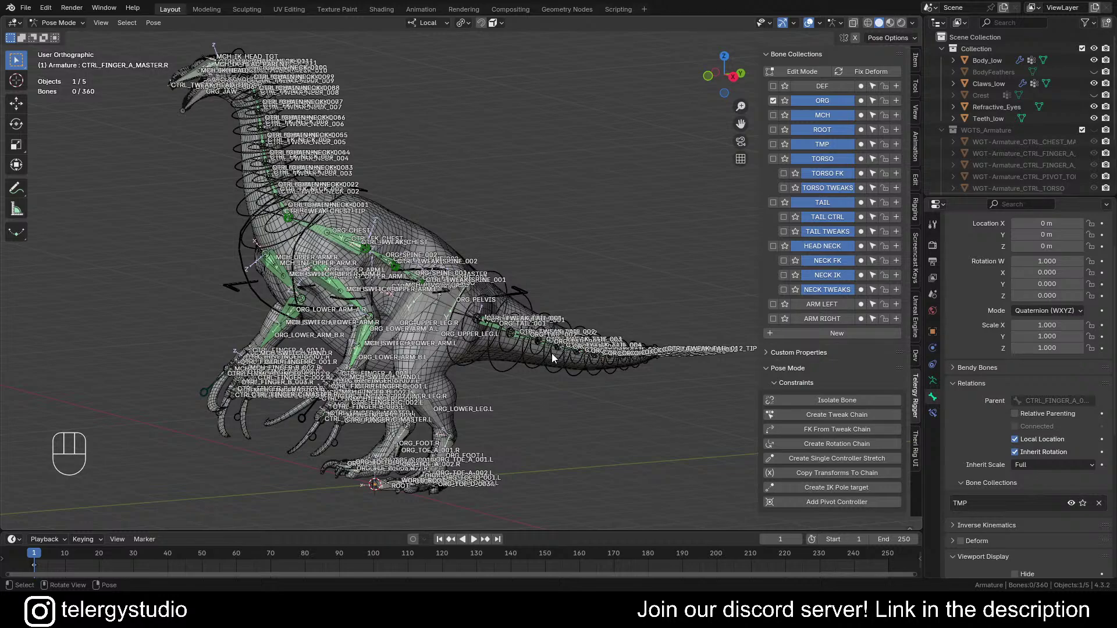
# Step: Show the ARM LEFT and ARM RIGHT bone collections, including their FK and IK sub-collections
pyautogui.keyDown('shift'); pyautogui.moveTo(400, 288); pyautogui.dragTo(355, 276, button='middle'); pyautogui.keyUp('shift')
pyautogui.keyDown('shift'); pyautogui.moveTo(446, 355); pyautogui.dragTo(409, 345, button='middle'); pyautogui.keyUp('shift')
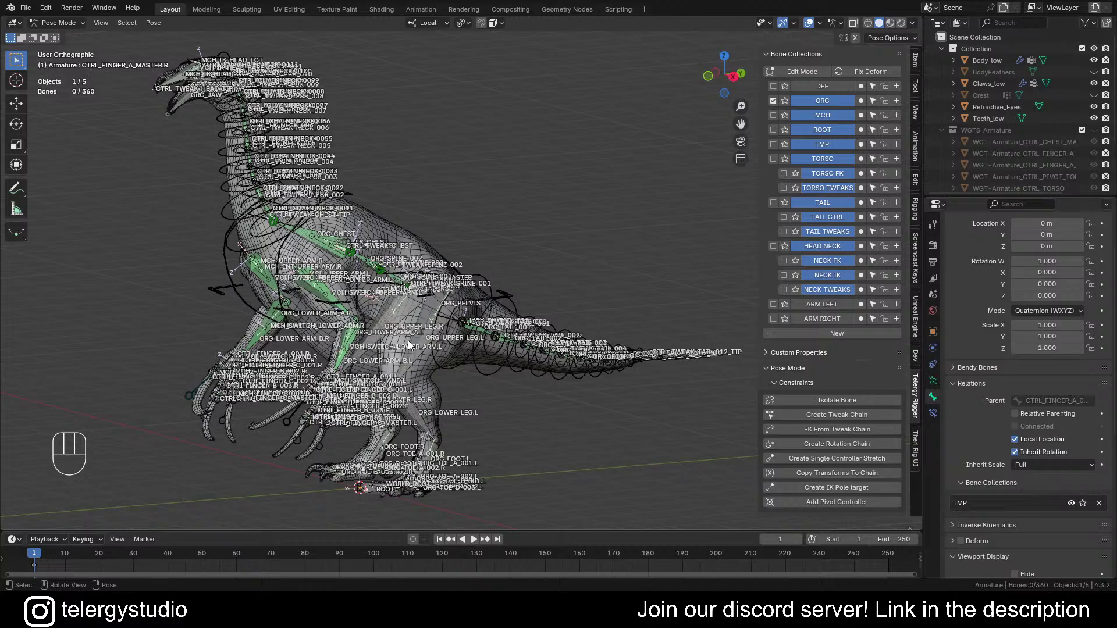
pyautogui.moveTo(407, 340); pyautogui.dragTo(392, 294, button='middle')
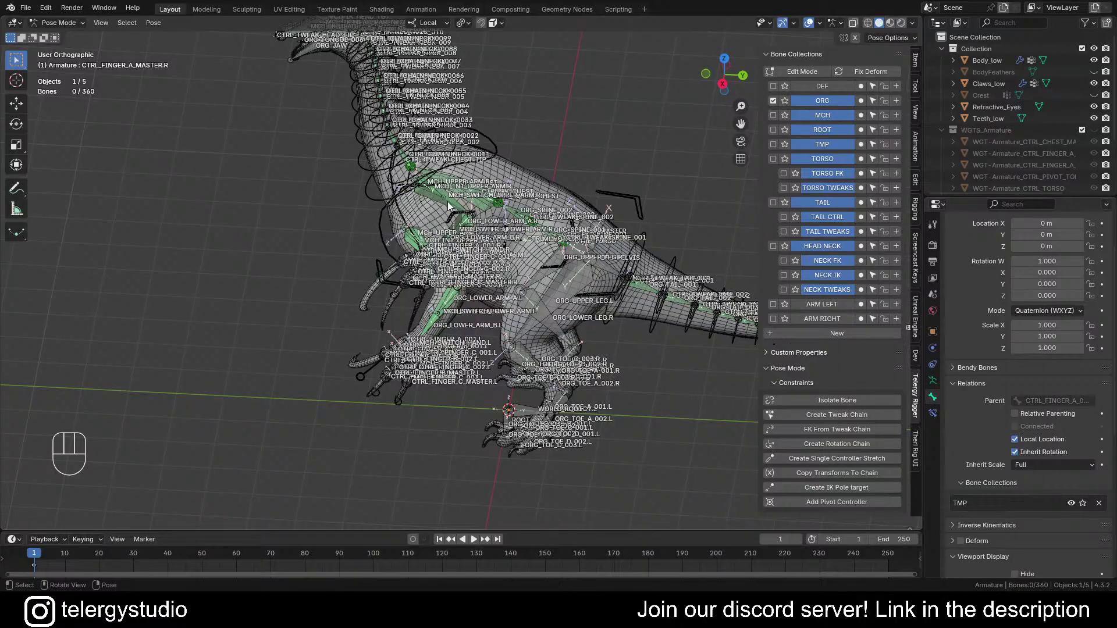
pyautogui.scroll(3, 430, 266)
pyautogui.moveTo(429, 266); pyautogui.dragTo(447, 192, button='middle')
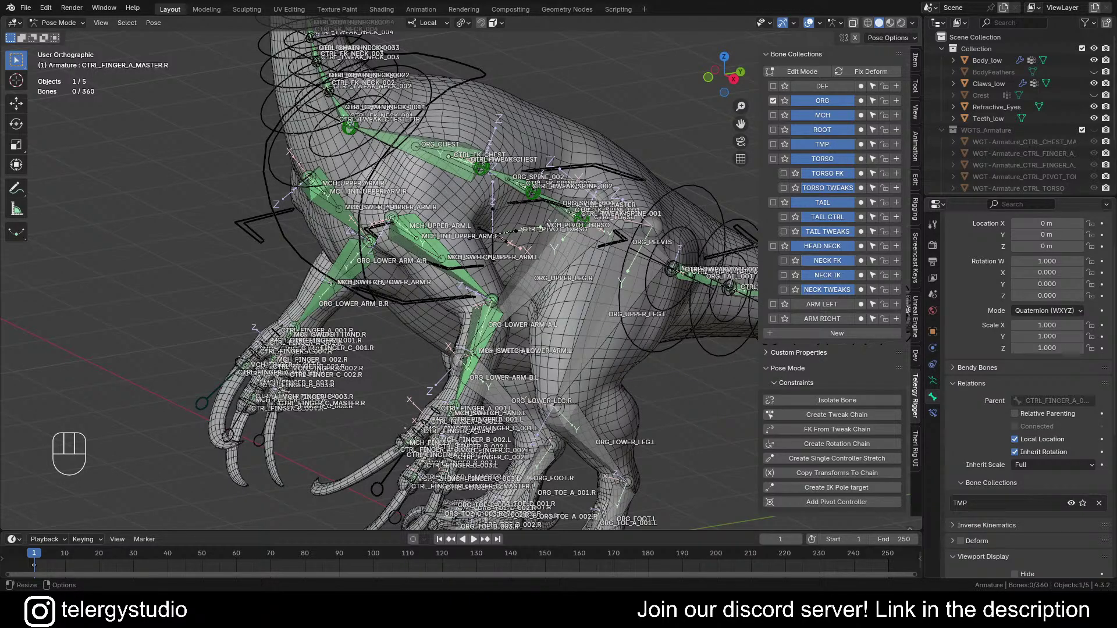
pyautogui.scroll(-1, 473, 273)
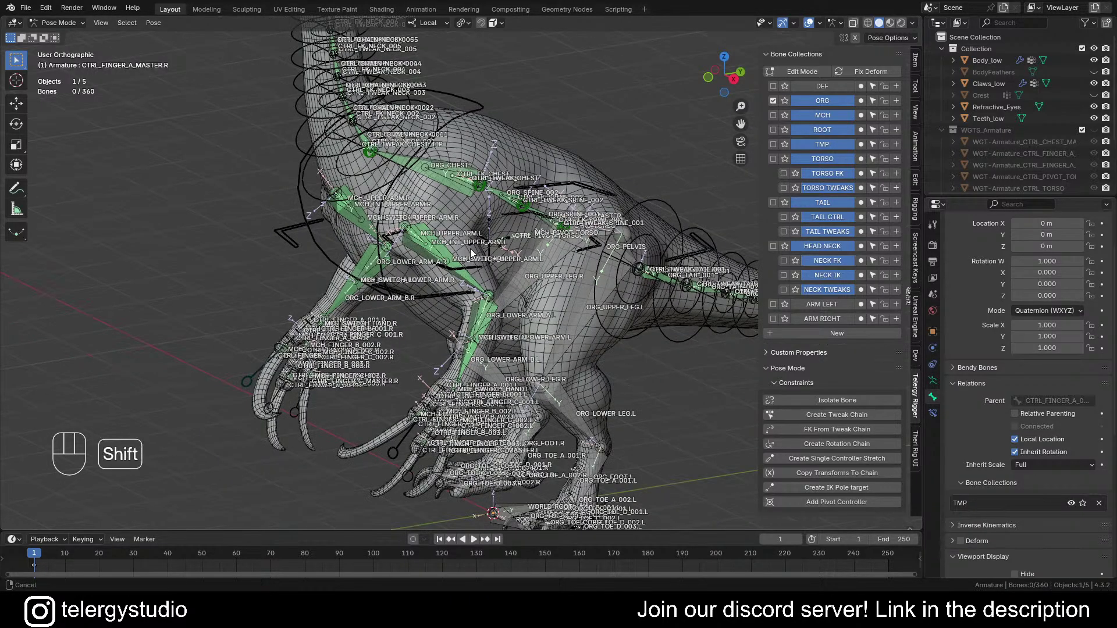
pyautogui.keyDown('shift'); pyautogui.moveTo(428, 222); pyautogui.dragTo(370, 231, button='middle'); pyautogui.keyUp('shift')
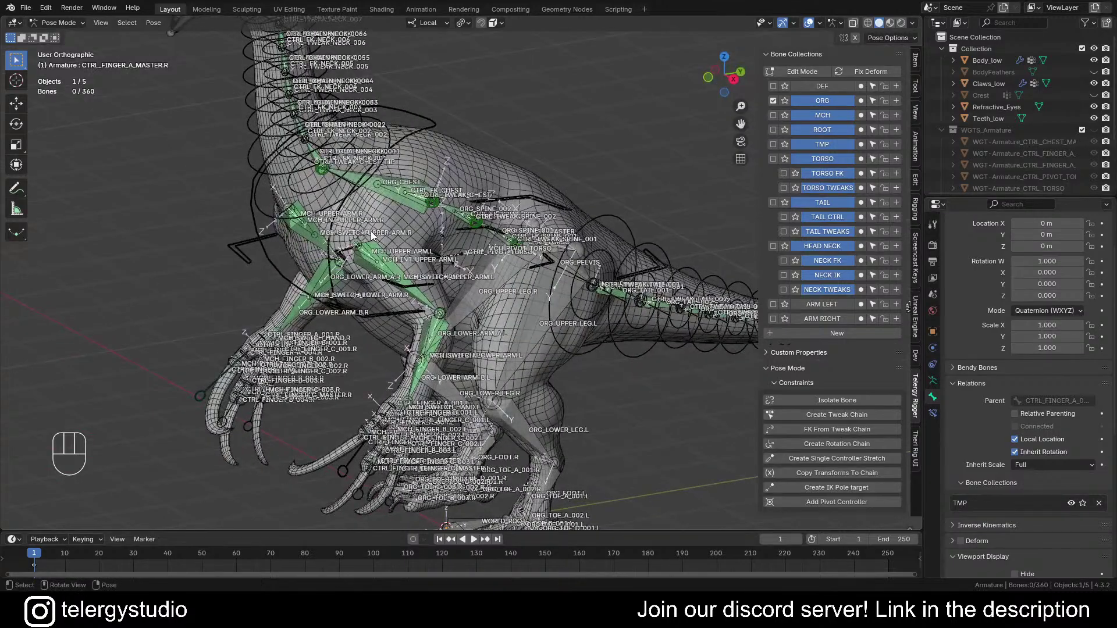
pyautogui.click(819, 308)
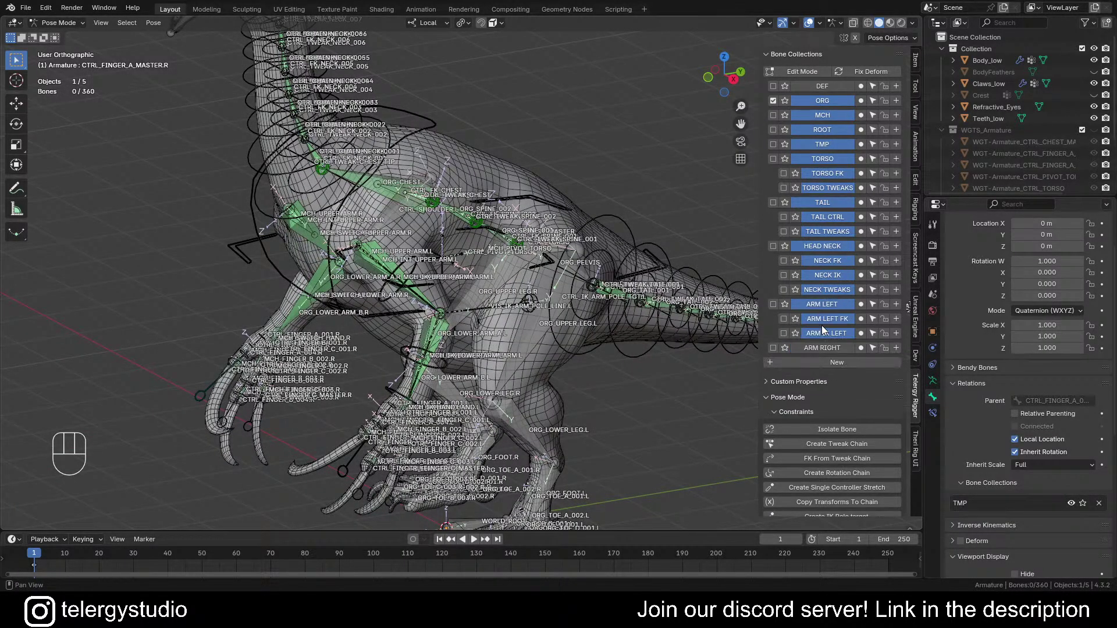
pyautogui.click(806, 348)
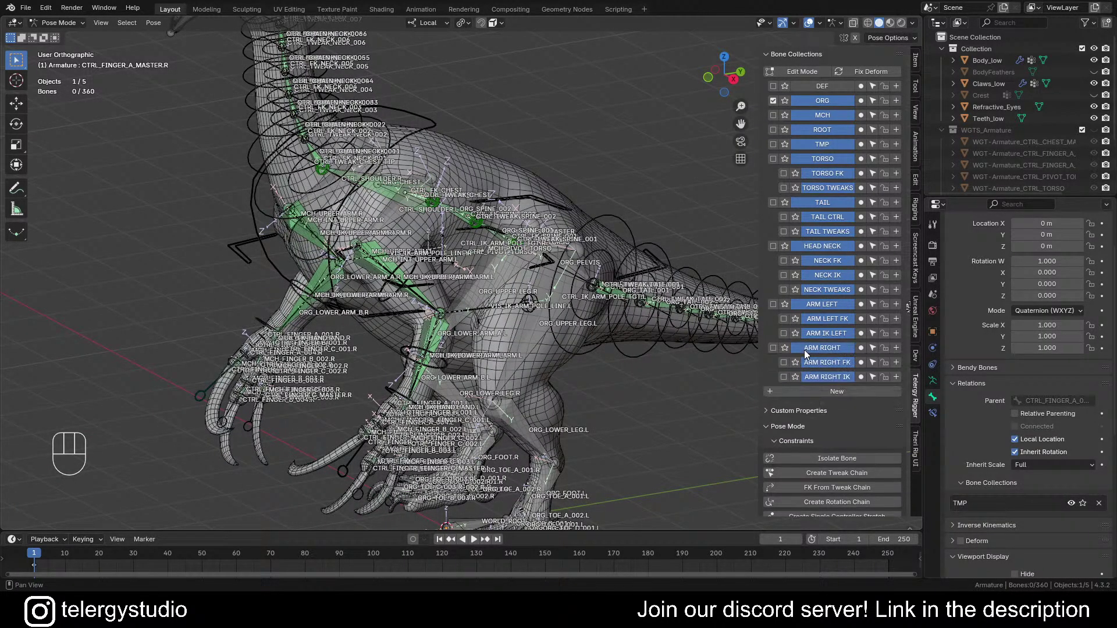
# Step: Select the left shoulder control bone and examine how it sits between the chest and the upper arm
pyautogui.keyDown('shift'); pyautogui.moveTo(382, 240); pyautogui.dragTo(421, 255, button='middle'); pyautogui.keyUp('shift')
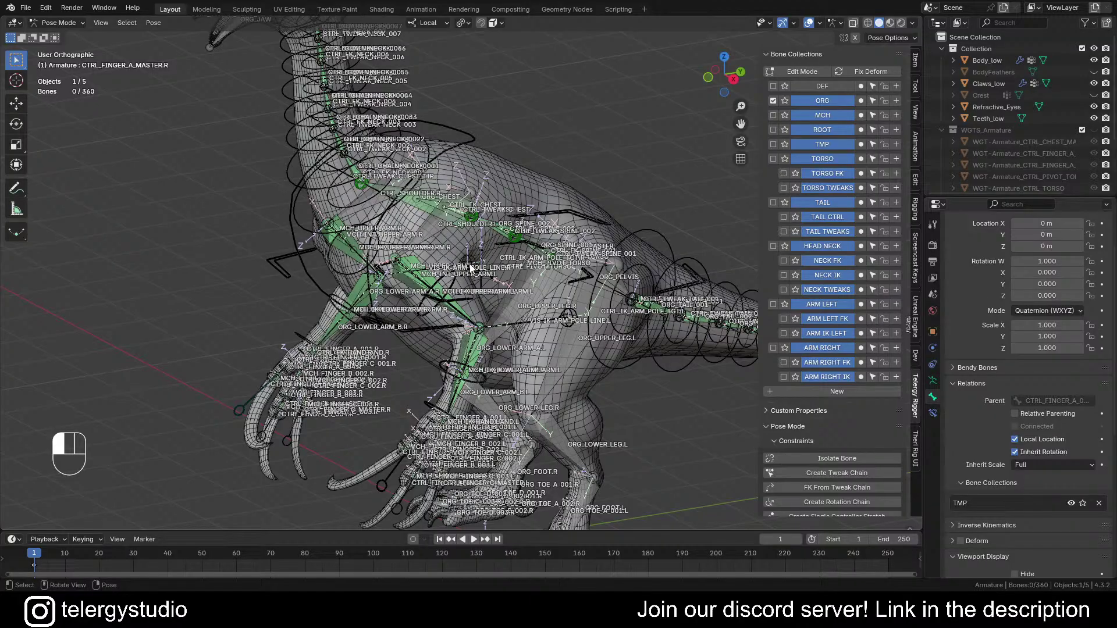
pyautogui.click(453, 230)
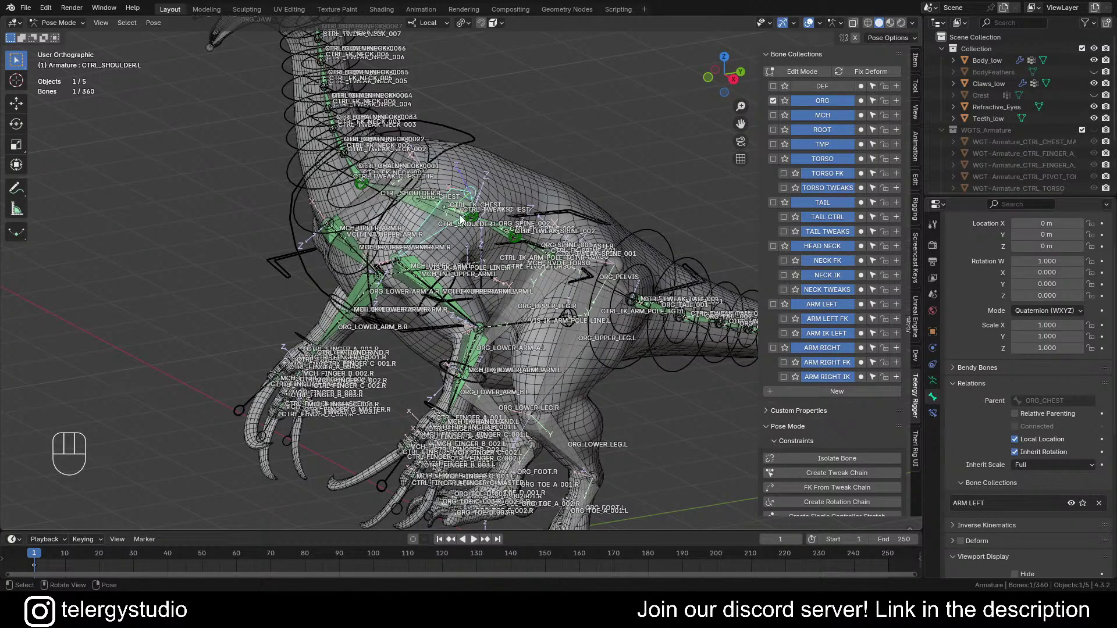
pyautogui.keyDown('shift'); pyautogui.moveTo(460, 215); pyautogui.dragTo(411, 267, button='middle'); pyautogui.keyUp('shift')
pyautogui.scroll(3, 378, 245)
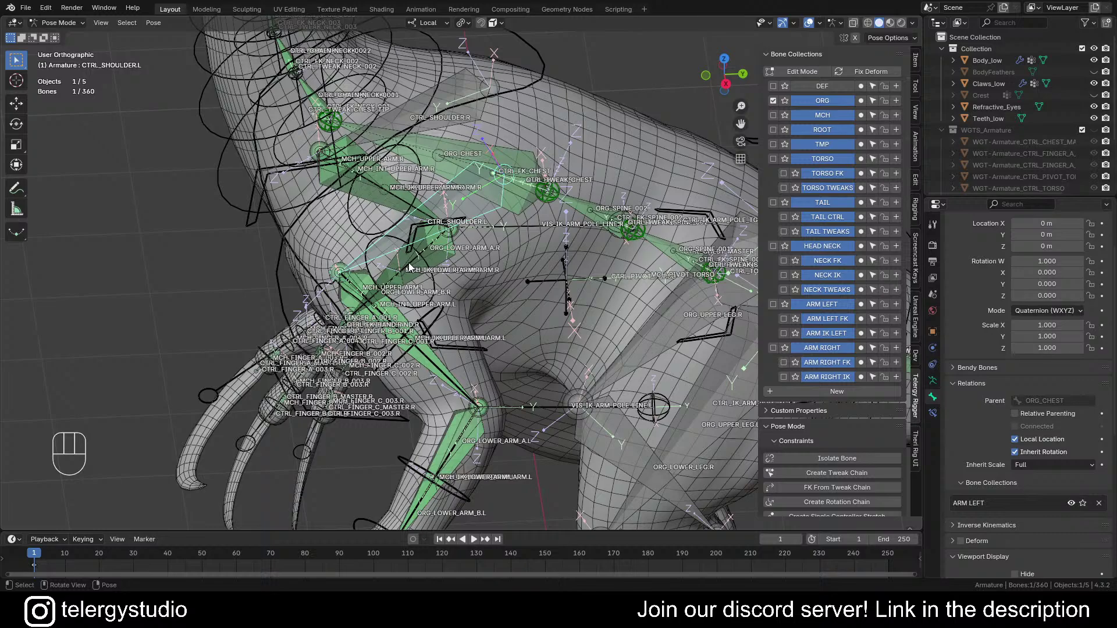
pyautogui.scroll(-5, 410, 214)
pyautogui.keyDown('shift'); pyautogui.moveTo(523, 250); pyautogui.dragTo(472, 231, button='middle'); pyautogui.keyUp('shift')
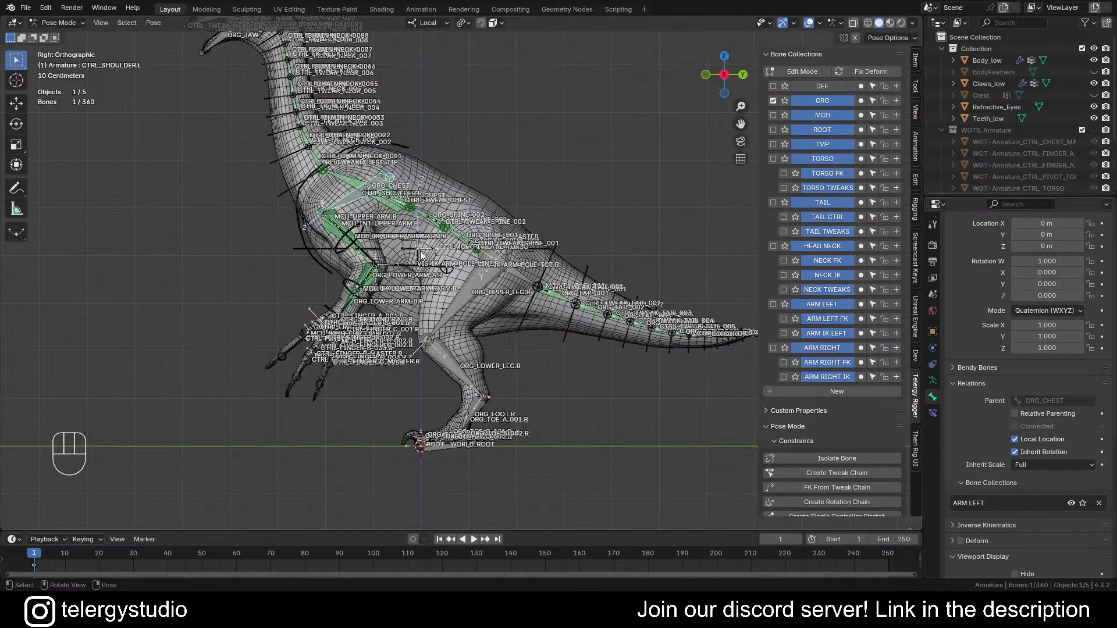
pyautogui.keyDown('shift'); pyautogui.moveTo(450, 238); pyautogui.dragTo(416, 256, button='middle'); pyautogui.keyUp('shift')
# Step: Examine the left leg's ORG bones from the upper leg down to the small toes bone inside the foot
pyautogui.click(406, 312)
pyautogui.scroll(2, 456, 237)
pyautogui.scroll(2, 430, 273)
pyautogui.keyDown('shift'); pyautogui.moveTo(443, 291); pyautogui.dragTo(458, 230, button='middle'); pyautogui.keyUp('shift')
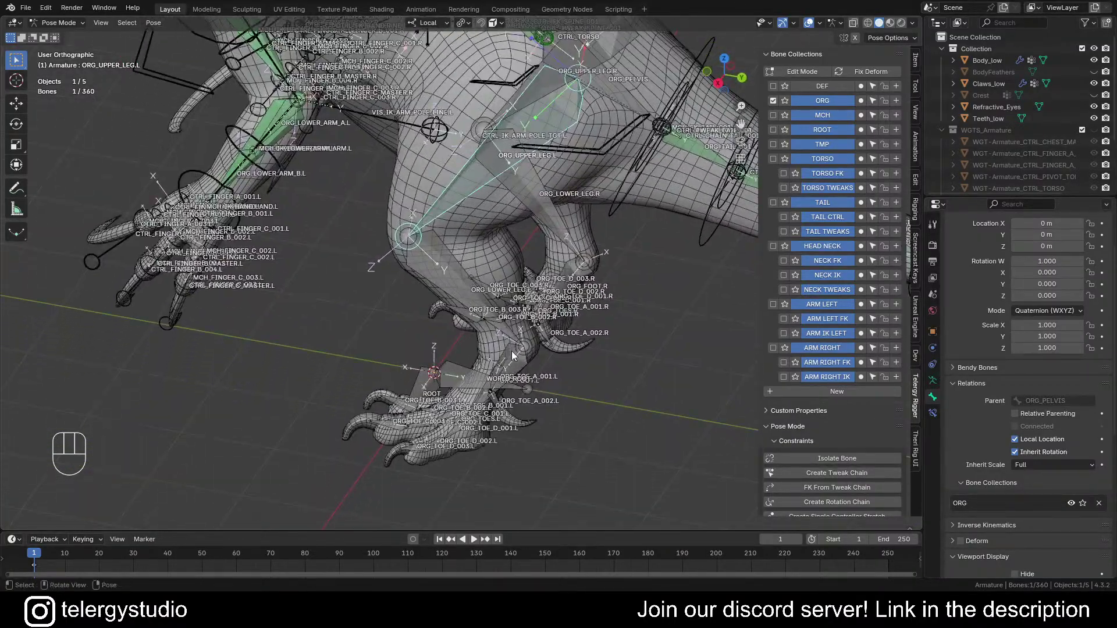
pyautogui.moveTo(462, 311); pyautogui.dragTo(486, 382, button='middle')
pyautogui.scroll(4, 533, 364)
pyautogui.scroll(-3, 430, 324)
pyautogui.scroll(6, 486, 329)
pyautogui.click(487, 380)
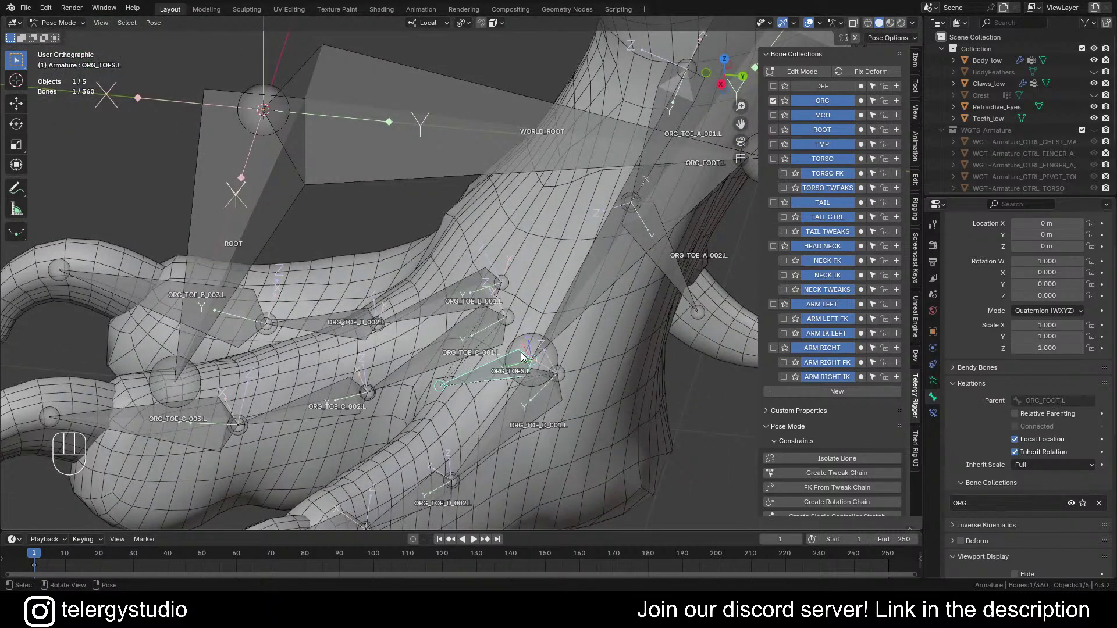
pyautogui.scroll(-5, 499, 323)
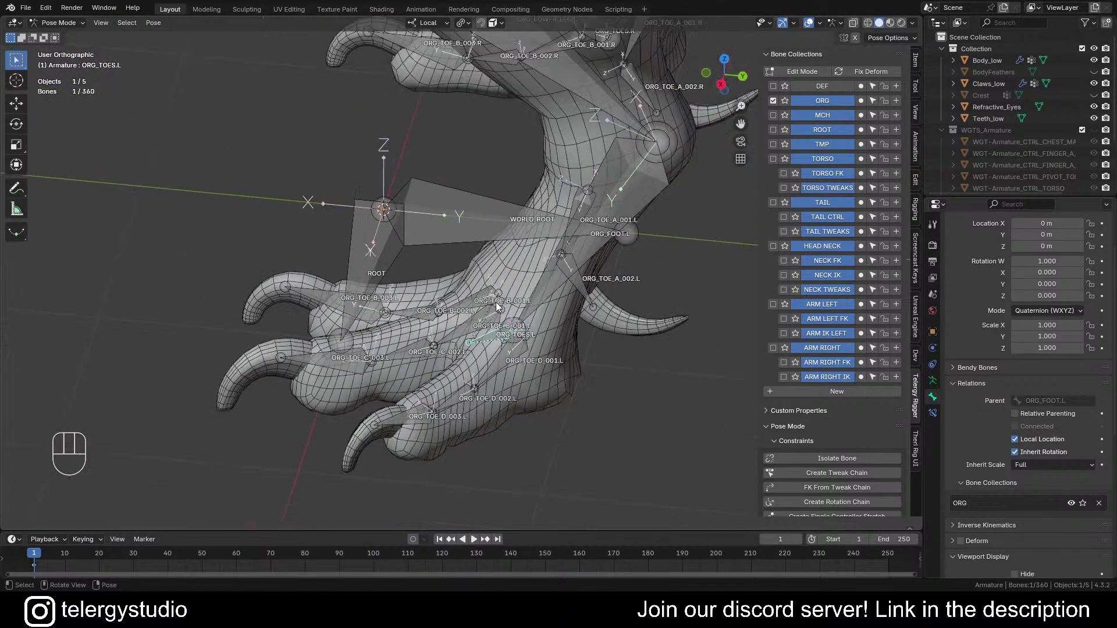
pyautogui.moveTo(499, 323)
pyautogui.mouseDown(button='middle')
pyautogui.moveTo(495, 347)
pyautogui.moveTo(488, 335)
pyautogui.mouseUp(button='middle')
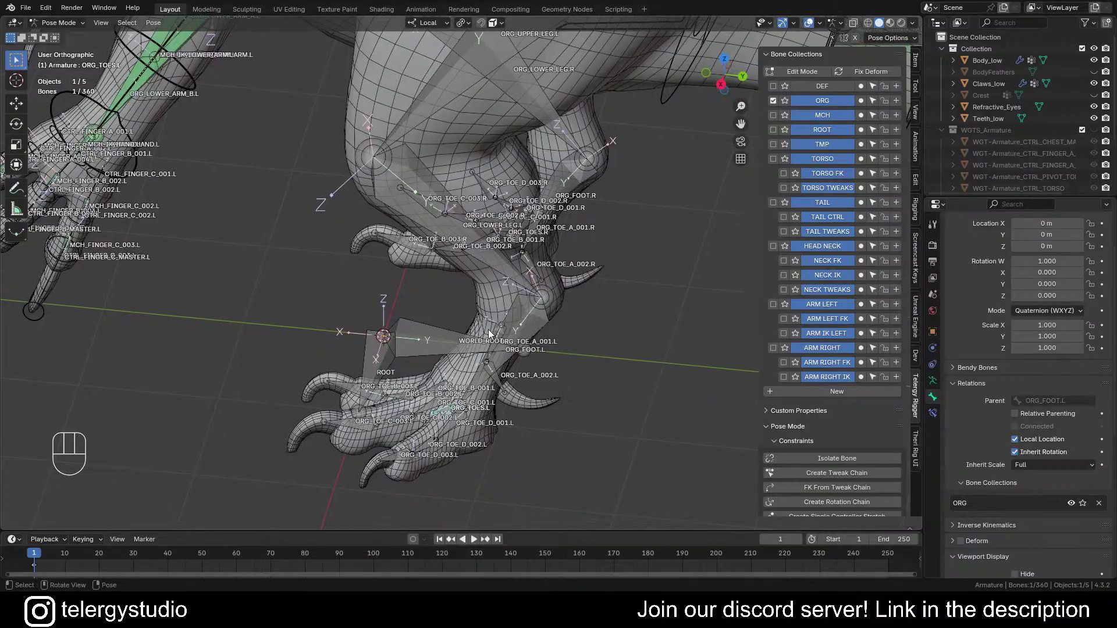
pyautogui.scroll(-4, 501, 298)
pyautogui.keyDown('shift'); pyautogui.moveTo(493, 285); pyautogui.dragTo(501, 335, button='middle'); pyautogui.keyUp('shift')
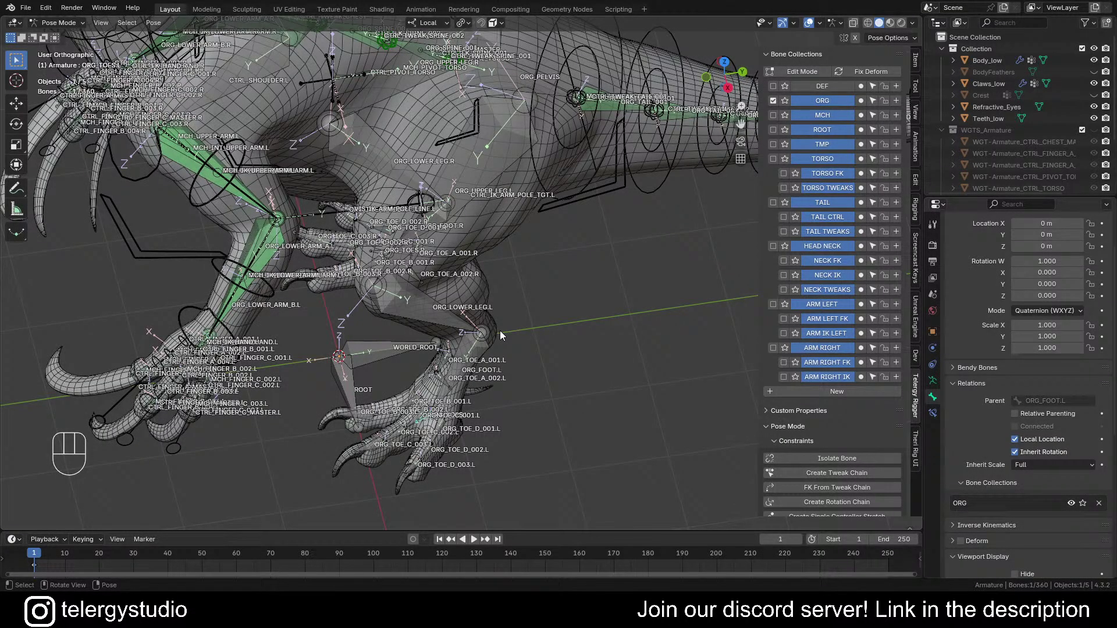
pyautogui.keyDown('shift'); pyautogui.moveTo(477, 290); pyautogui.dragTo(480, 196, button='middle'); pyautogui.keyUp('shift')
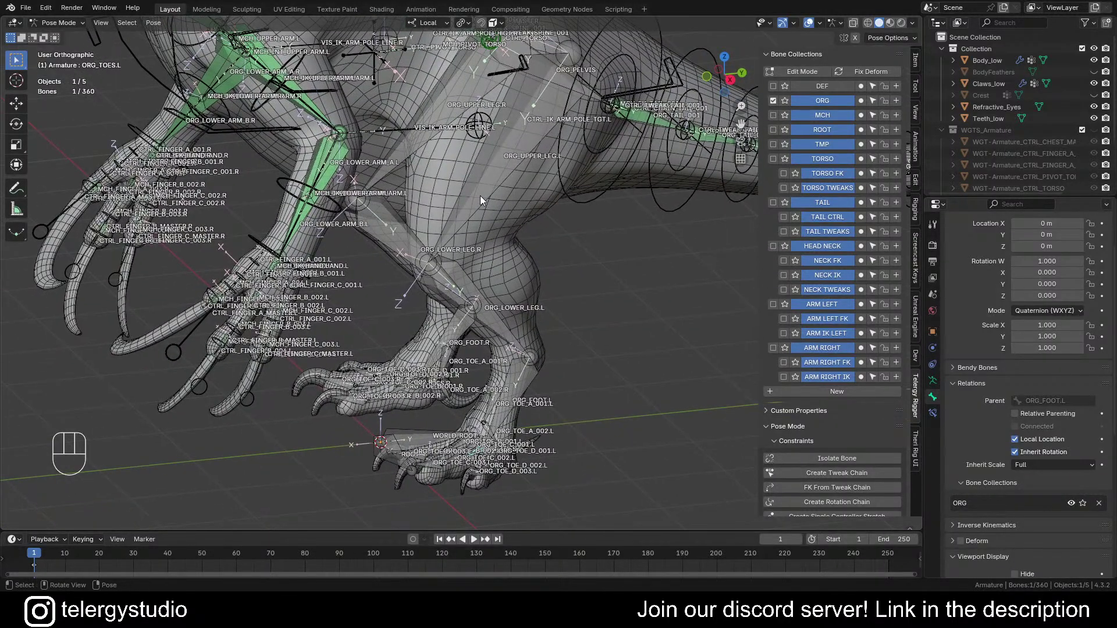
# Step: In Edit Mode, select the left leg chain in order: ORG_UPPER_LEG.L, ORG_LOWER_LEG.L, ORG_FOOT.L and ORG_TOES.L
pyautogui.click(480, 195)
pyautogui.keyDown('shift'); pyautogui.moveTo(499, 275); pyautogui.dragTo(448, 245, button='middle'); pyautogui.keyUp('shift')
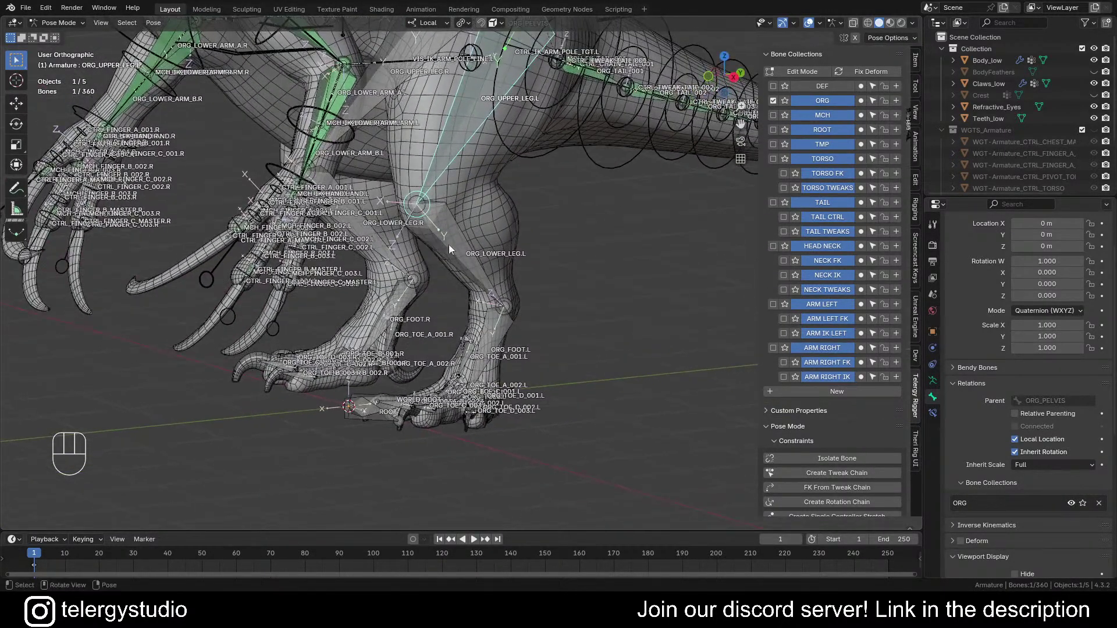
pyautogui.press('Tab')
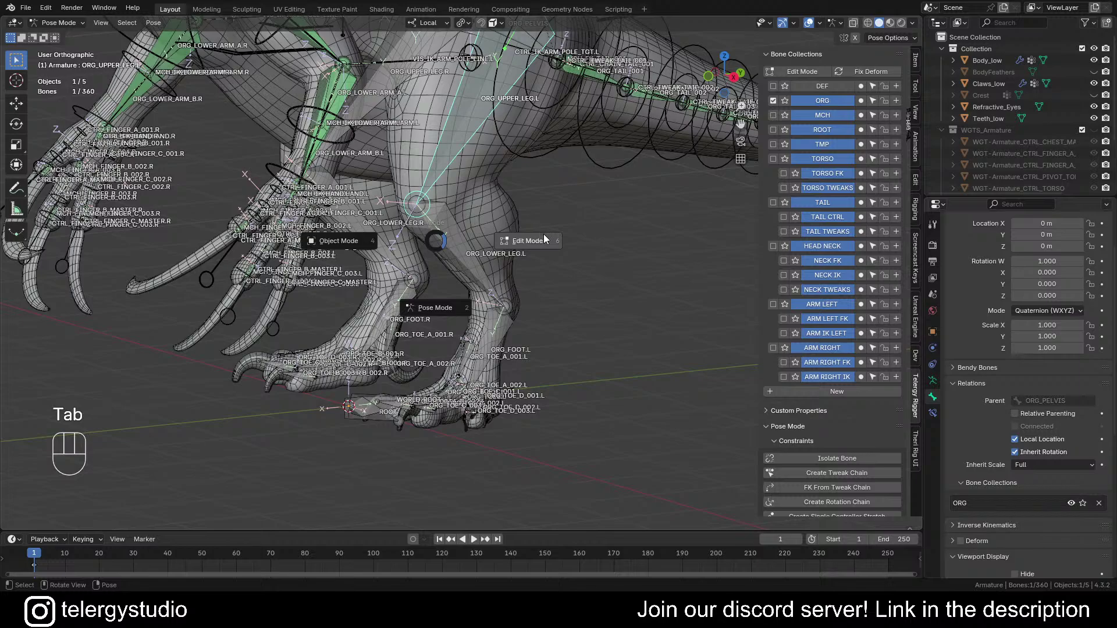
pyautogui.click(541, 238)
pyautogui.press('shift')
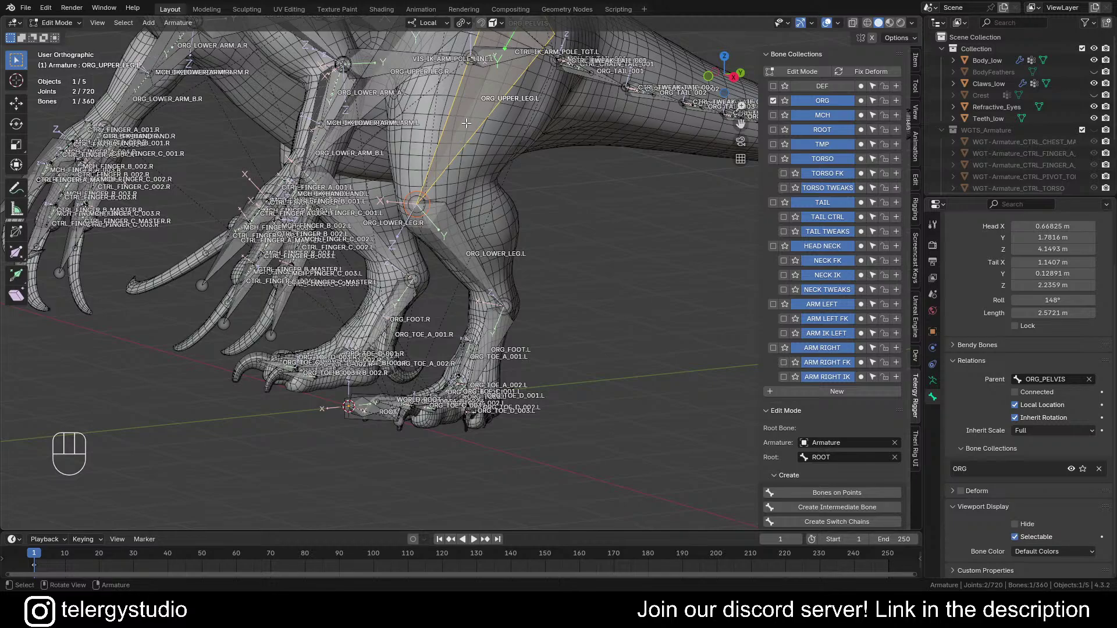
pyautogui.keyDown('shift'); pyautogui.click(457, 248); pyautogui.keyUp('shift')
pyautogui.keyDown('shift'); pyautogui.click(512, 324); pyautogui.keyUp('shift')
pyautogui.scroll(10, 512, 323)
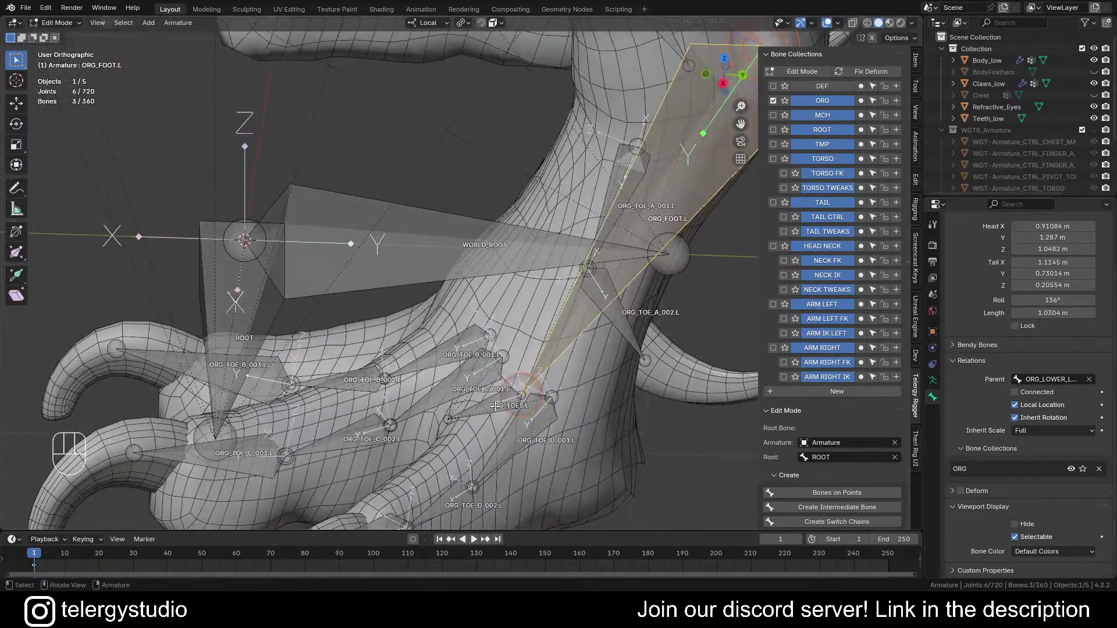
pyautogui.scroll(3, 495, 407)
pyautogui.keyDown('shift'); pyautogui.click(499, 405); pyautogui.keyUp('shift')
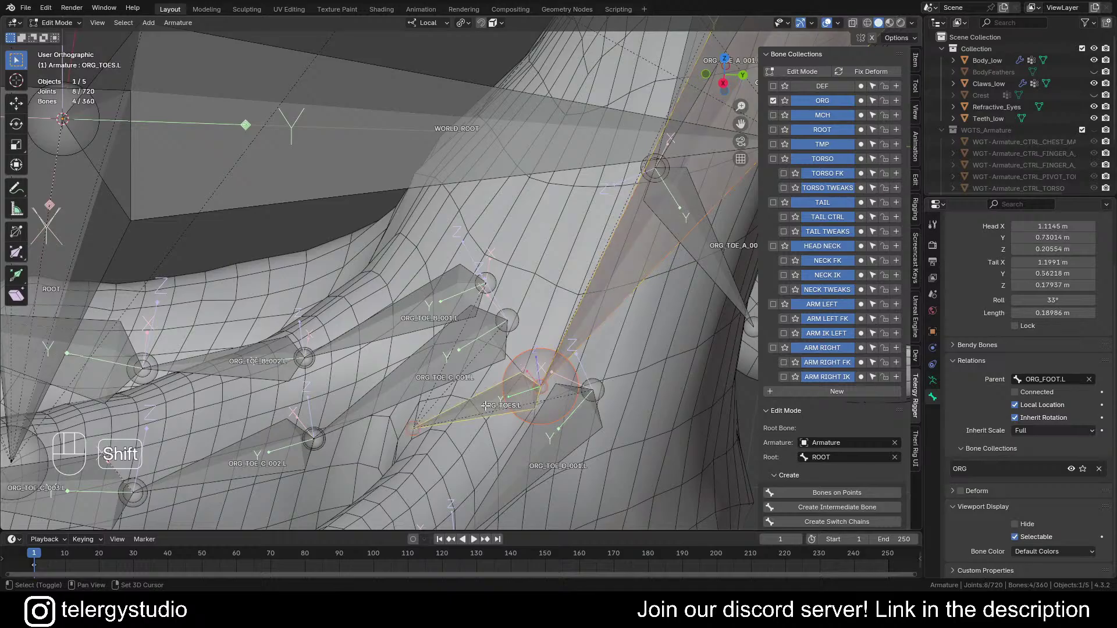
pyautogui.scroll(-6, 499, 405)
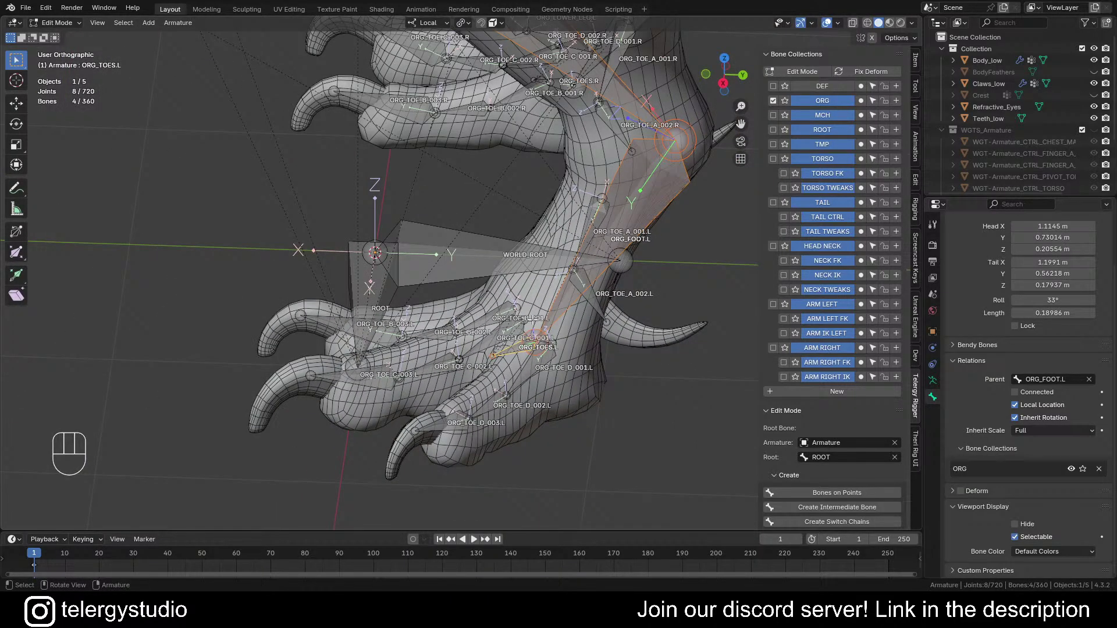
# Step: Create switch chains from the selected left leg bones with an X separation of 2
pyautogui.scroll(-2, 528, 290)
pyautogui.keyDown('shift'); pyautogui.moveTo(523, 278); pyautogui.dragTo(410, 282, button='middle'); pyautogui.keyUp('shift')
pyautogui.scroll(-5, 509, 359)
pyautogui.scroll(-5, 870, 448)
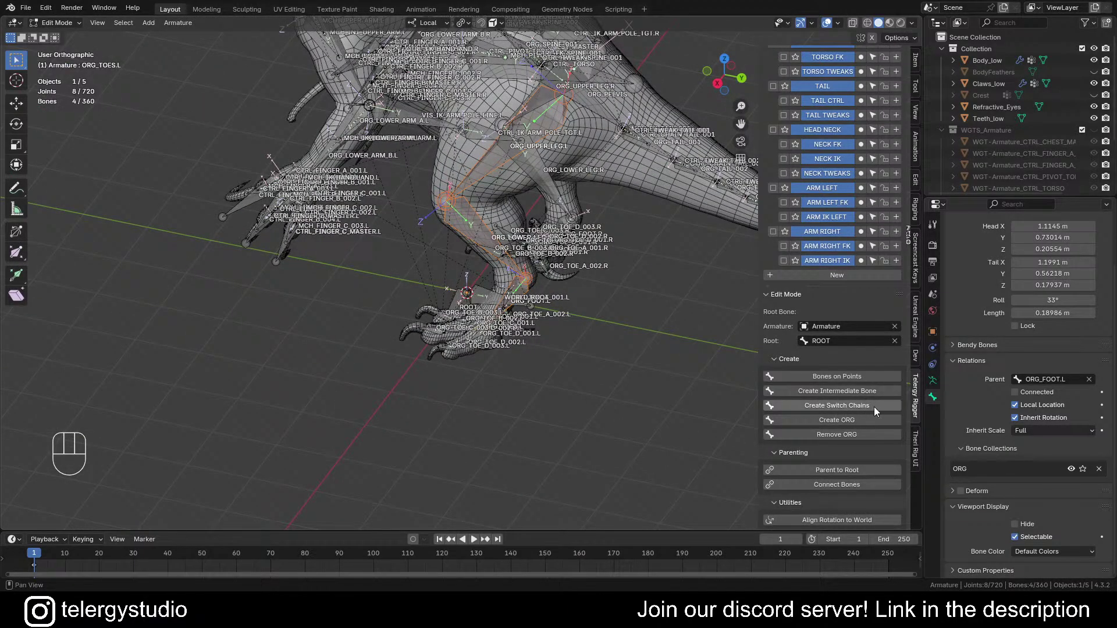
pyautogui.click(838, 405)
pyautogui.moveTo(523, 274); pyautogui.dragTo(544, 267, button='middle')
pyautogui.click(46, 520)
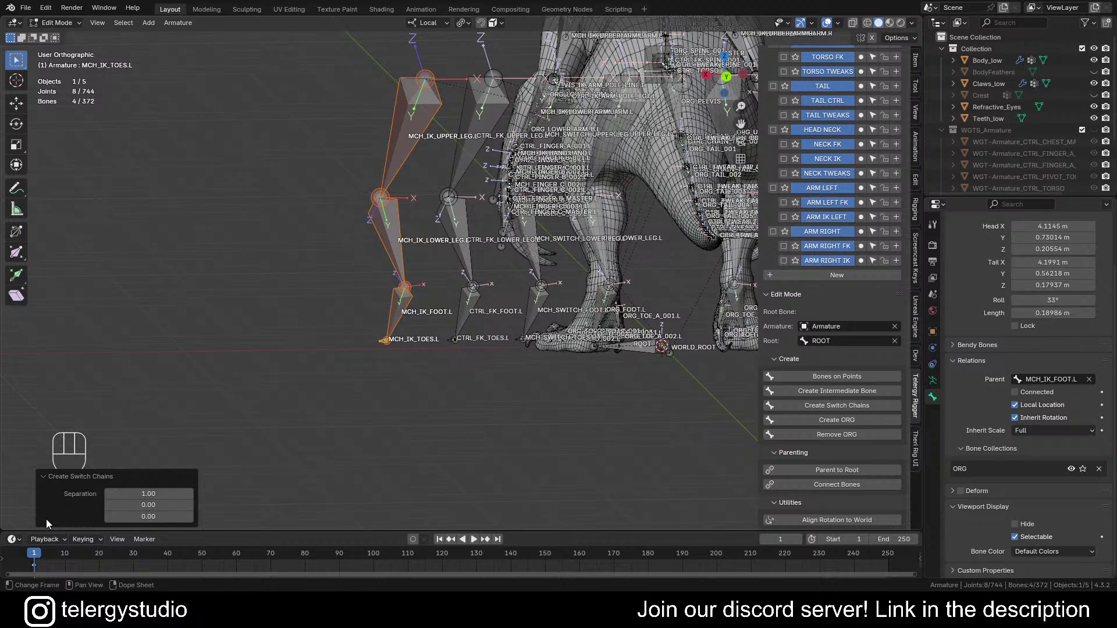
pyautogui.click(158, 495)
pyautogui.write('2')
pyautogui.press('Return')
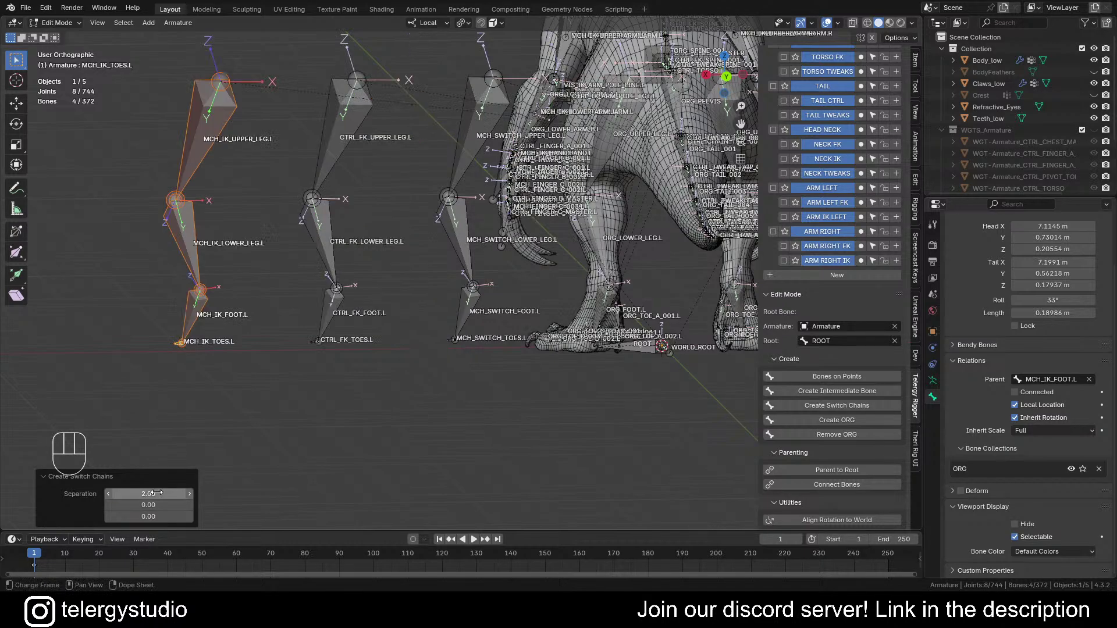
pyautogui.click(47, 478)
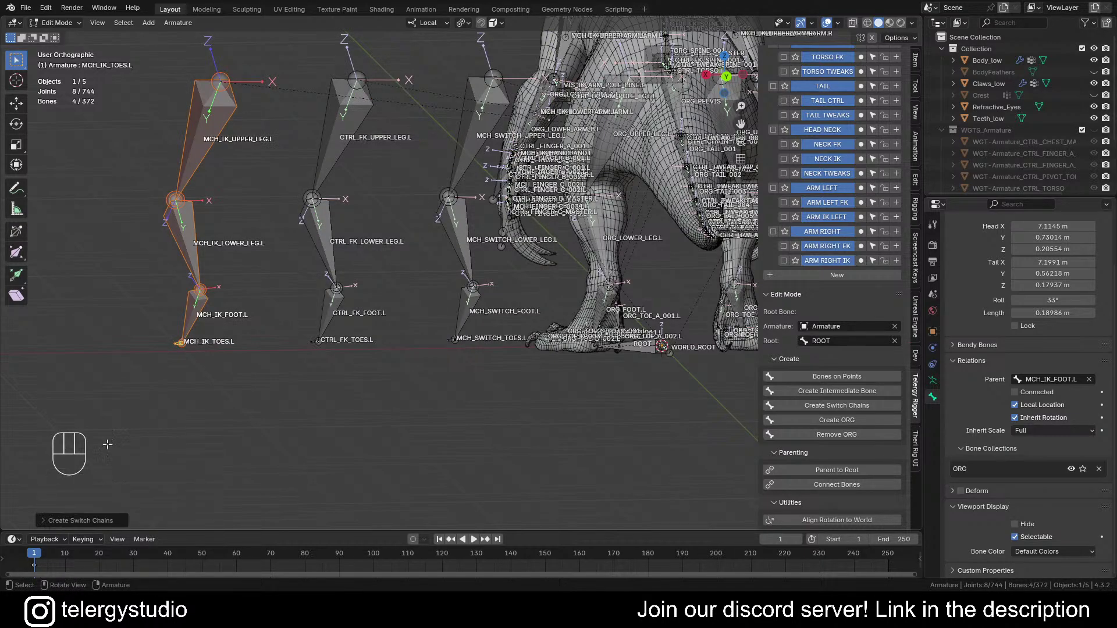
# Step: Examine the left leg's switch, FK and IK chains from the front and down at the IK foot
pyautogui.scroll(-1, 231, 221)
pyautogui.keyDown('shift'); pyautogui.moveTo(210, 227); pyautogui.dragTo(561, 303, button='middle'); pyautogui.keyUp('shift')
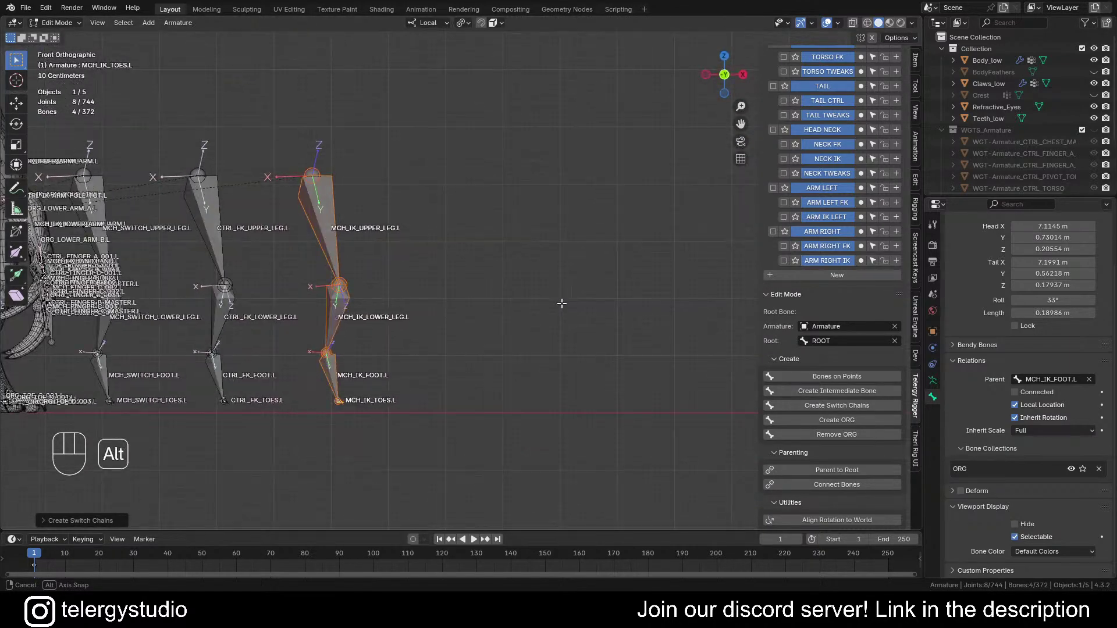
pyautogui.keyDown('shift'); pyautogui.moveTo(281, 295); pyautogui.dragTo(560, 303, button='middle'); pyautogui.keyUp('shift')
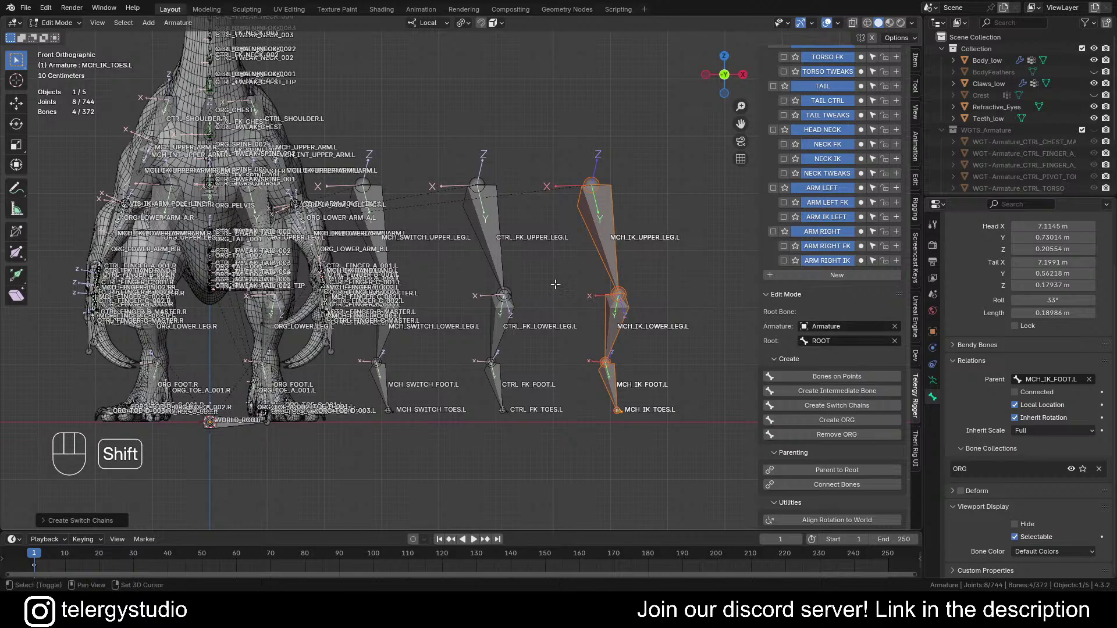
pyautogui.keyDown('shift'); pyautogui.moveTo(641, 318); pyautogui.dragTo(611, 369, button='middle'); pyautogui.keyUp('shift')
pyautogui.scroll(6, 620, 410)
pyautogui.scroll(-3, 619, 205)
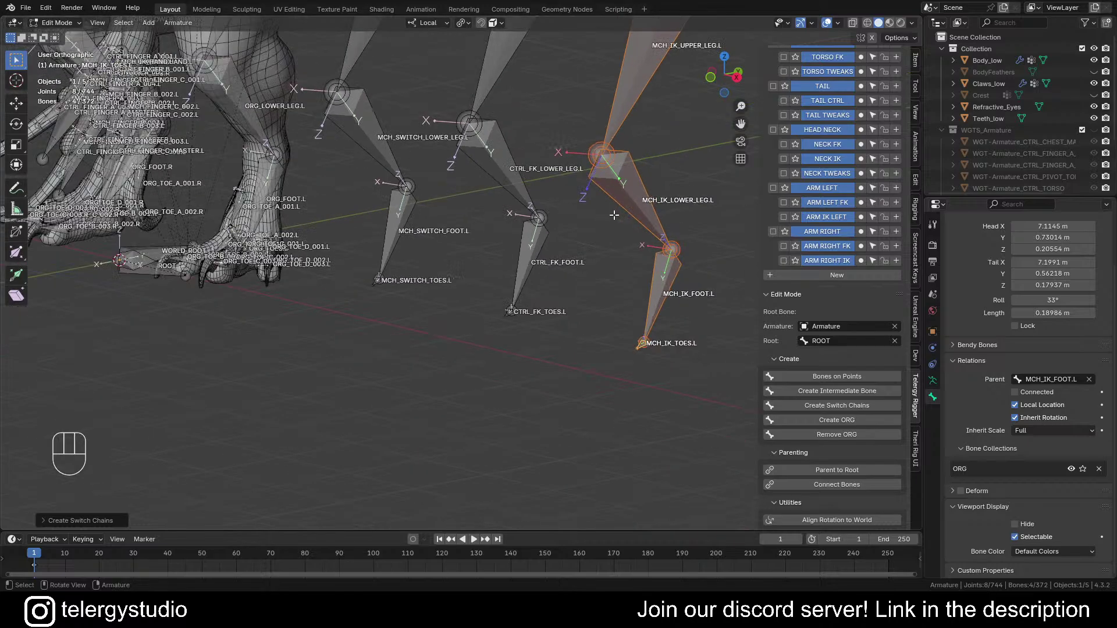
pyautogui.keyDown('shift'); pyautogui.moveTo(656, 216); pyautogui.dragTo(527, 384, button='middle'); pyautogui.keyUp('shift')
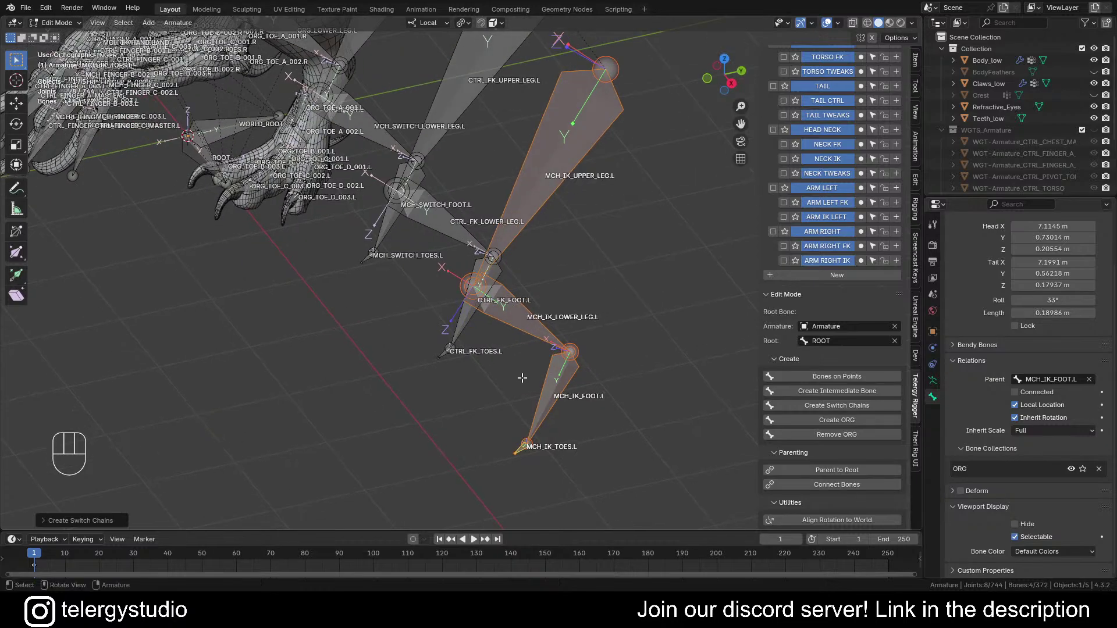
# Step: Duplicate MCH_IK_TOES.L in the right side view and place the copy about 0.13 m forward and 0.18 m down, near ground level
pyautogui.scroll(5, 517, 404)
pyautogui.scroll(-5, 520, 341)
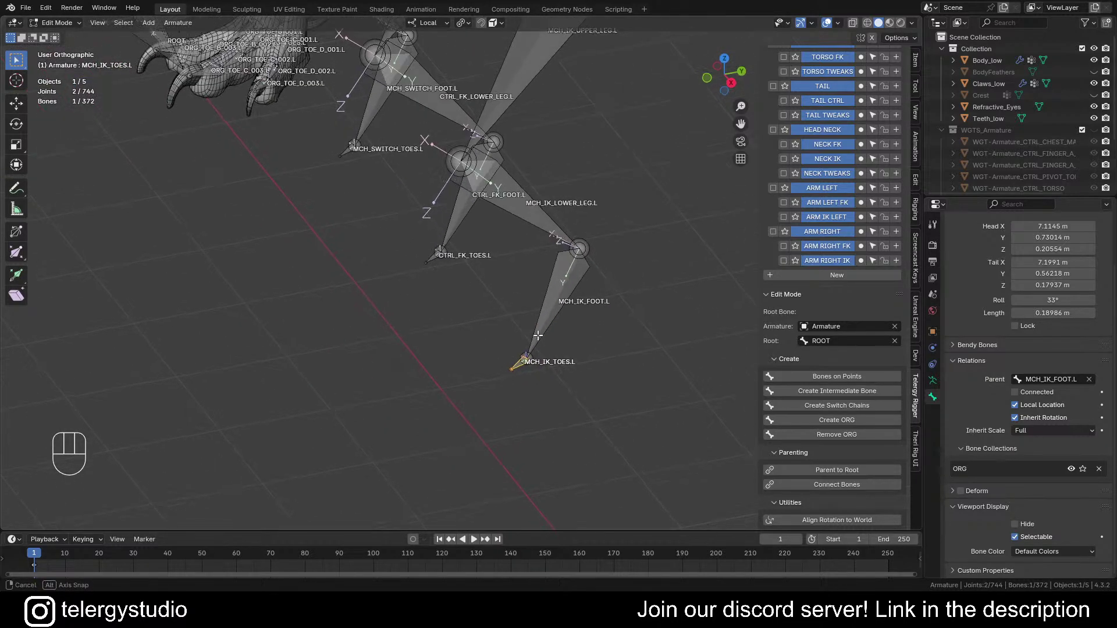
pyautogui.keyDown('alt'); pyautogui.moveTo(520, 342); pyautogui.dragTo(557, 327, button='middle'); pyautogui.keyUp('alt')
pyautogui.scroll(4, 562, 365)
pyautogui.scroll(-2, 562, 365)
pyautogui.press('shift')
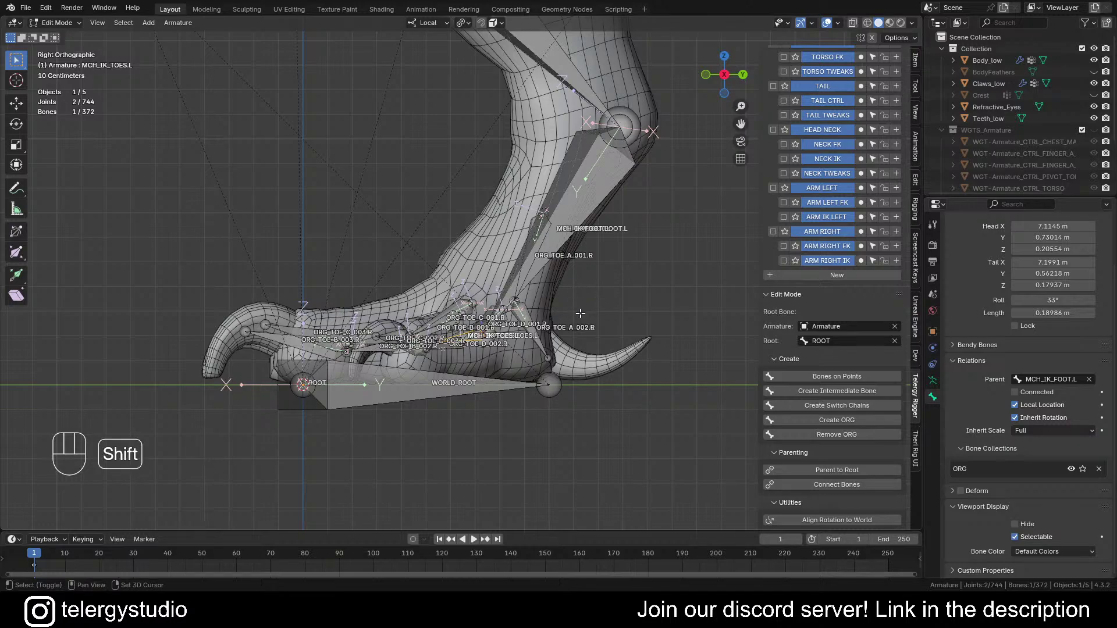
pyautogui.hotkey('shift', 'd')
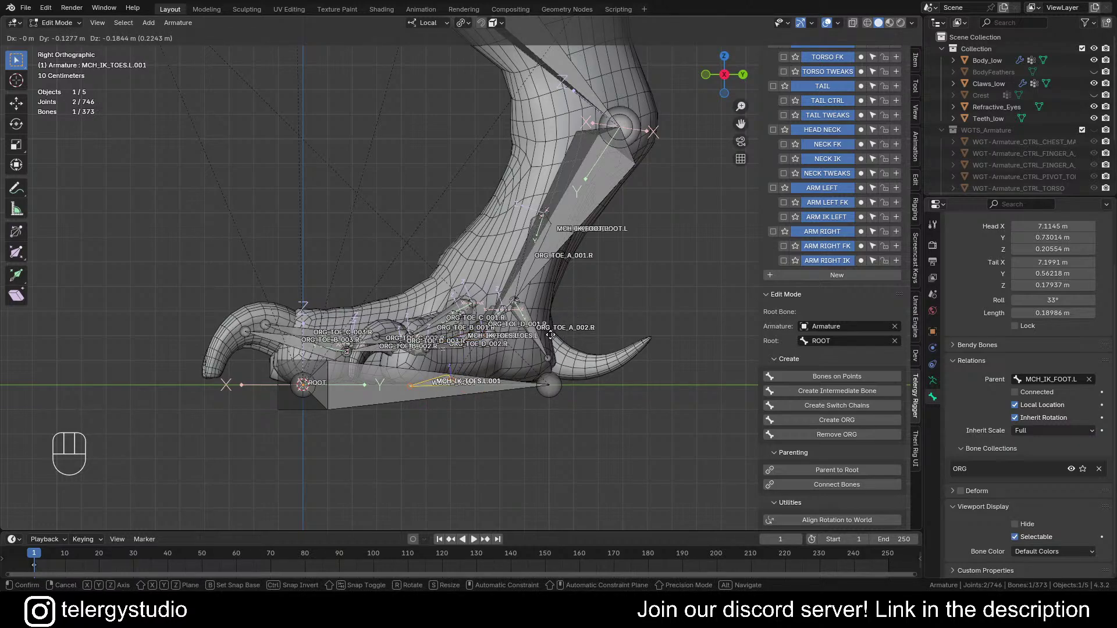
pyautogui.click(551, 336)
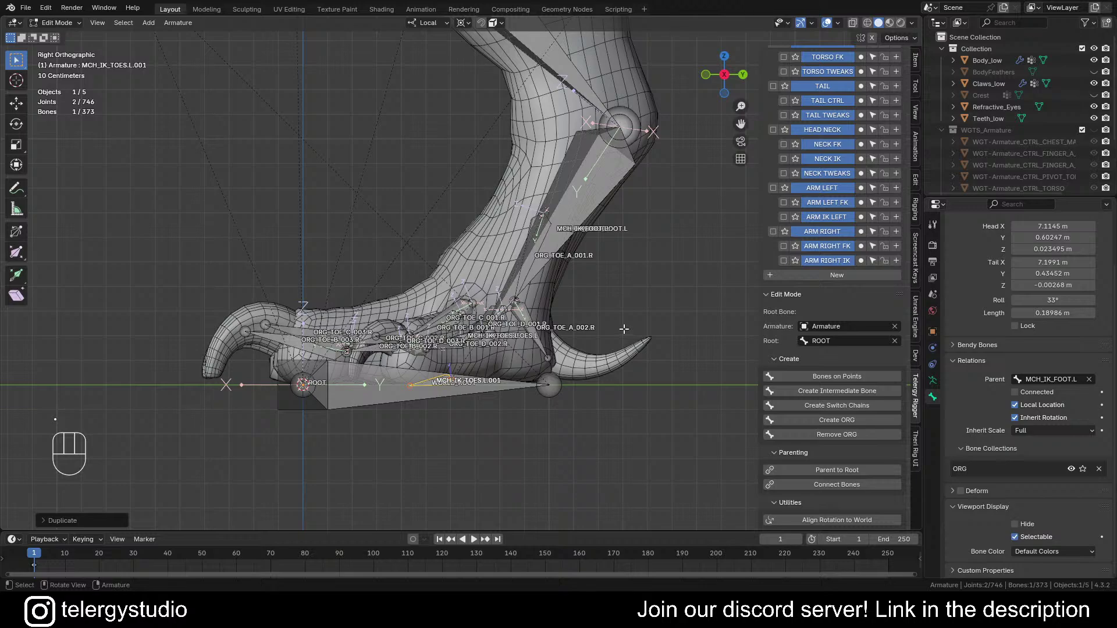
# Step: Flatten the duplicated toe bone onto the ground at zero height on Z and align its rotation to world
pyautogui.press('s')
pyautogui.press('z')
pyautogui.press('0')
pyautogui.press('Return')
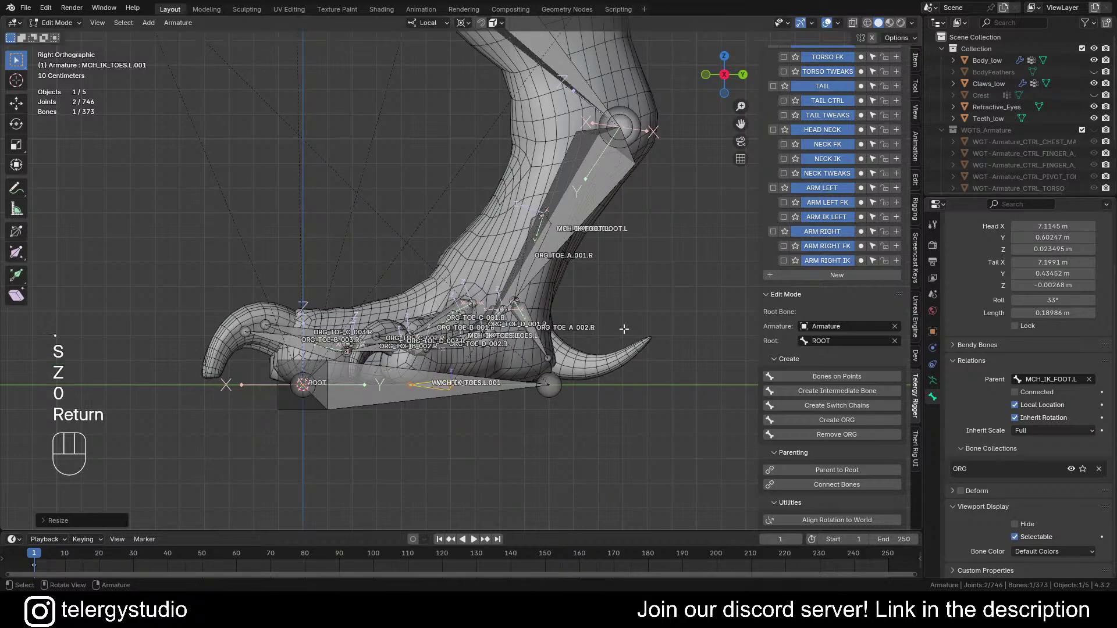
pyautogui.press('d')
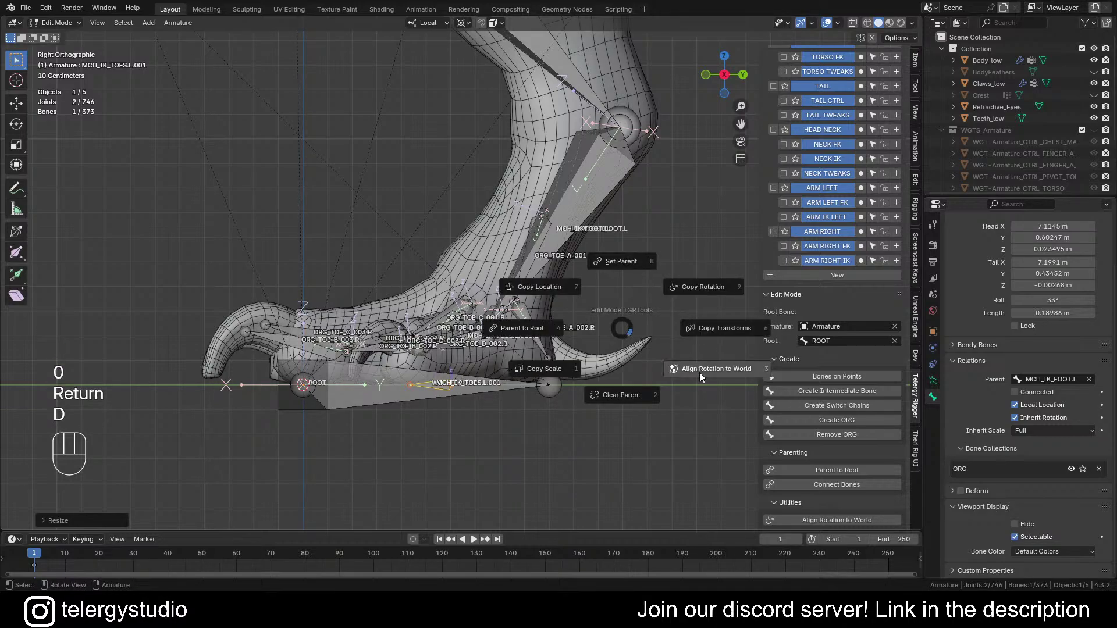
pyautogui.click(699, 372)
pyautogui.press('s')
pyautogui.rightClick(574, 408)
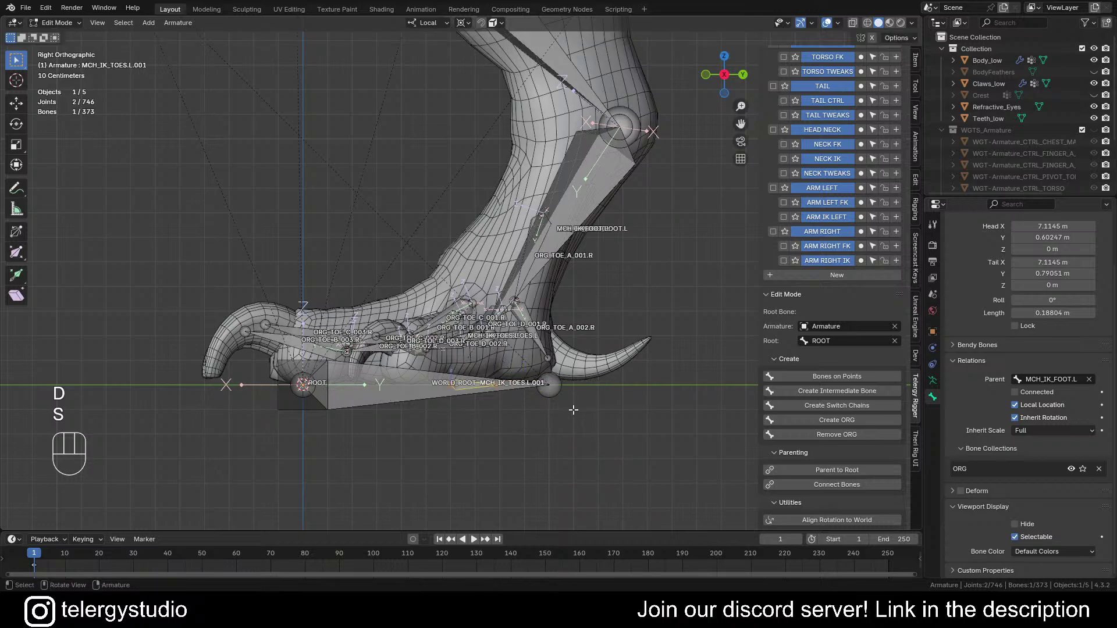
# Step: Set the pivot point to Individual Origins and scale the ground bone up to about 0.63 m long
pyautogui.press('.')
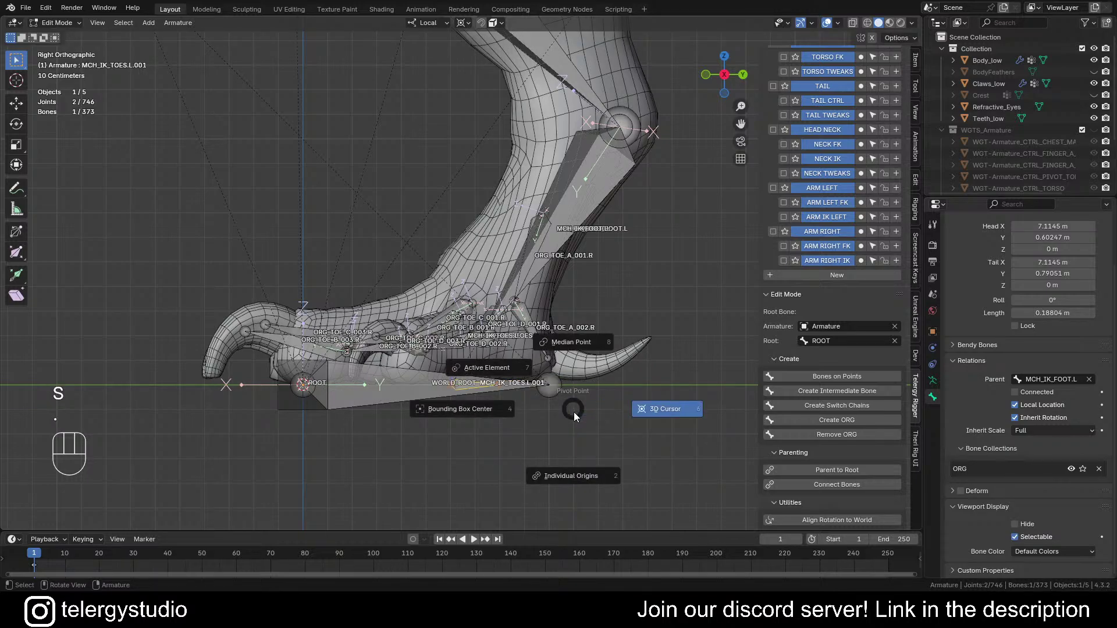
pyautogui.click(567, 484)
pyautogui.press('s')
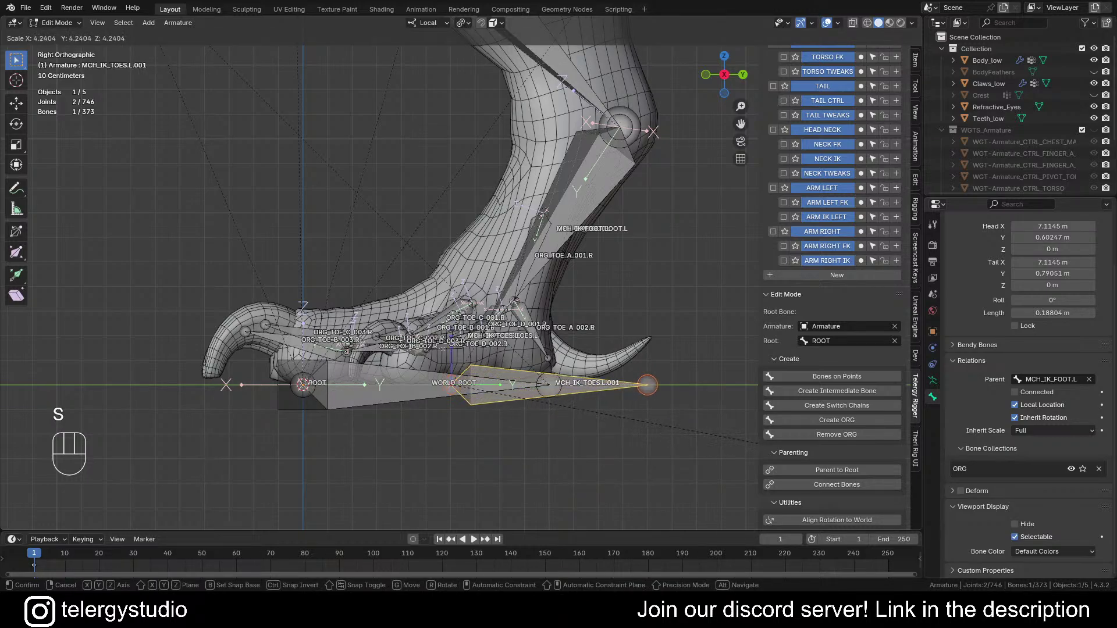
pyautogui.click(621, 365)
pyautogui.keyDown('shift'); pyautogui.moveTo(537, 359); pyautogui.dragTo(518, 353, button='middle'); pyautogui.keyUp('shift')
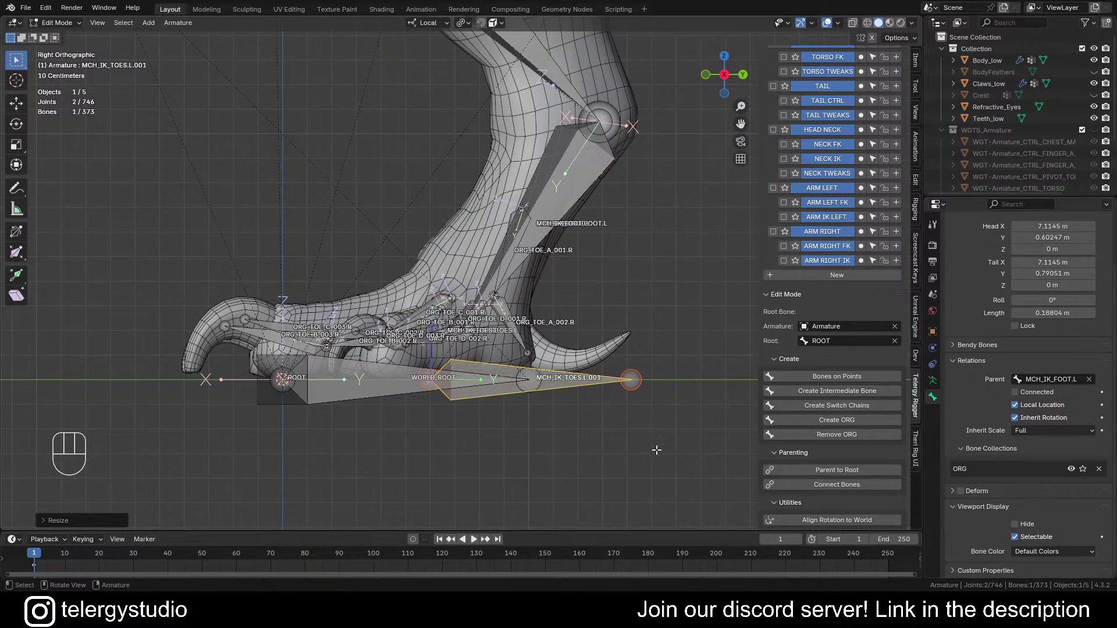
pyautogui.press('s')
pyautogui.click(490, 355)
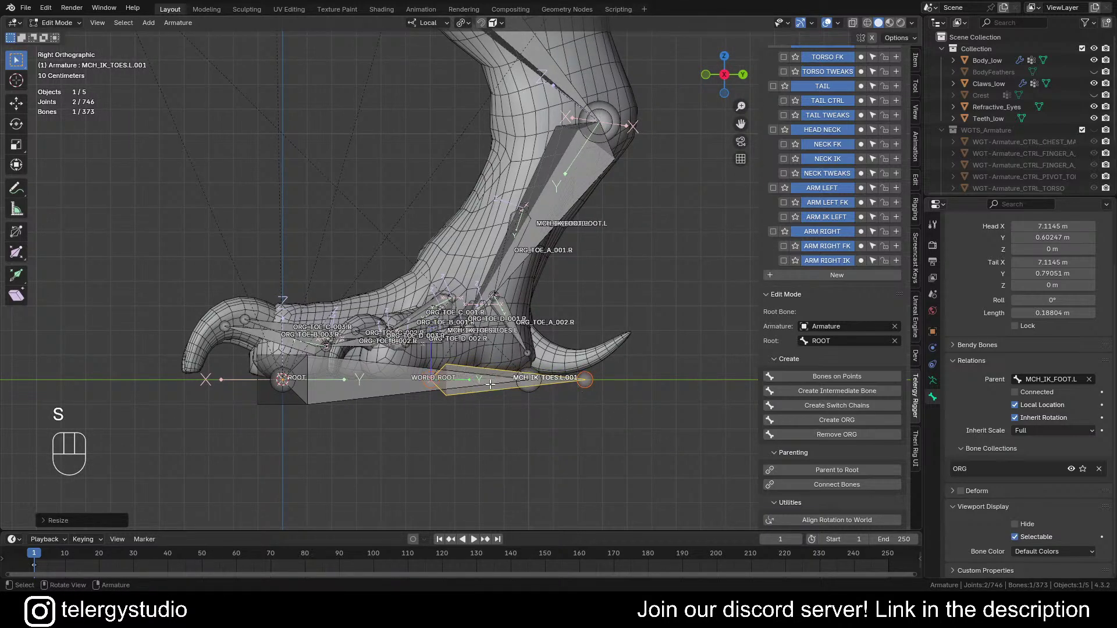
# Step: Rename the ground-level control bone to CTRL_IK_LEG.L
pyautogui.keyDown('shift'); pyautogui.moveTo(484, 387); pyautogui.dragTo(611, 346, button='middle'); pyautogui.keyUp('shift')
pyautogui.click(542, 408)
pyautogui.keyDown('shift'); pyautogui.moveTo(562, 407); pyautogui.dragTo(551, 420, button='middle'); pyautogui.keyUp('shift')
pyautogui.press('F2')
pyautogui.press('Home')
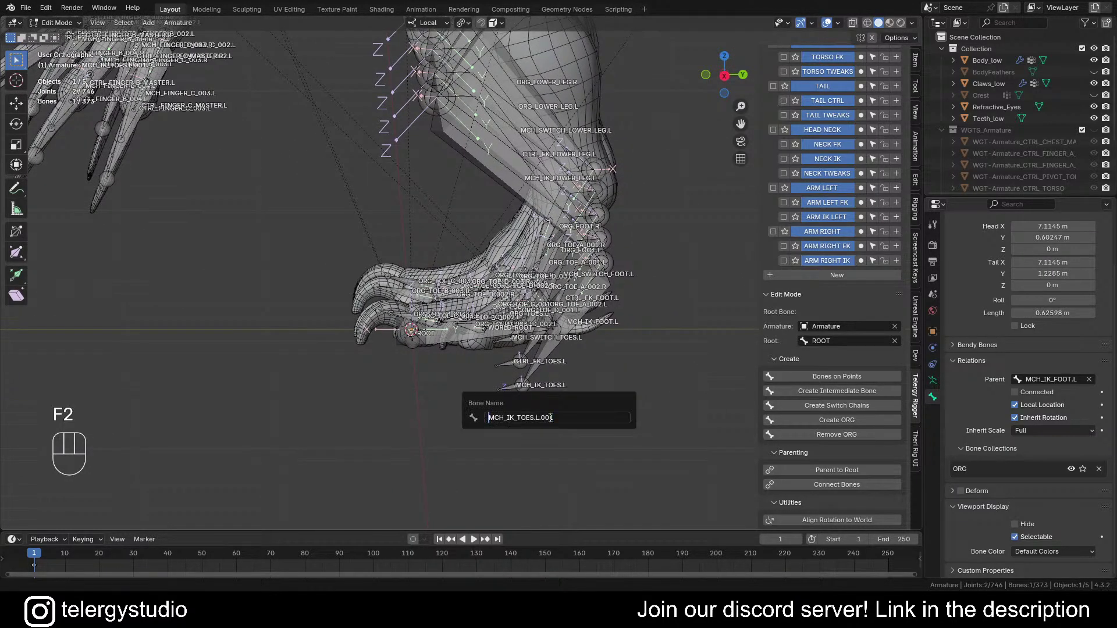
pyautogui.press('BackSpace')
pyautogui.press('BackSpace')
pyautogui.press('BackSpace')
pyautogui.write('CTR')
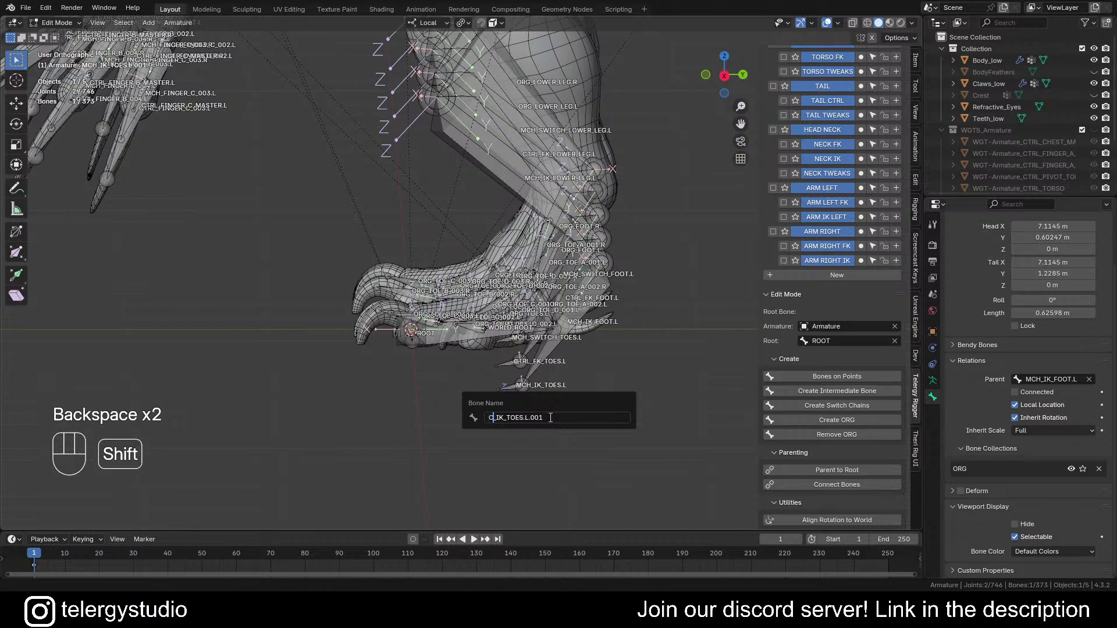
pyautogui.write('L')
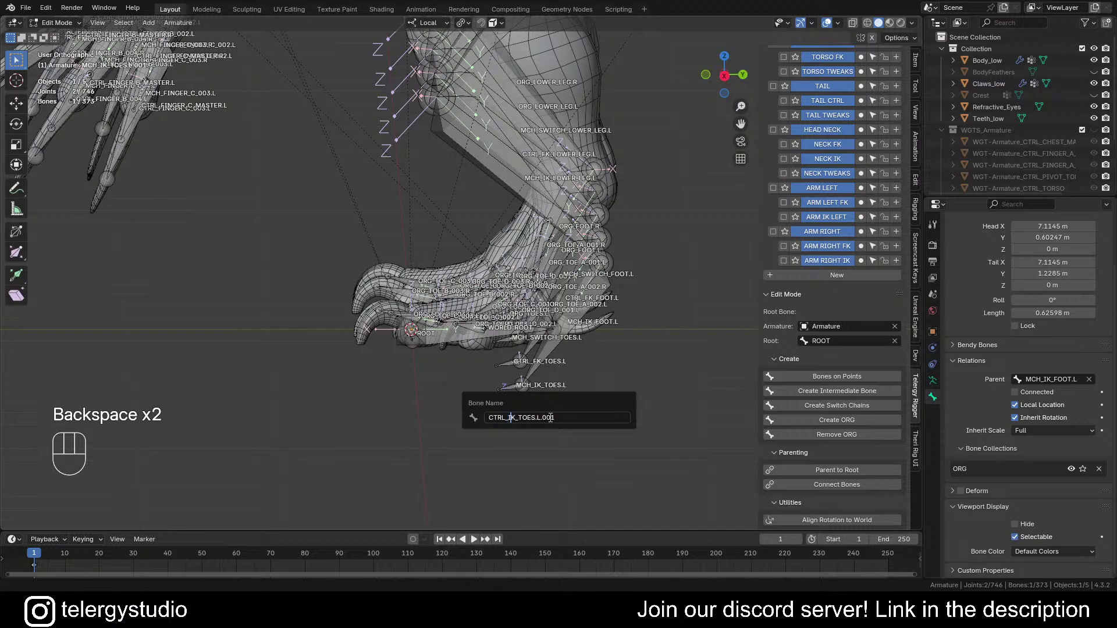
pyautogui.hotkey('ctrl', 'Right')
pyautogui.press('BackSpace')
pyautogui.press('BackSpace')
pyautogui.press('BackSpace')
pyautogui.write('LEG')
pyautogui.press('BackSpace')
pyautogui.press('BackSpace')
pyautogui.press('BackSpace')
pyautogui.press('Return')
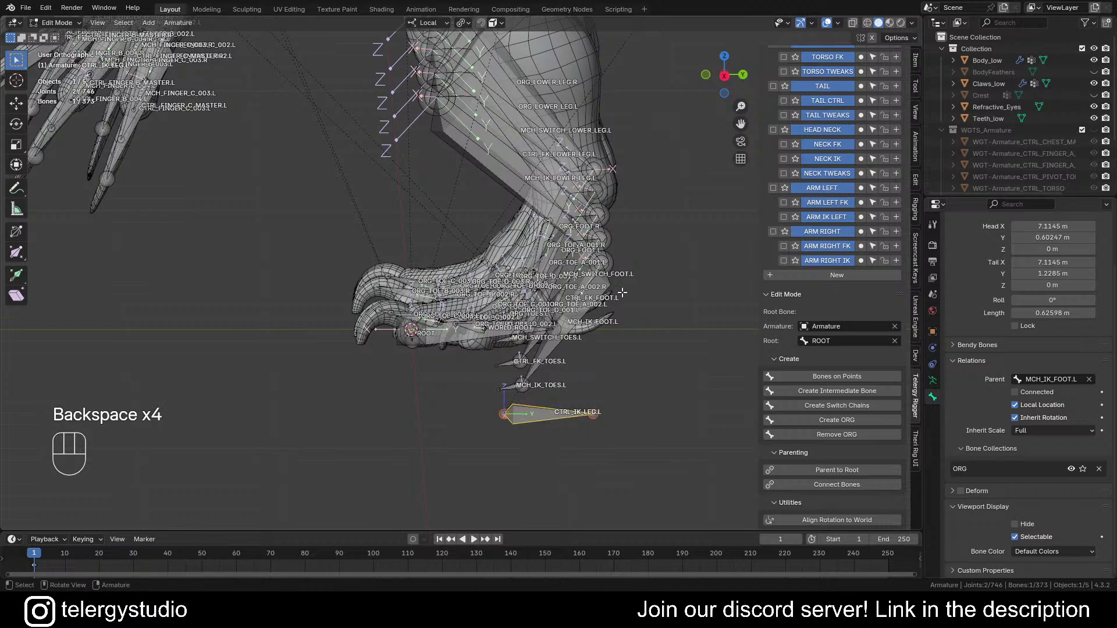
# Step: Duplicate MCH_IK_TOES.L in place and shrink the copy to about 0.095 m long
pyautogui.moveTo(632, 342); pyautogui.dragTo(552, 395, button='middle')
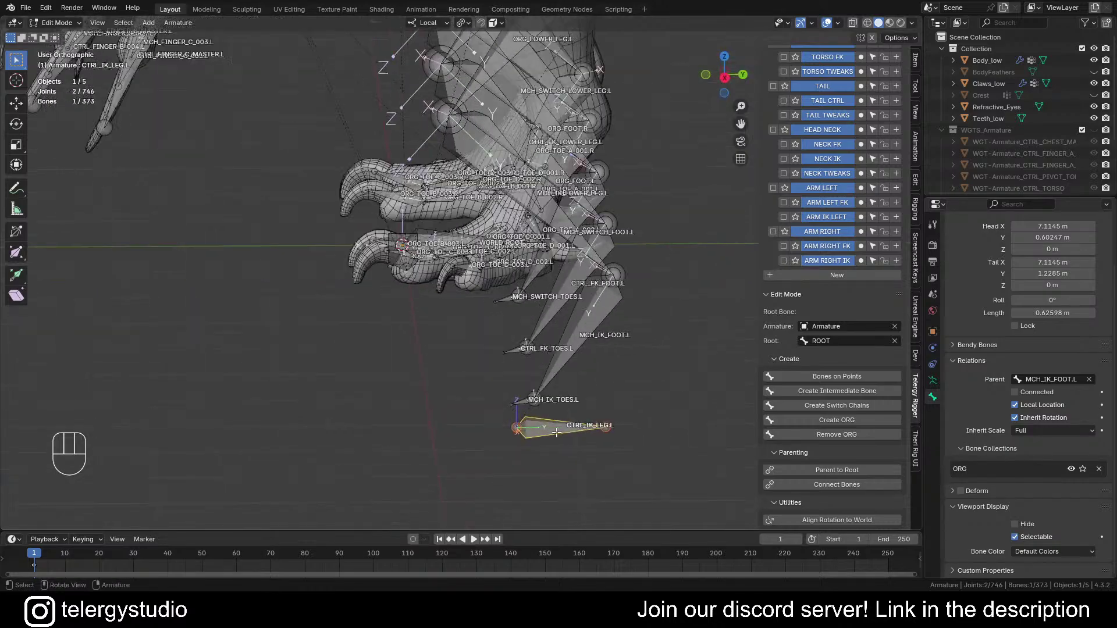
pyautogui.scroll(9, 526, 387)
pyautogui.scroll(-3, 503, 353)
pyautogui.keyDown('shift'); pyautogui.moveTo(503, 353); pyautogui.dragTo(505, 301, button='middle'); pyautogui.keyUp('shift')
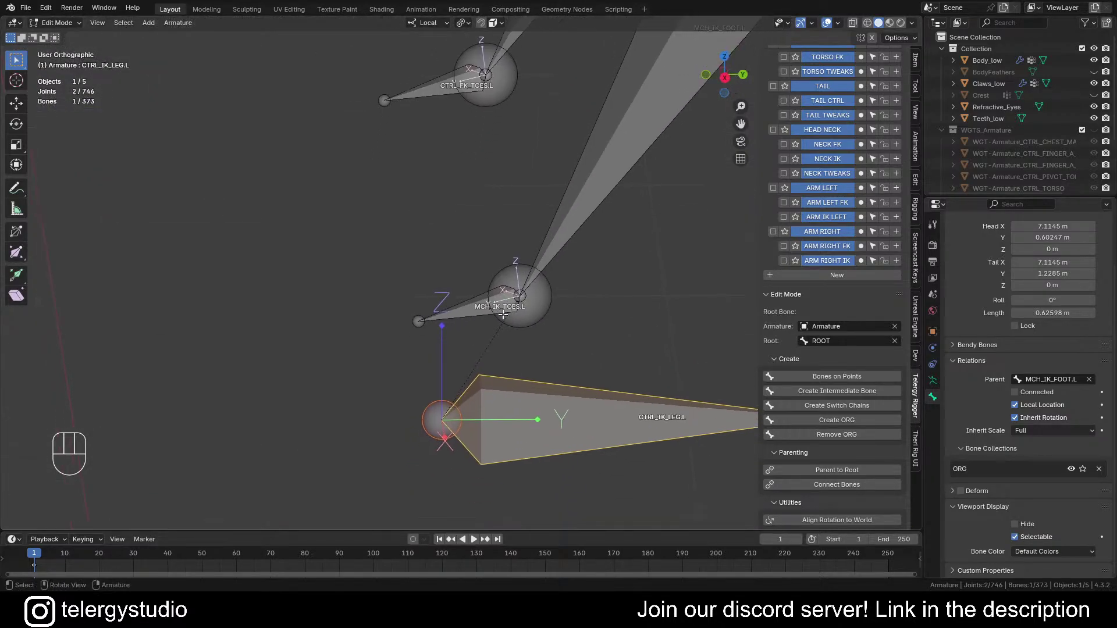
pyautogui.click(505, 301)
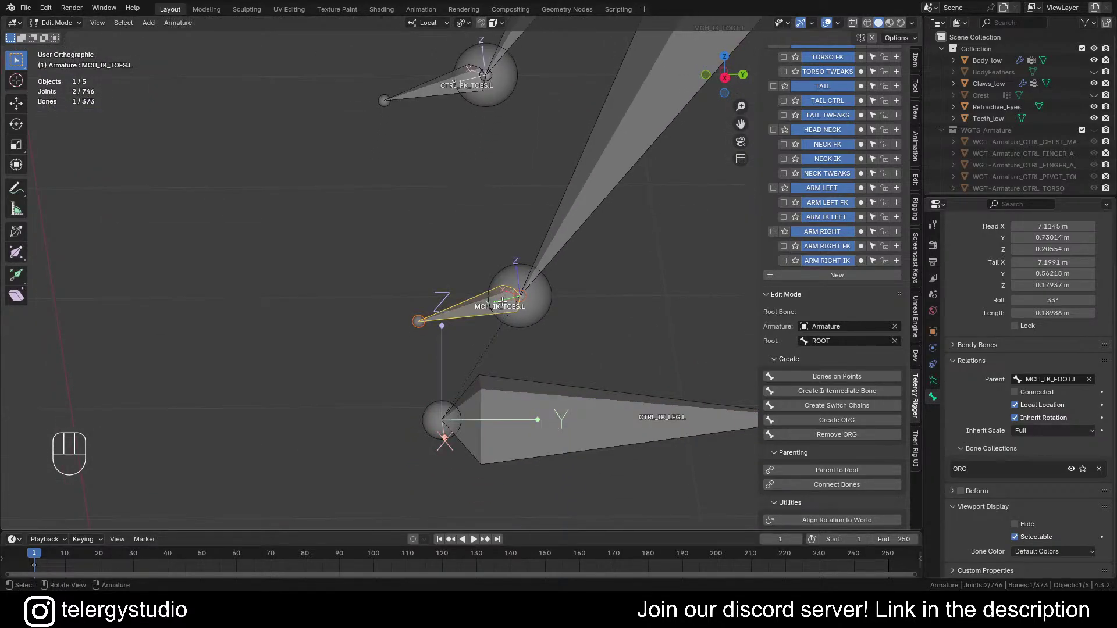
pyautogui.hotkey('shift', 'd')
pyautogui.click(641, 306)
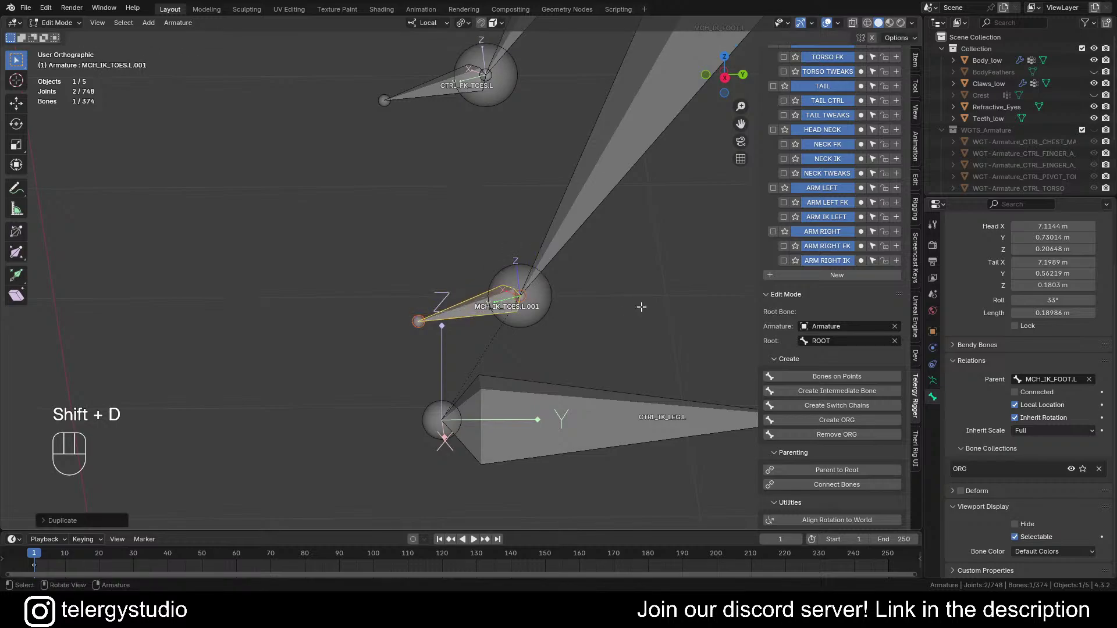
pyautogui.press('s')
pyautogui.click(564, 301)
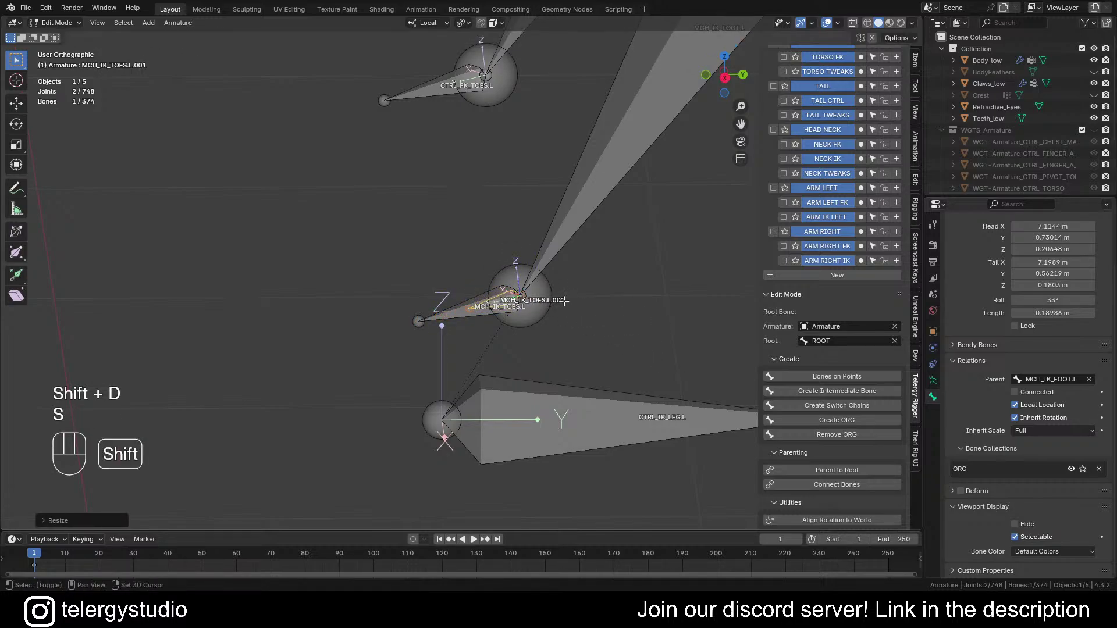
# Step: Rename the small duplicated bone to MCH_IK_LEG.L
pyautogui.keyDown('shift'); pyautogui.moveTo(564, 301); pyautogui.dragTo(536, 336, button='middle'); pyautogui.keyUp('shift')
pyautogui.press('F2')
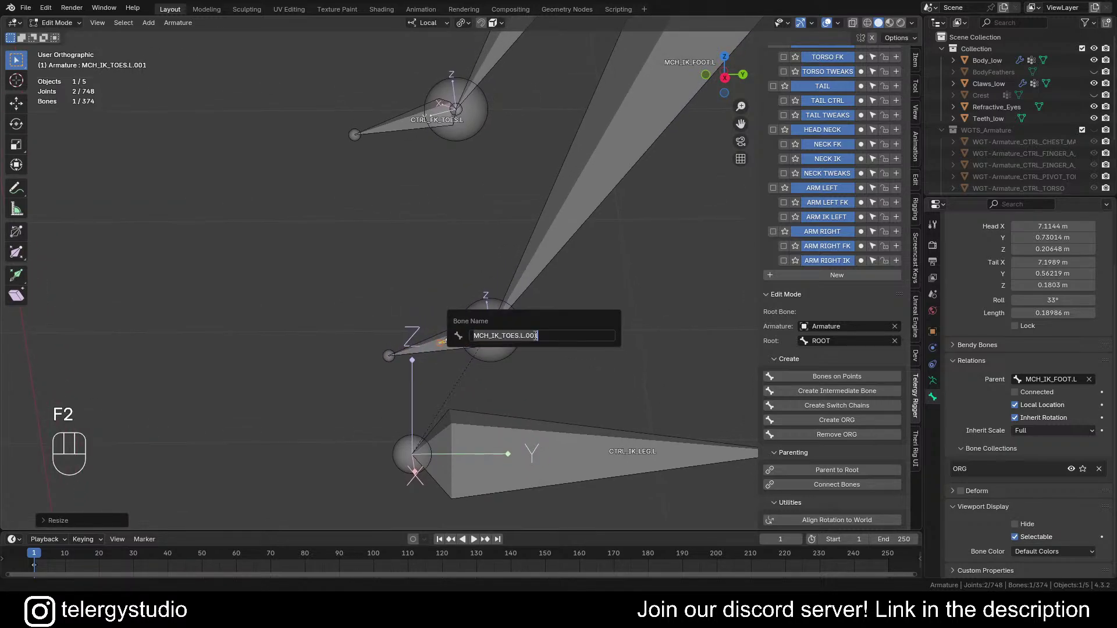
pyautogui.click(536, 336)
pyautogui.hotkey('ctrl', 'BackSpace')
pyautogui.hotkey('ctrl', 'BackSpace')
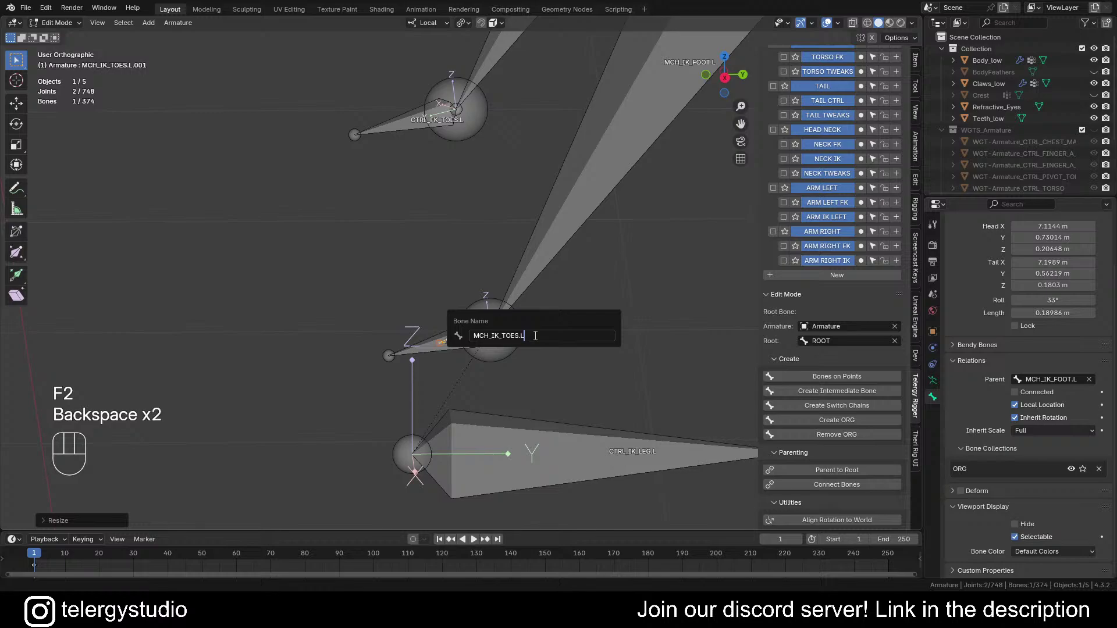
pyautogui.hotkey('ctrl', 'BackSpace')
pyautogui.hotkey('ctrl', 'BackSpace')
pyautogui.press('Return')
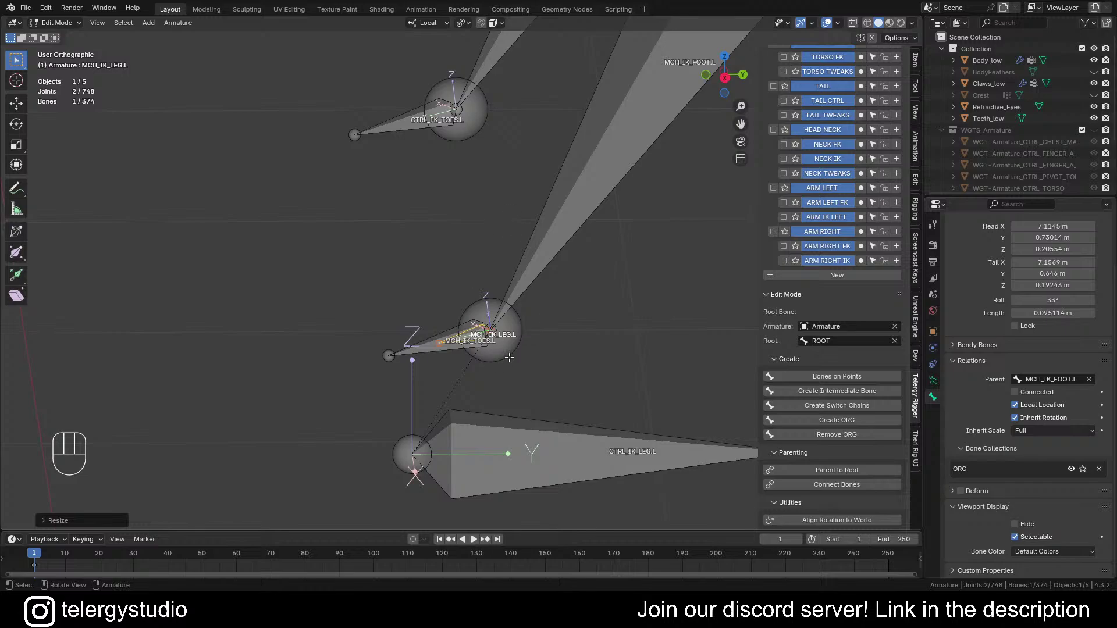
# Step: Parent MCH_IK_LEG.L to CTRL_IK_LEG.L with Keep Offset
pyautogui.keyDown('shift'); pyautogui.click(527, 468); pyautogui.keyUp('shift')
pyautogui.press('d')
pyautogui.click(581, 434)
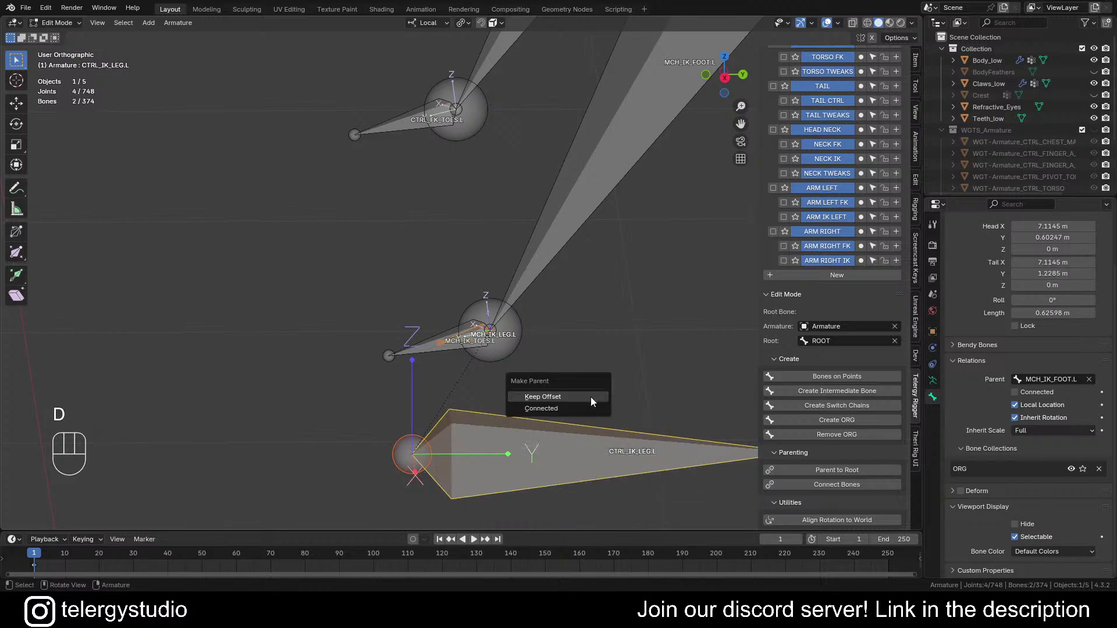
pyautogui.click(591, 397)
# Step: Parent MCH_IK_TOES.L to the overlapping MCH_IK_LEG.L bone
pyautogui.scroll(5, 463, 333)
pyautogui.click(315, 357)
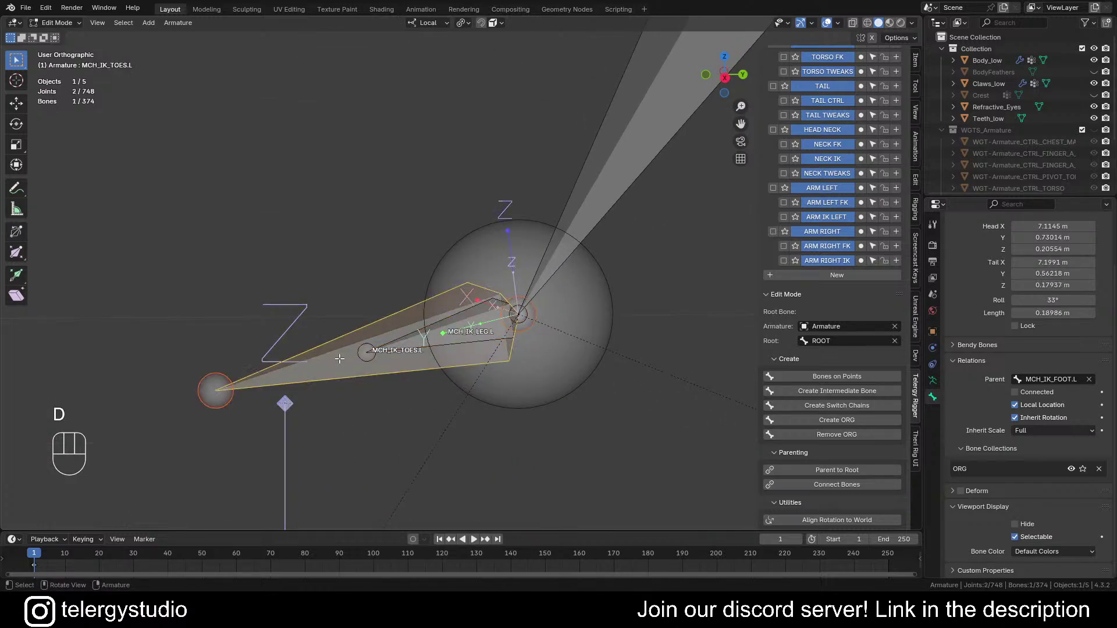
pyautogui.keyDown('alt'); pyautogui.keyDown('shift'); pyautogui.click(414, 342); pyautogui.keyUp('shift'); pyautogui.keyUp('alt')
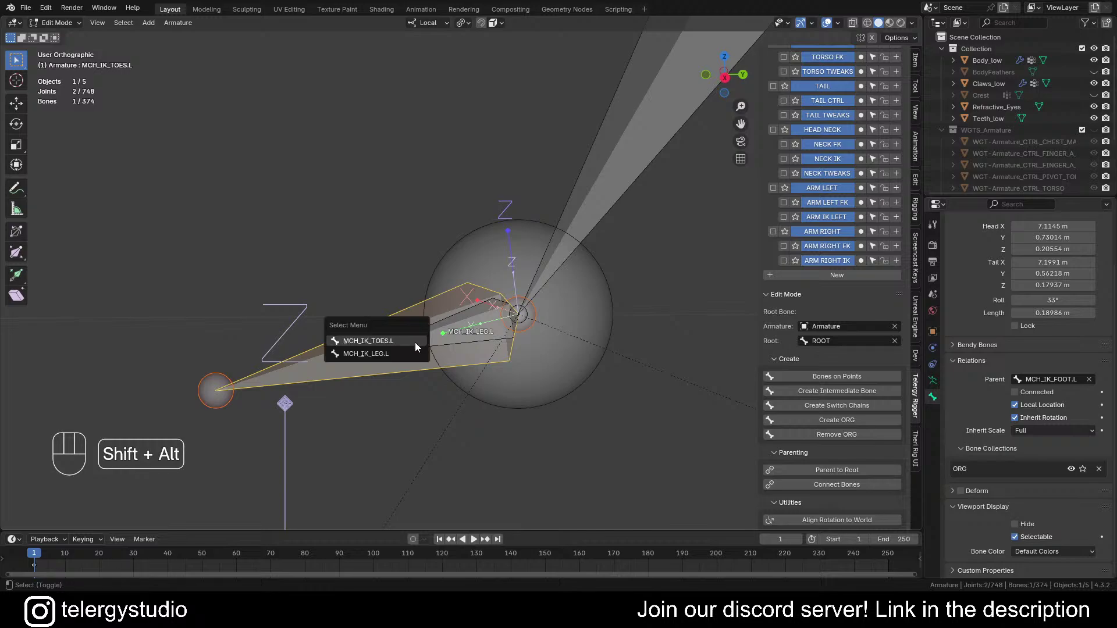
pyautogui.keyDown('alt'); pyautogui.keyDown('shift'); pyautogui.click(376, 354); pyautogui.keyUp('shift'); pyautogui.keyUp('alt')
pyautogui.press('d')
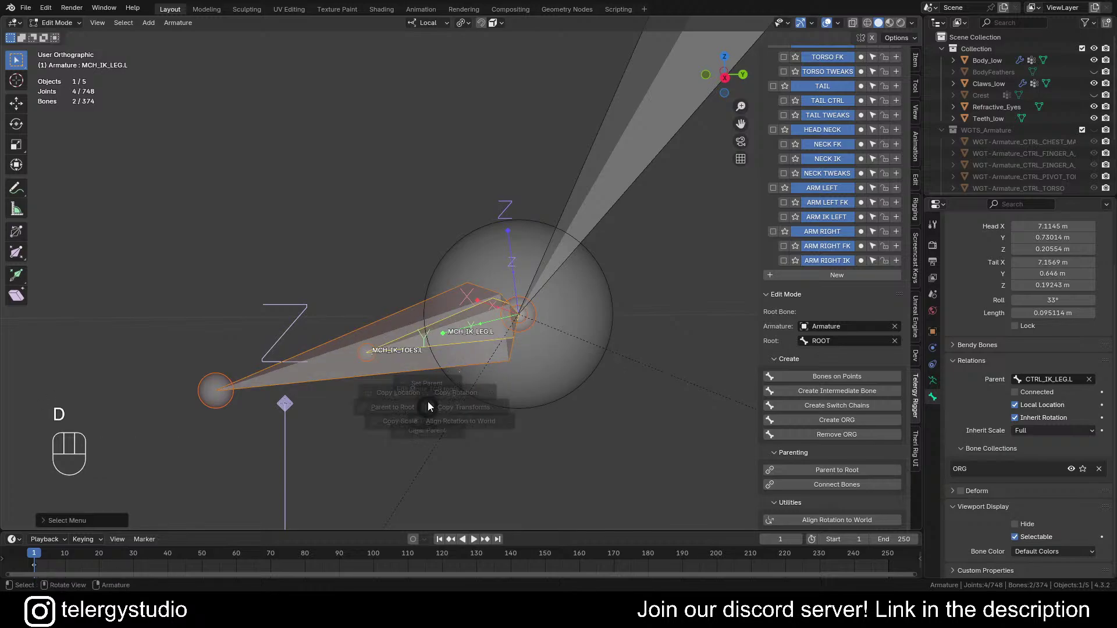
pyautogui.click(435, 349)
# Step: Parent the CTRL_IK_LEG.L bone to the ROOT bone
pyautogui.scroll(-6, 438, 345)
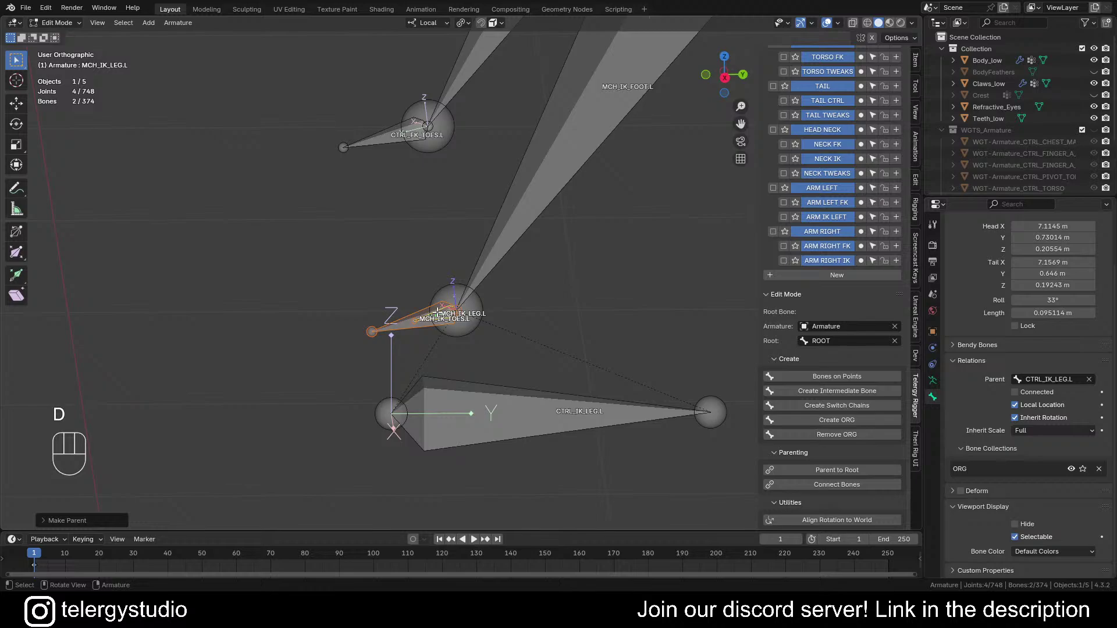
pyautogui.click(501, 416)
pyautogui.press('d')
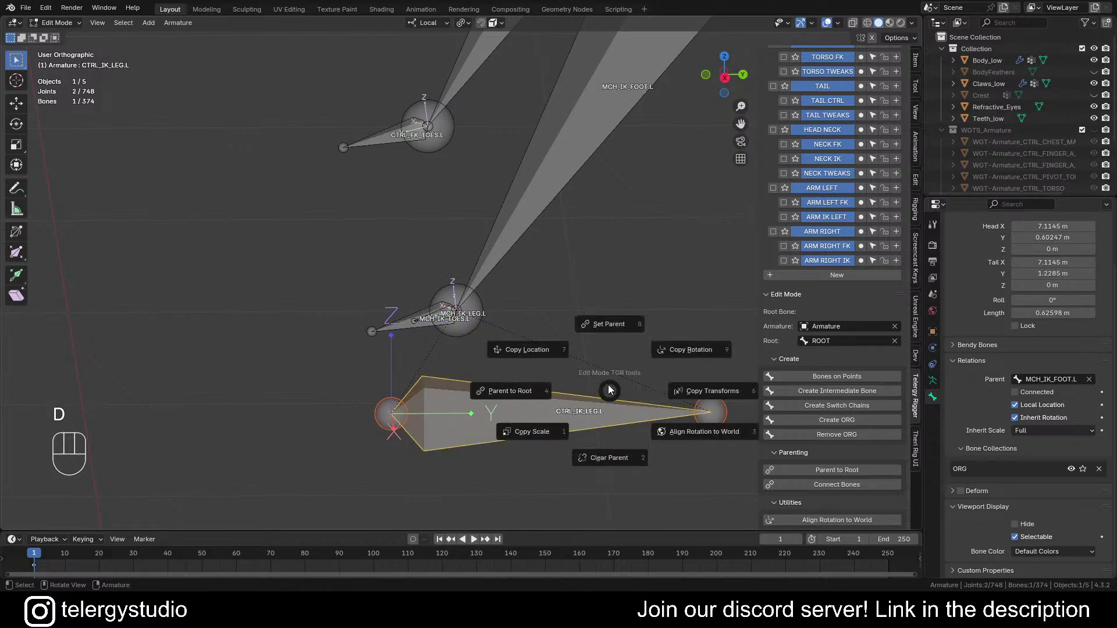
pyautogui.click(511, 391)
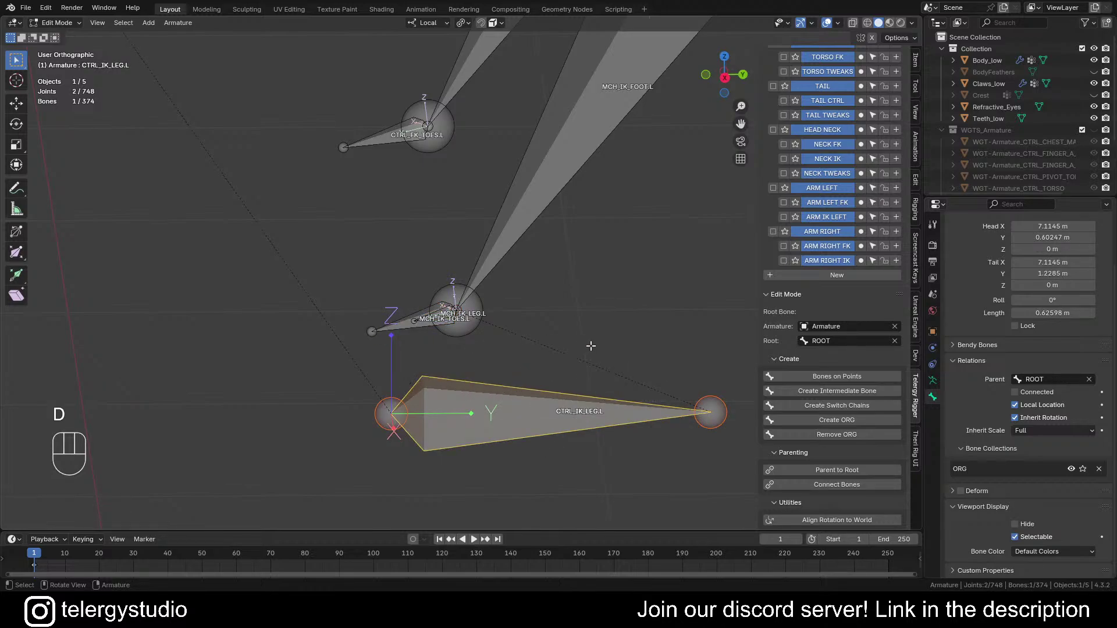
# Step: In Pose Mode, select the small MCH_IK_LEG.L bone and add MCH_IK_FOOT.L to the selection as the active bone
pyautogui.scroll(-4, 591, 346)
pyautogui.keyDown('shift'); pyautogui.moveTo(591, 345); pyautogui.dragTo(450, 371, button='middle'); pyautogui.keyUp('shift')
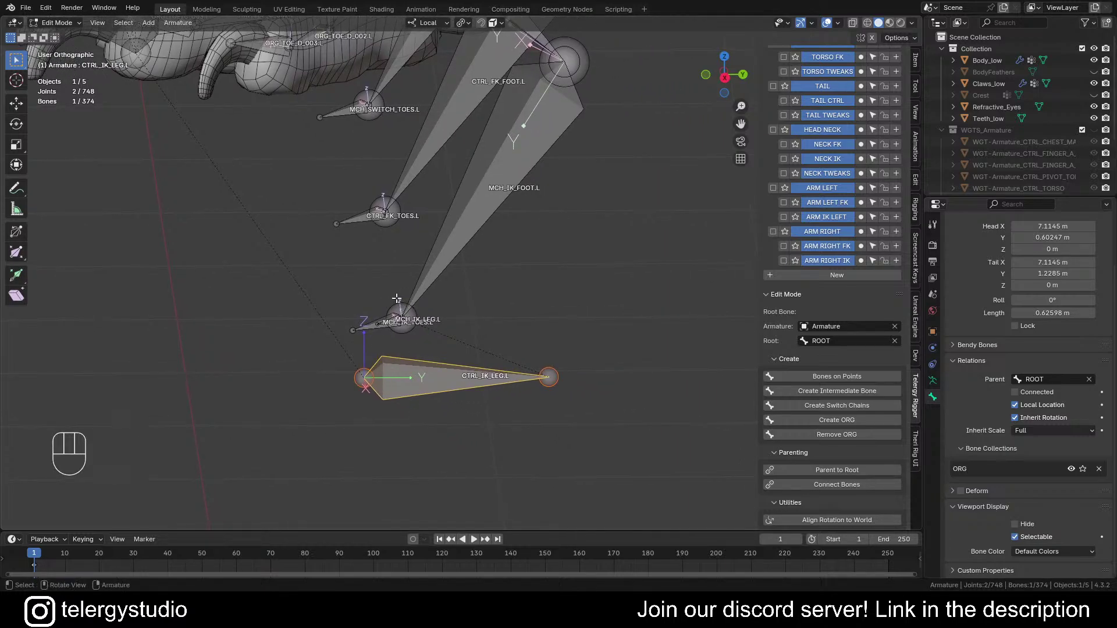
pyautogui.scroll(-3, 456, 238)
pyautogui.keyDown('shift'); pyautogui.moveTo(470, 238); pyautogui.dragTo(483, 337, button='middle'); pyautogui.keyUp('shift')
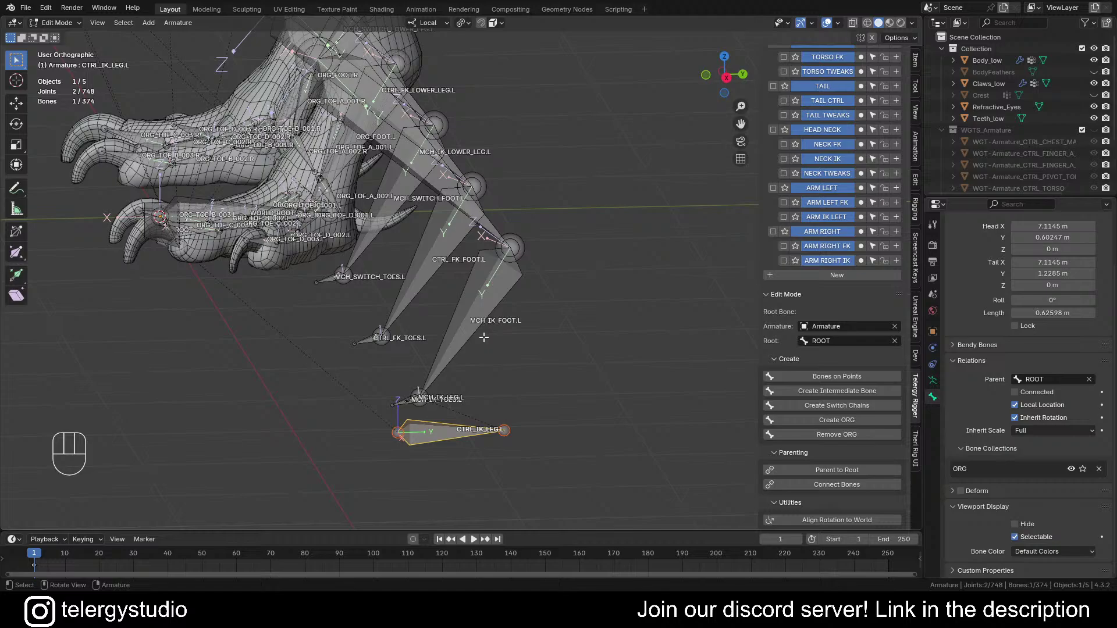
pyautogui.scroll(-1, 507, 255)
pyautogui.keyDown('shift'); pyautogui.moveTo(542, 267); pyautogui.dragTo(470, 255, button='middle'); pyautogui.keyUp('shift')
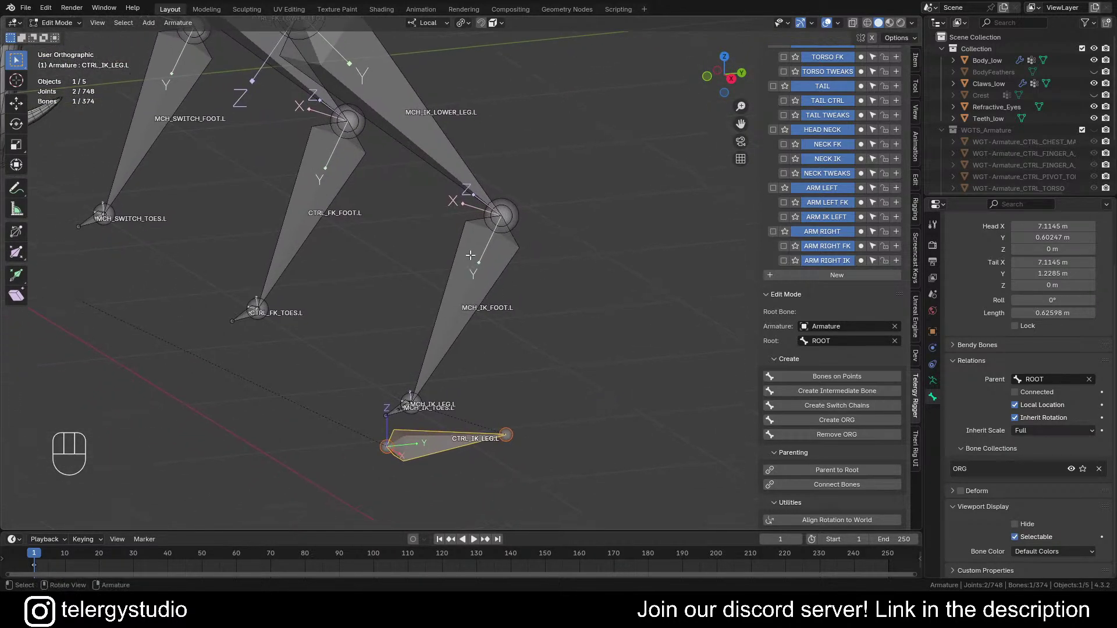
pyautogui.press('Tab')
pyautogui.click(455, 348)
pyautogui.scroll(5, 464, 334)
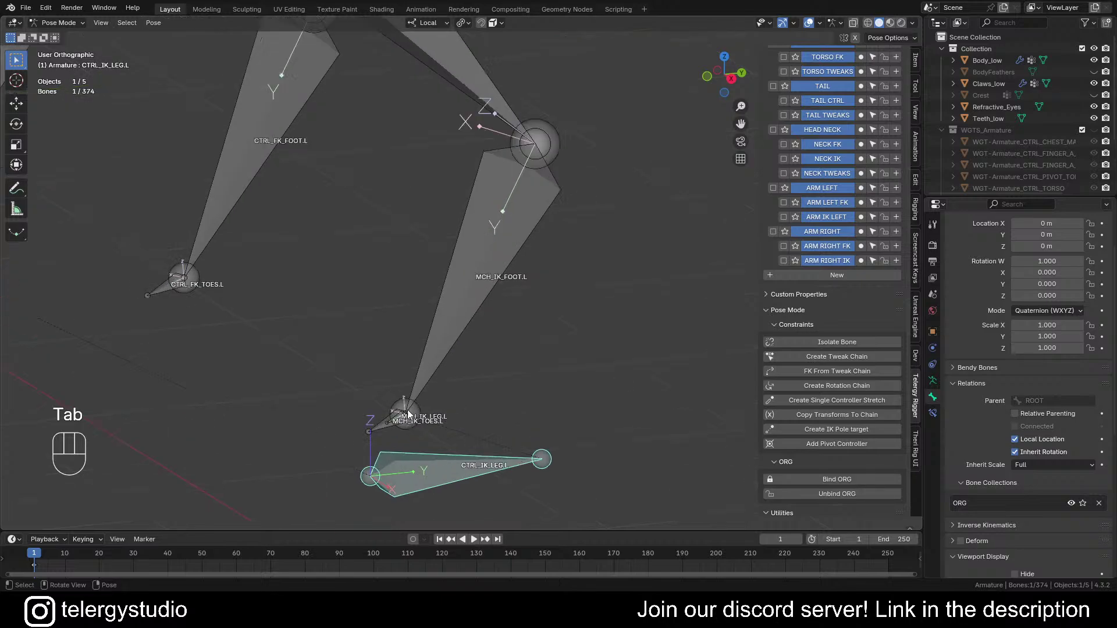
pyautogui.keyDown('alt'); pyautogui.click(388, 428); pyautogui.keyUp('alt')
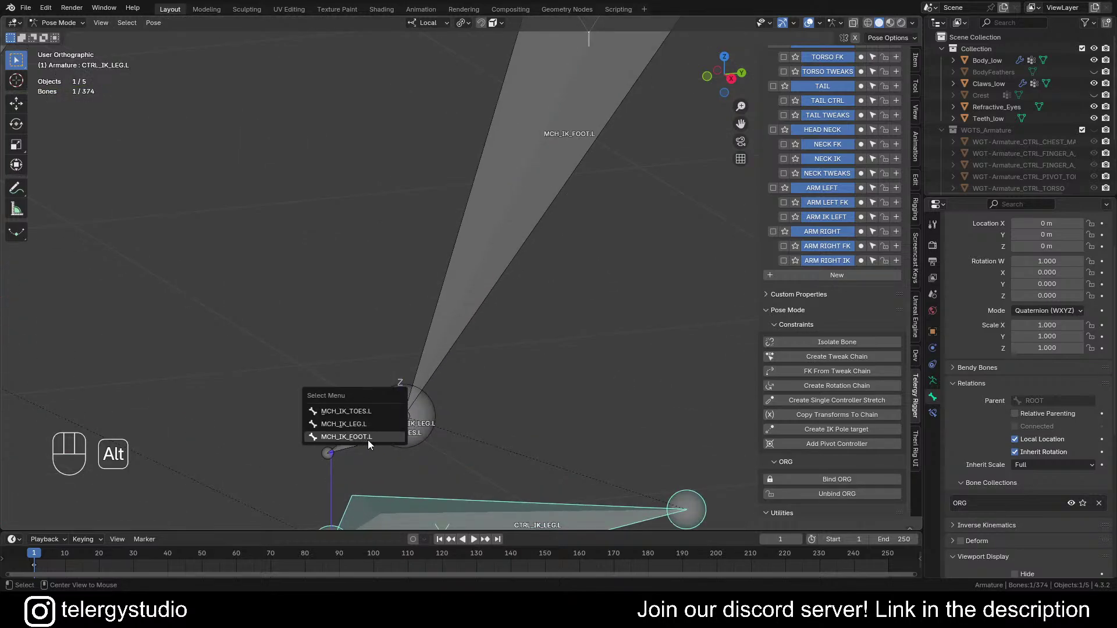
pyautogui.click(368, 438)
pyautogui.keyDown('alt'); pyautogui.click(390, 422); pyautogui.keyUp('alt')
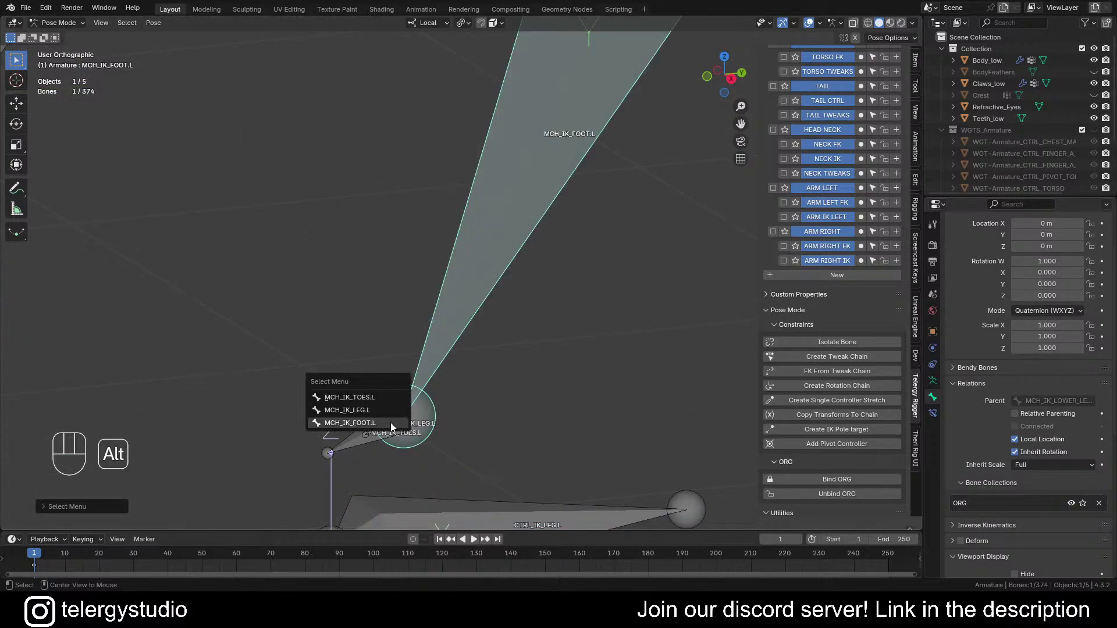
pyautogui.click(365, 411)
pyautogui.scroll(-4, 399, 401)
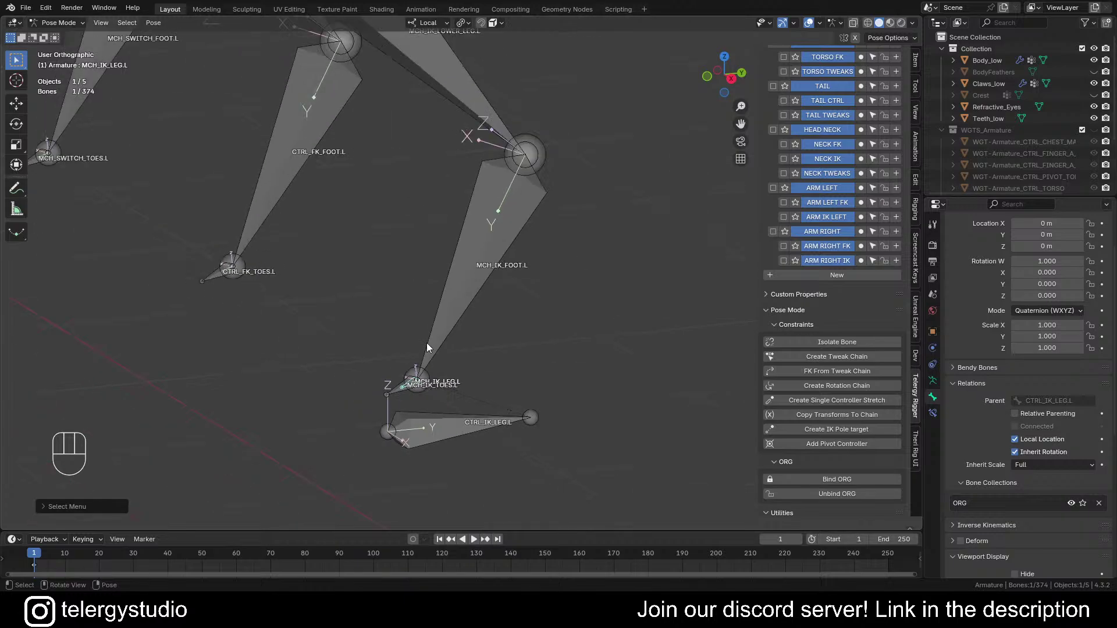
pyautogui.keyDown('shift'); pyautogui.moveTo(500, 309); pyautogui.dragTo(443, 408, button='middle'); pyautogui.keyUp('shift')
pyautogui.keyDown('shift'); pyautogui.click(438, 348); pyautogui.keyUp('shift')
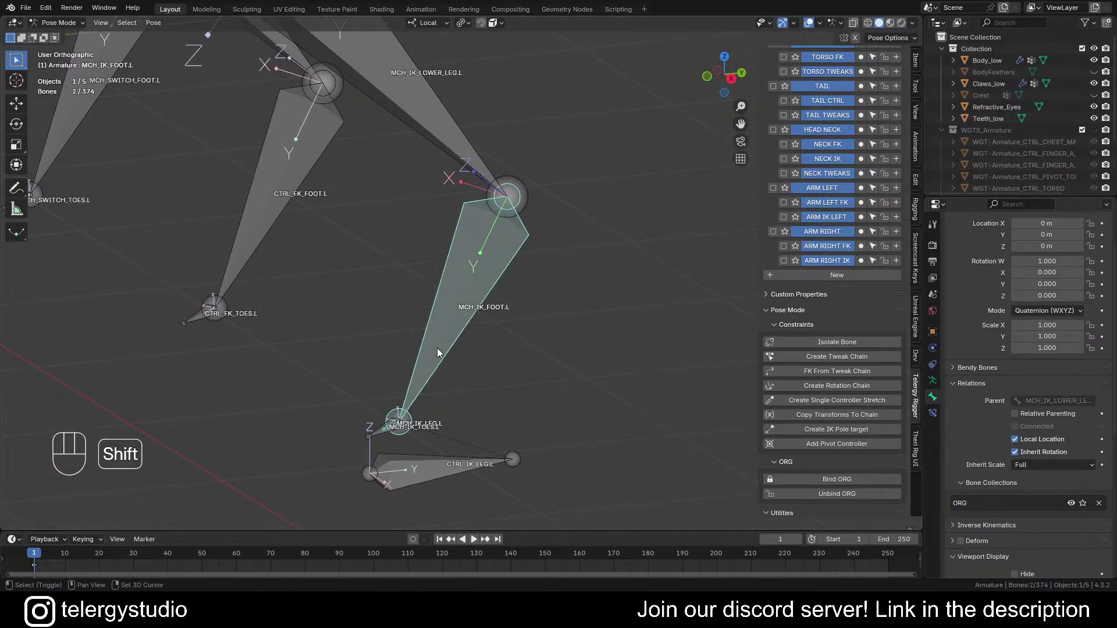
# Step: Try an Inverse Kinematics constraint on MCH_IK_FOOT.L targeting MCH_IK_LEG.L, extending its chain length up the leg, and undo it
pyautogui.scroll(2, 437, 348)
pyautogui.keyDown('shift'); pyautogui.moveTo(451, 350); pyautogui.dragTo(438, 351, button='middle'); pyautogui.keyUp('shift')
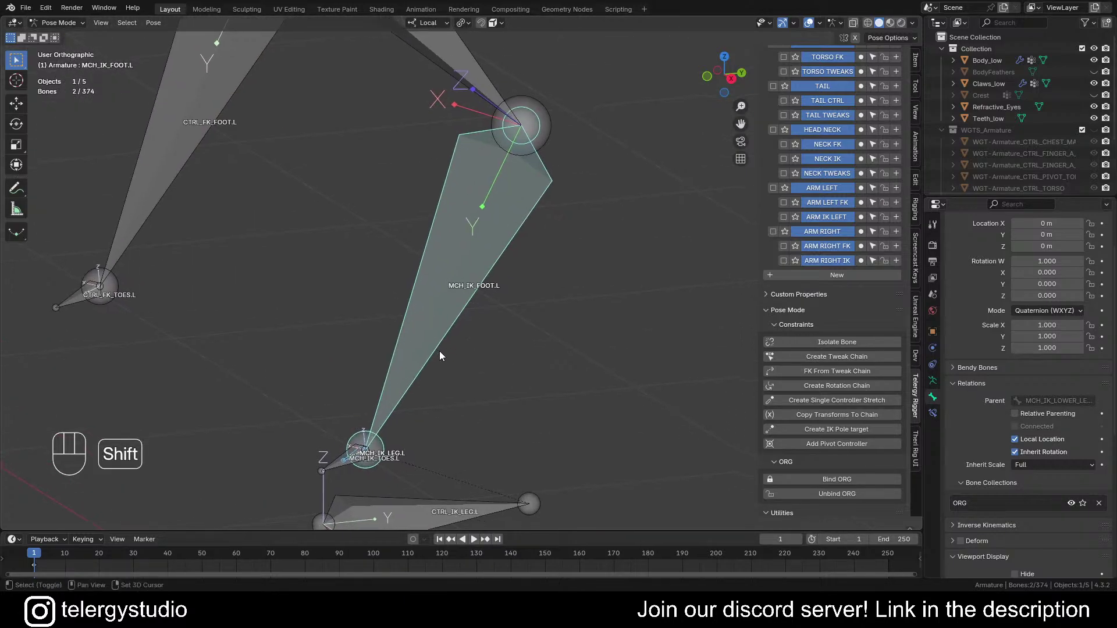
pyautogui.press('d')
pyautogui.click(442, 285)
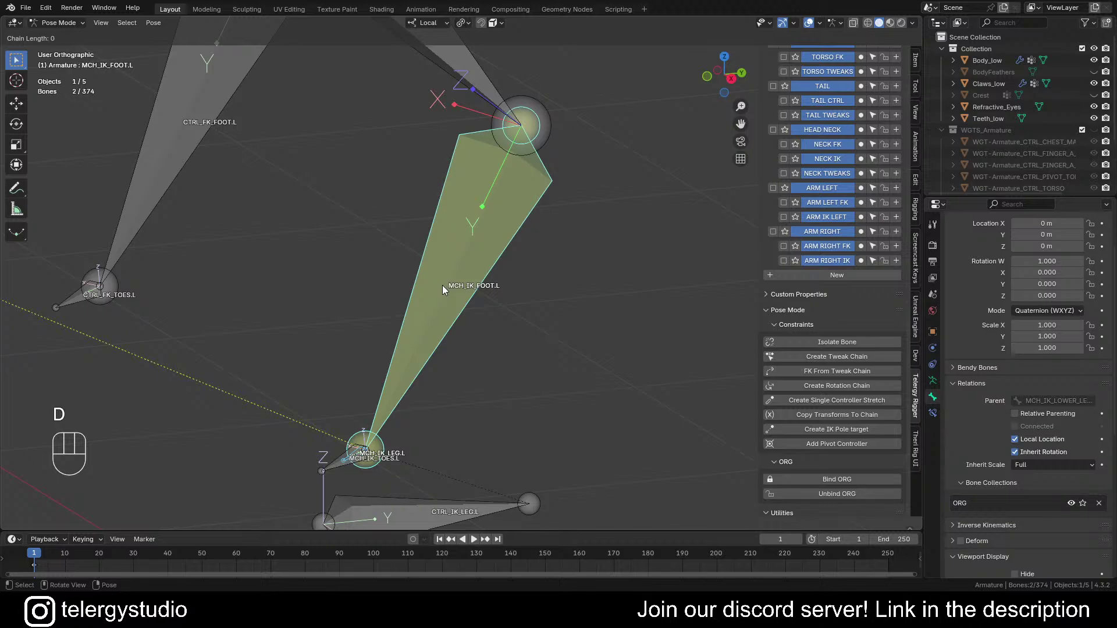
pyautogui.scroll(-3, 443, 285)
pyautogui.click(442, 285)
pyautogui.scroll(-6, 477, 221)
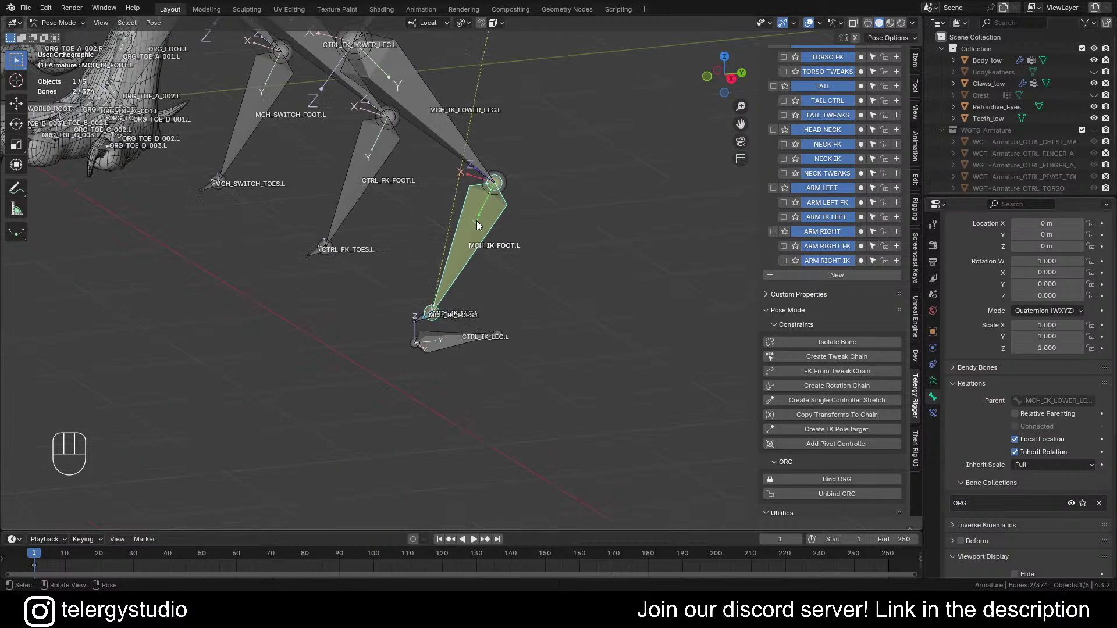
pyautogui.keyDown('shift'); pyautogui.moveTo(503, 251); pyautogui.dragTo(499, 419, button='middle'); pyautogui.keyUp('shift')
pyautogui.scroll(-1, 491, 284)
pyautogui.scroll(-1, 491, 284)
pyautogui.keyDown('shift'); pyautogui.moveTo(490, 284); pyautogui.dragTo(515, 308, button='middle'); pyautogui.keyUp('shift')
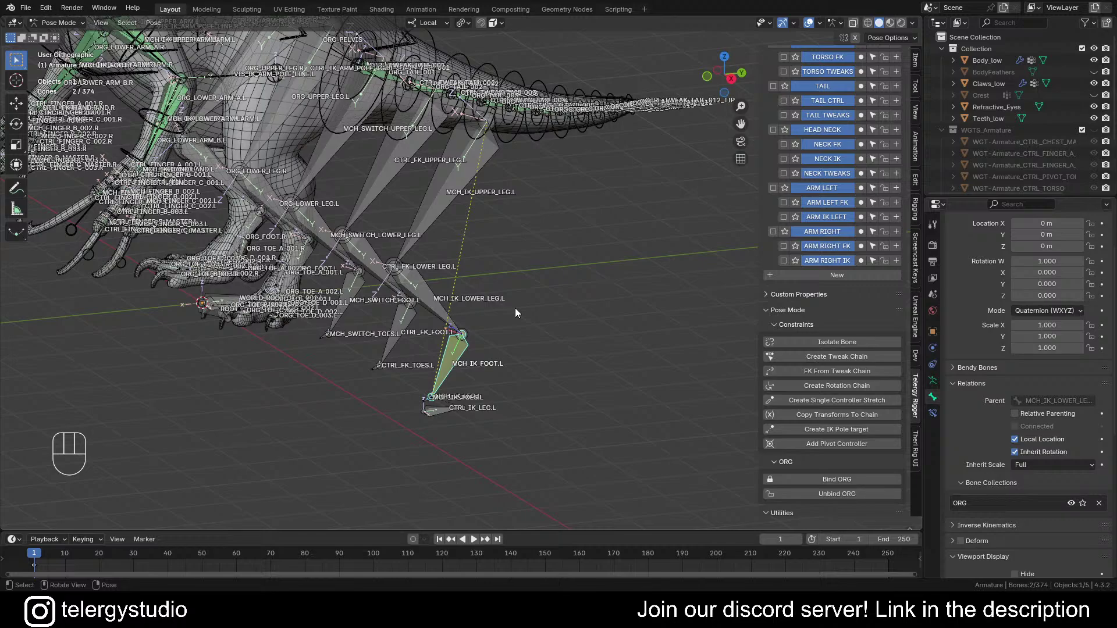
pyautogui.hotkey('ctrl', 'z')
# Step: Add an Inverse Kinematics constraint to MCH_IK_FOOT.L targeting MCH_IK_LEG.L with a chain length of 3, and open its constraint settings
pyautogui.keyDown('shift'); pyautogui.click(461, 375); pyautogui.keyUp('shift')
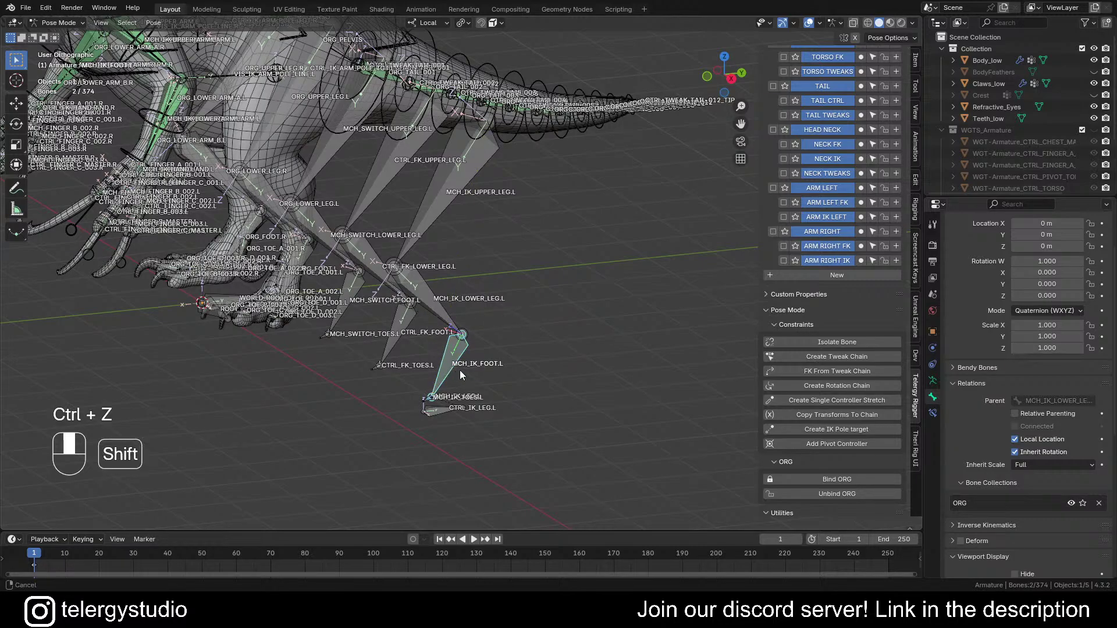
pyautogui.keyDown('shift'); pyautogui.moveTo(460, 371); pyautogui.dragTo(475, 351, button='middle'); pyautogui.keyUp('shift')
pyautogui.moveTo(462, 280); pyautogui.dragTo(445, 294, button='middle')
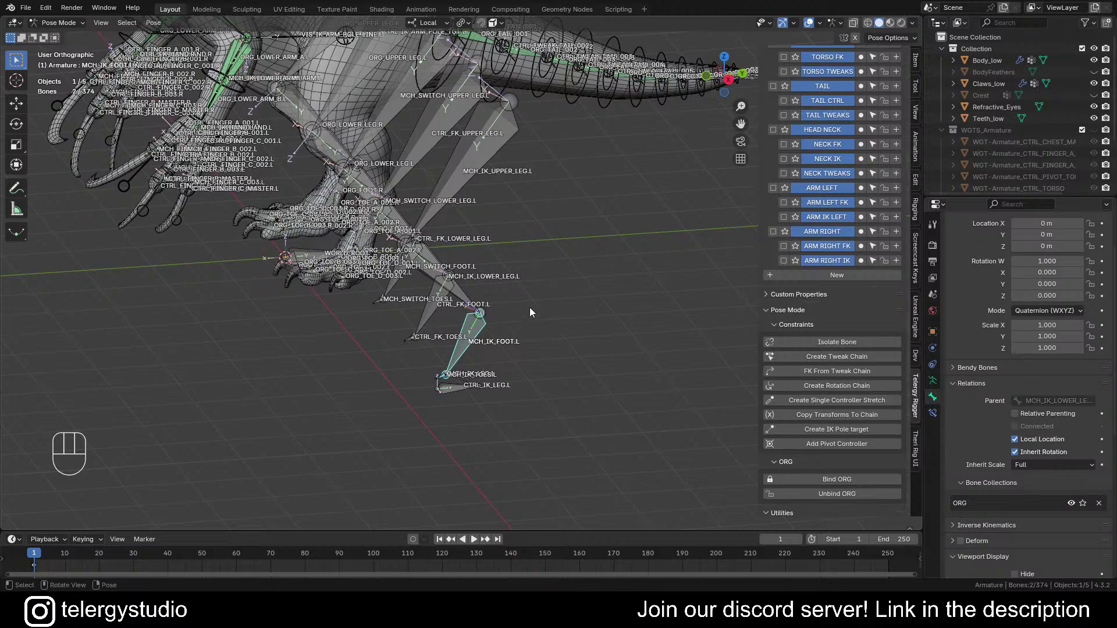
pyautogui.moveTo(530, 313)
pyautogui.keyDown('shift'); pyautogui.mouseDown(button='middle')
pyautogui.moveTo(431, 299)
pyautogui.moveTo(448, 368)
pyautogui.moveTo(530, 311)
pyautogui.mouseUp(button='middle'); pyautogui.keyUp('shift')
pyautogui.scroll(5, 459, 337)
pyautogui.scroll(5, 441, 378)
pyautogui.scroll(5, 469, 318)
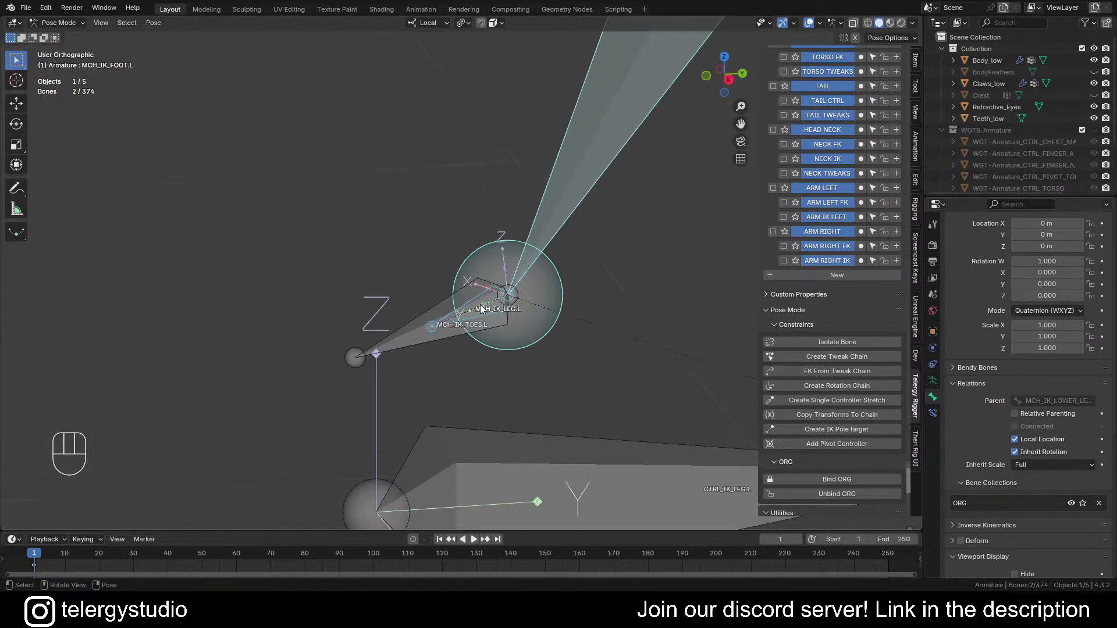
pyautogui.scroll(-11, 594, 124)
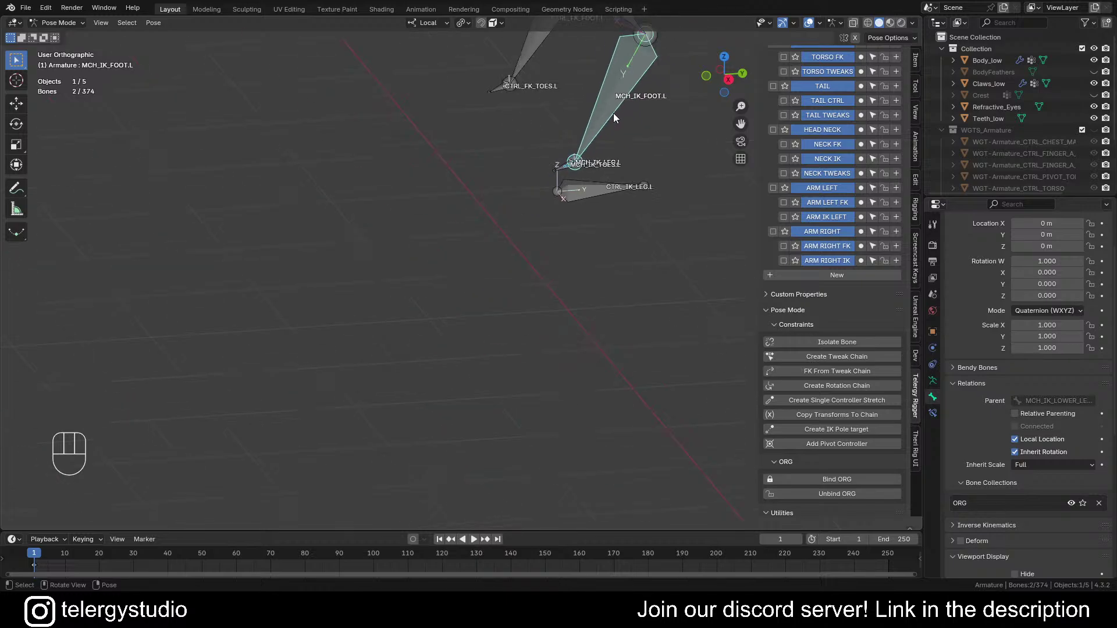
pyautogui.keyDown('shift'); pyautogui.moveTo(632, 96); pyautogui.dragTo(514, 333, button='middle'); pyautogui.keyUp('shift')
pyautogui.press('d')
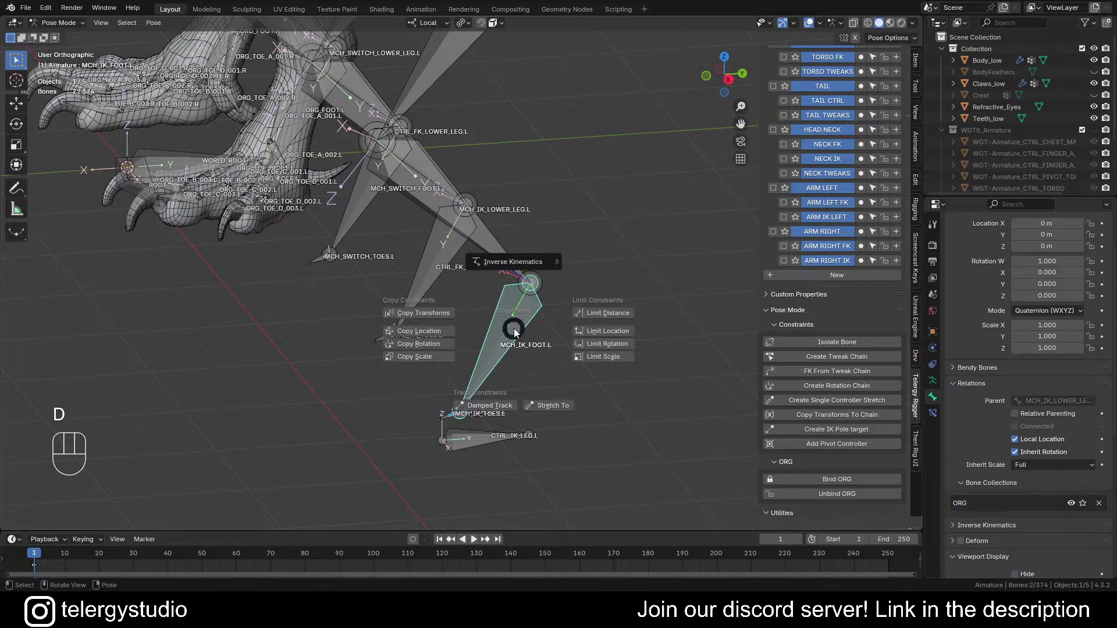
pyautogui.click(507, 262)
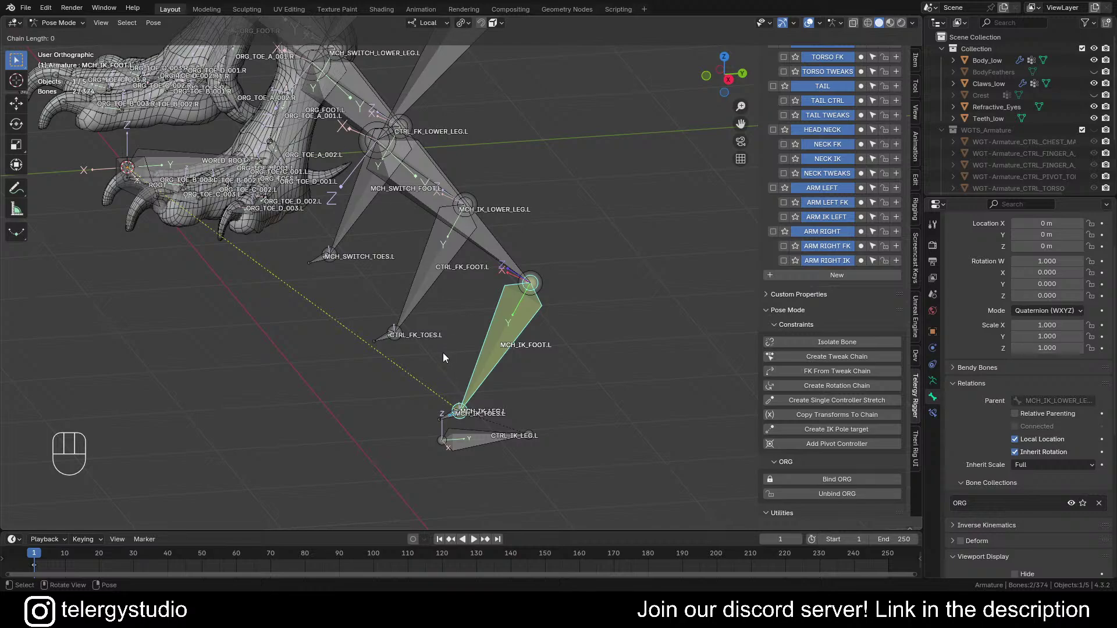
pyautogui.scroll(1, 445, 353)
pyautogui.scroll(2, 445, 357)
pyautogui.press('Escape')
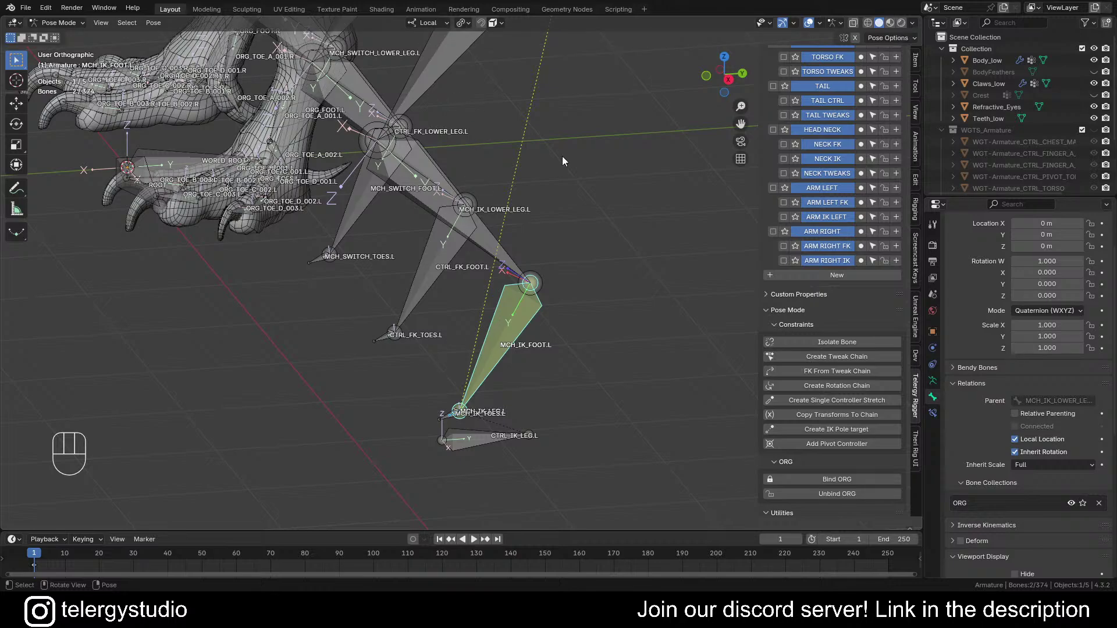
pyautogui.click(932, 413)
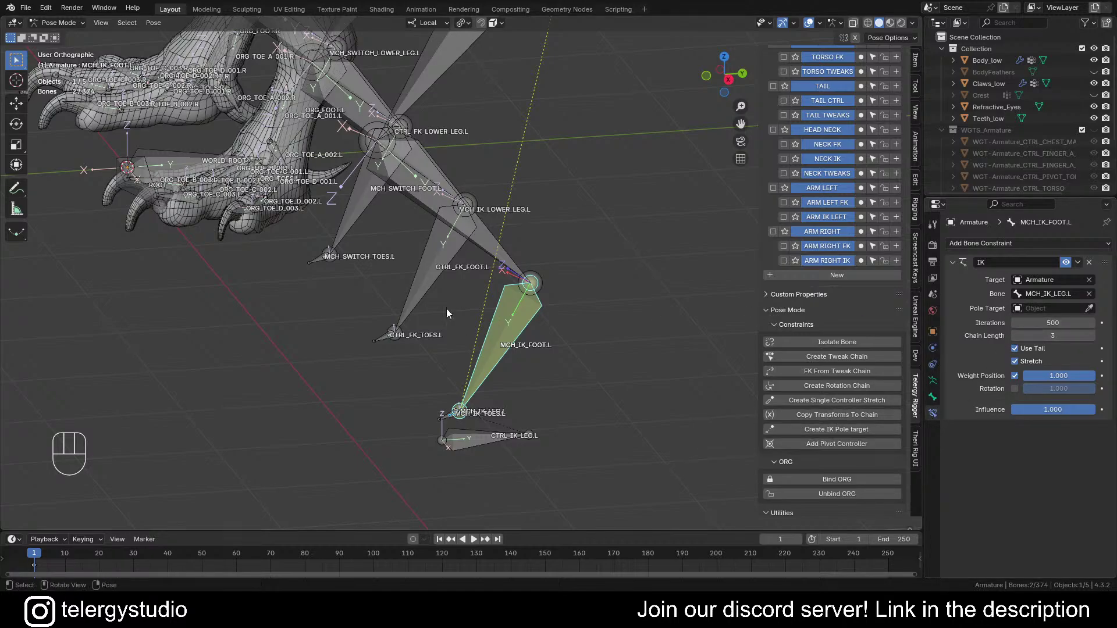
# Step: Select MCH_IK_UPPER_LEG.L, switch to Edit Mode and set the transform orientation to Normal
pyautogui.scroll(-2, 483, 256)
pyautogui.keyDown('shift'); pyautogui.moveTo(517, 265); pyautogui.dragTo(490, 270, button='middle'); pyautogui.keyUp('shift')
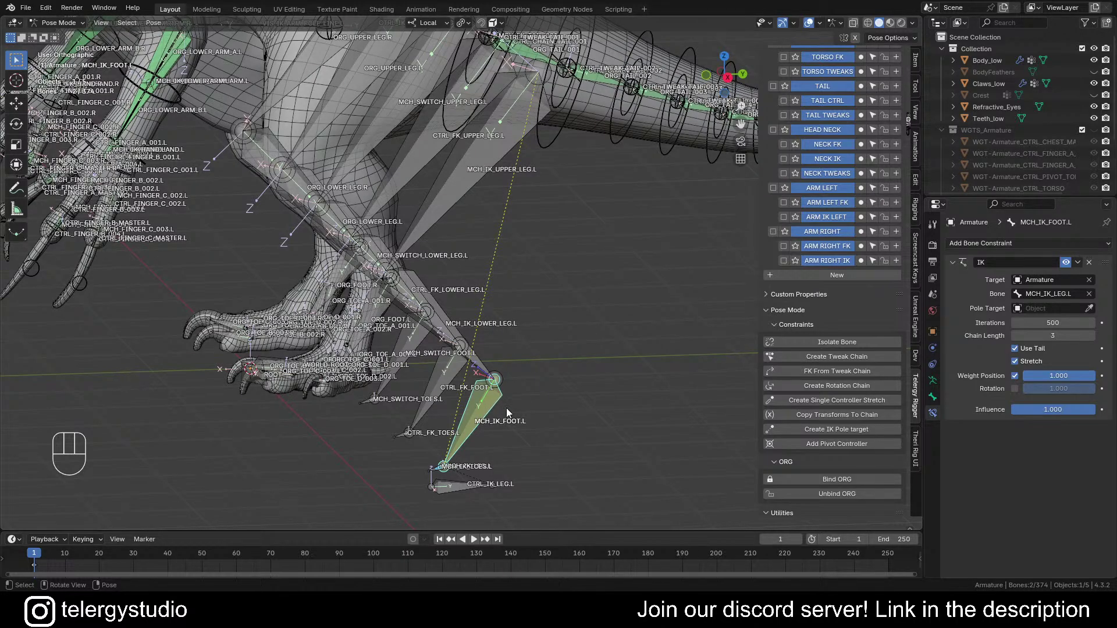
pyautogui.keyDown('shift'); pyautogui.moveTo(470, 320); pyautogui.dragTo(520, 295, button='middle'); pyautogui.keyUp('shift')
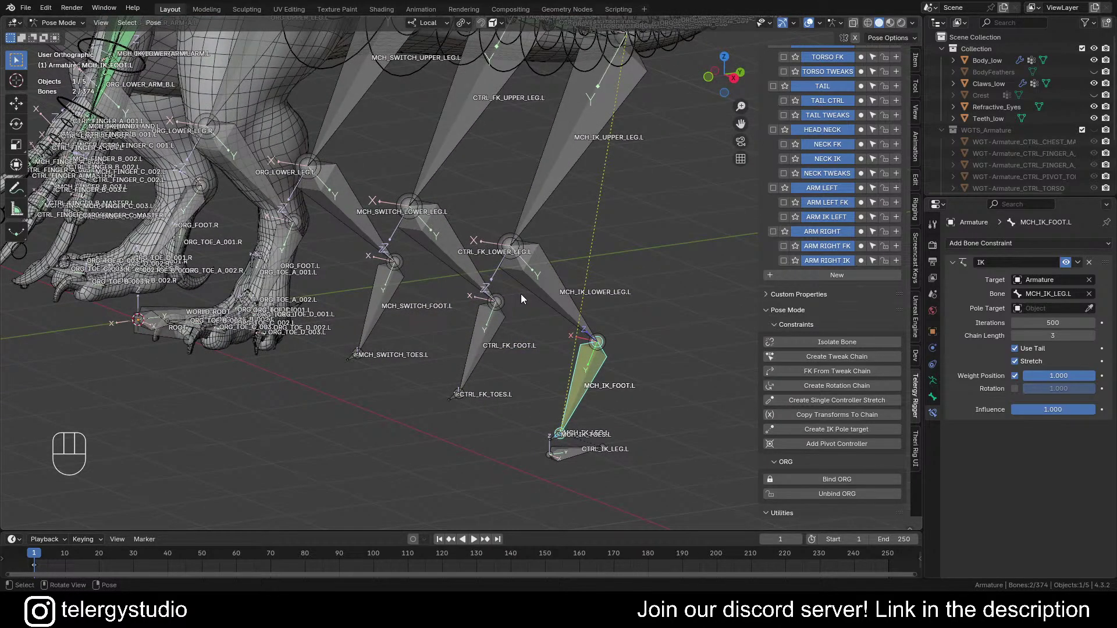
pyautogui.click(571, 134)
pyautogui.moveTo(570, 133); pyautogui.dragTo(400, 239, button='middle')
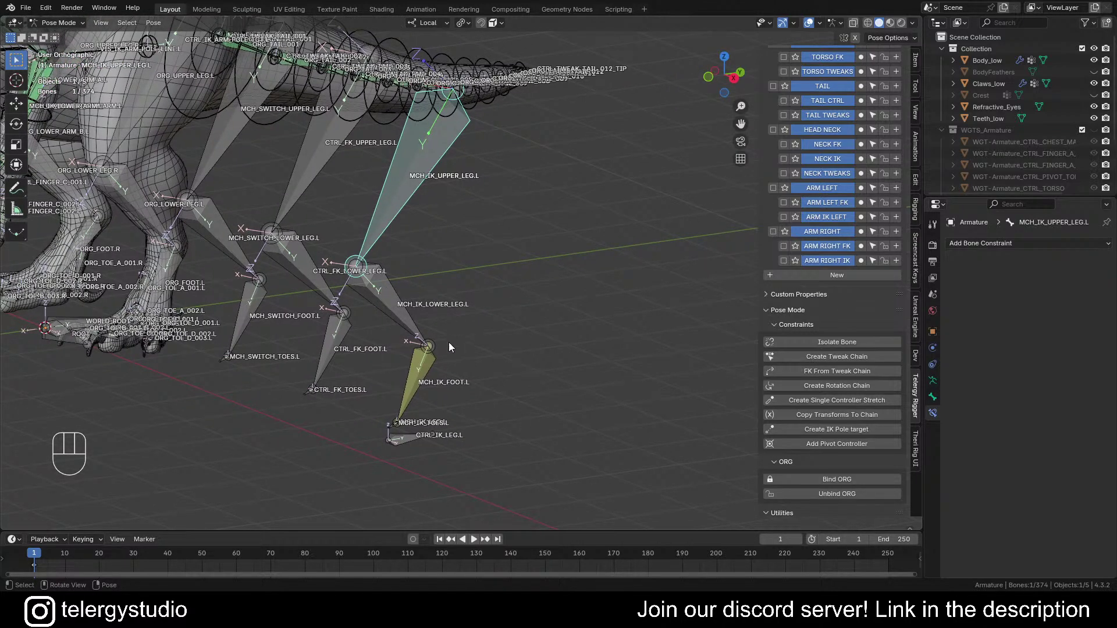
pyautogui.keyDown('shift'); pyautogui.moveTo(449, 347); pyautogui.dragTo(456, 329, button='middle'); pyautogui.keyUp('shift')
pyautogui.press('Tab')
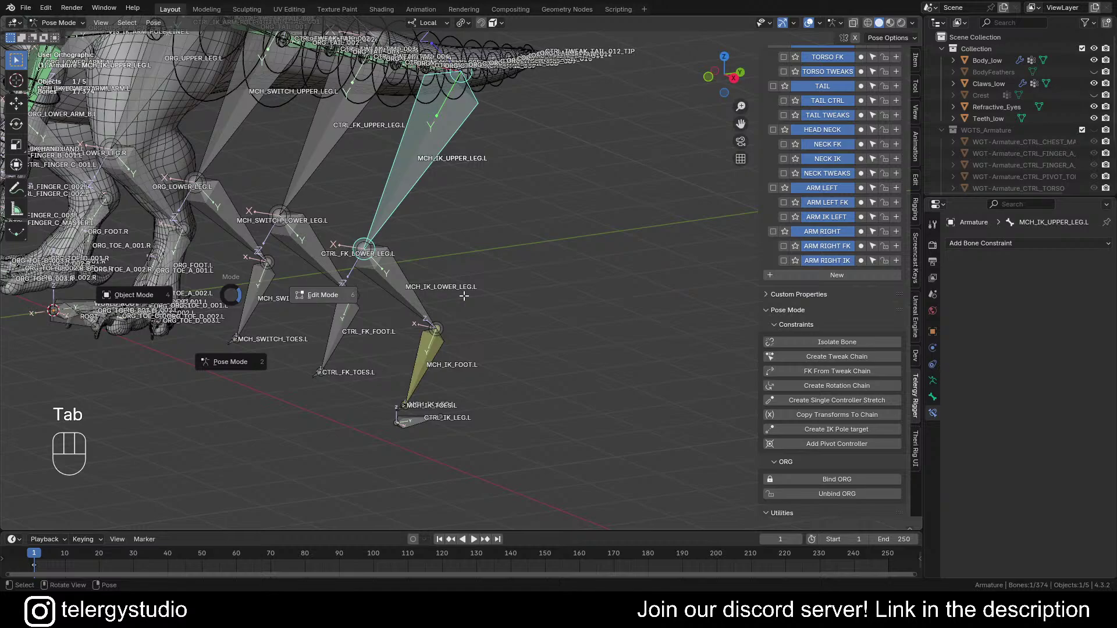
pyautogui.click(464, 296)
pyautogui.press(',')
pyautogui.click(448, 340)
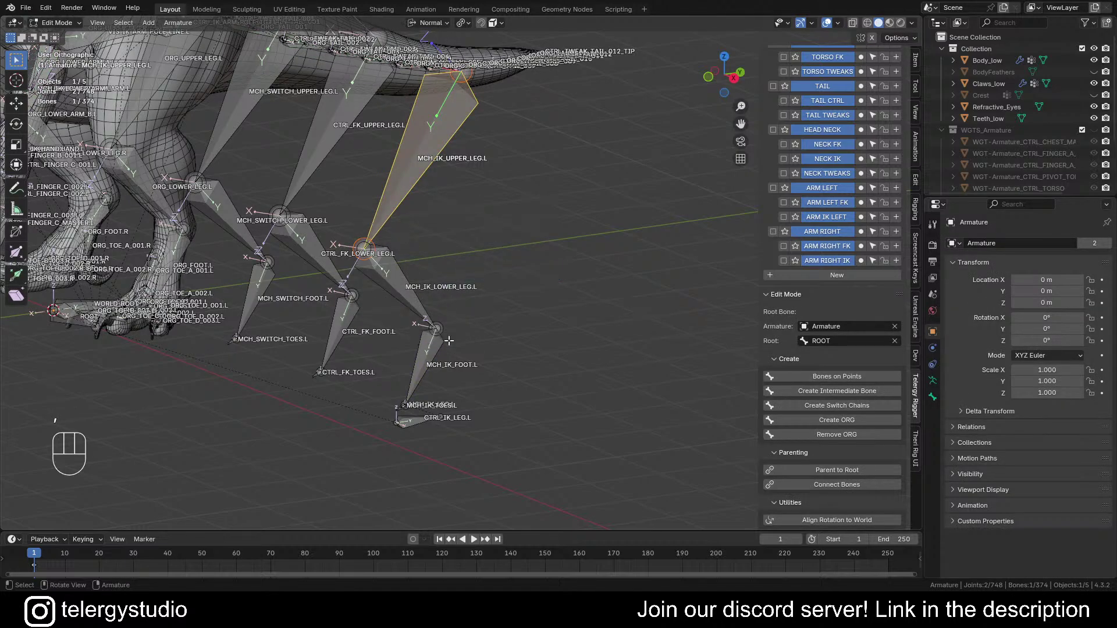
# Step: Duplicate MCH_IK_UPPER_LEG.L and move the copy forward in front of the knee, excluding its normal X axis from the move
pyautogui.moveTo(414, 152); pyautogui.dragTo(483, 195, button='middle')
pyautogui.hotkey('shift', 'd')
pyautogui.scroll(5, 412, 179)
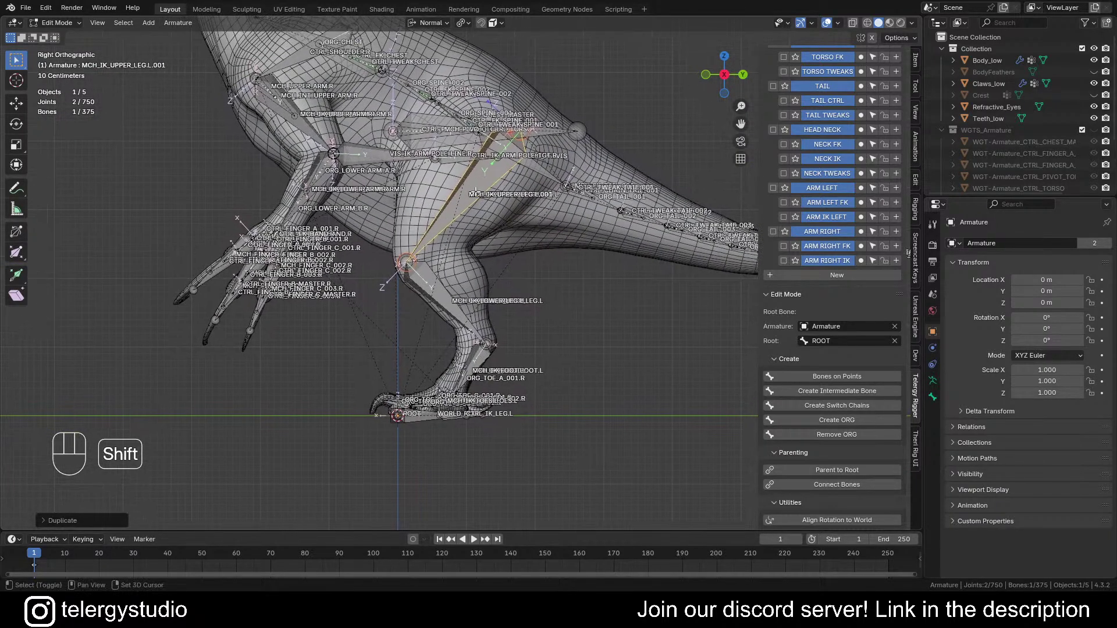
pyautogui.press('g')
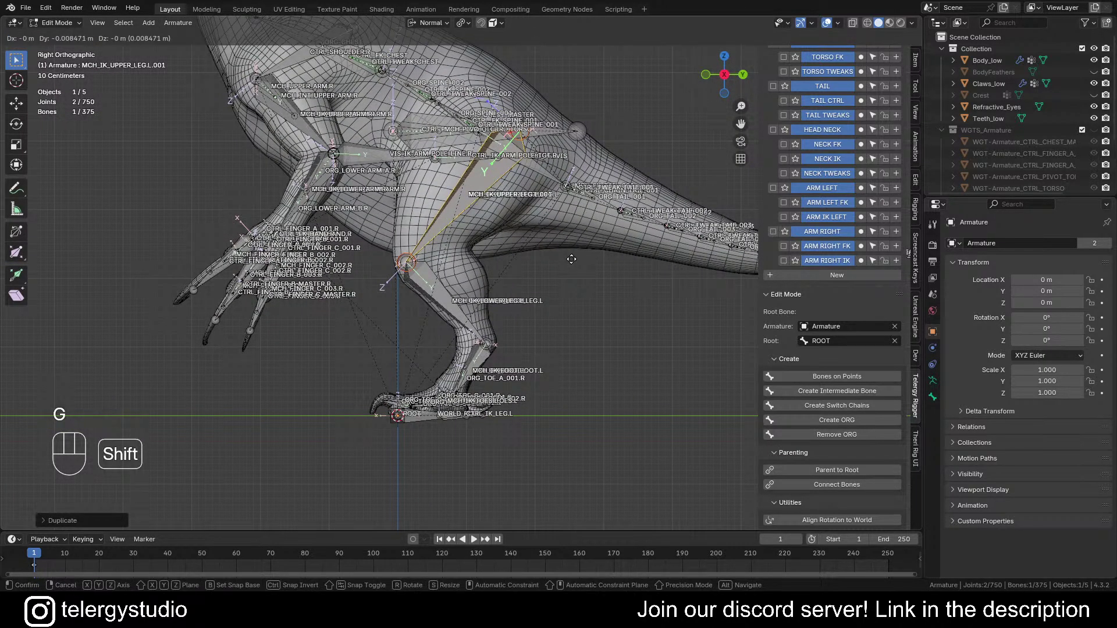
pyautogui.hotkey('shift', 'x')
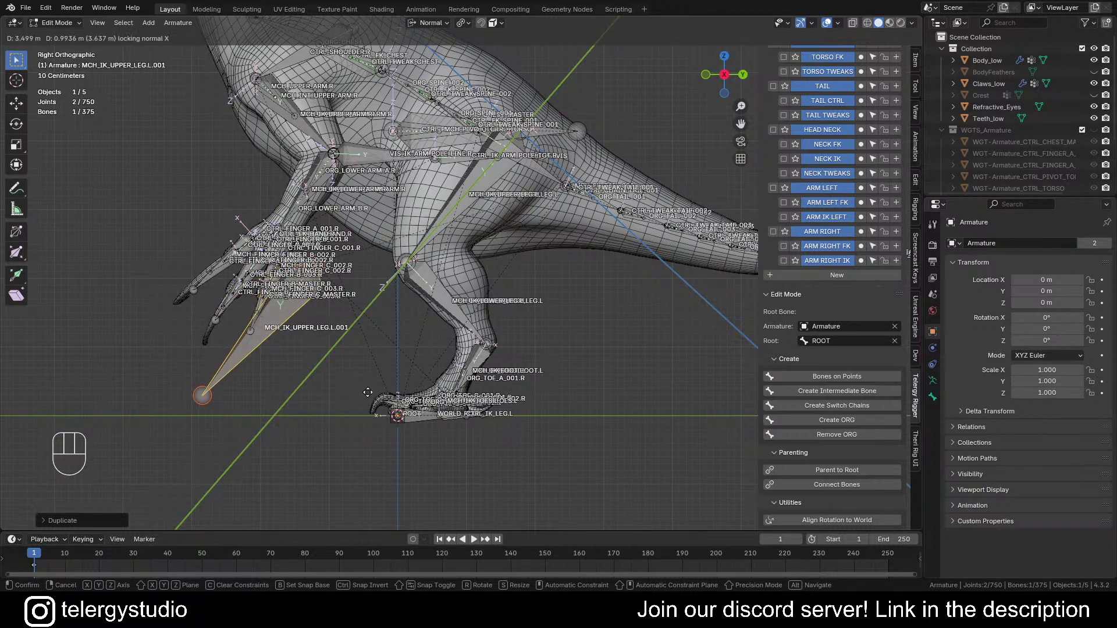
pyautogui.click(351, 395)
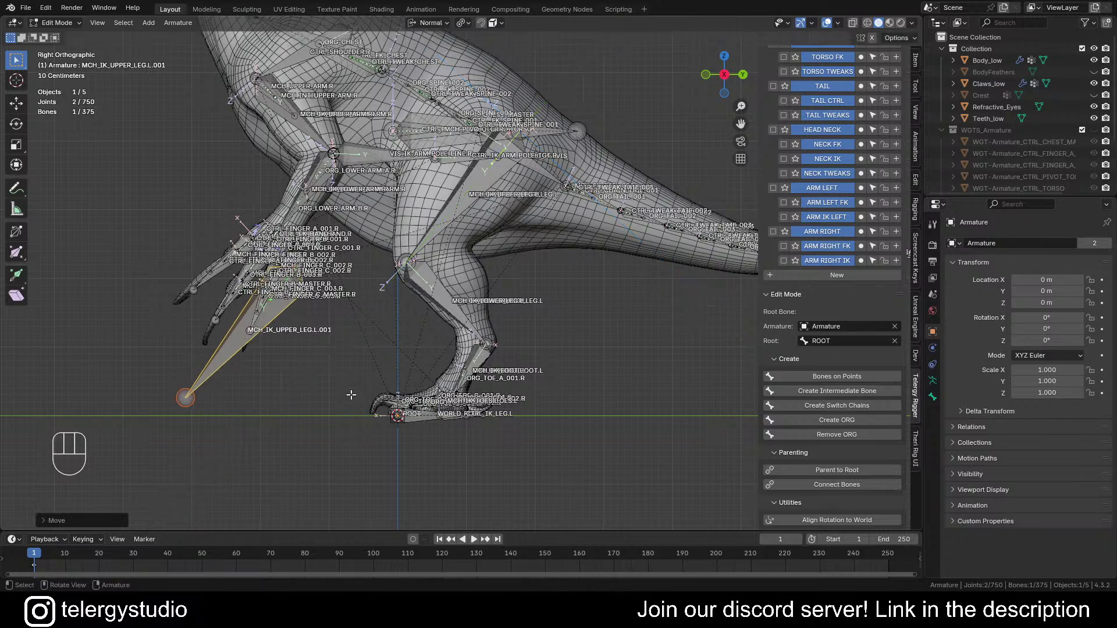
# Step: Align the duplicated upper leg bone's rotation to the world and scale it down in front of the knee
pyautogui.press('d')
pyautogui.click(378, 321)
pyautogui.press('s')
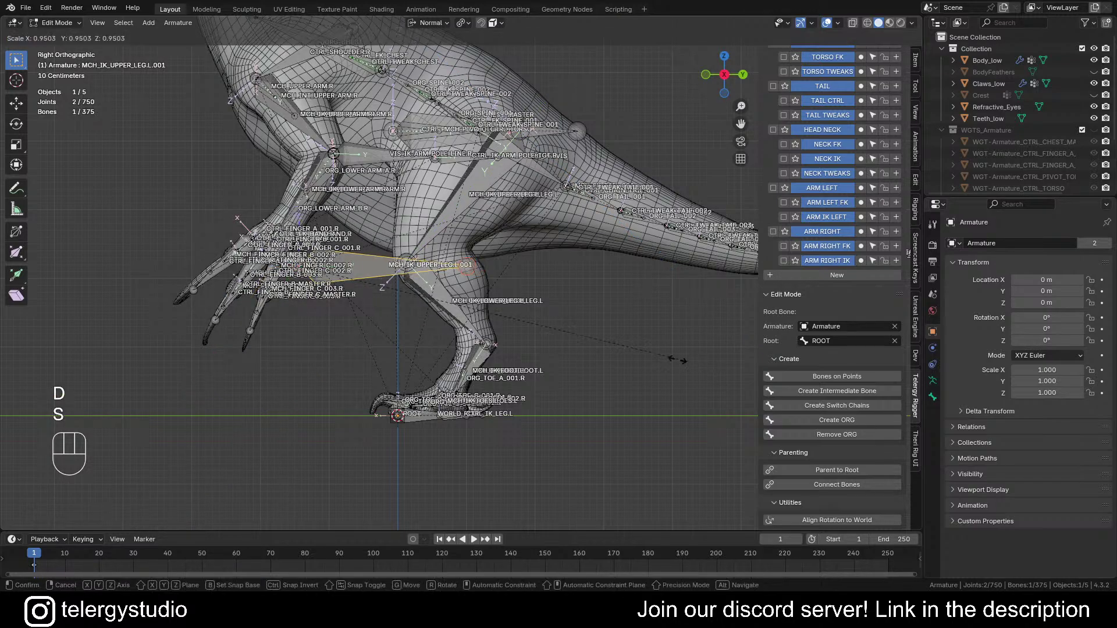
pyautogui.click(412, 295)
# Step: Rename the duplicated upper leg bone in front of the knee to CTRL_IK_LEG_POLE_TGT.L
pyautogui.scroll(-2, 411, 294)
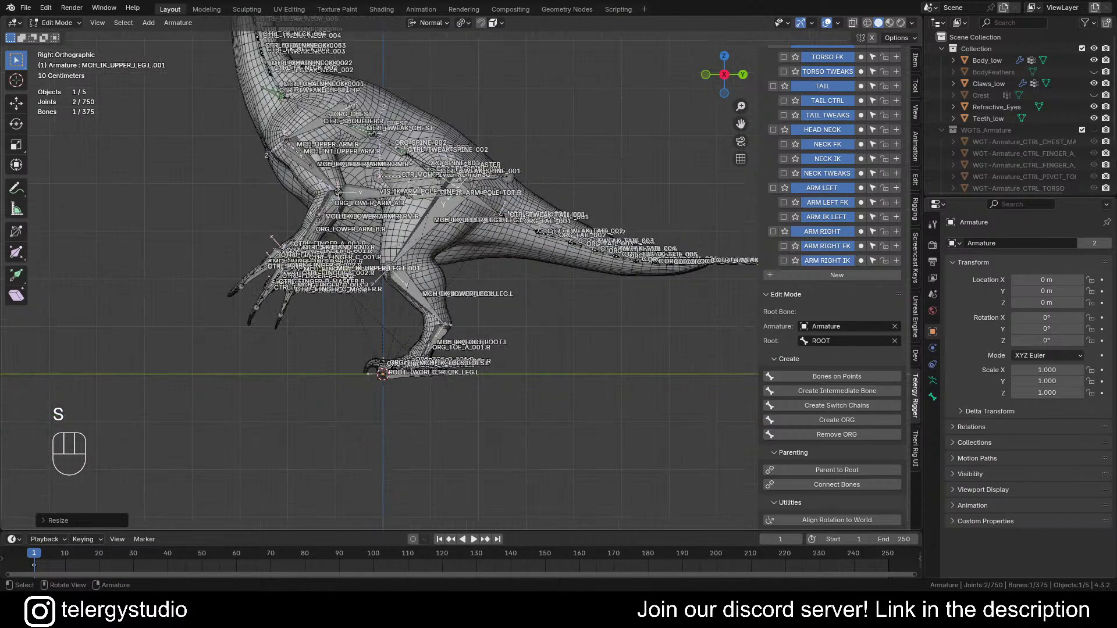
pyautogui.scroll(1, 412, 295)
pyautogui.moveTo(411, 294); pyautogui.dragTo(326, 349, button='middle')
pyautogui.scroll(5, 352, 303)
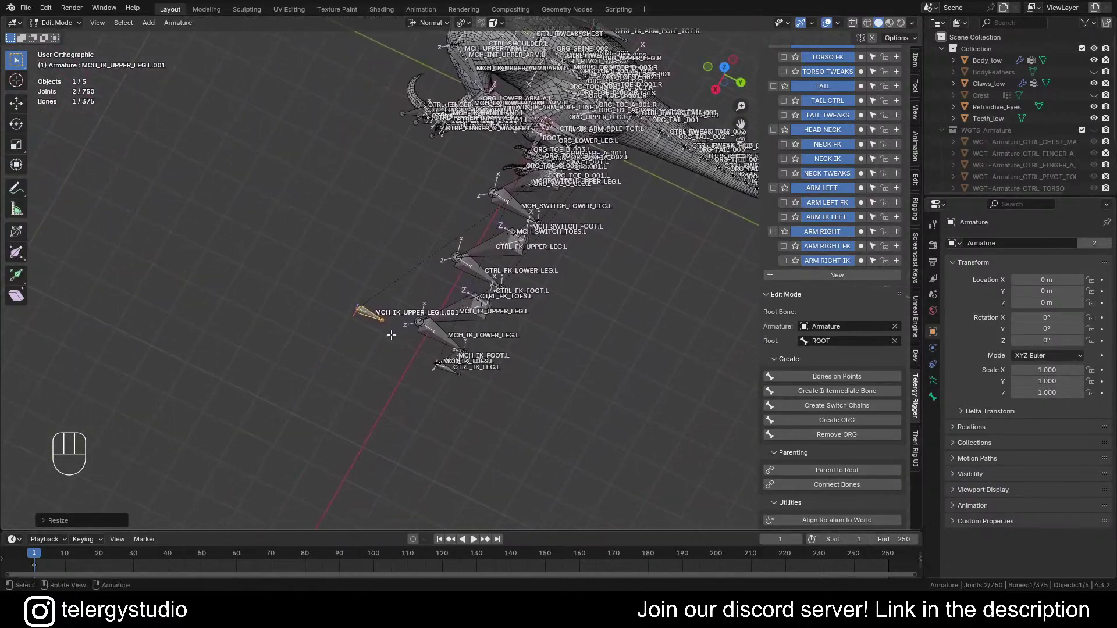
pyautogui.moveTo(364, 281); pyautogui.dragTo(502, 302, button='middle')
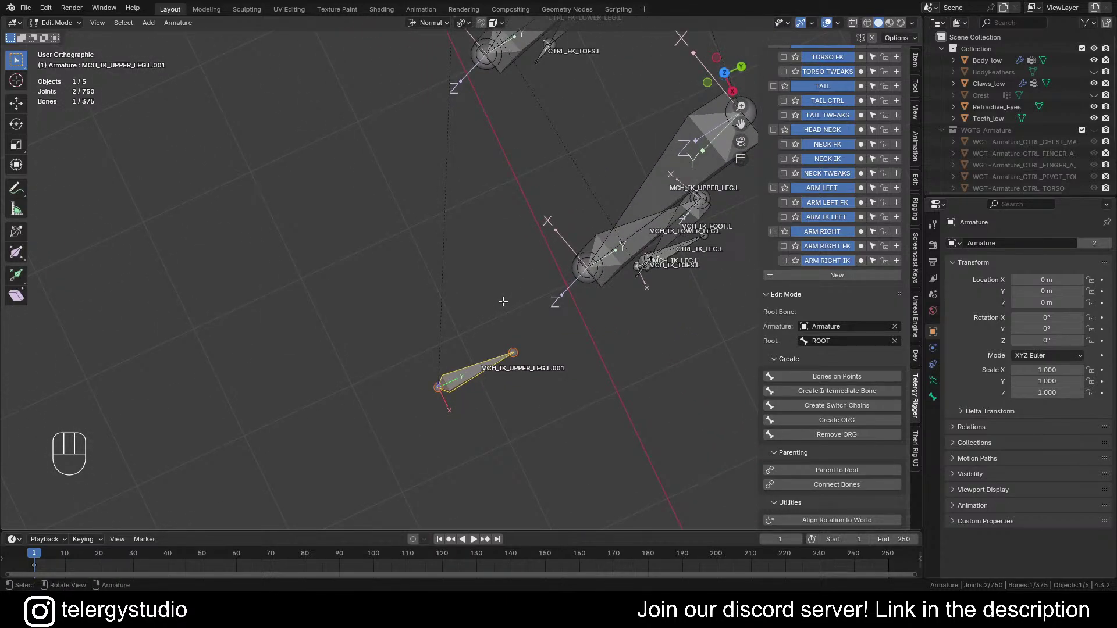
pyautogui.moveTo(527, 343); pyautogui.dragTo(509, 204, button='middle')
pyautogui.press('F2')
pyautogui.press('Home')
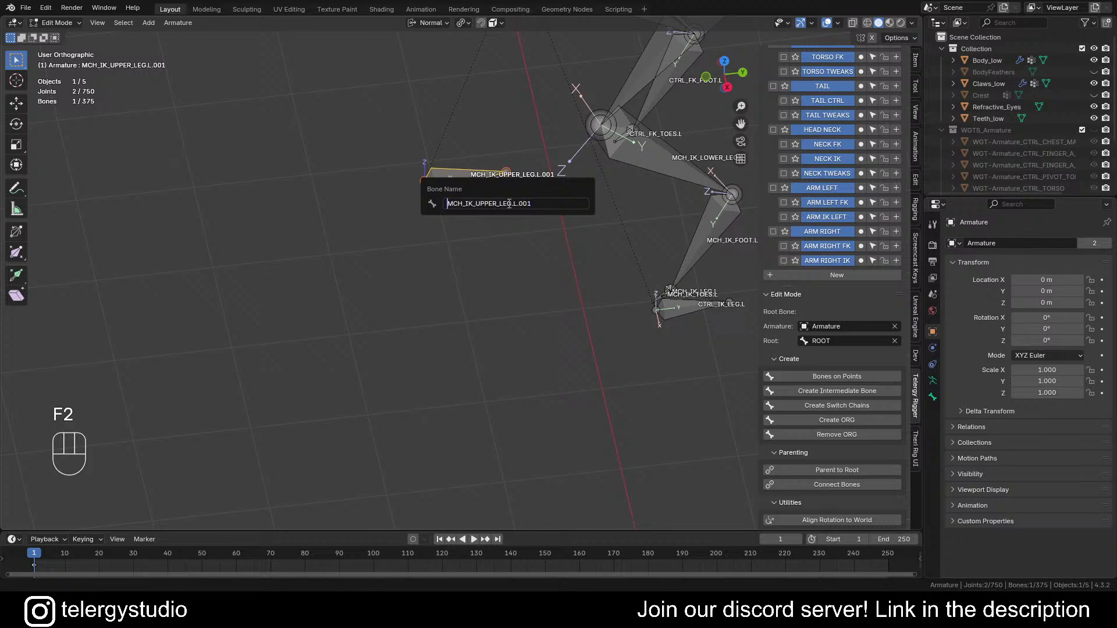
pyautogui.press('BackSpace')
pyautogui.press('BackSpace')
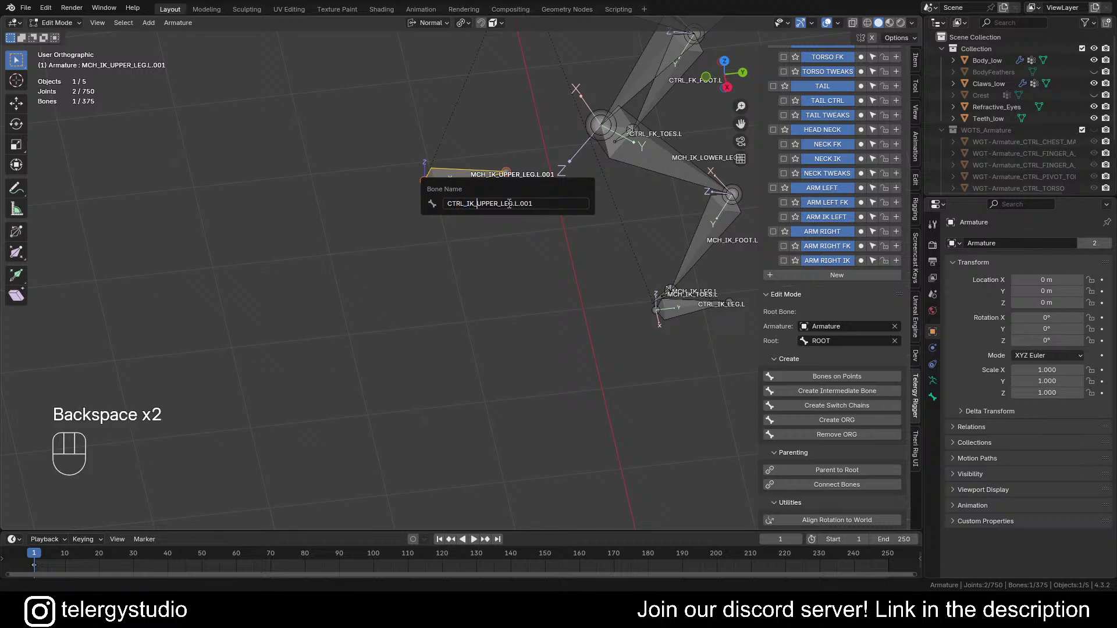
pyautogui.press('Right')
pyautogui.press('Right')
pyautogui.press('Right')
pyautogui.press('Right')
pyautogui.press('BackSpace')
pyautogui.press('BackSpace')
pyautogui.press('shift')
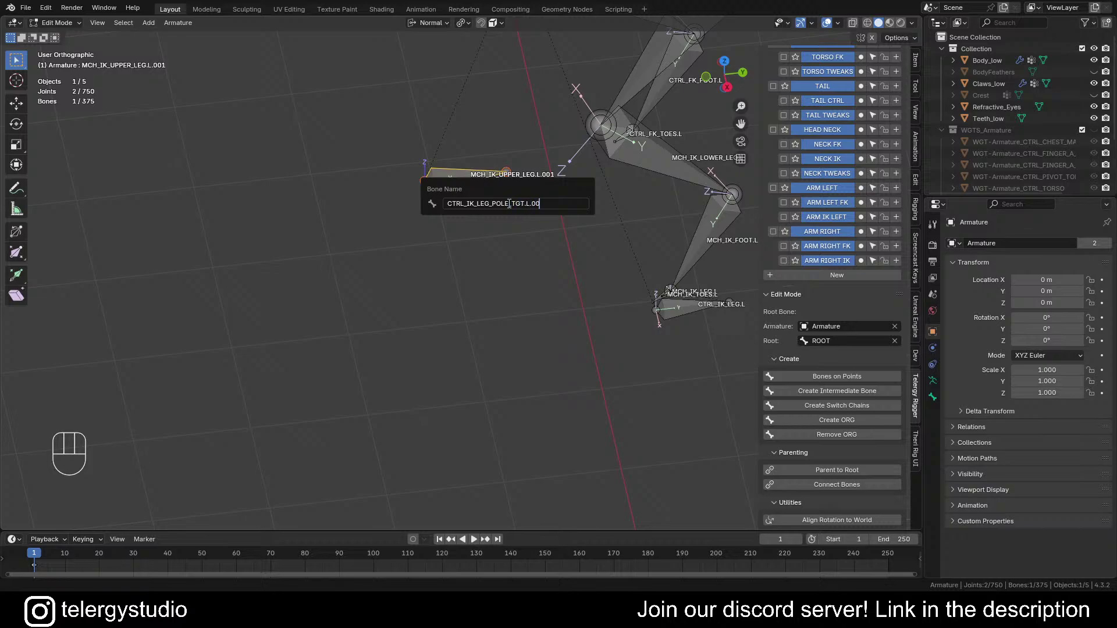
pyautogui.press('BackSpace')
pyautogui.press('BackSpace')
pyautogui.press('BackSpace')
pyautogui.press('Return')
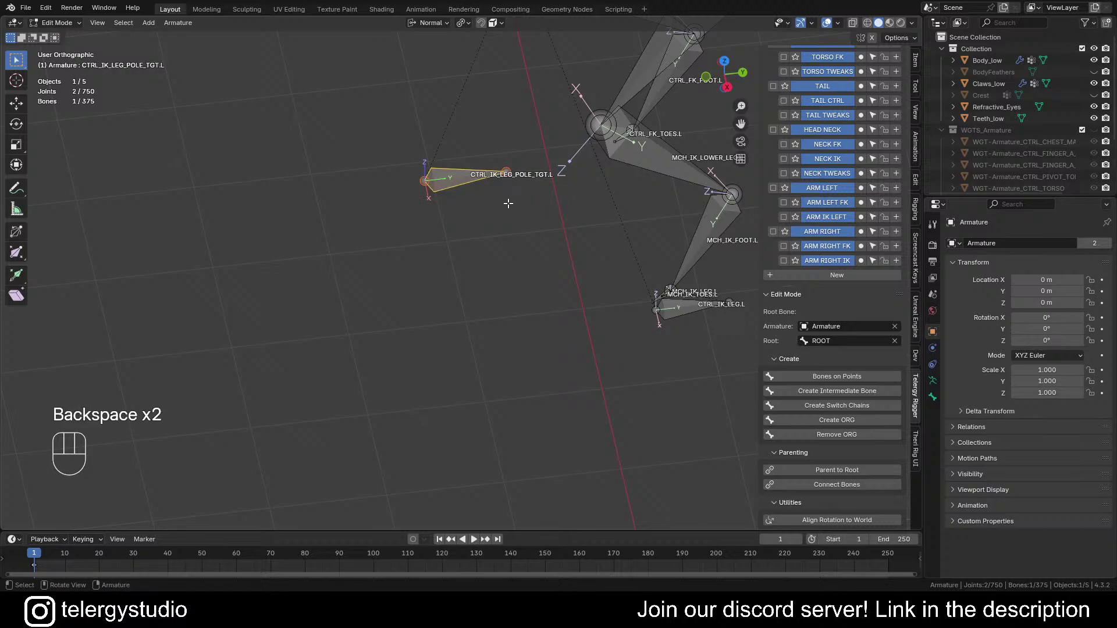
# Step: Parent CTRL_IK_LEG_POLE_TGT.L to CTRL_IK_LEG.L, keeping its offset
pyautogui.keyDown('shift'); pyautogui.moveTo(520, 178); pyautogui.dragTo(549, 251, button='middle'); pyautogui.keyUp('shift')
pyautogui.scroll(4, 653, 237)
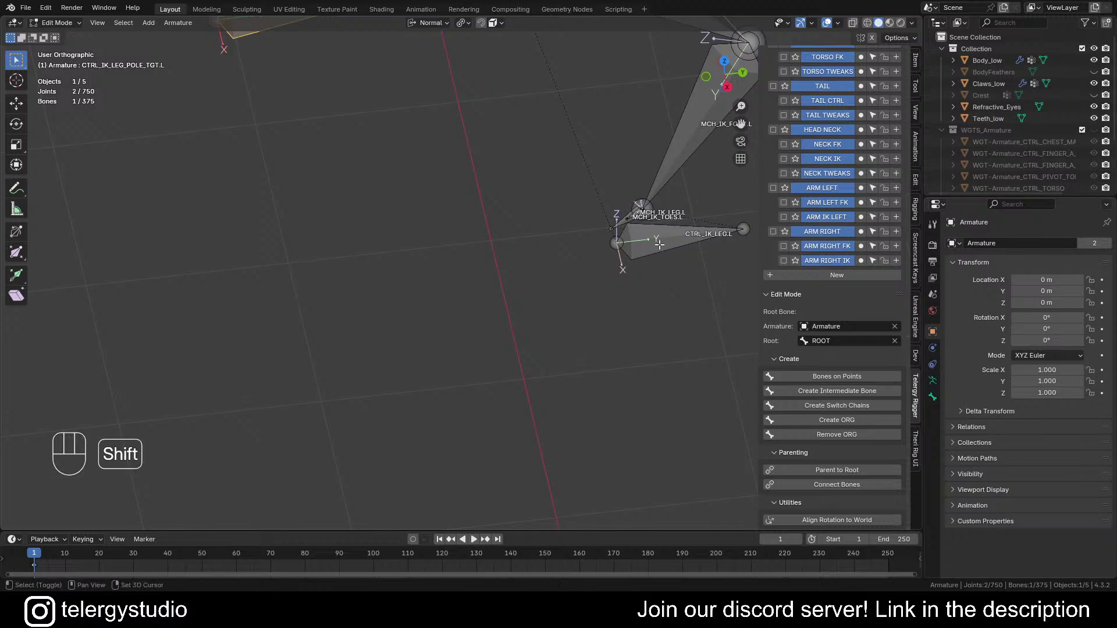
pyautogui.keyDown('shift'); pyautogui.click(663, 241); pyautogui.keyUp('shift')
pyautogui.scroll(-3, 663, 241)
pyautogui.keyDown('shift'); pyautogui.moveTo(618, 236); pyautogui.dragTo(574, 294, button='middle'); pyautogui.keyUp('shift')
pyautogui.hotkey('ctrl', 'p')
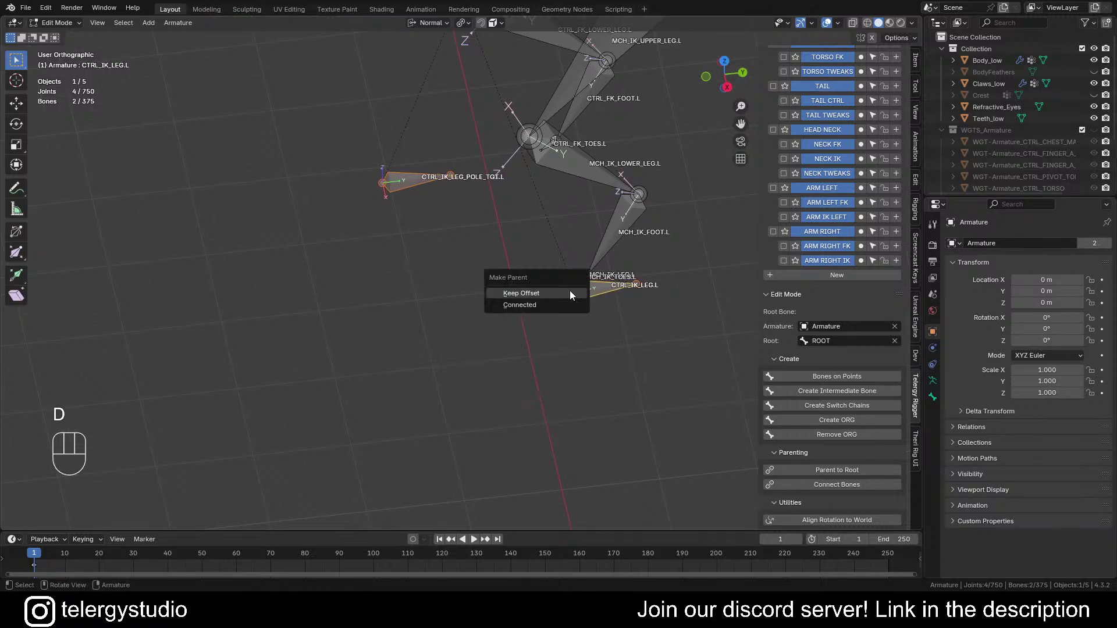
pyautogui.click(570, 291)
pyautogui.scroll(-2, 557, 220)
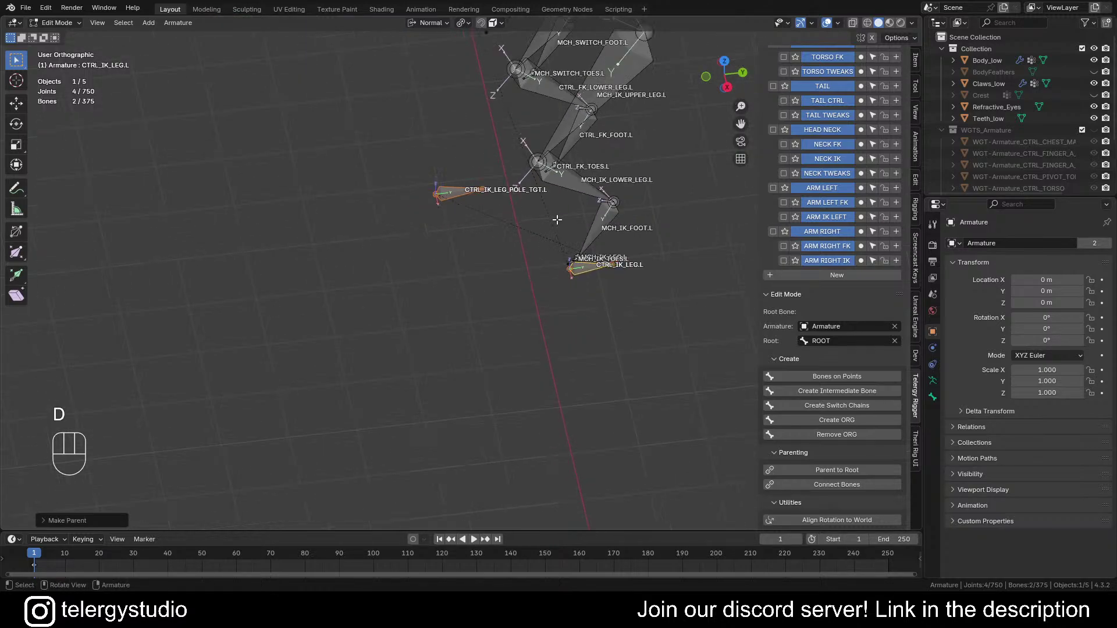
# Step: Examine the pole target's position relative to the leg chains and the arm's existing pole line bone
pyautogui.keyDown('shift'); pyautogui.moveTo(511, 208); pyautogui.dragTo(547, 263, button='middle'); pyautogui.keyUp('shift')
pyautogui.scroll(4, 482, 260)
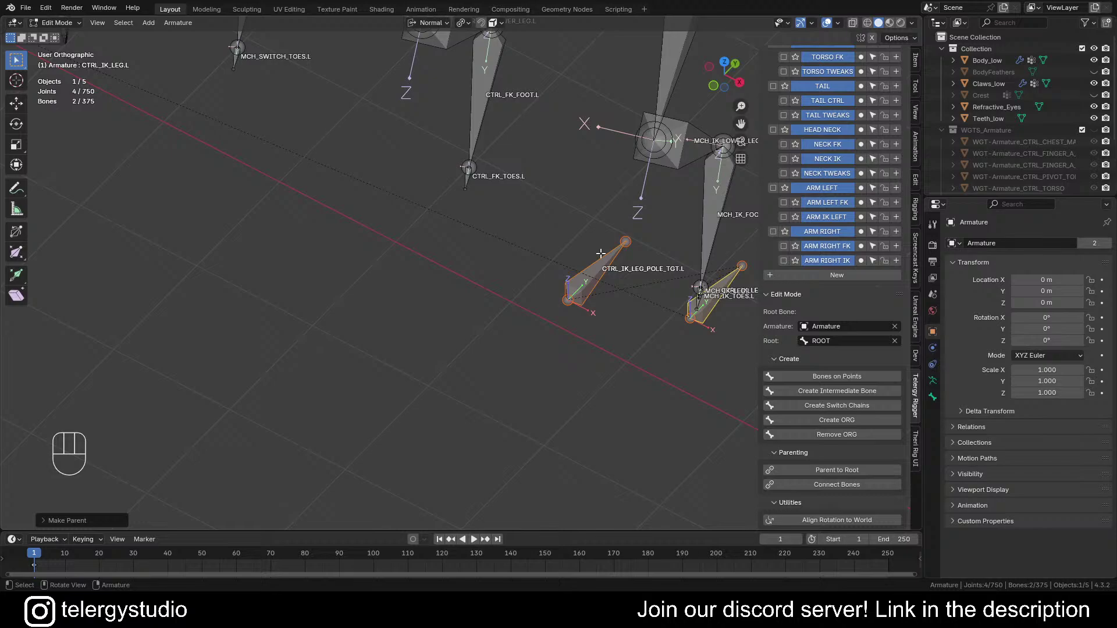
pyautogui.scroll(-6, 588, 142)
pyautogui.keyDown('shift'); pyautogui.moveTo(495, 167); pyautogui.dragTo(428, 168, button='middle'); pyautogui.keyUp('shift')
pyautogui.moveTo(436, 66); pyautogui.dragTo(476, 67, button='middle')
pyautogui.scroll(5, 476, 68)
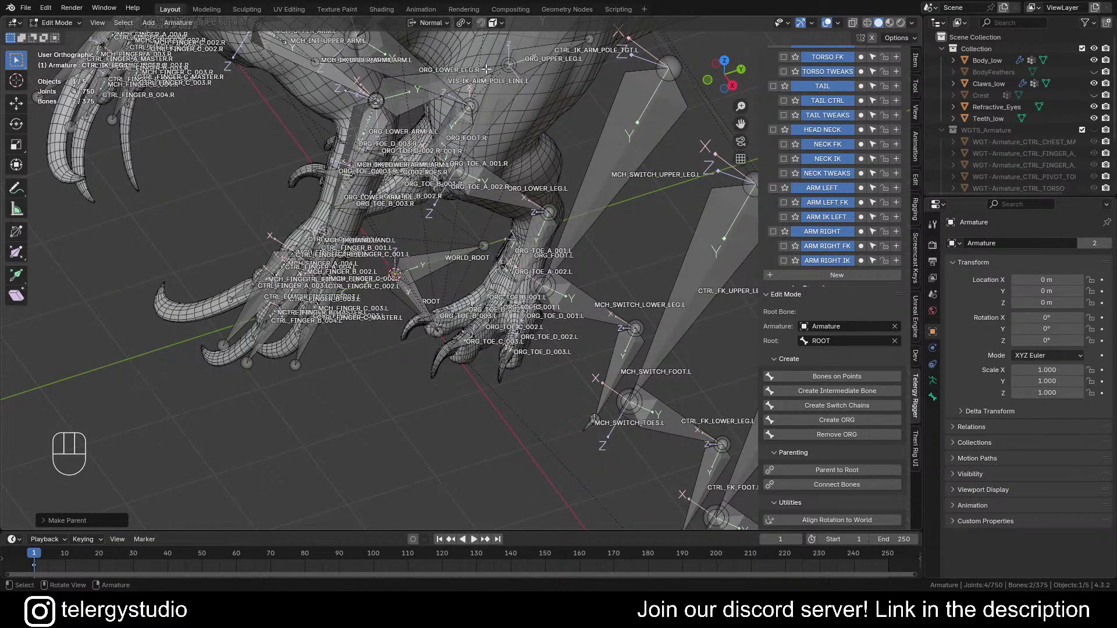
pyautogui.scroll(-3, 384, 442)
pyautogui.keyDown('shift'); pyautogui.moveTo(384, 442); pyautogui.dragTo(365, 327, button='middle'); pyautogui.keyUp('shift')
pyautogui.scroll(4, 365, 327)
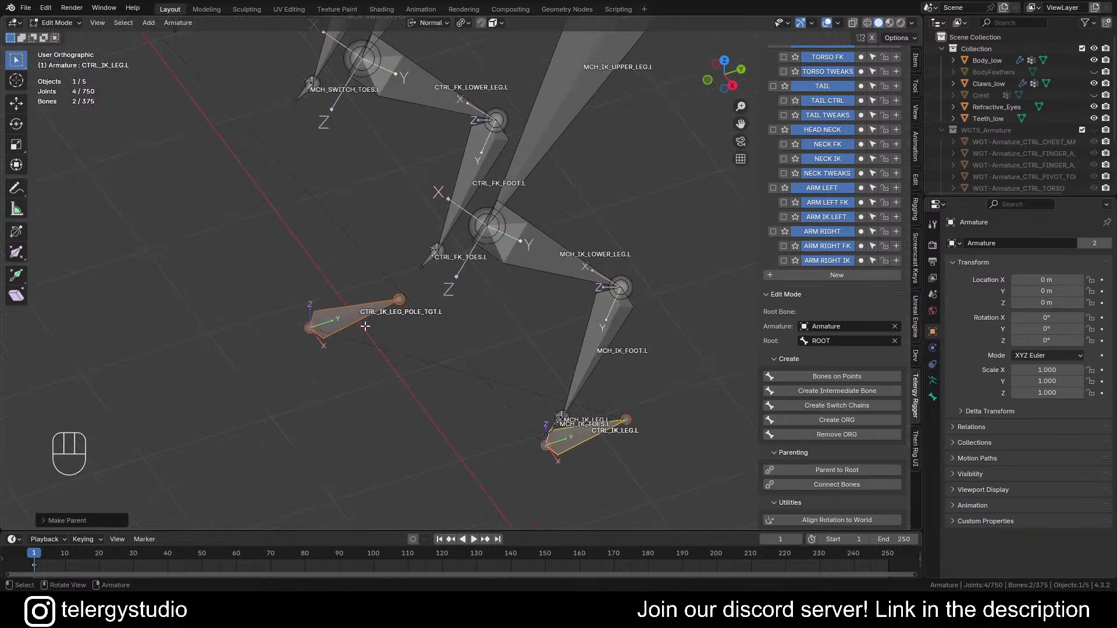
# Step: Duplicate MCH_IK_LOWER_LEG.L in place and rotate the copy down and forward, away from the lower leg
pyautogui.scroll(-2, 477, 225)
pyautogui.keyDown('shift'); pyautogui.moveTo(477, 225); pyautogui.dragTo(609, 214, button='middle'); pyautogui.keyUp('shift')
pyautogui.click(549, 221)
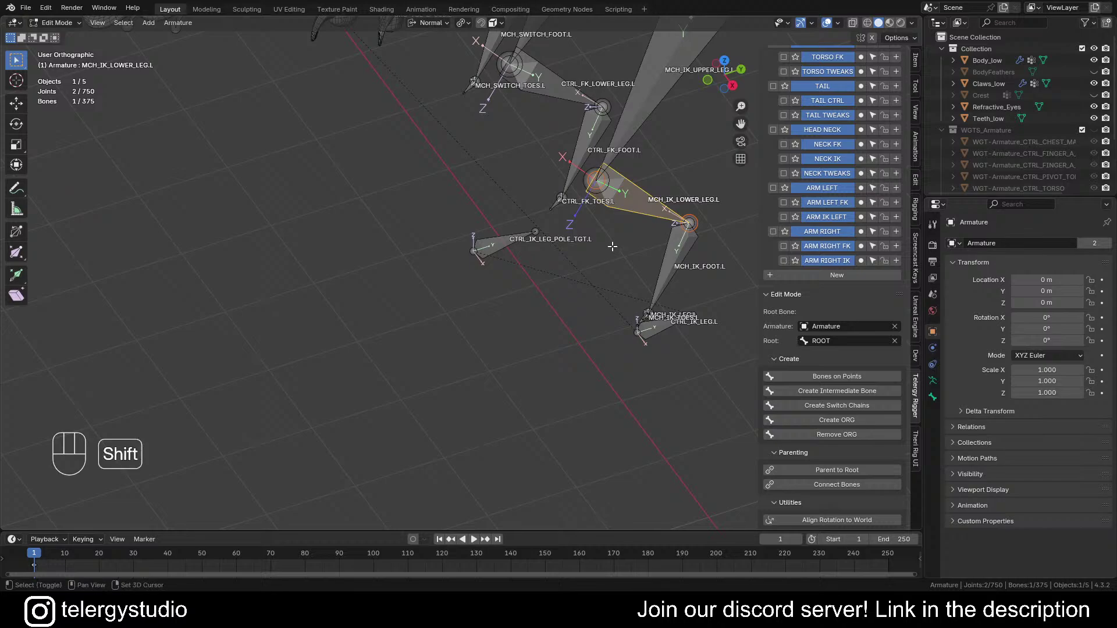
pyautogui.keyDown('shift'); pyautogui.moveTo(602, 248); pyautogui.dragTo(616, 250, button='middle'); pyautogui.keyUp('shift')
pyautogui.hotkey('shift', 'd')
pyautogui.rightClick(617, 259)
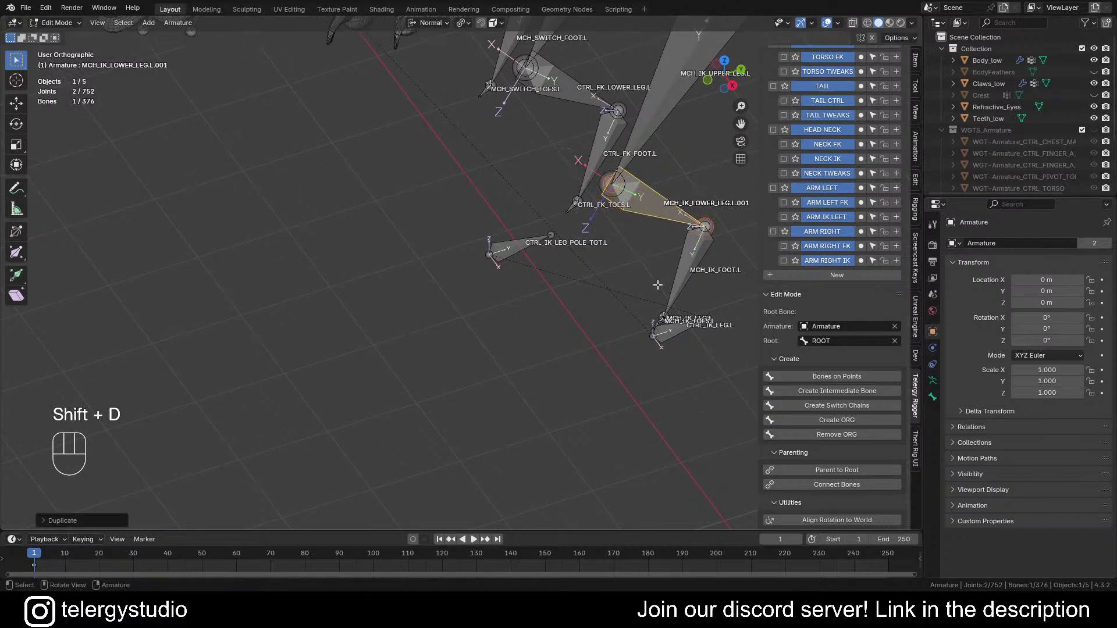
pyautogui.press('r')
pyautogui.click(610, 319)
pyautogui.click(583, 283)
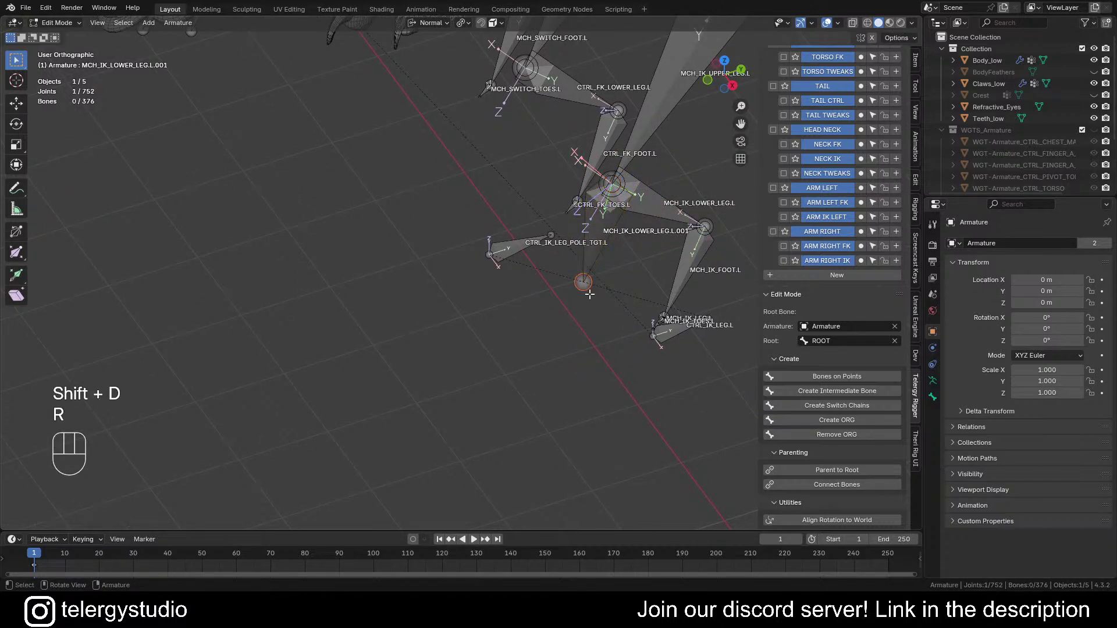
# Step: Snap the 3D cursor to the head joint of CTRL_IK_LEG_POLE_TGT.L
pyautogui.click(553, 237)
pyautogui.hotkey('shift', 's')
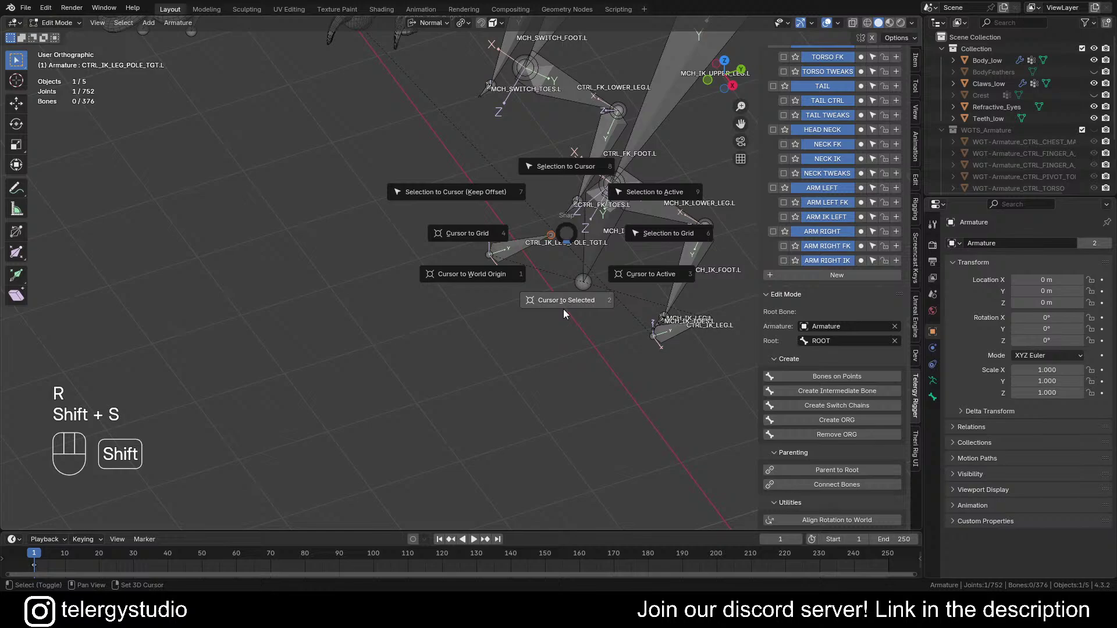
pyautogui.click(566, 309)
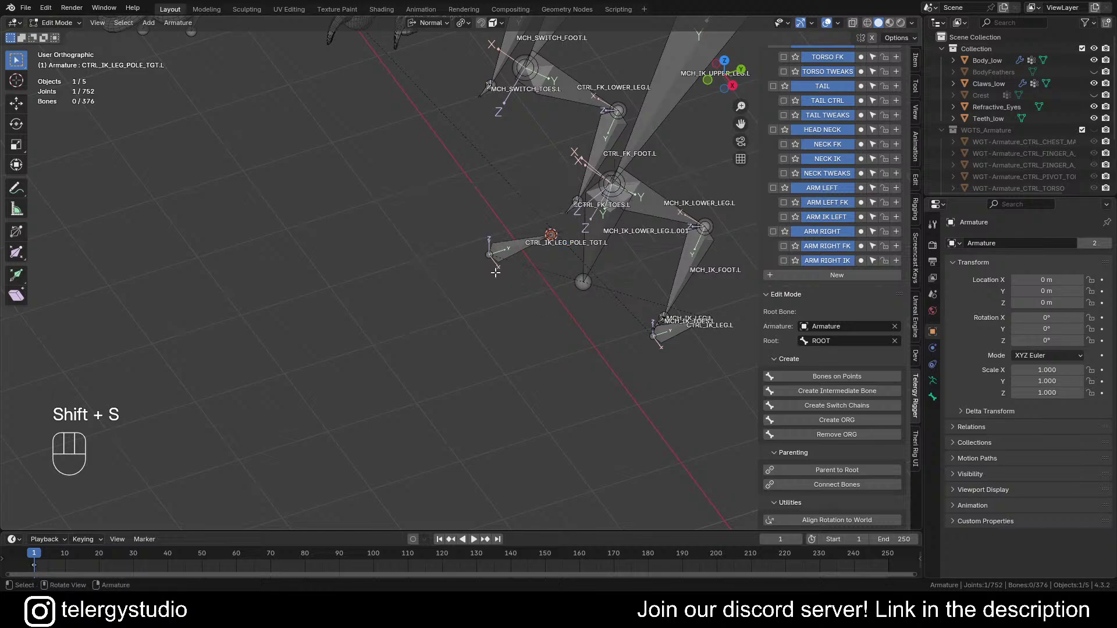
pyautogui.hotkey('shift', 's')
pyautogui.click(537, 326)
pyautogui.scroll(4, 487, 264)
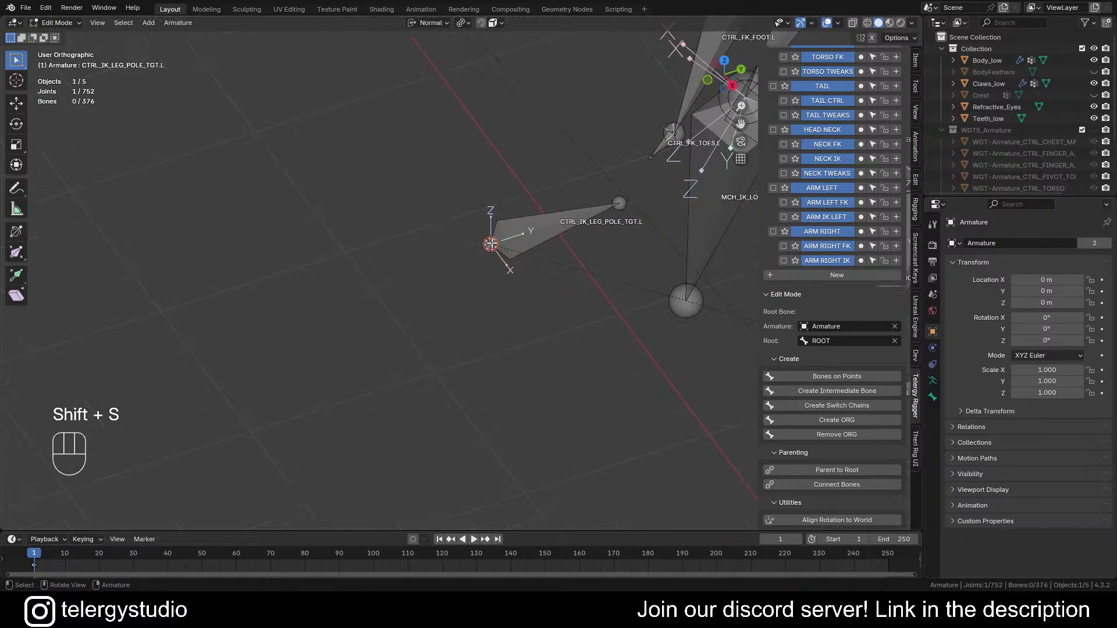
# Step: Snap the tail of the duplicated lower leg bone to the 3D cursor at the pole target's head
pyautogui.click(689, 313)
pyautogui.scroll(-3, 604, 311)
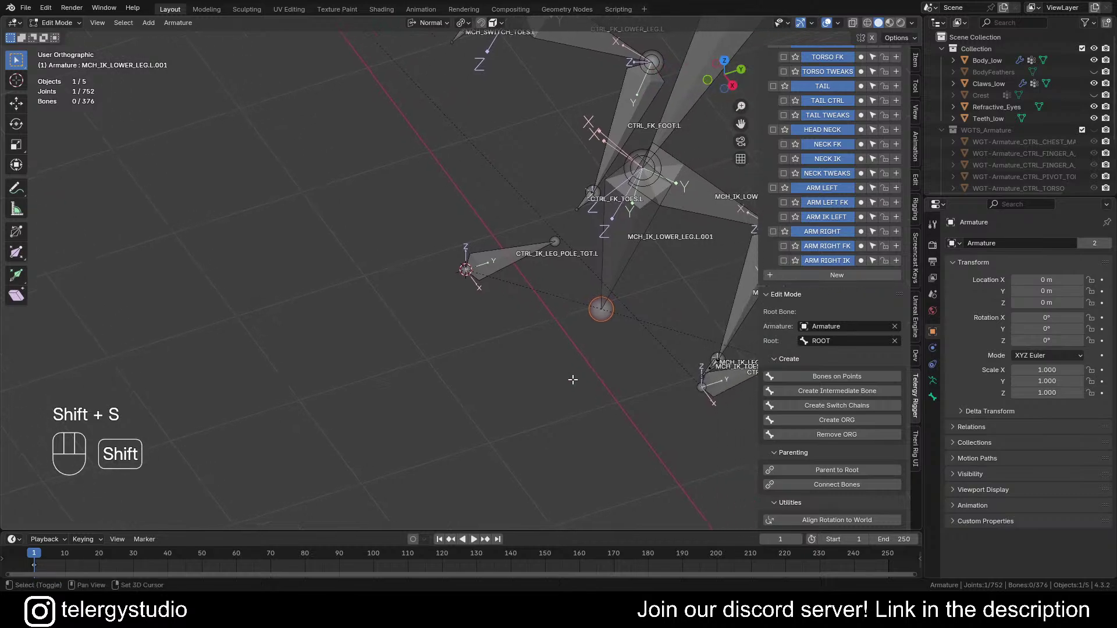
pyautogui.hotkey('shift', 's')
pyautogui.click(591, 311)
# Step: Select the whole duplicated lower leg bone and recalculate its roll to the Global +Z Axis
pyautogui.scroll(2, 558, 255)
pyautogui.keyDown('shift'); pyautogui.moveTo(558, 255); pyautogui.dragTo(484, 324, button='middle'); pyautogui.keyUp('shift')
pyautogui.moveTo(488, 262); pyautogui.dragTo(513, 261, button='middle')
pyautogui.keyDown('shift'); pyautogui.click(513, 260); pyautogui.keyUp('shift')
pyautogui.hotkey('shift', 'n')
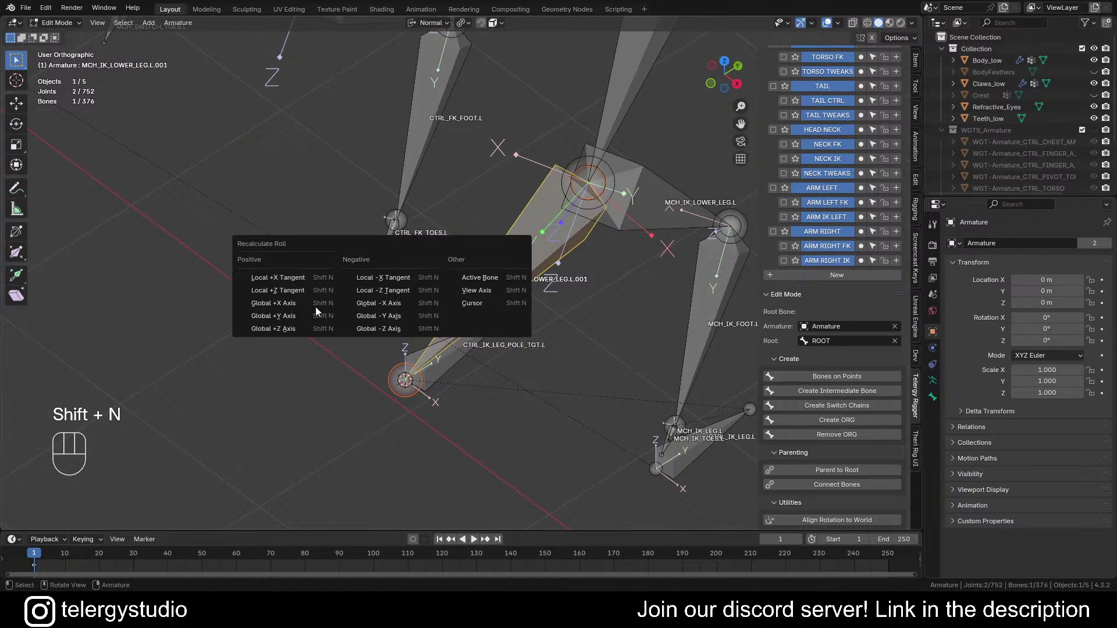
pyautogui.click(282, 333)
# Step: Rename the duplicated lower leg bone running from the knee to the pole target to VIS_IK_LEG_POLE_LINE.L
pyautogui.moveTo(437, 261); pyautogui.dragTo(456, 252, button='middle')
pyautogui.keyDown('shift'); pyautogui.moveTo(547, 253); pyautogui.dragTo(459, 338, button='middle'); pyautogui.keyUp('shift')
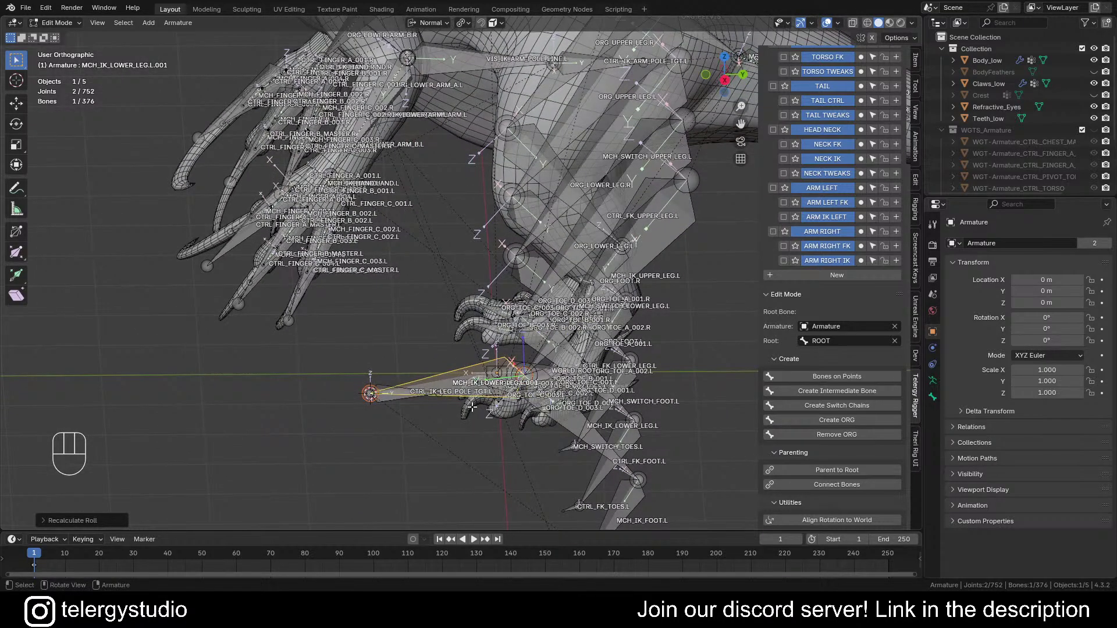
pyautogui.press('F2')
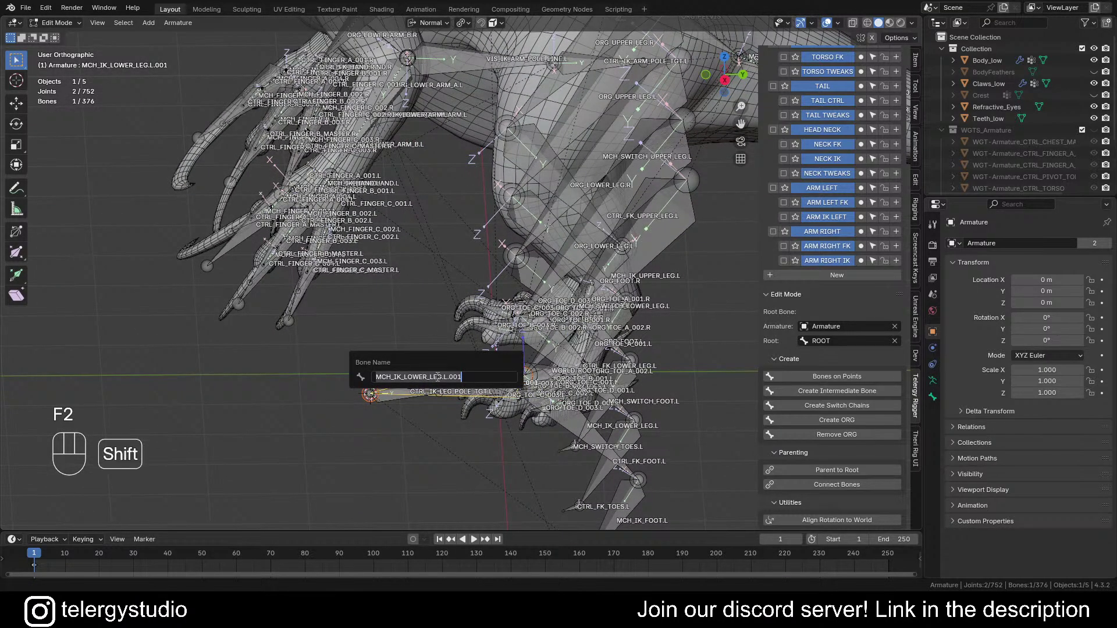
pyautogui.press('Left')
pyautogui.press('Right')
pyautogui.press('Right')
pyautogui.press('BackSpace')
pyautogui.press('BackSpace')
pyautogui.press('BackSpace')
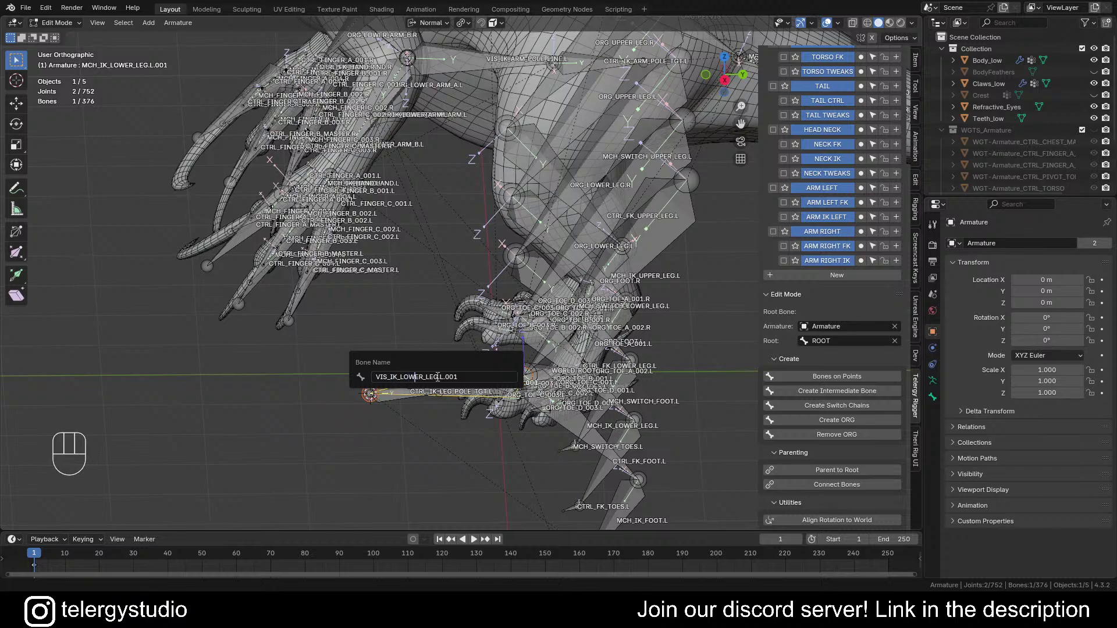
pyautogui.press('BackSpace')
pyautogui.press('BackSpace')
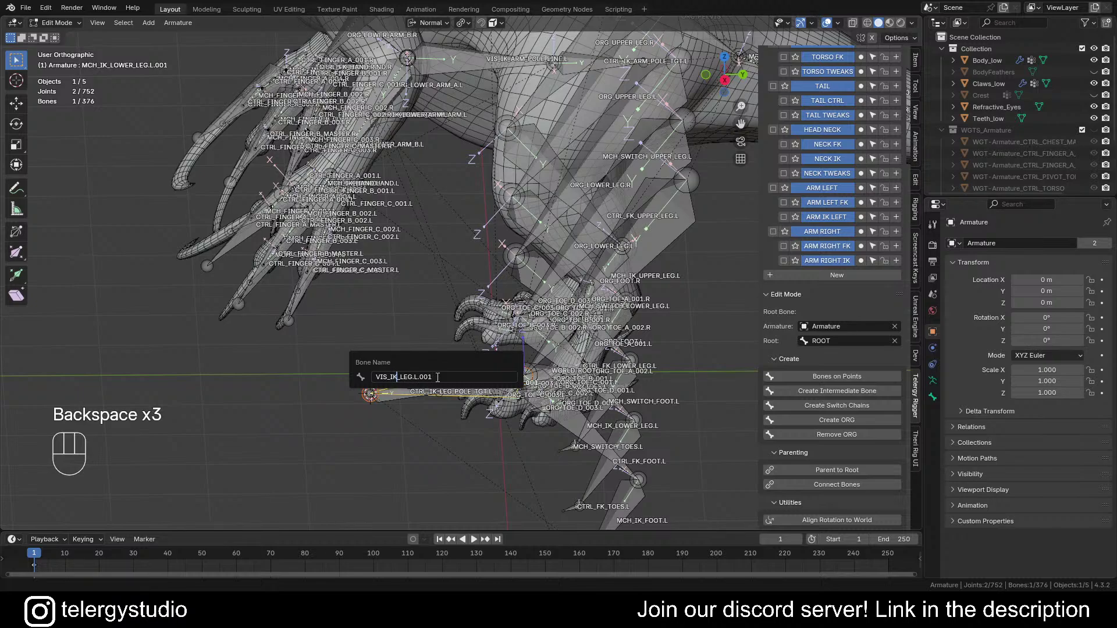
pyautogui.press('shift')
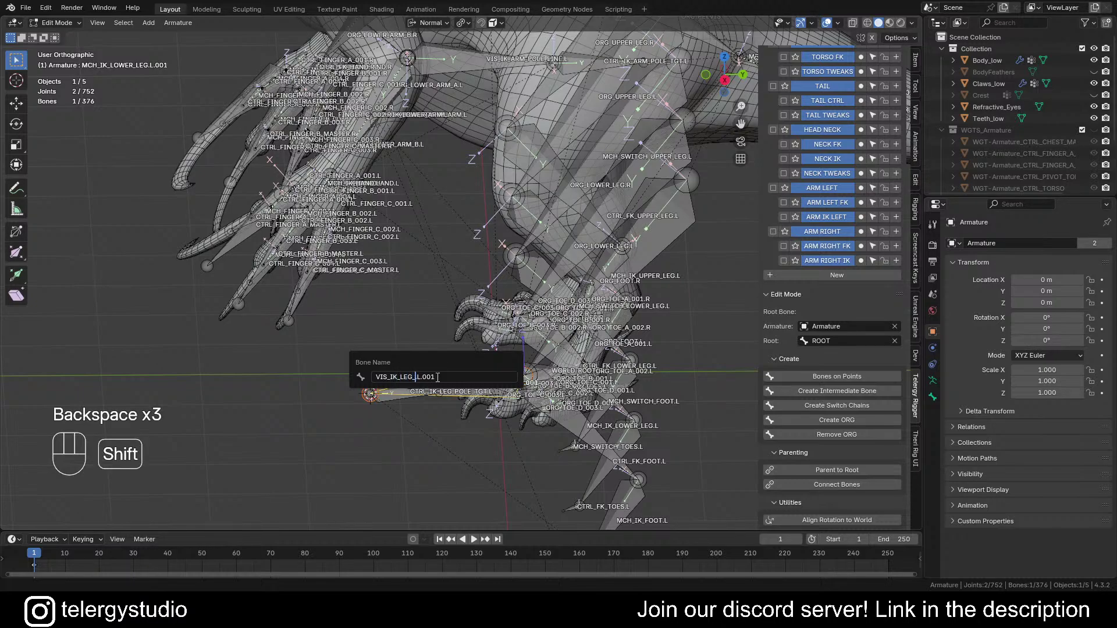
pyautogui.write('POLE_LINE')
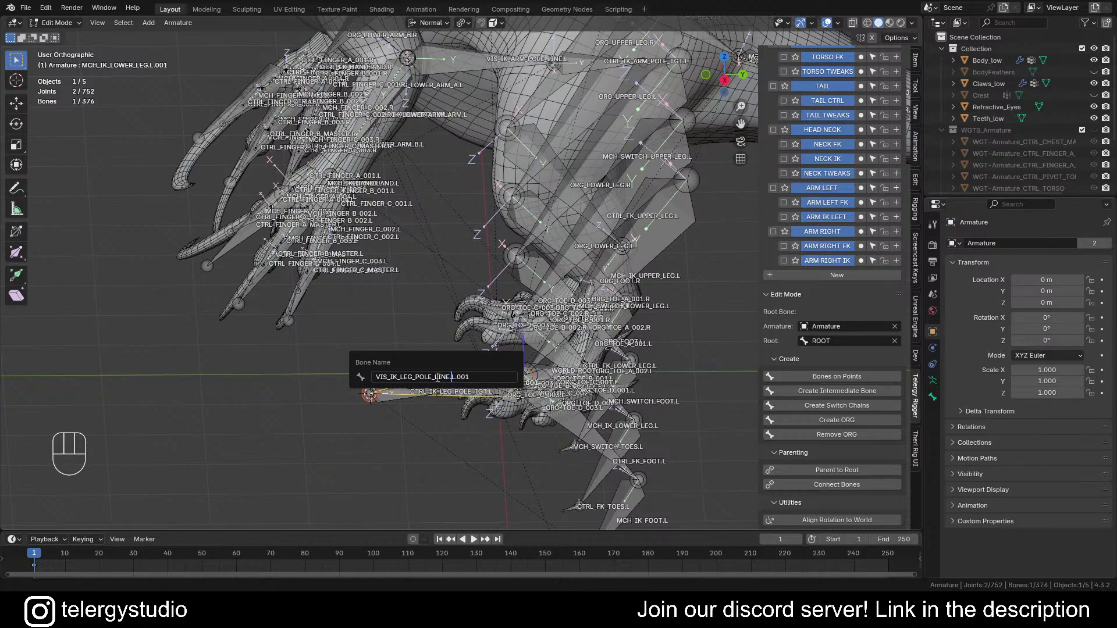
pyautogui.press('BackSpace')
pyautogui.press('BackSpace')
pyautogui.press('Return')
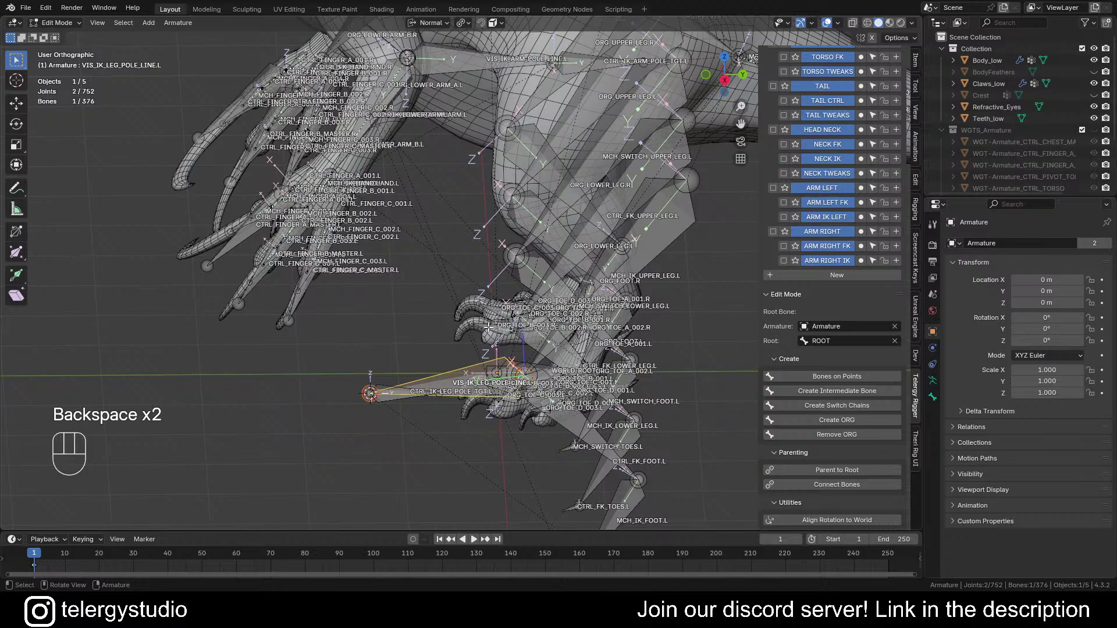
# Step: Switch to Pose Mode and add a Stretch To constraint to VIS_IK_LEG_POLE_LINE.L targeting CTRL_IK_LEG_POLE_TGT.L
pyautogui.scroll(-1, 488, 328)
pyautogui.keyDown('shift'); pyautogui.moveTo(488, 328); pyautogui.dragTo(483, 248, button='middle'); pyautogui.keyUp('shift')
pyautogui.moveTo(616, 291); pyautogui.dragTo(448, 338, button='middle')
pyautogui.scroll(-2, 665, 315)
pyautogui.scroll(3, 454, 348)
pyautogui.press('Tab')
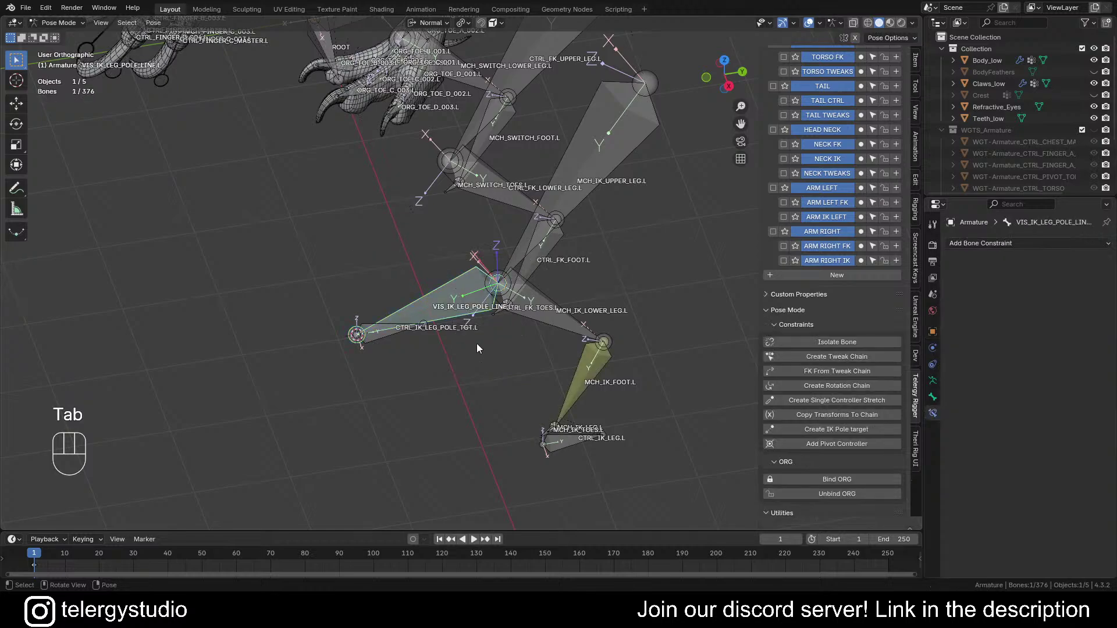
pyautogui.scroll(4, 425, 317)
pyautogui.scroll(-2, 466, 294)
pyautogui.keyDown('shift'); pyautogui.moveTo(473, 306); pyautogui.dragTo(497, 304, button='middle'); pyautogui.keyUp('shift')
pyautogui.click(410, 339)
pyautogui.keyDown('shift'); pyautogui.click(507, 290); pyautogui.keyUp('shift')
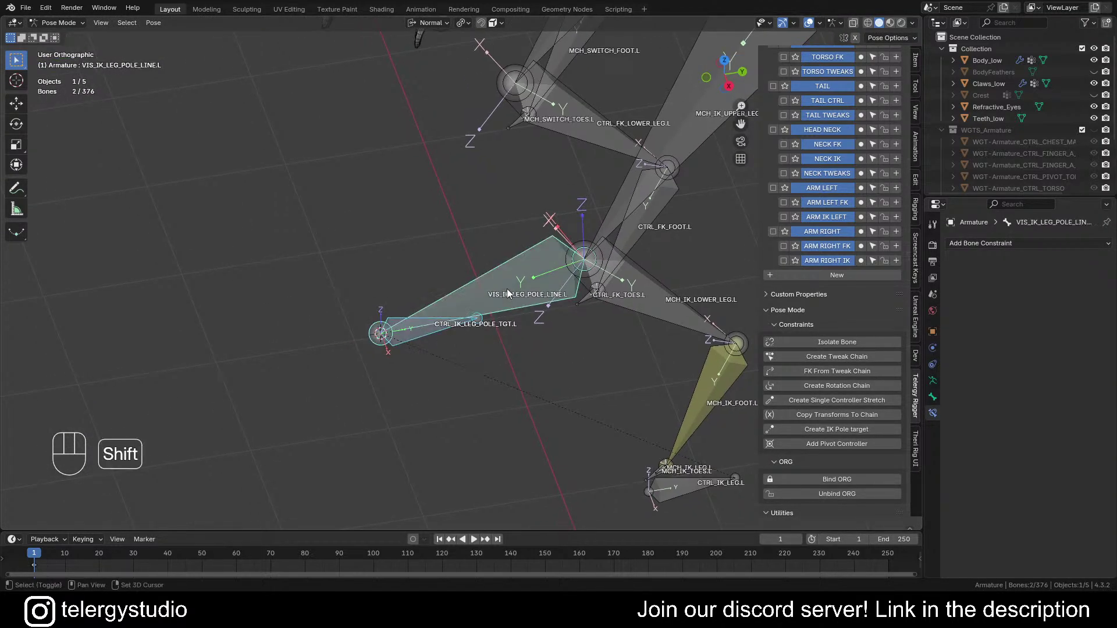
pyautogui.press('d')
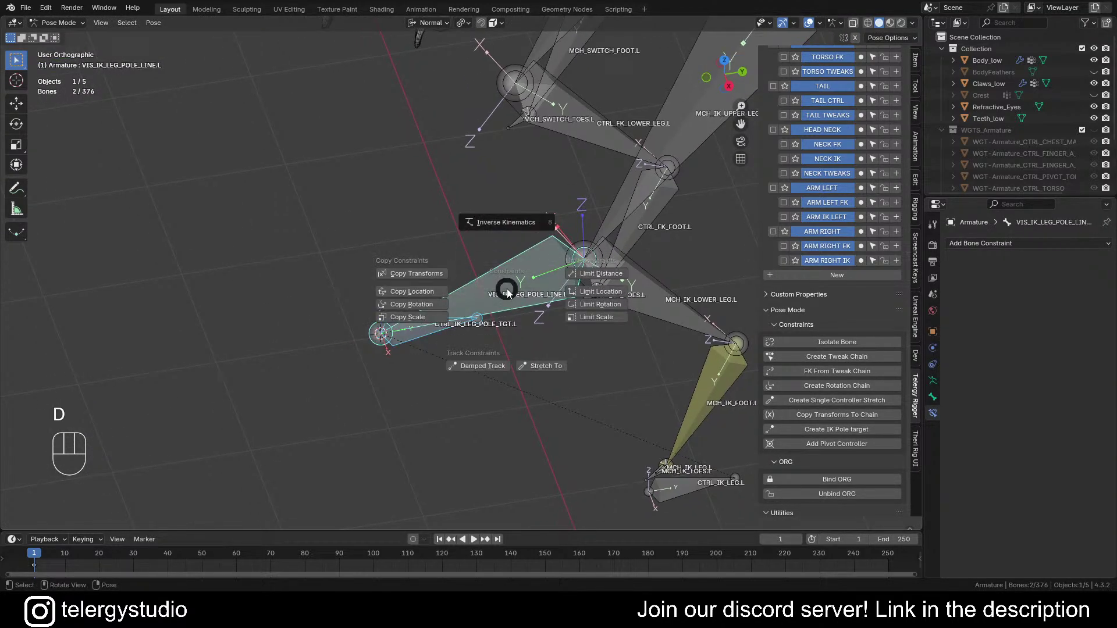
pyautogui.click(549, 368)
# Step: Test the pole line by moving CTRL_IK_LEG_POLE_TGT.L and CTRL_IK_LEG.L in turn, cancelling both moves
pyautogui.click(422, 335)
pyautogui.press('g')
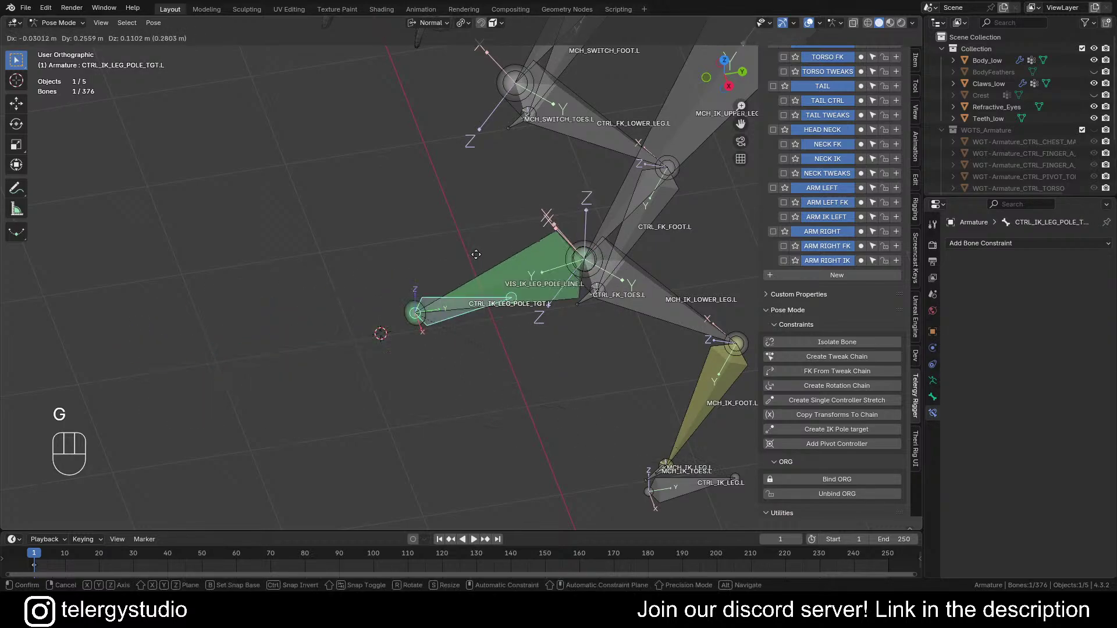
pyautogui.rightClick(305, 292)
pyautogui.scroll(-1, 306, 292)
pyautogui.scroll(-2, 305, 292)
pyautogui.keyDown('shift'); pyautogui.moveTo(533, 391); pyautogui.dragTo(449, 334, button='middle'); pyautogui.keyUp('shift')
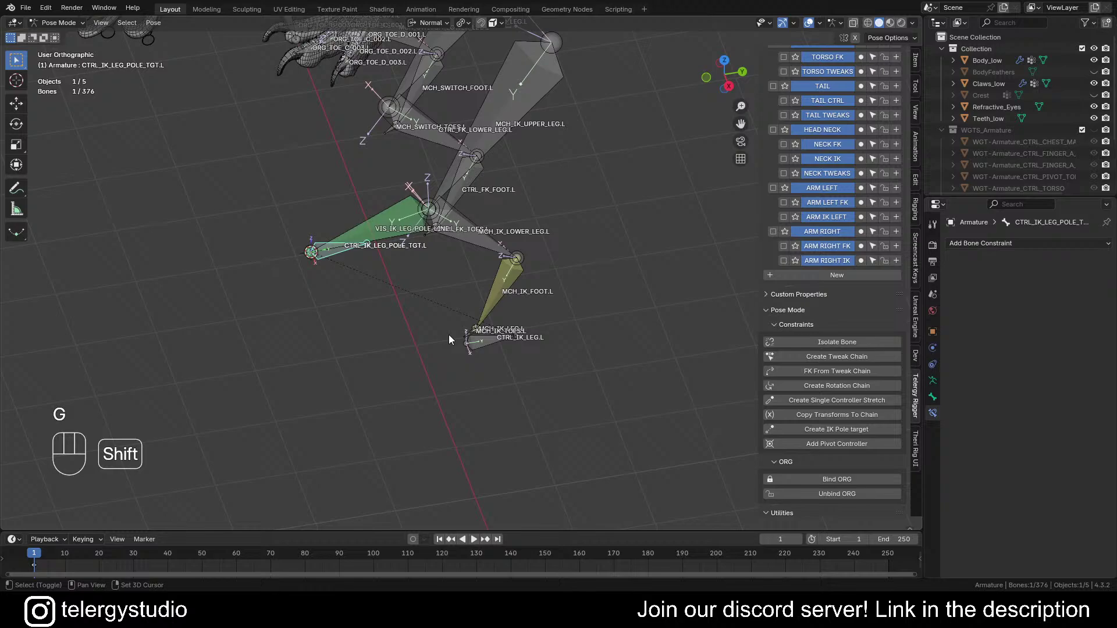
pyautogui.click(489, 341)
pyautogui.press('g')
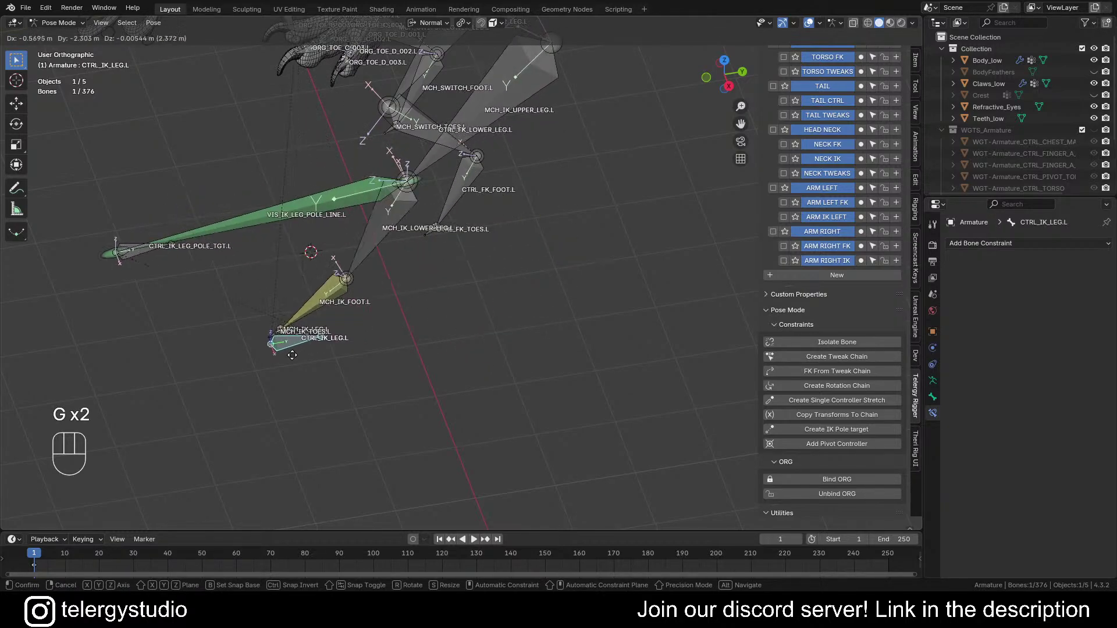
pyautogui.click(470, 340)
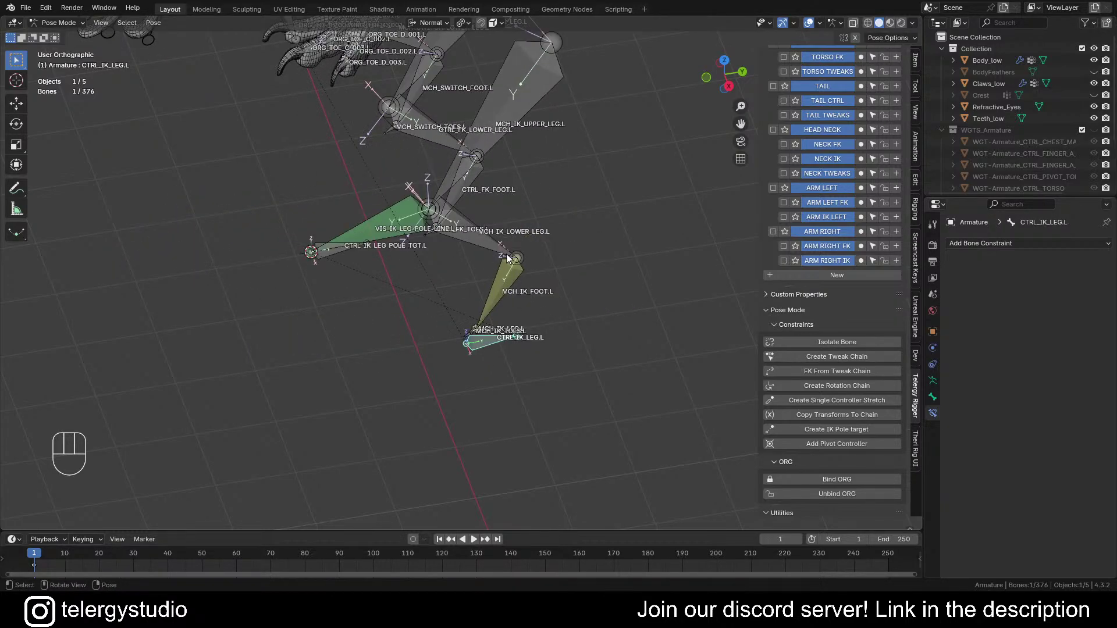
# Step: Assign WGT-Armature_VIS_IK_ARM_POLE_LINE.L as the custom shape of the VIS_IK_LEG_POLE_LINE.L bone
pyautogui.keyDown('shift'); pyautogui.moveTo(406, 214); pyautogui.dragTo(488, 237, button='middle'); pyautogui.keyUp('shift')
pyautogui.scroll(5, 488, 238)
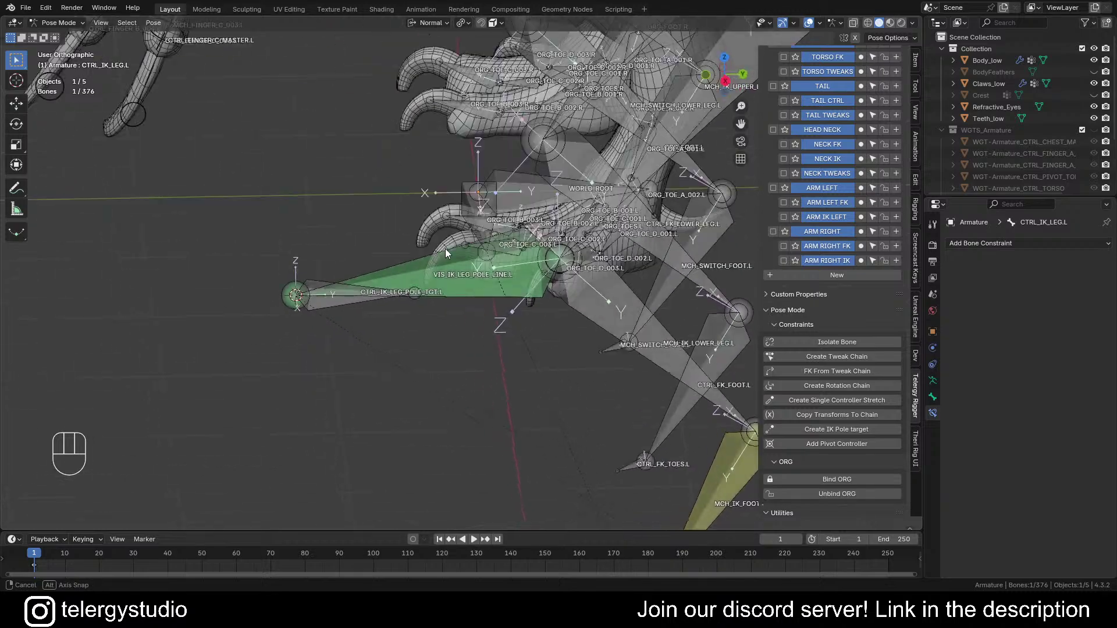
pyautogui.click(466, 264)
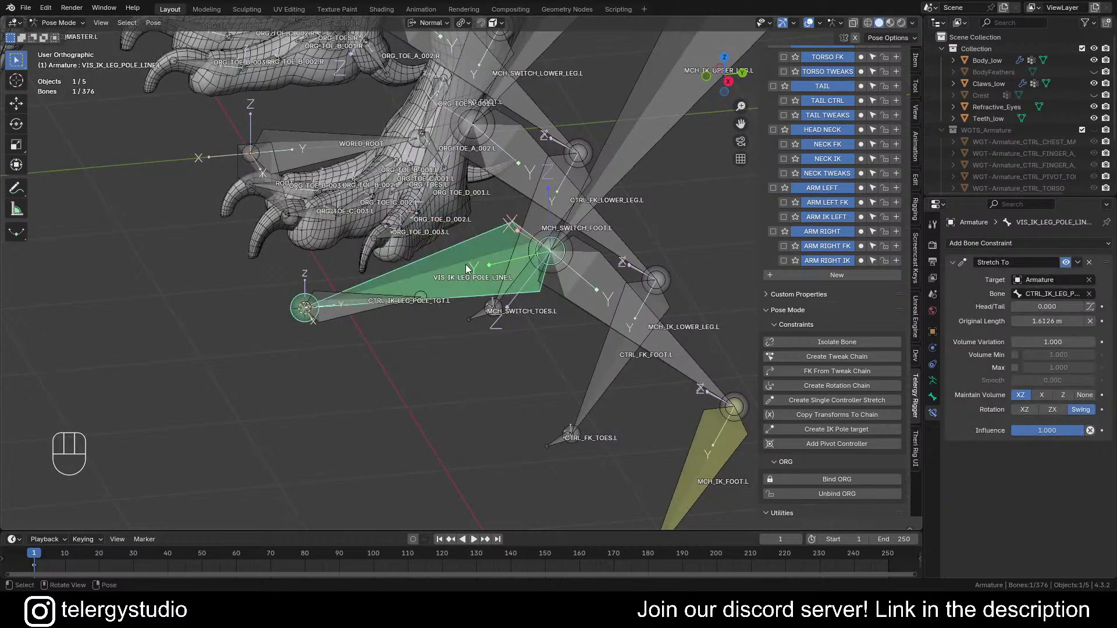
pyautogui.click(933, 397)
pyautogui.scroll(-5, 990, 382)
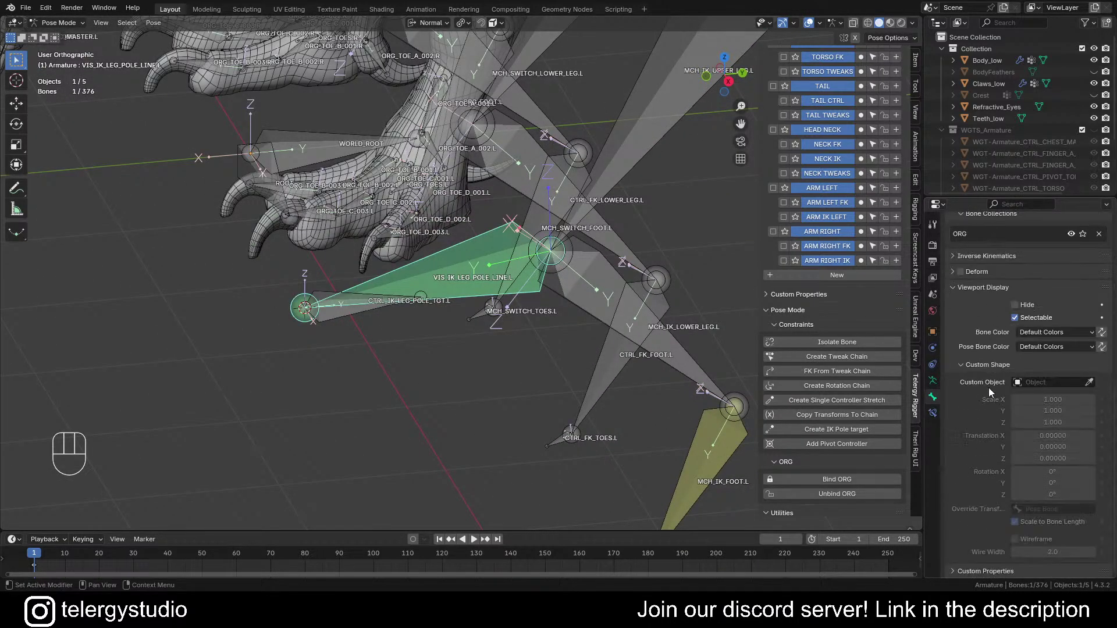
pyautogui.click(1045, 382)
pyautogui.write('line')
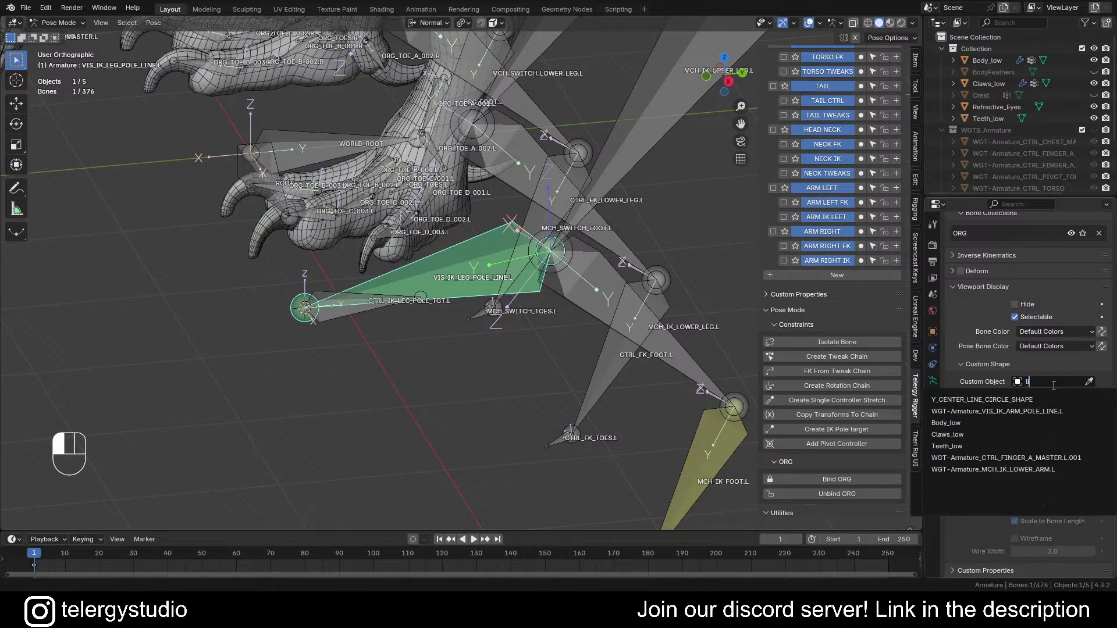
pyautogui.click(997, 411)
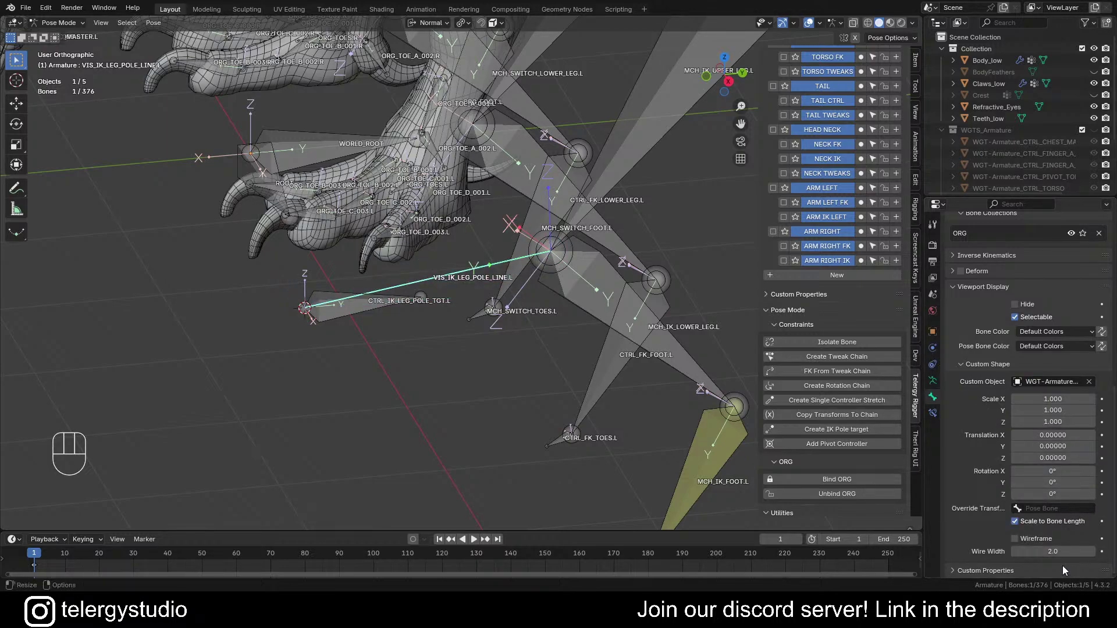
# Step: Select CTRL_IK_LEG_POLE_TGT.L and test the new pole line shape with a move that is cancelled
pyautogui.keyDown('shift'); pyautogui.moveTo(424, 294); pyautogui.dragTo(473, 300, button='middle'); pyautogui.keyUp('shift')
pyautogui.click(418, 305)
pyautogui.scroll(-2, 435, 273)
pyautogui.moveTo(474, 301); pyautogui.dragTo(509, 382, button='middle')
pyautogui.press('g')
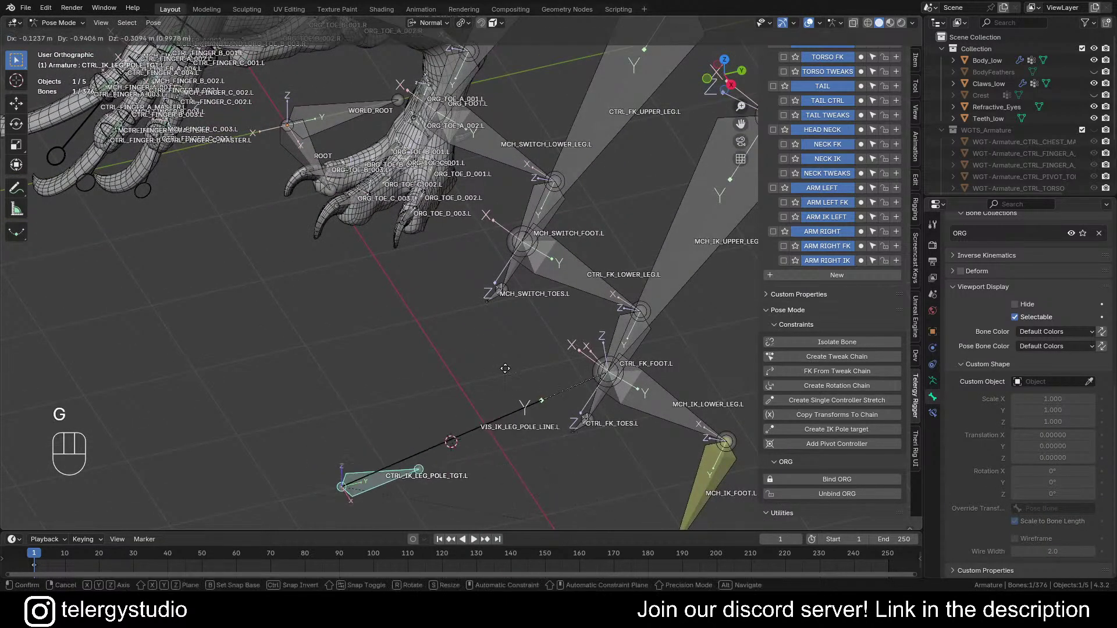
pyautogui.rightClick(461, 470)
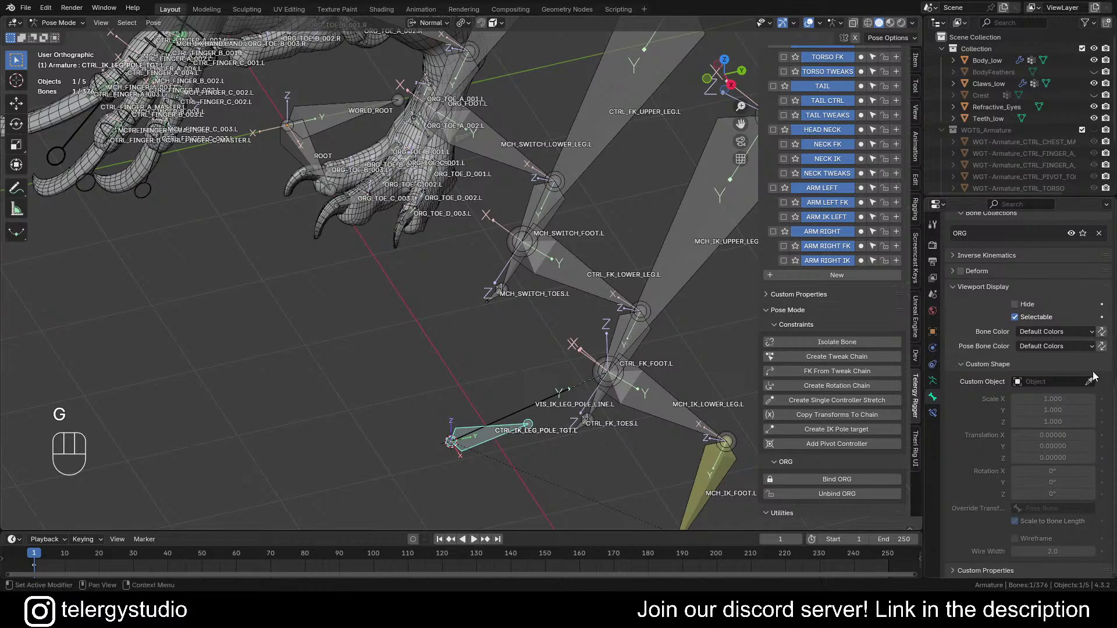
# Step: Assign WGT-Armature_CTRL_TWEAK_SPINE_001 as the custom shape of CTRL_IK_LEG_POLE_TGT.L
pyautogui.click(1037, 381)
pyautogui.write('twe')
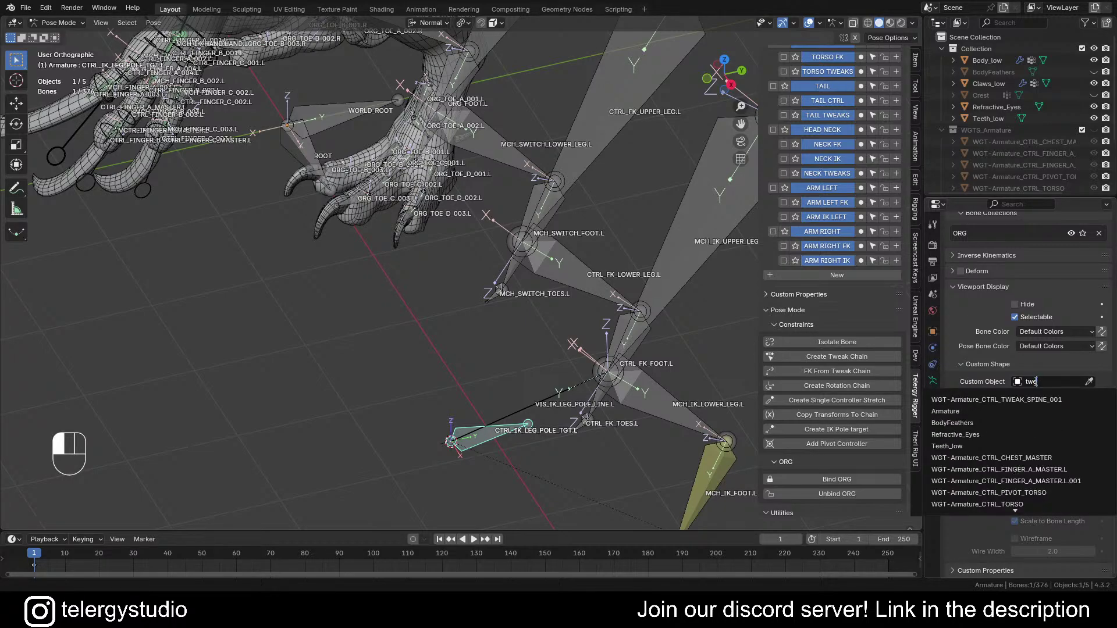
pyautogui.click(1015, 400)
# Step: Scale the pole target's custom shape to 2.010 on X, Y and Z
pyautogui.keyDown('shift'); pyautogui.moveTo(467, 441); pyautogui.dragTo(525, 380, button='middle'); pyautogui.keyUp('shift')
pyautogui.scroll(3, 519, 359)
pyautogui.scroll(3, 502, 326)
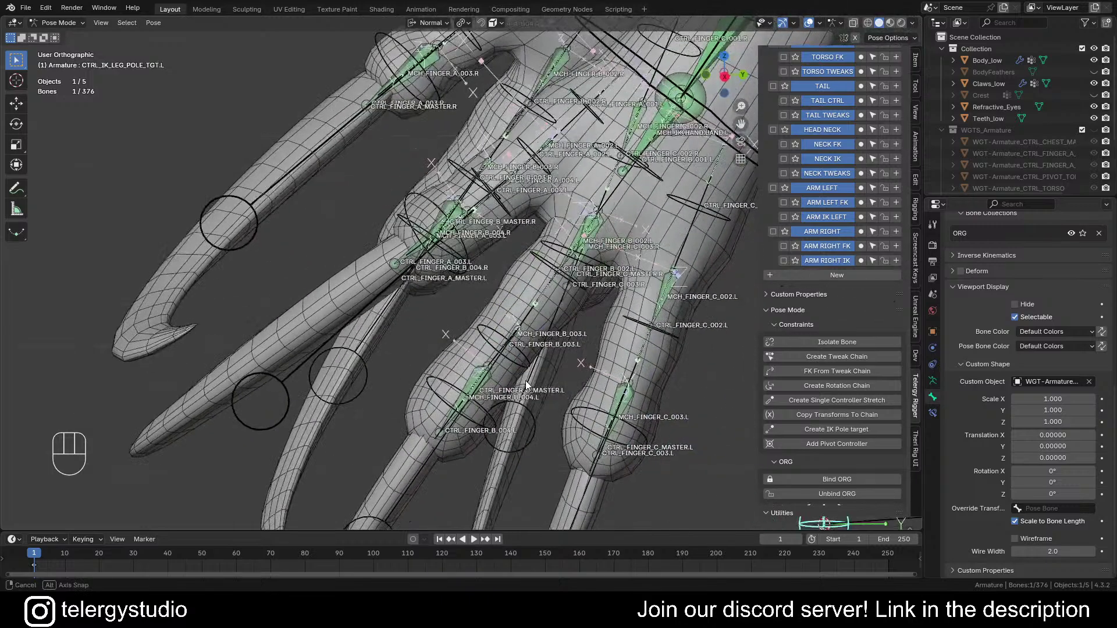
pyautogui.scroll(-6, 552, 390)
pyautogui.keyDown('shift'); pyautogui.moveTo(634, 407); pyautogui.dragTo(512, 319, button='middle'); pyautogui.keyUp('shift')
pyautogui.scroll(2, 530, 338)
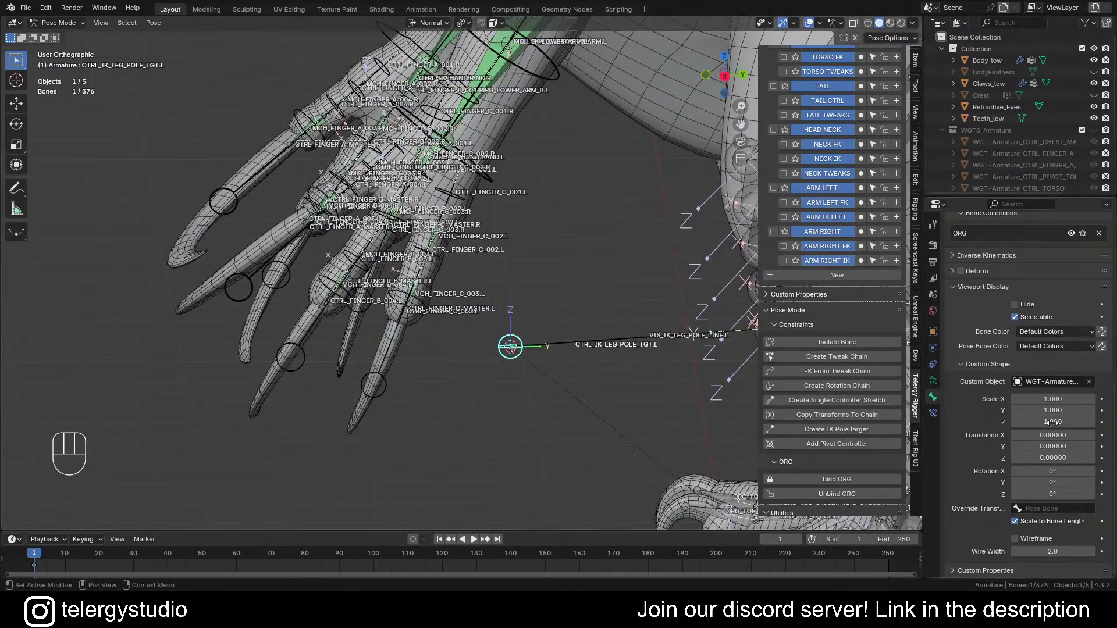
pyautogui.moveTo(1052, 399); pyautogui.dragTo(1070, 423)
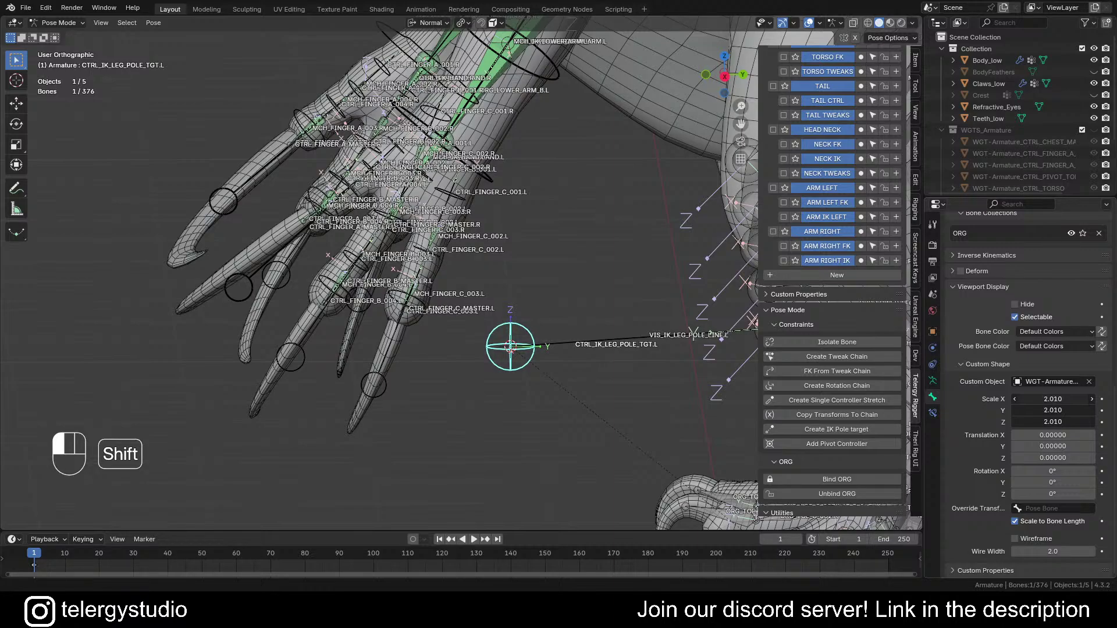
pyautogui.keyDown('shift'); pyautogui.moveTo(1071, 423); pyautogui.dragTo(1071, 422); pyautogui.keyUp('shift')
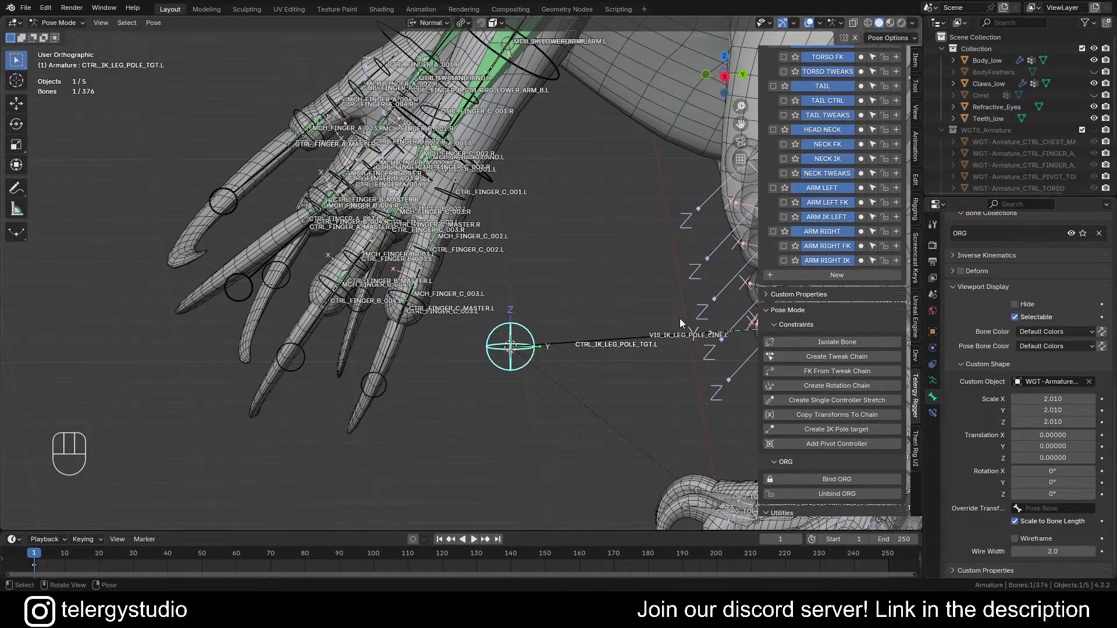
# Step: Test the enlarged pole target control beside the IK leg by moving it, cancelling the move
pyautogui.scroll(-2, 507, 278)
pyautogui.scroll(-3, 508, 278)
pyautogui.moveTo(507, 278); pyautogui.dragTo(542, 314, button='middle')
pyautogui.keyDown('shift'); pyautogui.moveTo(541, 315); pyautogui.dragTo(478, 327, button='middle'); pyautogui.keyUp('shift')
pyautogui.moveTo(478, 327); pyautogui.dragTo(448, 349, button='middle')
pyautogui.press('g')
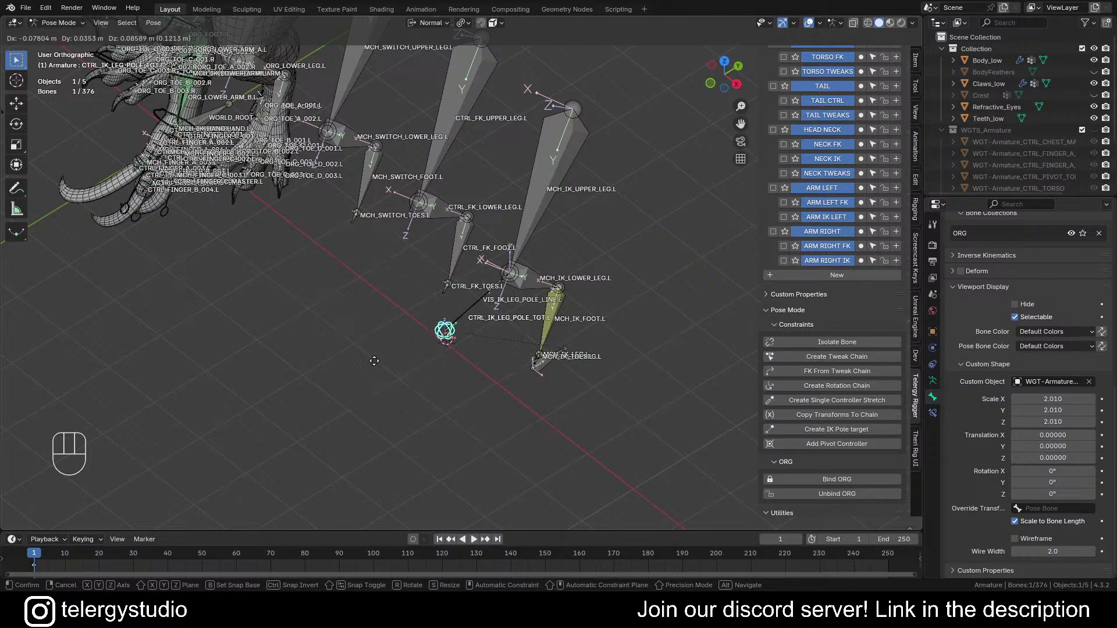
pyautogui.rightClick(483, 375)
# Step: Select MCH_IK_FOOT.L and set the pole target of its IK constraint to Armature
pyautogui.scroll(3, 461, 346)
pyautogui.scroll(-1, 486, 336)
pyautogui.moveTo(497, 336); pyautogui.dragTo(398, 226, button='middle')
pyautogui.click(529, 378)
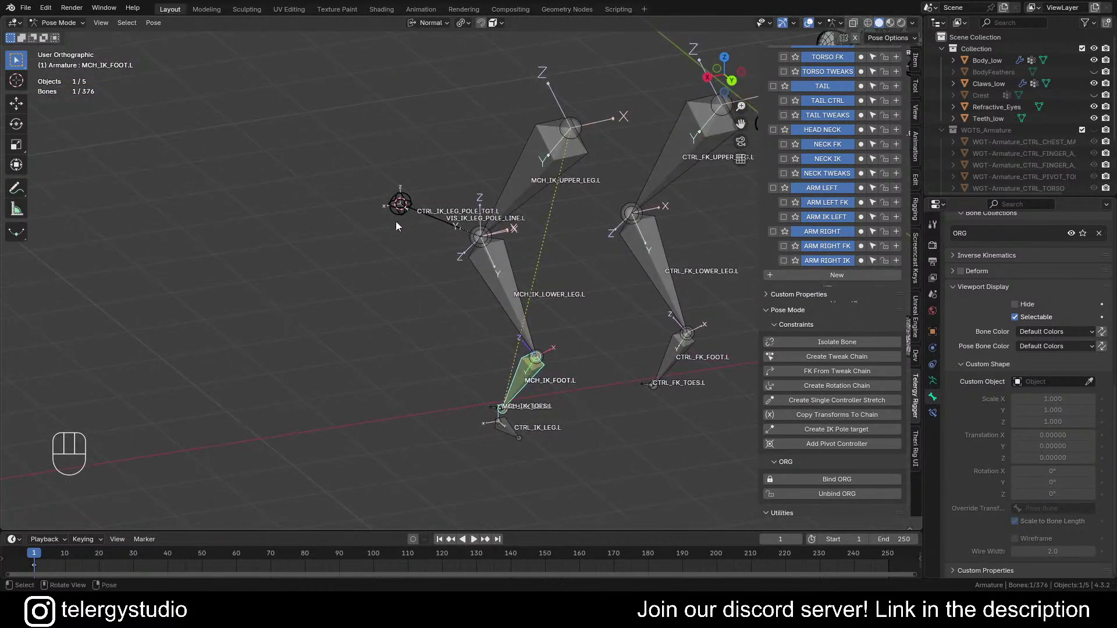
pyautogui.click(527, 377)
pyautogui.click(528, 380)
pyautogui.click(399, 207)
pyautogui.click(520, 377)
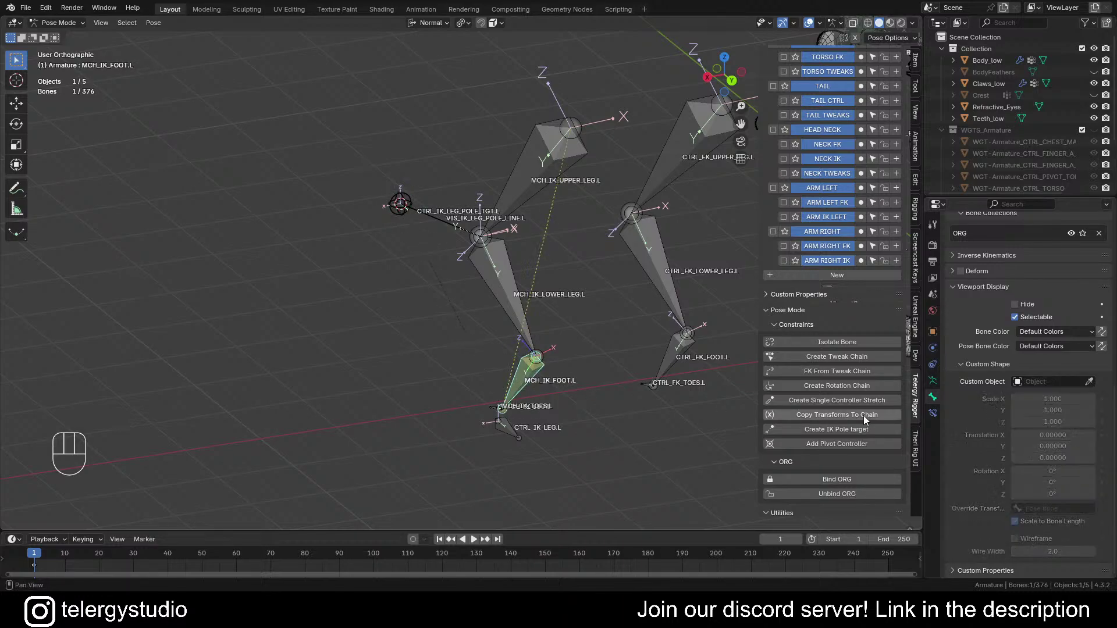
pyautogui.click(934, 413)
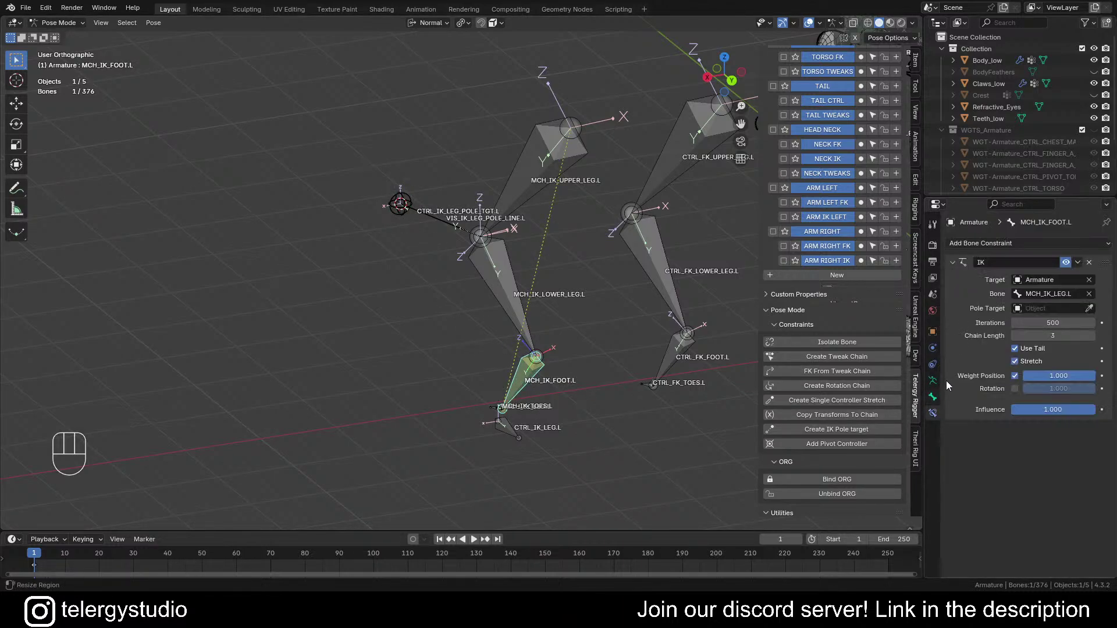
pyautogui.click(1056, 308)
pyautogui.click(954, 329)
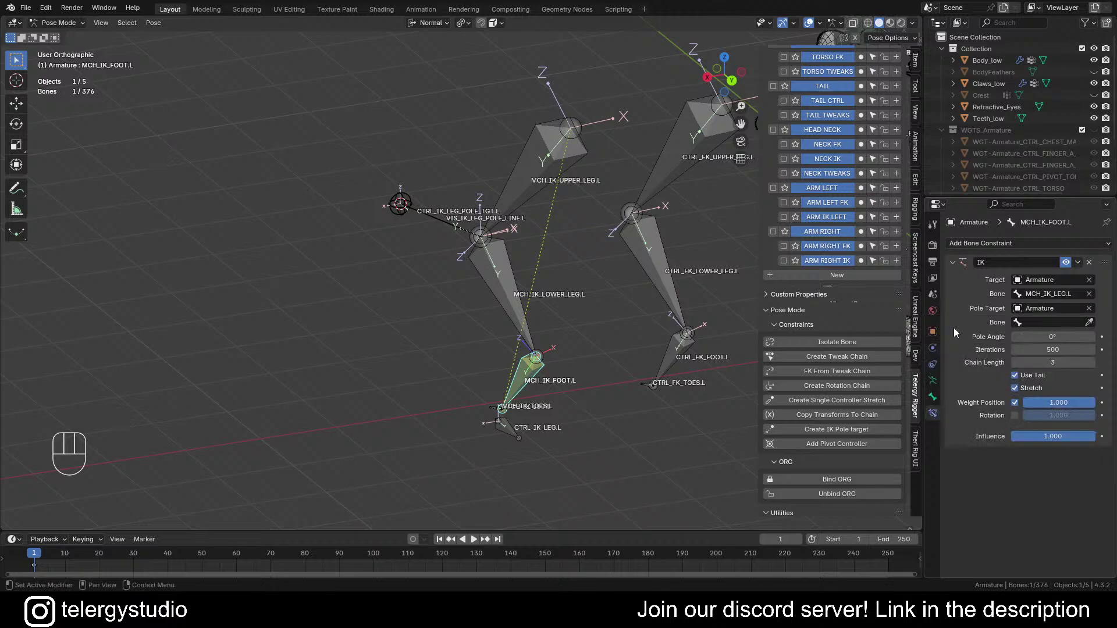
# Step: Pick CTRL_IK_LEG_POLE_TGT.L as the pole target bone of the foot's IK constraint
pyautogui.click(1050, 323)
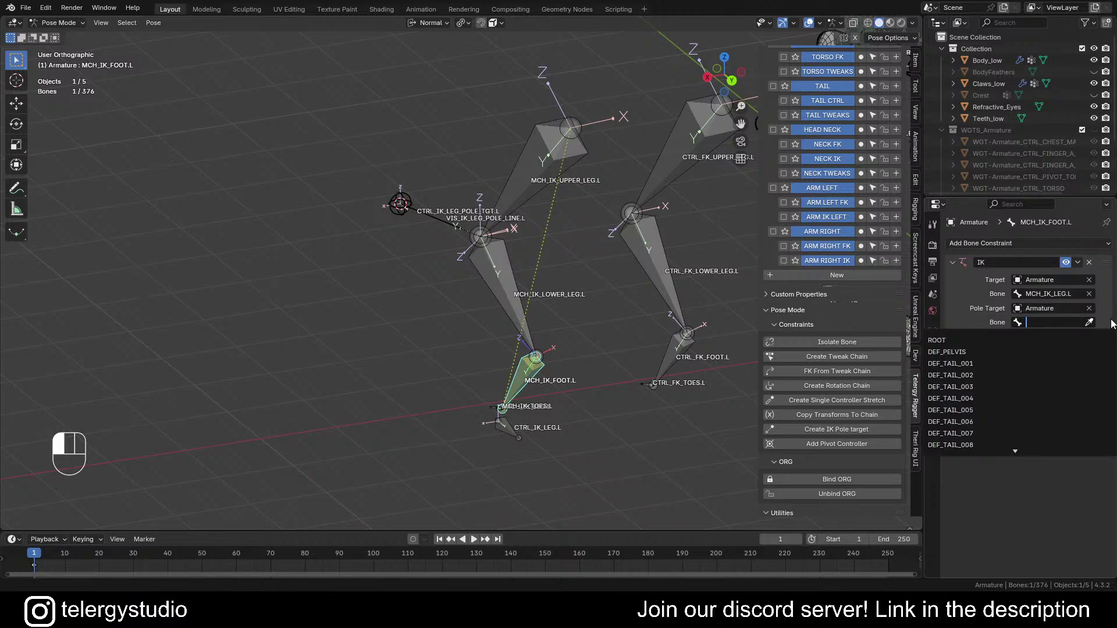
pyautogui.click(1090, 323)
pyautogui.click(1090, 324)
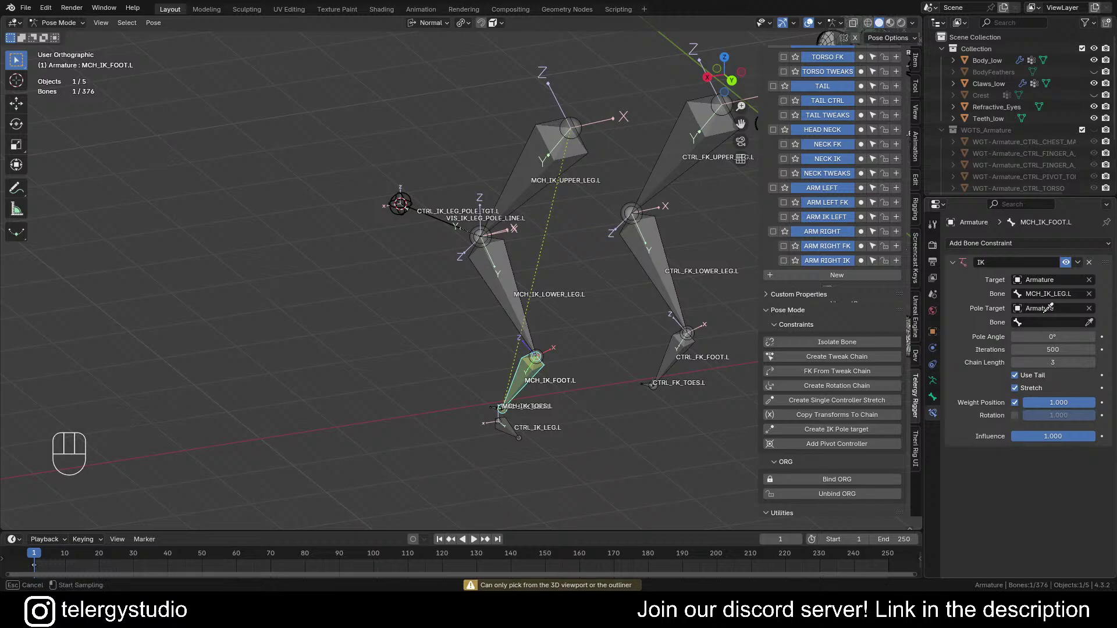
pyautogui.click(409, 185)
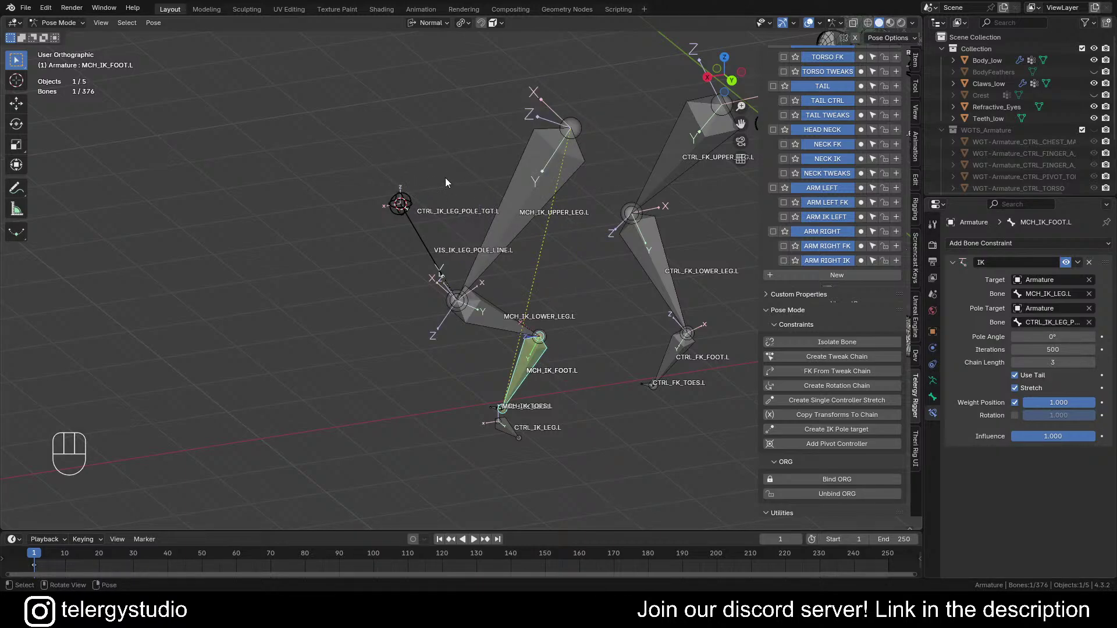
# Step: Set the pole angle of the MCH_IK_FOOT.L IK constraint to 90°
pyautogui.keyDown('shift'); pyautogui.moveTo(385, 198); pyautogui.dragTo(431, 243, button='middle'); pyautogui.keyUp('shift')
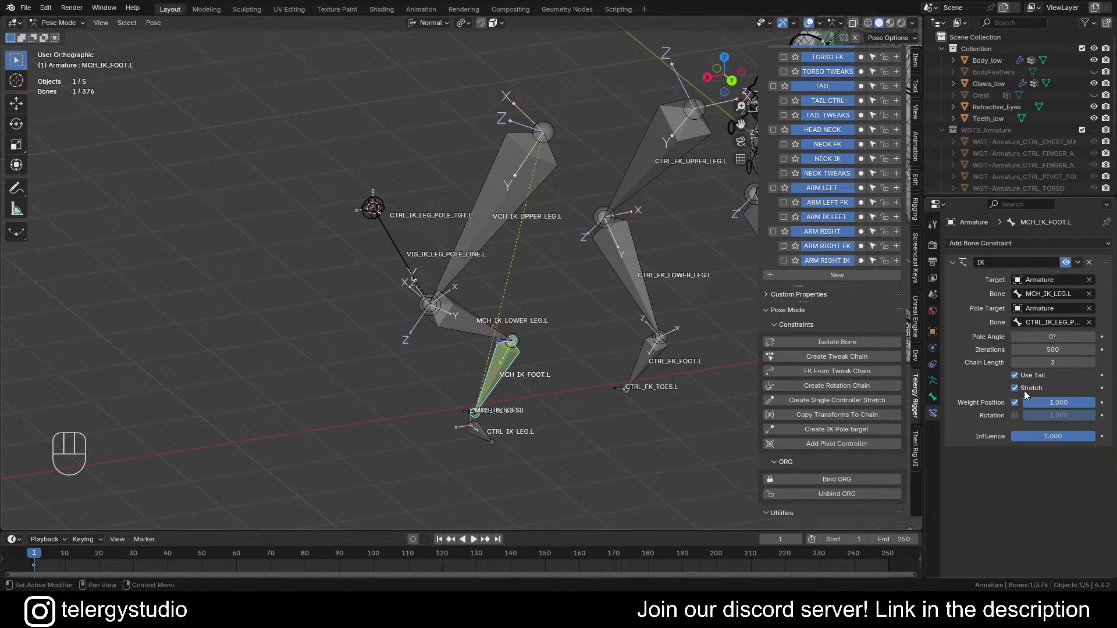
pyautogui.click(1052, 336)
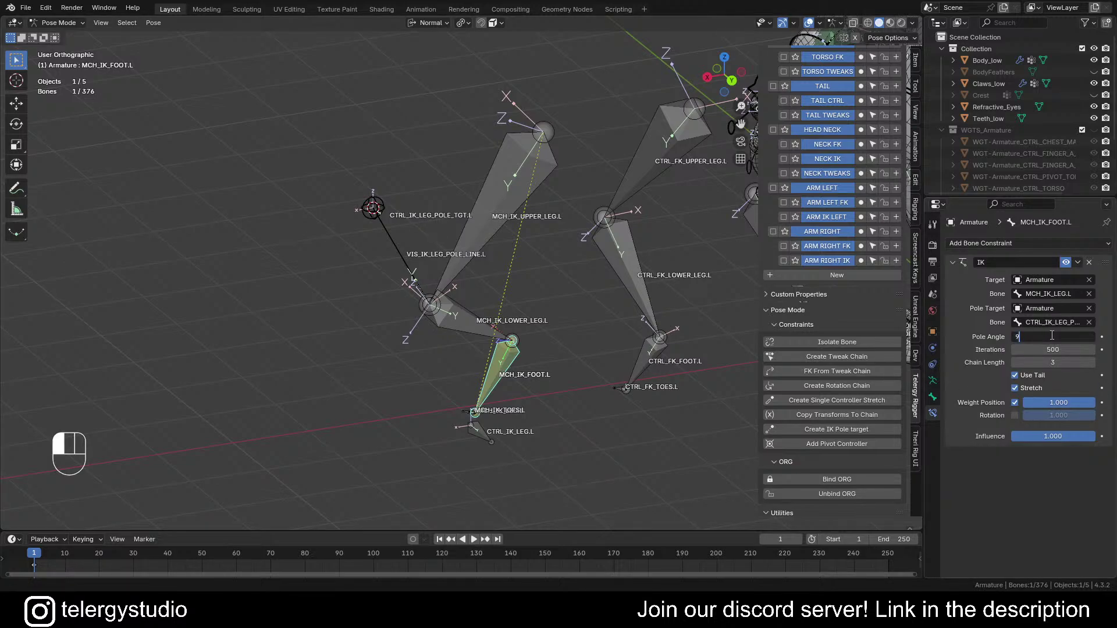
pyautogui.press('Return')
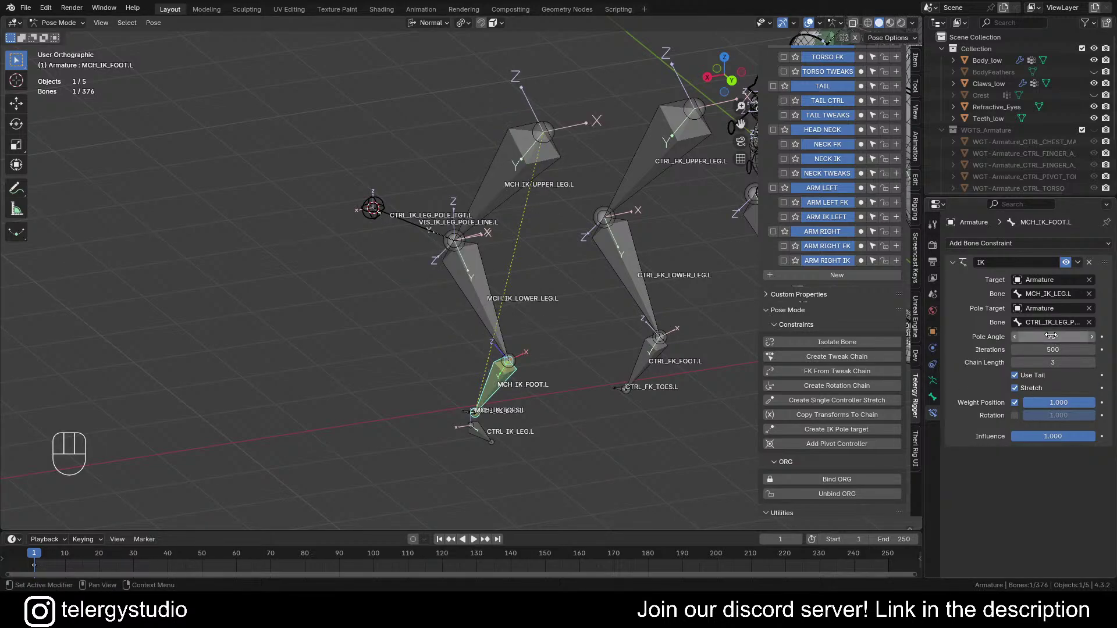
# Step: In Edit Mode, snap the 3D cursor to the knee joint between MCH_IK_UPPER_LEG.L and MCH_IK_LOWER_LEG.L, and return to Pose Mode
pyautogui.press('Tab')
pyautogui.scroll(3, 475, 241)
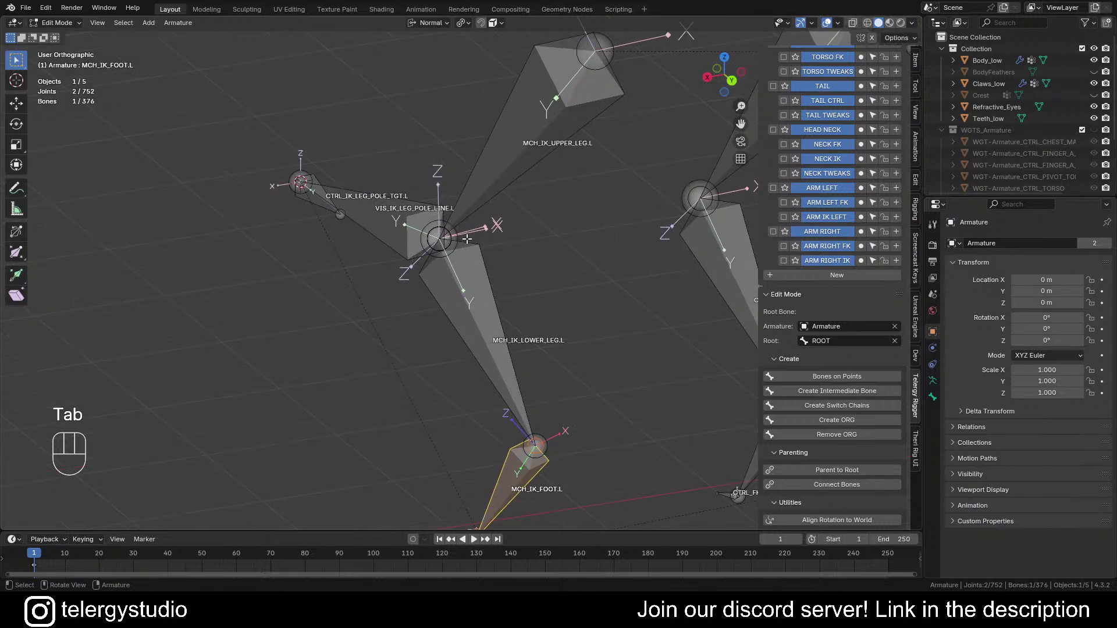
pyautogui.click(439, 240)
pyautogui.hotkey('shift', 's')
pyautogui.click(493, 285)
pyautogui.press('Tab')
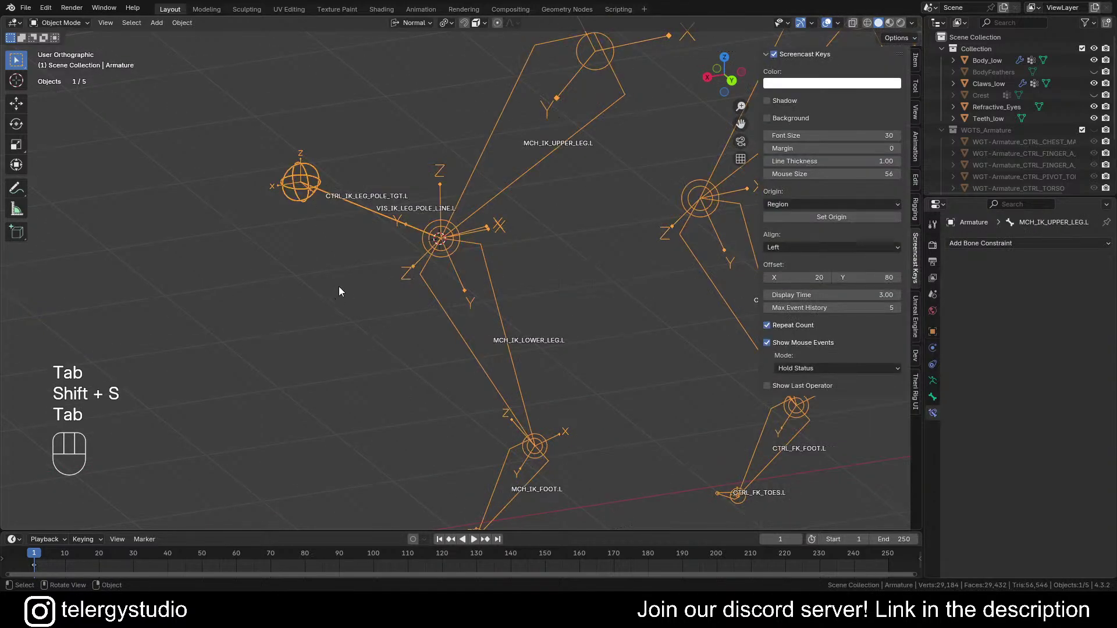
pyautogui.press('Tab')
pyautogui.click(473, 308)
# Step: Select MCH_IK_FOOT.L and fine-tune its IK pole angle to 89.3°, comparing the knee with the 3D cursor in back view
pyautogui.scroll(4, 442, 240)
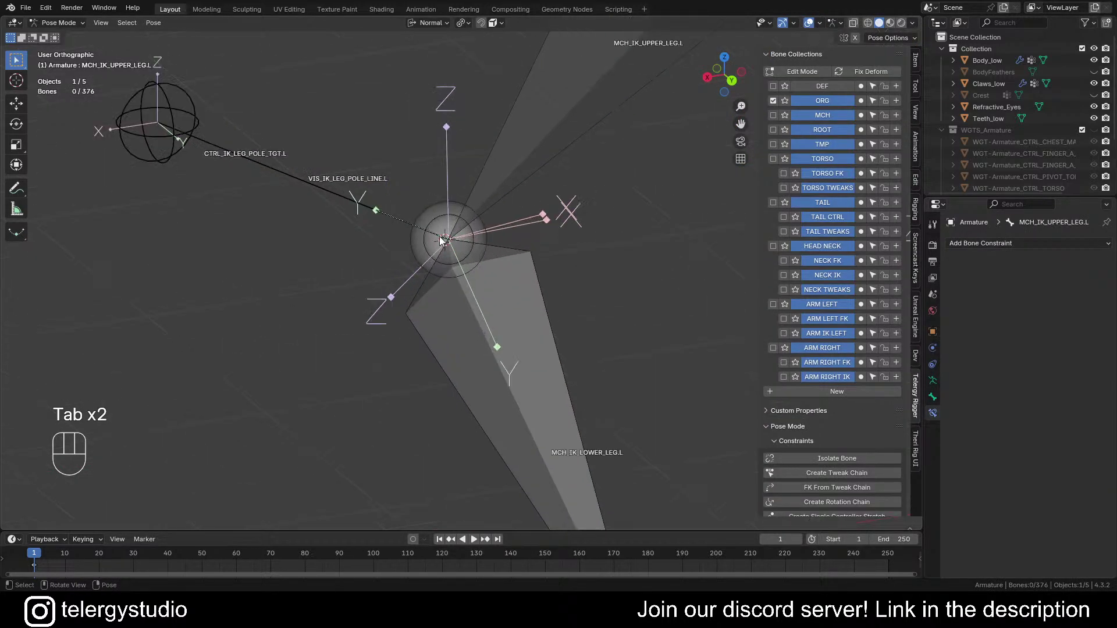
pyautogui.scroll(-4, 485, 249)
pyautogui.click(530, 449)
pyautogui.moveTo(530, 449); pyautogui.dragTo(490, 278, button='middle')
pyautogui.scroll(15, 470, 308)
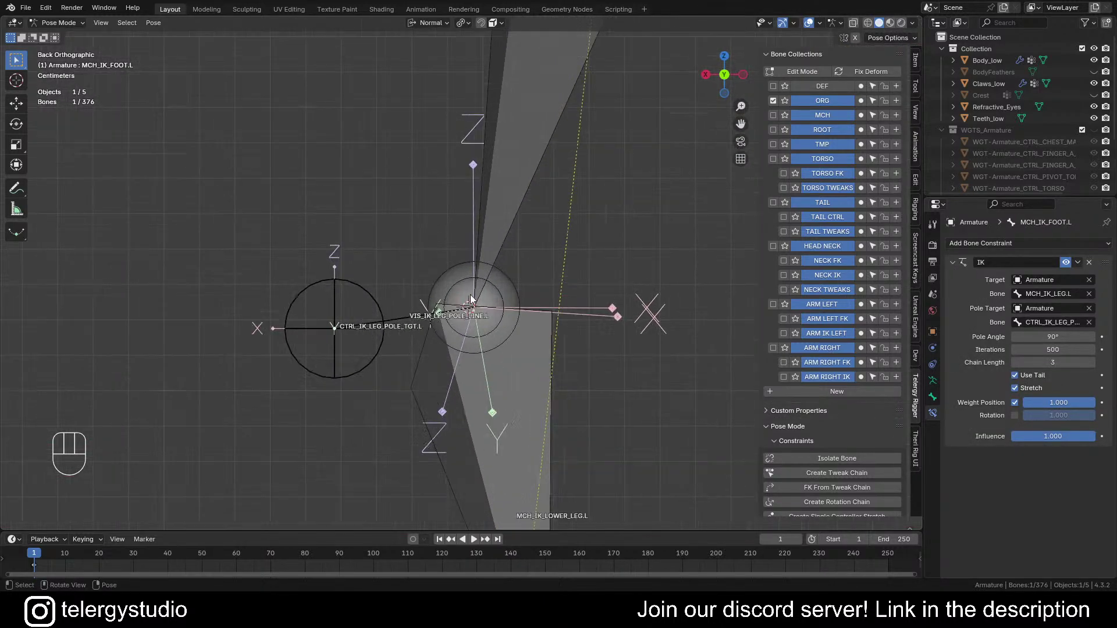
pyautogui.scroll(3, 451, 308)
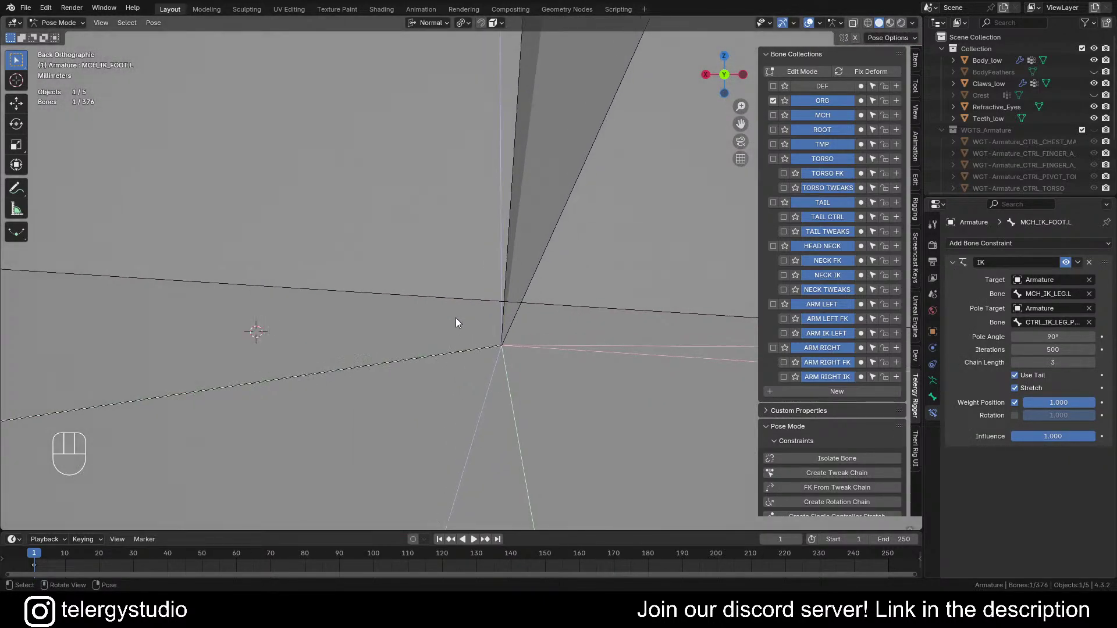
pyautogui.keyDown('shift'); pyautogui.moveTo(1050, 337); pyautogui.dragTo(1097, 337); pyautogui.keyUp('shift')
pyautogui.scroll(8, 199, 331)
pyautogui.scroll(12, 266, 362)
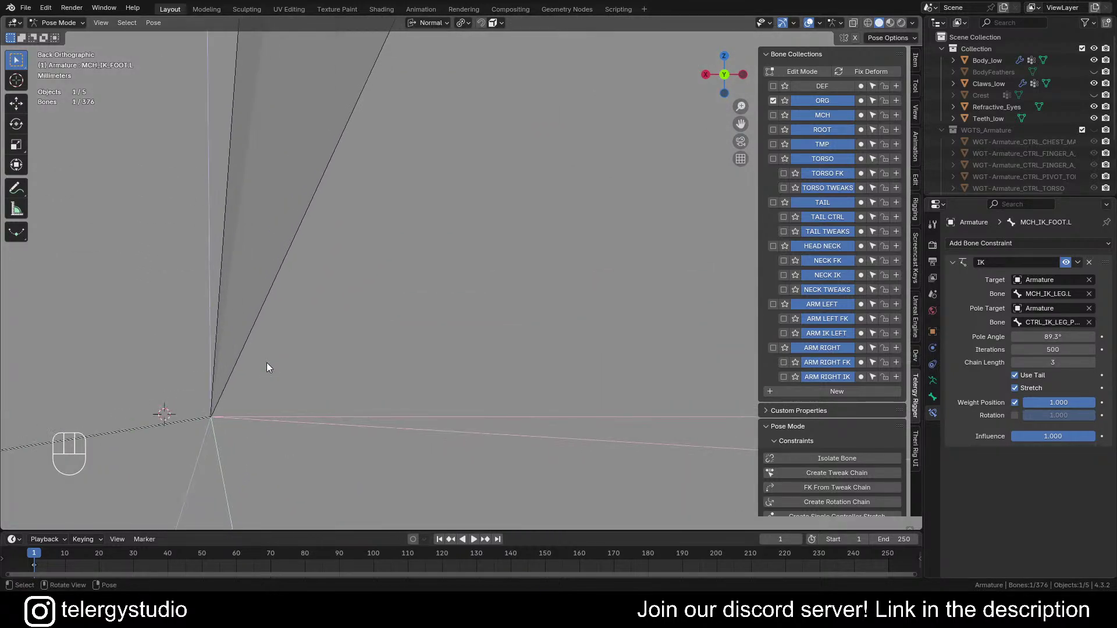
pyautogui.keyDown('shift'); pyautogui.moveTo(124, 437); pyautogui.dragTo(495, 315, button='middle'); pyautogui.keyUp('shift')
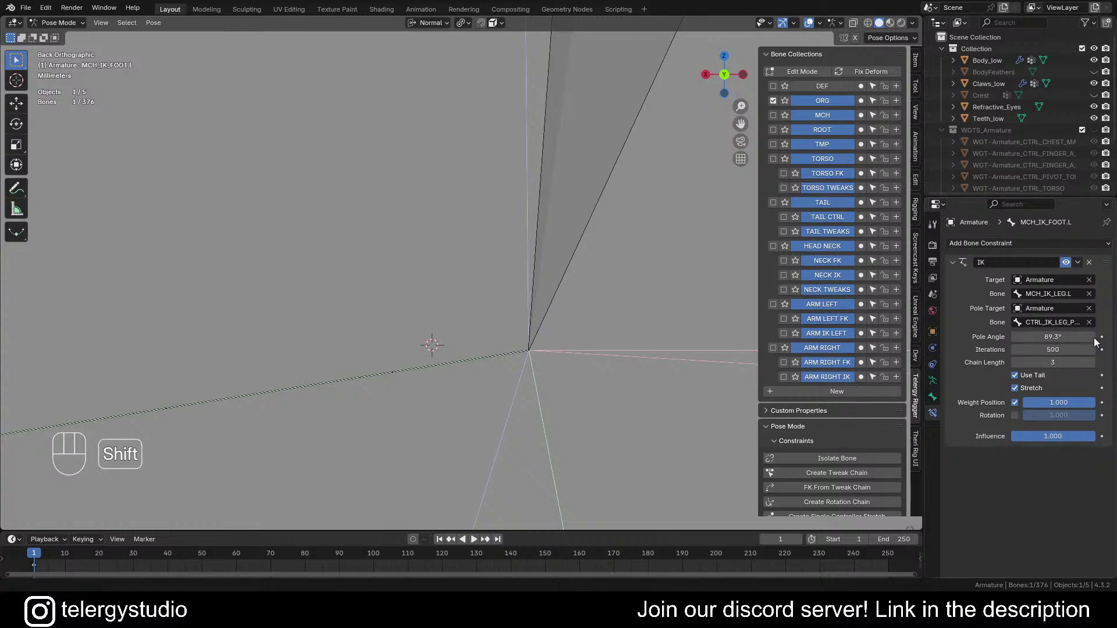
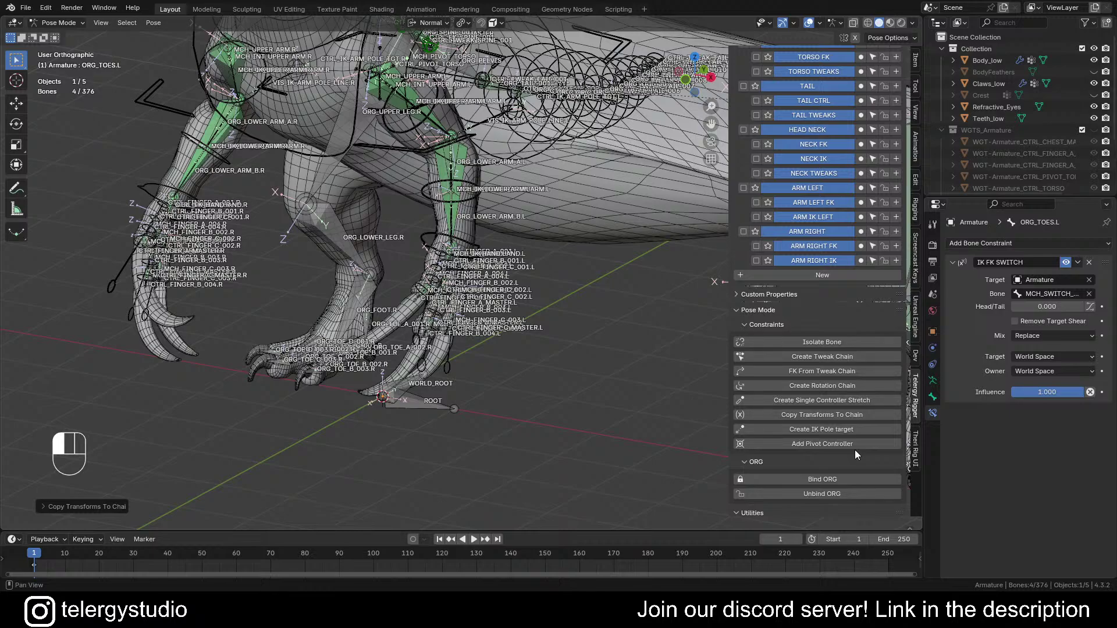
# Step: In Edit Mode, select the left leg's switch, FK and IK chains with their control and pole bones, and move them -2 m along global X
pyautogui.moveTo(728, 366); pyautogui.dragTo(452, 222, button='middle')
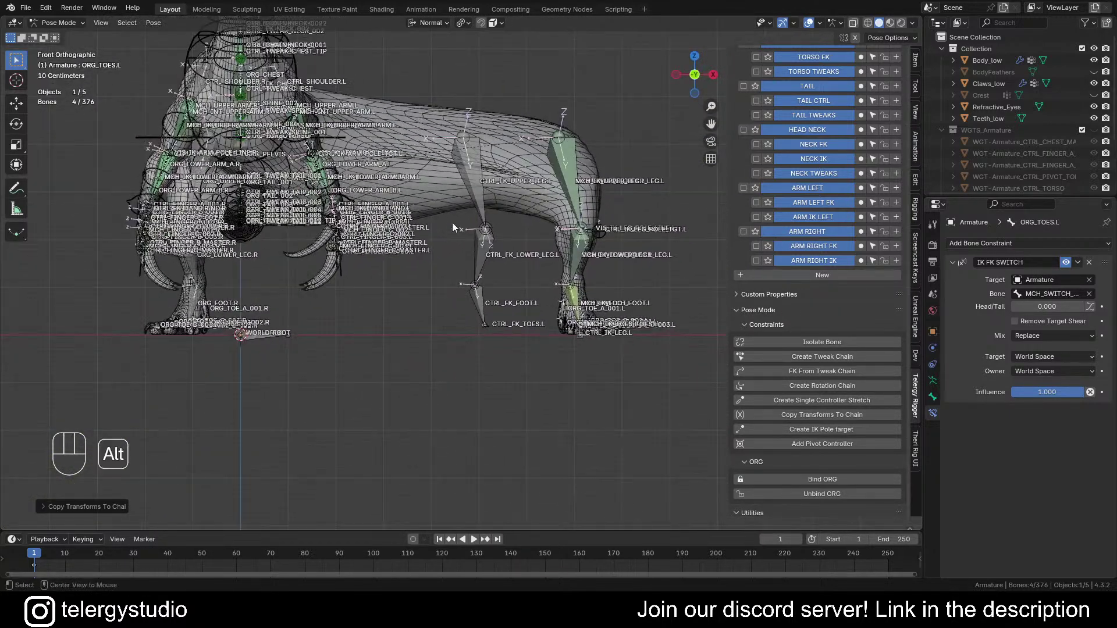
pyautogui.keyDown('shift'); pyautogui.moveTo(558, 190); pyautogui.dragTo(602, 213, button='middle'); pyautogui.keyUp('shift')
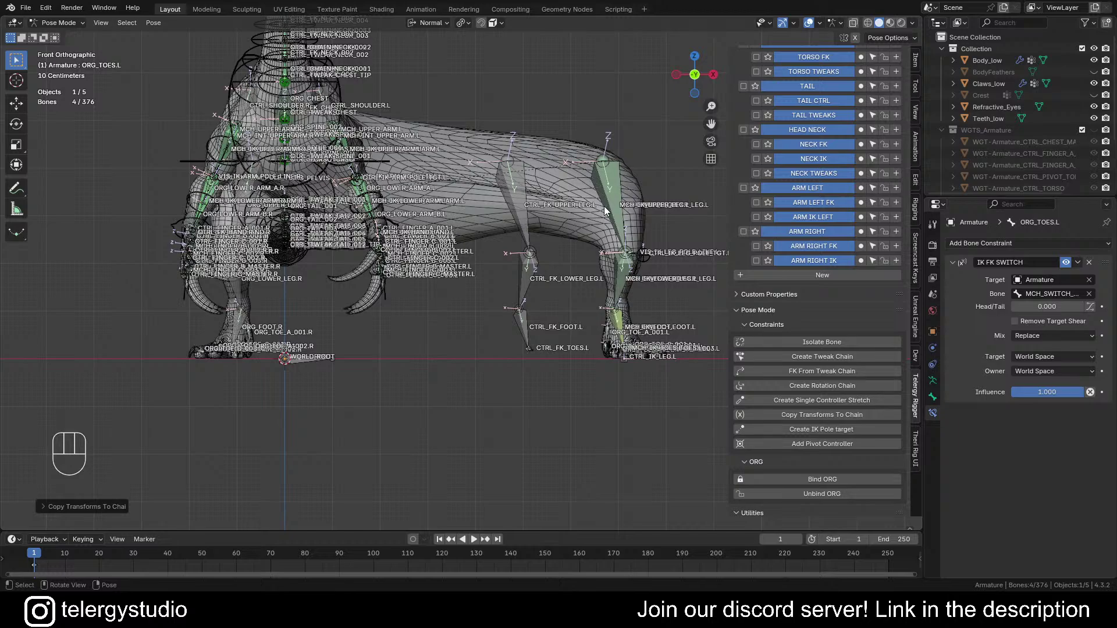
pyautogui.keyDown('shift'); pyautogui.moveTo(439, 231); pyautogui.dragTo(504, 271, button='middle'); pyautogui.keyUp('shift')
pyautogui.press('Tab')
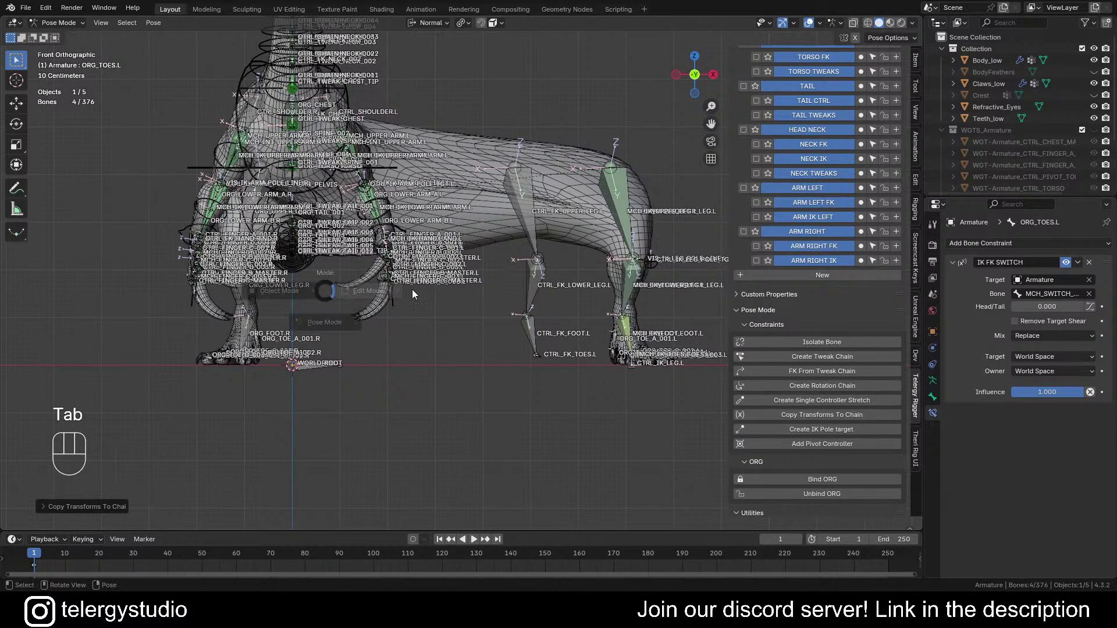
pyautogui.scroll(4, 468, 231)
pyautogui.keyDown('shift'); pyautogui.moveTo(467, 231); pyautogui.dragTo(473, 199, button='middle'); pyautogui.keyUp('shift')
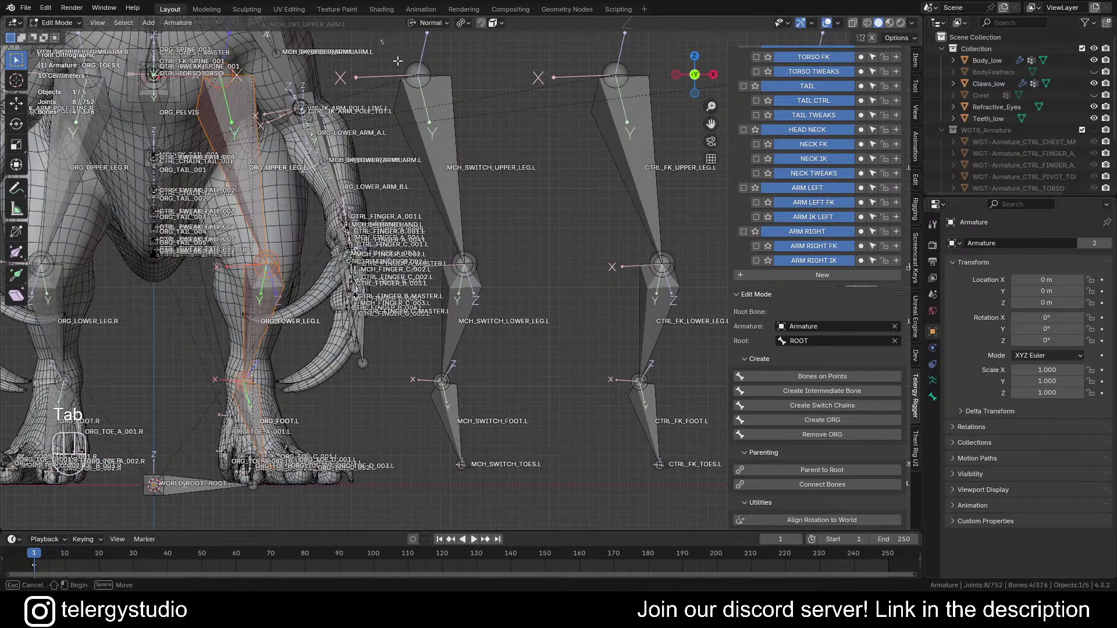
pyautogui.moveTo(397, 60); pyautogui.dragTo(511, 141)
pyautogui.keyDown('shift'); pyautogui.moveTo(427, 171); pyautogui.dragTo(461, 149, button='middle'); pyautogui.keyUp('shift')
pyautogui.keyDown('shift'); pyautogui.click(498, 240); pyautogui.keyUp('shift')
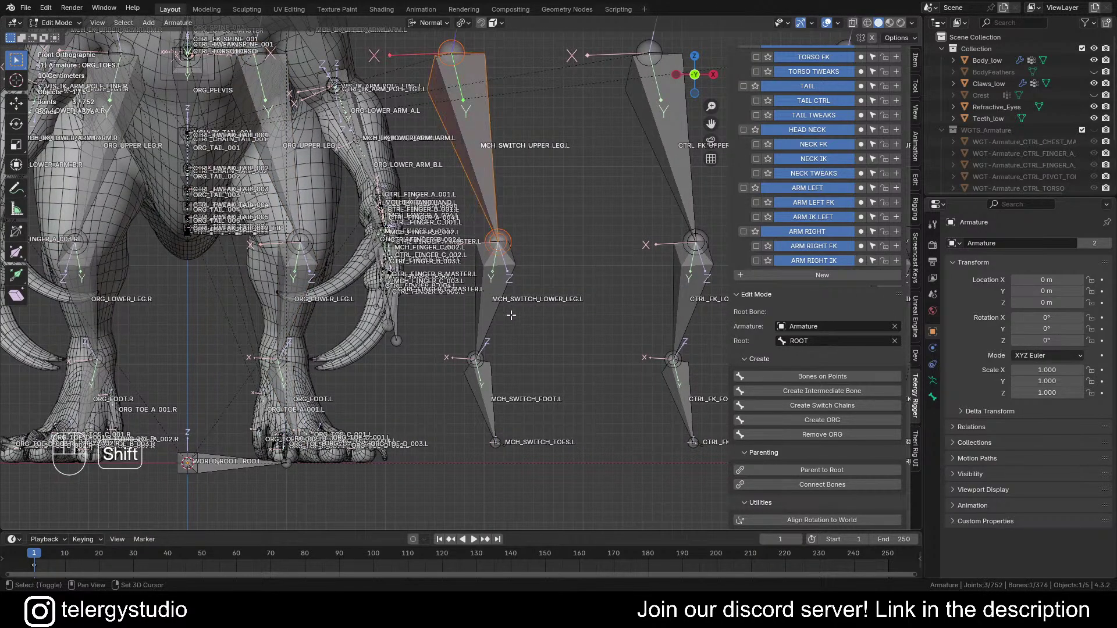
pyautogui.keyDown('shift'); pyautogui.moveTo(447, 326); pyautogui.dragTo(560, 492); pyautogui.keyUp('shift')
pyautogui.scroll(-2, 494, 309)
pyautogui.keyDown('shift'); pyautogui.moveTo(583, 91); pyautogui.dragTo(494, 94, button='middle'); pyautogui.keyUp('shift')
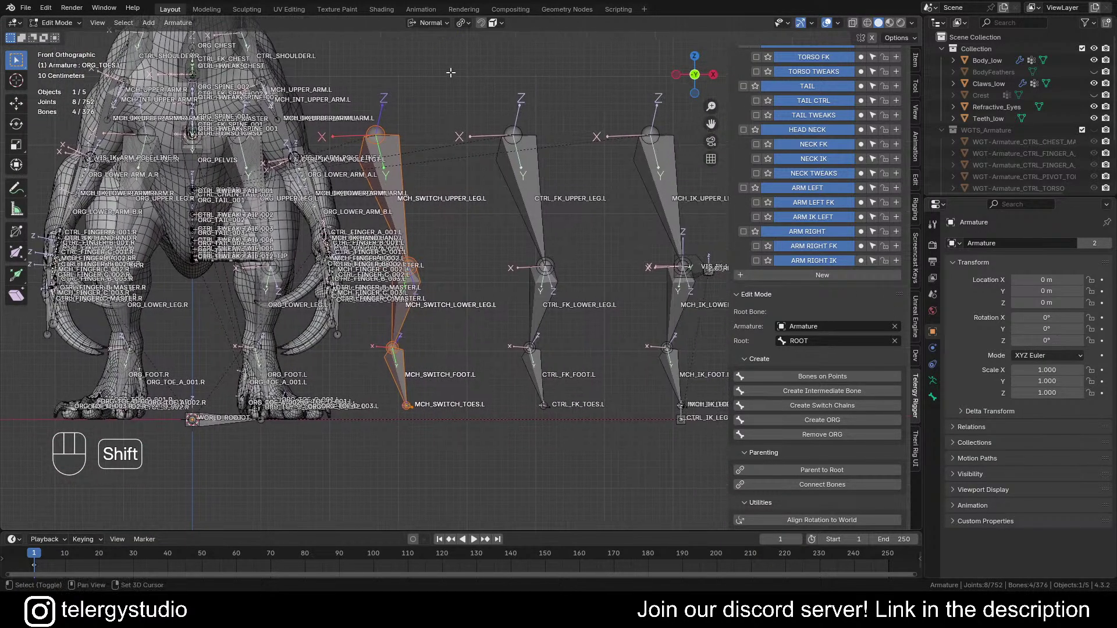
pyautogui.keyDown('shift'); pyautogui.moveTo(451, 72); pyautogui.dragTo(655, 407); pyautogui.keyUp('shift')
pyautogui.scroll(-2, 644, 469)
pyautogui.keyDown('shift'); pyautogui.moveTo(535, 116); pyautogui.dragTo(477, 114, button='middle'); pyautogui.keyUp('shift')
pyautogui.keyDown('shift'); pyautogui.moveTo(475, 112); pyautogui.dragTo(656, 487); pyautogui.keyUp('shift')
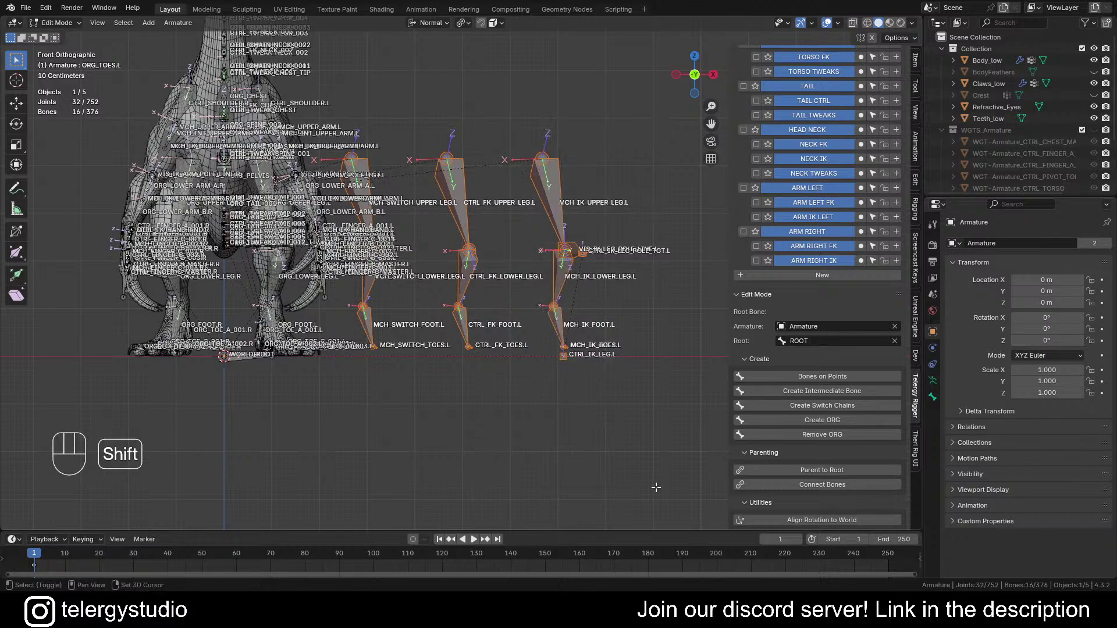
pyautogui.keyDown('shift'); pyautogui.moveTo(527, 287); pyautogui.dragTo(488, 301, button='middle'); pyautogui.keyUp('shift')
pyautogui.press('g')
pyautogui.press('x')
pyautogui.press('x')
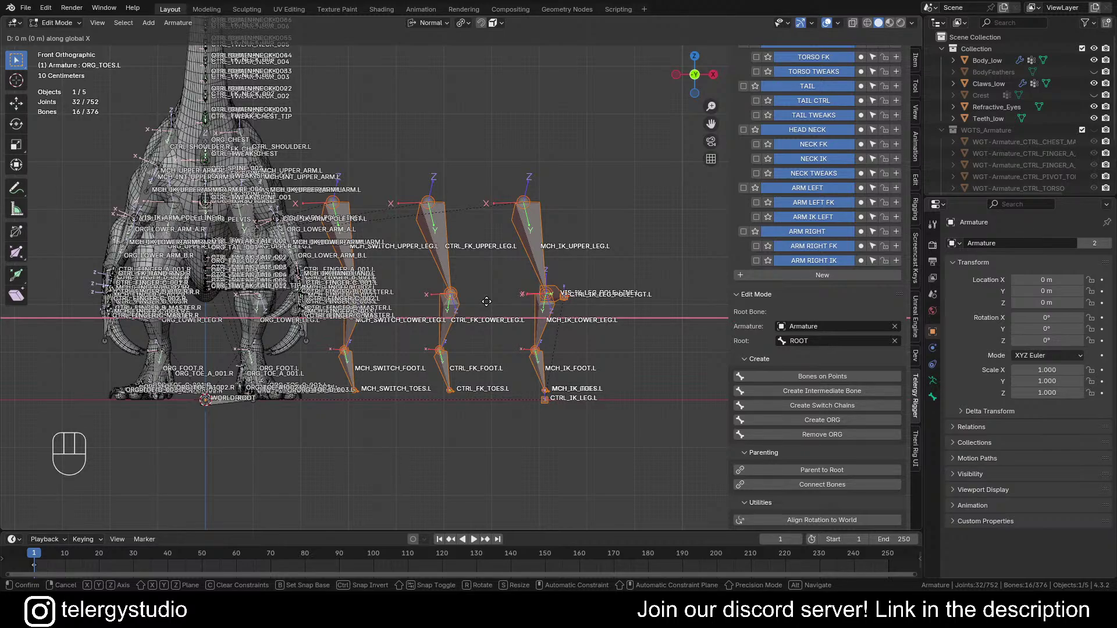
pyautogui.write('-2')
pyautogui.press('Return')
# Step: Repeat the -2 m X move for the FK and IK chains, repeat it again for the IK chain alone, and return to Pose Mode
pyautogui.keyDown('shift'); pyautogui.moveTo(221, 204); pyautogui.dragTo(292, 193, button='middle'); pyautogui.keyUp('shift')
pyautogui.keyDown('ctrl'); pyautogui.moveTo(263, 236); pyautogui.dragTo(386, 424); pyautogui.keyUp('ctrl')
pyautogui.hotkey('shift', 'r')
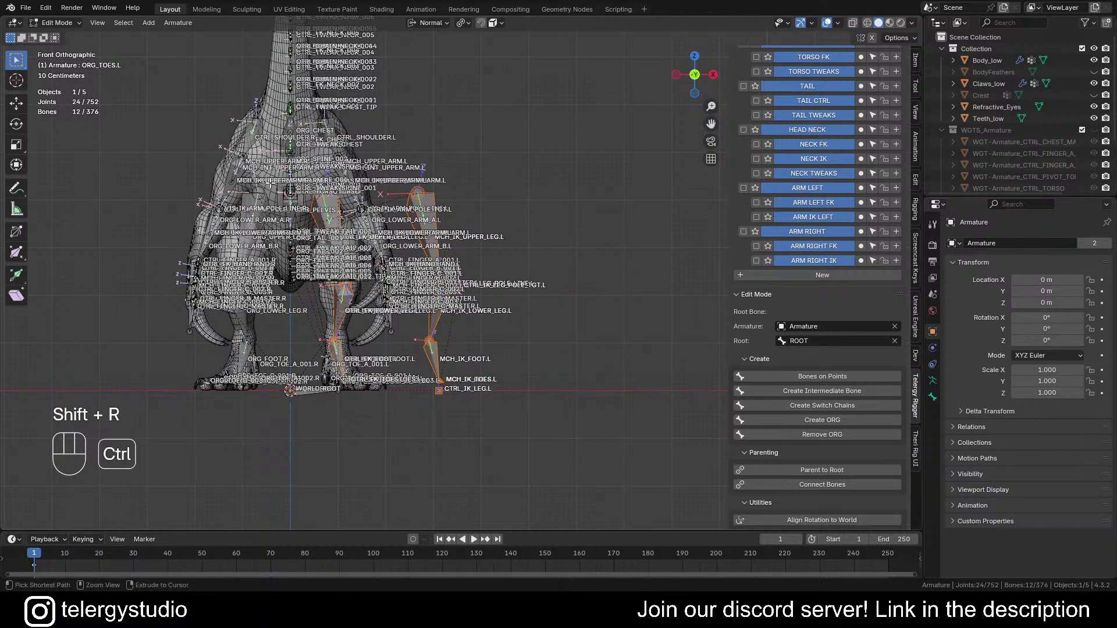
pyautogui.keyDown('ctrl'); pyautogui.moveTo(268, 248); pyautogui.dragTo(388, 437); pyautogui.keyUp('ctrl')
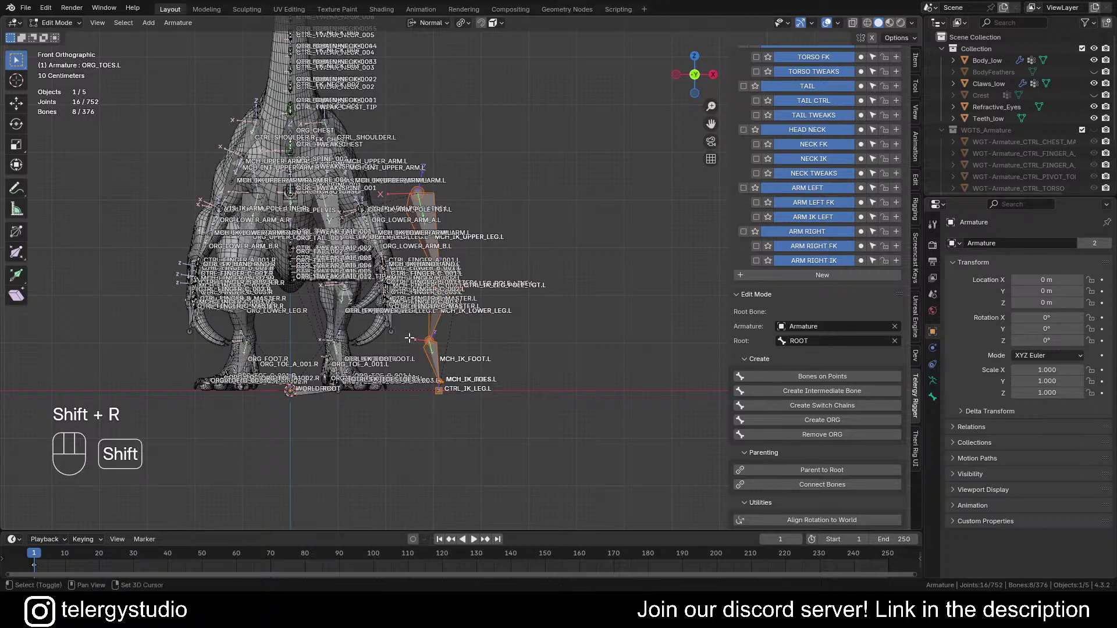
pyautogui.hotkey('shift', 'r')
pyautogui.keyDown('shift'); pyautogui.moveTo(409, 338); pyautogui.dragTo(445, 333, button='middle'); pyautogui.keyUp('shift')
pyautogui.press('Tab')
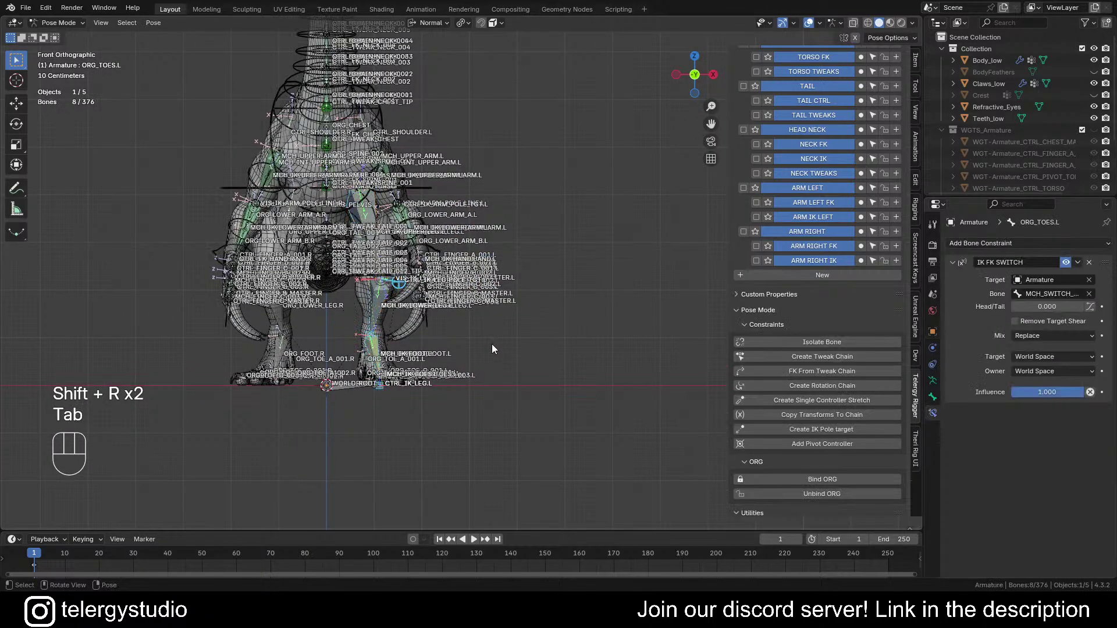
# Step: Test the left leg's IK by moving CTRL_IK_LEG.L forward and up in side view, and clear its location
pyautogui.scroll(6, 398, 319)
pyautogui.moveTo(433, 372); pyautogui.dragTo(609, 381, button='middle')
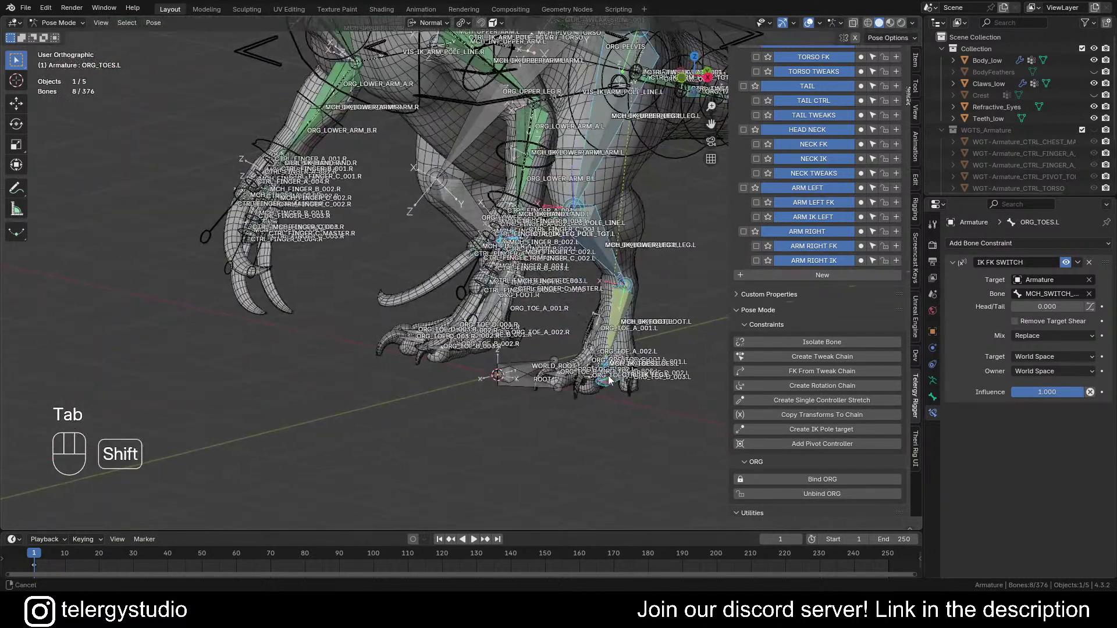
pyautogui.scroll(5, 444, 406)
pyautogui.click(444, 406)
pyautogui.scroll(-5, 444, 406)
pyautogui.moveTo(444, 407); pyautogui.dragTo(553, 429, button='middle')
pyautogui.press('g')
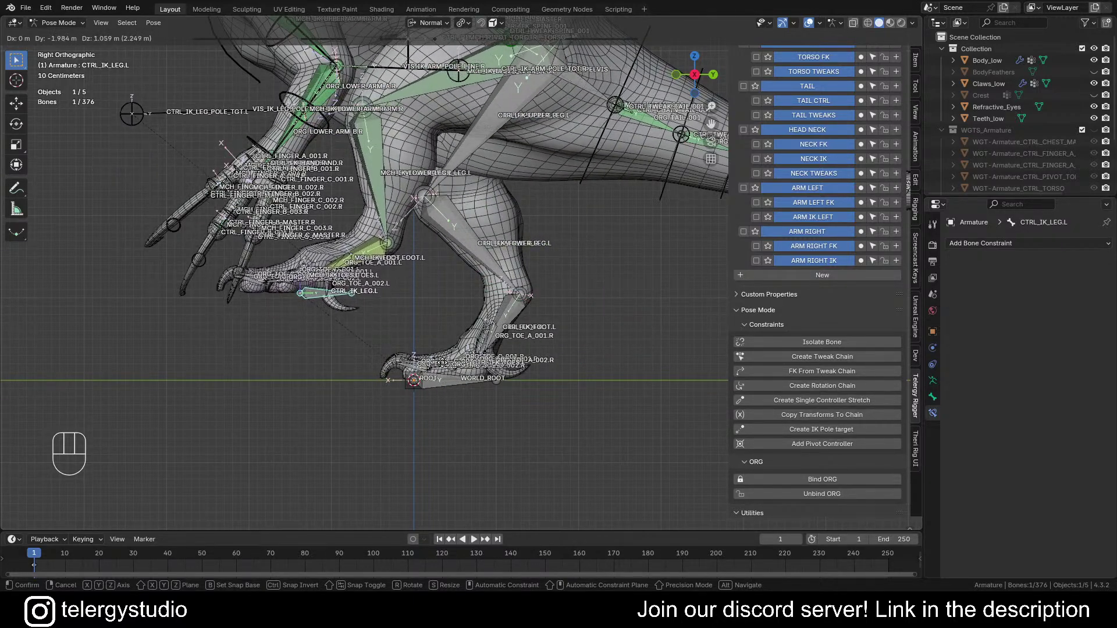
pyautogui.click(425, 379)
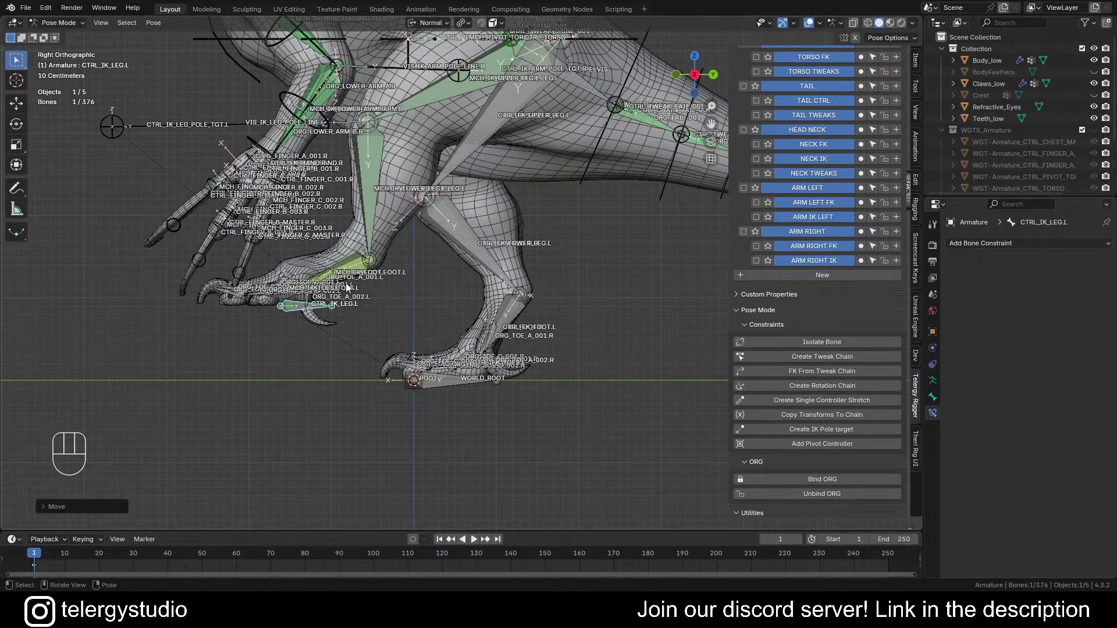
pyautogui.scroll(8, 347, 285)
pyautogui.moveTo(500, 306); pyautogui.dragTo(420, 411, button='middle')
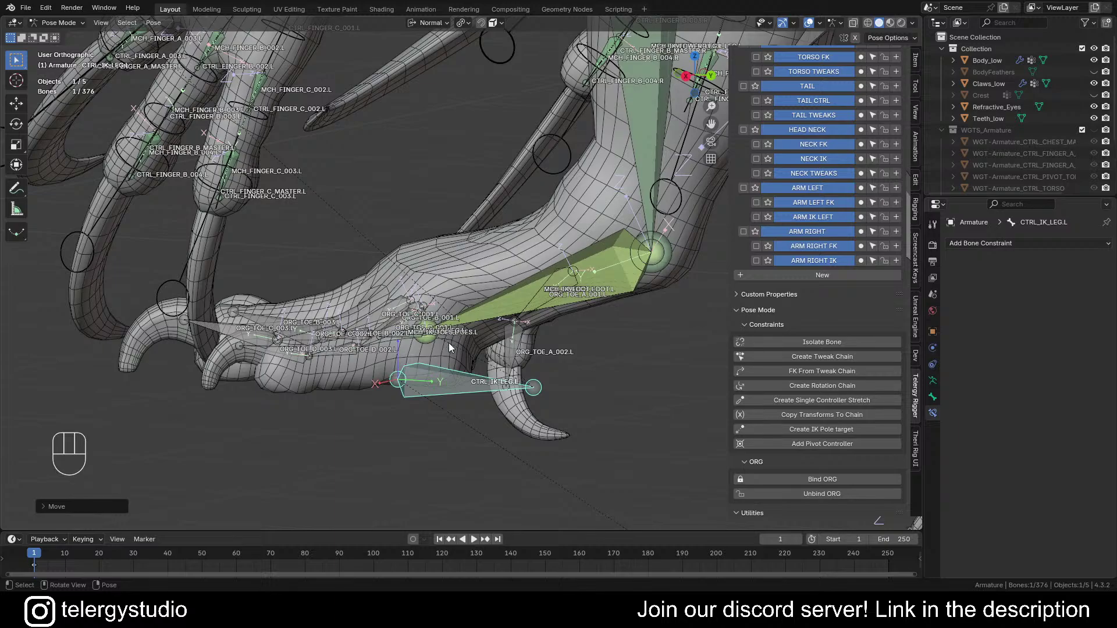
pyautogui.scroll(-4, 442, 314)
pyautogui.keyDown('shift'); pyautogui.moveTo(459, 312); pyautogui.dragTo(564, 307, button='middle'); pyautogui.keyUp('shift')
pyautogui.scroll(-2, 543, 337)
pyautogui.hotkey('alt', 'g')
# Step: Select all MCH_IK bones by name and hide every other bone in Pose Mode
pyautogui.scroll(-3, 557, 330)
pyautogui.scroll(5, 564, 308)
pyautogui.moveTo(553, 362); pyautogui.dragTo(611, 403, button='middle')
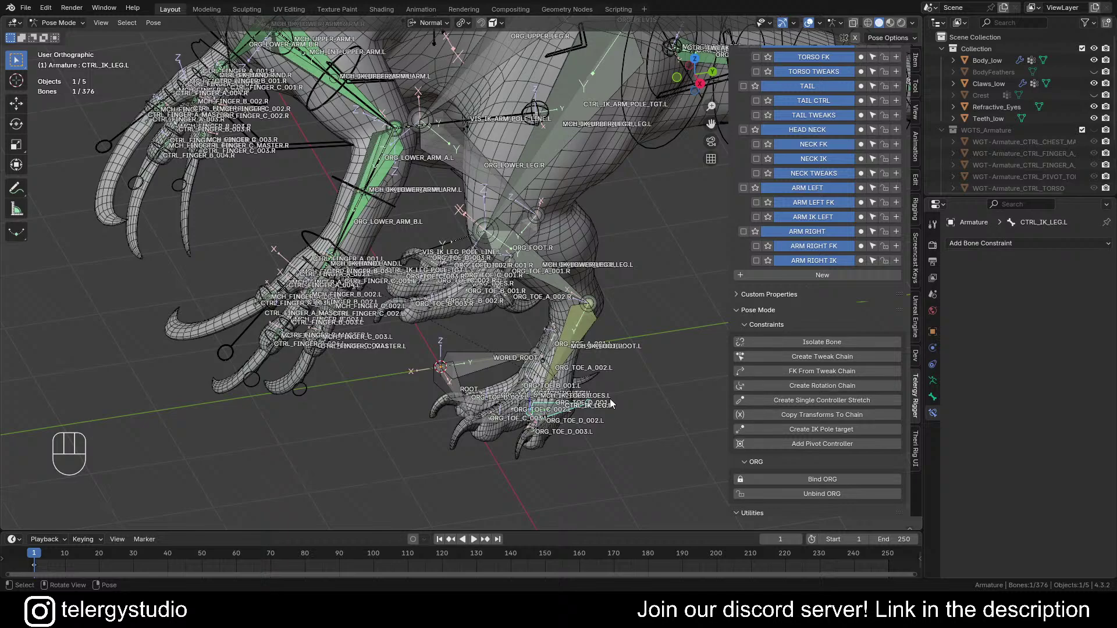
pyautogui.hotkey('ctrl', 'f')
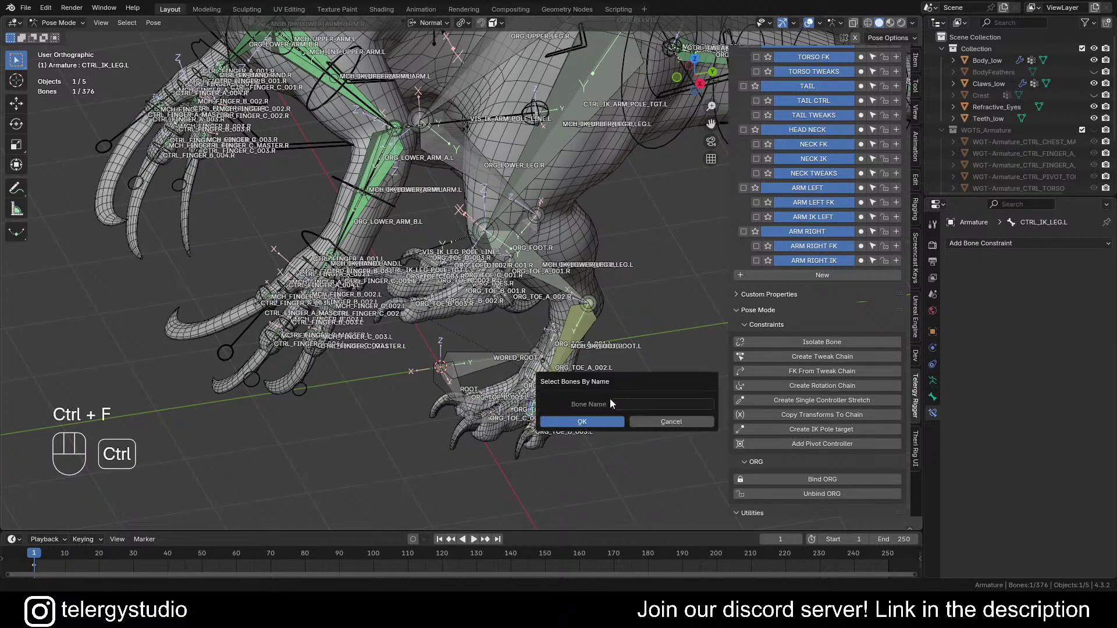
pyautogui.click(644, 407)
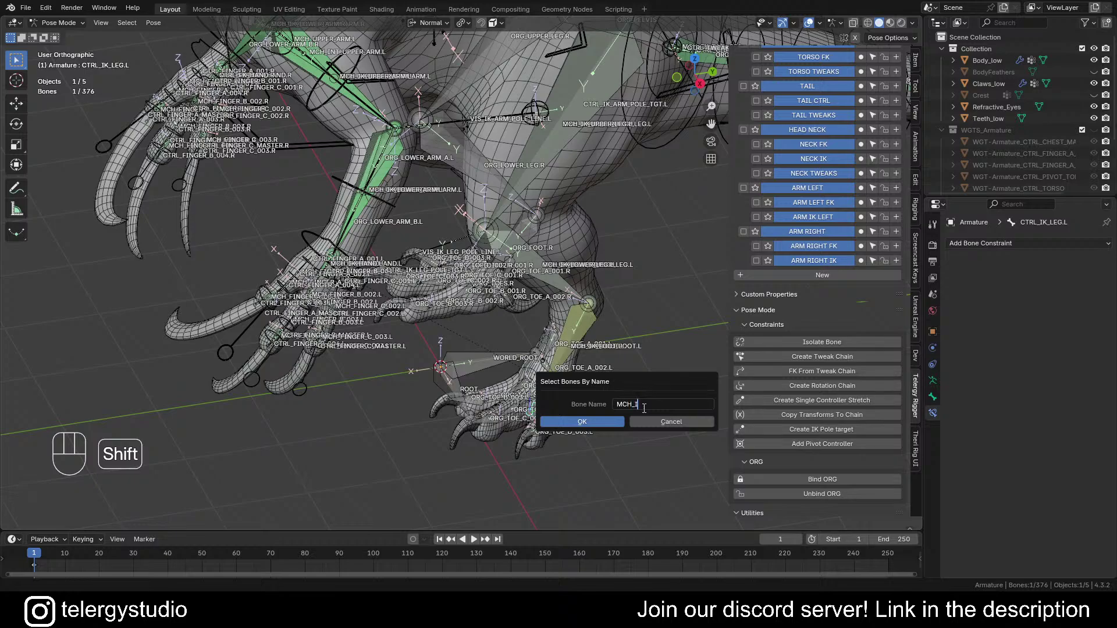
pyautogui.press('Return')
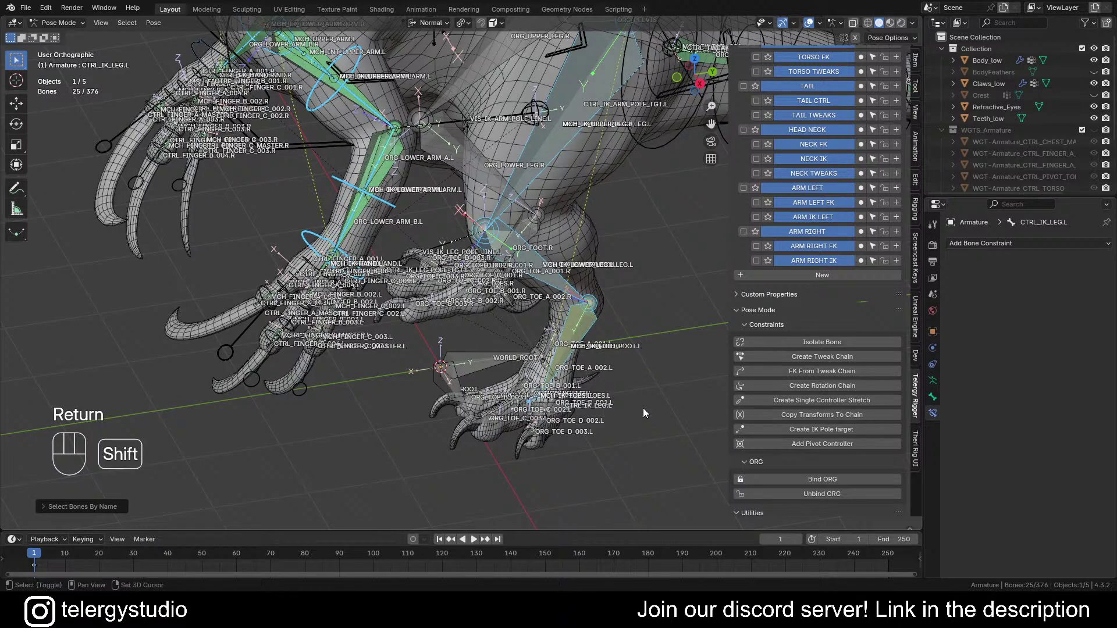
pyautogui.hotkey('shift', 'h')
pyautogui.scroll(3, 586, 407)
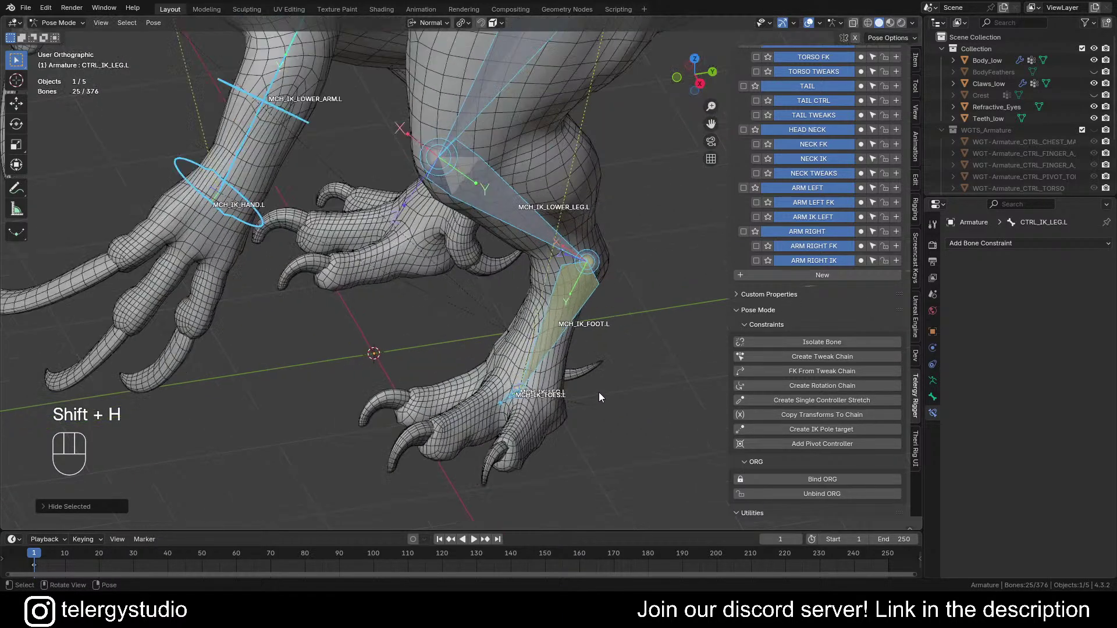
# Step: Select all the isolated MCH_IK bones, enter Edit Mode and hide the unselected bones there as well
pyautogui.click(616, 386)
pyautogui.moveTo(501, 396); pyautogui.dragTo(478, 396, button='middle')
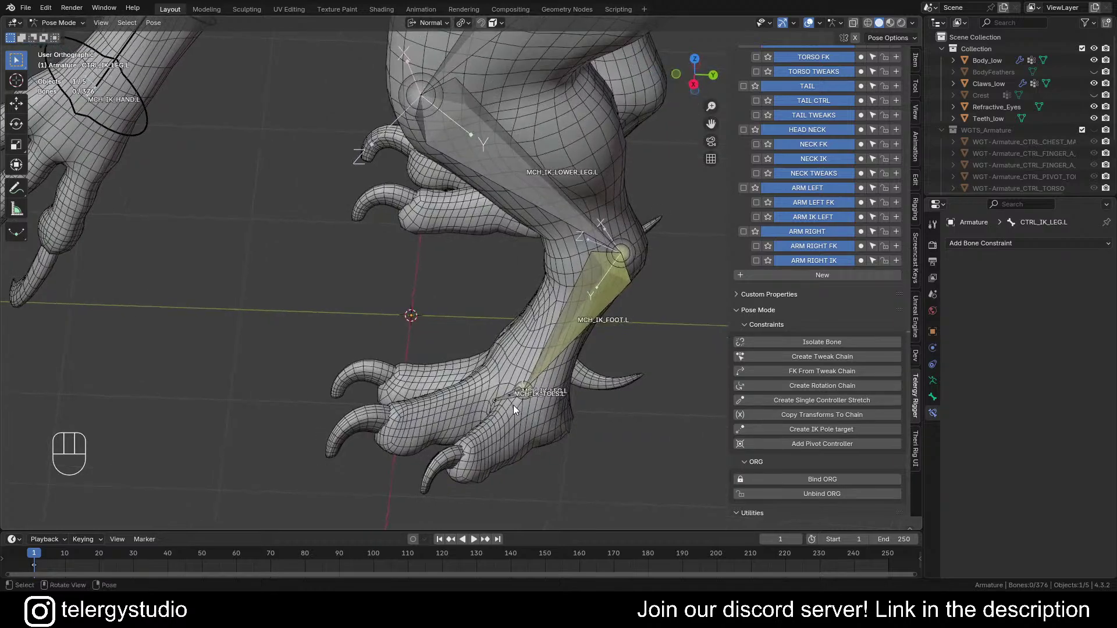
pyautogui.scroll(6, 513, 405)
pyautogui.moveTo(533, 368); pyautogui.dragTo(520, 344, button='middle')
pyautogui.scroll(-3, 543, 344)
pyautogui.scroll(-2, 520, 343)
pyautogui.scroll(-2, 523, 342)
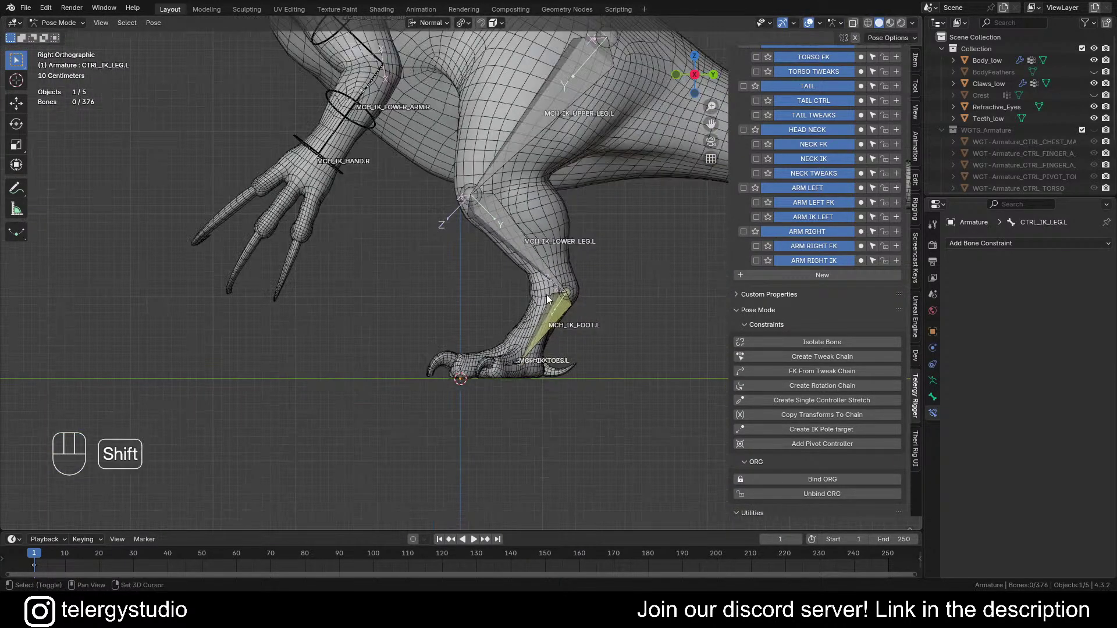
pyautogui.keyDown('shift'); pyautogui.moveTo(547, 295); pyautogui.dragTo(509, 383, button='middle'); pyautogui.keyUp('shift')
pyautogui.press('a')
pyautogui.scroll(-5, 523, 295)
pyautogui.keyDown('shift'); pyautogui.moveTo(537, 292); pyautogui.dragTo(521, 295, button='middle'); pyautogui.keyUp('shift')
pyautogui.press('Tab')
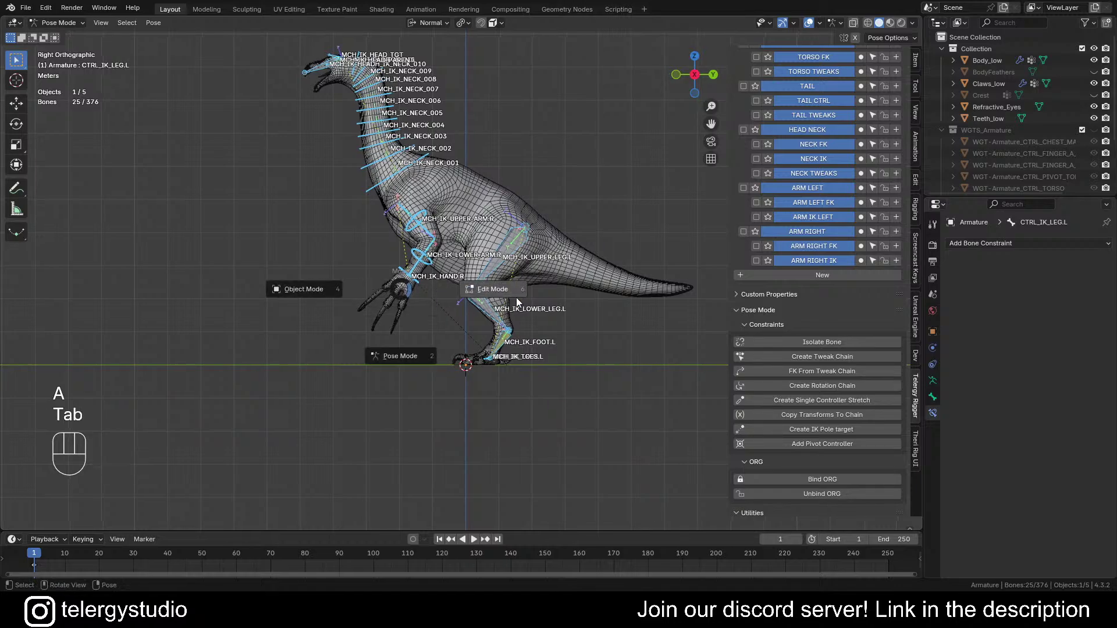
pyautogui.hotkey('shift', 'h')
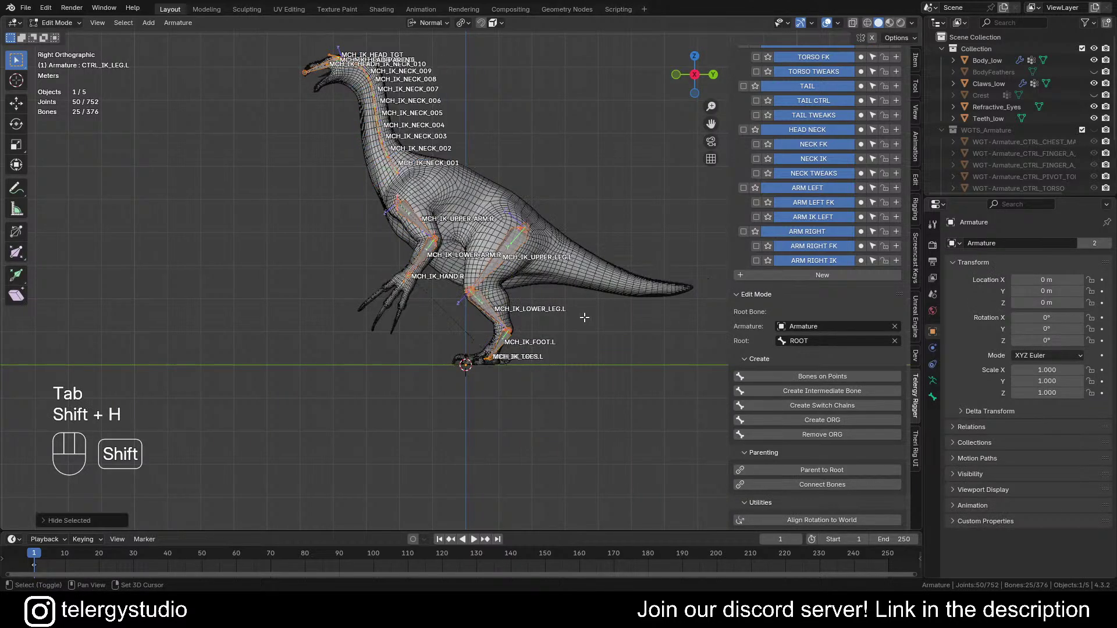
# Step: Examine in side view how the foot, toe and leg IK bones meet inside the left foot
pyautogui.scroll(7, 584, 315)
pyautogui.click(593, 324)
pyautogui.keyDown('shift'); pyautogui.moveTo(558, 354); pyautogui.dragTo(576, 334, button='middle'); pyautogui.keyUp('shift')
pyautogui.scroll(8, 577, 335)
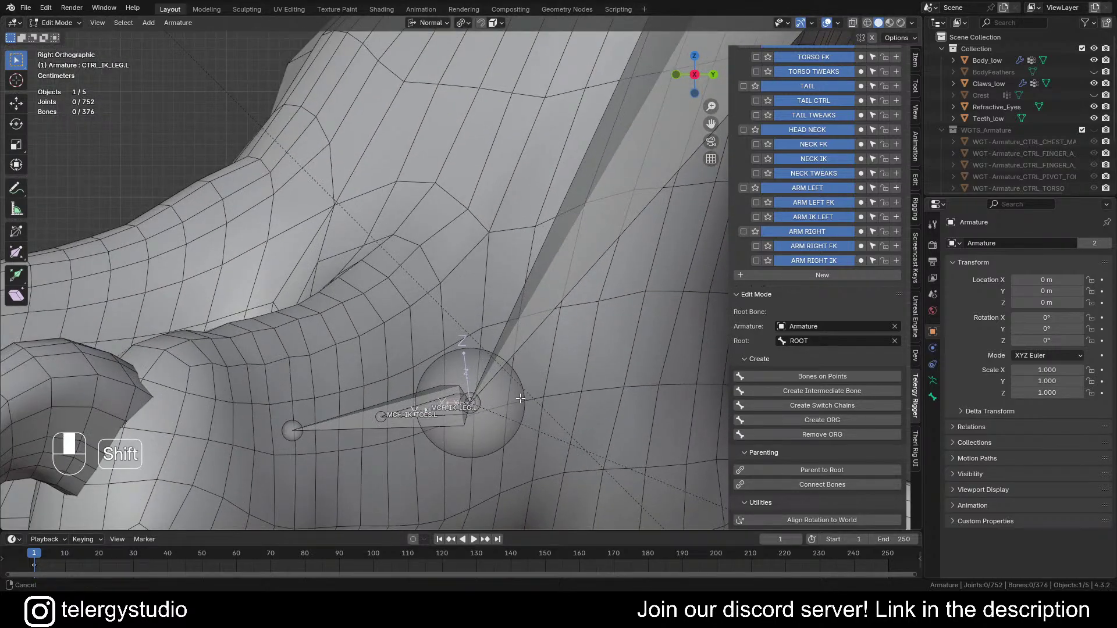
pyautogui.keyDown('shift'); pyautogui.moveTo(513, 389); pyautogui.dragTo(486, 273, button='middle'); pyautogui.keyUp('shift')
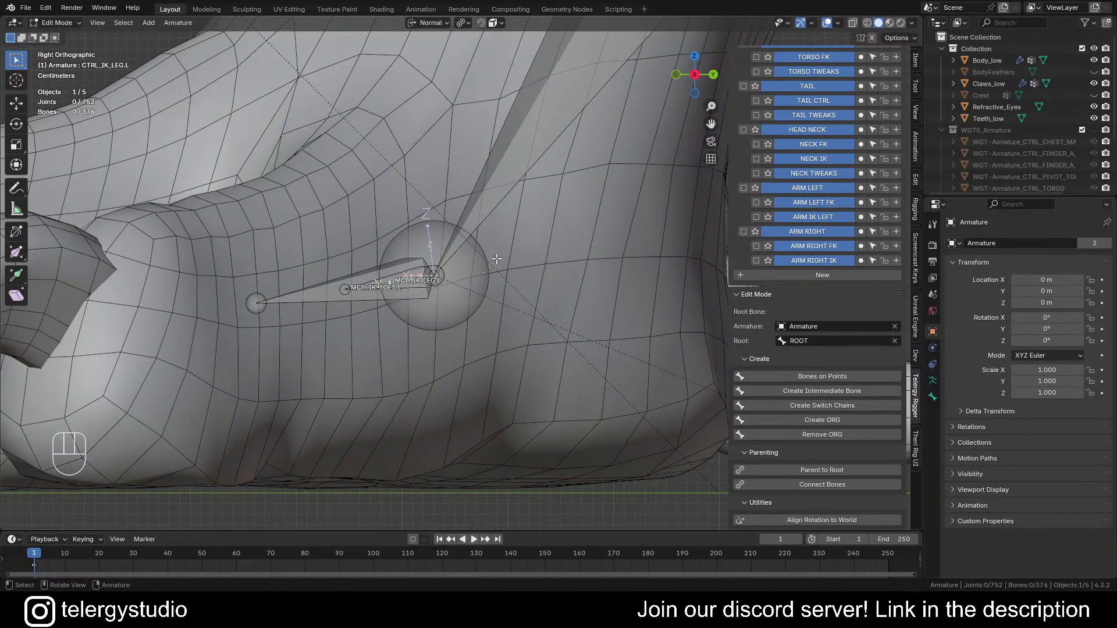
pyautogui.scroll(-5, 474, 241)
pyautogui.keyDown('shift'); pyautogui.moveTo(454, 308); pyautogui.dragTo(504, 373, button='middle'); pyautogui.keyUp('shift')
pyautogui.scroll(-1, 177, 315)
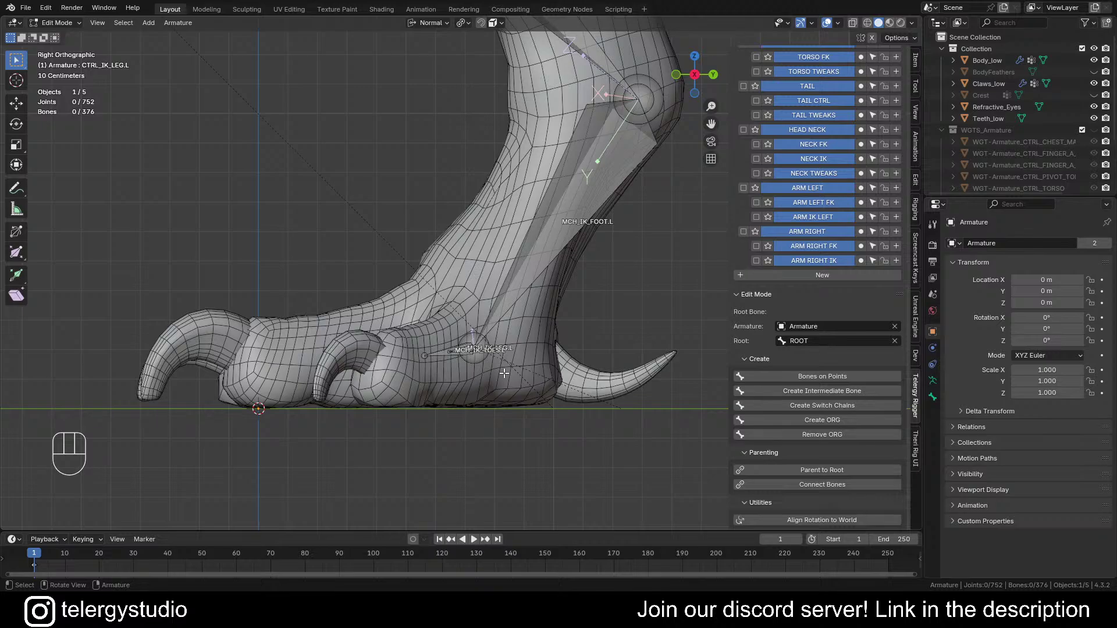
# Step: Duplicate MCH_IK_TOES.L in place and switch the direction of the copy
pyautogui.keyDown('shift'); pyautogui.moveTo(498, 361); pyautogui.dragTo(585, 473, button='middle'); pyautogui.keyUp('shift')
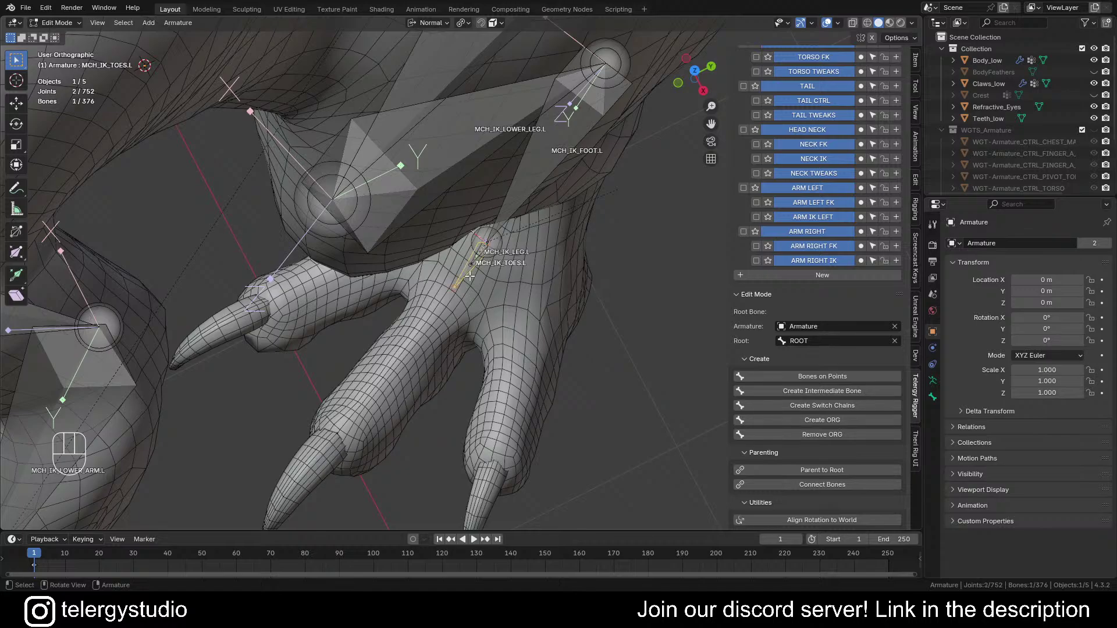
pyautogui.scroll(5, 470, 276)
pyautogui.scroll(-4, 510, 276)
pyautogui.moveTo(567, 281); pyautogui.dragTo(530, 166, button='middle')
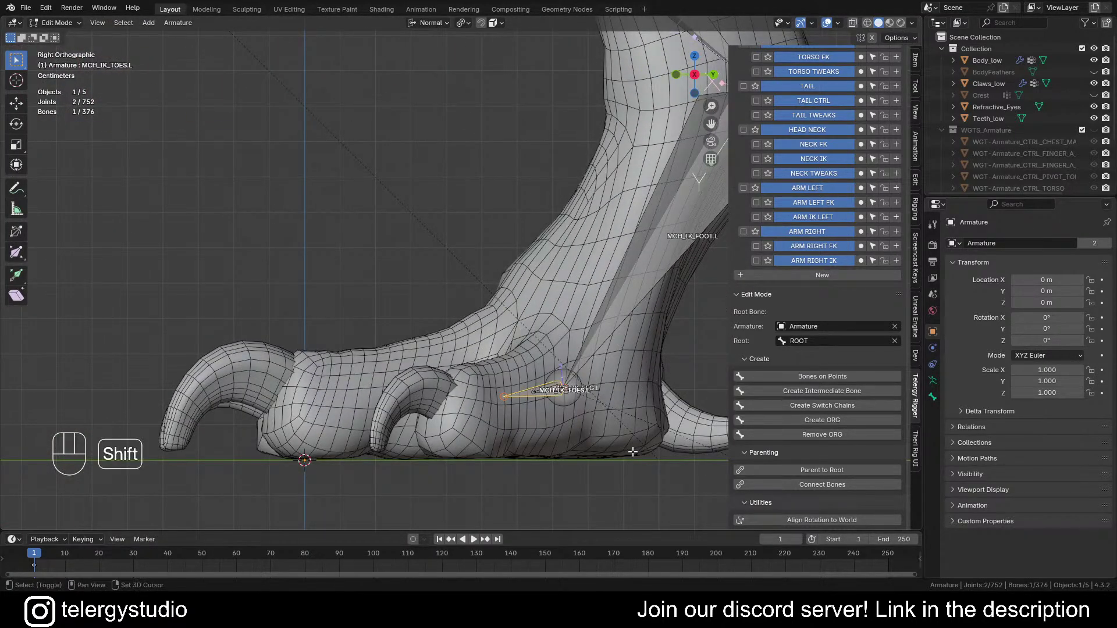
pyautogui.hotkey('shift', 'd')
pyautogui.rightClick(630, 414)
pyautogui.hotkey('alt', 'f')
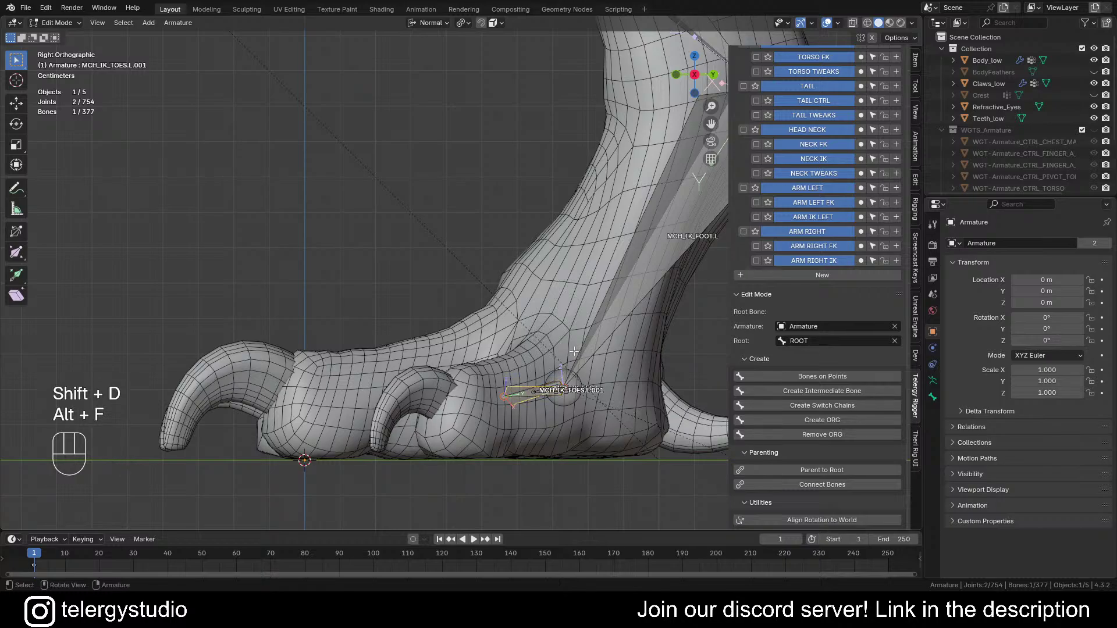
# Step: Recalculate the roll of the reversed toe bone copy
pyautogui.scroll(2, 553, 353)
pyautogui.keyDown('shift'); pyautogui.moveTo(605, 393); pyautogui.dragTo(465, 316, button='middle'); pyautogui.keyUp('shift')
pyautogui.scroll(1, 371, 293)
pyautogui.moveTo(371, 294); pyautogui.dragTo(333, 304, button='middle')
pyautogui.hotkey('shift', 'n')
pyautogui.click(394, 312)
# Step: Tilt the reversed toe bone downward about its local X axis and scale it until its tip reaches the back of the heel
pyautogui.press('r')
pyautogui.press('x')
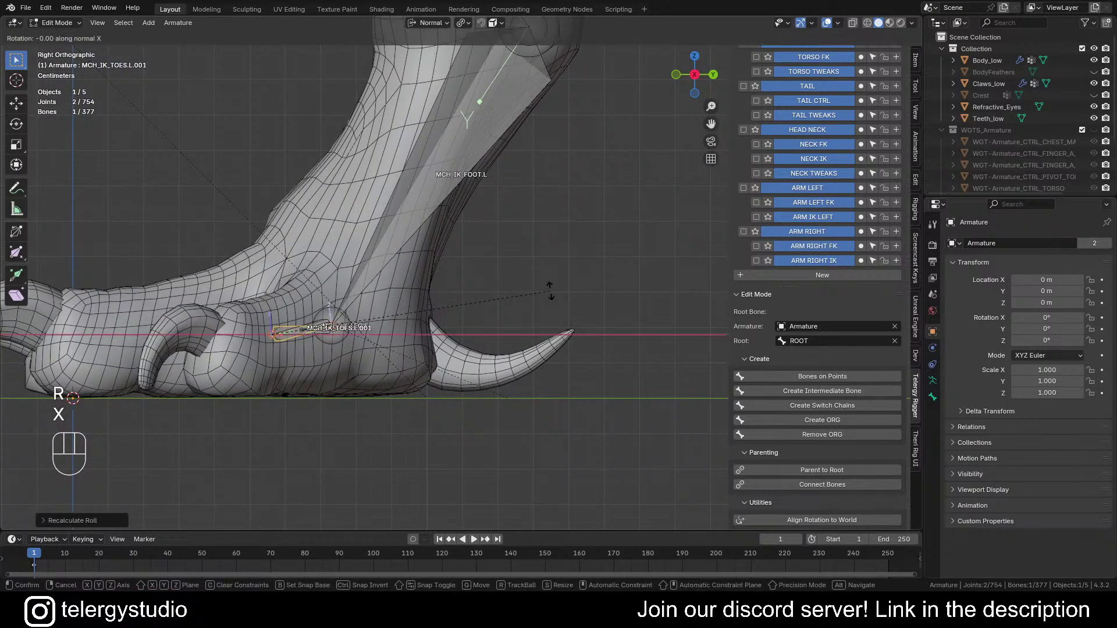
pyautogui.click(565, 421)
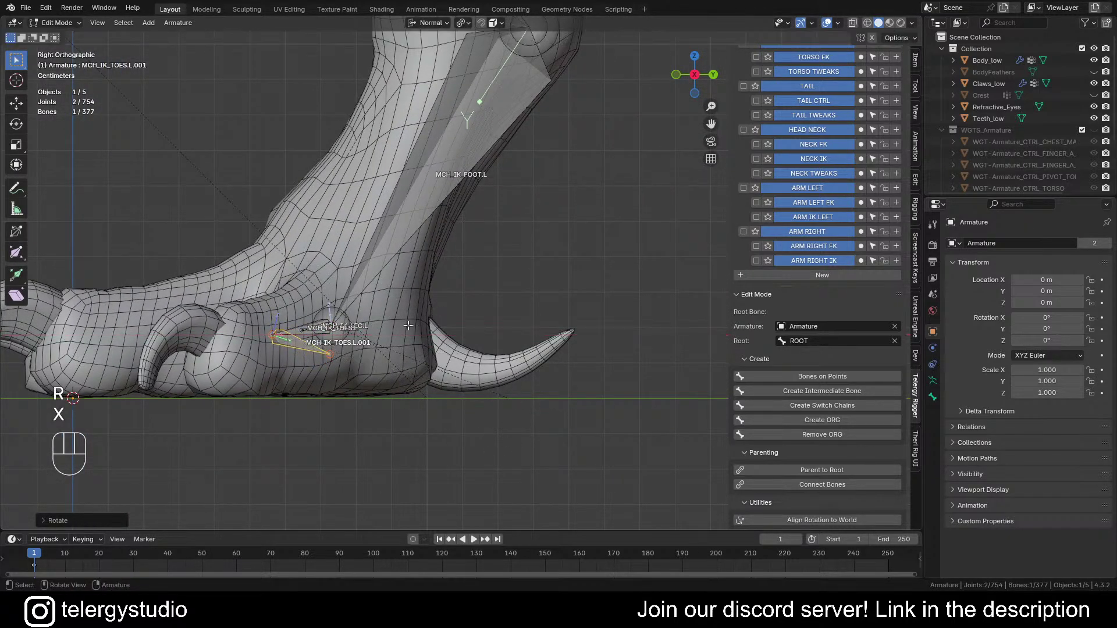
pyautogui.press('s')
pyautogui.click(567, 333)
pyautogui.moveTo(567, 333); pyautogui.dragTo(392, 184, button='middle')
pyautogui.scroll(4, 547, 334)
pyautogui.keyDown('shift'); pyautogui.moveTo(483, 337); pyautogui.dragTo(562, 260, button='middle'); pyautogui.keyUp('shift')
pyautogui.press('s')
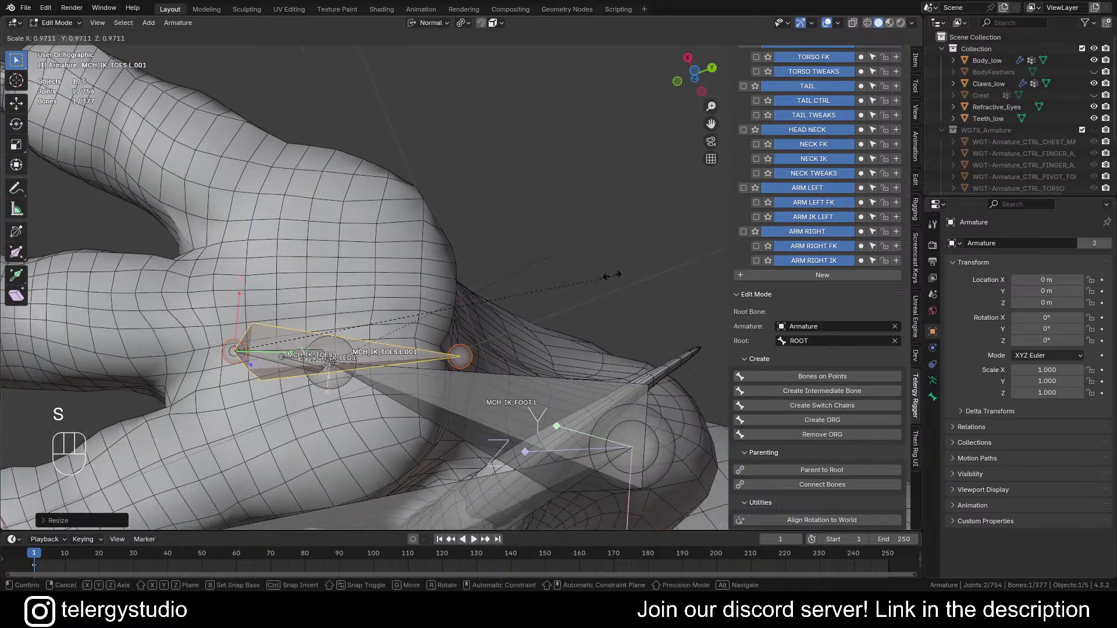
pyautogui.click(571, 266)
# Step: Rotate the reversed toe bone slightly further down about its local X axis so its tip meets the sole
pyautogui.scroll(-2, 441, 271)
pyautogui.moveTo(441, 270); pyautogui.dragTo(518, 309, button='middle')
pyautogui.press('r')
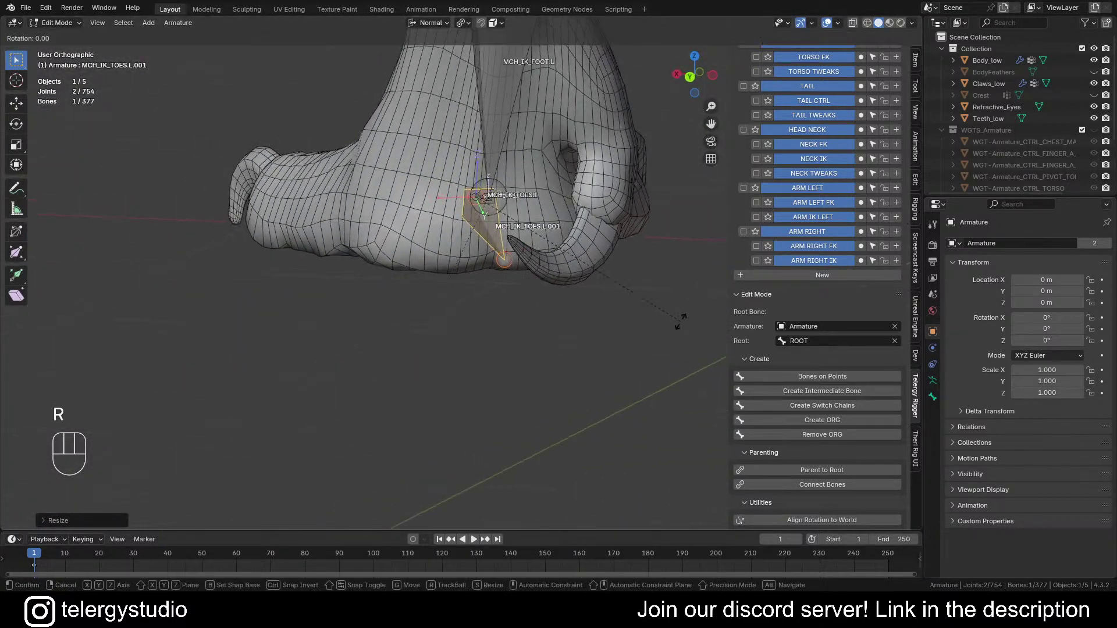
pyautogui.press('x')
pyautogui.click(667, 329)
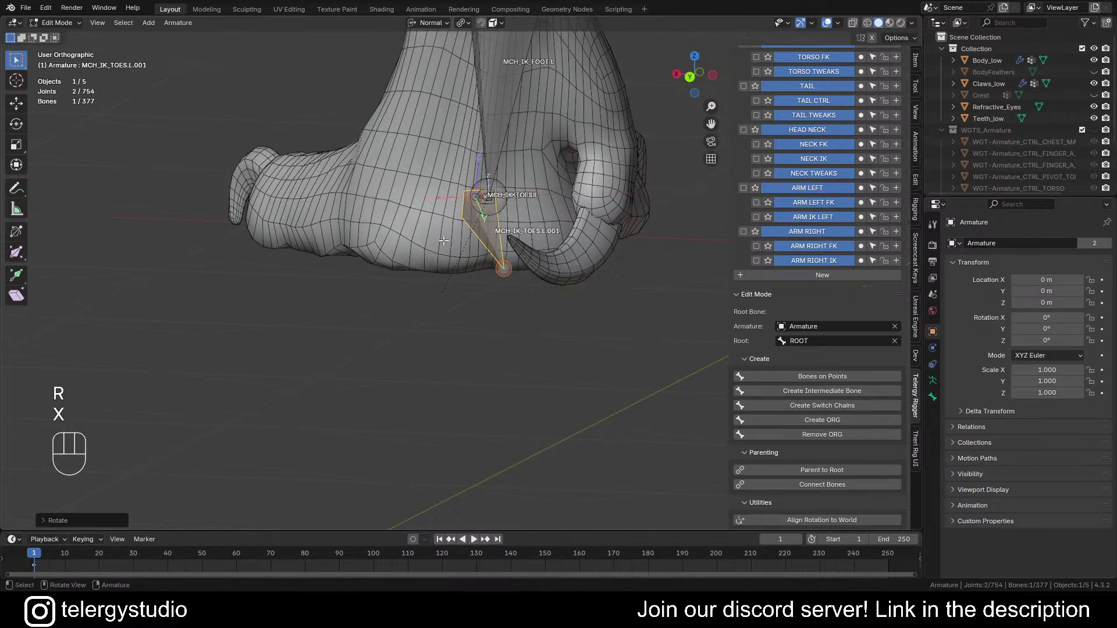
# Step: Snap the 3D cursor to the tip joint of the reversed toe bone at the heel
pyautogui.moveTo(667, 329); pyautogui.dragTo(568, 232, button='middle')
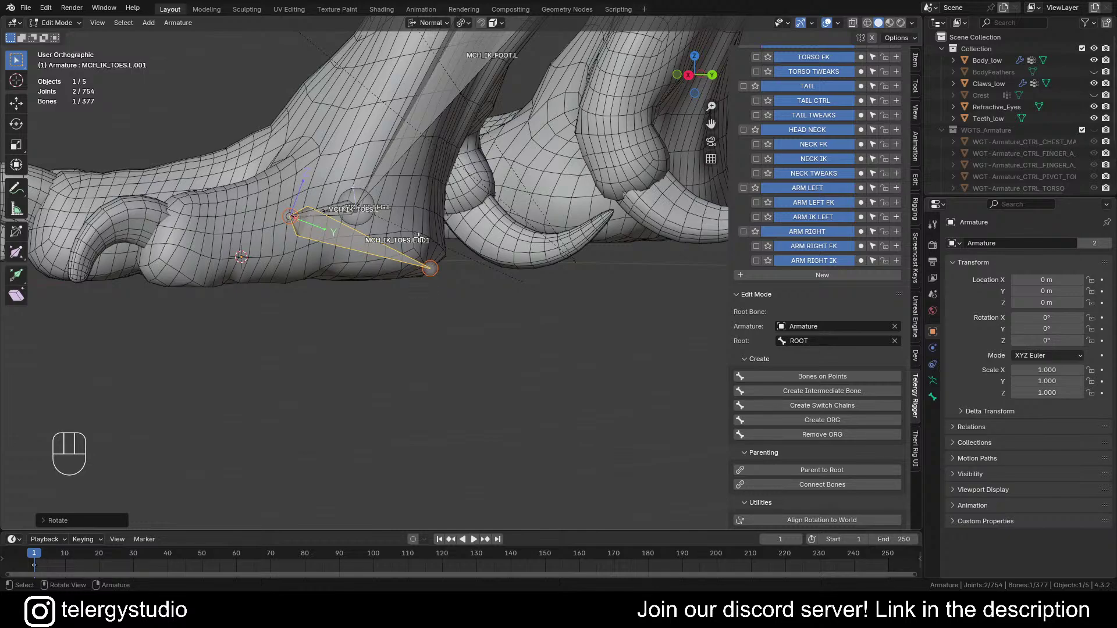
pyautogui.click(433, 266)
pyautogui.moveTo(433, 266); pyautogui.dragTo(407, 235, button='middle')
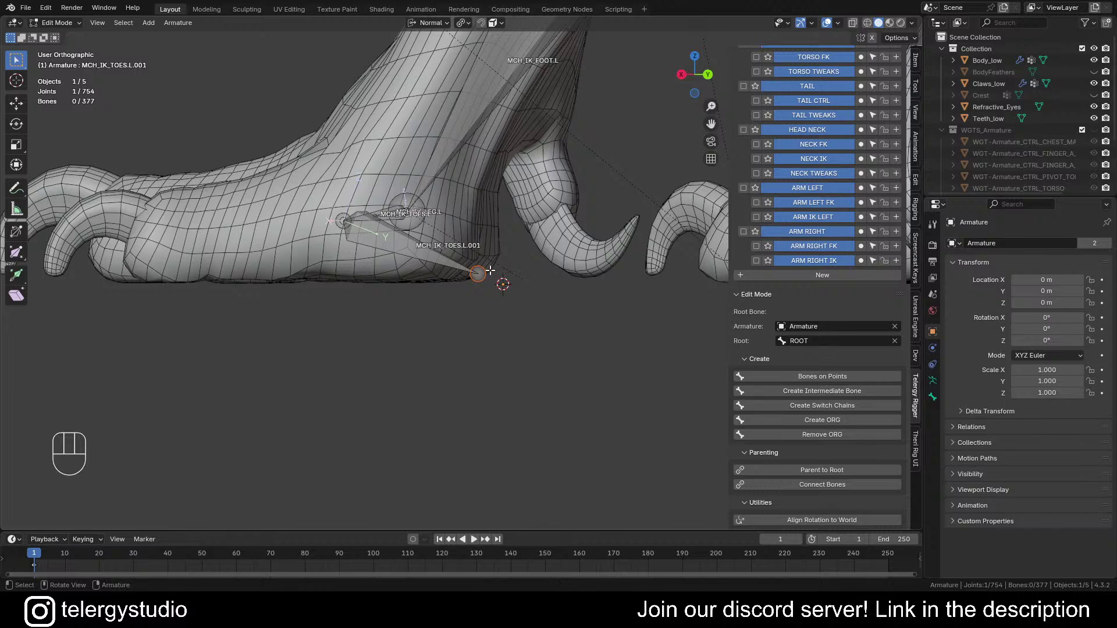
pyautogui.hotkey('shift', 's')
pyautogui.click(491, 334)
pyautogui.hotkey('shift', 'a')
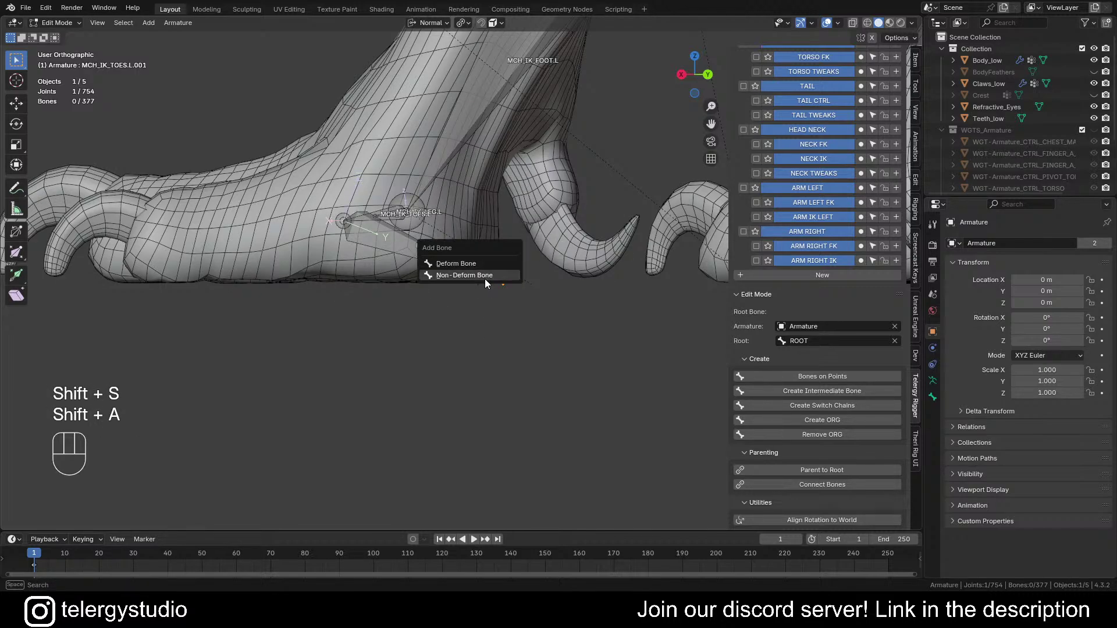
pyautogui.click(479, 278)
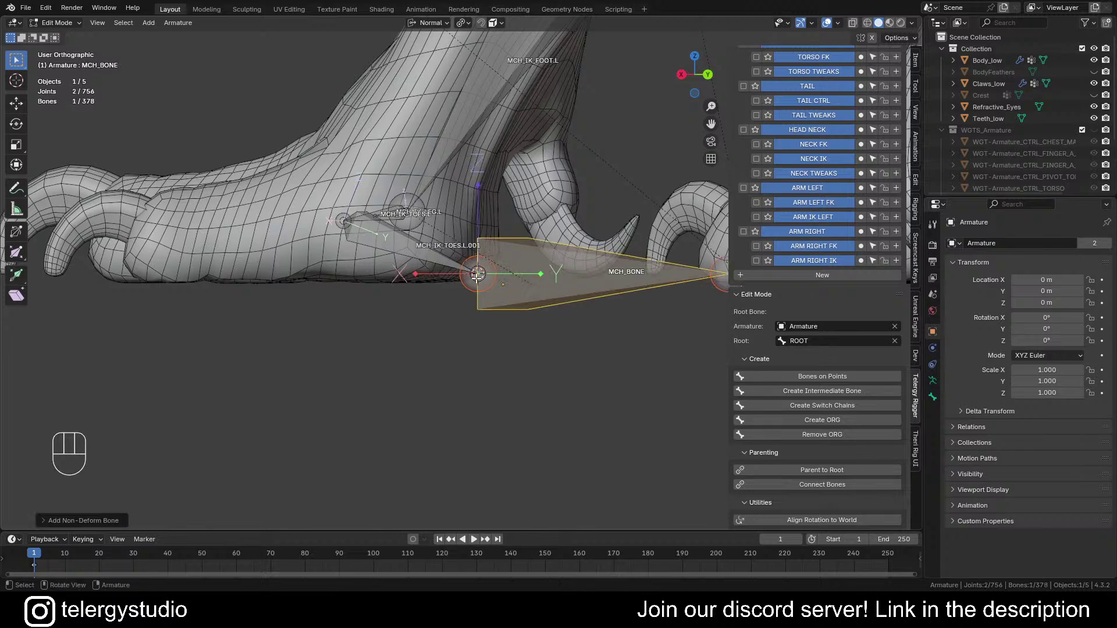
pyautogui.scroll(-2, 529, 280)
pyautogui.keyDown('shift'); pyautogui.moveTo(532, 280); pyautogui.dragTo(482, 356, button='middle'); pyautogui.keyUp('shift')
pyautogui.press('x')
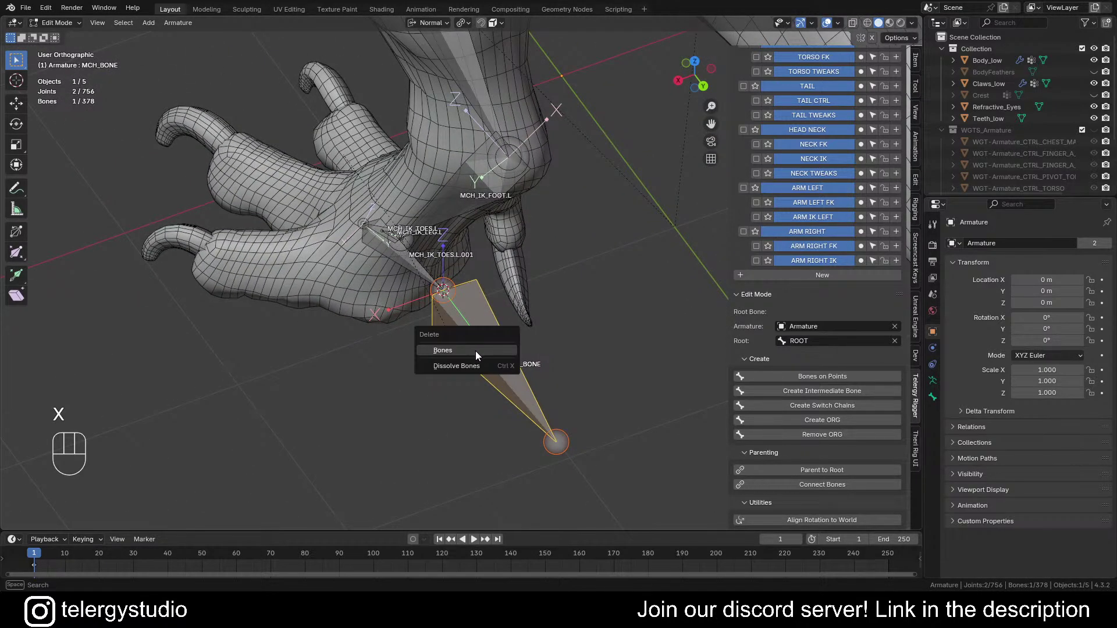
pyautogui.click(476, 351)
# Step: Duplicate the reversed toe bone and snap the copy to the 3D cursor at the heel
pyautogui.scroll(3, 435, 286)
pyautogui.click(399, 248)
pyautogui.keyDown('shift'); pyautogui.moveTo(481, 303); pyautogui.dragTo(489, 356, button='middle'); pyautogui.keyUp('shift')
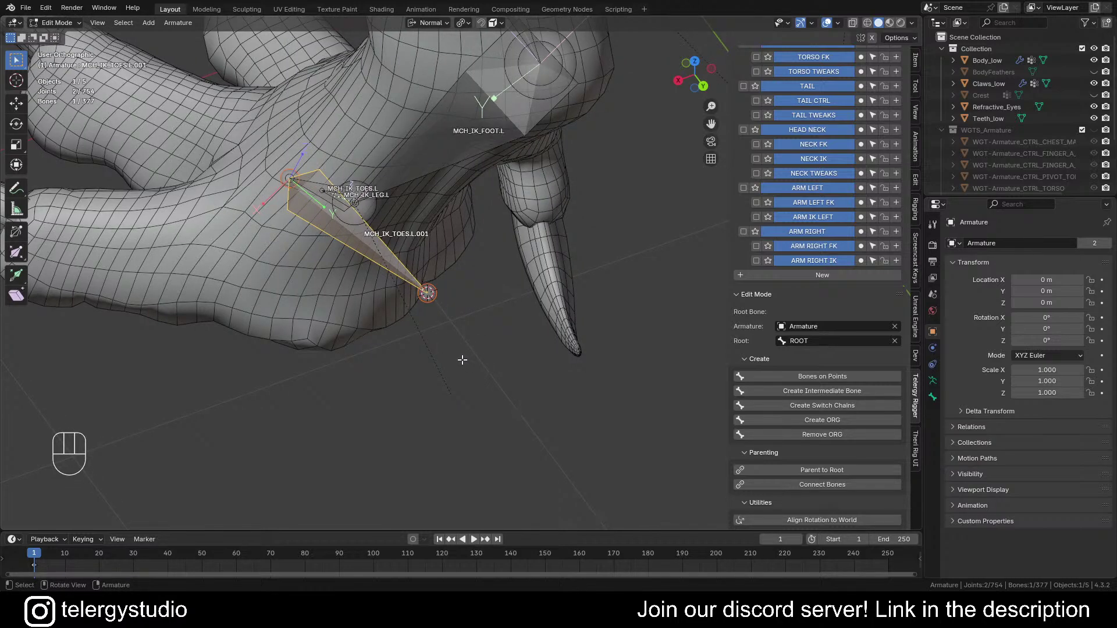
pyautogui.hotkey('shift', 'd')
pyautogui.hotkey('shift', 's')
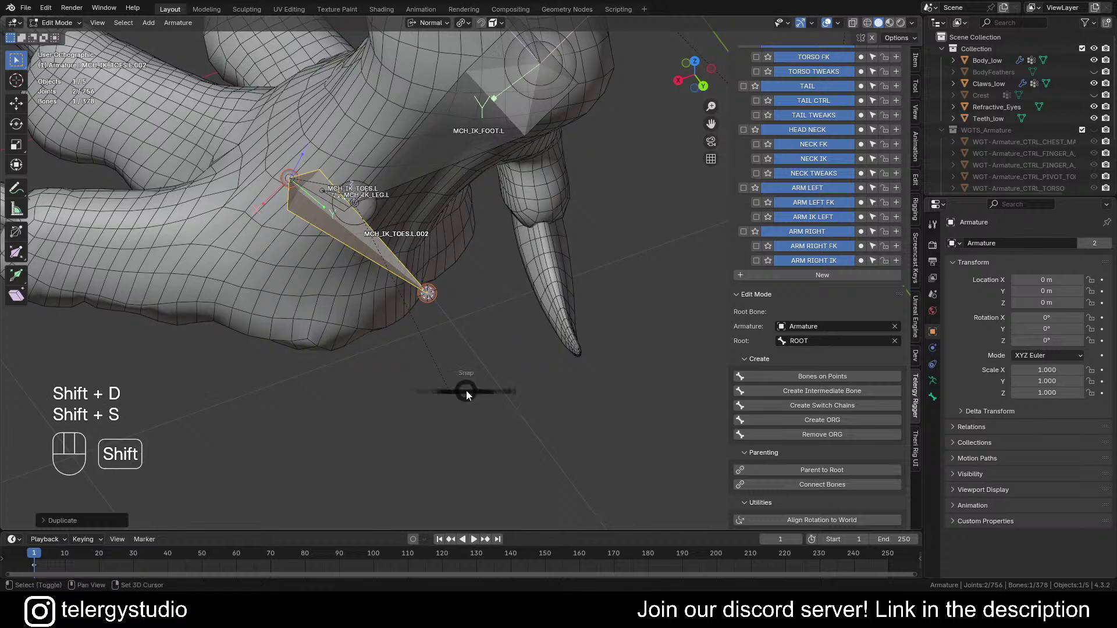
pyautogui.click(469, 326)
# Step: Rotate the heel bone copy about 93° around its local X axis so it points upward
pyautogui.scroll(1, 474, 369)
pyautogui.moveTo(477, 375); pyautogui.dragTo(563, 420, button='middle')
pyautogui.press('r')
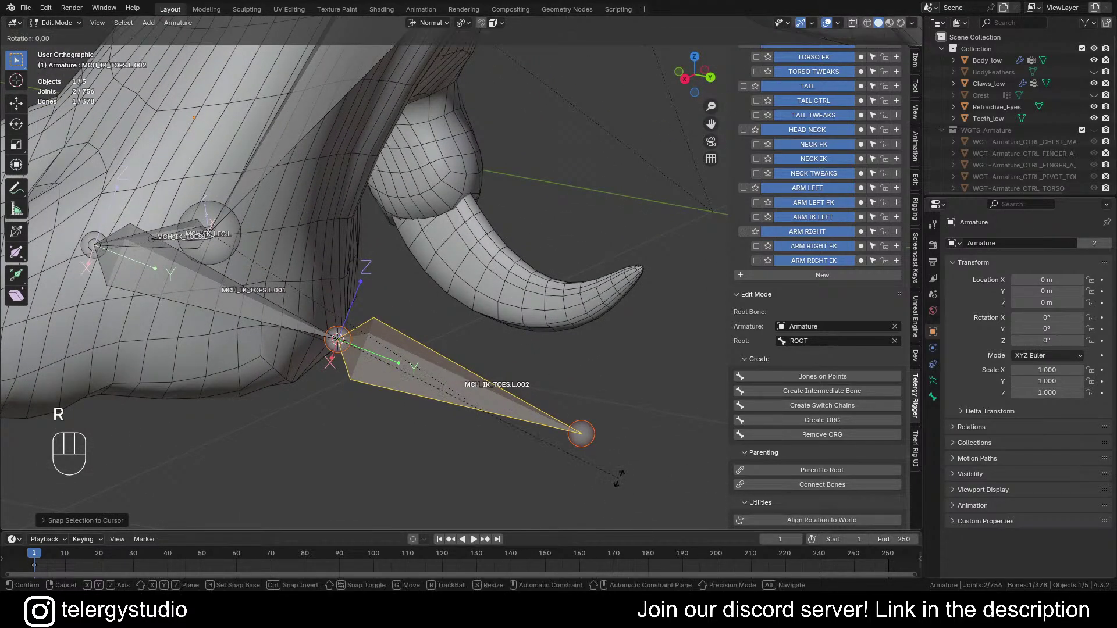
pyautogui.press('x')
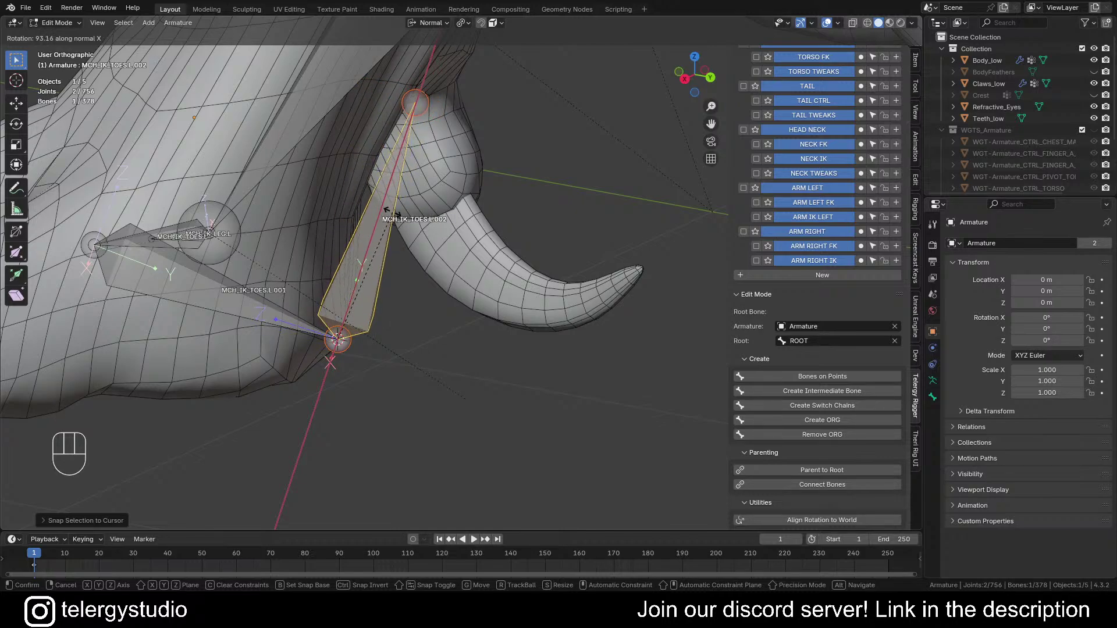
pyautogui.click(392, 213)
# Step: Scale the upright heel bone down to about 0.69 of its size
pyautogui.scroll(-5, 391, 213)
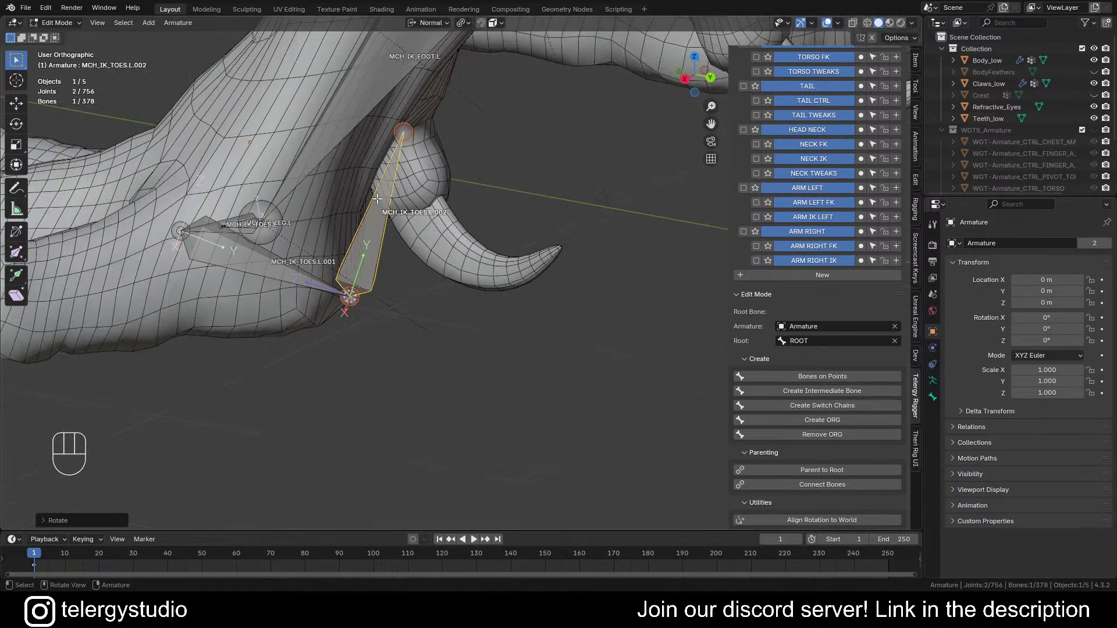
pyautogui.keyDown('shift'); pyautogui.moveTo(391, 213); pyautogui.dragTo(457, 244, button='middle'); pyautogui.keyUp('shift')
pyautogui.press('s')
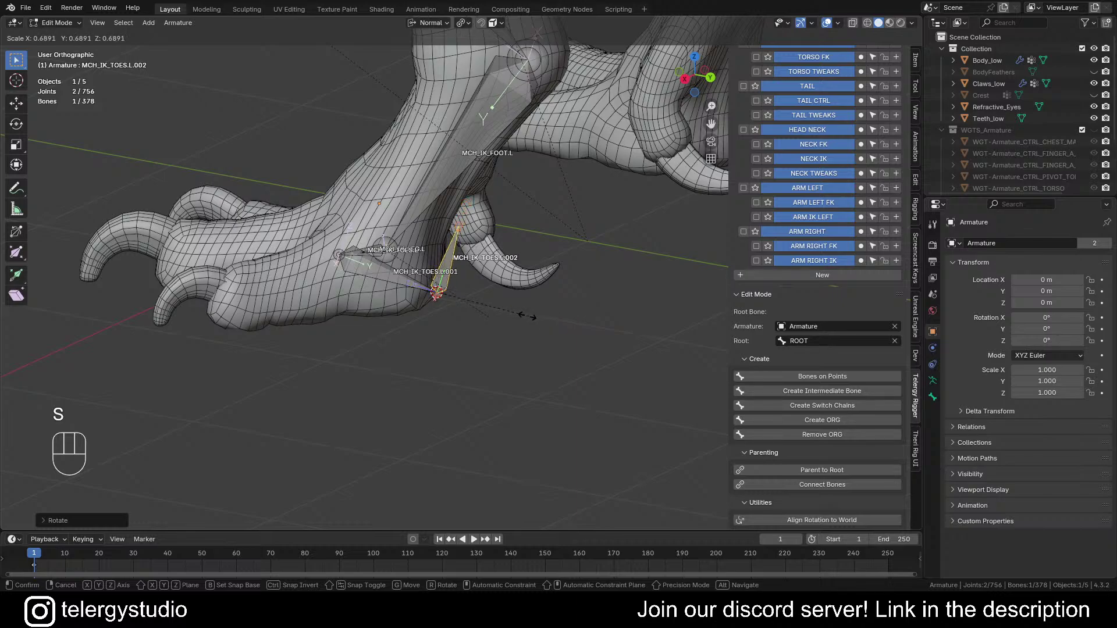
pyautogui.click(525, 316)
pyautogui.scroll(5, 412, 277)
pyautogui.scroll(-3, 518, 265)
pyautogui.scroll(-2, 508, 267)
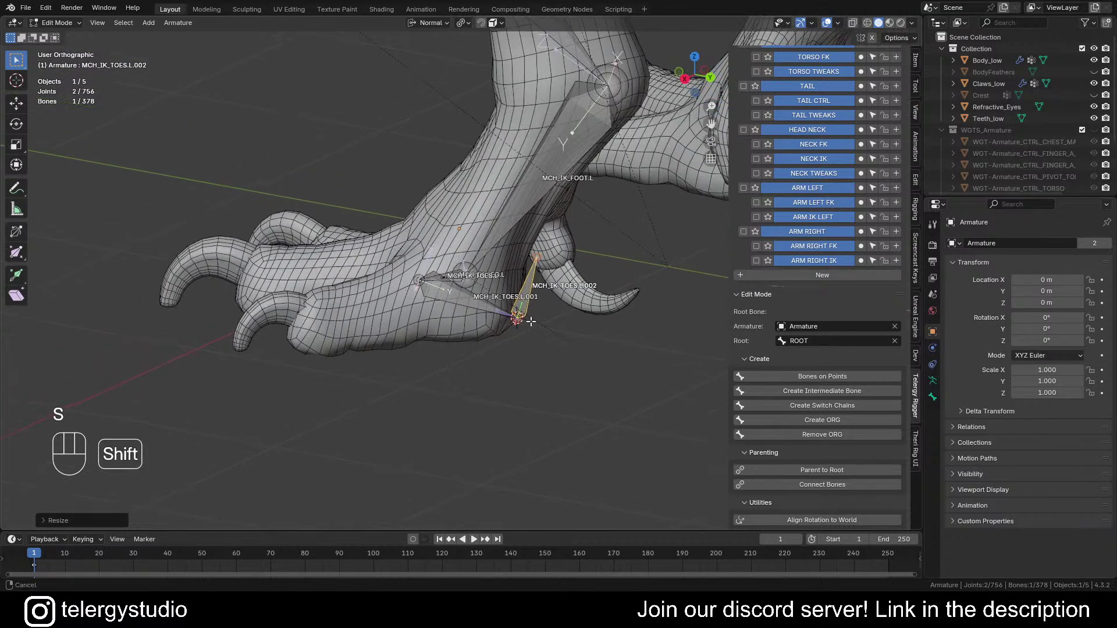
# Step: Rotate the heel bone a further 15° or so around its local X axis until it stands vertical
pyautogui.keyDown('shift'); pyautogui.moveTo(517, 305); pyautogui.dragTo(486, 318, button='middle'); pyautogui.keyUp('shift')
pyautogui.scroll(6, 557, 285)
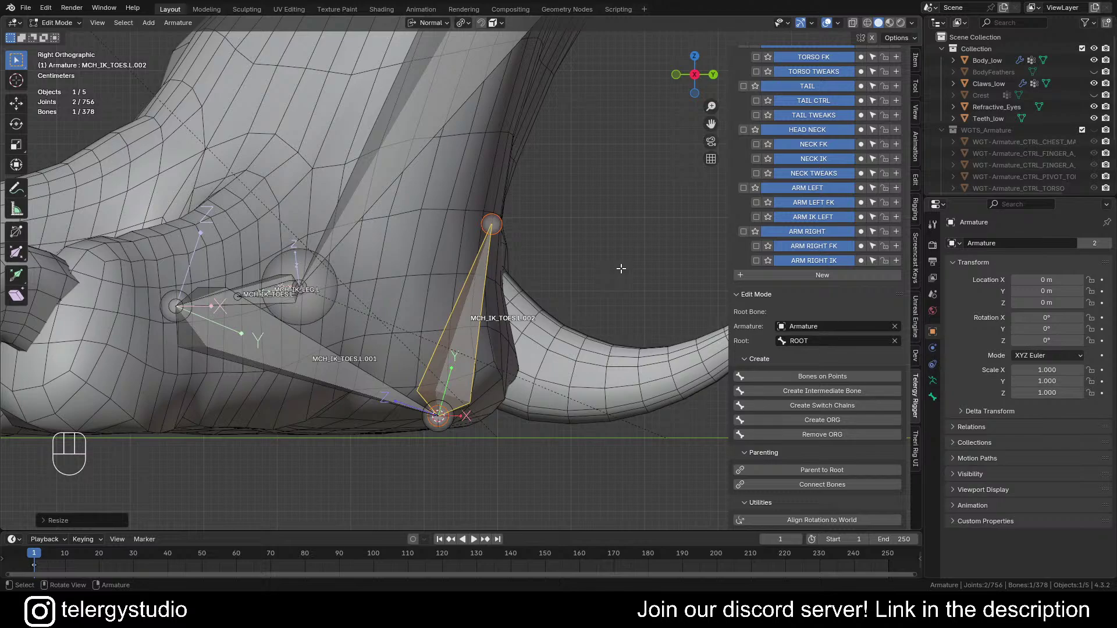
pyautogui.press('r')
pyautogui.press('x')
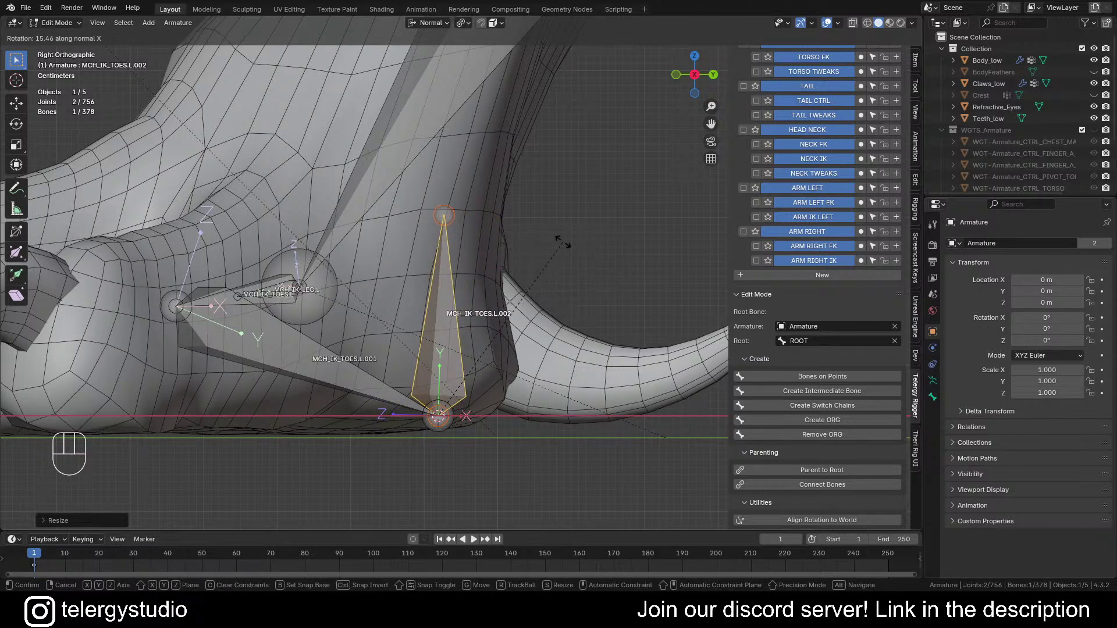
pyautogui.click(561, 243)
pyautogui.scroll(-4, 482, 246)
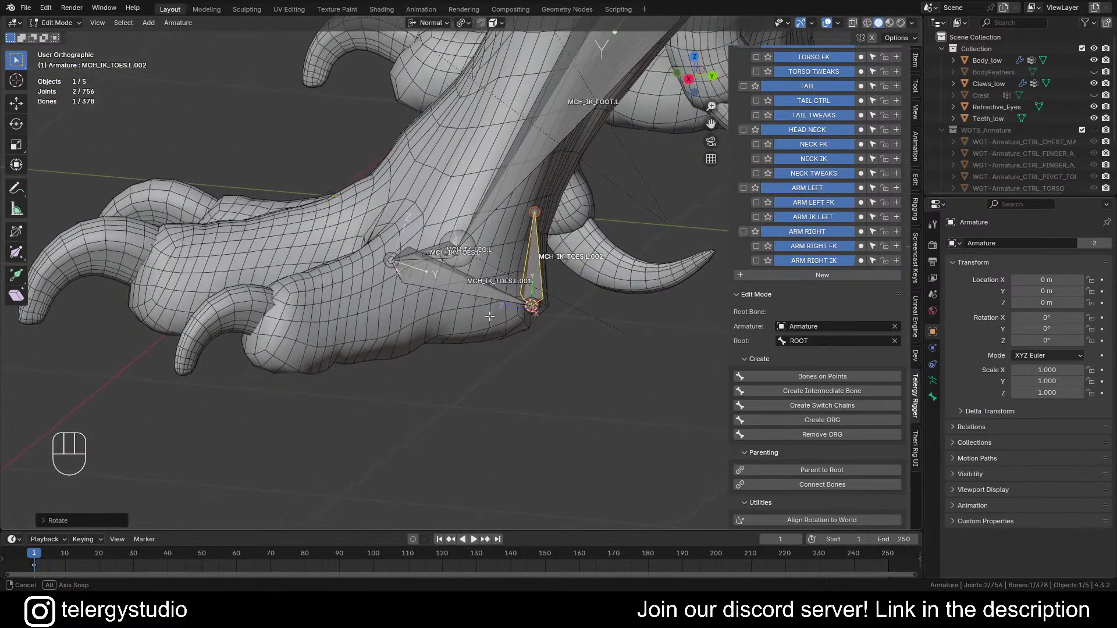
pyautogui.scroll(-5, 509, 265)
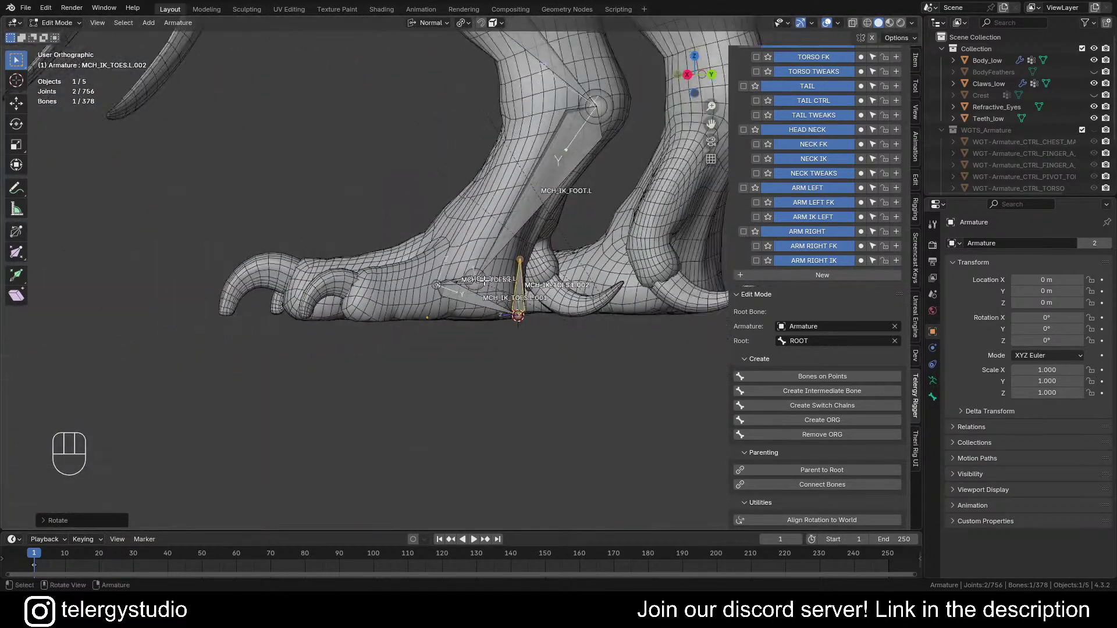
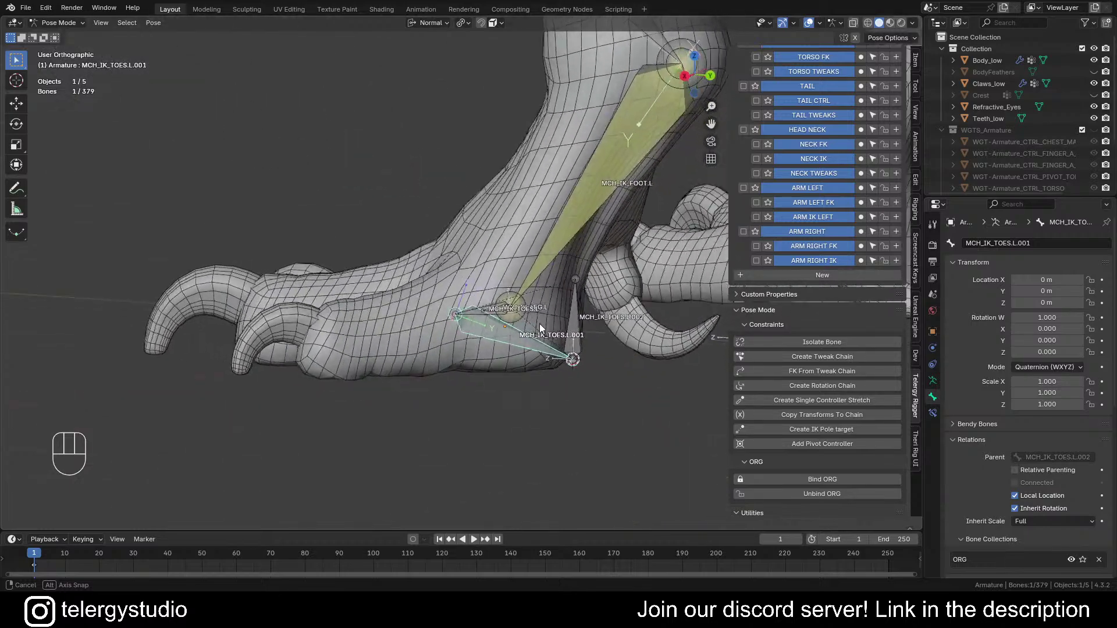
# Step: Rename the reversed toe bone MCH_IK_TOES.L.001 as MCH_IK_ROLL_TOES.L
pyautogui.scroll(4, 542, 334)
pyautogui.press('F2')
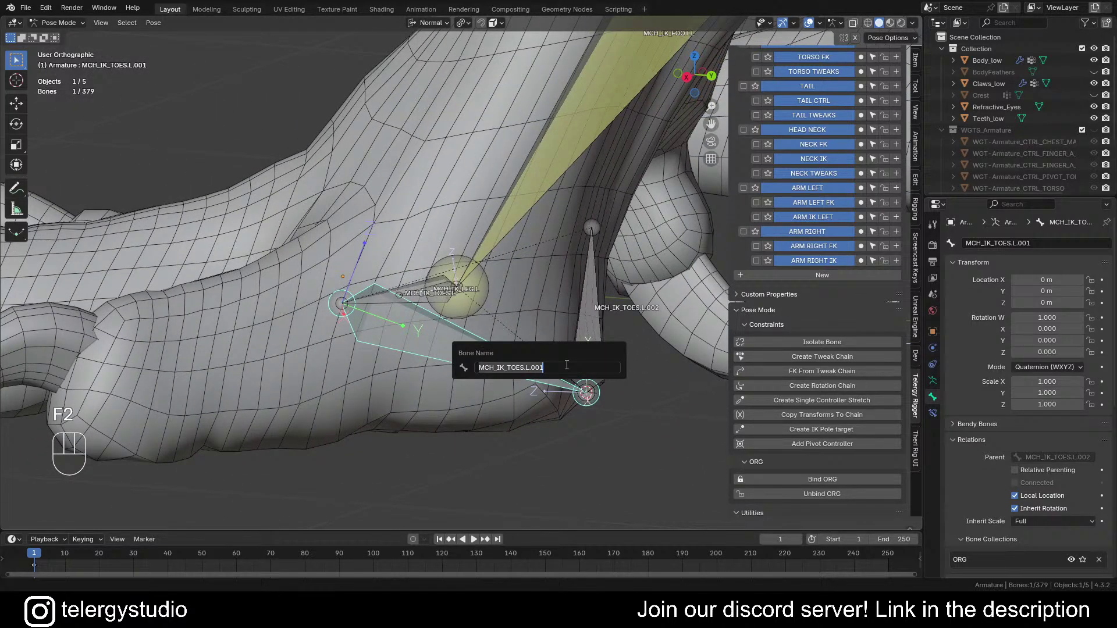
pyautogui.click(566, 365)
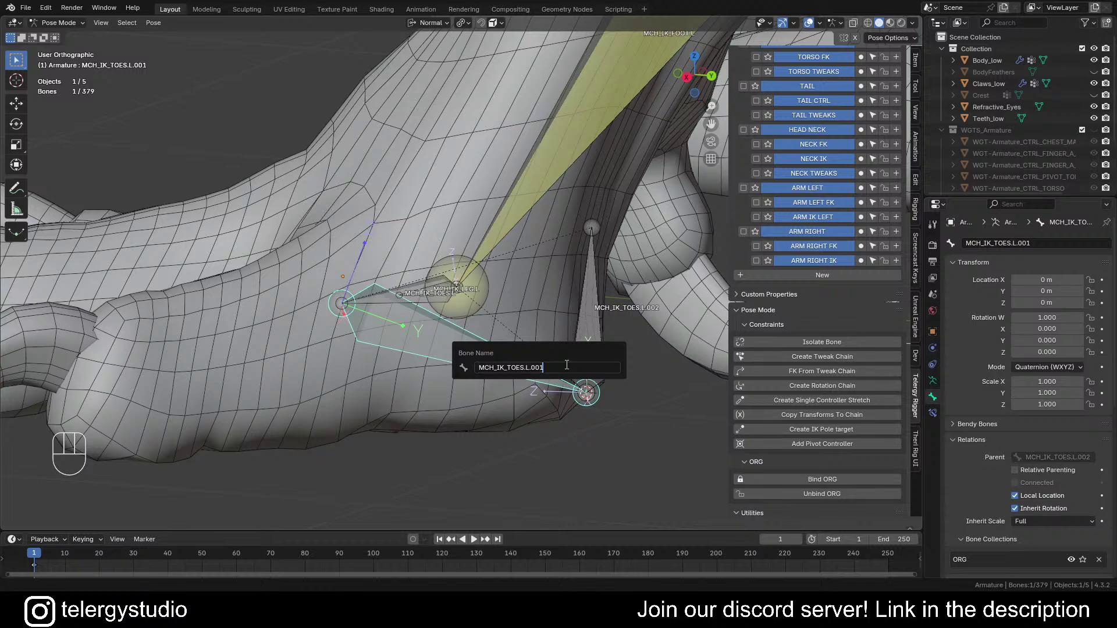
pyautogui.press('BackSpace')
pyautogui.press('BackSpace')
pyautogui.press('BackSpace')
pyautogui.press('BackSpace')
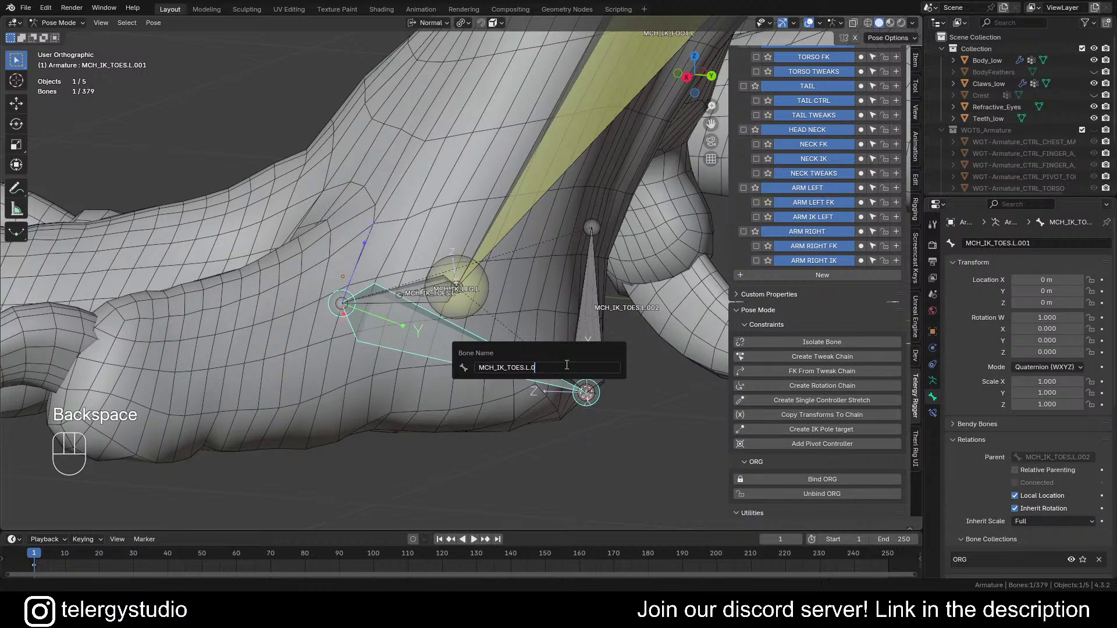
pyautogui.press('BackSpace')
pyautogui.press('BackSpace')
pyautogui.press('BackSpace')
pyautogui.press('BackSpace')
pyautogui.press('BackSpace')
pyautogui.press('BackSpace')
pyautogui.write('ROLL_A')
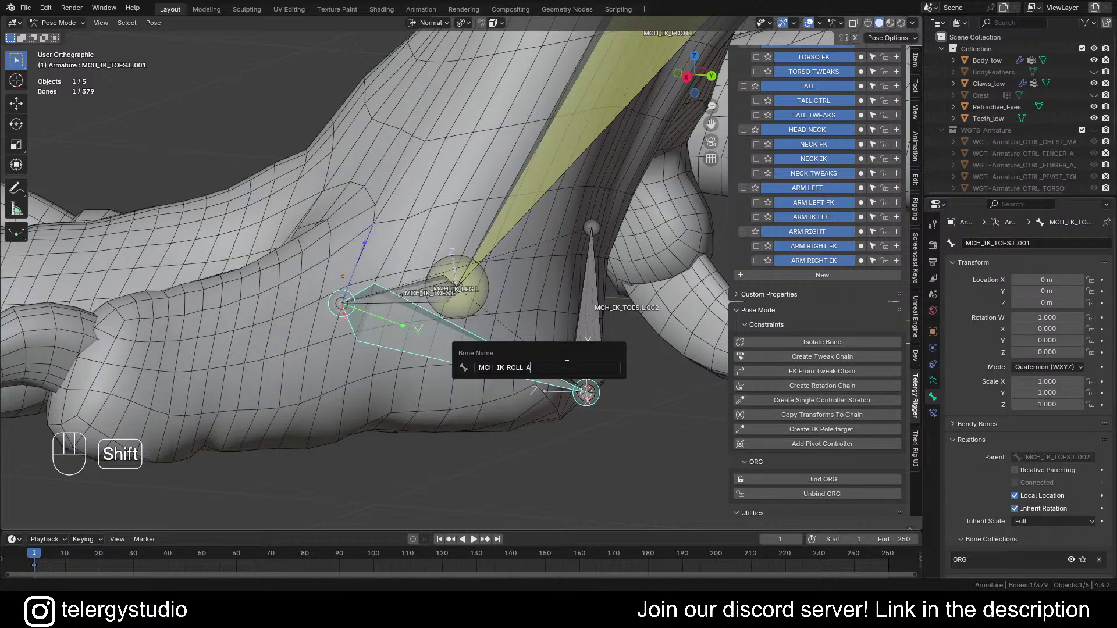
pyautogui.press('BackSpace')
pyautogui.write('TOES.L')
pyautogui.press('Return')
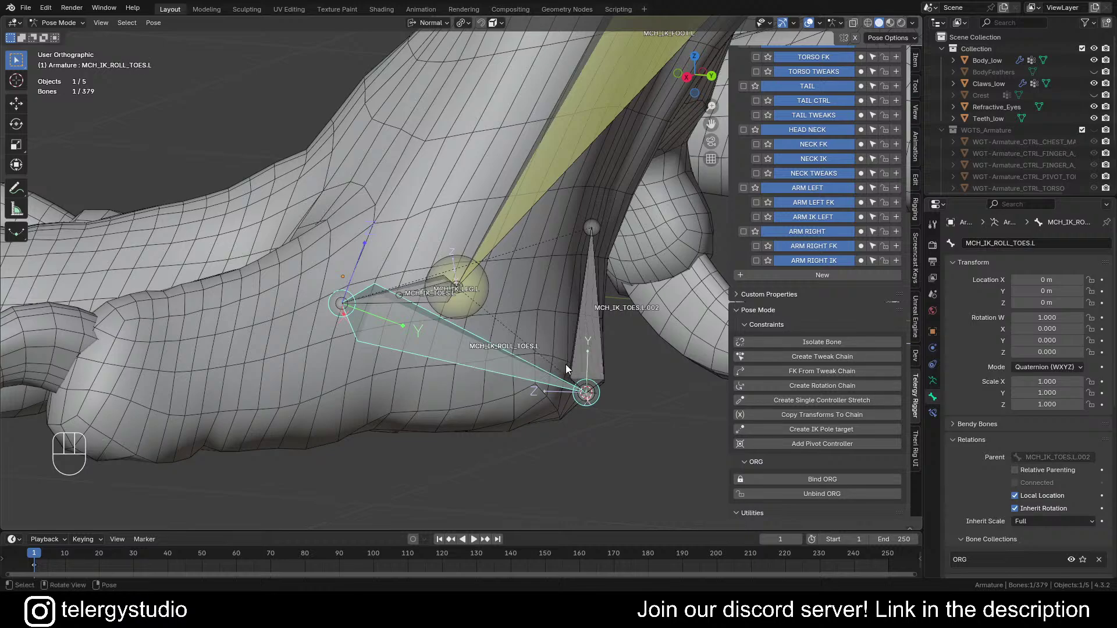
# Step: Rename the vertical heel bone MCH_IK_TOES.L.002 as MCH_IK_ROLL_HEEL.L
pyautogui.click(592, 351)
pyautogui.press('F2')
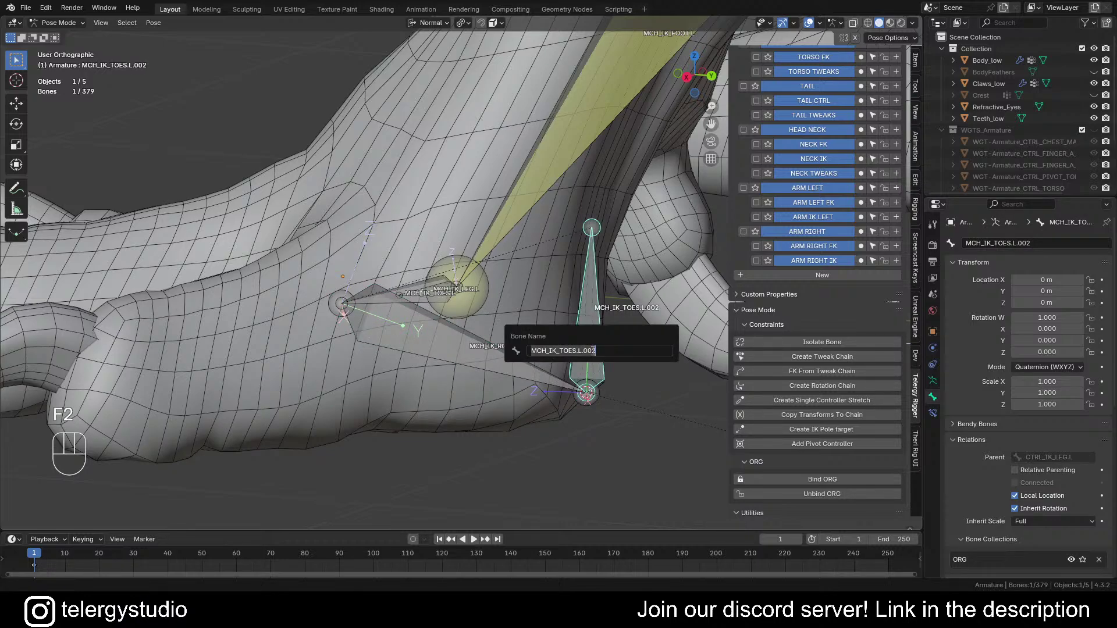
pyautogui.click(593, 351)
pyautogui.press('BackSpace')
pyautogui.press('BackSpace')
pyautogui.press('BackSpace')
pyautogui.press('BackSpace')
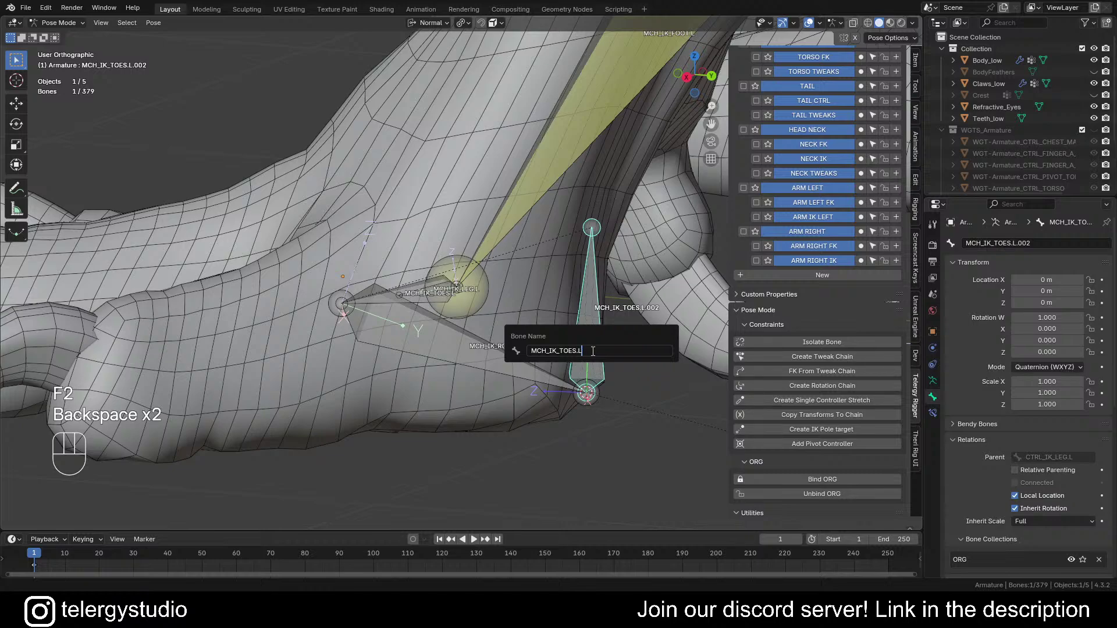
pyautogui.press('BackSpace')
pyautogui.press('BackSpace')
pyautogui.press('BackSpace')
pyautogui.press('BackSpace')
pyautogui.write('ROLL')
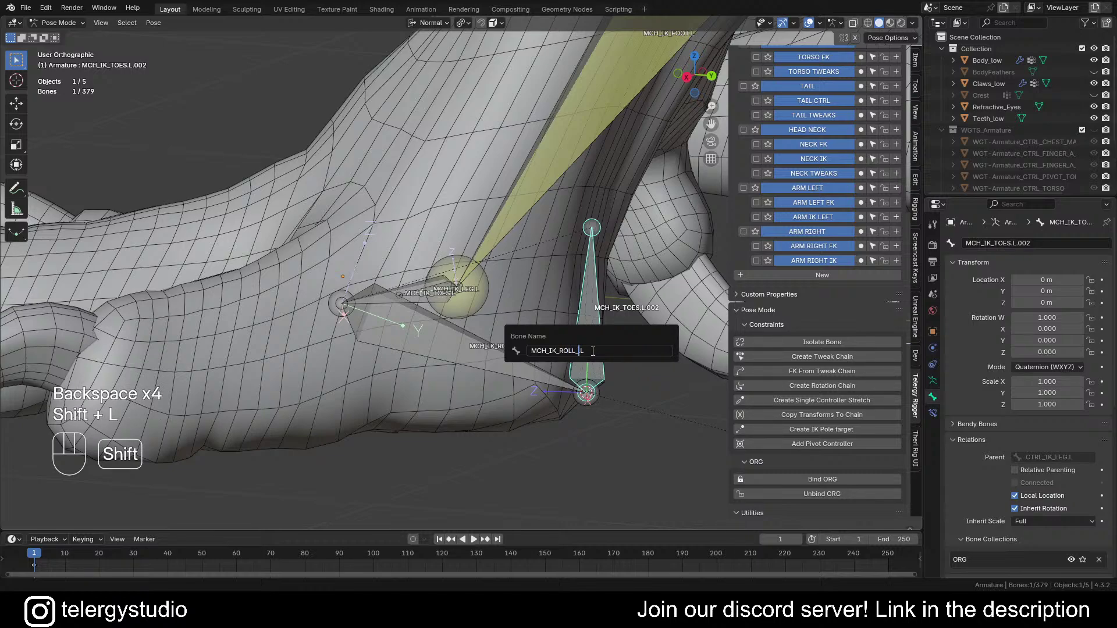
pyautogui.write('_B')
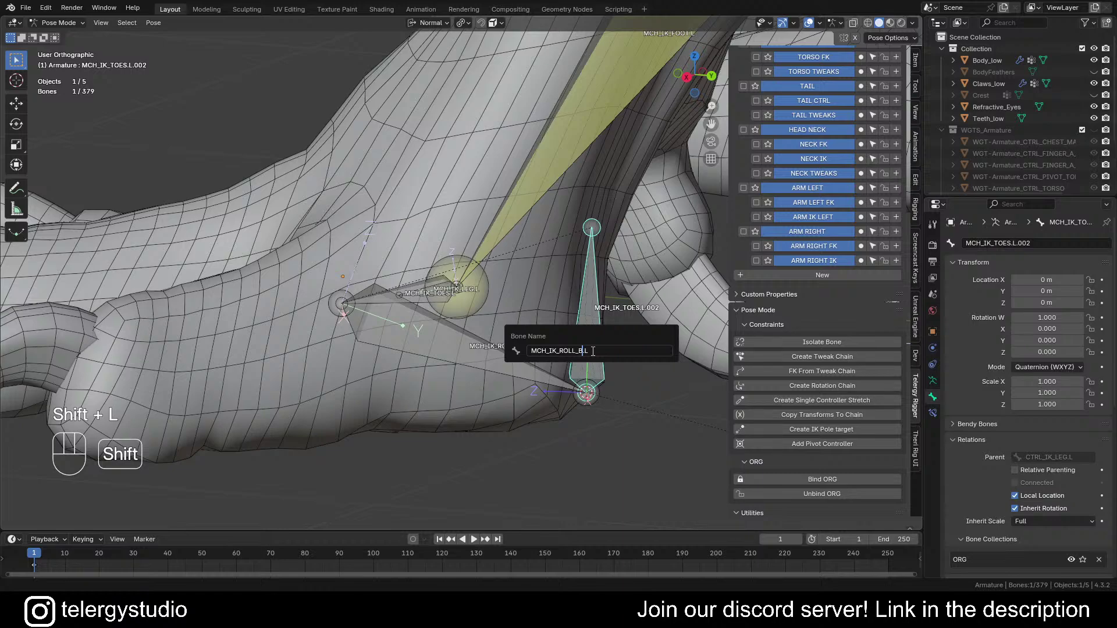
pyautogui.press('BackSpace')
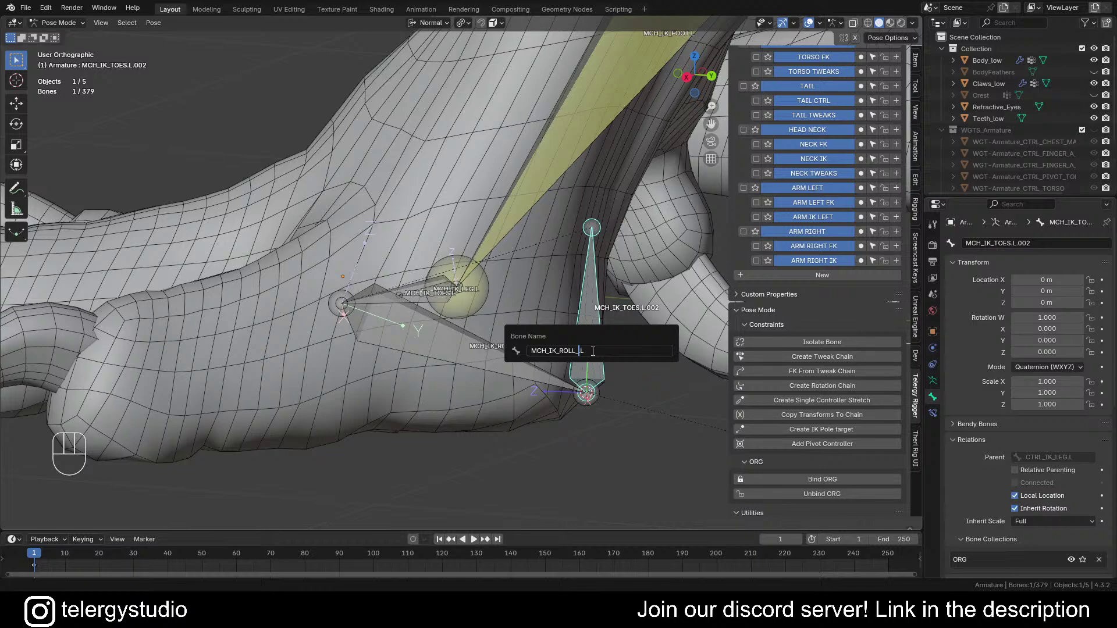
pyautogui.write('B')
pyautogui.press('BackSpace')
pyautogui.write('HE')
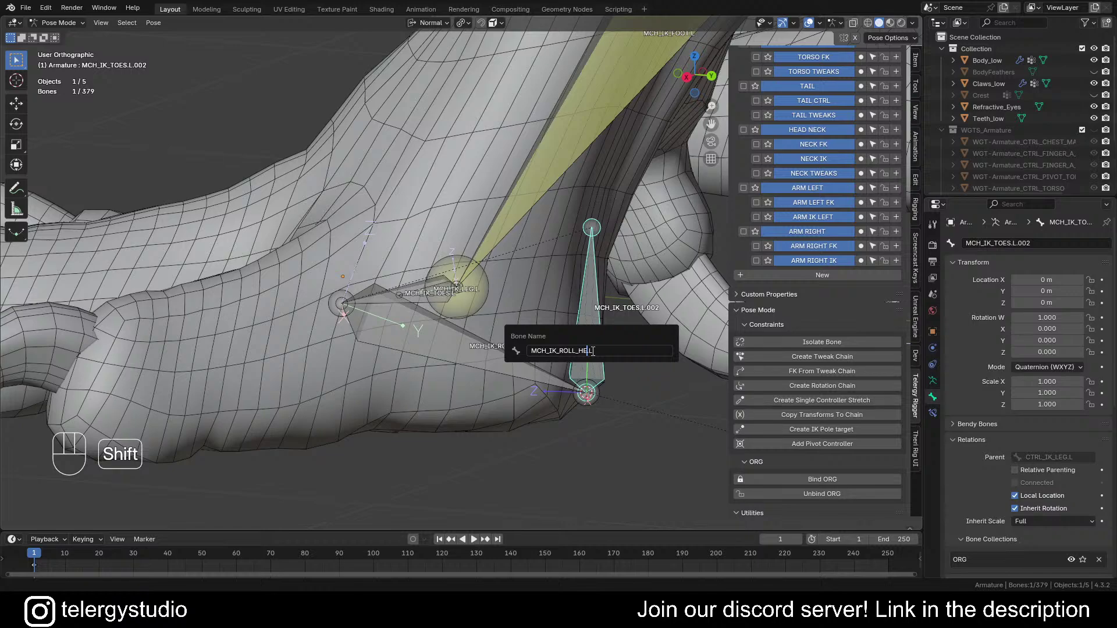
pyautogui.write('E')
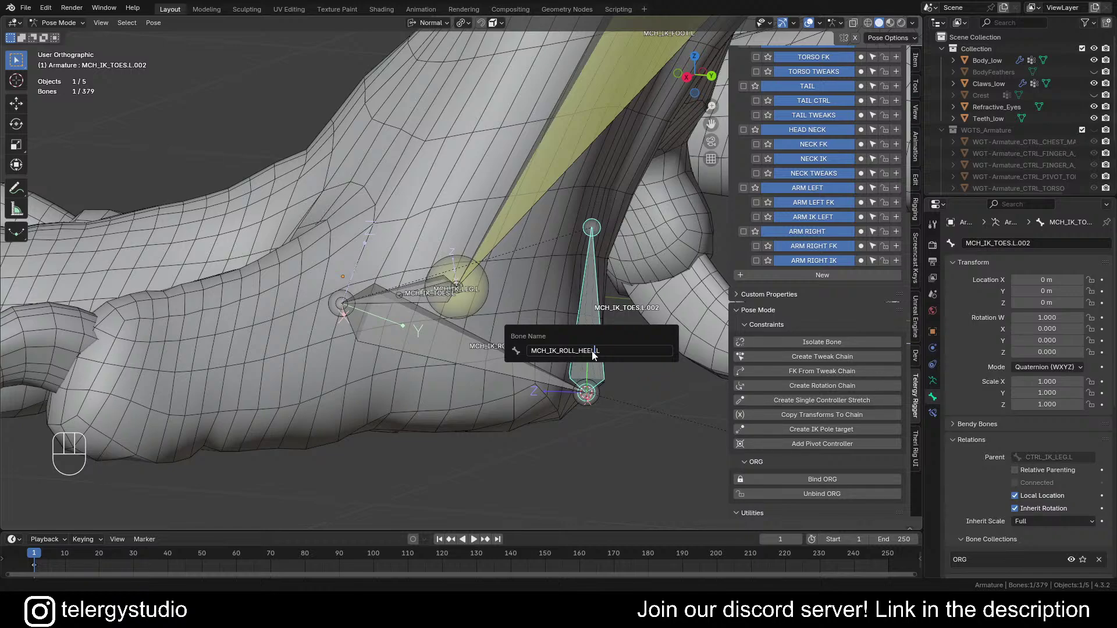
pyautogui.press('Return')
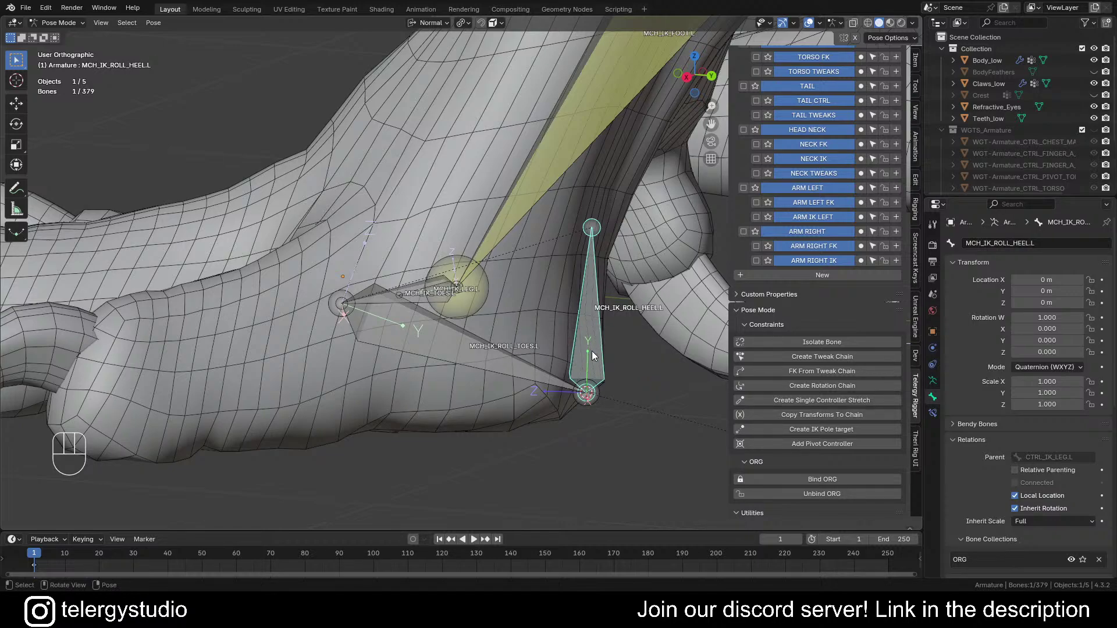
# Step: Rename the bone behind the heel, MCH_IK_TOES.L.003, as CTRL_IK_TOES_ROLL.L
pyautogui.scroll(-2, 592, 351)
pyautogui.keyDown('shift'); pyautogui.moveTo(589, 342); pyautogui.dragTo(511, 370, button='middle'); pyautogui.keyUp('shift')
pyautogui.click(705, 323)
pyautogui.press('F2')
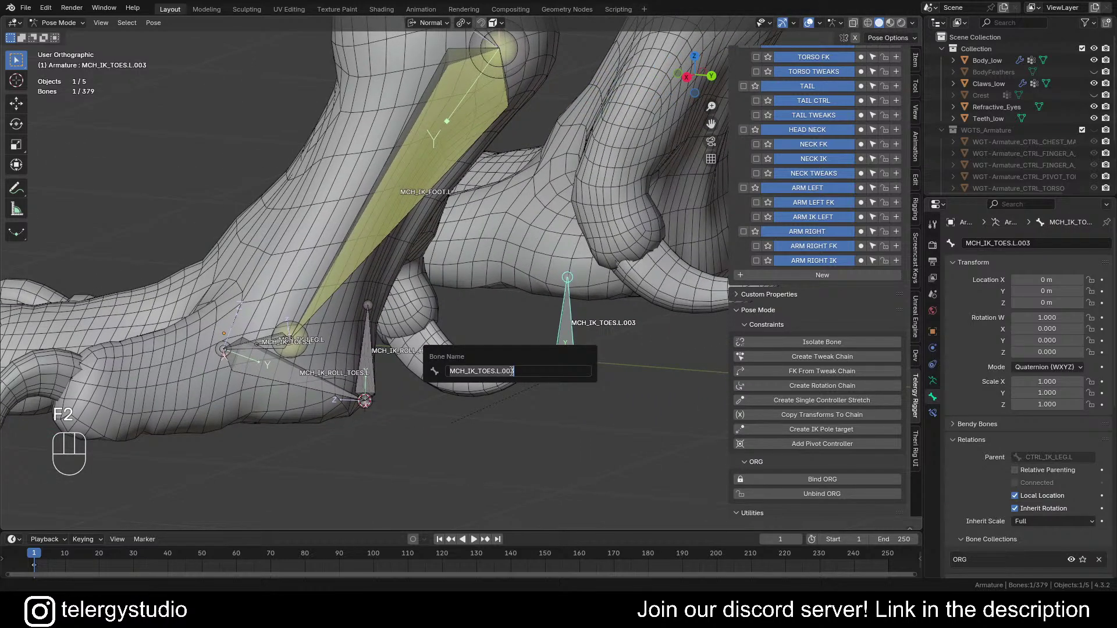
pyautogui.press('Home')
pyautogui.press('BackSpace')
pyautogui.press('BackSpace')
pyautogui.press('BackSpace')
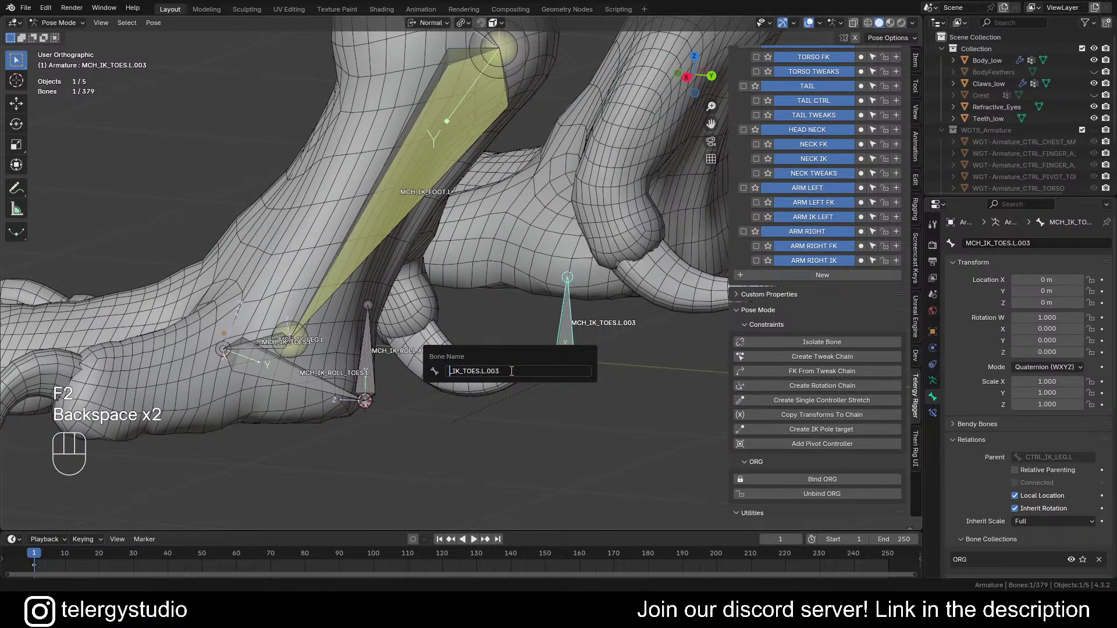
pyautogui.write('CTRL')
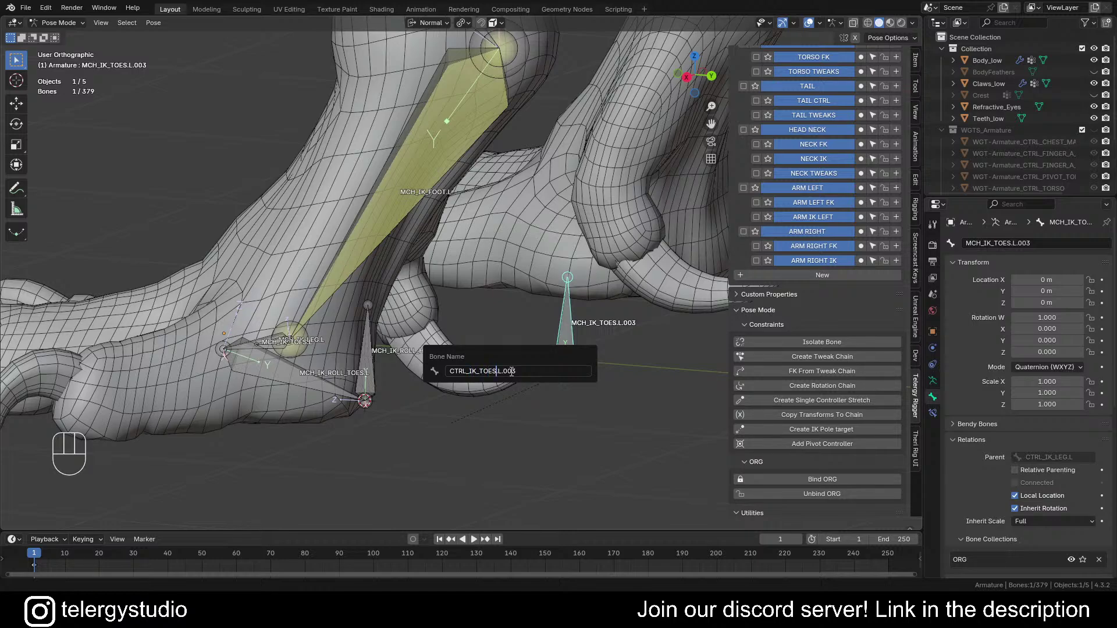
pyautogui.press('BackSpace')
pyautogui.press('BackSpace')
pyautogui.press('BackSpace')
pyautogui.press('BackSpace')
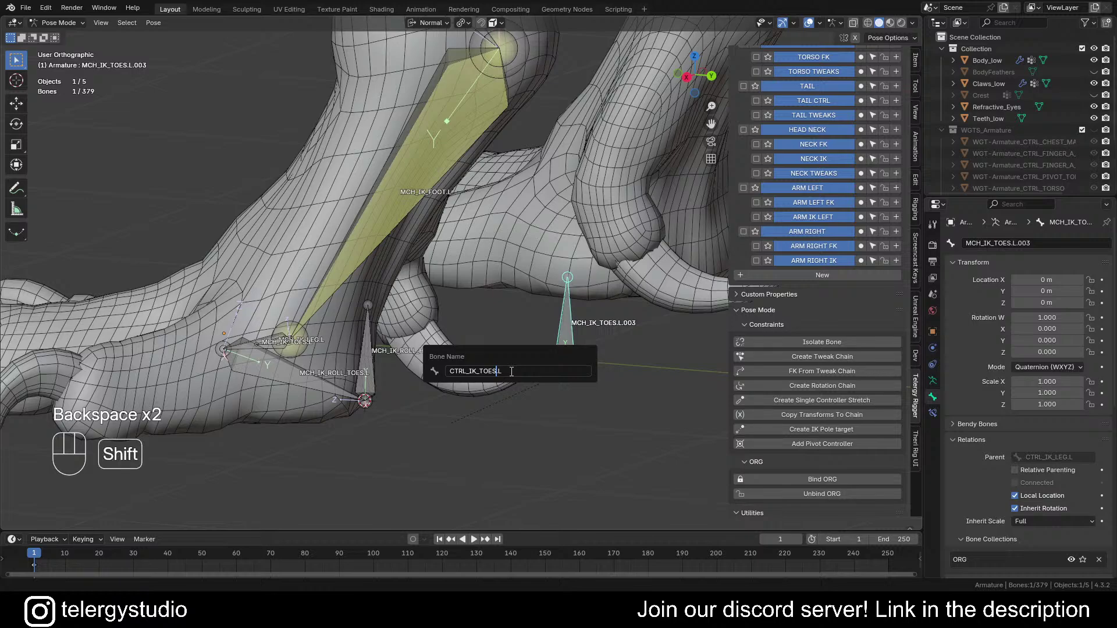
pyautogui.write('_ROLL')
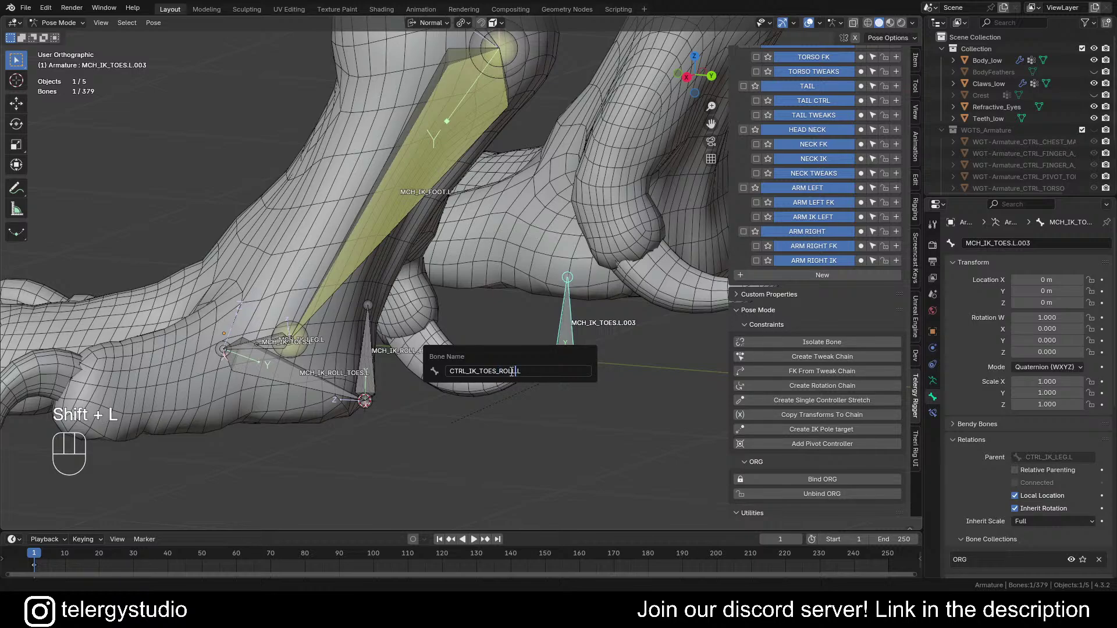
pyautogui.press('Return')
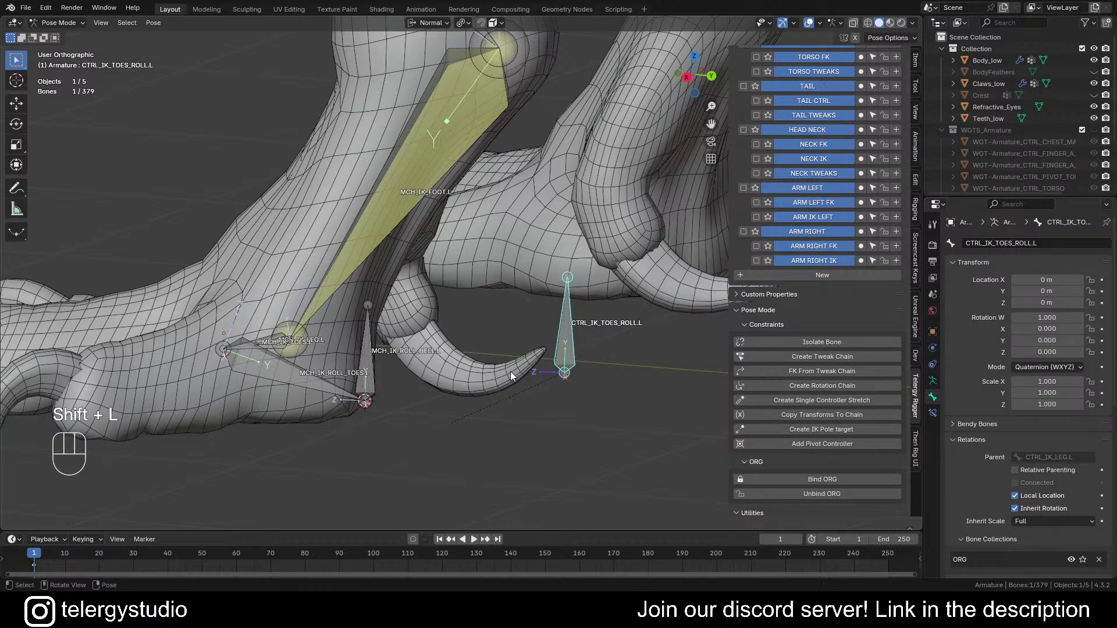
pyautogui.scroll(-1, 585, 296)
pyautogui.keyDown('shift'); pyautogui.moveTo(478, 367); pyautogui.dragTo(585, 334, button='middle'); pyautogui.keyUp('shift')
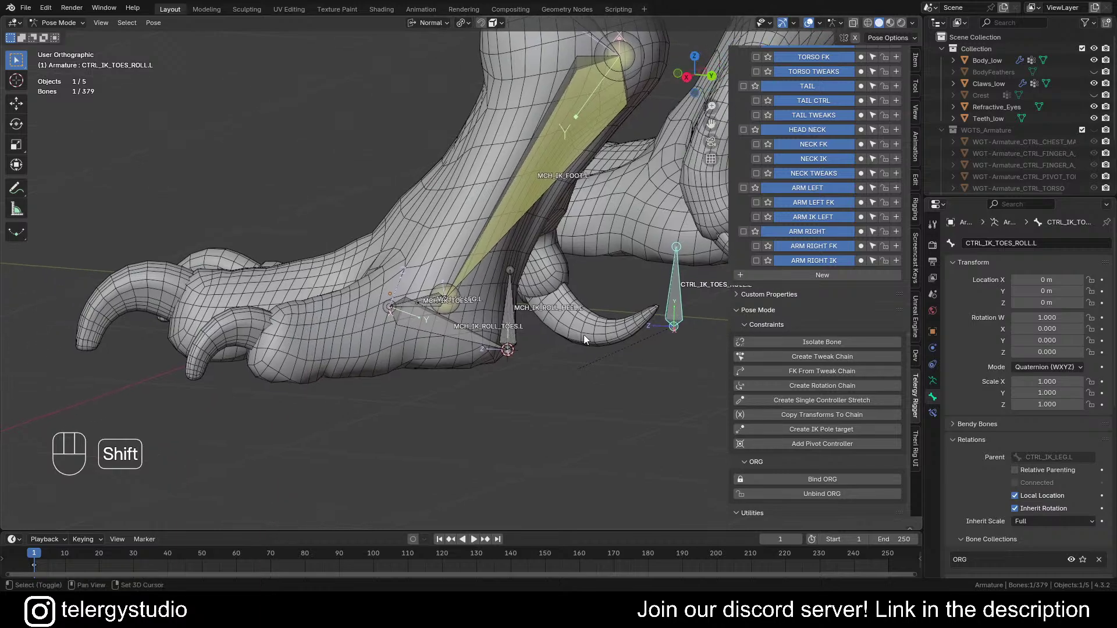
pyautogui.keyDown('shift'); pyautogui.moveTo(495, 329); pyautogui.dragTo(488, 260, button='middle'); pyautogui.keyUp('shift')
pyautogui.scroll(2, 394, 302)
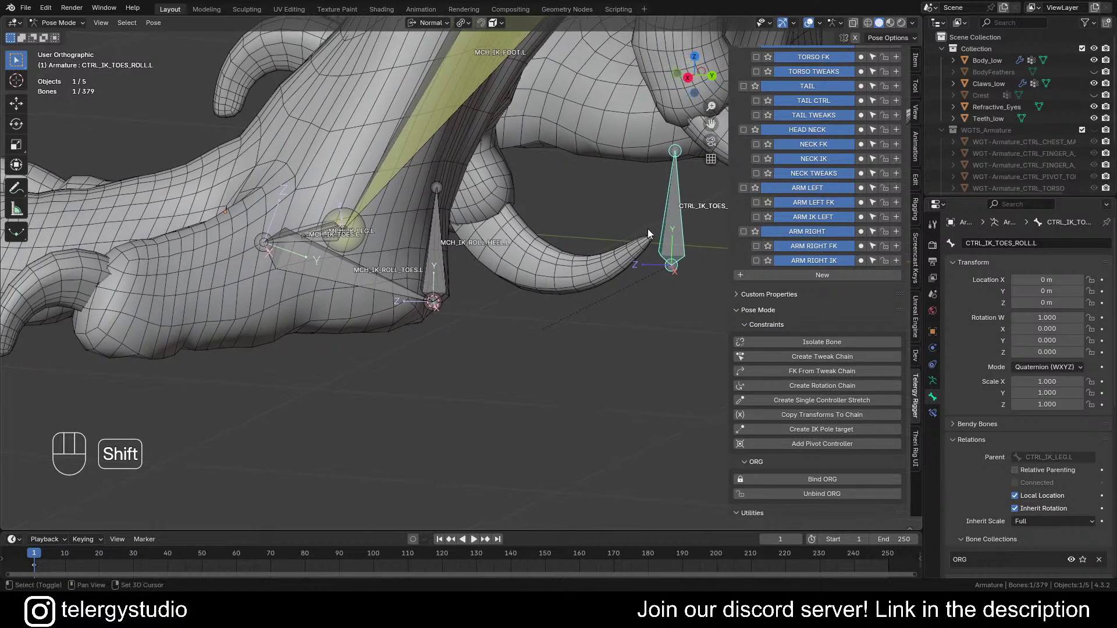
pyautogui.click(436, 253)
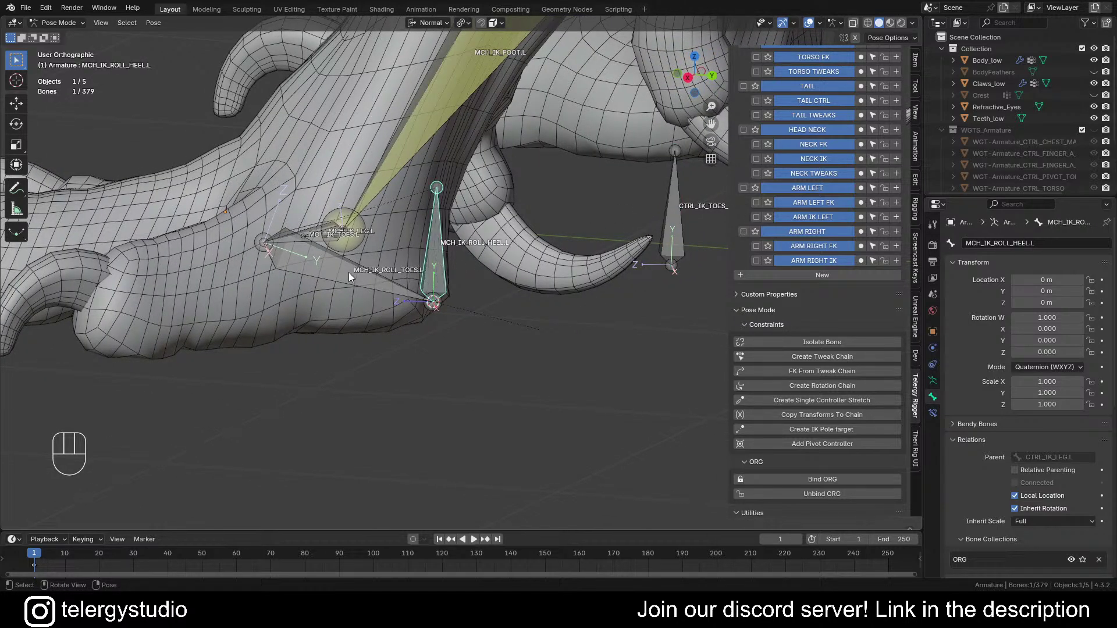
pyautogui.click(348, 272)
pyautogui.click(439, 243)
# Step: Add a Copy Rotation constraint to MCH_IK_ROLL_HEEL.L with CTRL_IK_TOES_ROLL.L as its target
pyautogui.click(669, 222)
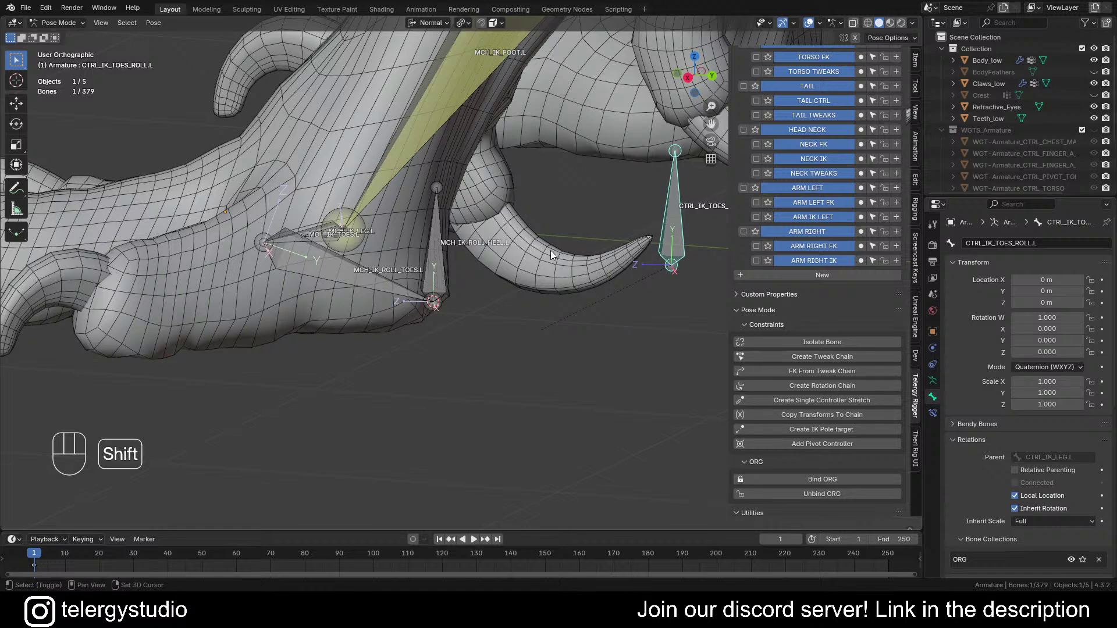
pyautogui.keyDown('shift'); pyautogui.moveTo(668, 222); pyautogui.dragTo(620, 228, button='middle'); pyautogui.keyUp('shift')
pyautogui.keyDown('shift'); pyautogui.moveTo(408, 276); pyautogui.dragTo(445, 281, button='middle'); pyautogui.keyUp('shift')
pyautogui.keyDown('shift'); pyautogui.click(429, 278); pyautogui.keyUp('shift')
pyautogui.press('d')
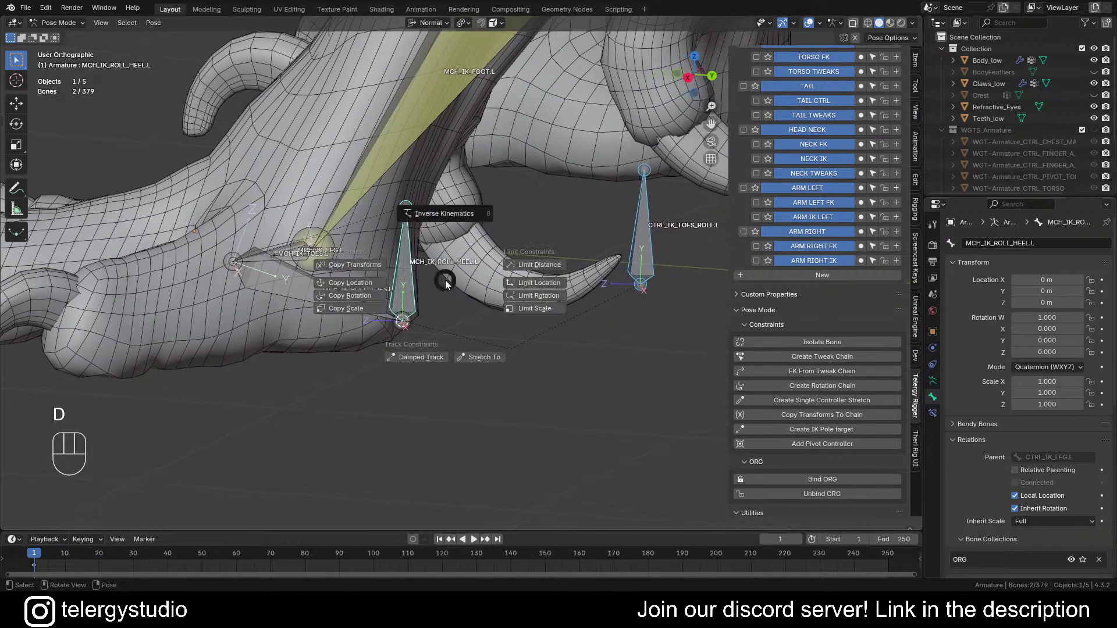
pyautogui.click(369, 298)
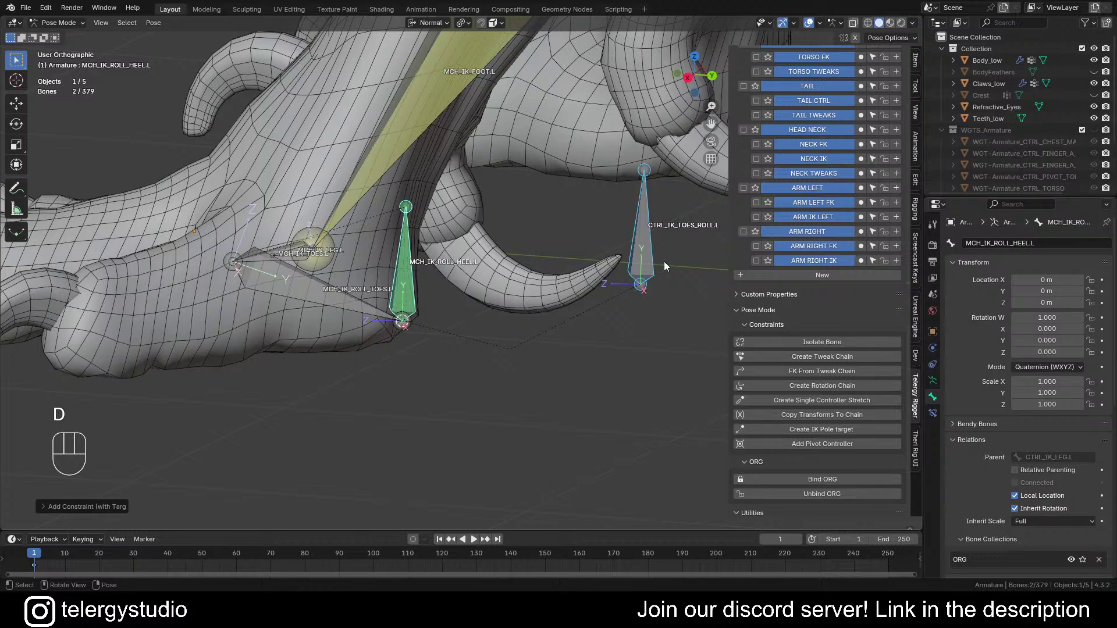
# Step: Add a Copy Rotation constraint to MCH_IK_ROLL_TOES.L, also targeting CTRL_IK_TOES_ROLL.L
pyautogui.click(641, 253)
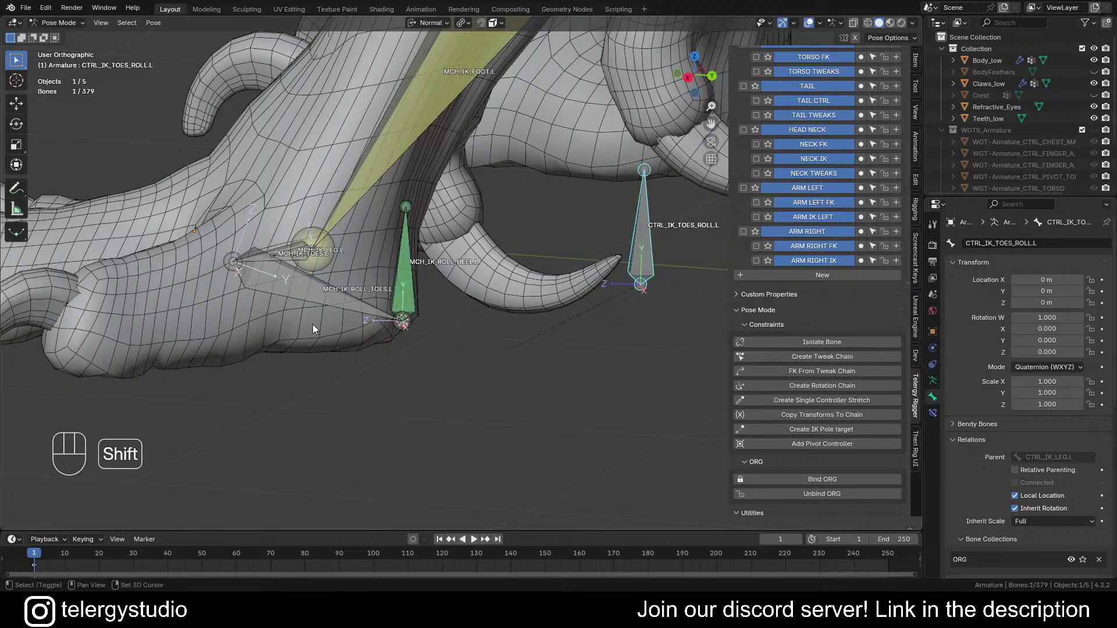
pyautogui.keyDown('shift'); pyautogui.click(339, 295); pyautogui.keyUp('shift')
pyautogui.press('d')
pyautogui.click(258, 308)
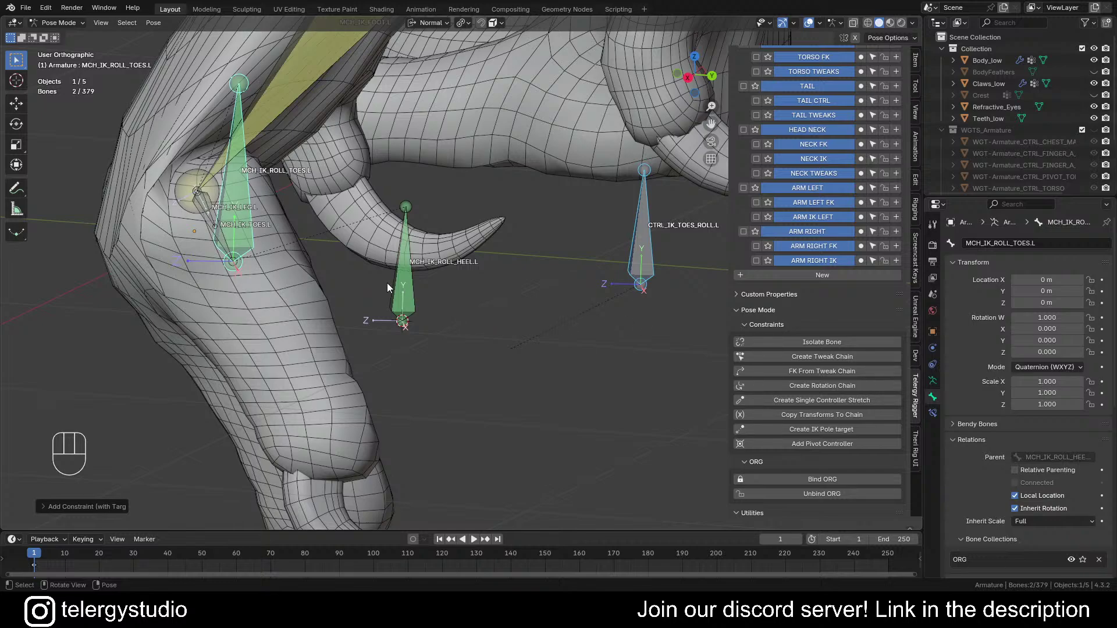
# Step: Restrict the Copy Rotation constraint of MCH_IK_ROLL_HEEL.L to the X axis
pyautogui.click(402, 278)
pyautogui.click(933, 412)
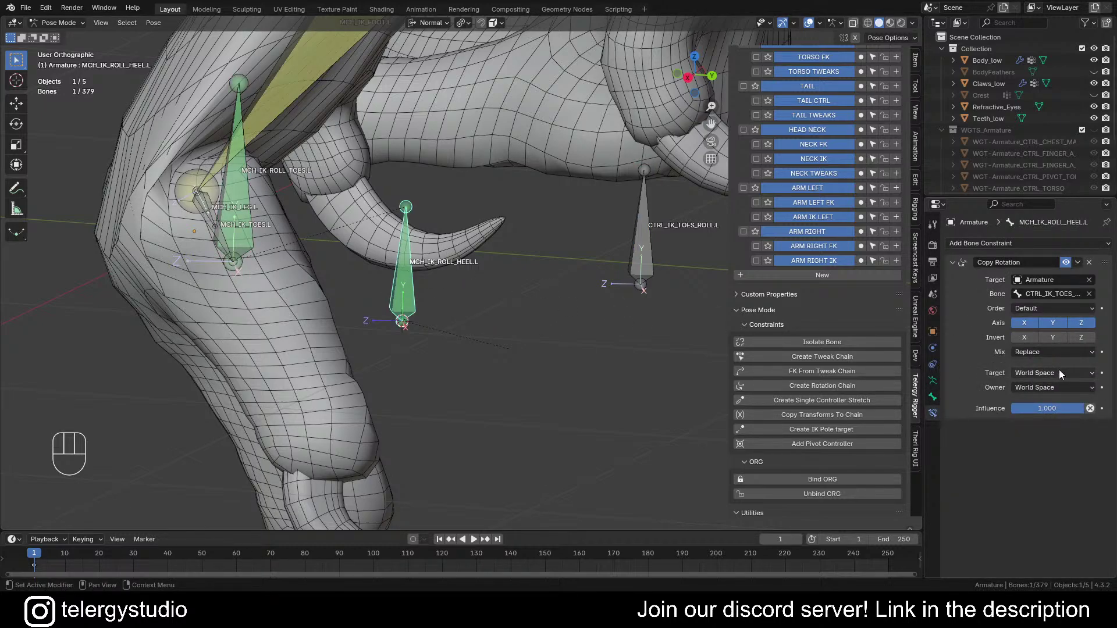
pyautogui.click(1054, 324)
pyautogui.click(1081, 323)
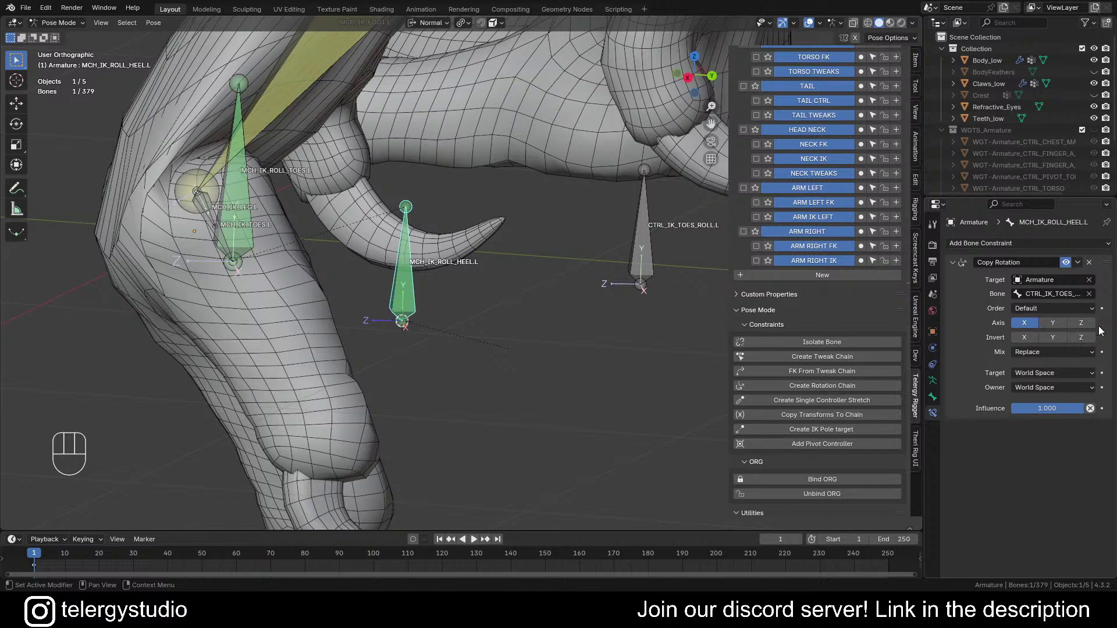
# Step: Restrict the Copy Rotation of MCH_IK_ROLL_TOES.L to the X axis and set both its target and owner to Local Space
pyautogui.click(250, 200)
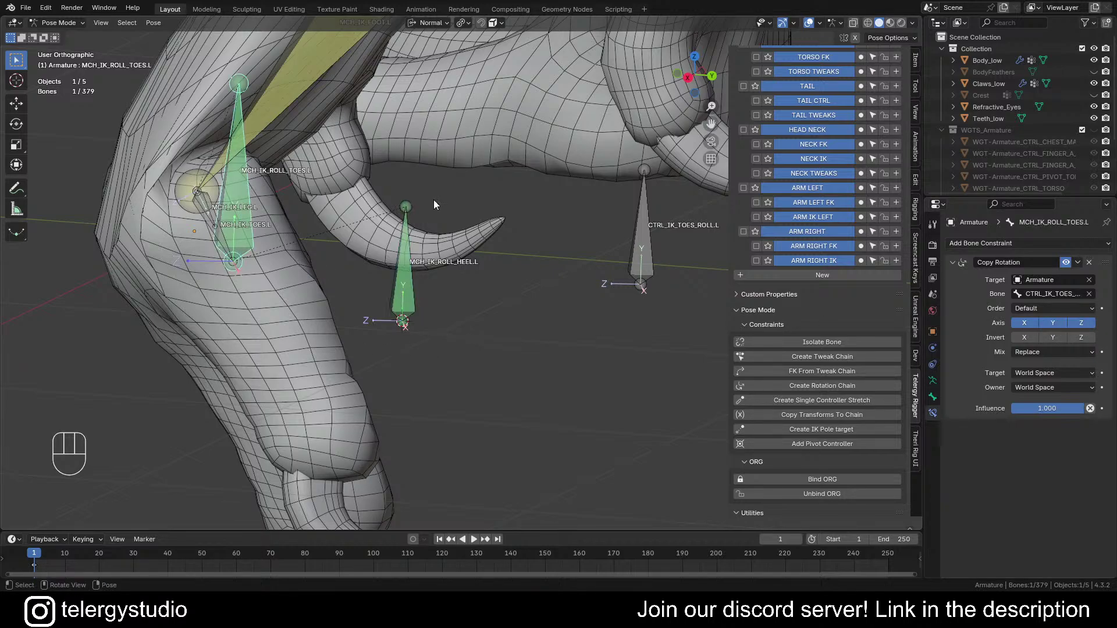
pyautogui.click(1053, 324)
pyautogui.click(1081, 323)
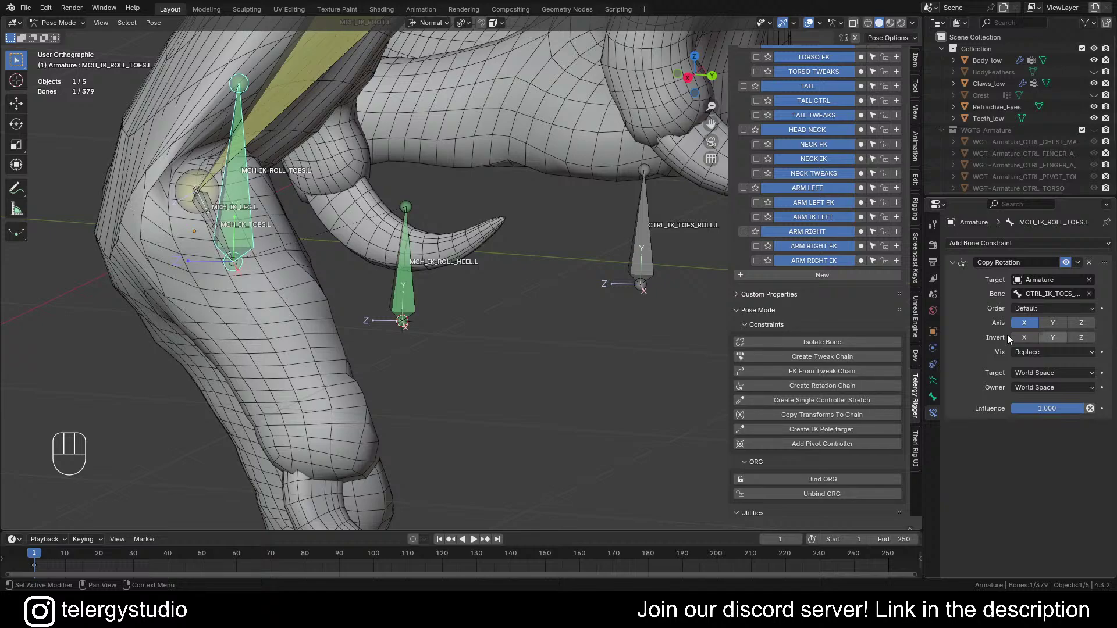
pyautogui.click(1042, 374)
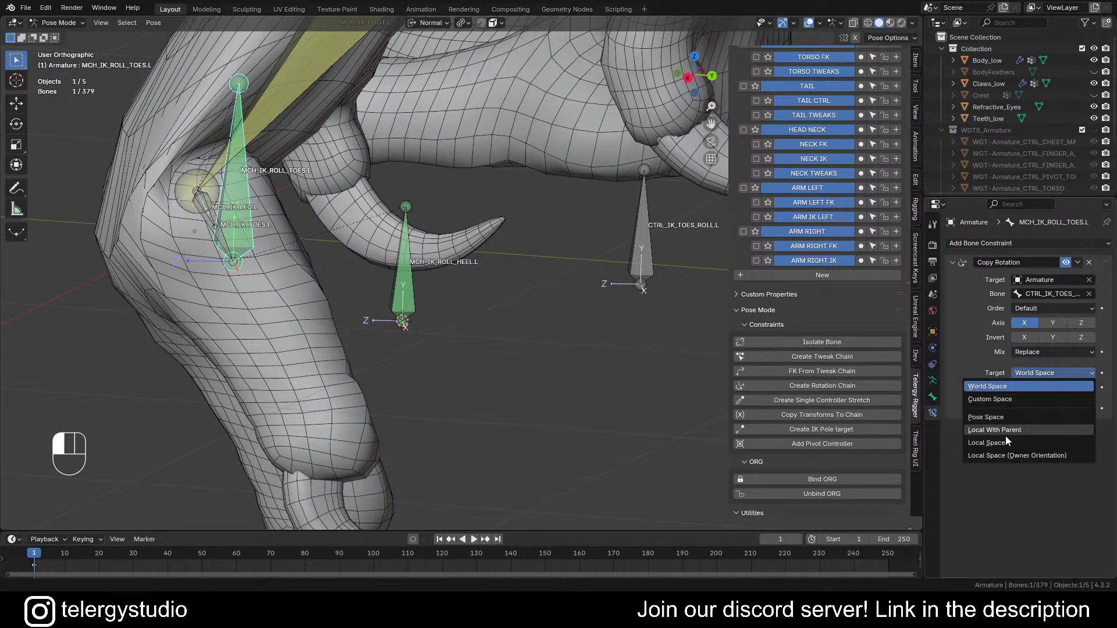
pyautogui.click(984, 444)
pyautogui.click(1041, 388)
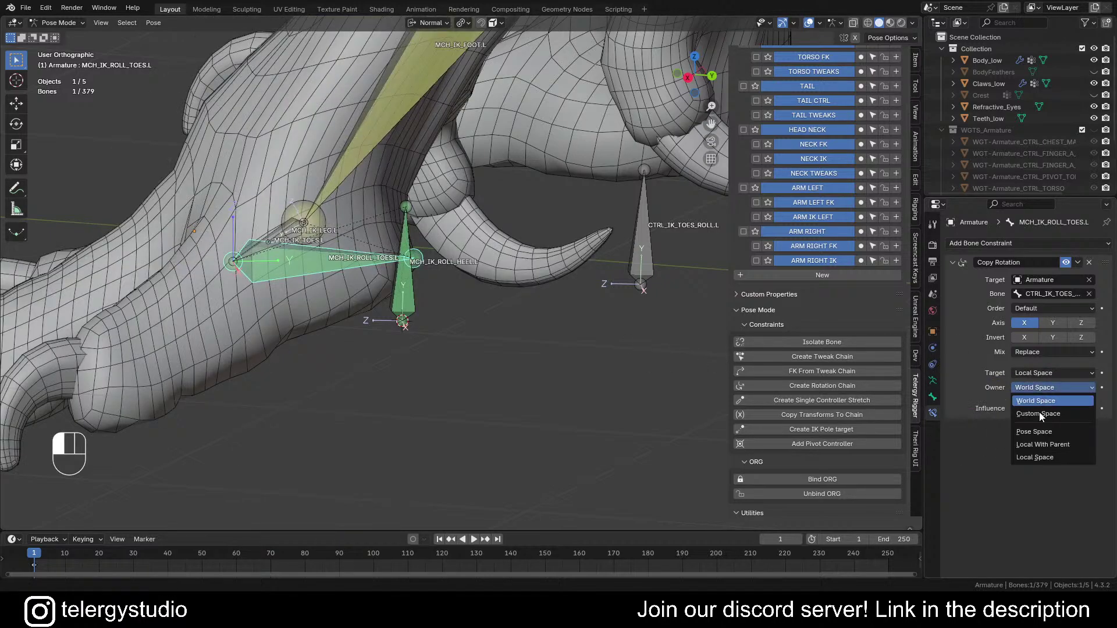
pyautogui.click(1032, 455)
# Step: Set the target and owner of the Copy Rotation on MCH_IK_ROLL_HEEL.L to Local Space
pyautogui.click(418, 280)
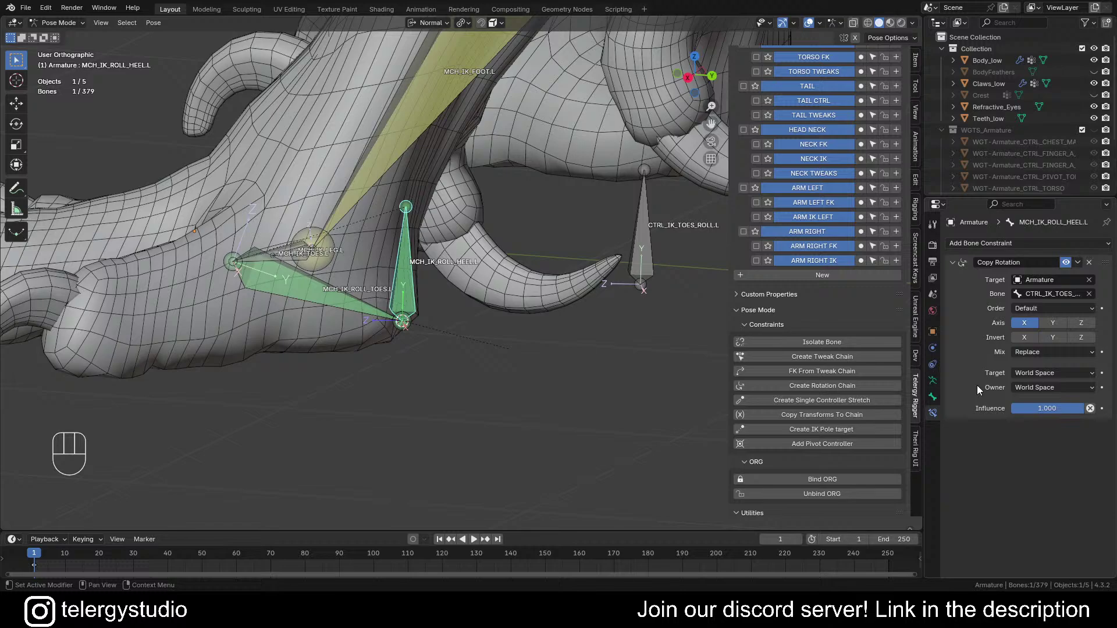
pyautogui.click(1055, 374)
pyautogui.click(1001, 442)
pyautogui.click(1039, 387)
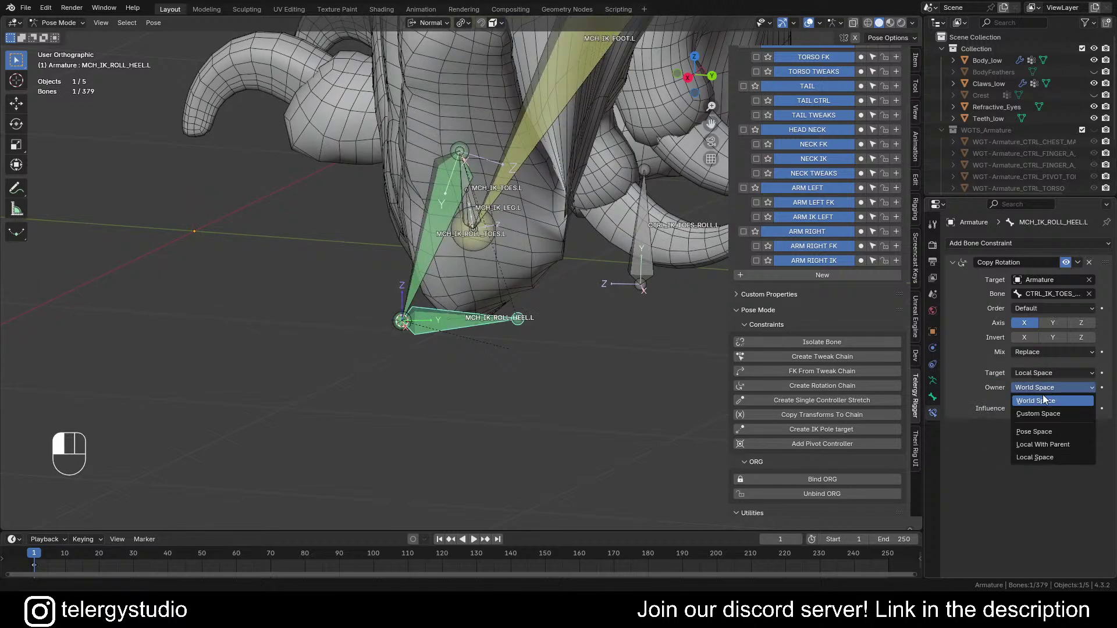
pyautogui.click(1034, 458)
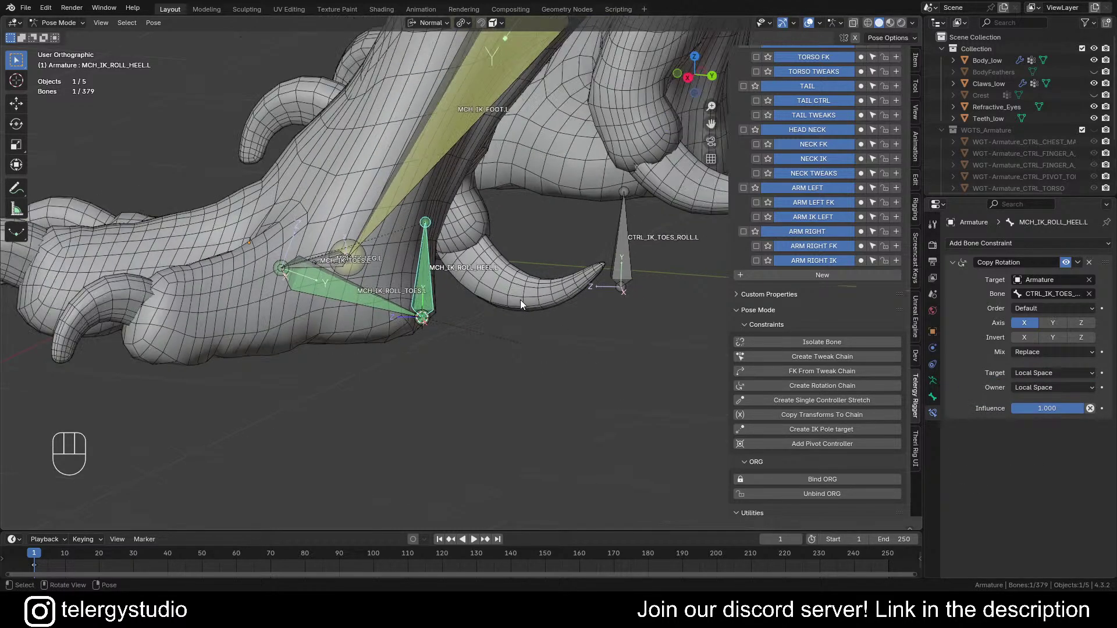
# Step: Test the foot roll by rotating CTRL_IK_TOES_ROLL.L around its local X axis, and cancel the rotation
pyautogui.keyDown('shift'); pyautogui.moveTo(520, 299); pyautogui.dragTo(490, 299, button='middle'); pyautogui.keyUp('shift')
pyautogui.click(591, 240)
pyautogui.keyDown('shift'); pyautogui.moveTo(660, 246); pyautogui.dragTo(639, 253, button='middle'); pyautogui.keyUp('shift')
pyautogui.press('r')
pyautogui.press('x')
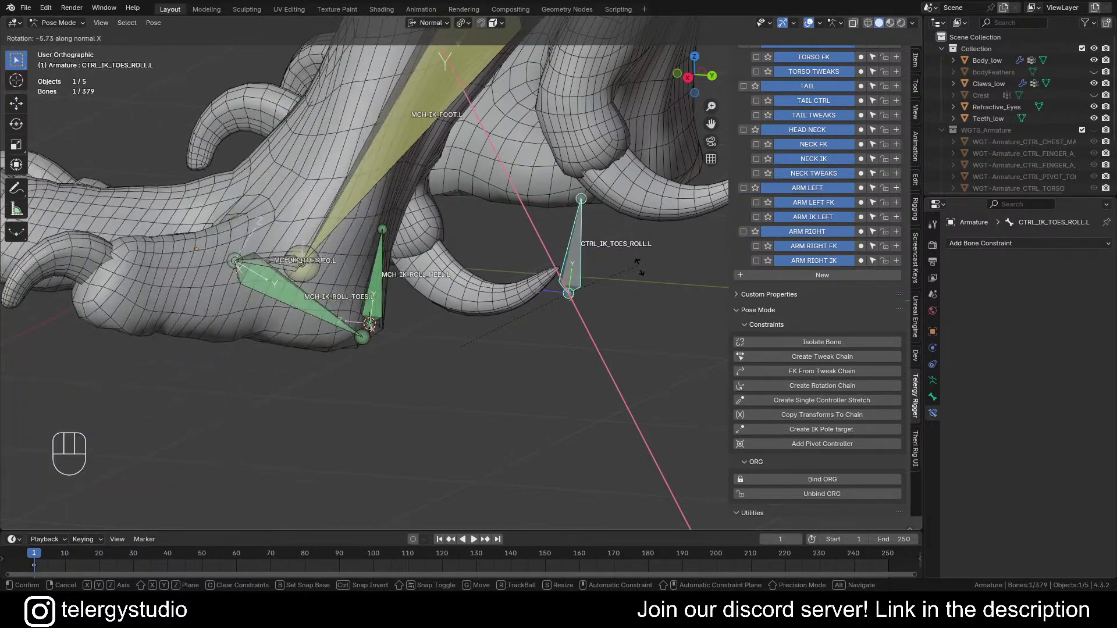
pyautogui.rightClick(639, 266)
# Step: Check the Copy Rotation settings of the heel and toe roll bones and collapse the constraint's settings
pyautogui.moveTo(418, 276)
pyautogui.keyDown('shift'); pyautogui.mouseDown(button='middle')
pyautogui.moveTo(456, 268)
pyautogui.moveTo(419, 296)
pyautogui.mouseUp(button='middle'); pyautogui.keyUp('shift')
pyautogui.scroll(2, 404, 291)
pyautogui.click(400, 279)
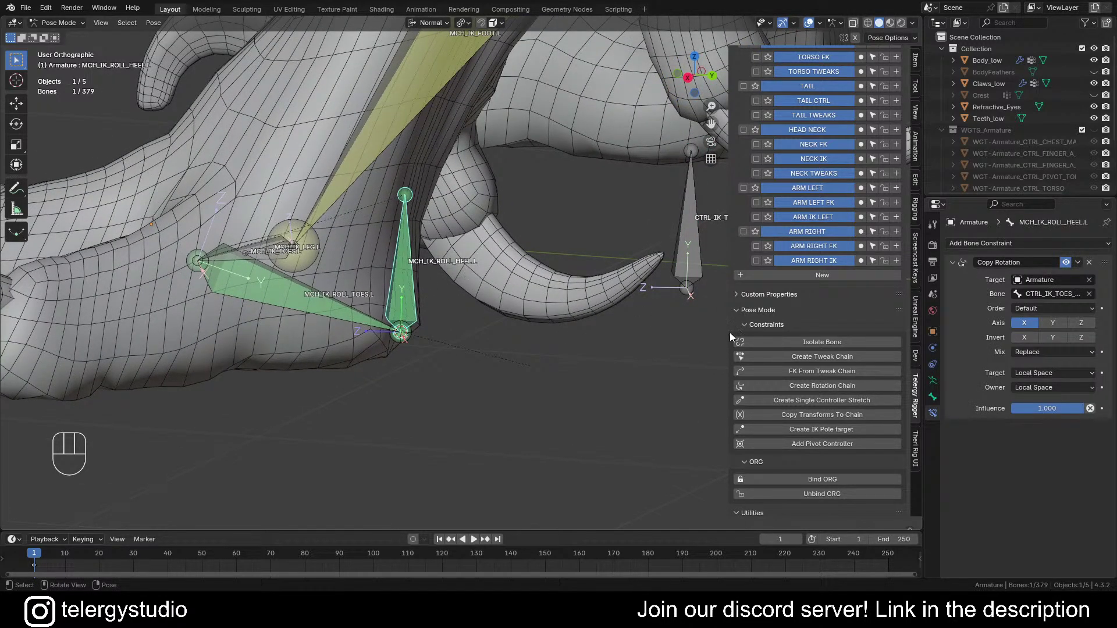
pyautogui.click(275, 290)
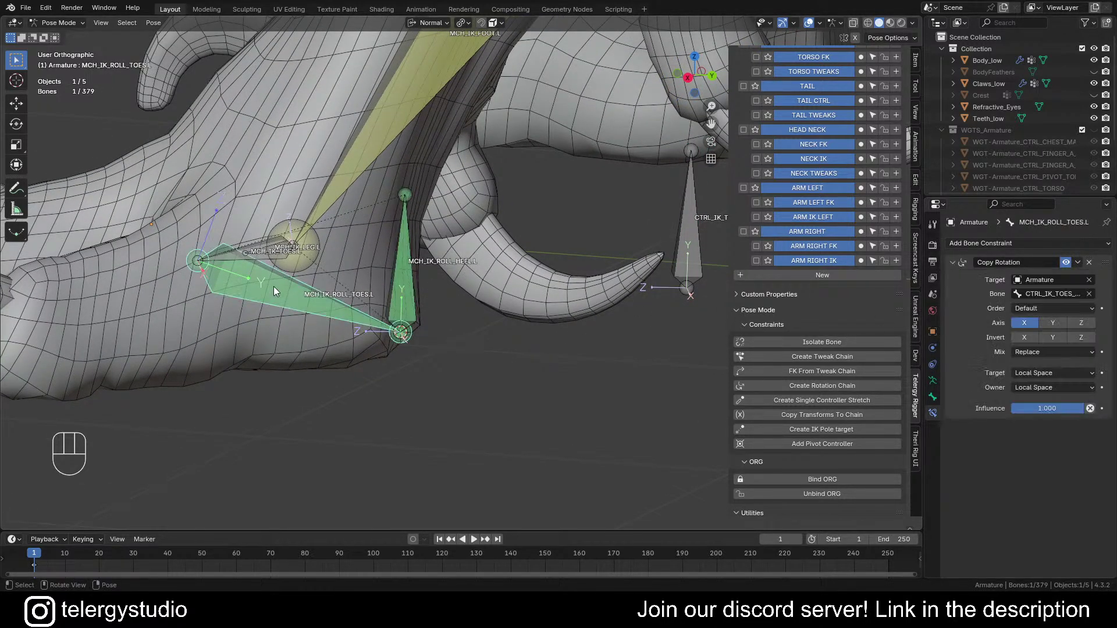
pyautogui.click(951, 263)
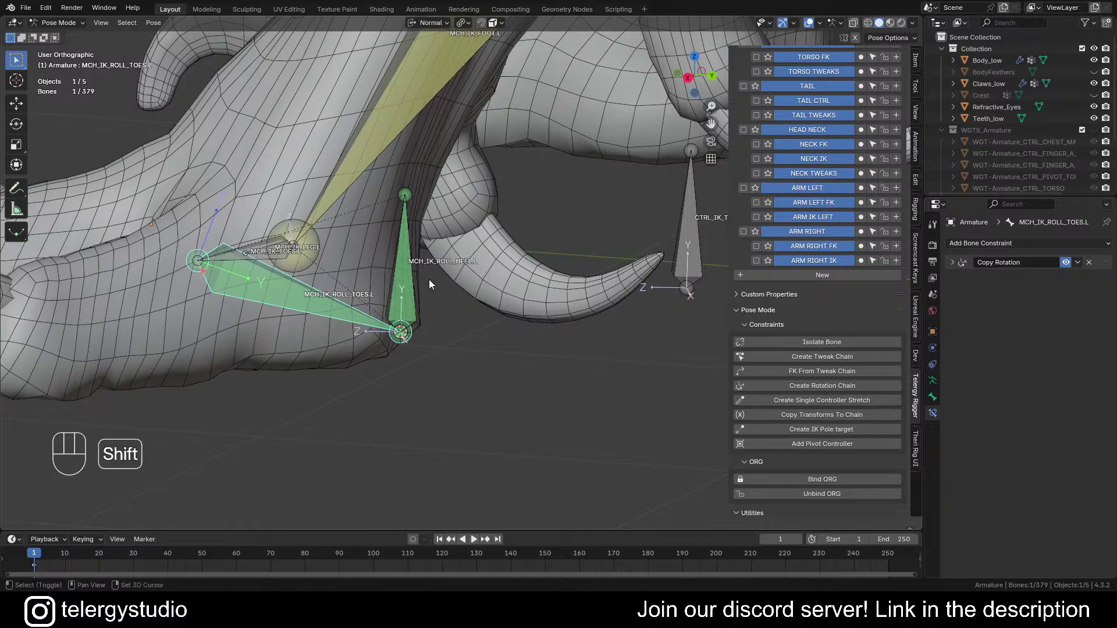
# Step: Add a Limit Rotation constraint to MCH_IK_ROLL_HEEL.L
pyautogui.click(411, 286)
pyautogui.keyDown('shift'); pyautogui.moveTo(437, 278); pyautogui.dragTo(352, 278, button='middle'); pyautogui.keyUp('shift')
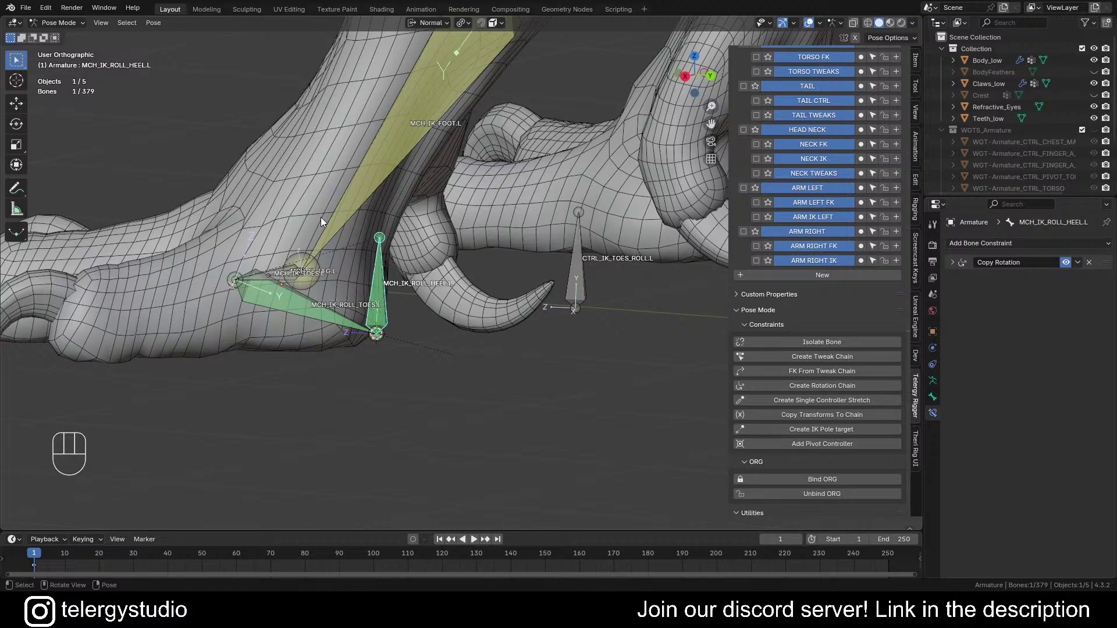
pyautogui.keyDown('shift'); pyautogui.moveTo(406, 284); pyautogui.dragTo(498, 307, button='middle'); pyautogui.keyUp('shift')
pyautogui.scroll(1, 453, 309)
pyautogui.scroll(2, 454, 310)
pyautogui.press('d')
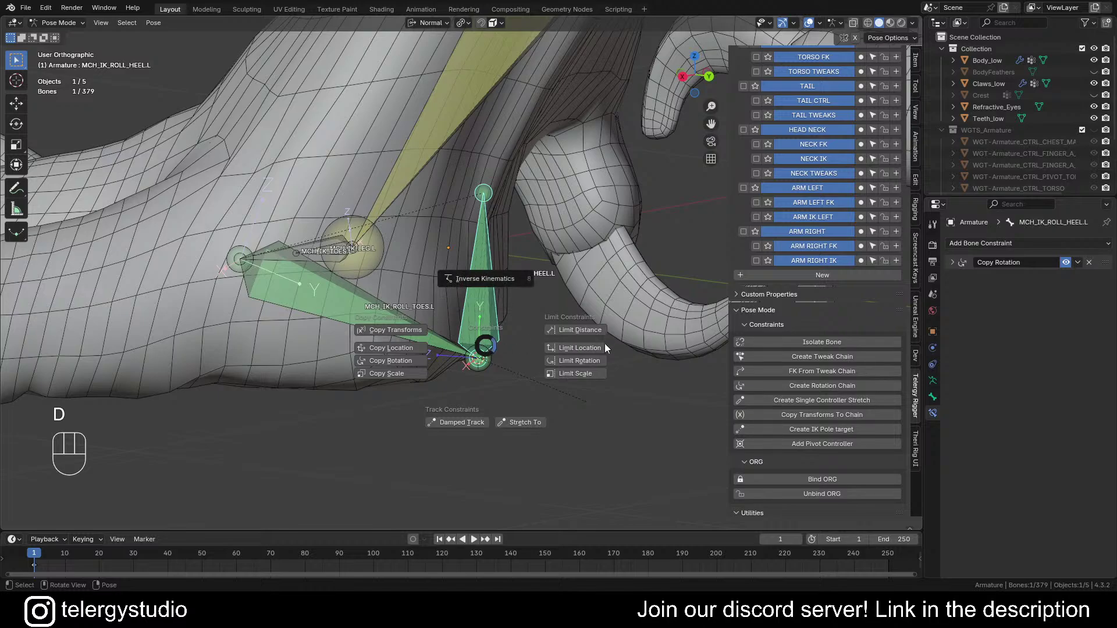
pyautogui.click(575, 362)
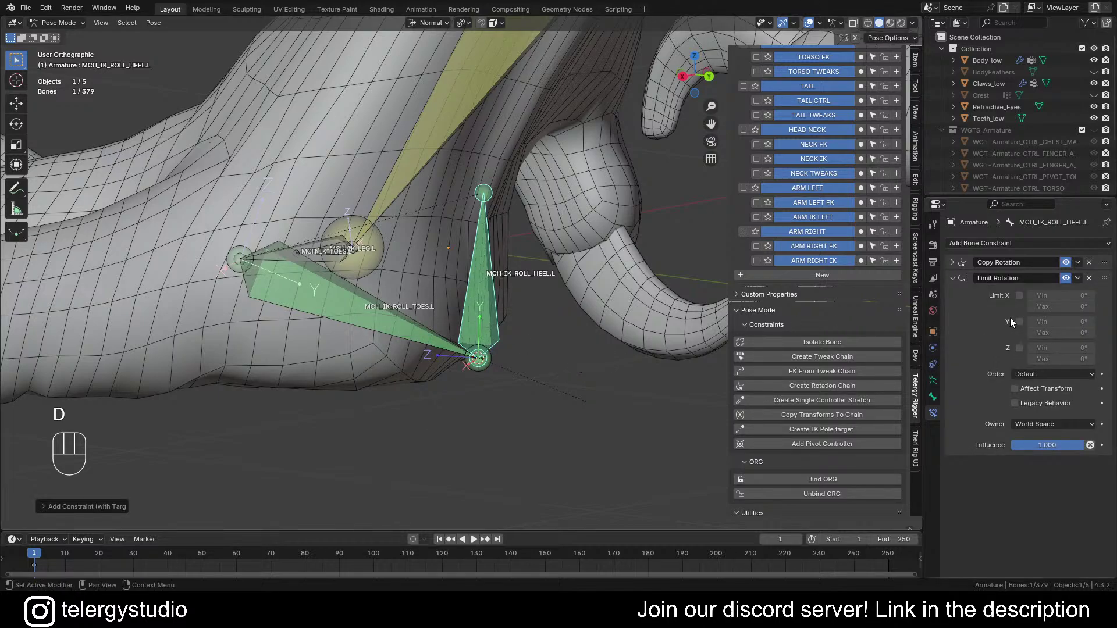
# Step: Enable Limit X on the heel's Limit Rotation with a minimum of -90°, owner in Local Space and Affect Transform on
pyautogui.click(1020, 295)
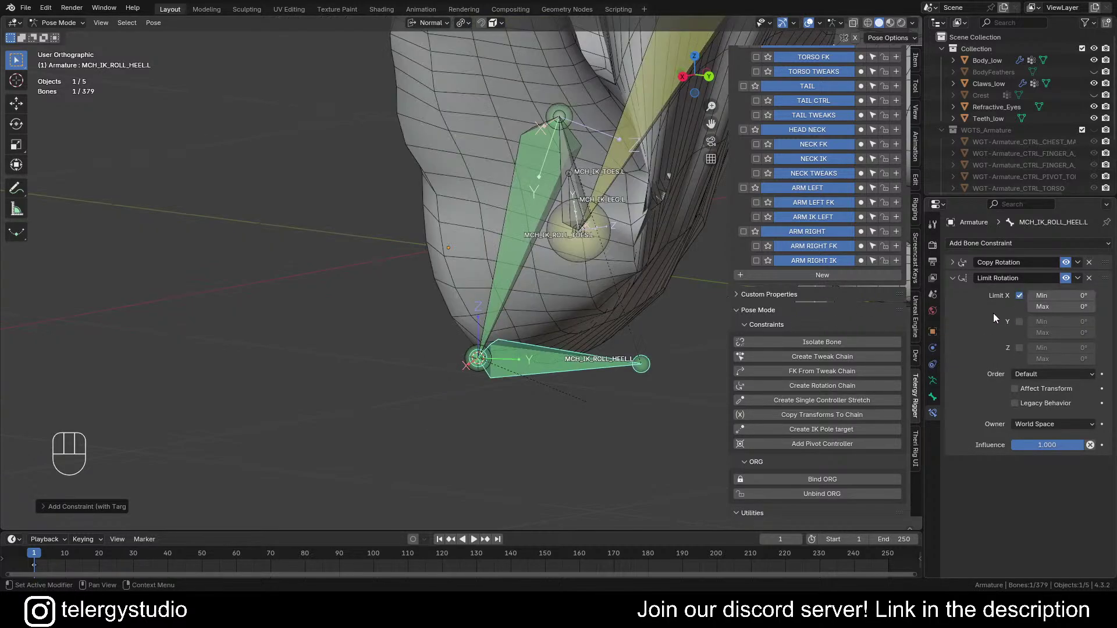
pyautogui.click(1038, 425)
pyautogui.click(1034, 494)
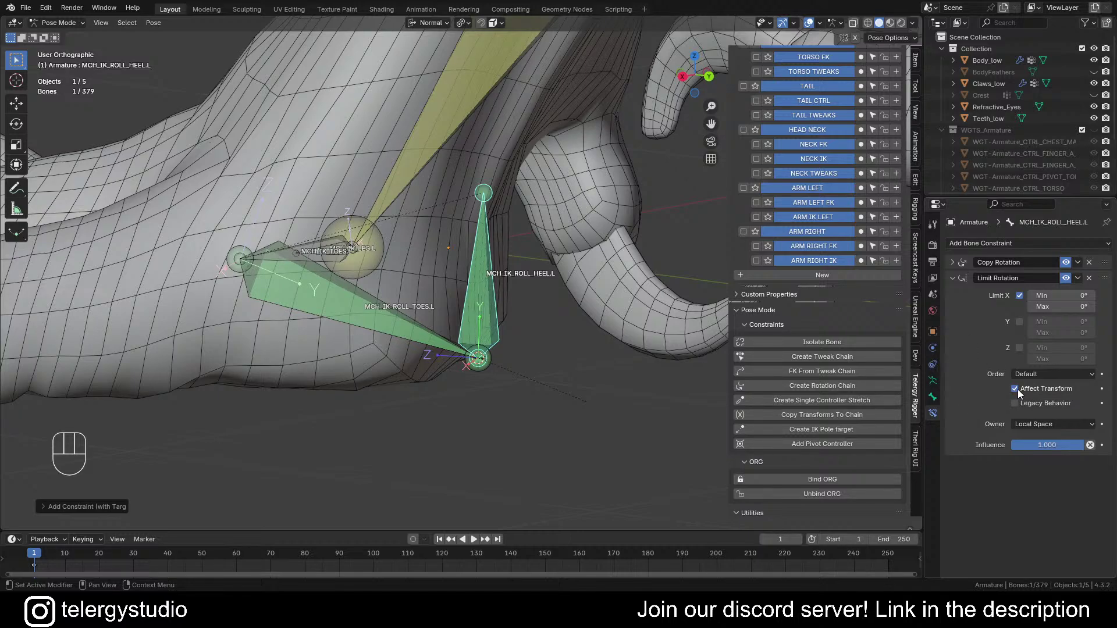
pyautogui.click(1045, 297)
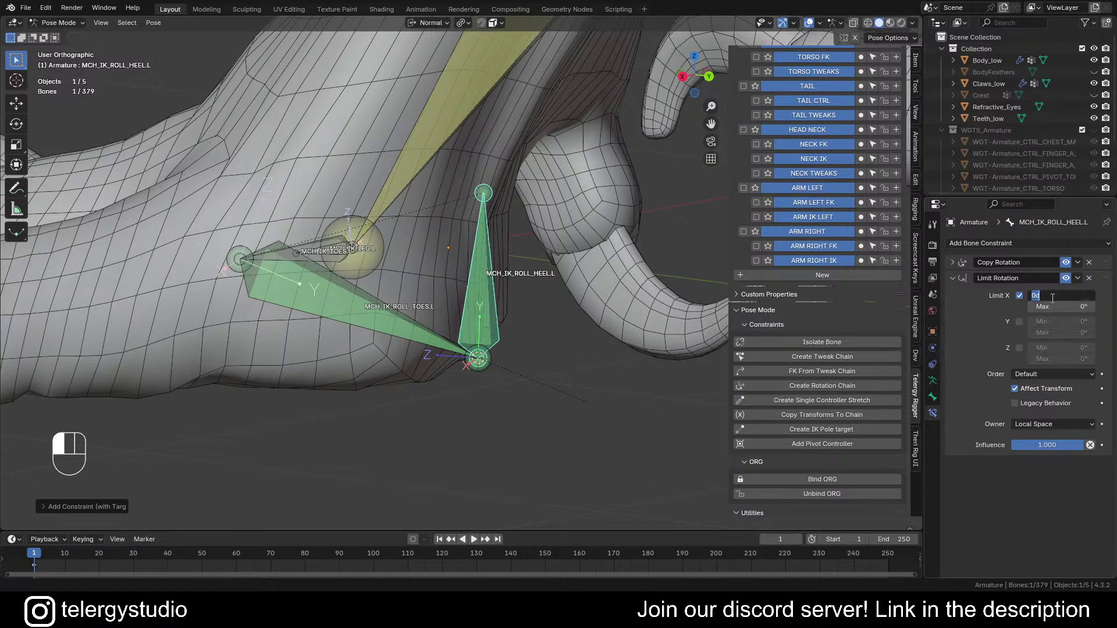
pyautogui.write('-90')
pyautogui.press('Return')
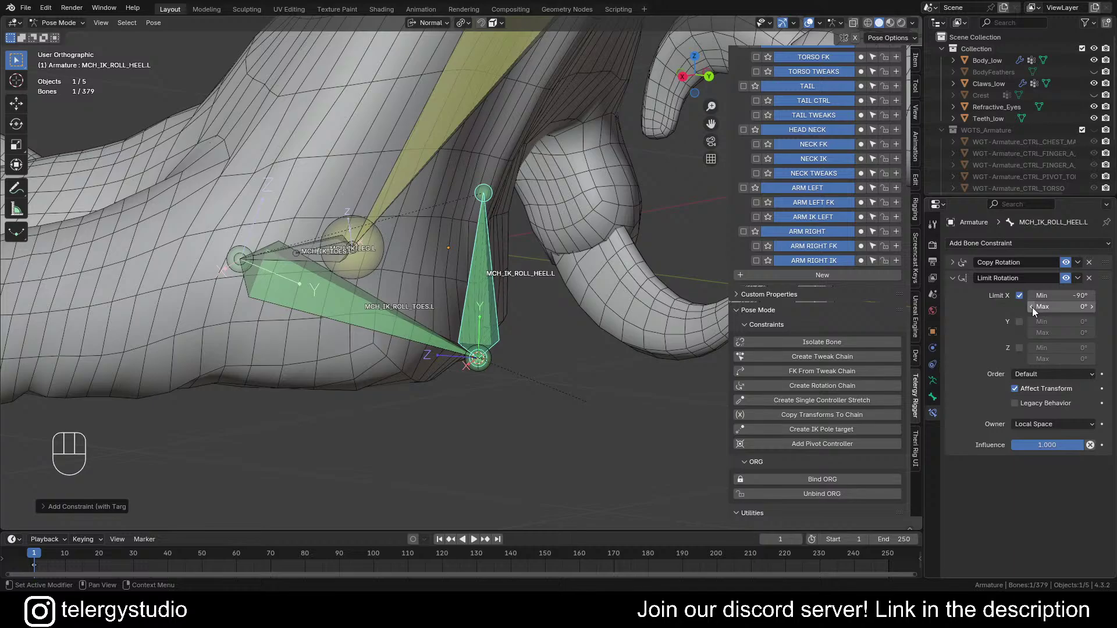
# Step: Test the heel's rotation limit by rotating CTRL_IK_TOES_ROLL.L around its local X axis, and cancel the rotation
pyautogui.scroll(-3, 625, 291)
pyautogui.keyDown('shift'); pyautogui.moveTo(630, 312); pyautogui.dragTo(545, 303, button='middle'); pyautogui.keyUp('shift')
pyautogui.click(629, 262)
pyautogui.press('r')
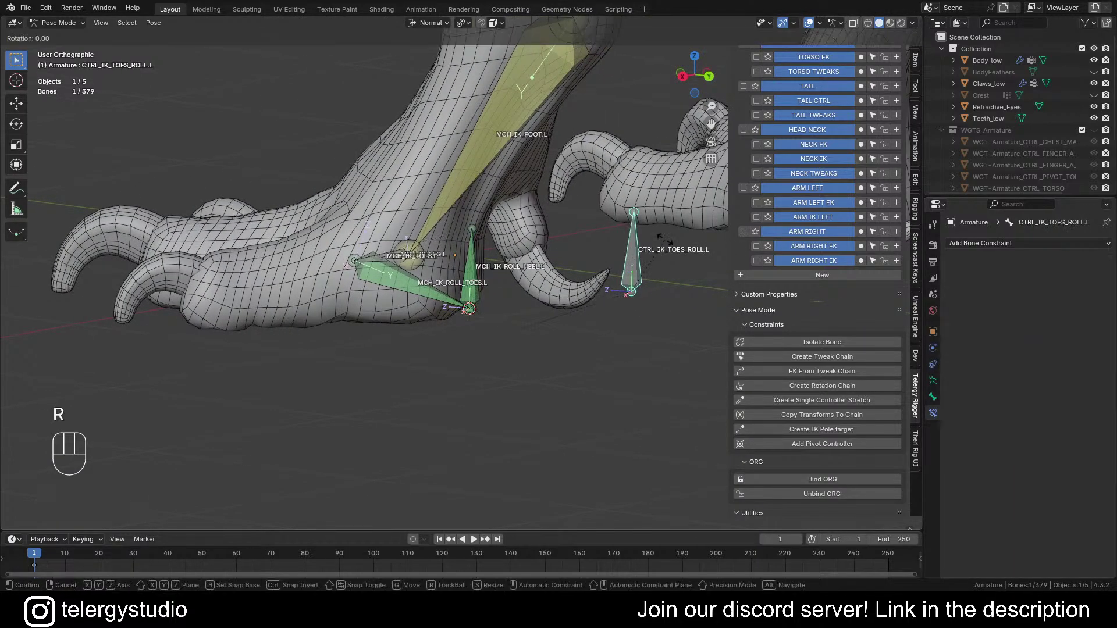
pyautogui.press('x')
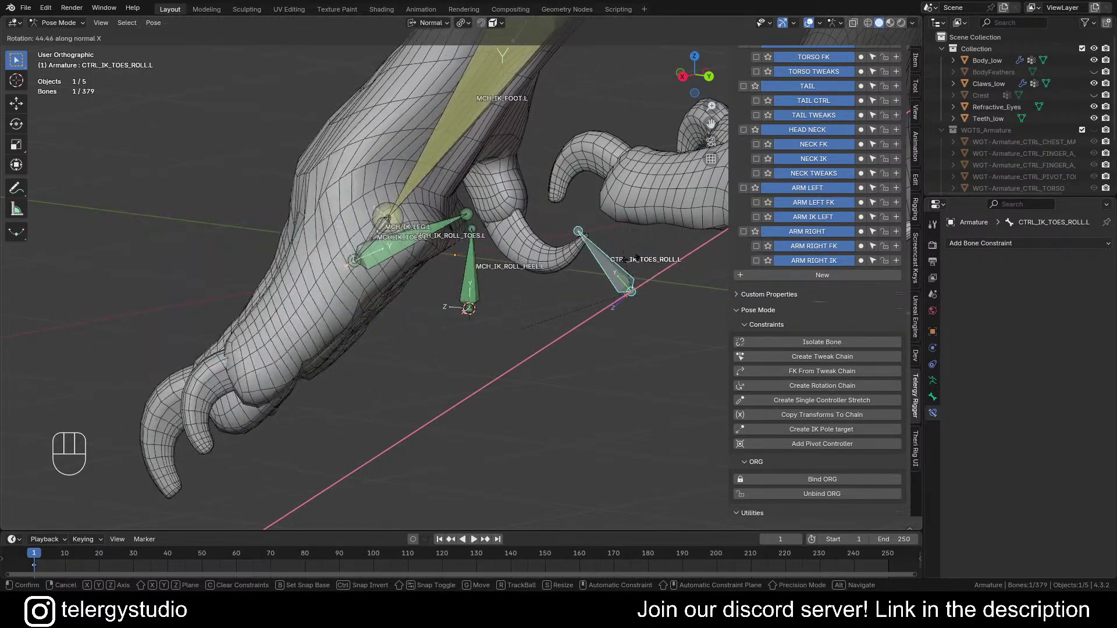
pyautogui.rightClick(657, 276)
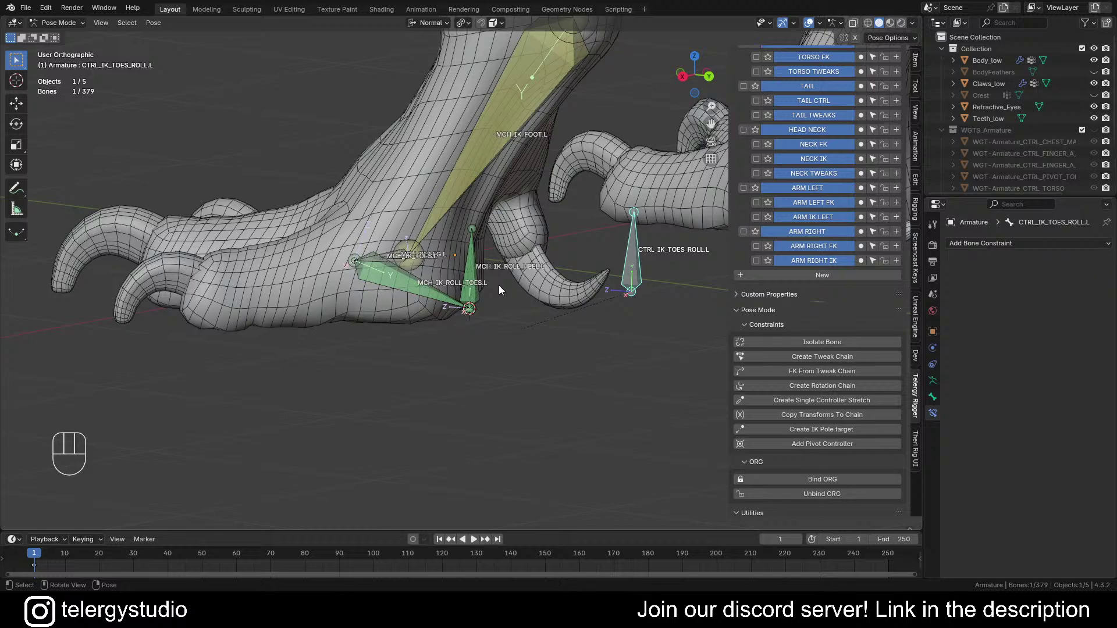
# Step: Add a Limit Rotation constraint to MCH_IK_ROLL_TOES.L with Limit X from 0° to 90°, owner in Local Space and Affect Transform on
pyautogui.click(418, 289)
pyautogui.scroll(3, 427, 281)
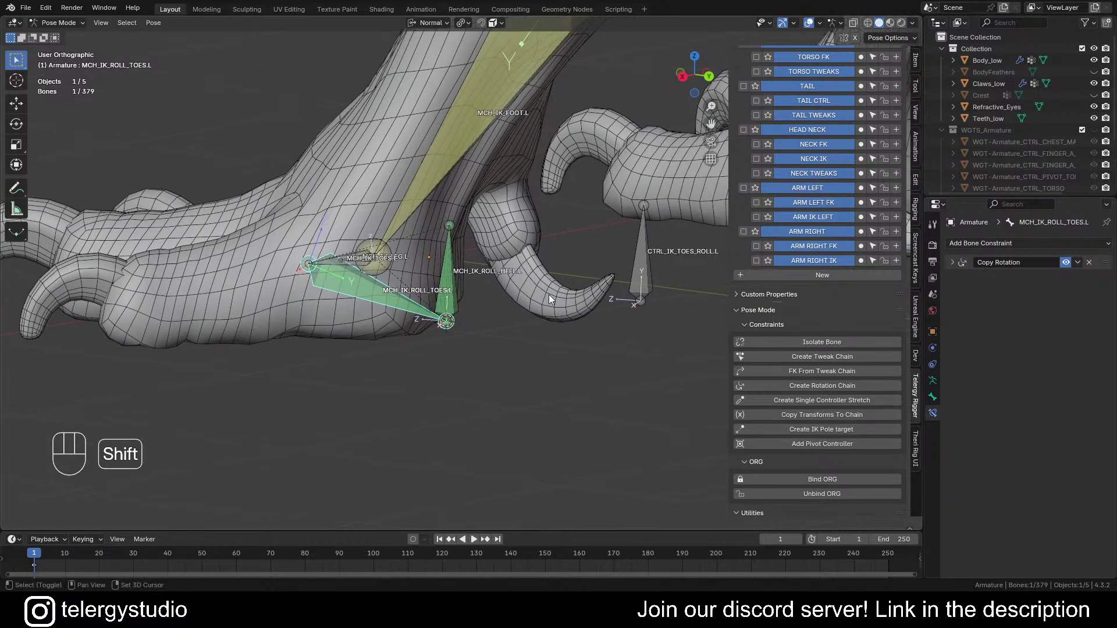
pyautogui.press('d')
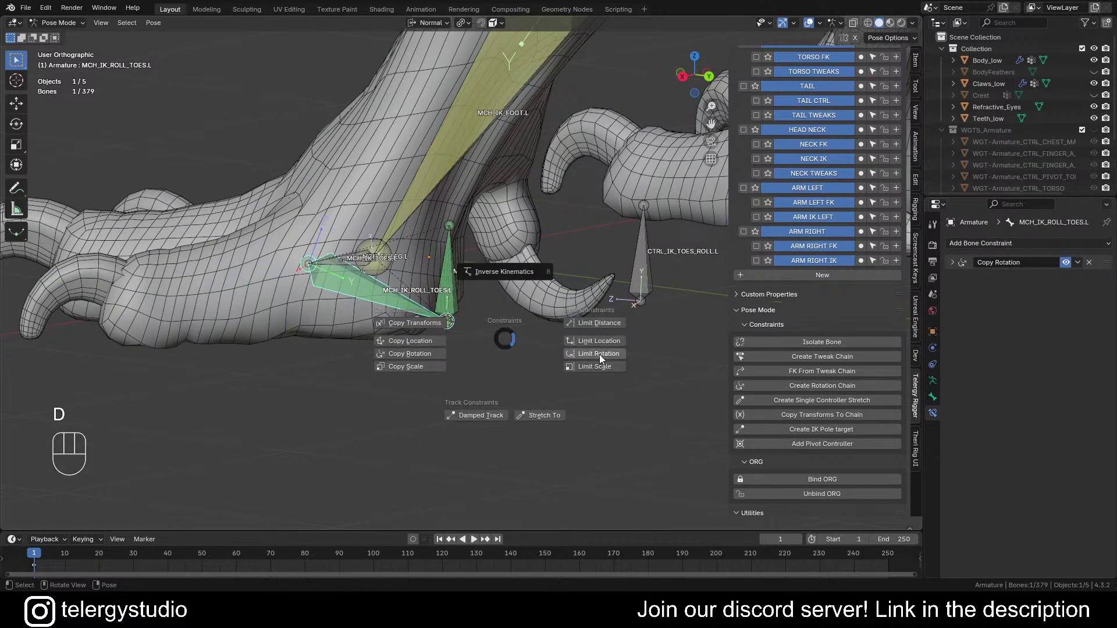
pyautogui.click(599, 354)
pyautogui.click(1019, 296)
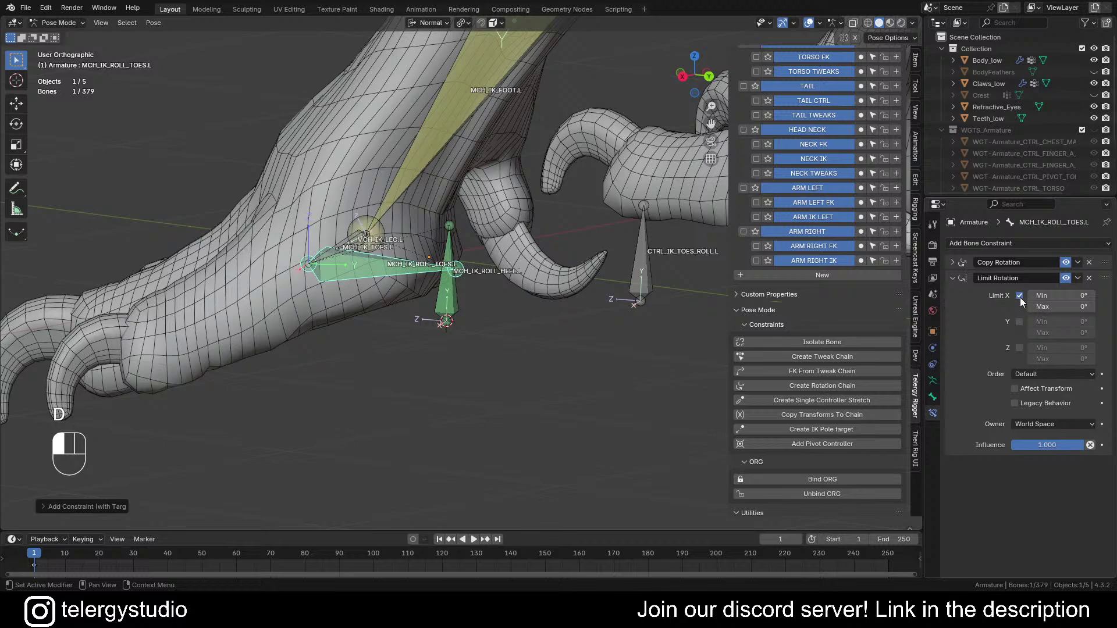
pyautogui.click(1030, 425)
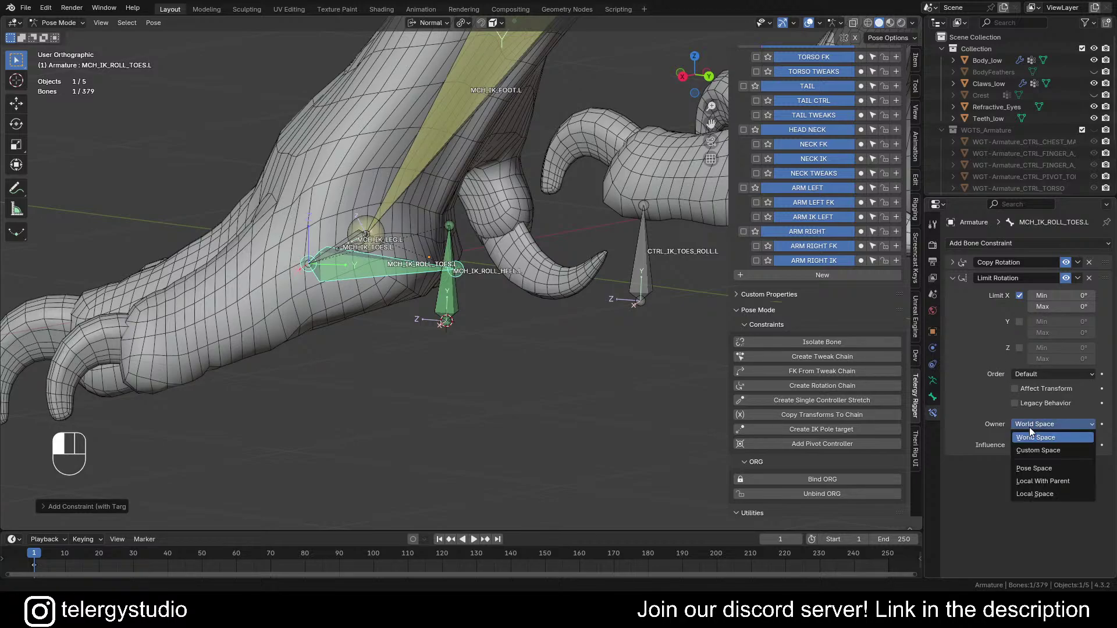
pyautogui.click(1016, 388)
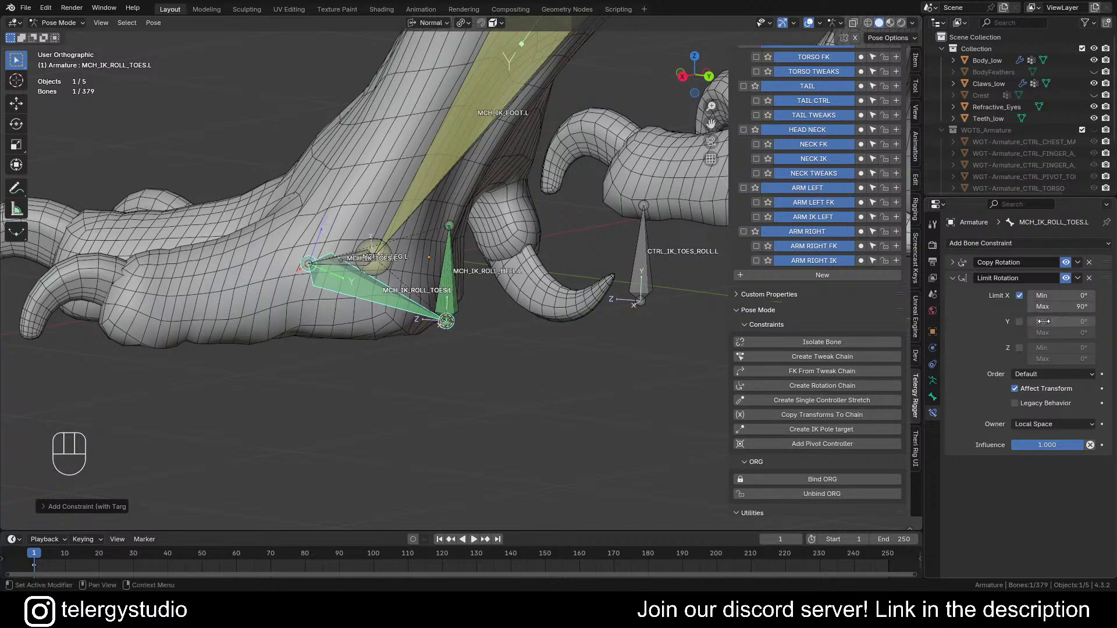
# Step: Test the heel and toe limits together by rotating CTRL_IK_TOES_ROLL.L around its local X axis, and cancel the rotation
pyautogui.click(644, 271)
pyautogui.scroll(-1, 616, 260)
pyautogui.keyDown('shift'); pyautogui.moveTo(702, 295); pyautogui.dragTo(648, 315, button='middle'); pyautogui.keyUp('shift')
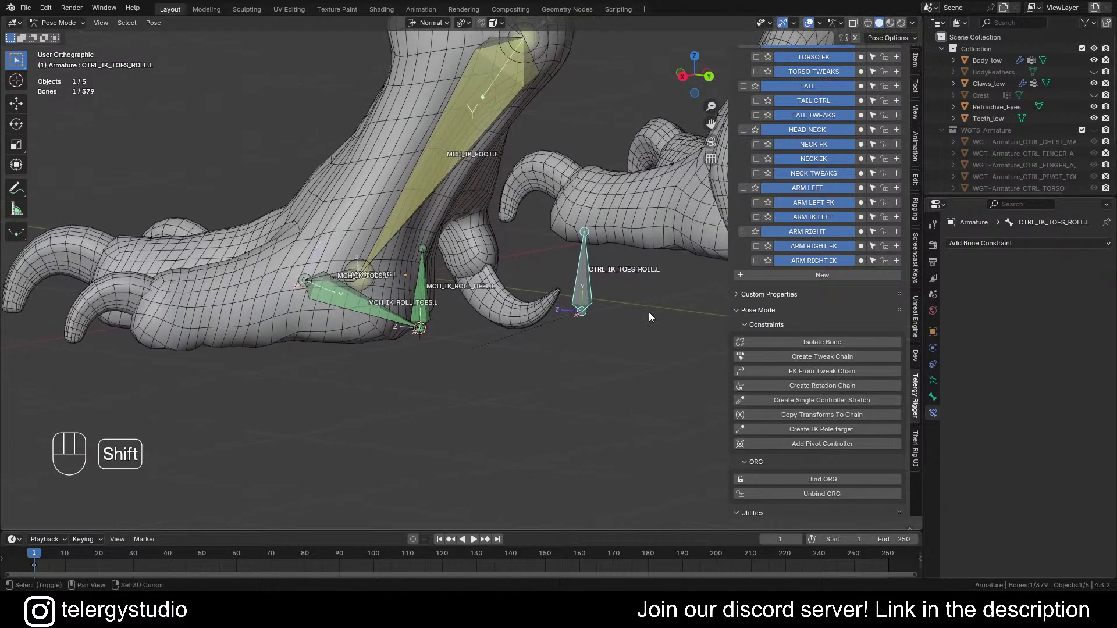
pyautogui.press('x')
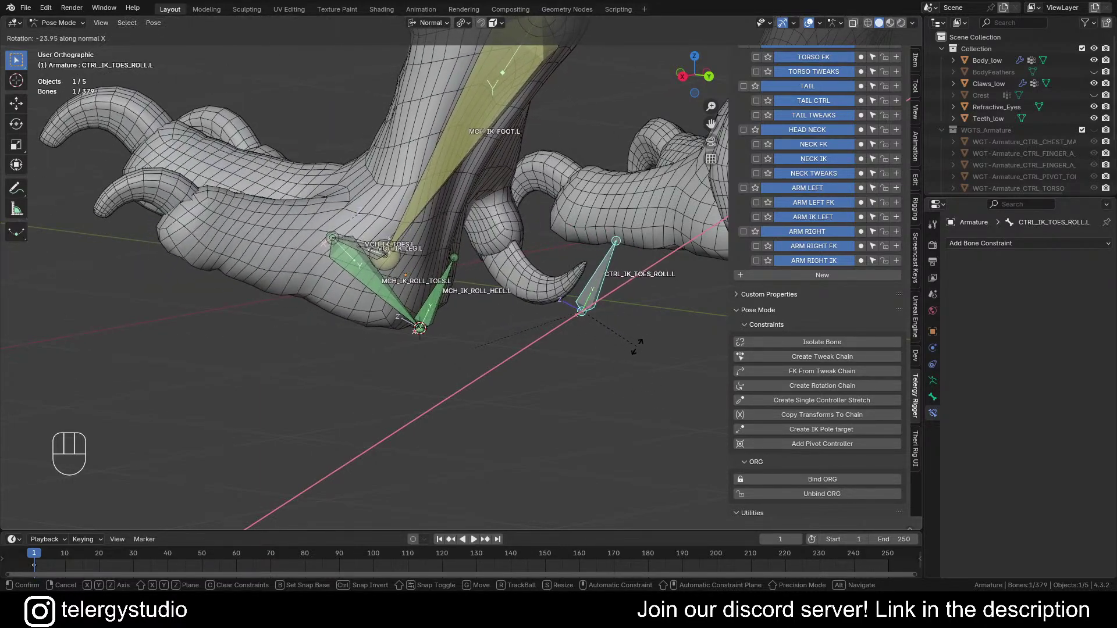
pyautogui.rightClick(640, 336)
# Step: Reveal all hidden bones in Pose Mode and clear the selection
pyautogui.keyDown('shift'); pyautogui.moveTo(411, 249); pyautogui.dragTo(552, 281, button='middle'); pyautogui.keyUp('shift')
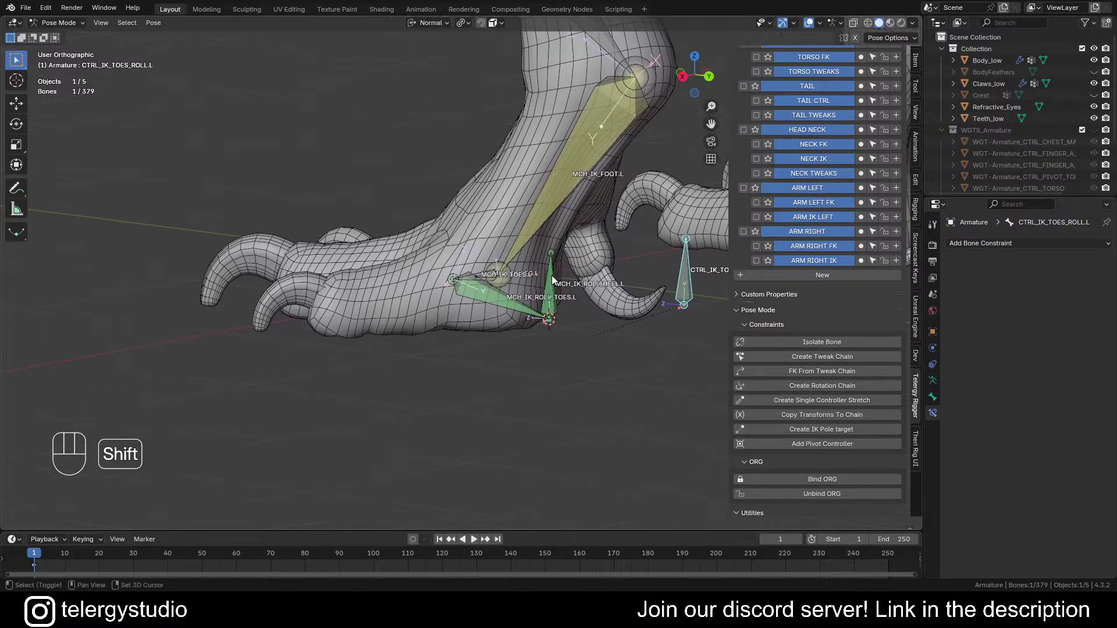
pyautogui.moveTo(449, 271); pyautogui.dragTo(477, 257, button='middle')
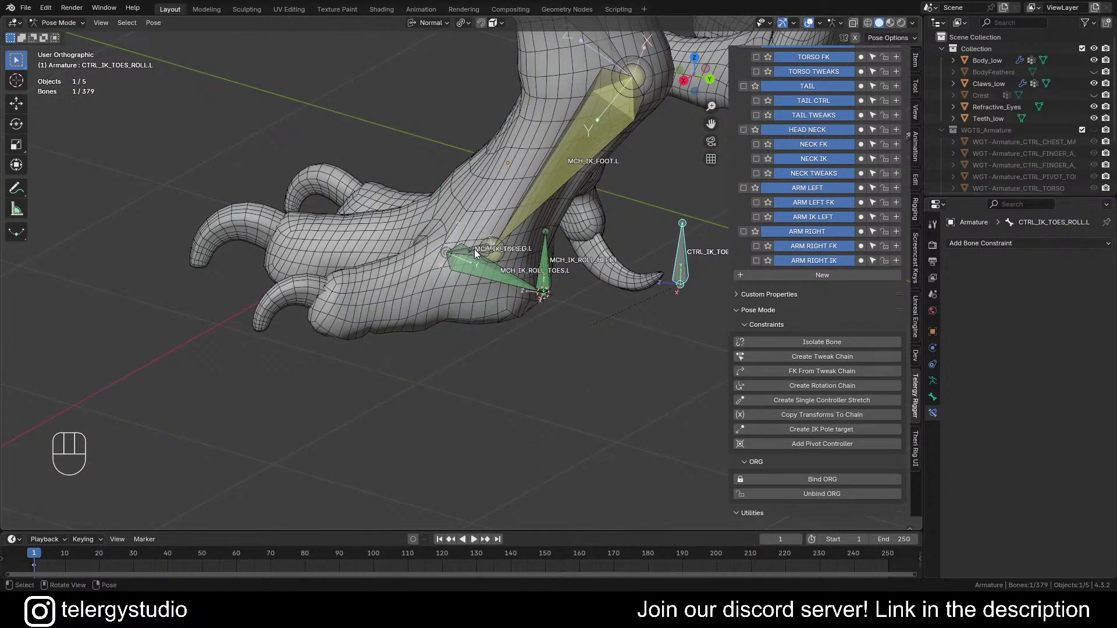
pyautogui.scroll(1, 490, 218)
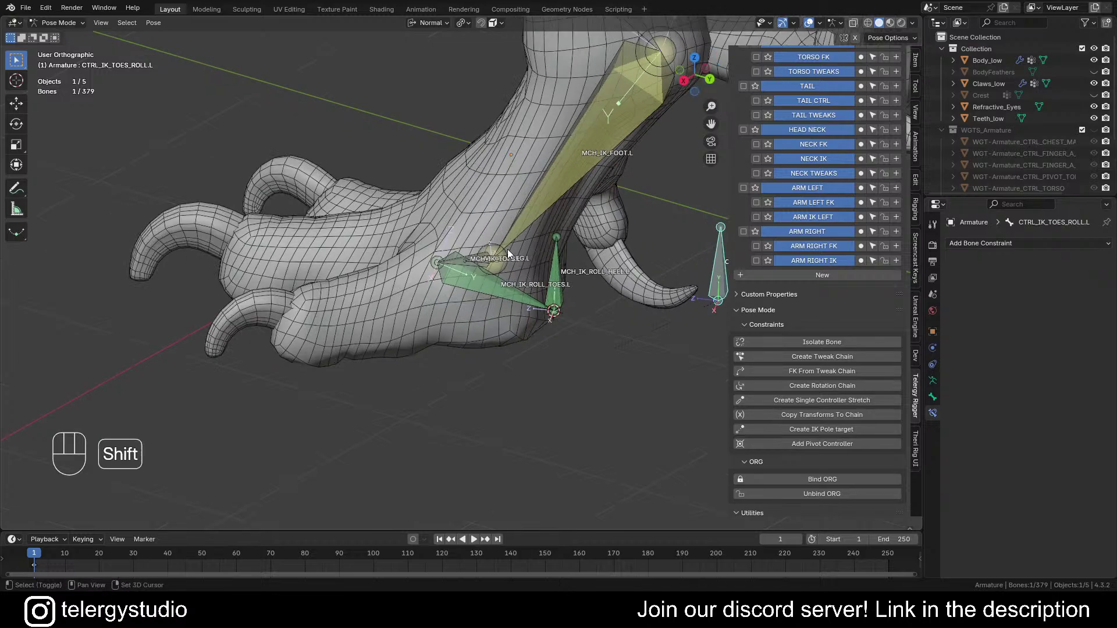
pyautogui.keyDown('shift'); pyautogui.moveTo(507, 249); pyautogui.dragTo(460, 324, button='middle'); pyautogui.keyUp('shift')
pyautogui.hotkey('alt', 'h')
pyautogui.hotkey('alt', 'a')
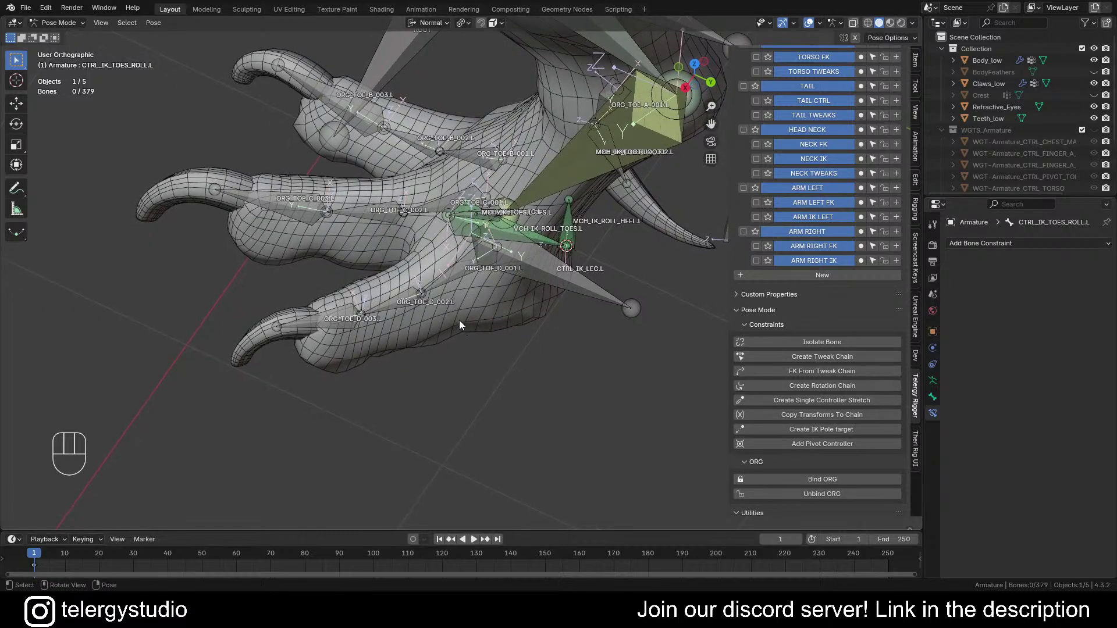
# Step: In Edit Mode, reveal all bones and select the nine ORG bones of toes B, C and D on the left foot
pyautogui.click(451, 276)
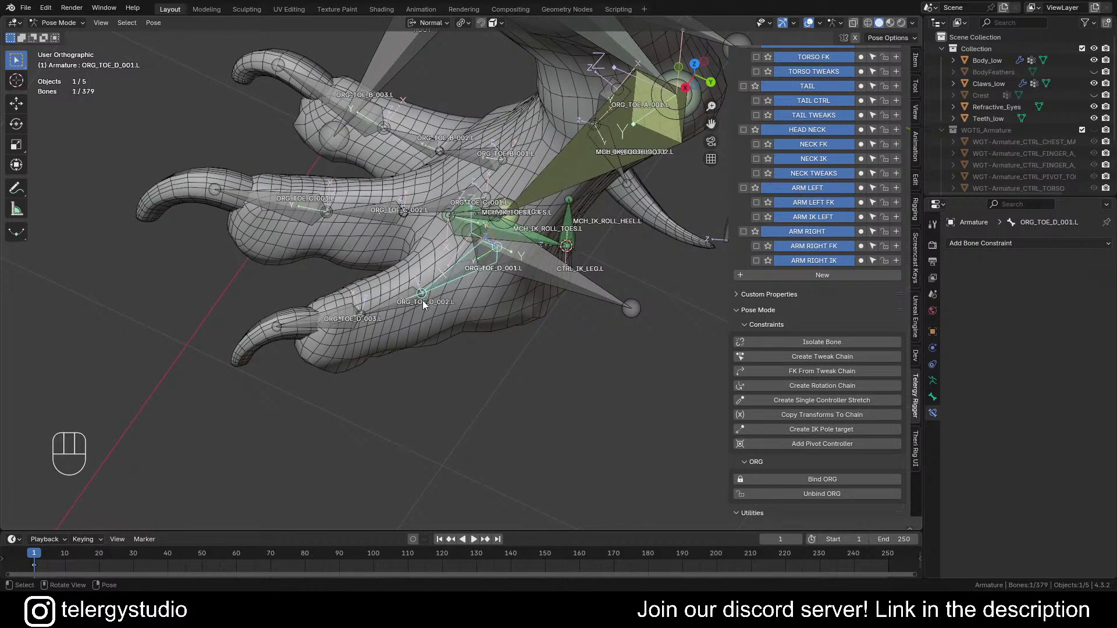
pyautogui.click(395, 305)
pyautogui.click(356, 319)
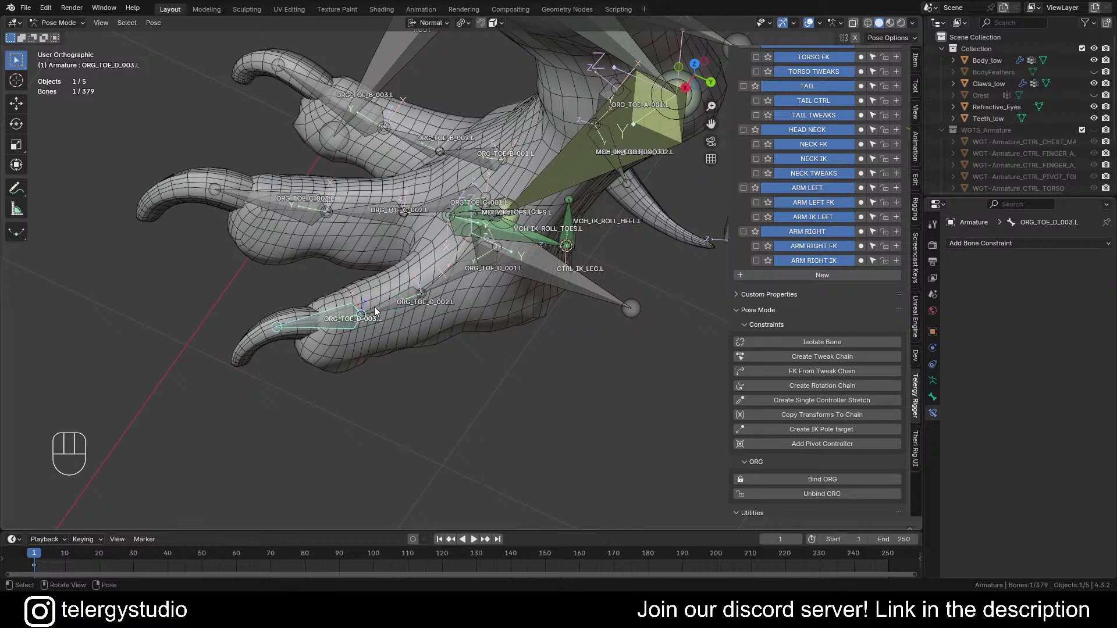
pyautogui.keyDown('shift'); pyautogui.moveTo(407, 297); pyautogui.dragTo(444, 312, button='middle'); pyautogui.keyUp('shift')
pyautogui.scroll(2, 382, 320)
pyautogui.scroll(-1, 398, 311)
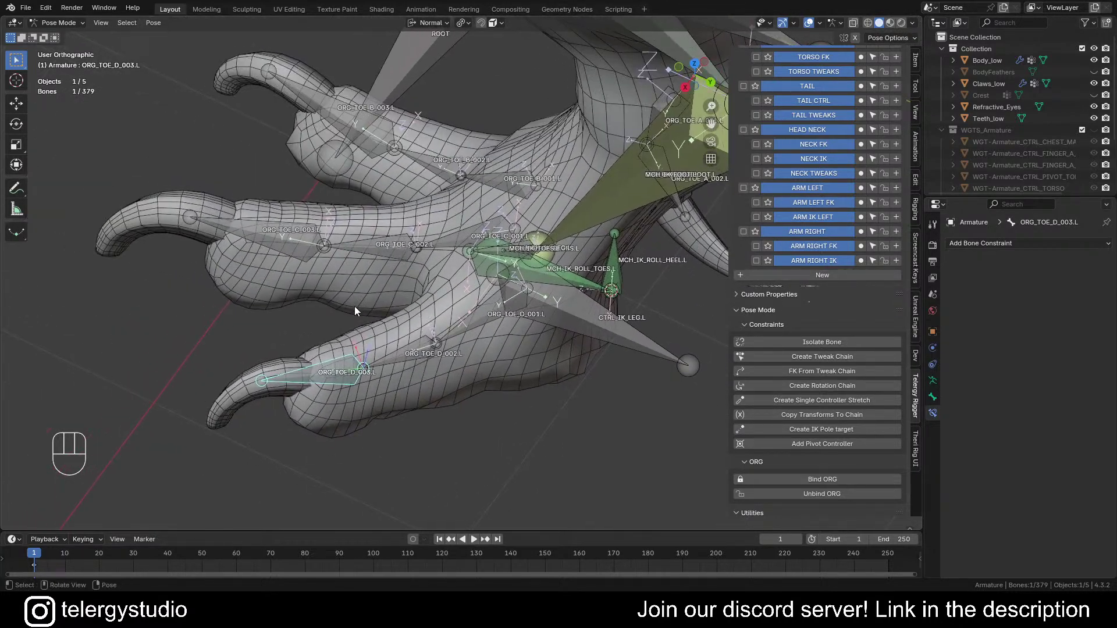
pyautogui.click(429, 300)
pyautogui.hotkey('alt', 'h')
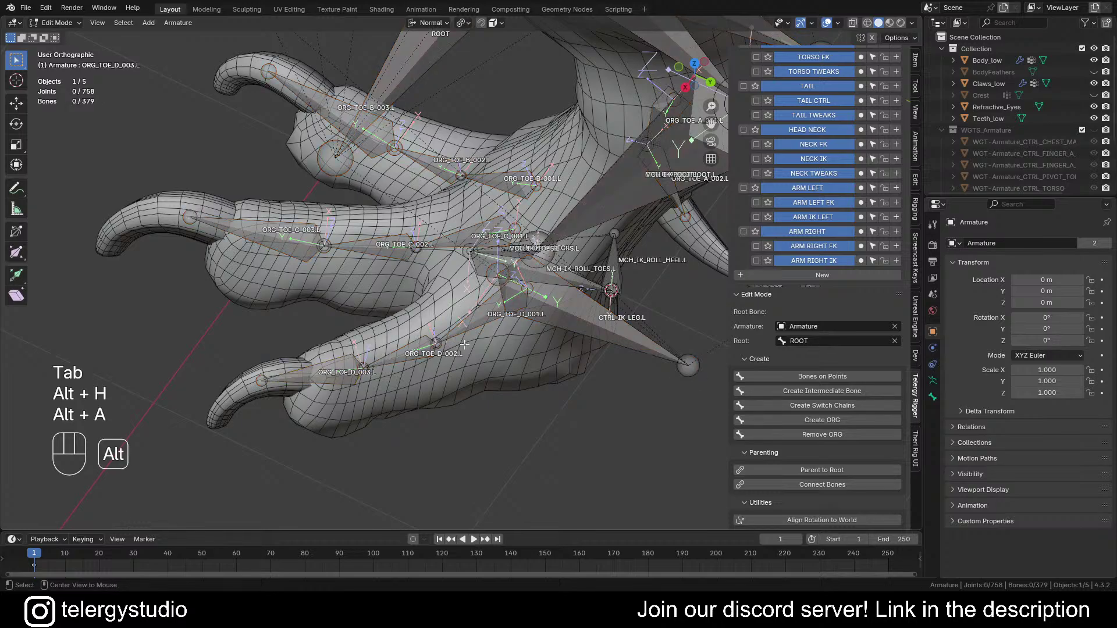
pyautogui.keyDown('shift'); pyautogui.moveTo(443, 309); pyautogui.dragTo(344, 255, button='middle'); pyautogui.keyUp('shift')
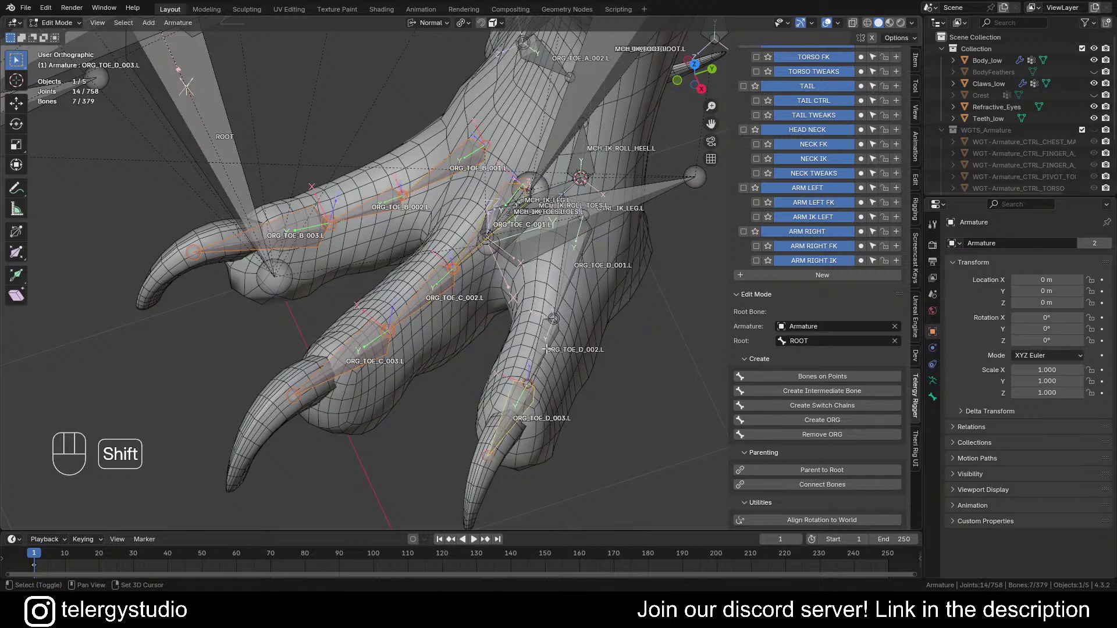
pyautogui.scroll(-4, 578, 259)
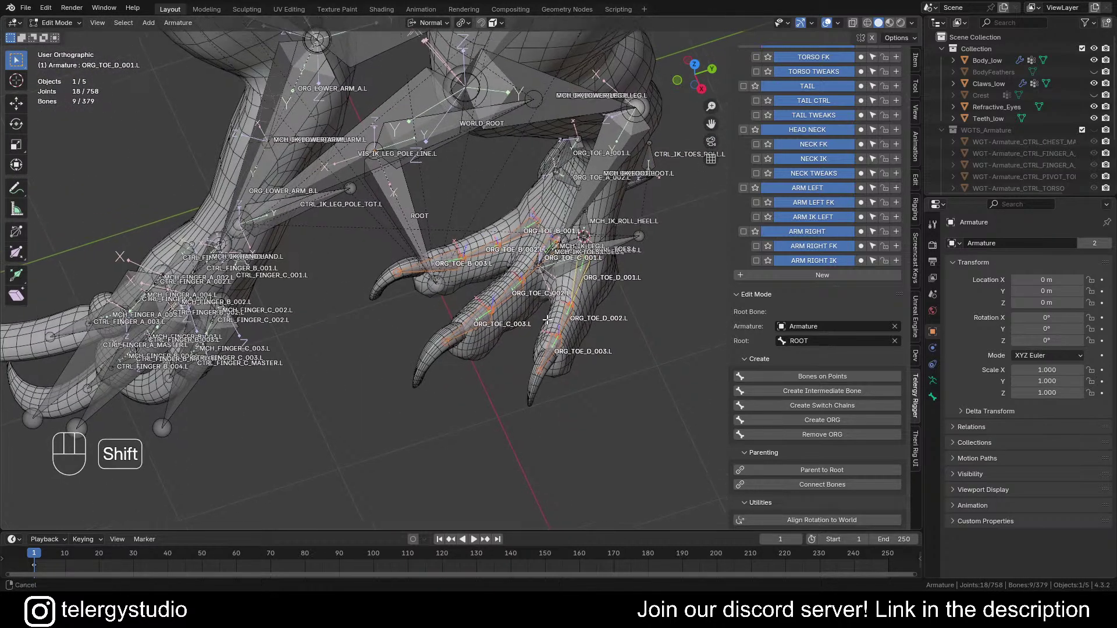
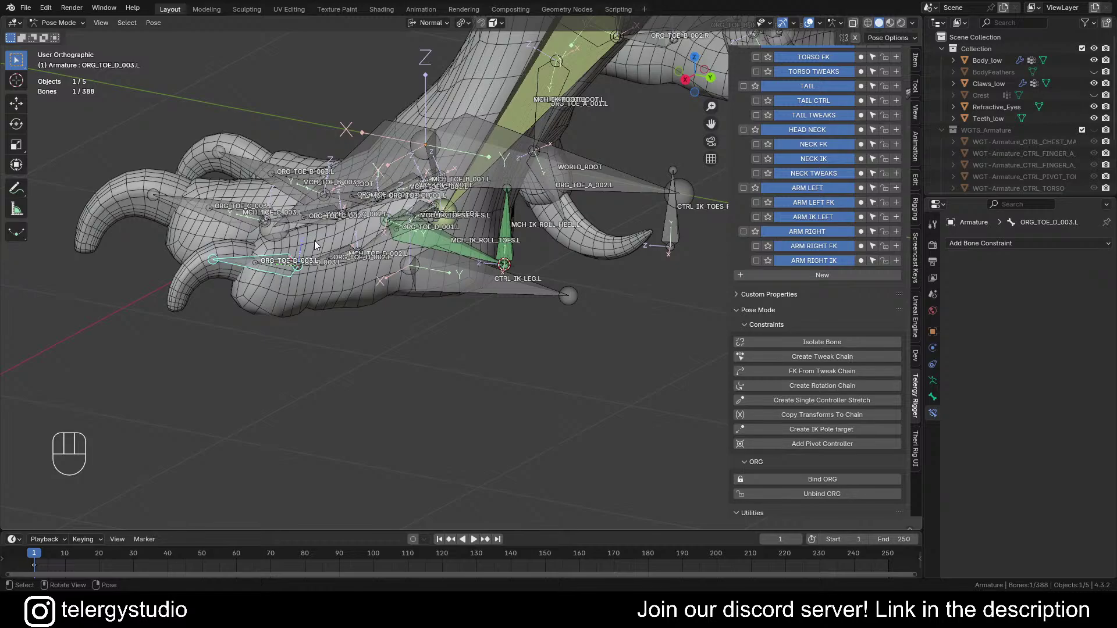
# Step: Test the bend of toe C by rotating ORG_TOE_C_002.L around its local X axis, without keeping the rotation
pyautogui.moveTo(280, 280); pyautogui.dragTo(410, 349, button='middle')
pyautogui.click(323, 260)
pyautogui.press('r')
pyautogui.press('x')
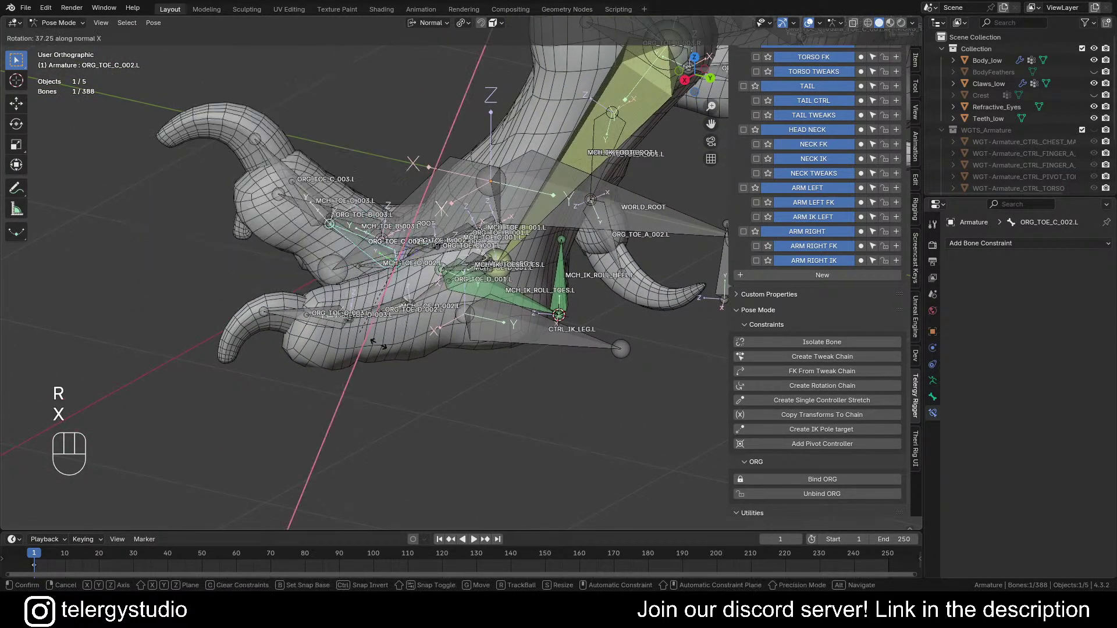
pyautogui.click(336, 223)
# Step: Test the bend of toe B by rotating ORG_TOE_B_001.L around its local X axis, without keeping the rotation
pyautogui.moveTo(336, 222); pyautogui.dragTo(404, 222, button='middle')
pyautogui.click(394, 202)
pyautogui.press('r')
pyautogui.press('x')
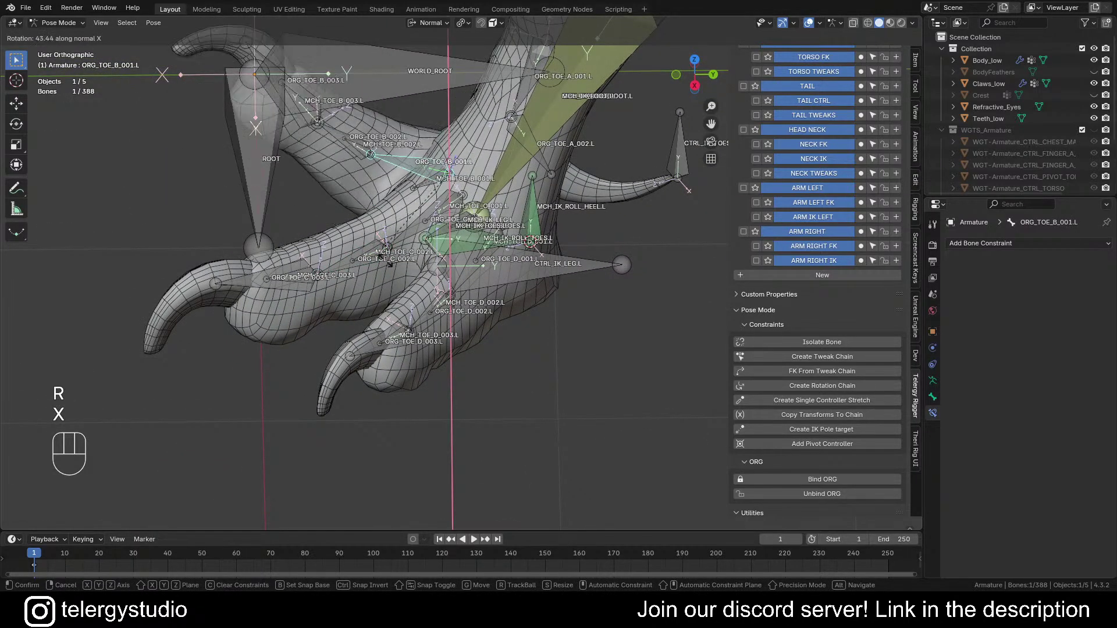
pyautogui.click(407, 268)
pyautogui.moveTo(407, 268); pyautogui.dragTo(364, 238, button='middle')
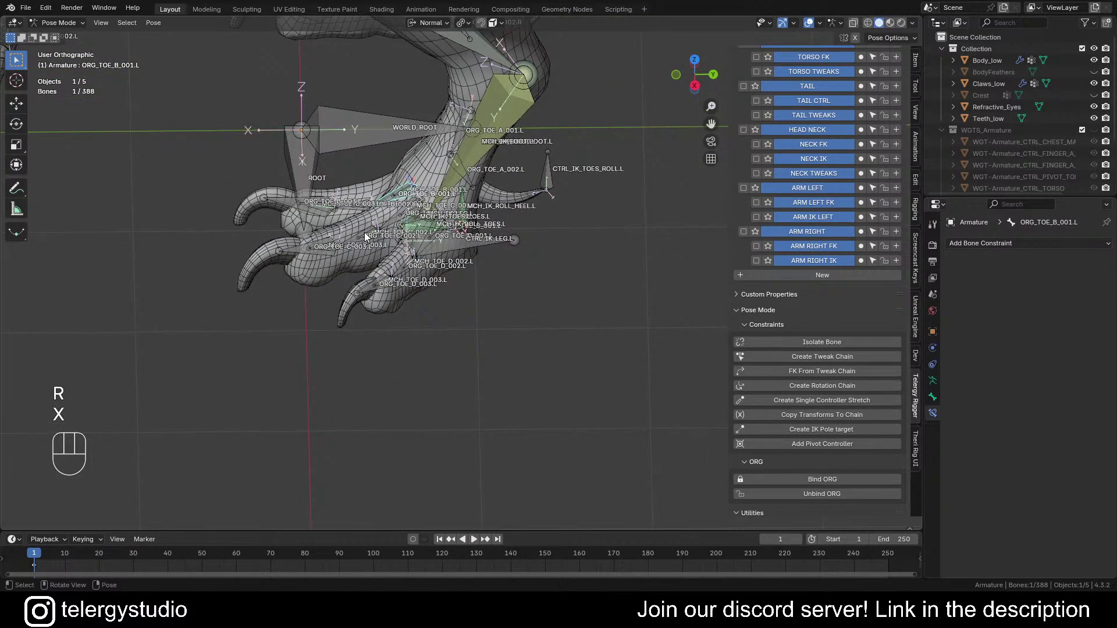
# Step: Snap the 3D cursor to the world origin and deselect all bones
pyautogui.scroll(3, 358, 232)
pyautogui.keyDown('shift'); pyautogui.moveTo(359, 232); pyautogui.dragTo(436, 265, button='middle'); pyautogui.keyUp('shift')
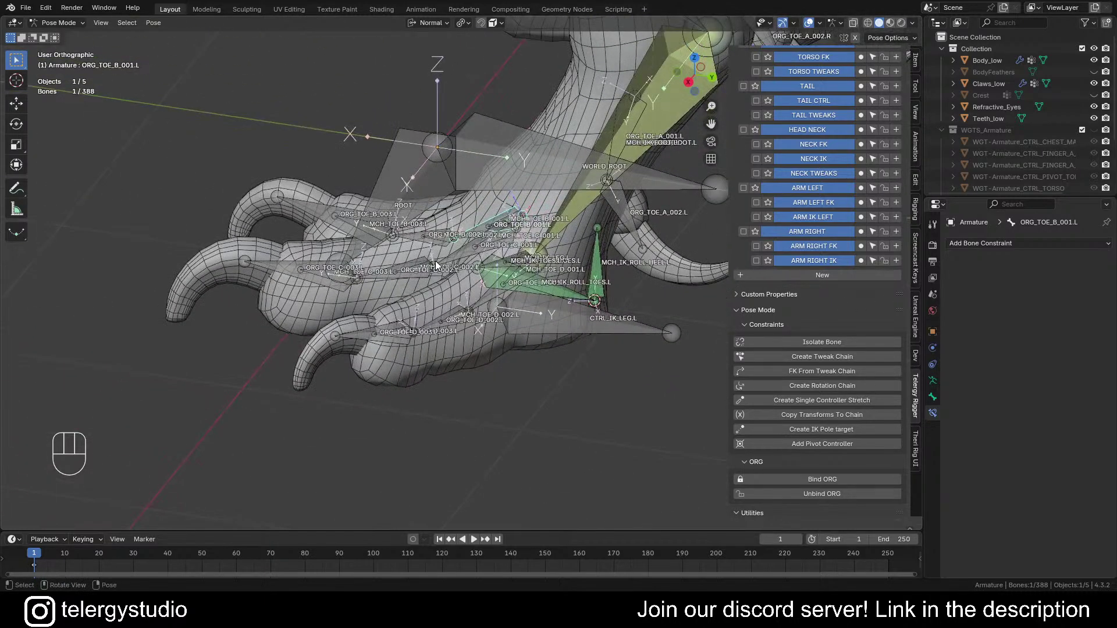
pyautogui.hotkey('shift', 's')
pyautogui.scroll(-2, 509, 246)
pyautogui.keyDown('shift'); pyautogui.moveTo(505, 247); pyautogui.dragTo(545, 315, button='middle'); pyautogui.keyUp('shift')
pyautogui.click(483, 297)
pyautogui.scroll(3, 511, 302)
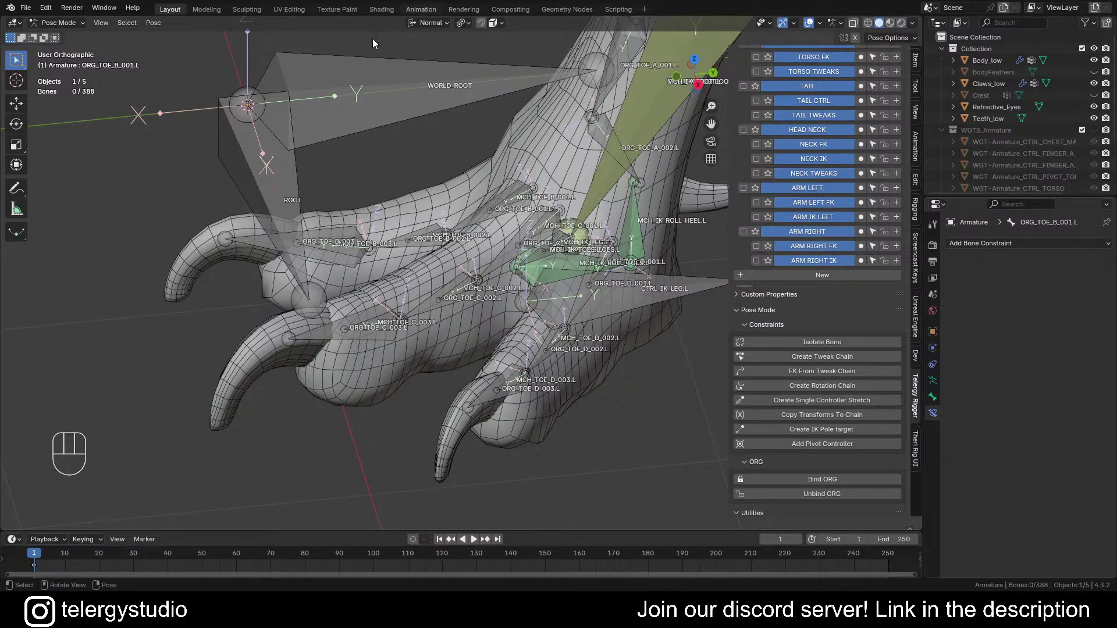
# Step: Switch to the Animation workspace and change the Dope Sheet to the Action Editor
pyautogui.click(421, 8)
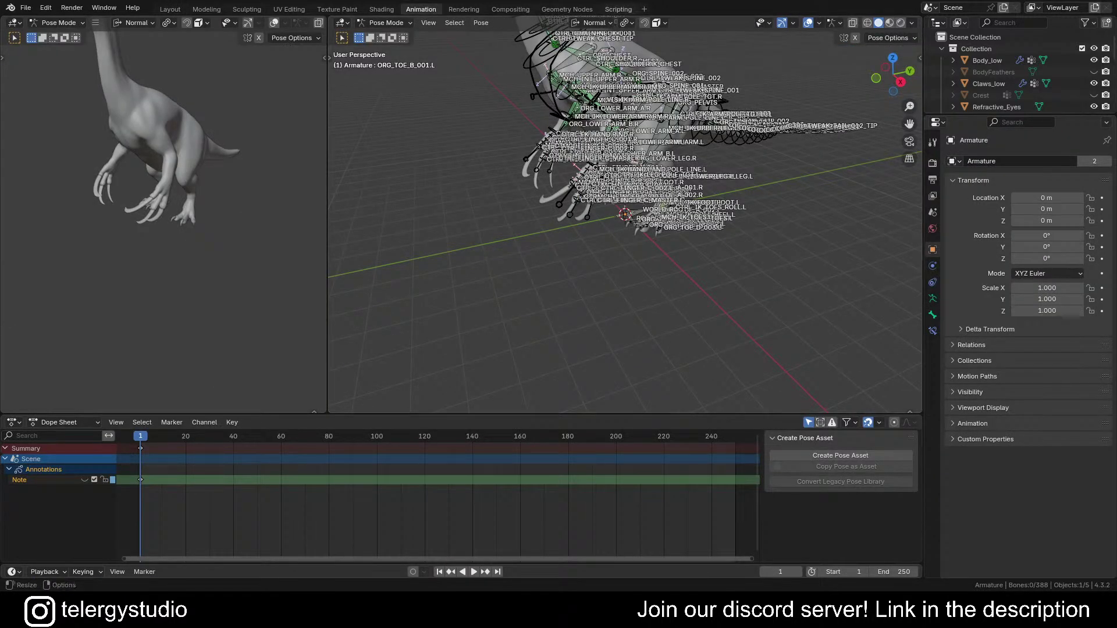
pyautogui.click(65, 423)
pyautogui.click(72, 464)
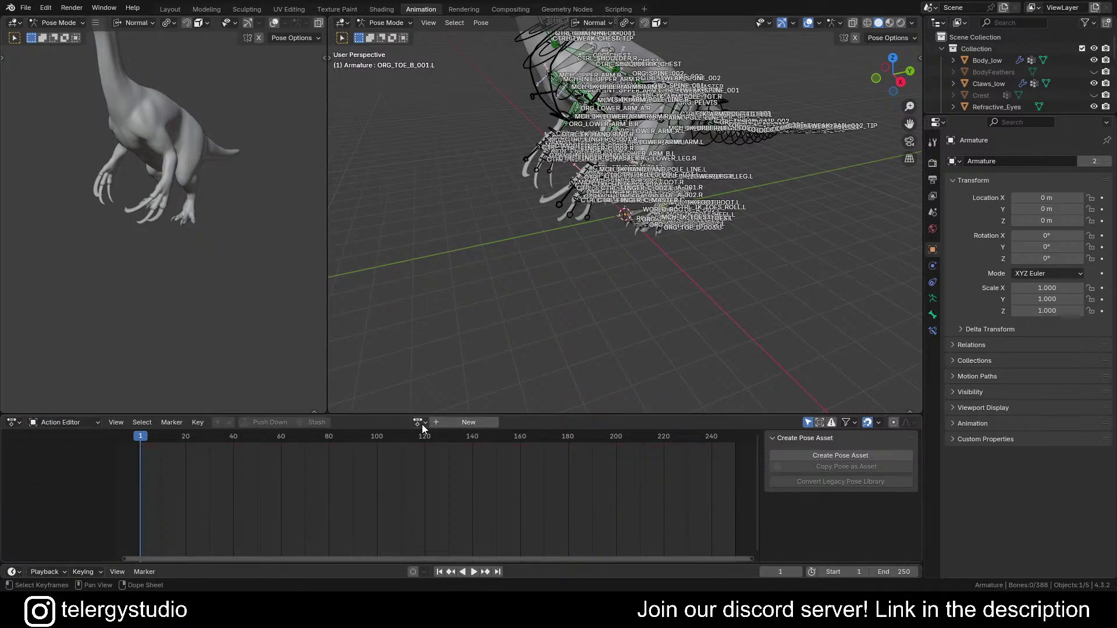
# Step: Create a new action named CT_TOES_ROLL and protect it with a fake user
pyautogui.click(455, 422)
pyautogui.click(453, 422)
pyautogui.write('c')
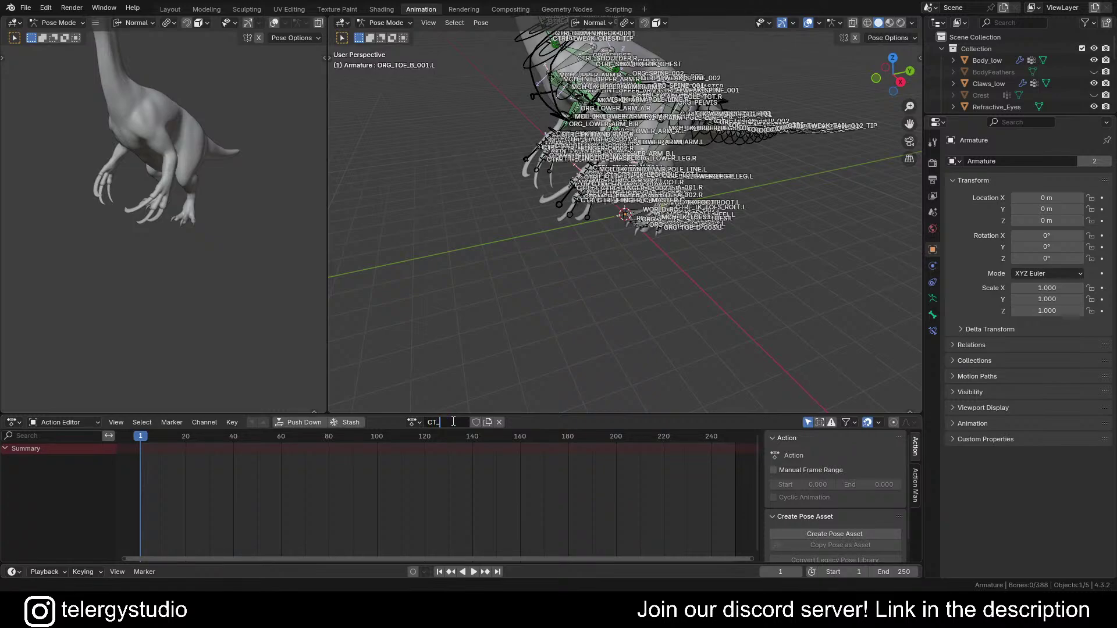
pyautogui.write('T_TOE')
pyautogui.write('S_ROLL')
pyautogui.press('Return')
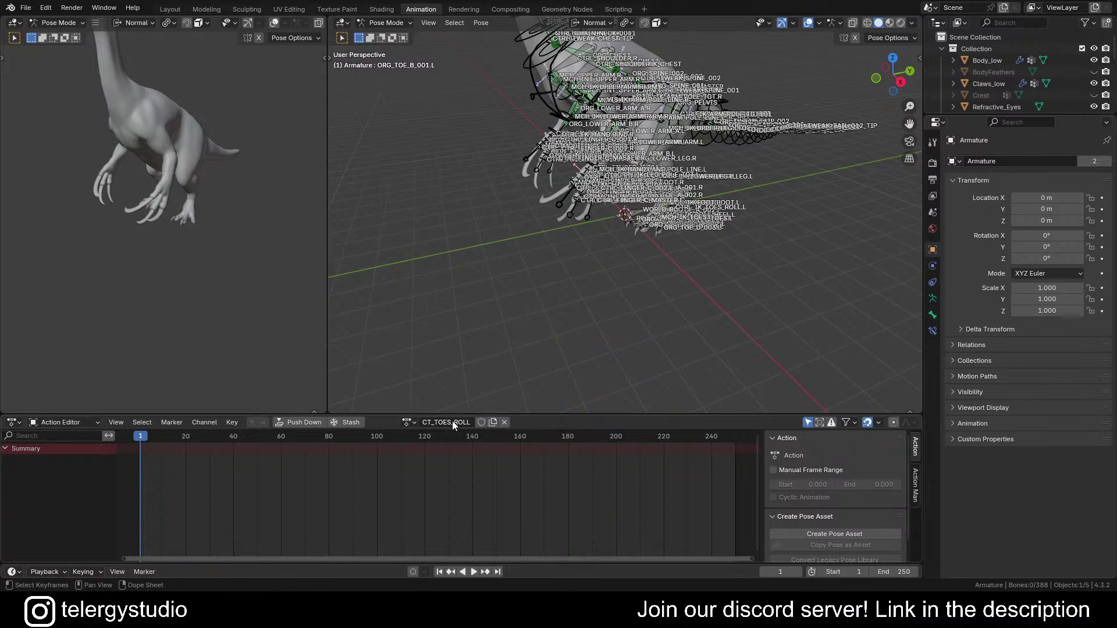
pyautogui.click(481, 422)
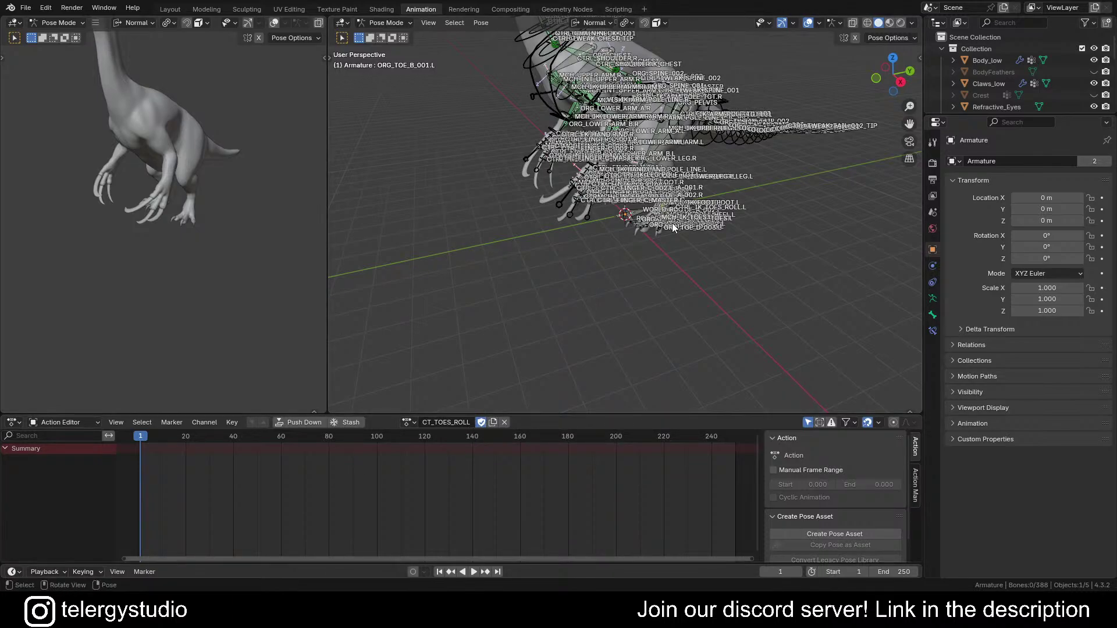
# Step: Select the left foot's mechanism bones of toe D: MCH_TOE_D_001.L, MCH_TOE_D_002.L and MCH_TOE_D_003.L
pyautogui.keyDown('shift'); pyautogui.moveTo(700, 226); pyautogui.dragTo(567, 242, button='middle'); pyautogui.keyUp('shift')
pyautogui.scroll(5, 556, 239)
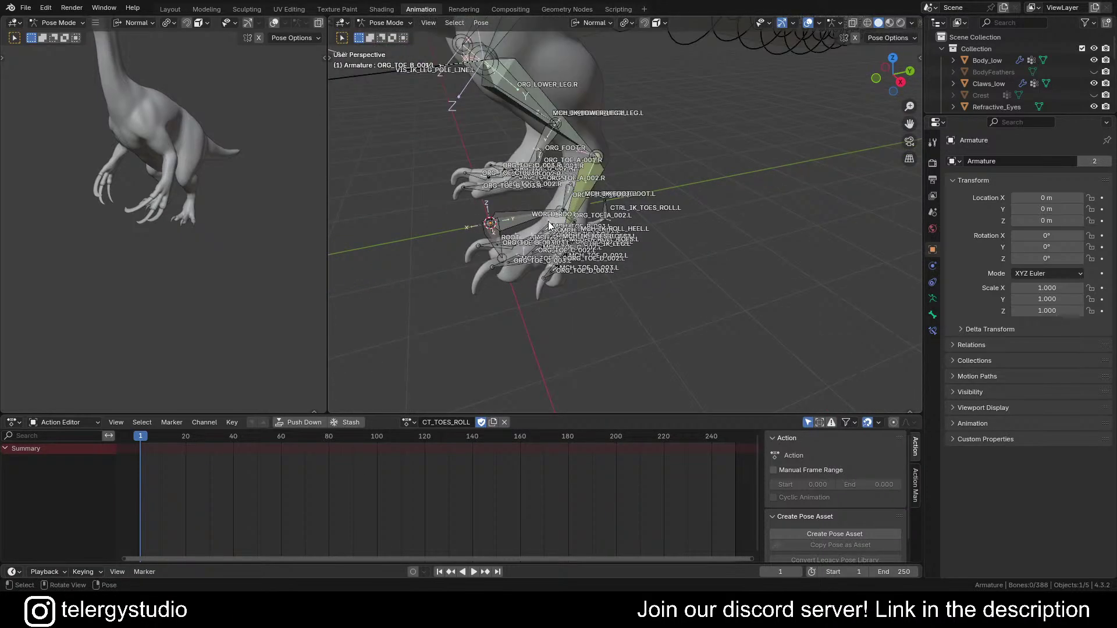
pyautogui.scroll(6, 559, 241)
pyautogui.moveTo(566, 243); pyautogui.dragTo(631, 179, button='middle')
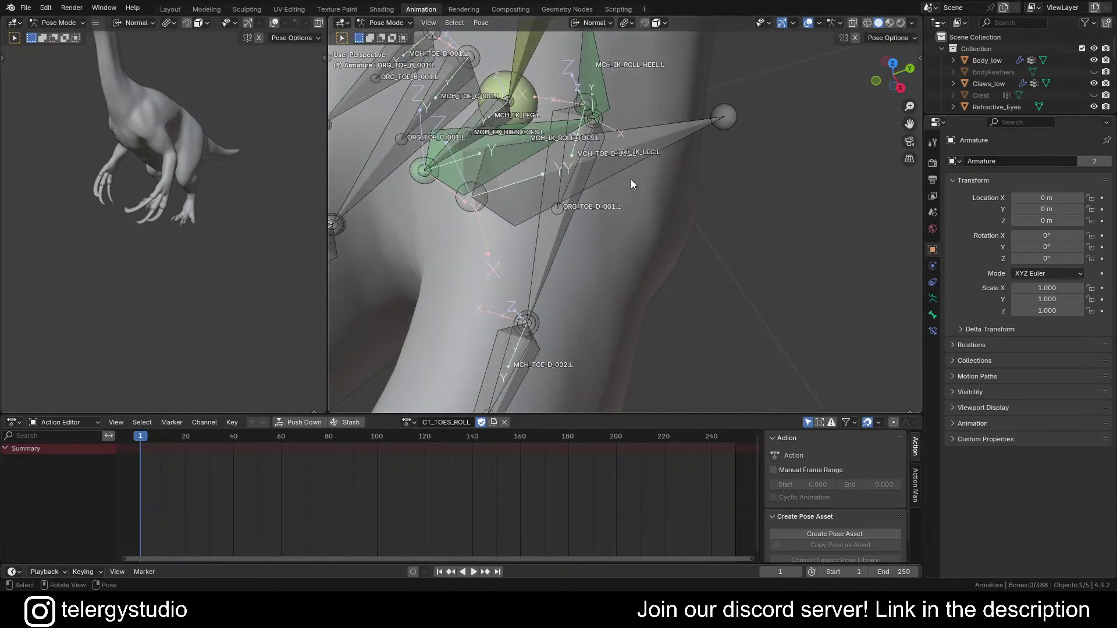
pyautogui.keyDown('alt'); pyautogui.click(575, 152); pyautogui.keyUp('alt')
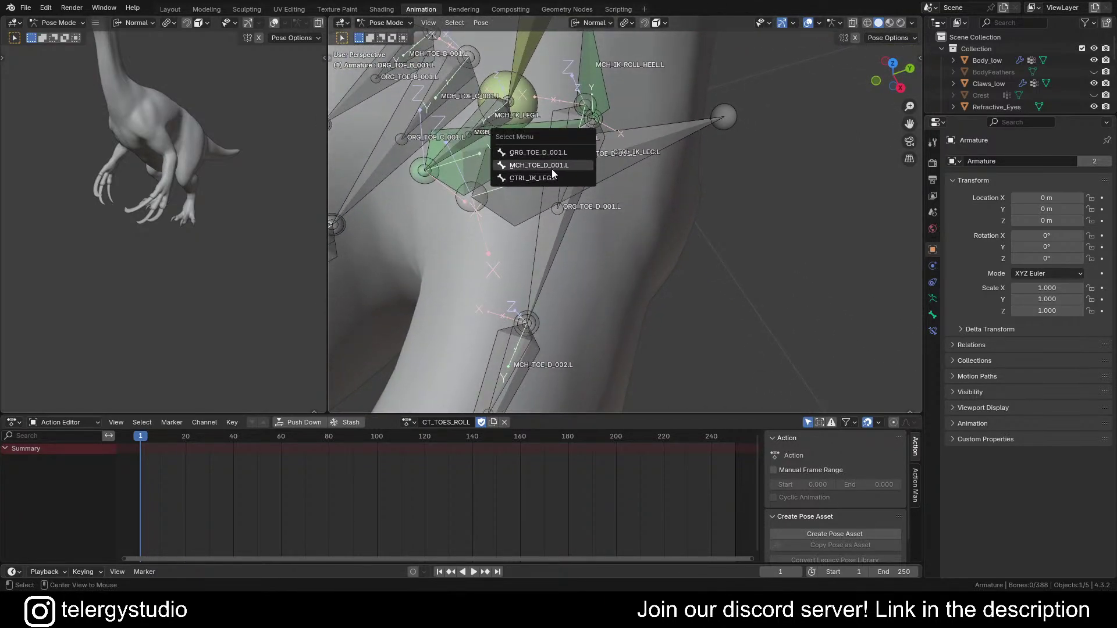
pyautogui.click(550, 166)
pyautogui.scroll(-4, 564, 187)
pyautogui.scroll(-4, 608, 179)
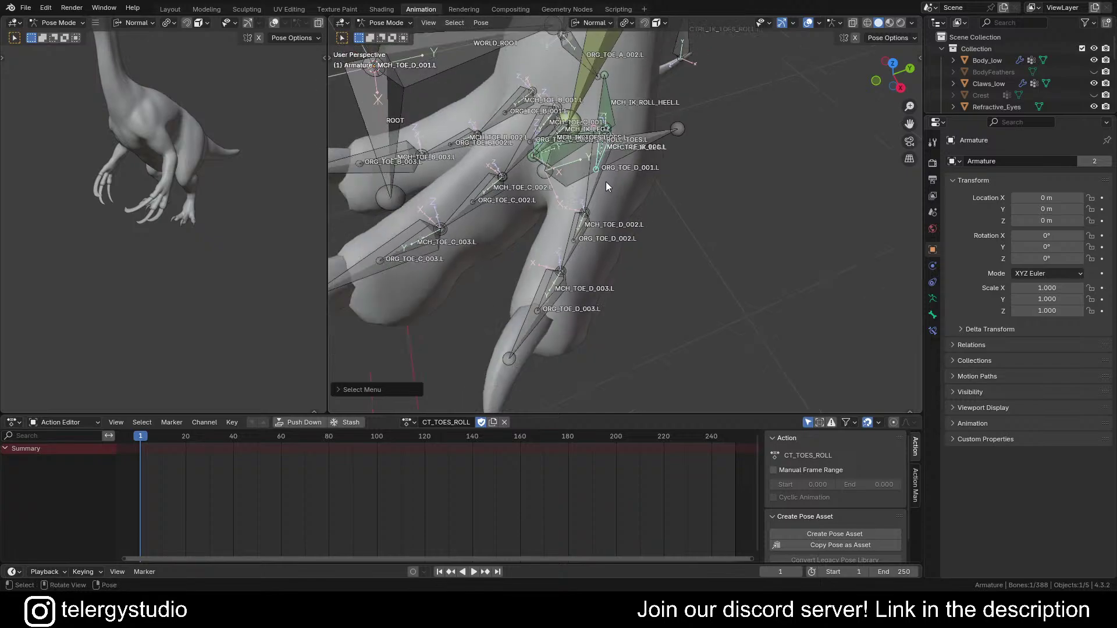
pyautogui.keyDown('shift'); pyautogui.moveTo(610, 191); pyautogui.dragTo(614, 206, button='middle'); pyautogui.keyUp('shift')
pyautogui.scroll(5, 606, 216)
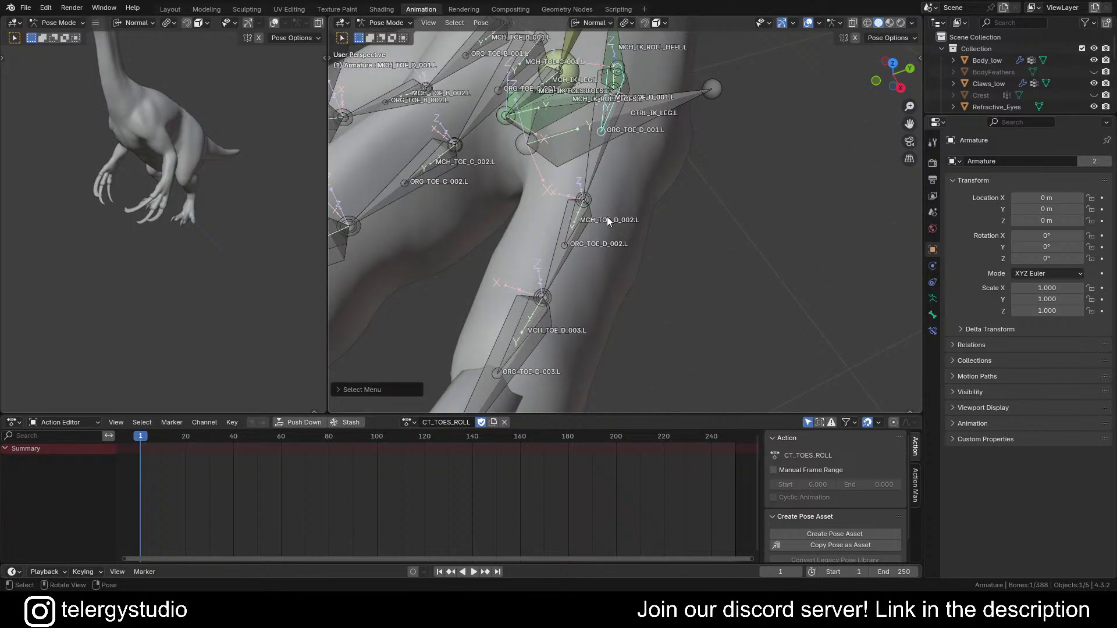
pyautogui.keyDown('alt'); pyautogui.keyDown('shift'); pyautogui.click(578, 213); pyautogui.keyUp('shift'); pyautogui.keyUp('alt')
pyautogui.click(569, 221)
pyautogui.keyDown('alt'); pyautogui.keyDown('shift'); pyautogui.click(527, 324); pyautogui.keyUp('shift'); pyautogui.keyUp('alt')
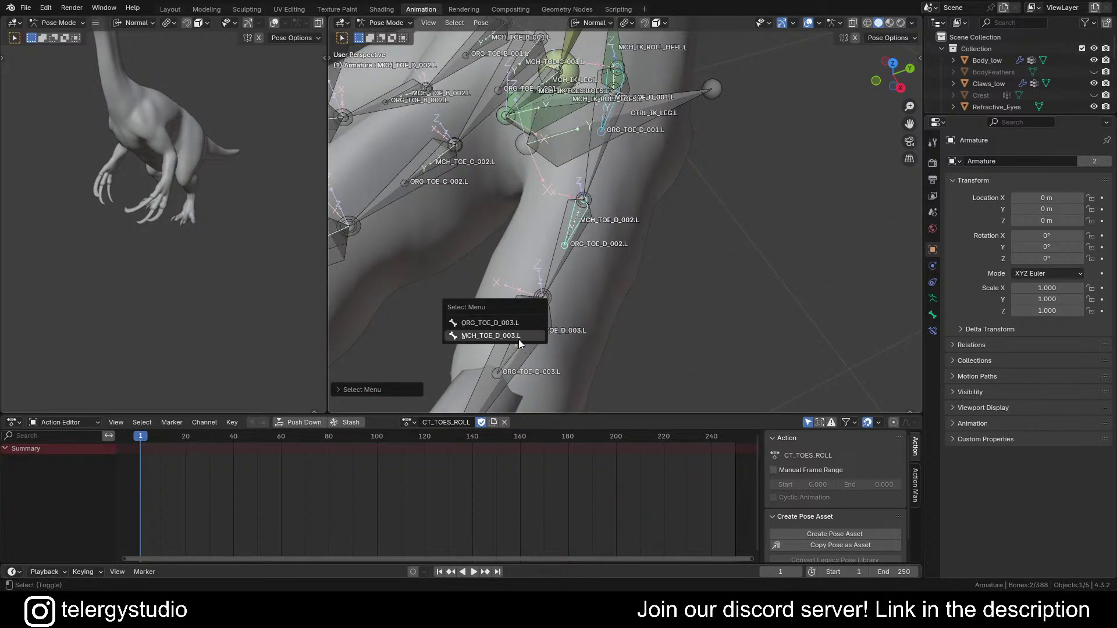
pyautogui.click(518, 340)
# Step: Add toe C's mechanism bones MCH_TOE_C_003.L, MCH_TOE_C_002.L and MCH_TOE_C_001.L to the selection
pyautogui.moveTo(519, 339); pyautogui.dragTo(459, 275, button='middle')
pyautogui.keyDown('alt'); pyautogui.keyDown('shift'); pyautogui.click(460, 275); pyautogui.keyUp('shift'); pyautogui.keyUp('alt')
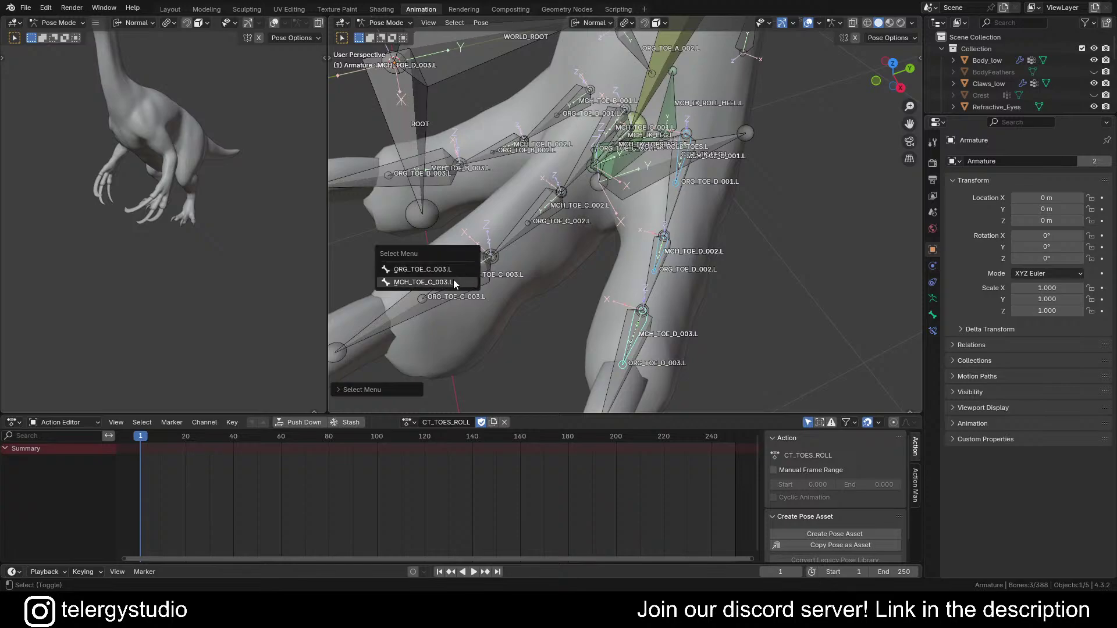
pyautogui.click(453, 281)
pyautogui.scroll(3, 547, 216)
pyautogui.keyDown('alt'); pyautogui.keyDown('shift'); pyautogui.click(552, 206); pyautogui.keyUp('shift'); pyautogui.keyUp('alt')
pyautogui.click(535, 213)
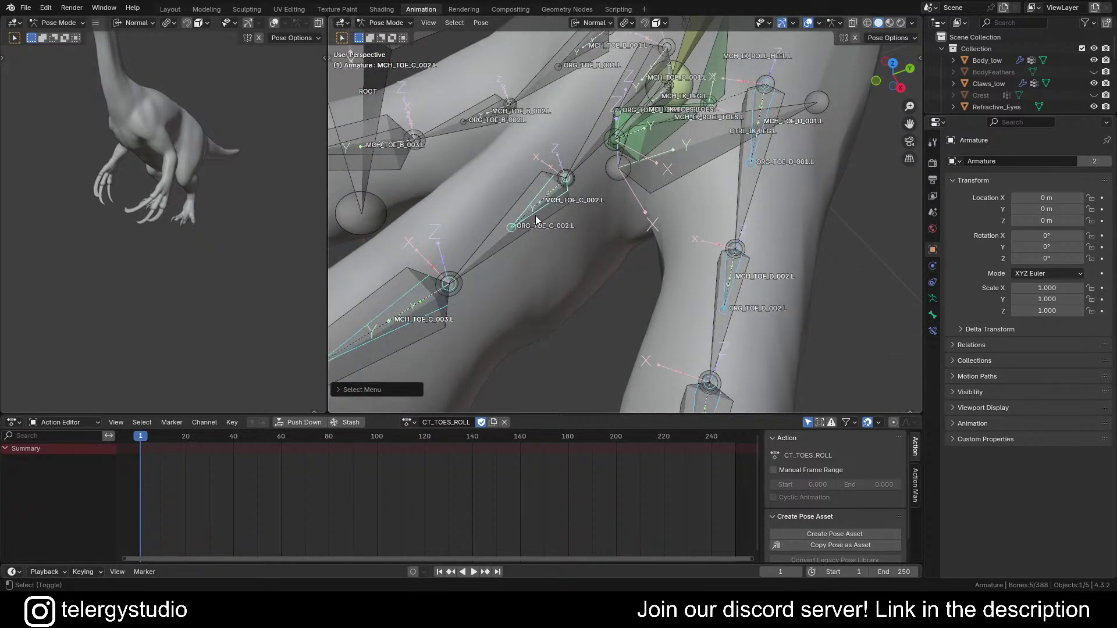
pyautogui.moveTo(582, 204); pyautogui.dragTo(587, 181, button='middle')
pyautogui.keyDown('alt'); pyautogui.keyDown('shift'); pyautogui.click(586, 177); pyautogui.keyUp('shift'); pyautogui.keyUp('alt')
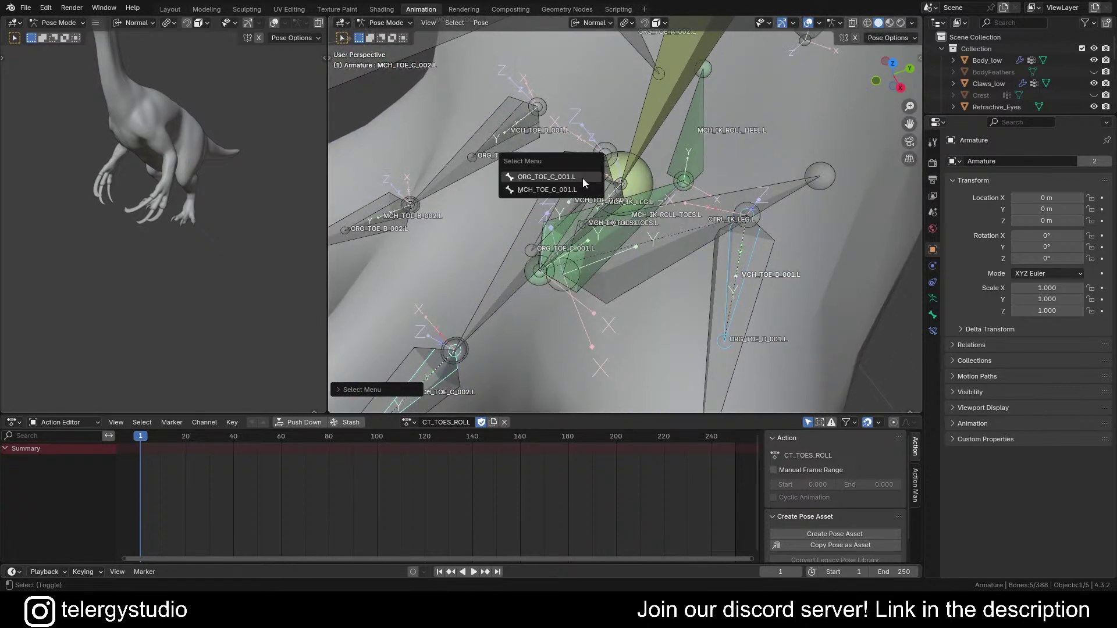
pyautogui.click(582, 178)
# Step: Add toe B's mechanism bones MCH_TOE_B_001.L, MCH_TOE_B_002.L and MCH_TOE_B_003.L to the selection
pyautogui.keyDown('alt'); pyautogui.keyDown('shift'); pyautogui.click(466, 152); pyautogui.keyUp('shift'); pyautogui.keyUp('alt')
pyautogui.click(459, 142)
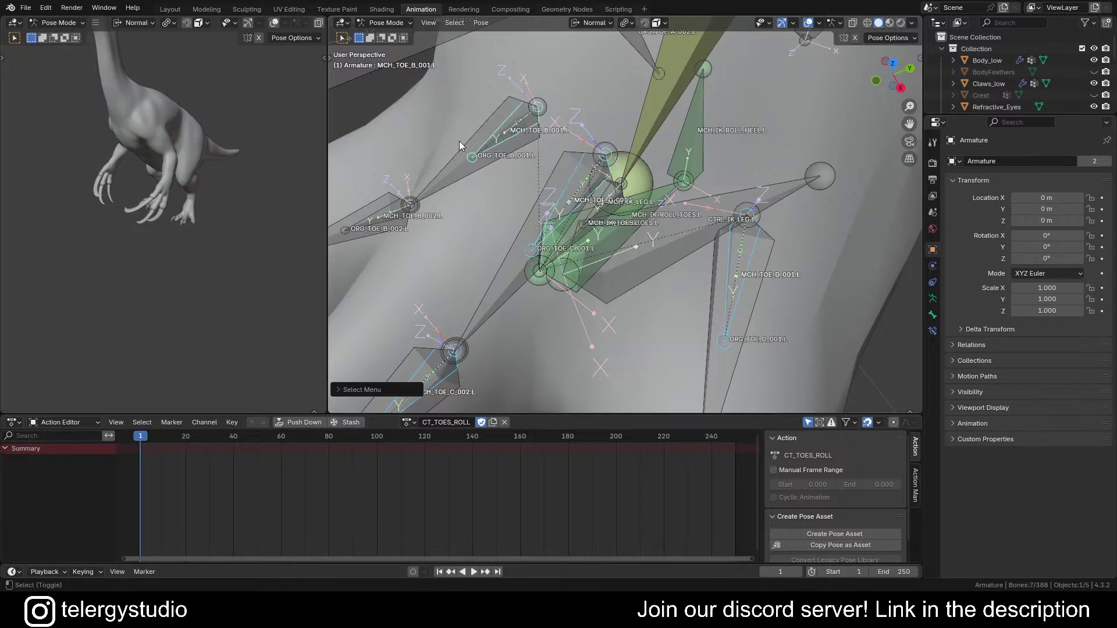
pyautogui.moveTo(459, 141); pyautogui.dragTo(585, 186, button='middle')
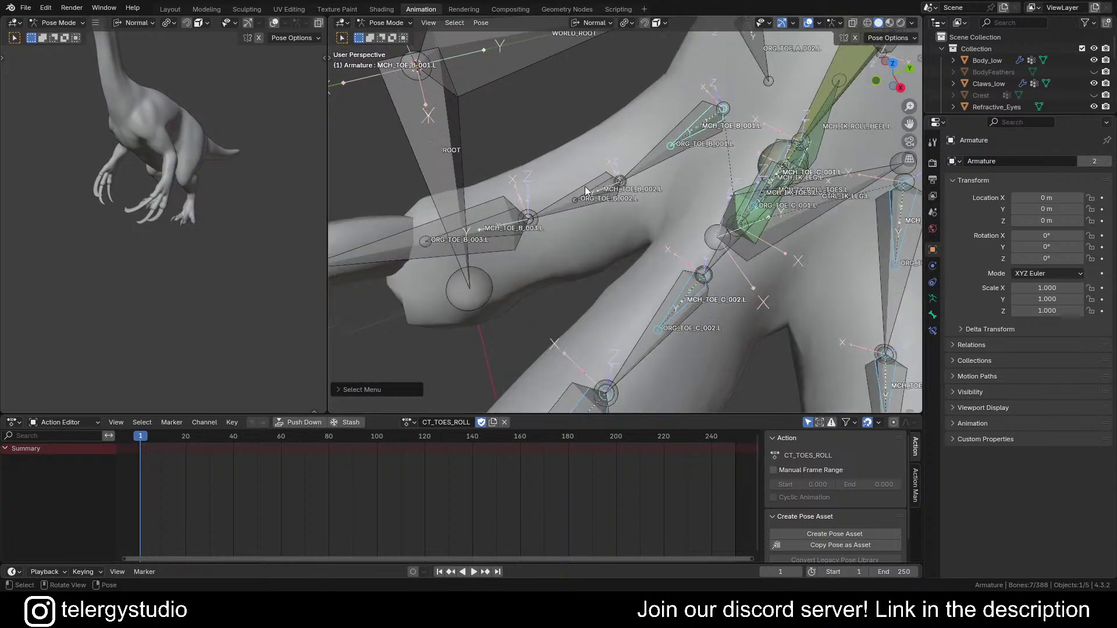
pyautogui.keyDown('alt'); pyautogui.keyDown('shift'); pyautogui.click(585, 186); pyautogui.keyUp('shift'); pyautogui.keyUp('alt')
pyautogui.click(583, 192)
pyautogui.keyDown('alt'); pyautogui.keyDown('shift'); pyautogui.click(492, 229); pyautogui.keyUp('shift'); pyautogui.keyUp('alt')
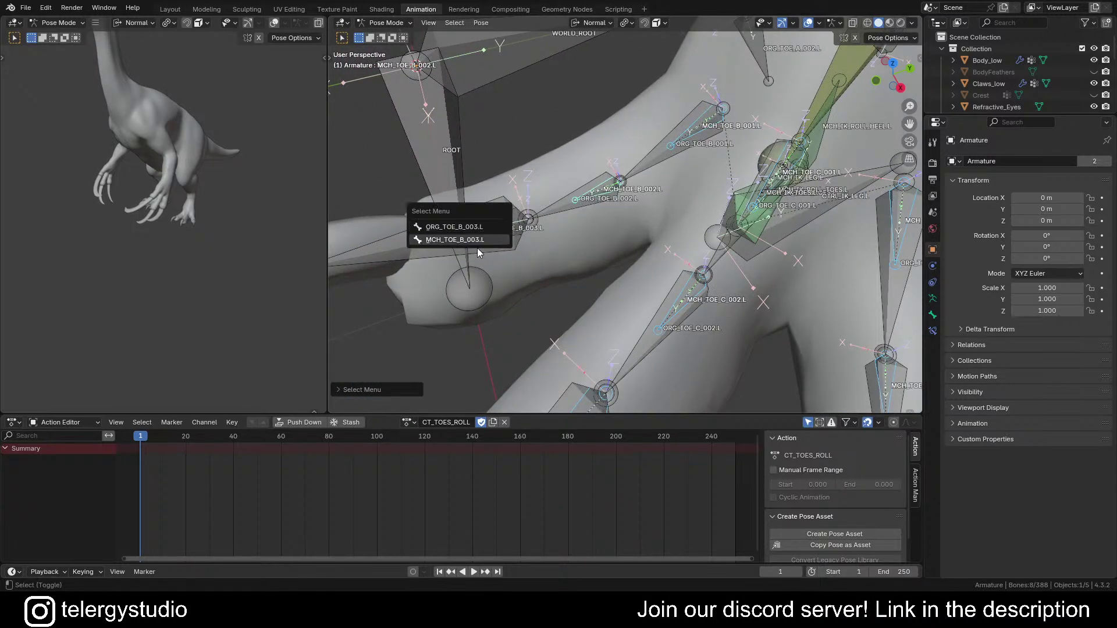
pyautogui.click(477, 244)
# Step: Add CTRL_IK_LEG.L and CTRL_IK_TOES_ROLL.L to the selection and hide all unselected bones
pyautogui.scroll(-7, 577, 192)
pyautogui.keyDown('shift'); pyautogui.moveTo(700, 214); pyautogui.dragTo(577, 263, button='middle'); pyautogui.keyUp('shift')
pyautogui.scroll(4, 554, 218)
pyautogui.moveTo(554, 219); pyautogui.dragTo(577, 277, button='middle')
pyautogui.keyDown('shift'); pyautogui.click(577, 278); pyautogui.keyUp('shift')
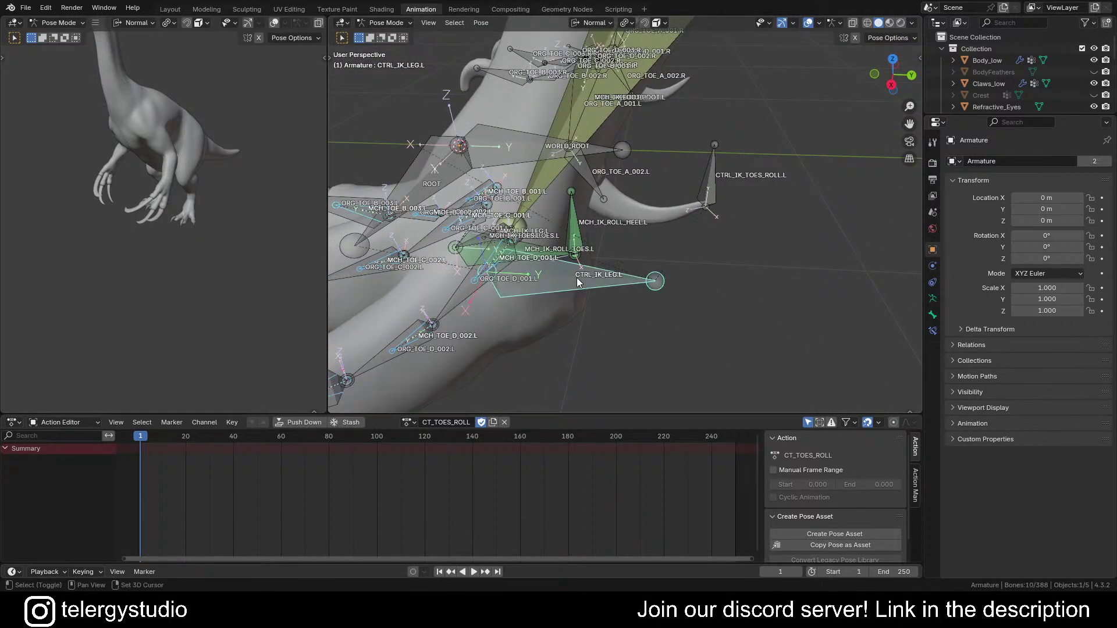
pyautogui.scroll(-3, 594, 269)
pyautogui.keyDown('shift'); pyautogui.click(652, 215); pyautogui.keyUp('shift')
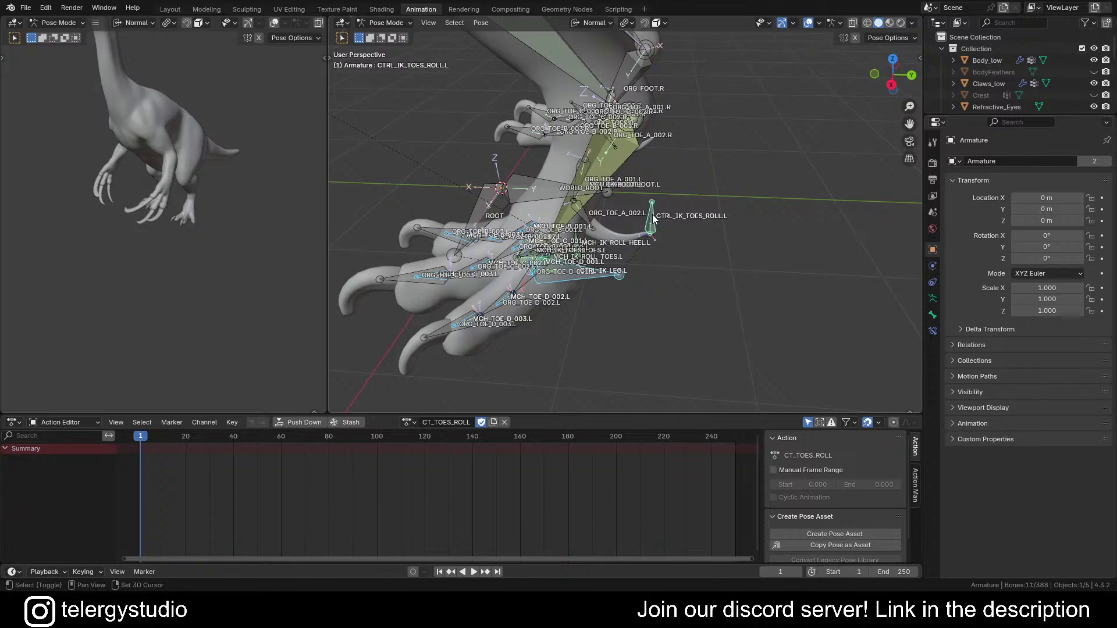
pyautogui.scroll(-3, 613, 197)
pyautogui.moveTo(575, 221); pyautogui.dragTo(588, 243, button='middle')
pyautogui.hotkey('shift', 'h')
# Step: Remove CTRL_IK_LEG.L and CTRL_IK_TOES_ROLL.L from the selection, keeping only the nine MCH toe bones selected
pyautogui.scroll(2, 609, 233)
pyautogui.scroll(4, 617, 248)
pyautogui.moveTo(603, 232); pyautogui.dragTo(639, 280)
pyautogui.moveTo(639, 279); pyautogui.dragTo(726, 199, button='middle')
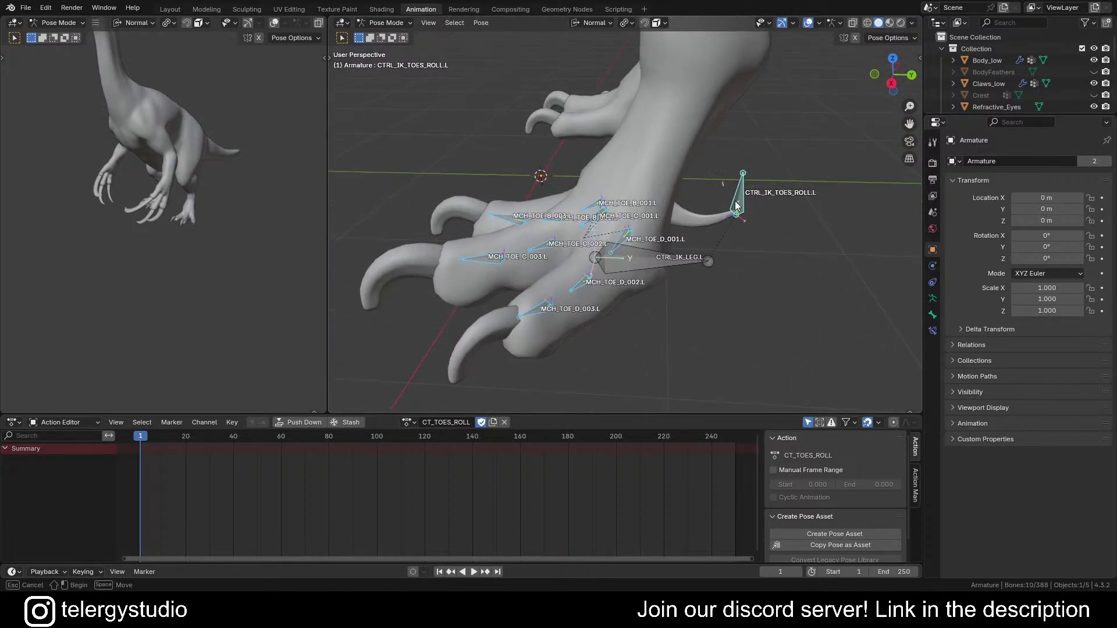
pyautogui.keyDown('ctrl'); pyautogui.moveTo(726, 199); pyautogui.dragTo(750, 218); pyautogui.keyUp('ctrl')
# Step: Insert keyframes for the nine selected MCH toe bones at frame 1 of the CT_TOES_ROLL action
pyautogui.moveTo(476, 232); pyautogui.dragTo(624, 209, button='middle')
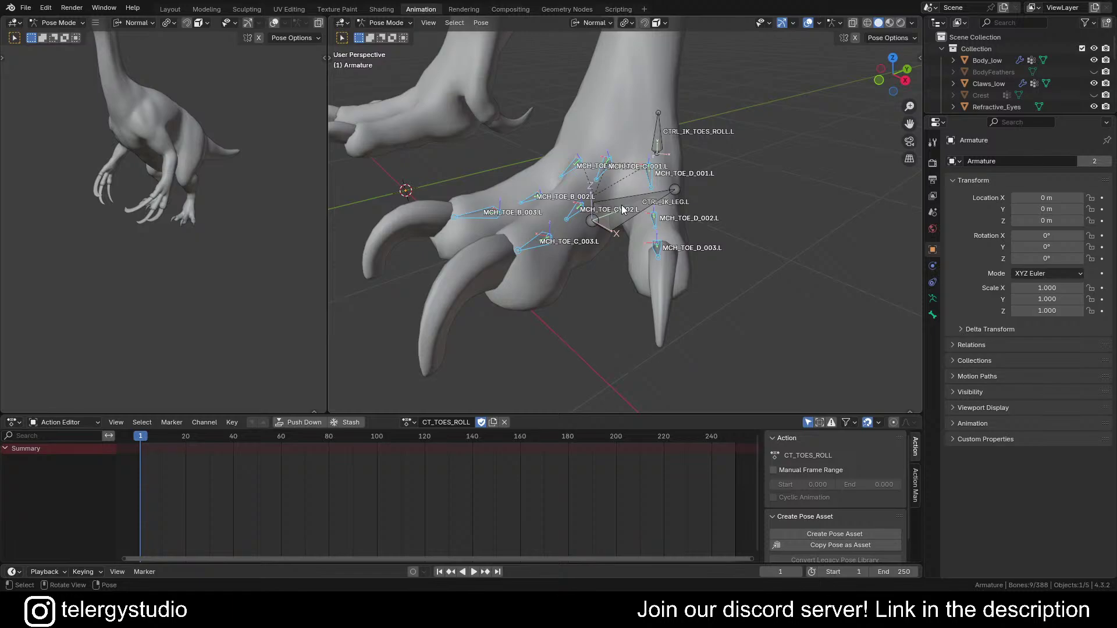
pyautogui.scroll(-1, 570, 127)
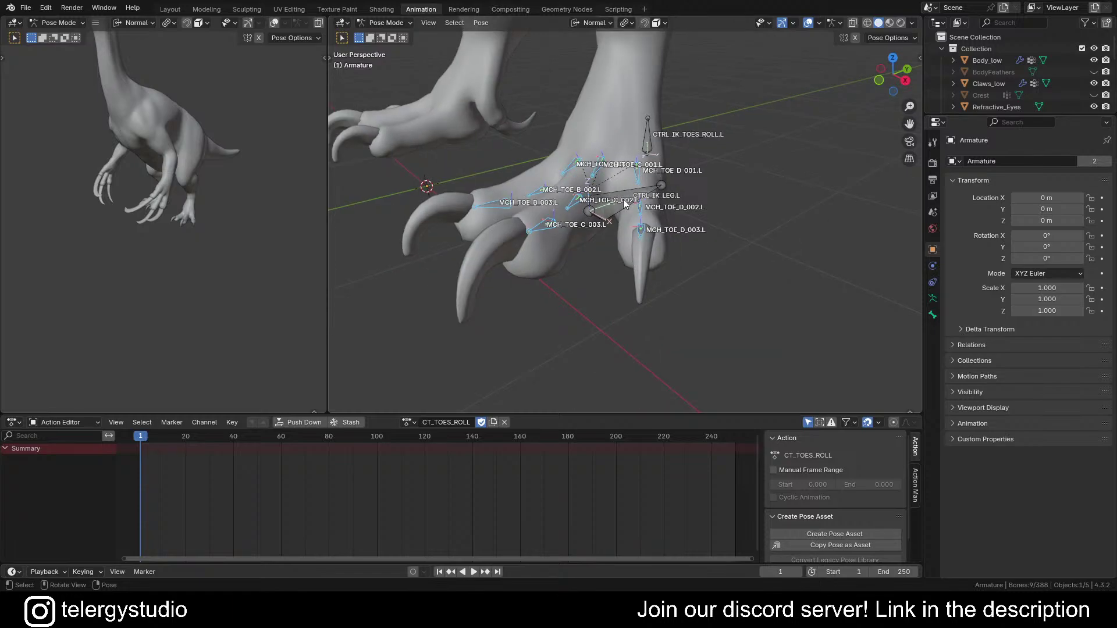
pyautogui.keyDown('shift'); pyautogui.moveTo(651, 206); pyautogui.dragTo(663, 238, button='middle'); pyautogui.keyUp('shift')
pyautogui.scroll(3, 575, 221)
pyautogui.scroll(-2, 596, 209)
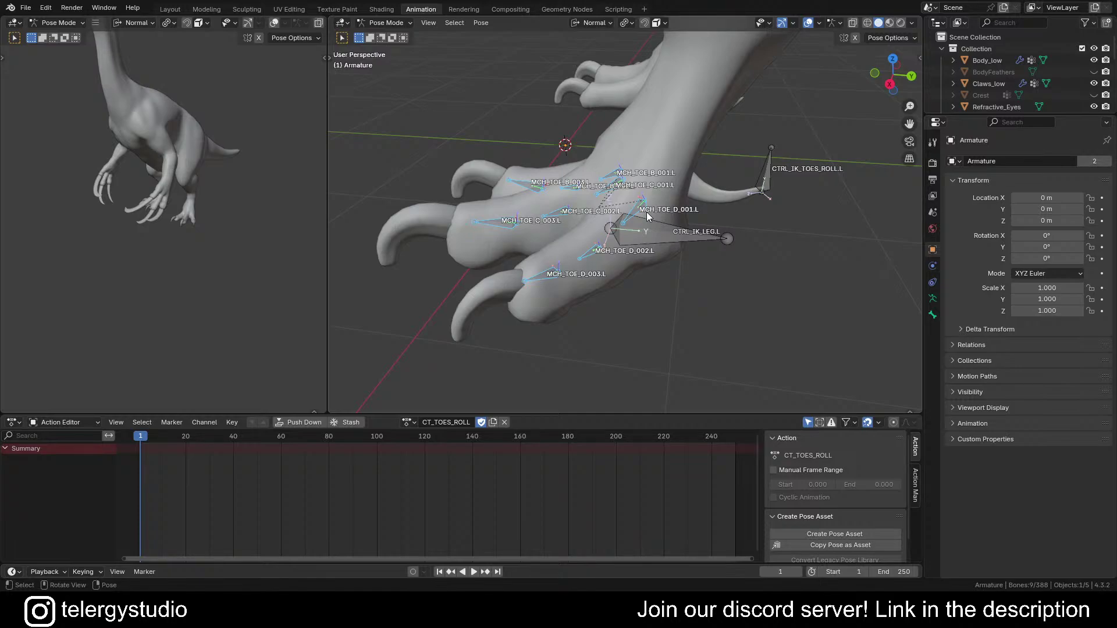
pyautogui.press('i')
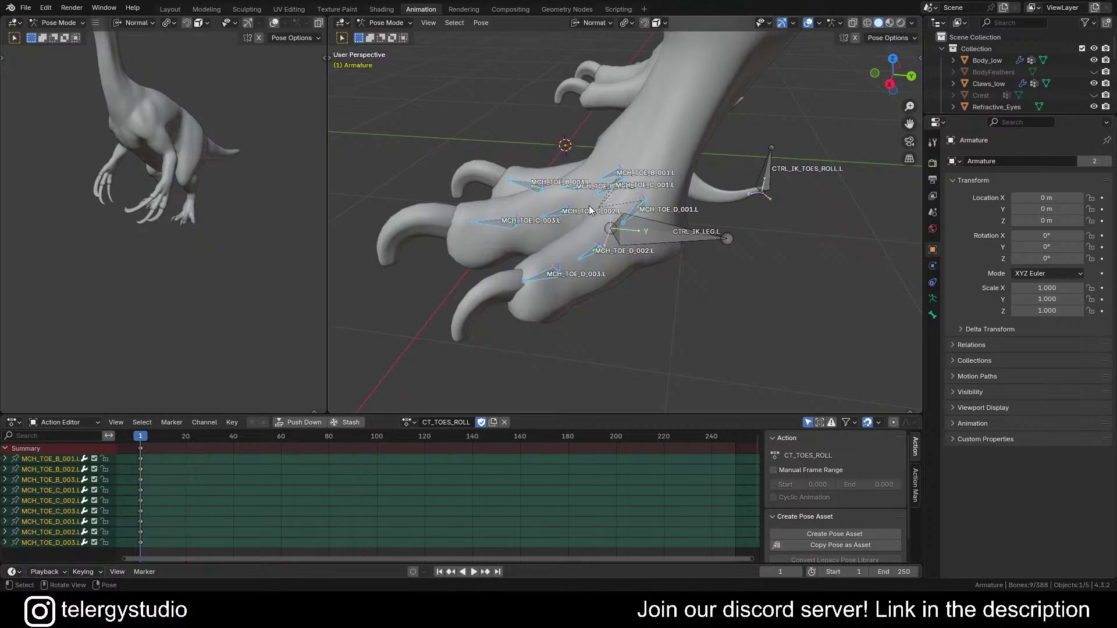
# Step: Show the foot in the right orthographic view and set the current frame to 60
pyautogui.scroll(-4, 583, 210)
pyautogui.keyDown('shift'); pyautogui.moveTo(633, 233); pyautogui.dragTo(553, 208, button='middle'); pyautogui.keyUp('shift')
pyautogui.scroll(-1, 587, 230)
pyautogui.press('KP_5')
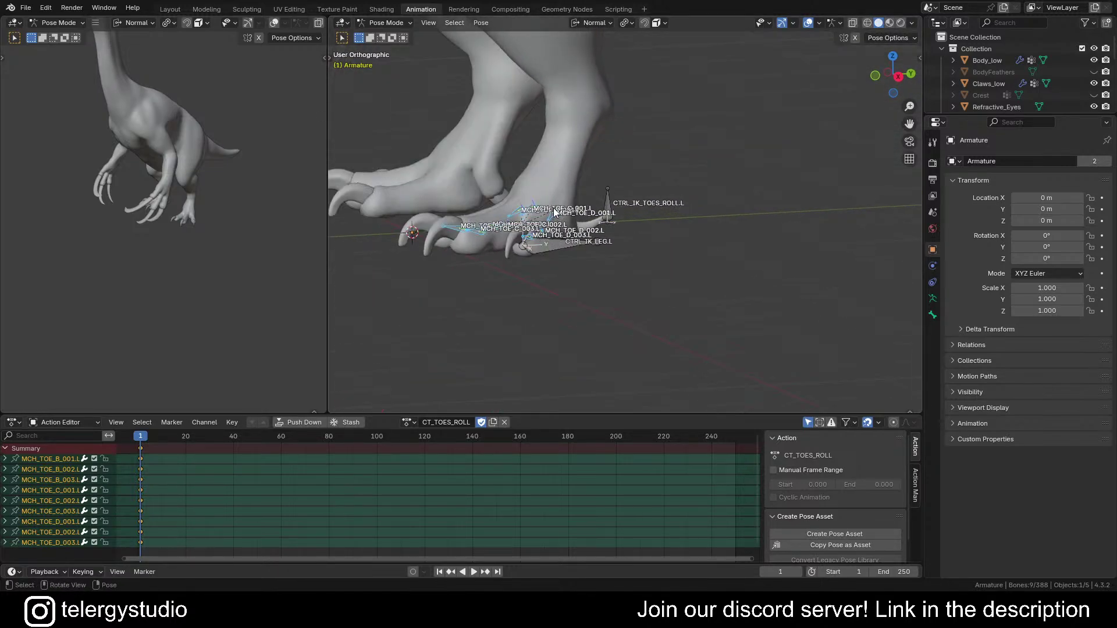
pyautogui.moveTo(564, 207)
pyautogui.keyDown('alt'); pyautogui.mouseDown(button='middle')
pyautogui.moveTo(554, 201)
pyautogui.moveTo(556, 218)
pyautogui.mouseUp(button='middle'); pyautogui.keyUp('alt')
pyautogui.scroll(3, 526, 224)
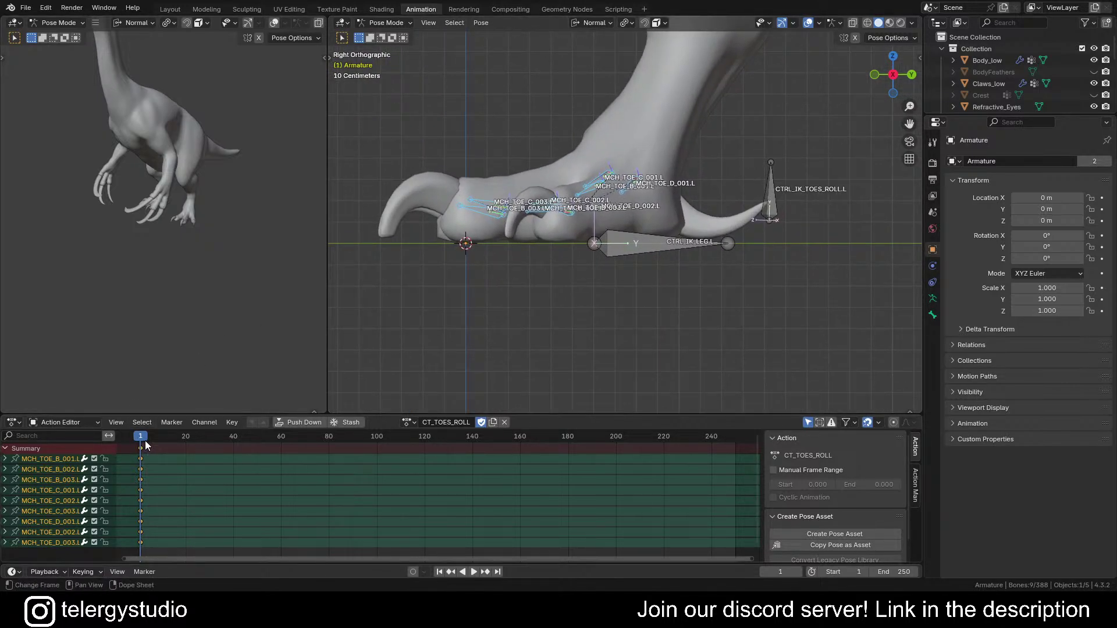
pyautogui.moveTo(144, 443); pyautogui.dragTo(282, 446)
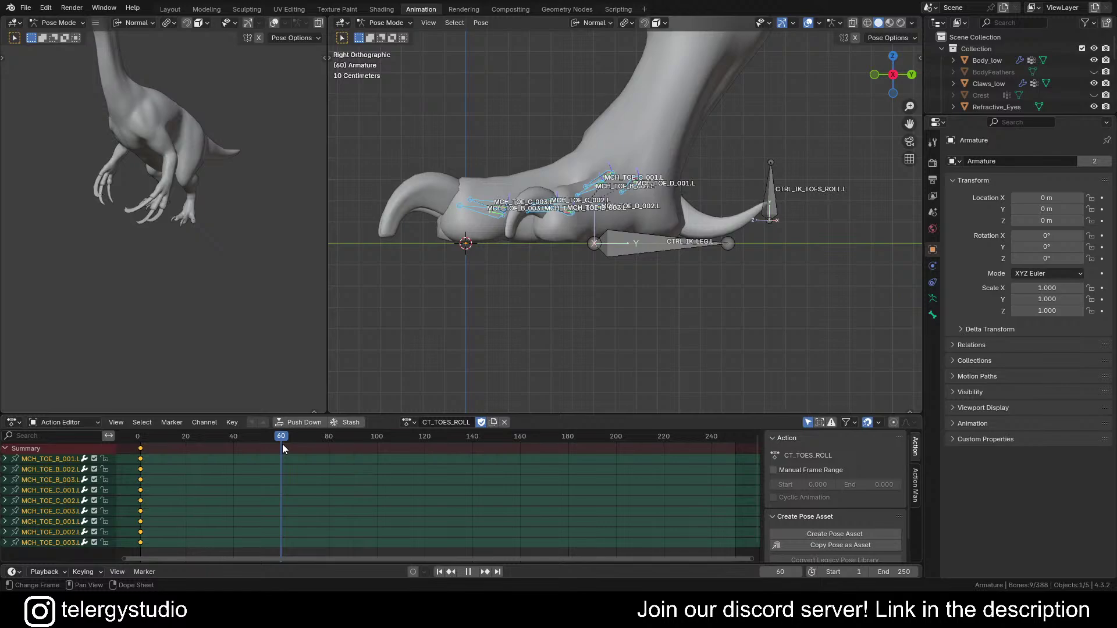
# Step: Rotate CTRL_IK_TOES_ROLL.L about 67° around its local X axis to roll the left foot onto its toes
pyautogui.keyDown('shift'); pyautogui.moveTo(623, 255); pyautogui.dragTo(588, 282, button='middle'); pyautogui.keyUp('shift')
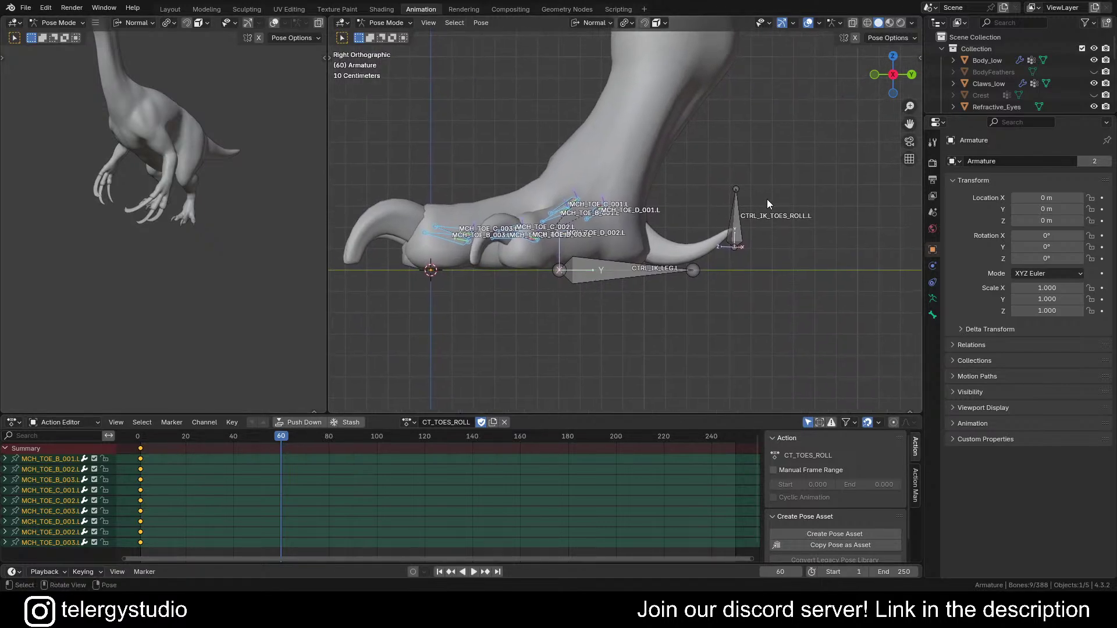
pyautogui.click(737, 209)
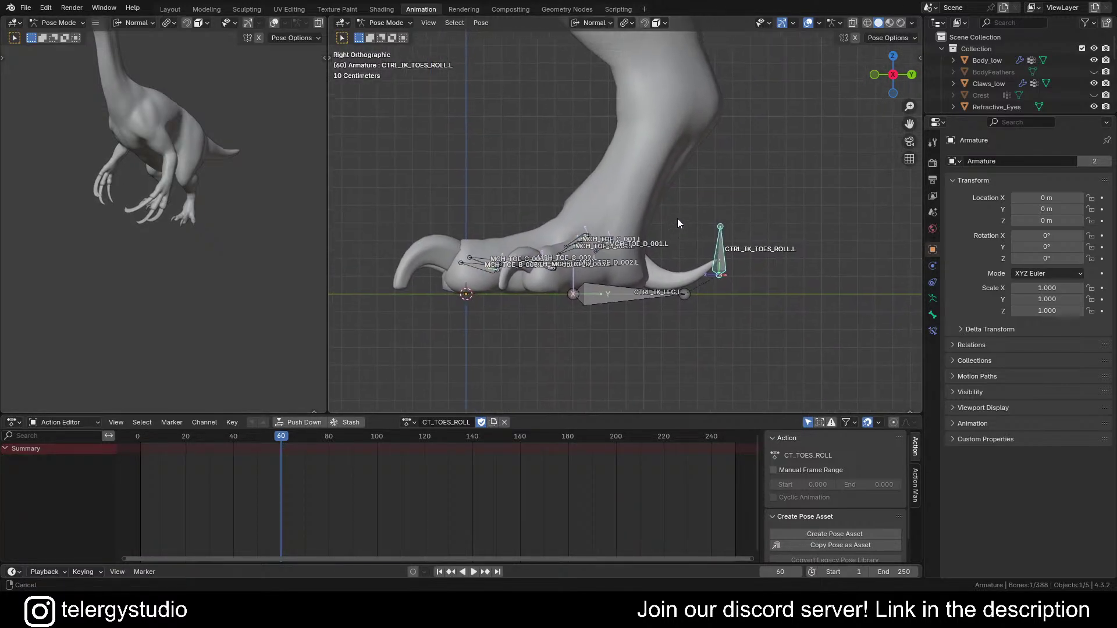
pyautogui.scroll(-1, 677, 218)
pyautogui.press('r')
pyautogui.press('x')
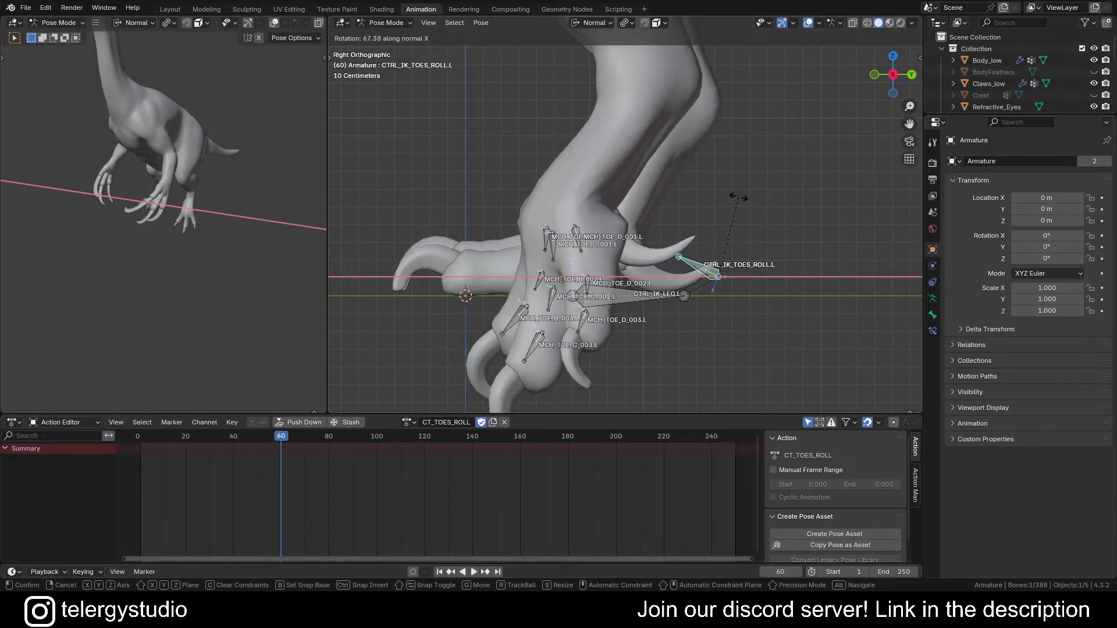
pyautogui.click(739, 197)
# Step: Rotate MCH_TOE_D_001.L around its local X axis to bend the base of toe D forward
pyautogui.moveTo(616, 245); pyautogui.dragTo(587, 233, button='middle')
pyautogui.scroll(5, 637, 244)
pyautogui.click(630, 239)
pyautogui.scroll(-6, 639, 243)
pyautogui.press('r')
pyautogui.press('x')
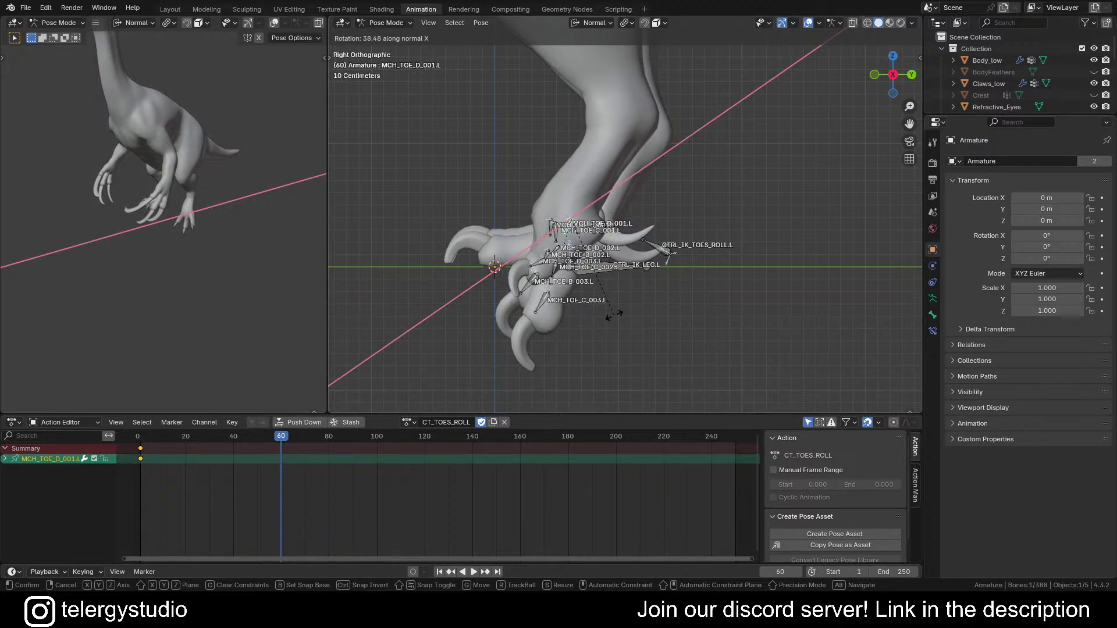
pyautogui.click(567, 260)
# Step: Rotate MCH_TOE_D_002.L around its local X axis to bring the middle of toe D up toward the ground plane
pyautogui.scroll(4, 562, 244)
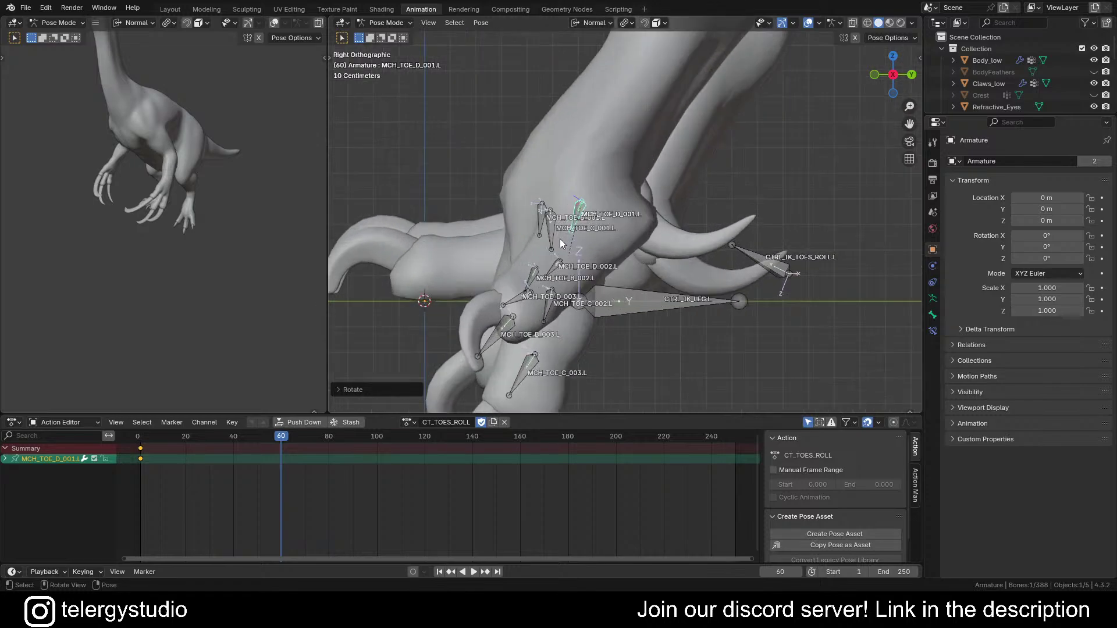
pyautogui.click(554, 269)
pyautogui.keyDown('shift'); pyautogui.moveTo(659, 352); pyautogui.dragTo(647, 319, button='middle'); pyautogui.keyUp('shift')
pyautogui.press('r')
pyautogui.press('x')
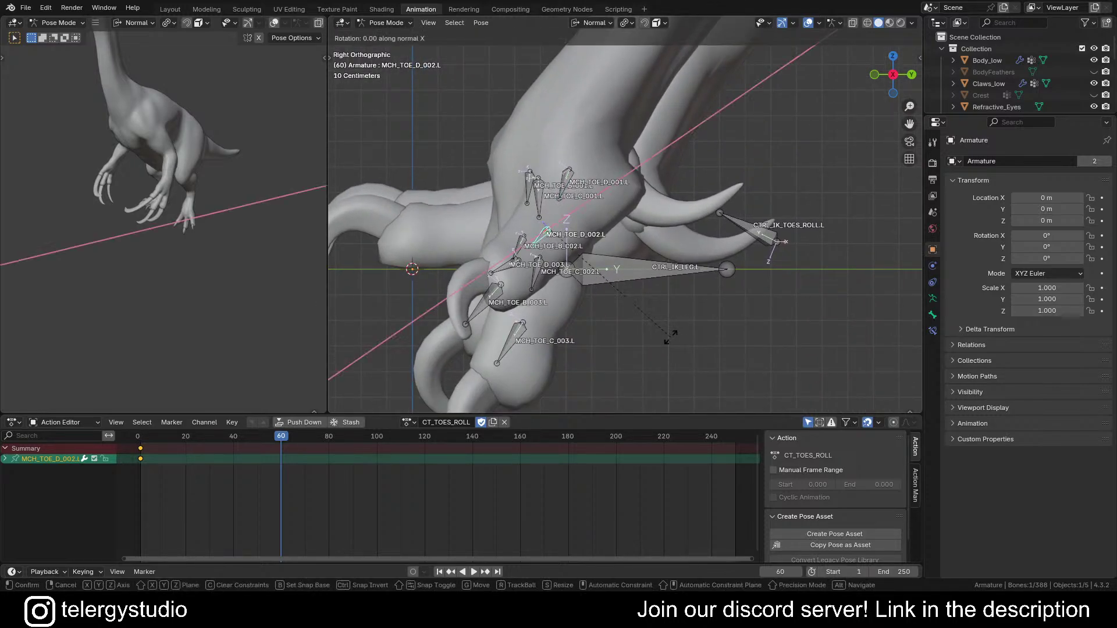
pyautogui.click(572, 317)
# Step: Rotate MCH_TOE_D_003.L slightly around its local X axis to level the tip of toe D
pyautogui.click(483, 232)
pyautogui.press('r')
pyautogui.press('x')
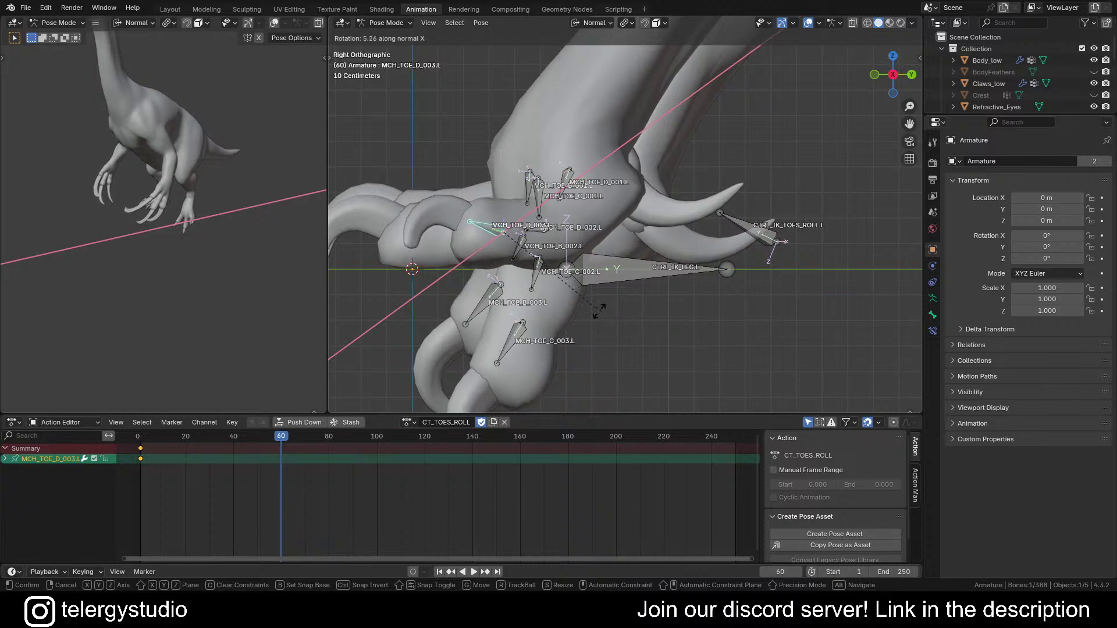
pyautogui.click(585, 306)
# Step: Rotate MCH_TOE_C_001.L around its local X axis to bend the base of toe C forward
pyautogui.scroll(-4, 559, 253)
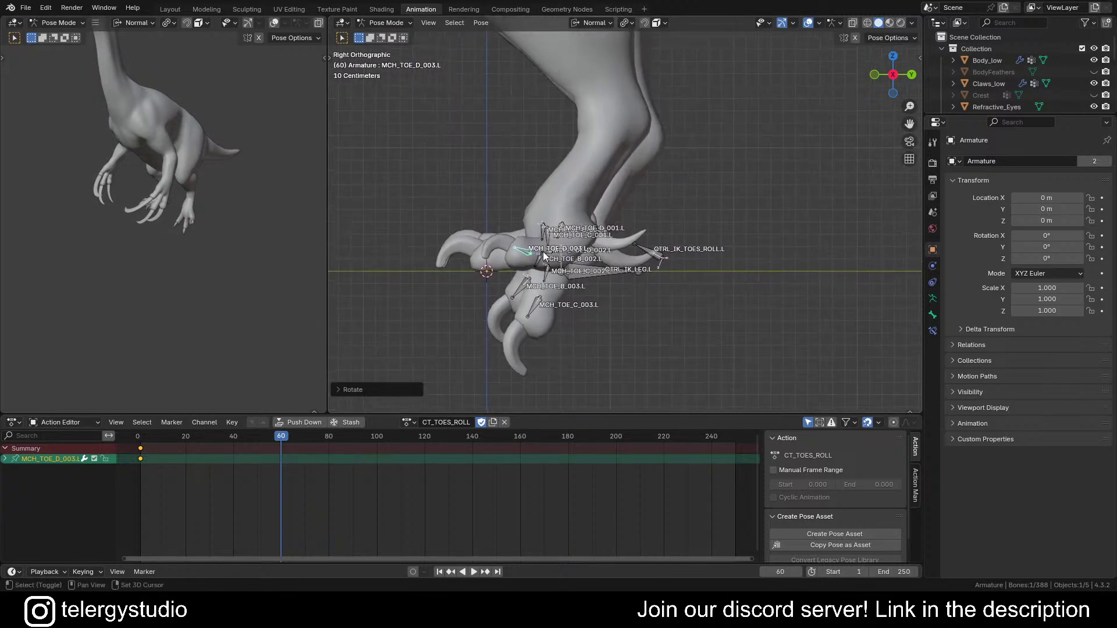
pyautogui.moveTo(544, 256); pyautogui.dragTo(614, 327, button='middle')
pyautogui.scroll(1, 498, 227)
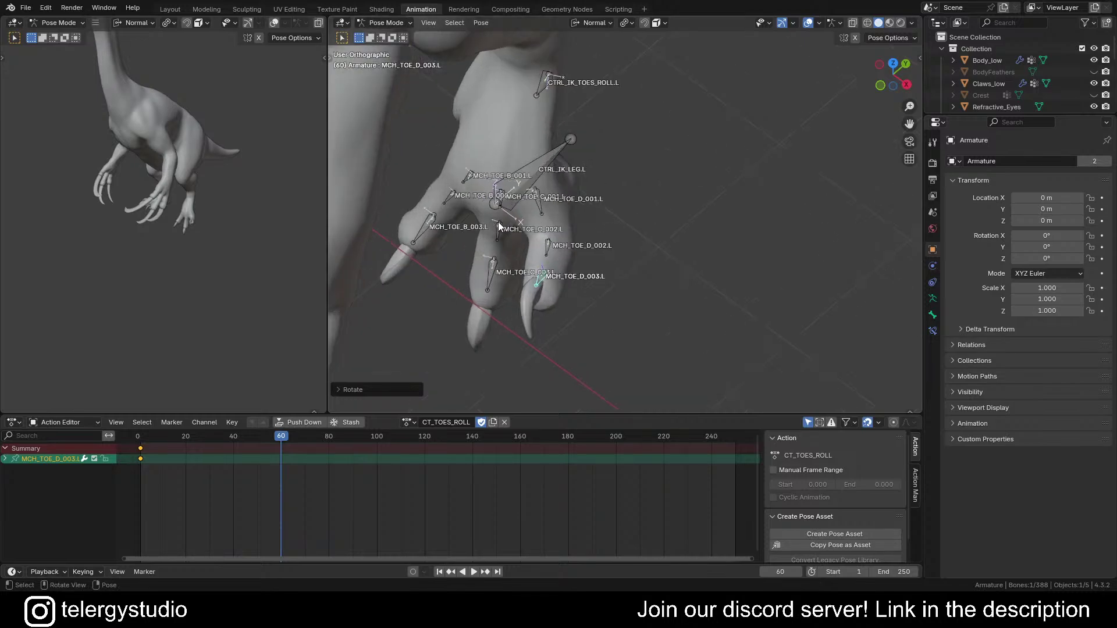
pyautogui.moveTo(498, 227); pyautogui.dragTo(523, 205, button='middle')
pyautogui.click(511, 200)
pyautogui.moveTo(512, 200); pyautogui.dragTo(495, 160, button='middle')
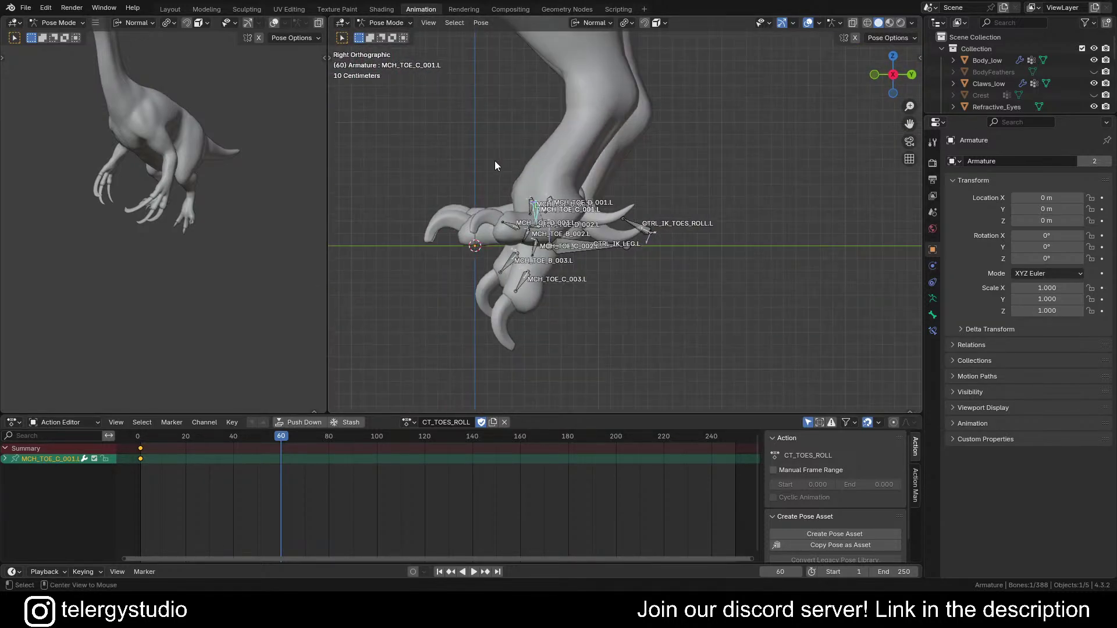
pyautogui.scroll(3, 495, 160)
pyautogui.scroll(-3, 532, 204)
pyautogui.keyDown('shift'); pyautogui.moveTo(532, 203); pyautogui.dragTo(595, 216, button='middle'); pyautogui.keyUp('shift')
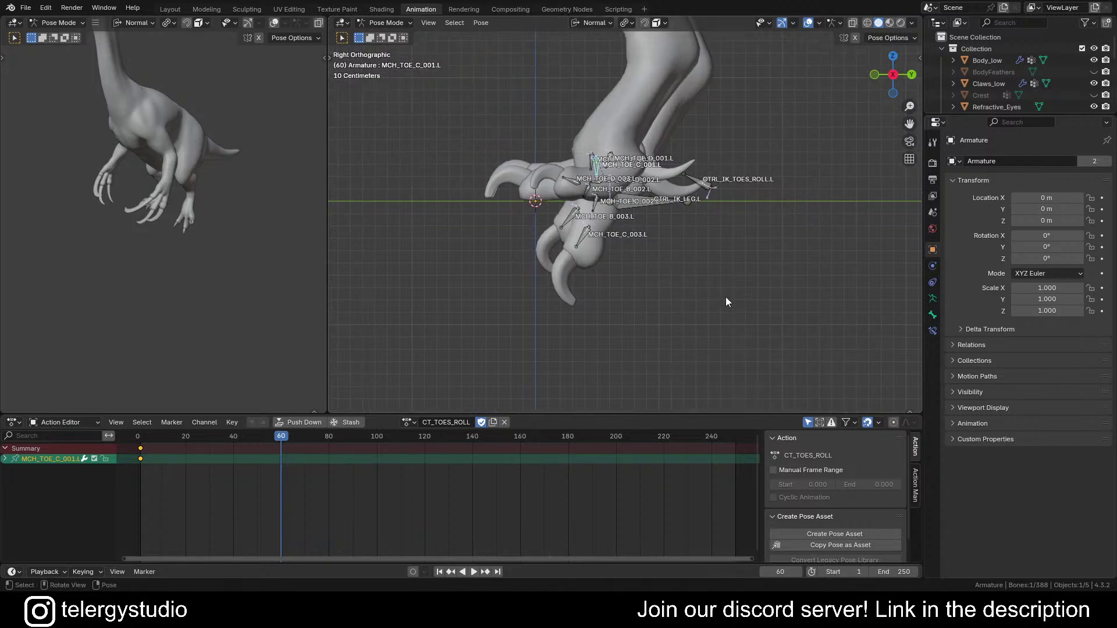
pyautogui.press('r')
pyautogui.press('x')
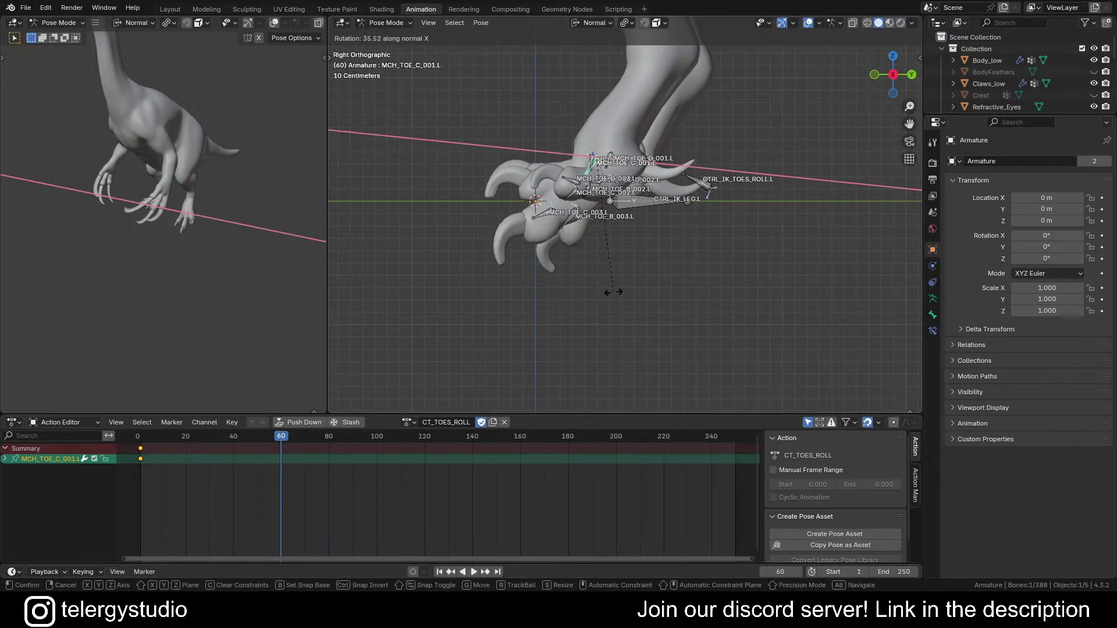
pyautogui.click(603, 292)
# Step: Rotate MCH_TOE_C_002.L around its local X axis to raise the middle of toe C toward the ground plane
pyautogui.click(567, 207)
pyautogui.scroll(3, 701, 301)
pyautogui.press('r')
pyautogui.press('x')
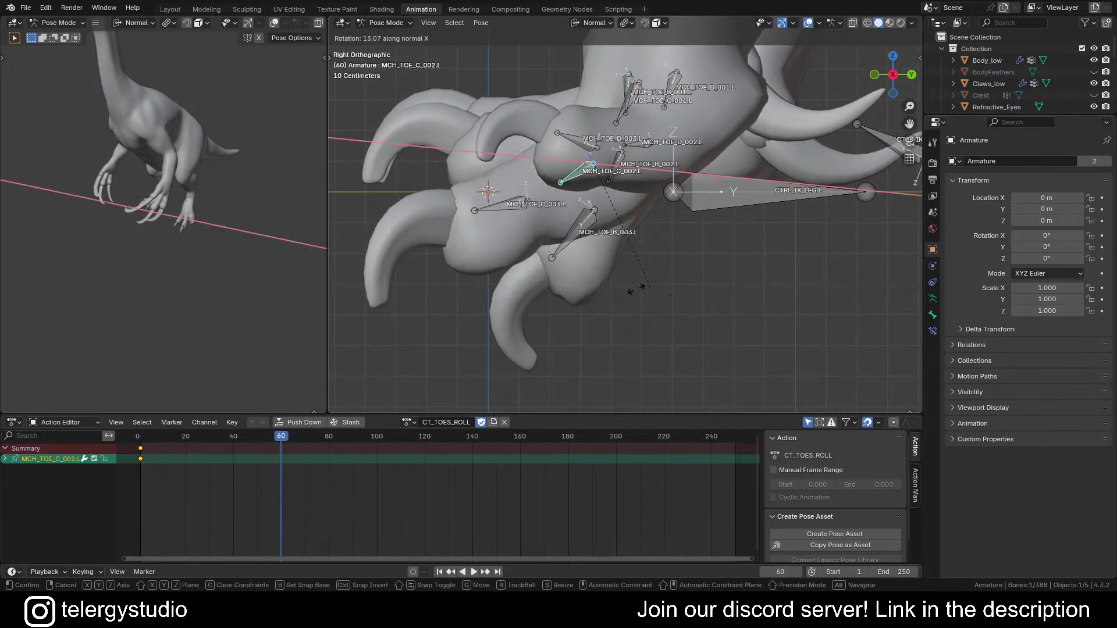
pyautogui.click(627, 292)
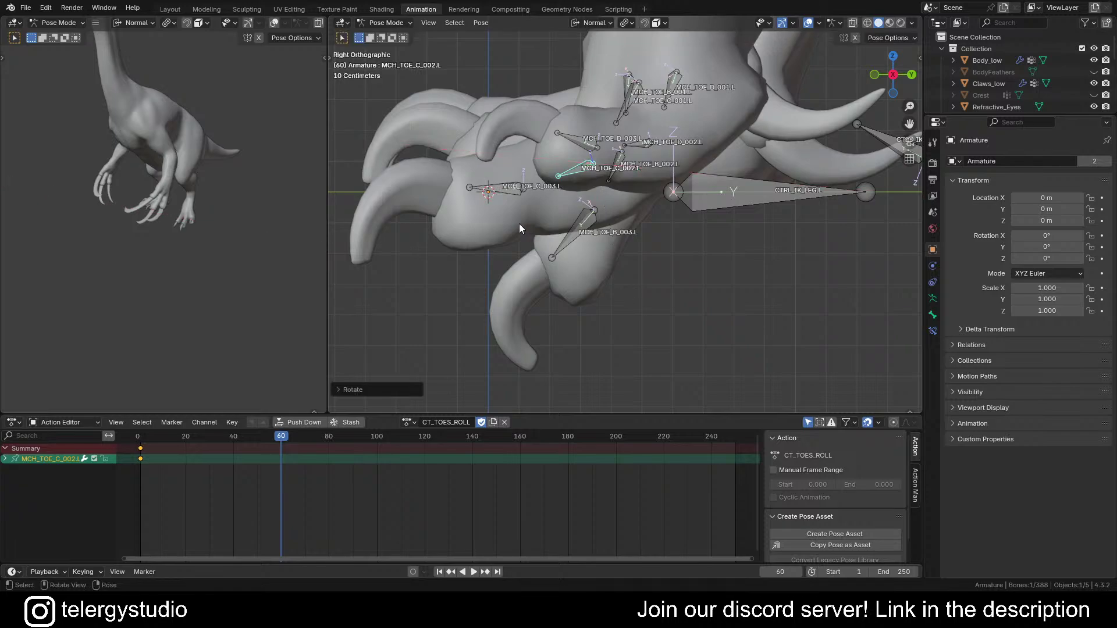
# Step: Rotate MCH_TOE_C_003.L slightly around its local X axis to lift the tip of toe C
pyautogui.click(506, 189)
pyautogui.press('r')
pyautogui.press('x')
pyautogui.click(635, 260)
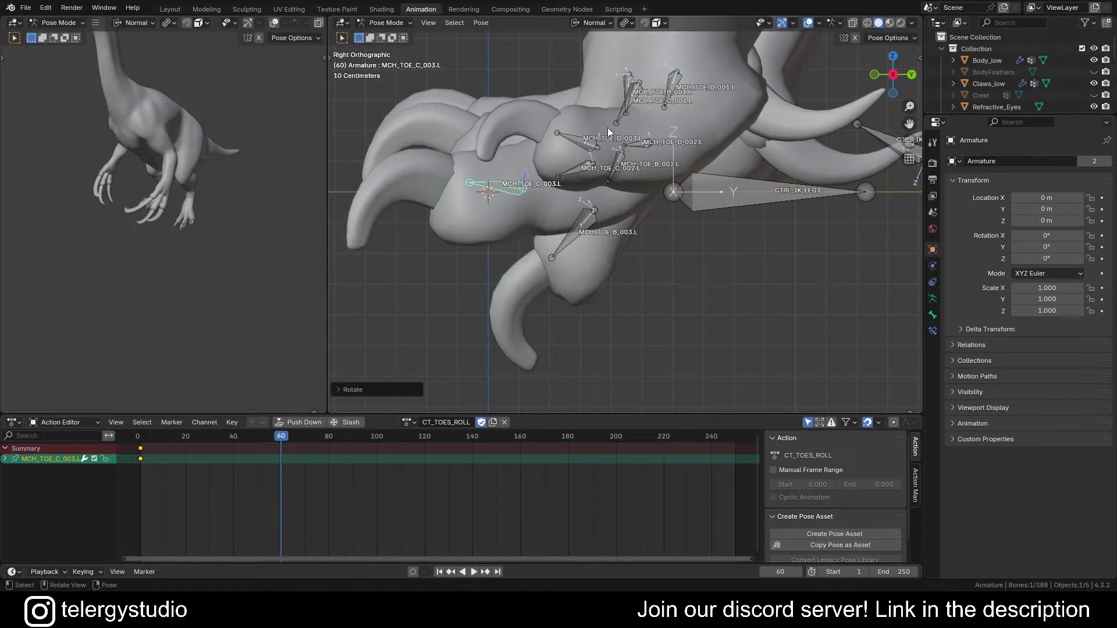
# Step: Rotate MCH_TOE_C_001.L about 30° further around its local X axis to raise toe C above the ground plane
pyautogui.moveTo(613, 127); pyautogui.dragTo(537, 87, button='middle')
pyautogui.hotkey('alt', 'a')
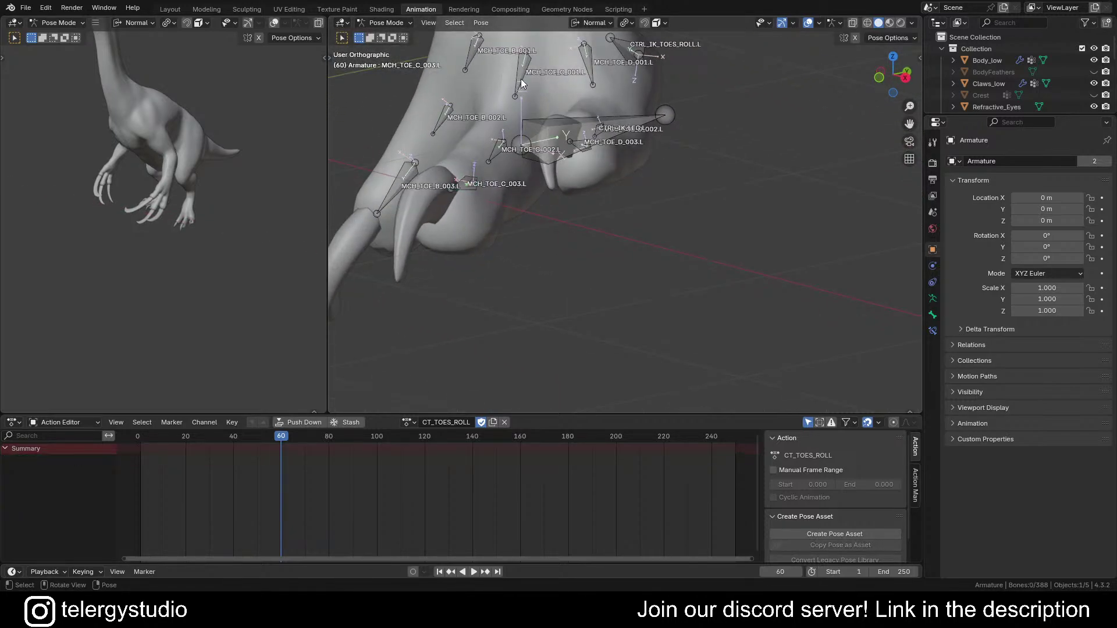
pyautogui.click(521, 83)
pyautogui.moveTo(616, 162)
pyautogui.mouseDown(button='middle')
pyautogui.moveTo(633, 196)
pyautogui.moveTo(567, 184)
pyautogui.moveTo(605, 162)
pyautogui.mouseUp(button='middle')
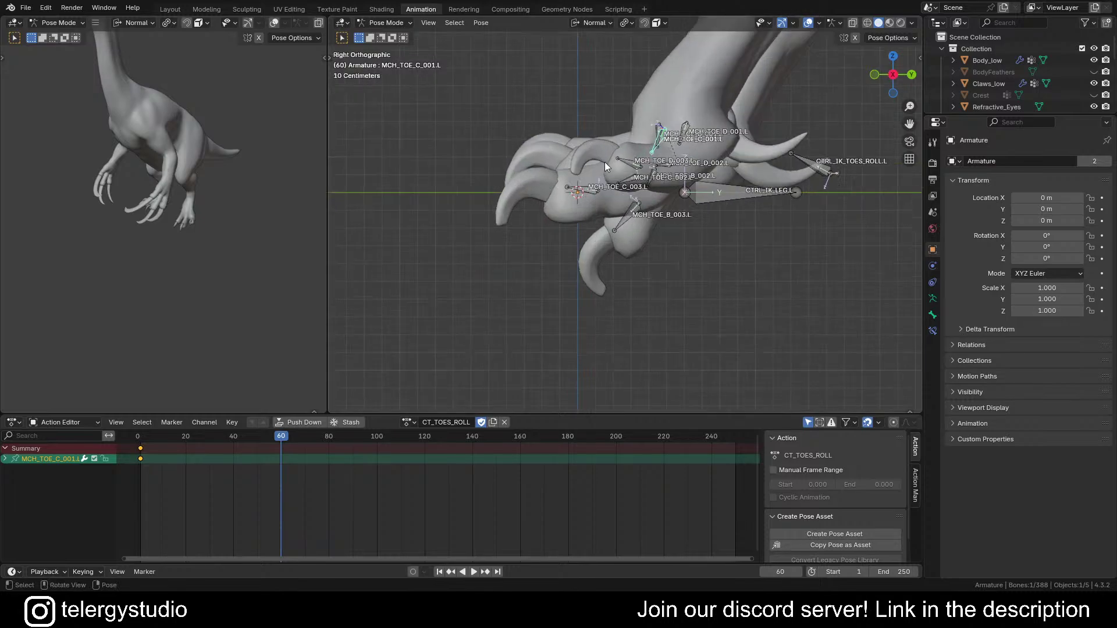
pyautogui.scroll(2, 605, 161)
pyautogui.press('r')
pyautogui.press('x')
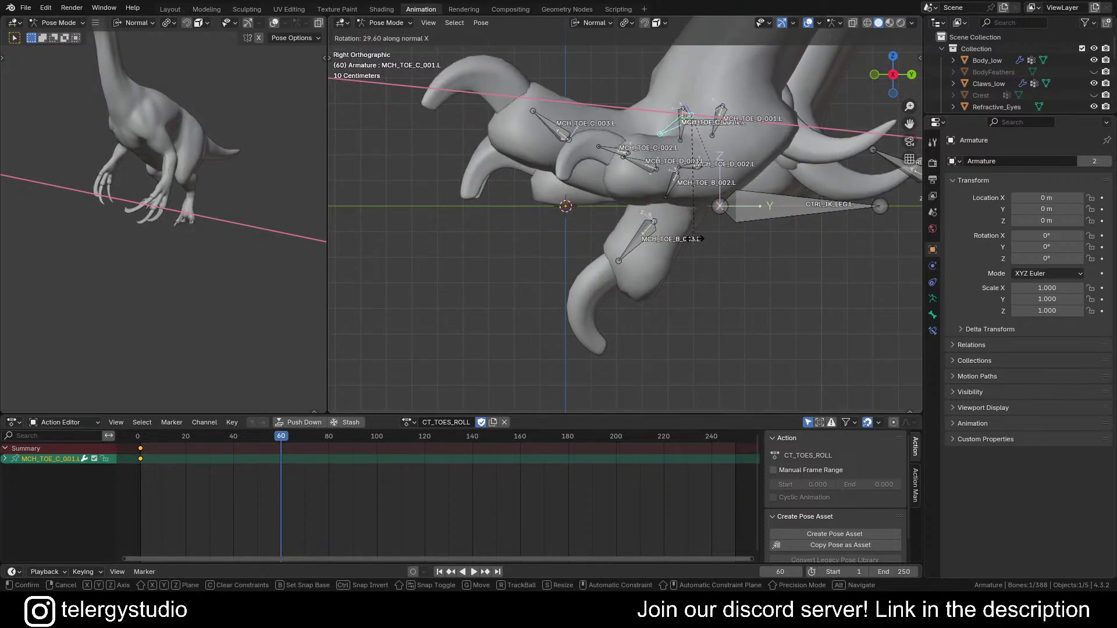
pyautogui.click(605, 148)
# Step: Rotate MCH_TOE_C_002.L about -17° around its local X axis to lower the middle of toe C
pyautogui.click(595, 145)
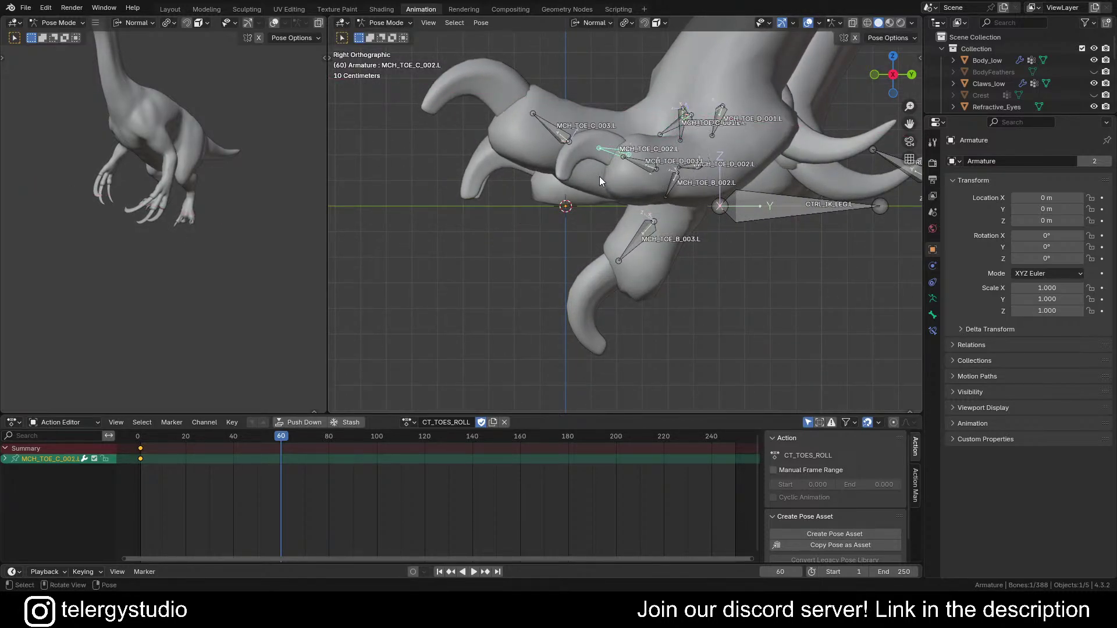
pyautogui.press('r')
pyautogui.press('x')
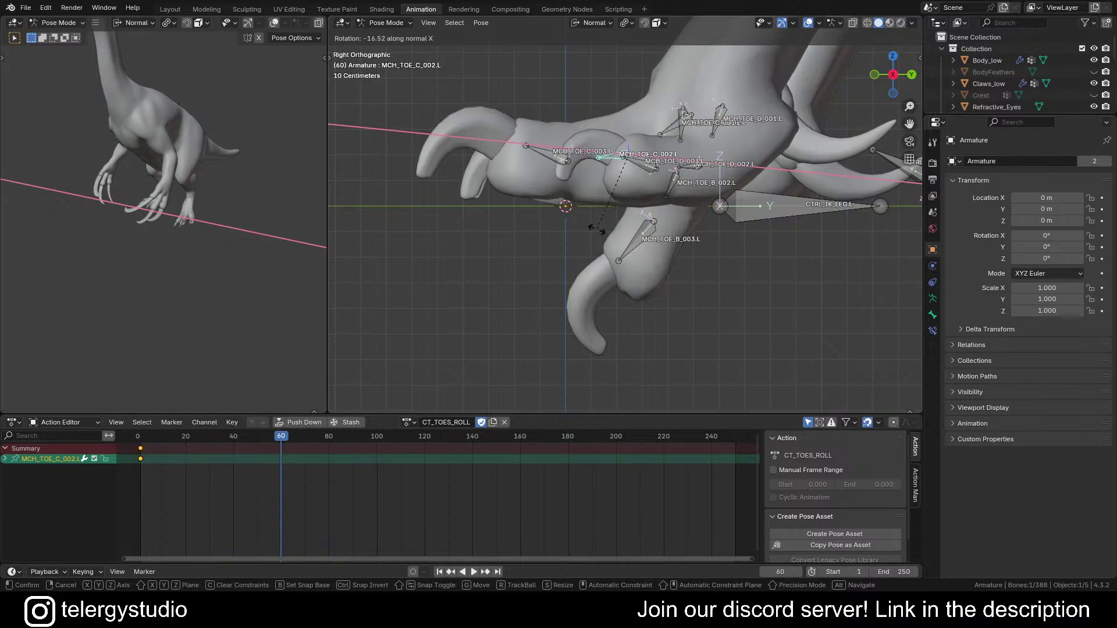
pyautogui.click(597, 229)
# Step: Rotate MCH_TOE_C_003.L back down around its local X axis so the tip of toe C lies flat on the ground plane
pyautogui.click(538, 161)
pyautogui.press('r')
pyautogui.press('x')
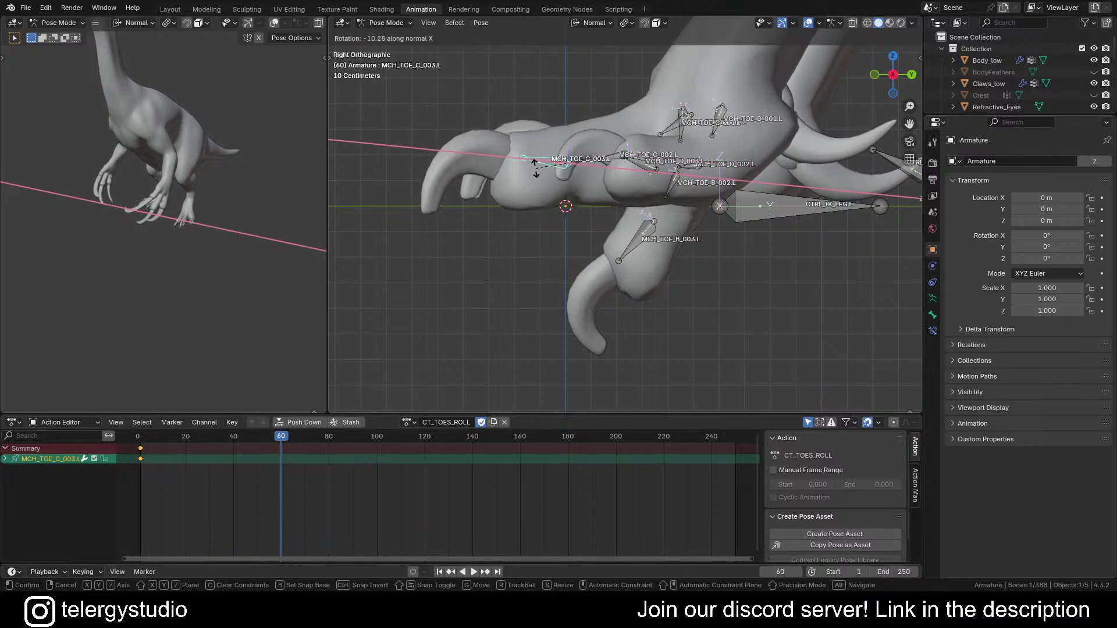
pyautogui.click(532, 167)
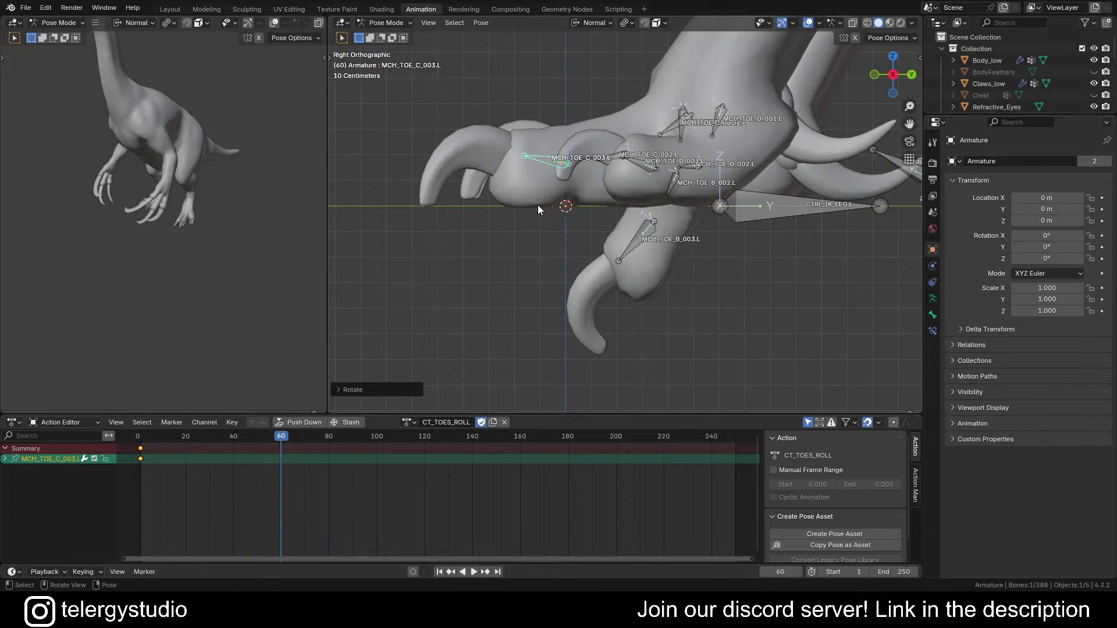
# Step: Rotate MCH_TOE_B_001.L around its local X axis to bend the base of toe B forward
pyautogui.scroll(-2, 581, 203)
pyautogui.keyDown('shift'); pyautogui.moveTo(577, 187); pyautogui.dragTo(559, 143, button='middle'); pyautogui.keyUp('shift')
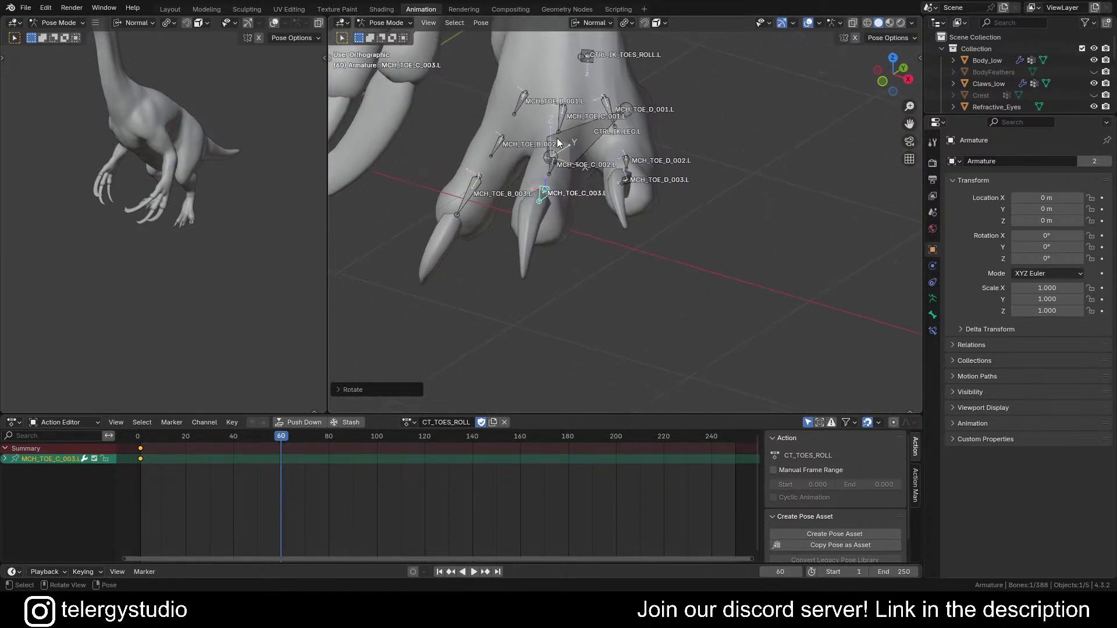
pyautogui.click(522, 99)
pyautogui.moveTo(522, 100); pyautogui.dragTo(671, 226, button='middle')
pyautogui.scroll(2, 650, 237)
pyautogui.press('r')
pyautogui.press('x')
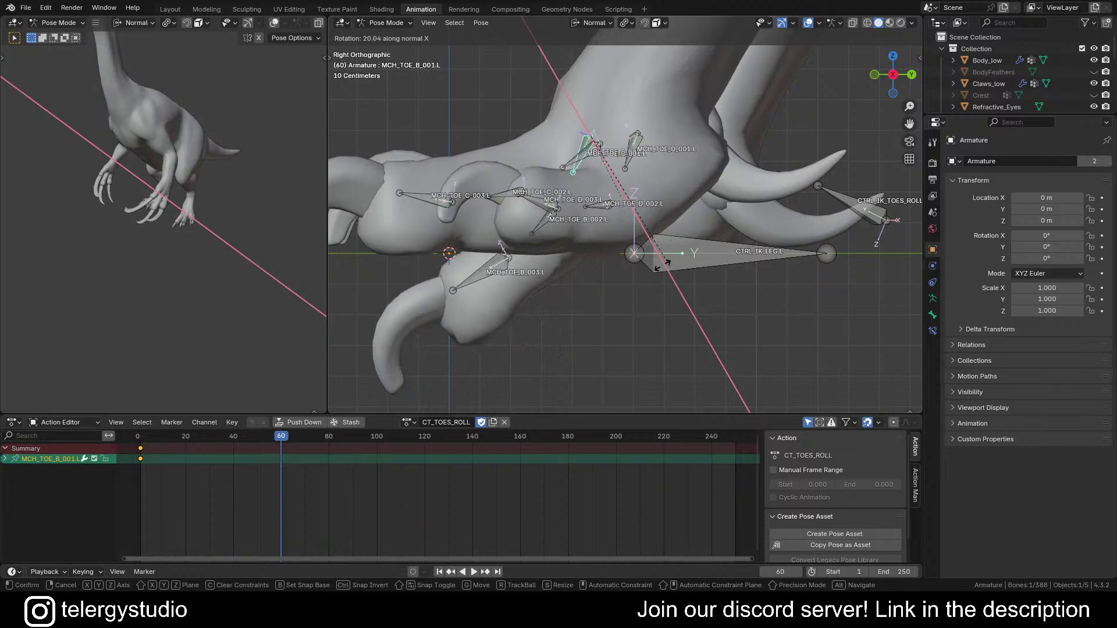
# Step: Rotate MCH_TOE_B_001.L about 20° around its X axis, and rotate MCH_TOE_B_002.L around X to level the inner toe
pyautogui.click(614, 263)
pyautogui.moveTo(613, 263); pyautogui.dragTo(767, 241, button='middle')
pyautogui.scroll(4, 455, 211)
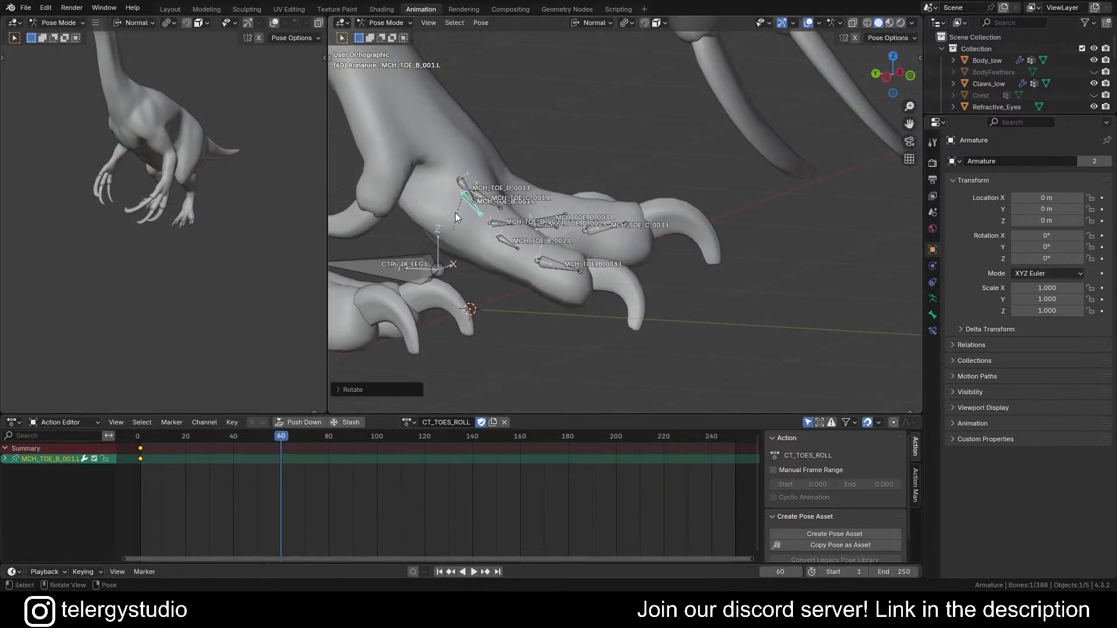
pyautogui.moveTo(455, 212); pyautogui.dragTo(647, 317, button='middle')
pyautogui.click(571, 249)
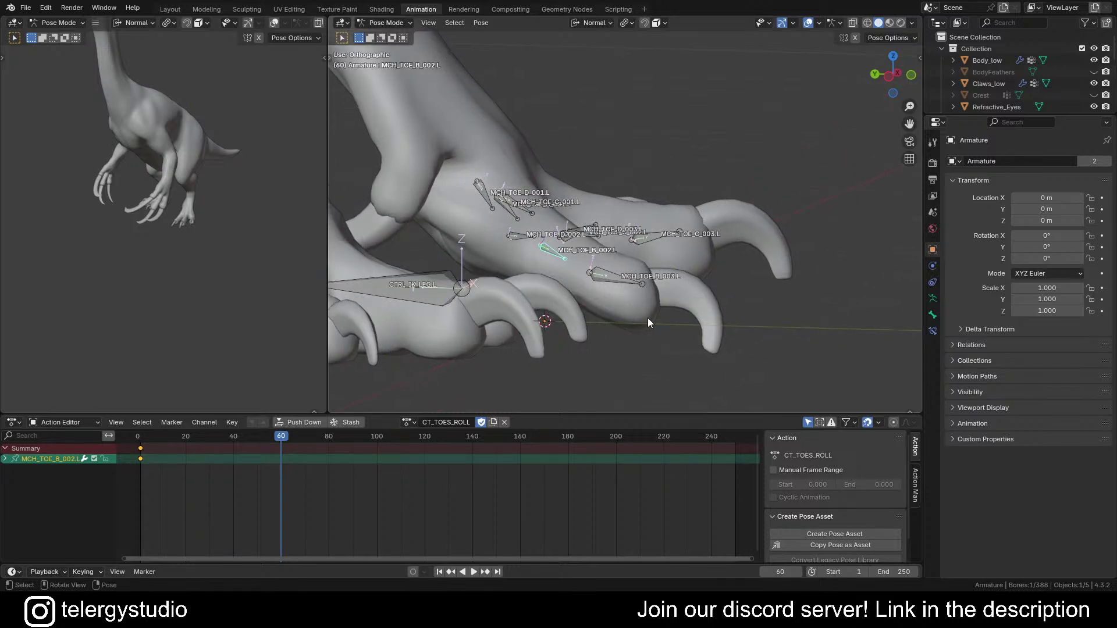
pyautogui.press('r')
pyautogui.press('x')
pyautogui.press('x')
pyautogui.click(727, 253)
# Step: Rotate MCH_TOE_B_003.L about 13° around its X axis to lay the toe tip flat on the ground line
pyautogui.scroll(-3, 727, 254)
pyautogui.moveTo(727, 255); pyautogui.dragTo(504, 247, button='middle')
pyautogui.scroll(2, 625, 259)
pyautogui.keyDown('shift'); pyautogui.moveTo(812, 325); pyautogui.dragTo(578, 302, button='middle'); pyautogui.keyUp('shift')
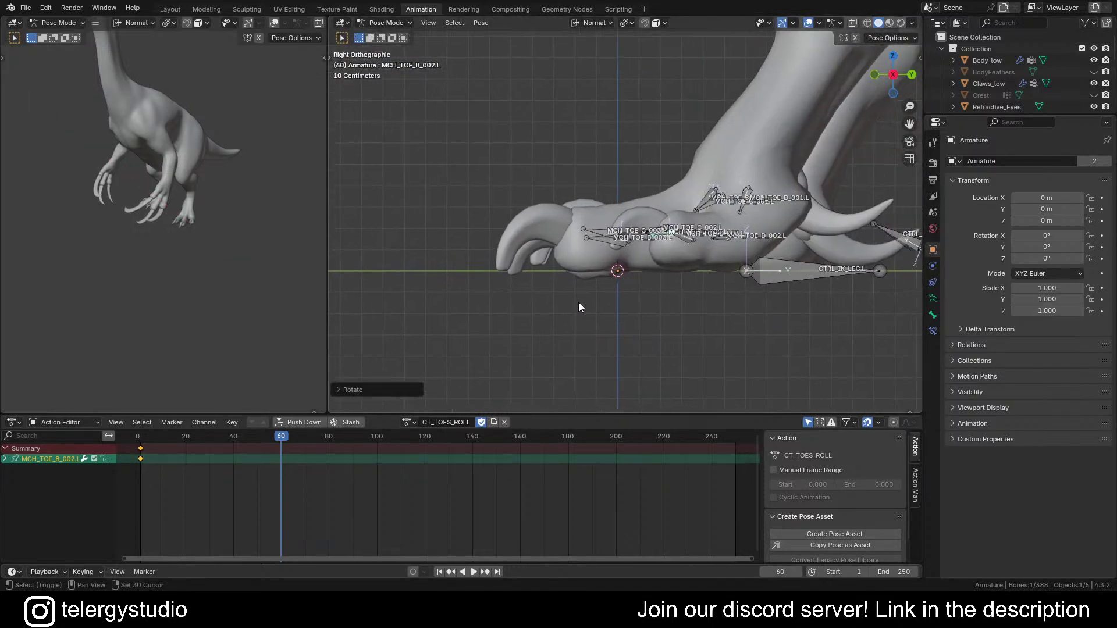
pyautogui.scroll(2, 588, 288)
pyautogui.click(609, 225)
pyautogui.press('r')
pyautogui.press('x')
pyautogui.press('x')
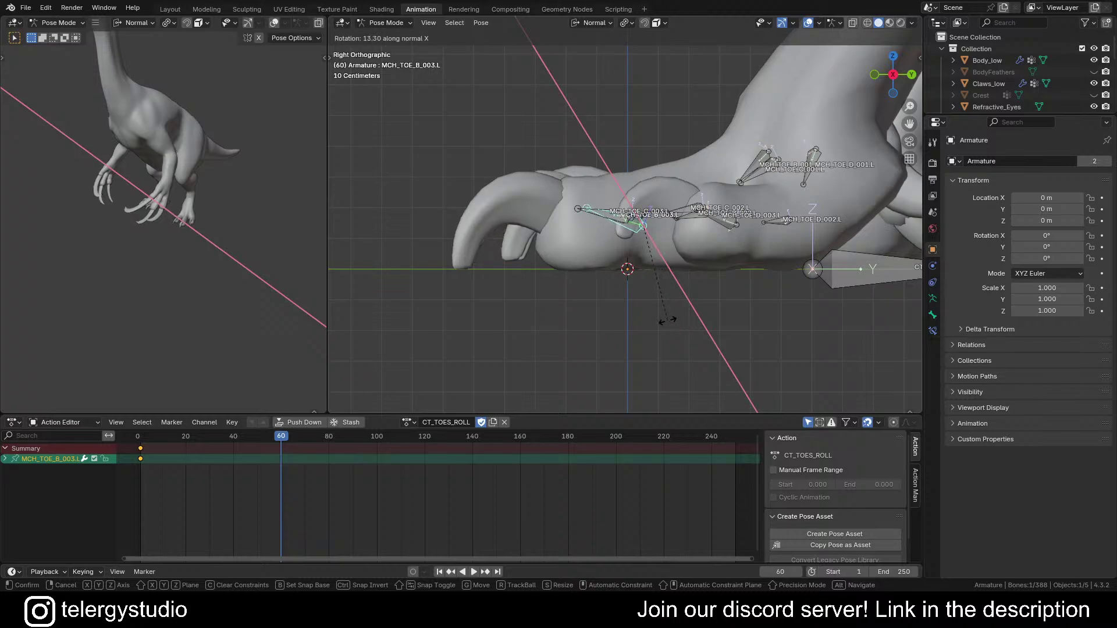
pyautogui.click(662, 316)
# Step: Test the toe roll by rotating CTRL_IK_TOES_ROLL.L around its X axis
pyautogui.scroll(-1, 658, 266)
pyautogui.moveTo(658, 266); pyautogui.dragTo(500, 215, button='middle')
pyautogui.scroll(6, 605, 224)
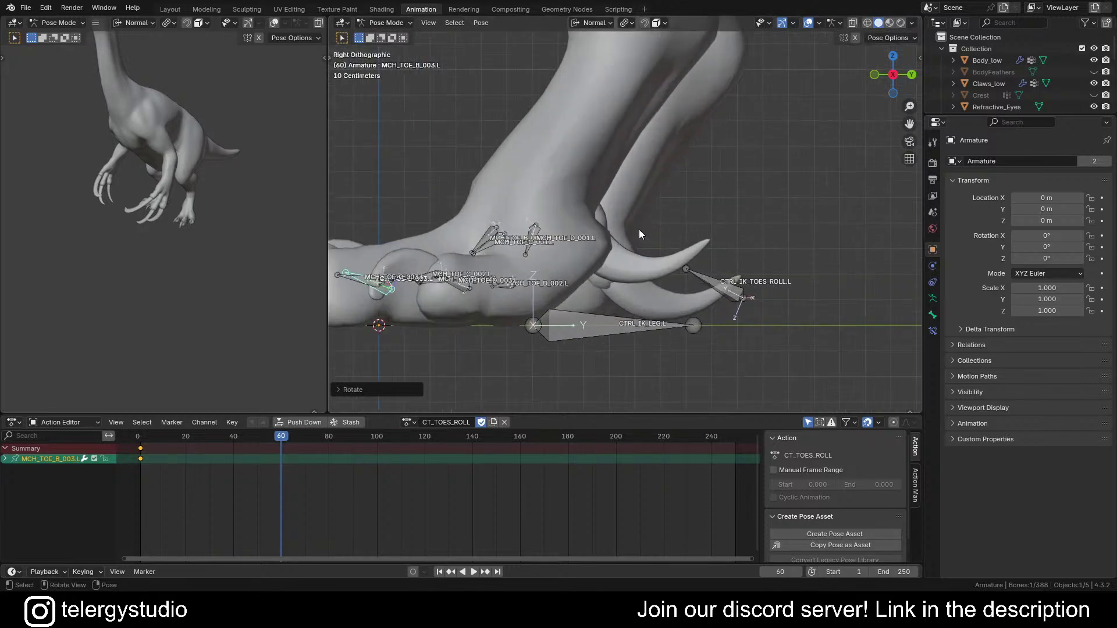
pyautogui.scroll(-4, 568, 215)
pyautogui.keyDown('shift'); pyautogui.moveTo(584, 221); pyautogui.dragTo(620, 263, button='middle'); pyautogui.keyUp('shift')
pyautogui.scroll(1, 620, 266)
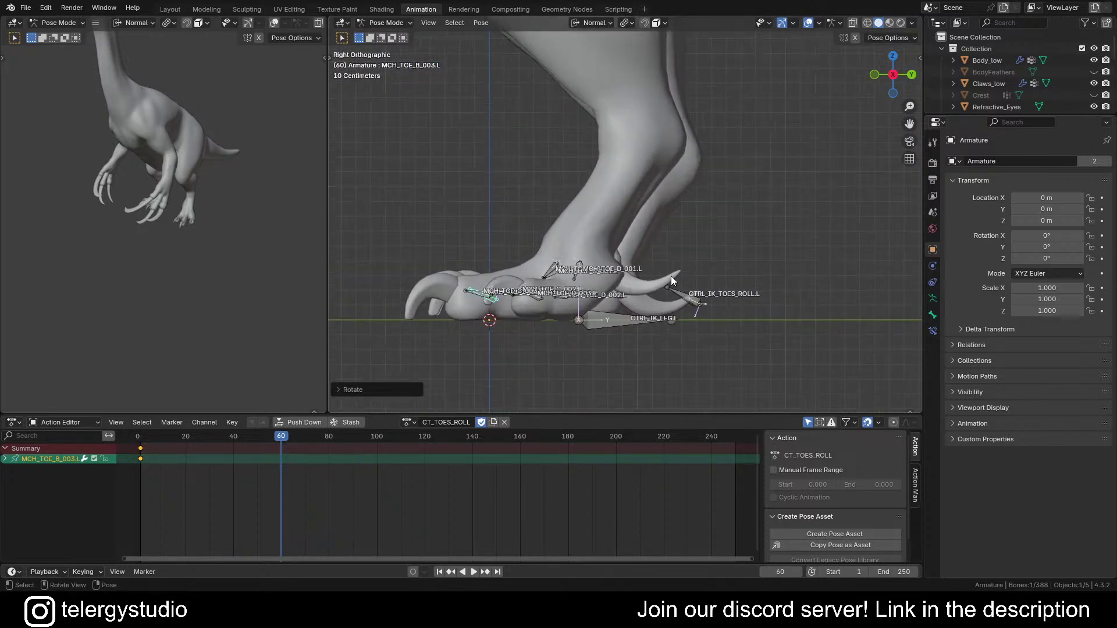
pyautogui.click(694, 302)
pyautogui.press('r')
pyautogui.press('x')
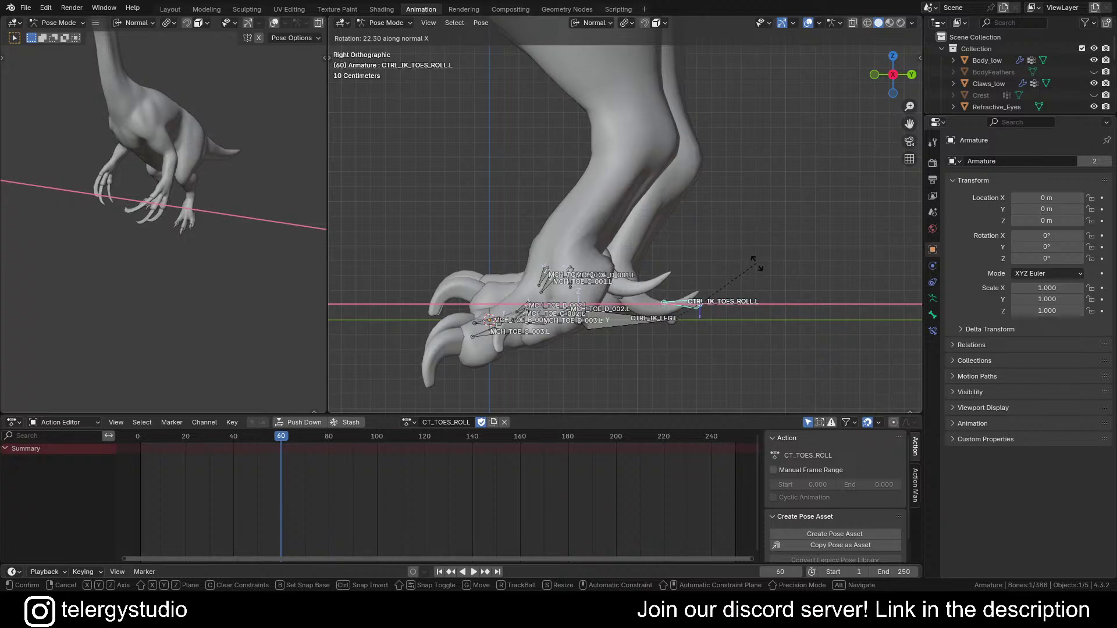
pyautogui.click(714, 260)
pyautogui.moveTo(713, 261)
pyautogui.mouseDown(button='middle')
pyautogui.moveTo(557, 210)
pyautogui.moveTo(707, 290)
pyautogui.moveTo(626, 289)
pyautogui.moveTo(512, 220)
pyautogui.moveTo(441, 200)
pyautogui.moveTo(522, 231)
pyautogui.moveTo(560, 224)
pyautogui.moveTo(581, 232)
pyautogui.moveTo(579, 244)
pyautogui.moveTo(344, 194)
pyautogui.moveTo(843, 214)
pyautogui.moveTo(878, 242)
pyautogui.moveTo(724, 215)
pyautogui.moveTo(643, 227)
pyautogui.mouseUp(button='middle')
pyautogui.press('z')
pyautogui.click(577, 266)
pyautogui.hotkey('shift', 'alt', 'z')
pyautogui.scroll(-3, 605, 231)
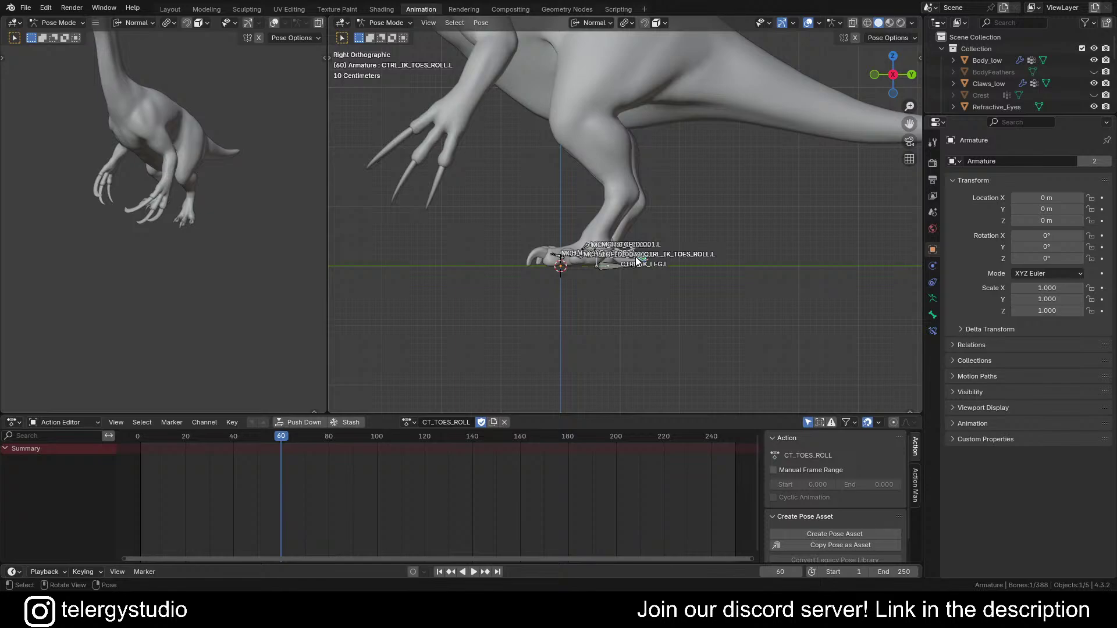
# Step: Select all nine MCH_TOE bones of the B, C and D toes on the left foot and keyframe their pose at frame 60
pyautogui.scroll(7, 629, 275)
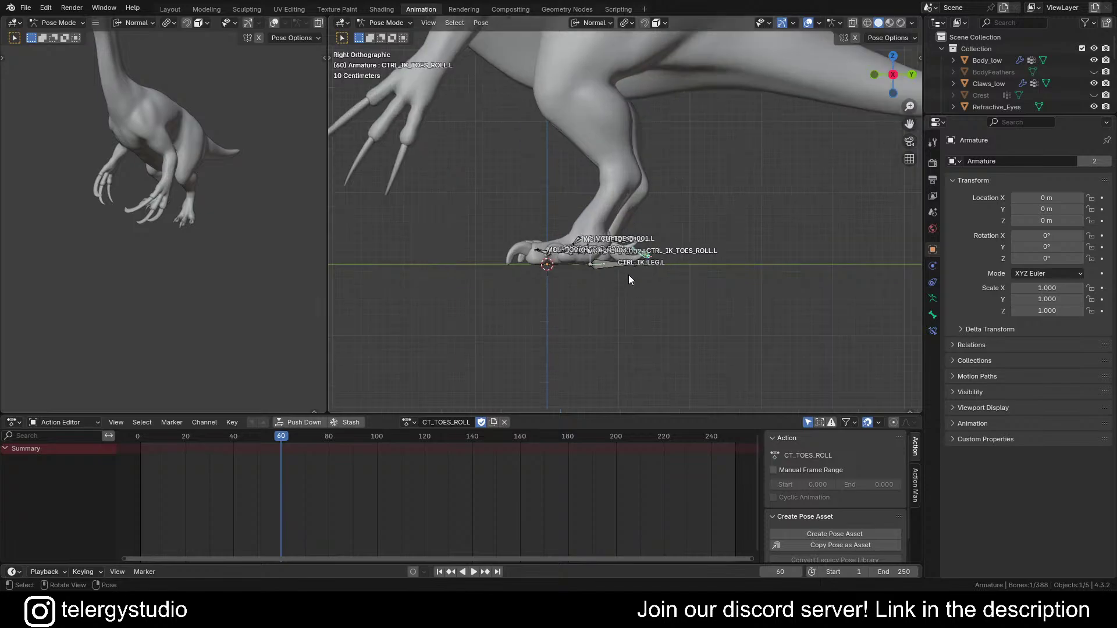
pyautogui.keyDown('shift'); pyautogui.moveTo(624, 226); pyautogui.dragTo(803, 239, button='middle'); pyautogui.keyUp('shift')
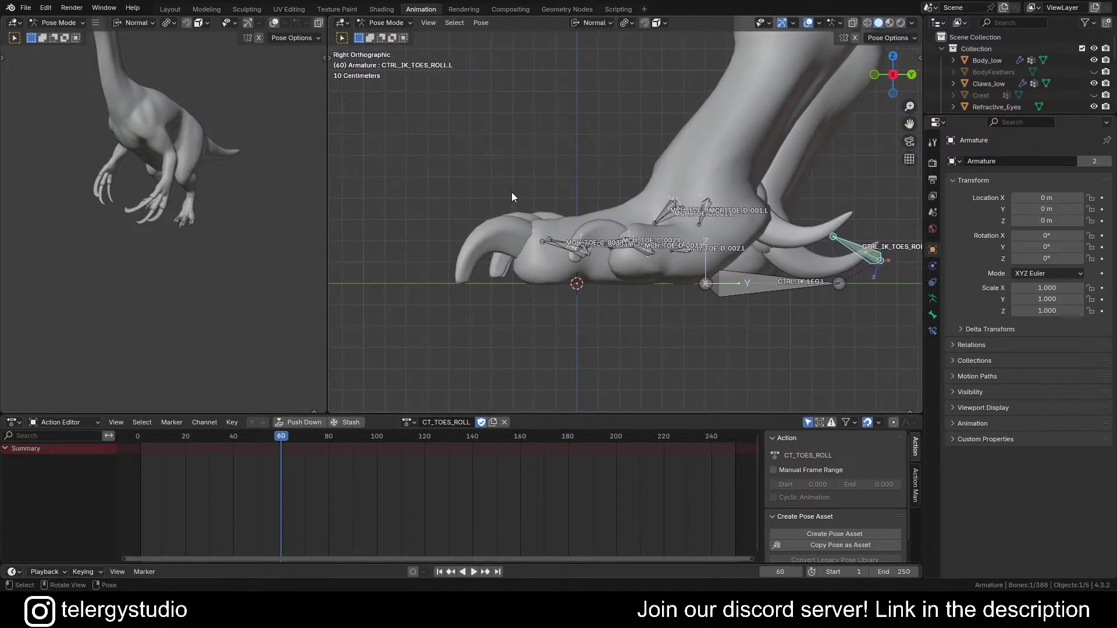
pyautogui.scroll(-2, 609, 216)
pyautogui.keyDown('shift'); pyautogui.moveTo(643, 230); pyautogui.dragTo(615, 249, button='middle'); pyautogui.keyUp('shift')
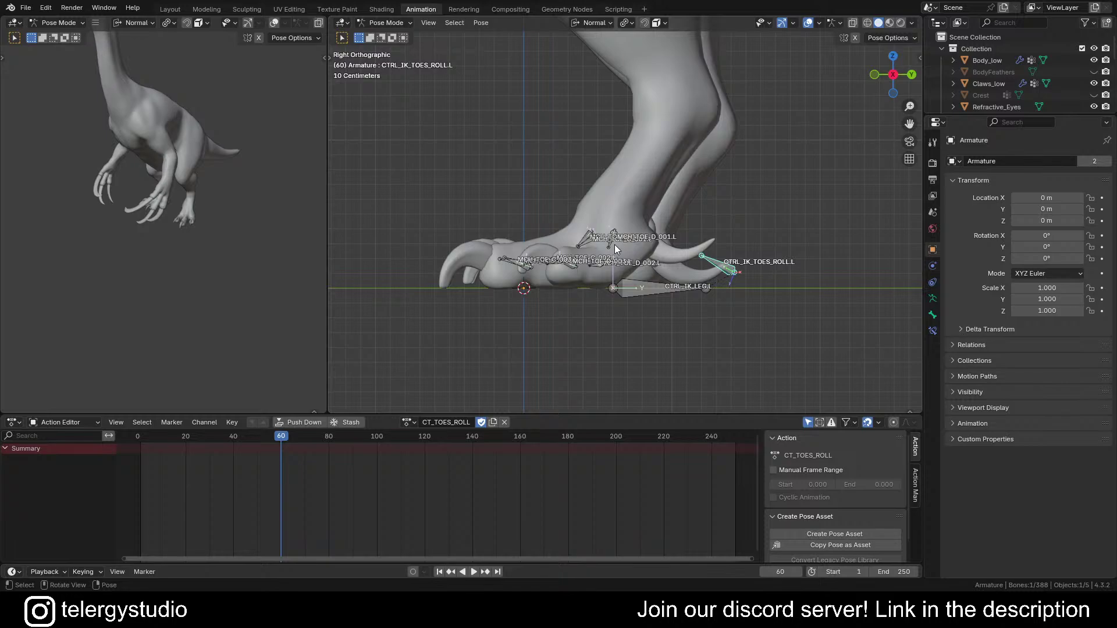
pyautogui.scroll(-1, 598, 205)
pyautogui.keyDown('shift'); pyautogui.moveTo(633, 263); pyautogui.dragTo(518, 341, button='middle'); pyautogui.keyUp('shift')
pyautogui.scroll(2, 512, 300)
pyautogui.scroll(4, 518, 341)
pyautogui.click(529, 332)
pyautogui.keyDown('shift'); pyautogui.click(483, 341); pyautogui.keyUp('shift')
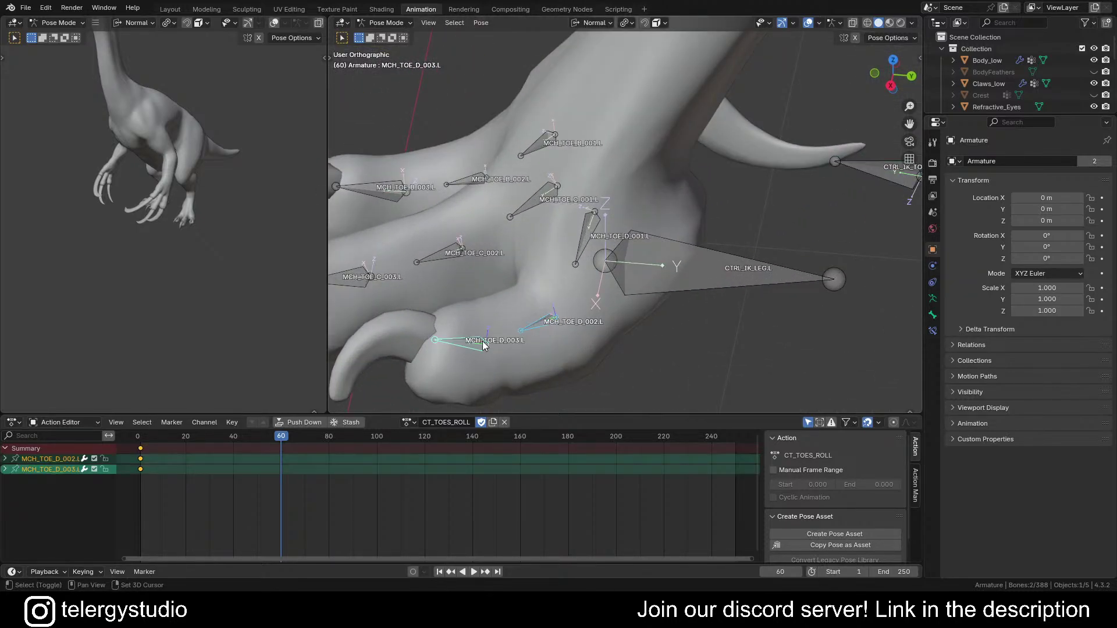
pyautogui.keyDown('shift'); pyautogui.click(585, 241); pyautogui.keyUp('shift')
pyautogui.keyDown('shift'); pyautogui.click(538, 209); pyautogui.keyUp('shift')
pyautogui.keyDown('shift'); pyautogui.click(443, 254); pyautogui.keyUp('shift')
pyautogui.keyDown('shift'); pyautogui.moveTo(443, 251); pyautogui.dragTo(585, 229, button='middle'); pyautogui.keyUp('shift')
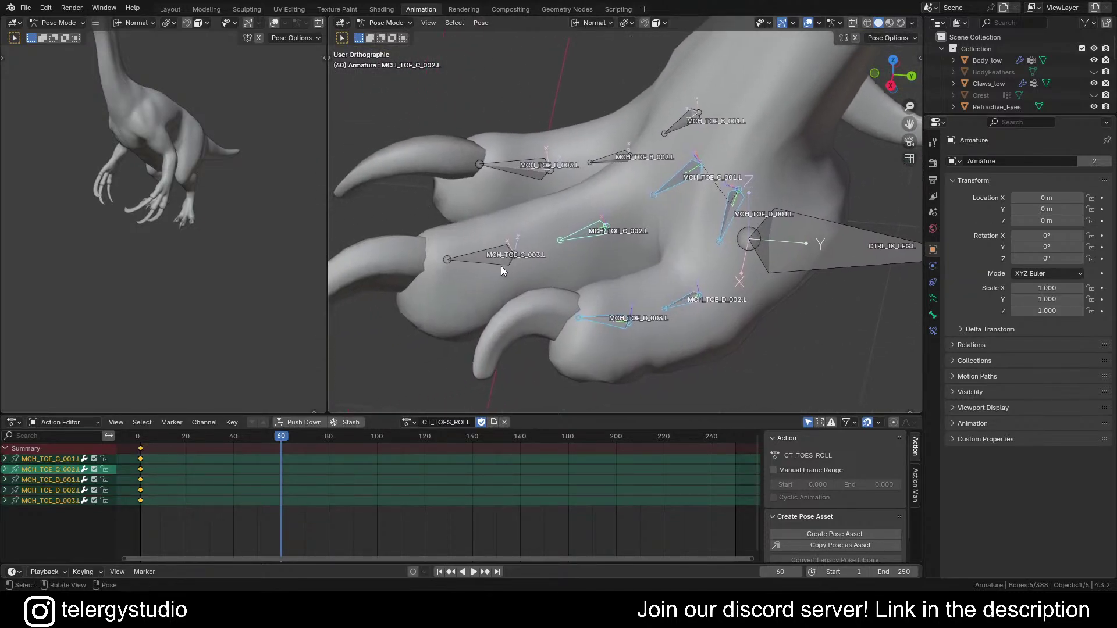
pyautogui.keyDown('shift'); pyautogui.click(497, 256); pyautogui.keyUp('shift')
pyautogui.keyDown('shift'); pyautogui.click(526, 174); pyautogui.keyUp('shift')
pyautogui.keyDown('shift'); pyautogui.click(602, 158); pyautogui.keyUp('shift')
pyautogui.keyDown('shift'); pyautogui.click(655, 134); pyautogui.keyUp('shift')
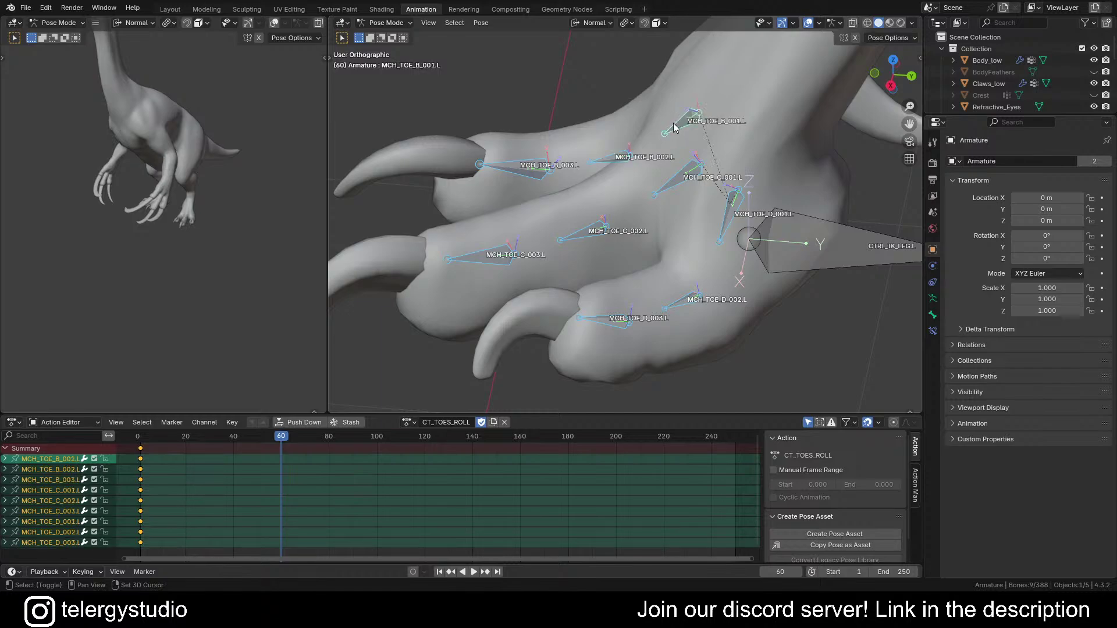
pyautogui.scroll(-3, 679, 165)
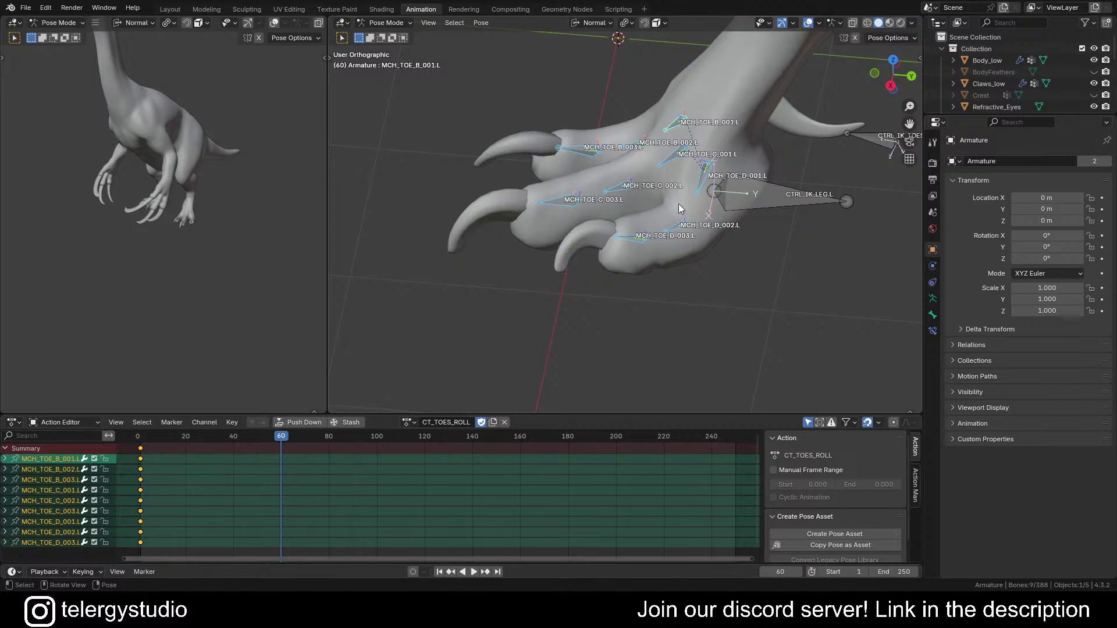
pyautogui.moveTo(661, 209); pyautogui.dragTo(682, 214, button='middle')
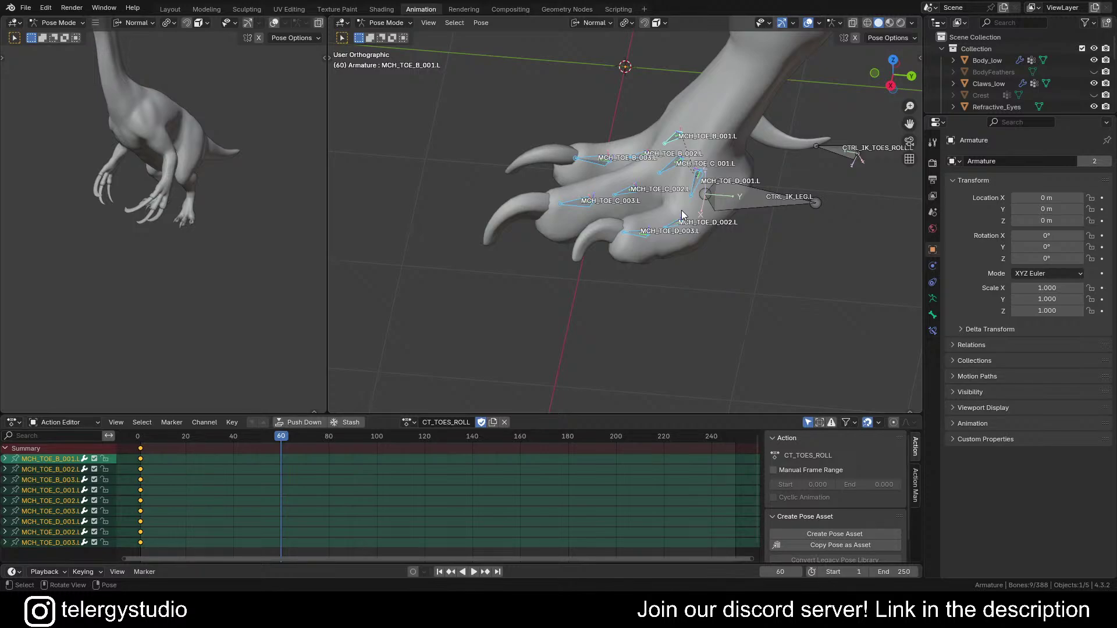
pyautogui.moveTo(682, 215); pyautogui.dragTo(703, 149, button='middle')
pyautogui.scroll(5, 704, 149)
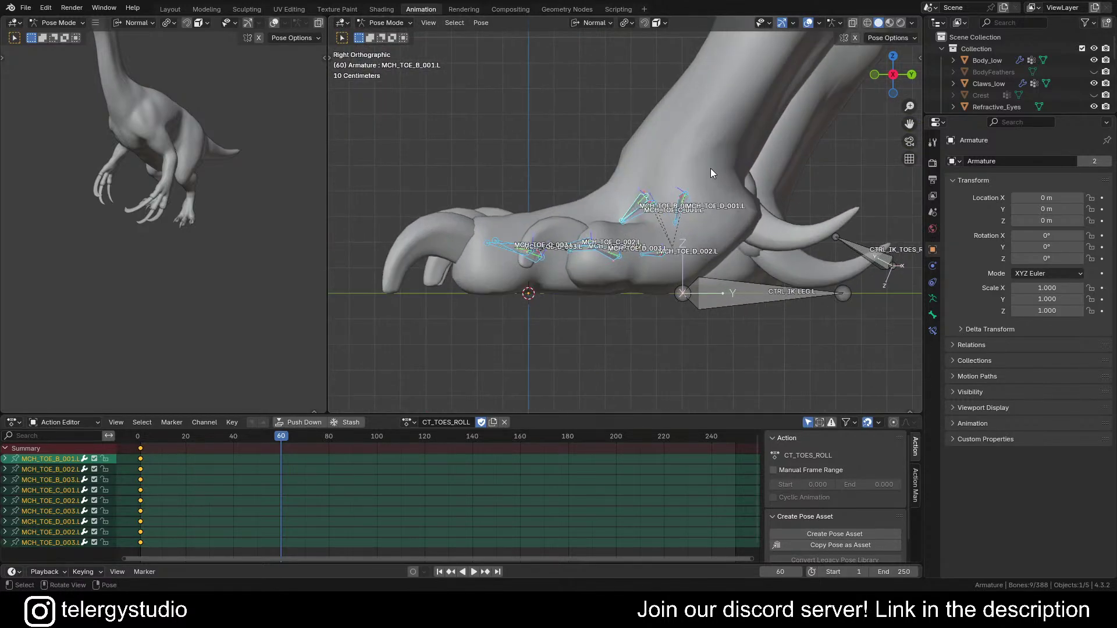
pyautogui.scroll(-2, 713, 170)
pyautogui.keyDown('shift'); pyautogui.moveTo(689, 187); pyautogui.dragTo(621, 213, button='middle'); pyautogui.keyUp('shift')
pyautogui.press('i')
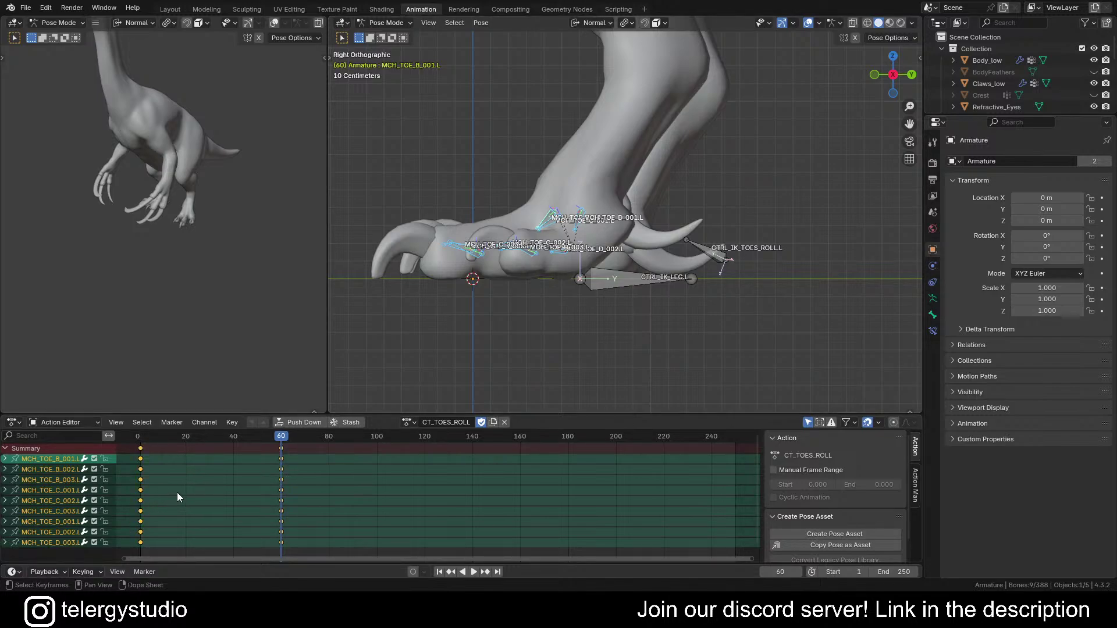
# Step: Set the toe keyframes' interpolation to Linear and scrub the timeline near frame 60
pyautogui.press('t')
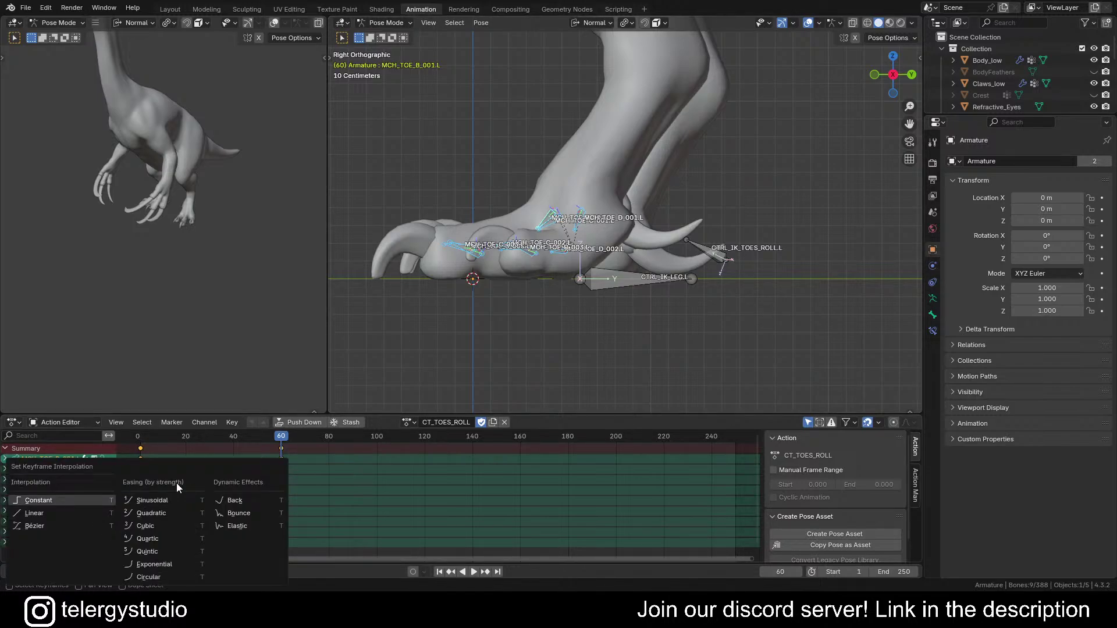
pyautogui.click(61, 513)
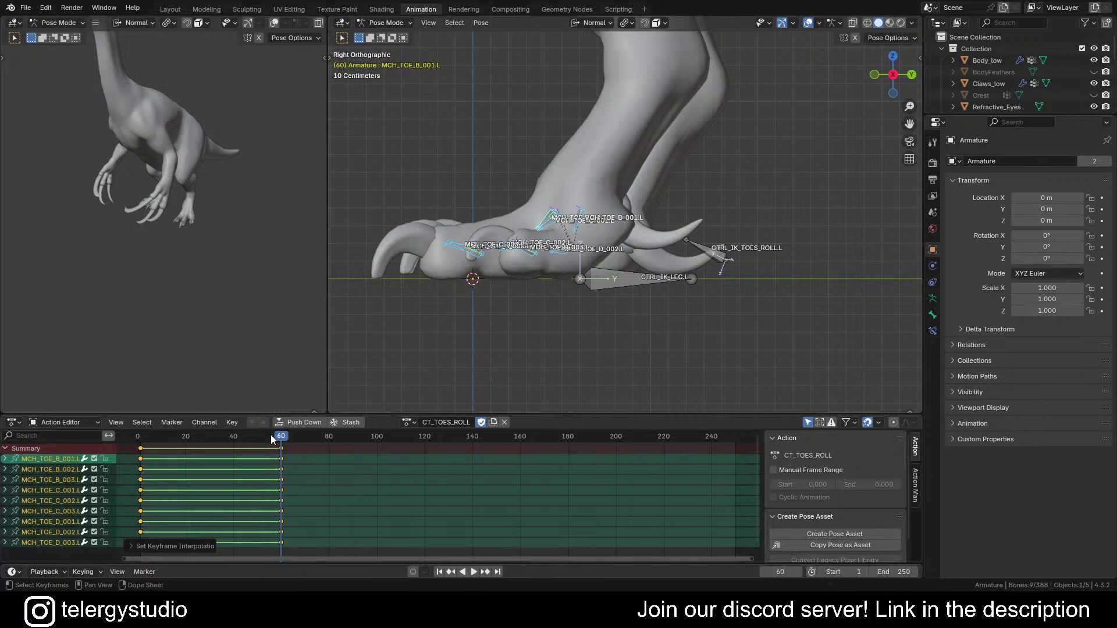
pyautogui.moveTo(270, 435); pyautogui.dragTo(281, 475)
# Step: Show the transform values of CTRL_IK_TOES_ROLL.L and set its rotation mode to XYZ Euler
pyautogui.click(722, 263)
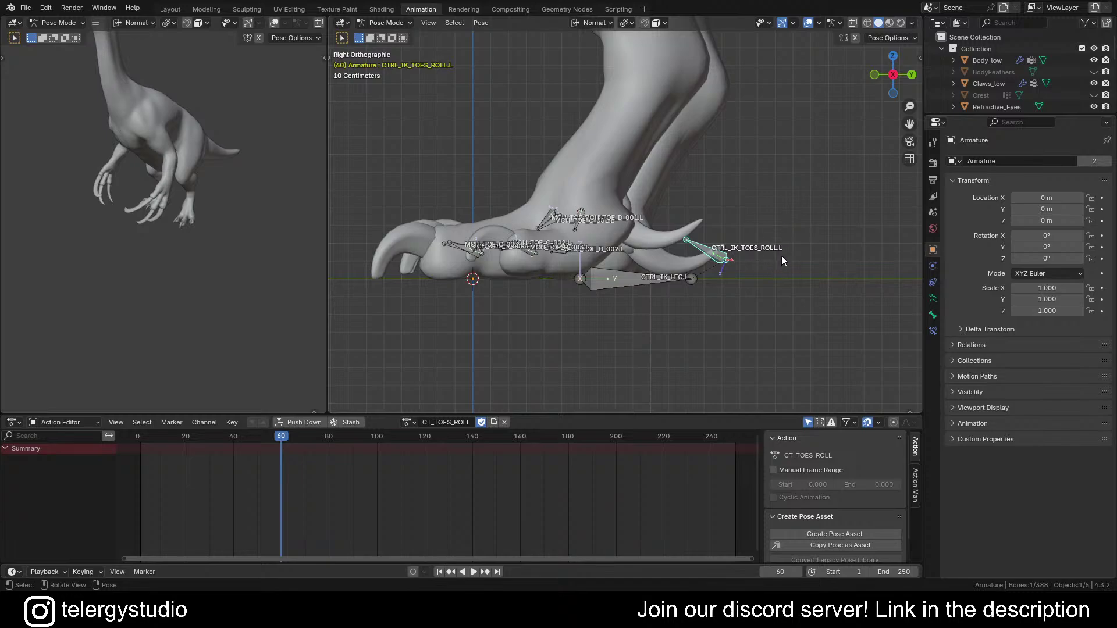
pyautogui.press('n')
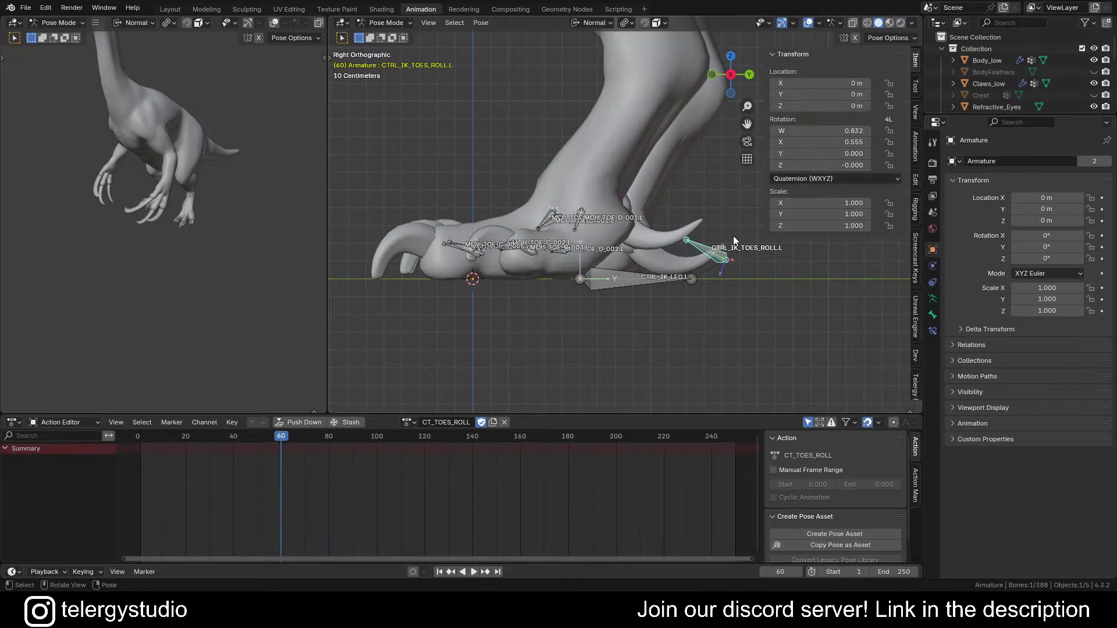
pyautogui.keyDown('shift'); pyautogui.moveTo(733, 235); pyautogui.dragTo(639, 254, button='middle'); pyautogui.keyUp('shift')
pyautogui.rightClick(613, 264)
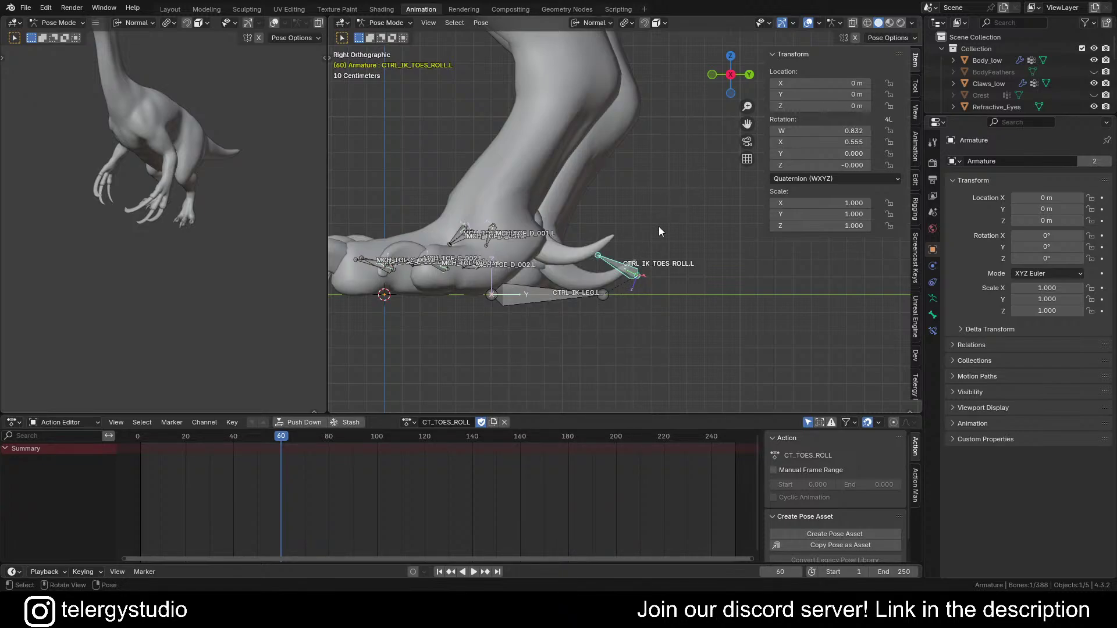
pyautogui.hotkey('ctrl', 'q')
pyautogui.press('Escape')
pyautogui.hotkey('ctrl', 'r')
pyautogui.click(662, 241)
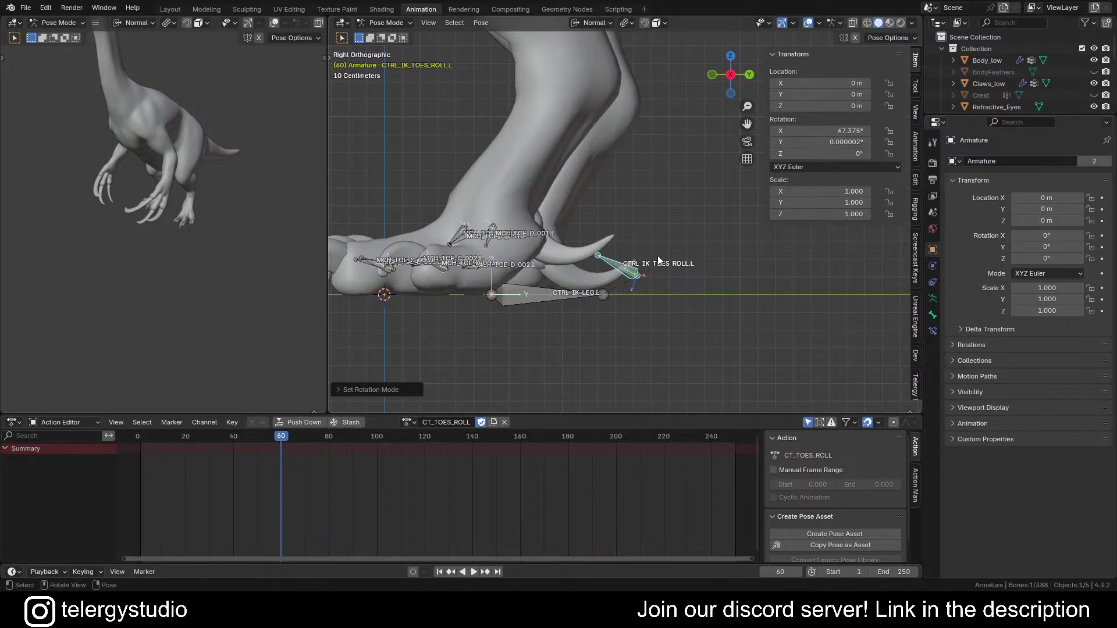
# Step: Clear the rotation of CTRL_IK_TOES_ROLL.L and return the timeline to frame 1
pyautogui.hotkey('alt', 'r')
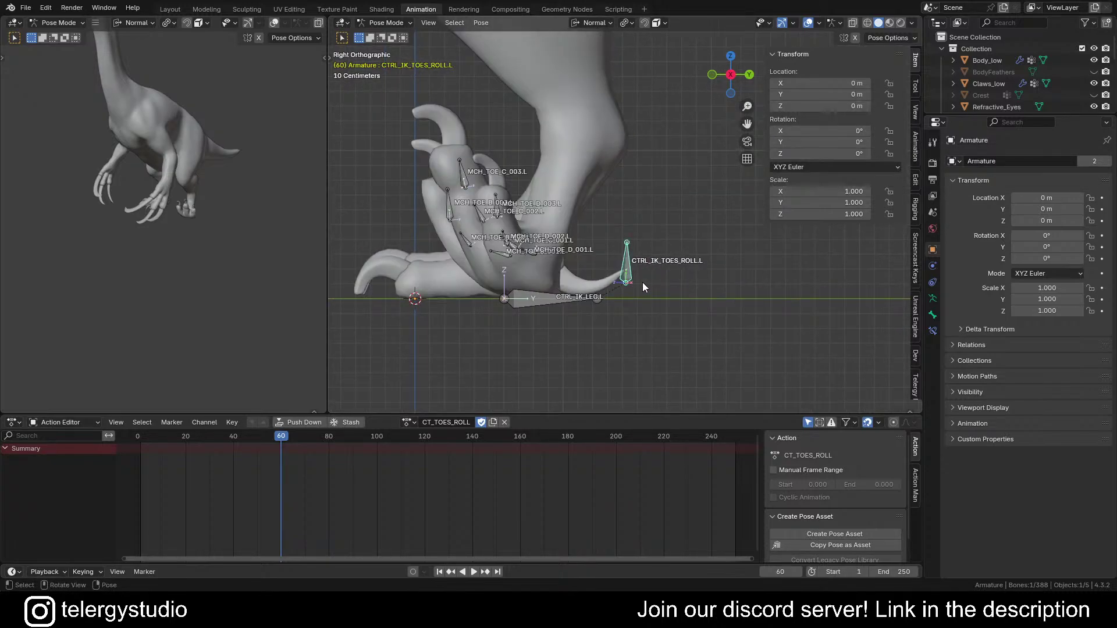
pyautogui.keyDown('shift'); pyautogui.moveTo(637, 271); pyautogui.dragTo(661, 260, button='middle'); pyautogui.keyUp('shift')
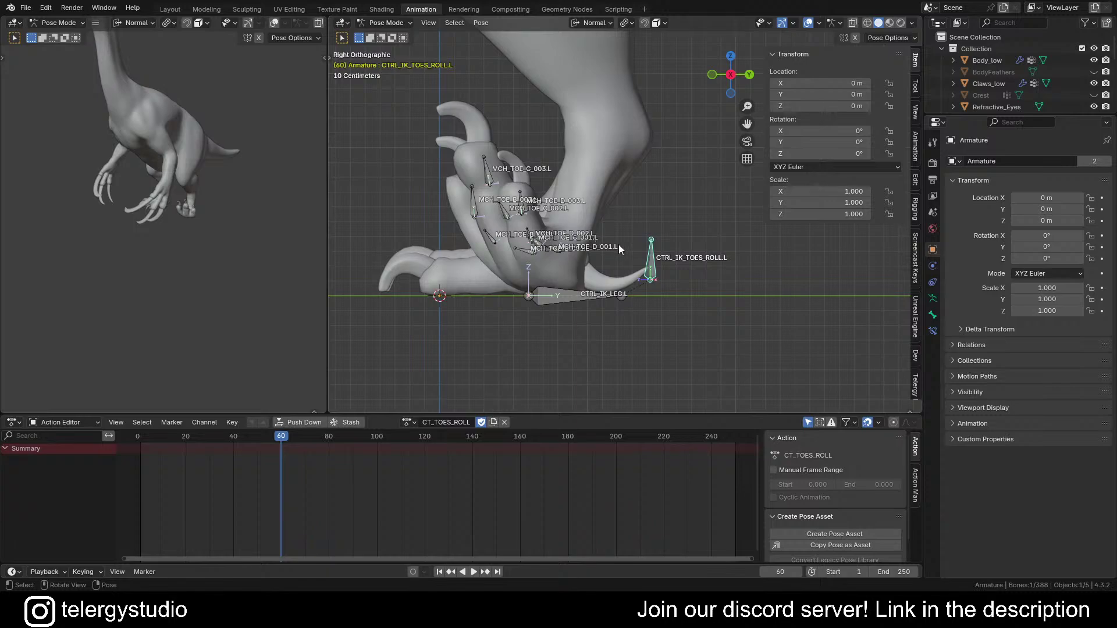
pyautogui.hotkey('shift', 'Left')
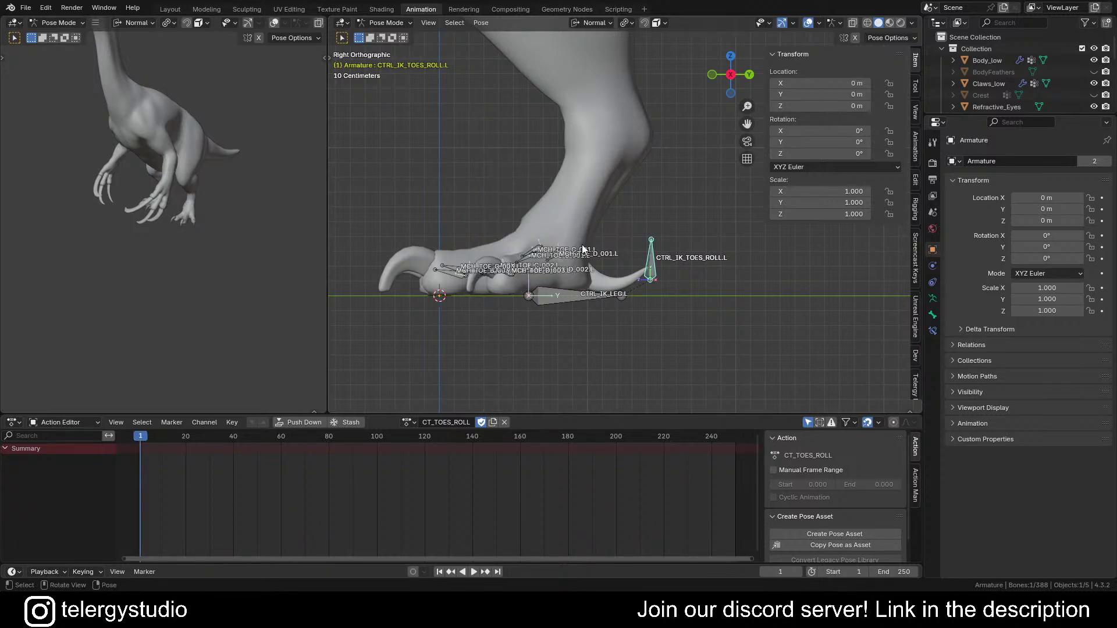
pyautogui.keyDown('shift'); pyautogui.moveTo(637, 242); pyautogui.dragTo(684, 190, button='middle'); pyautogui.keyUp('shift')
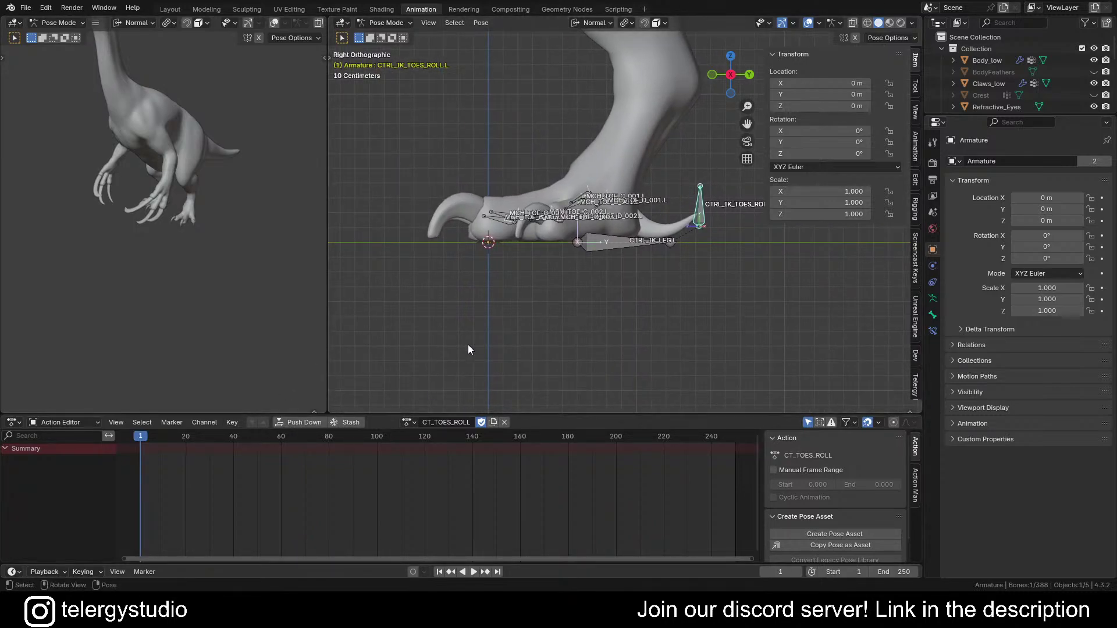
# Step: Select MCH_TOE_C_003.L and enable Action Man management for the CT_TOES_ROLL action
pyautogui.moveTo(536, 175); pyautogui.dragTo(533, 223, button='middle')
pyautogui.click(514, 234)
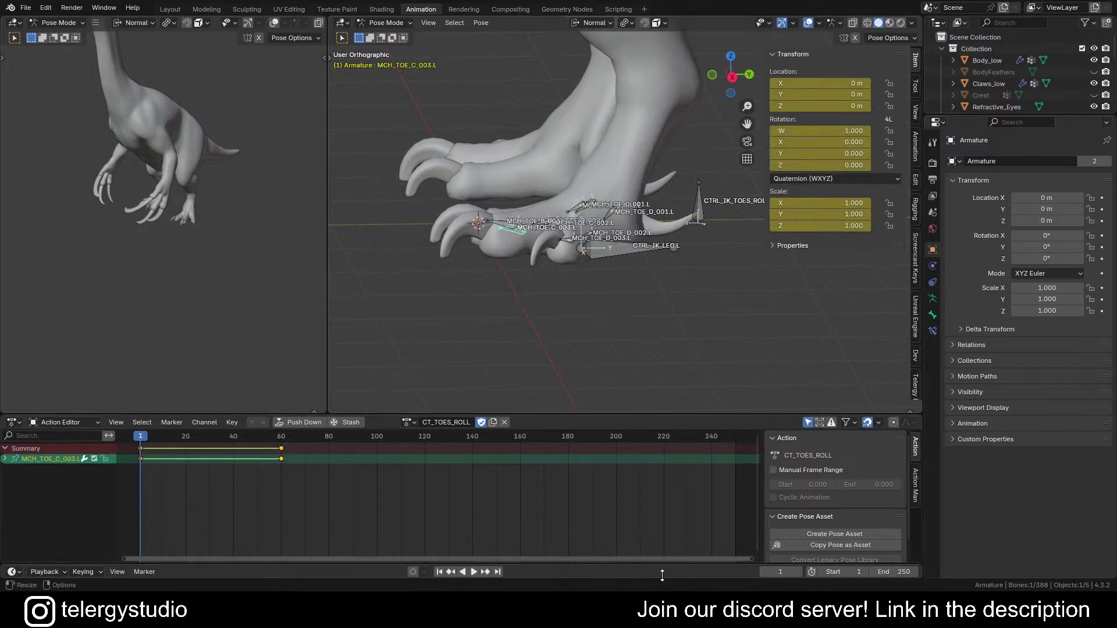
pyautogui.click(915, 485)
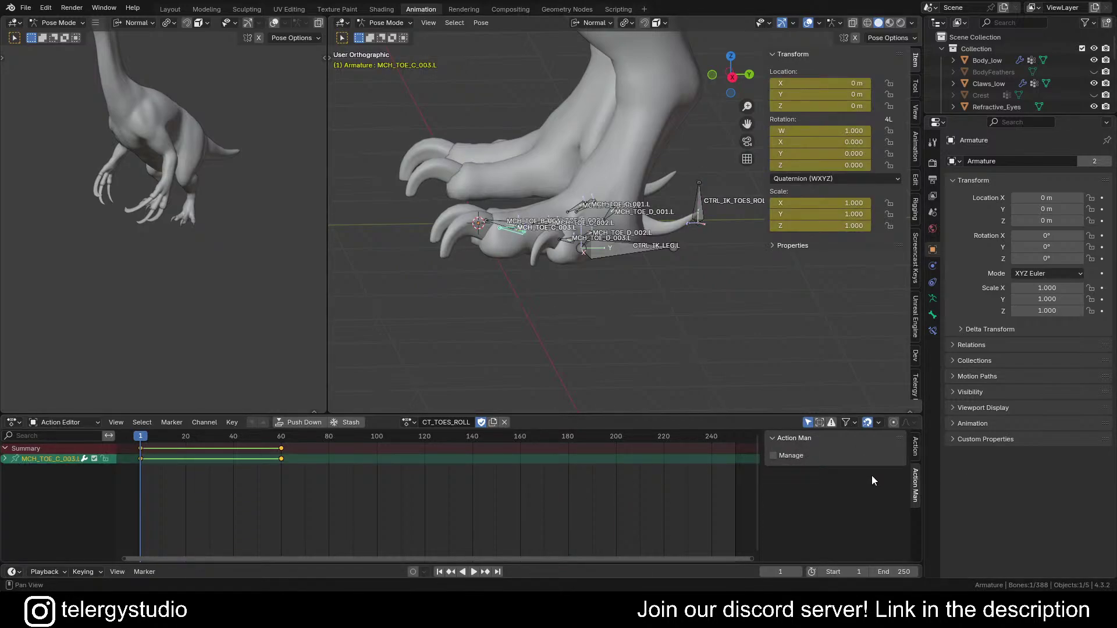
pyautogui.click(773, 456)
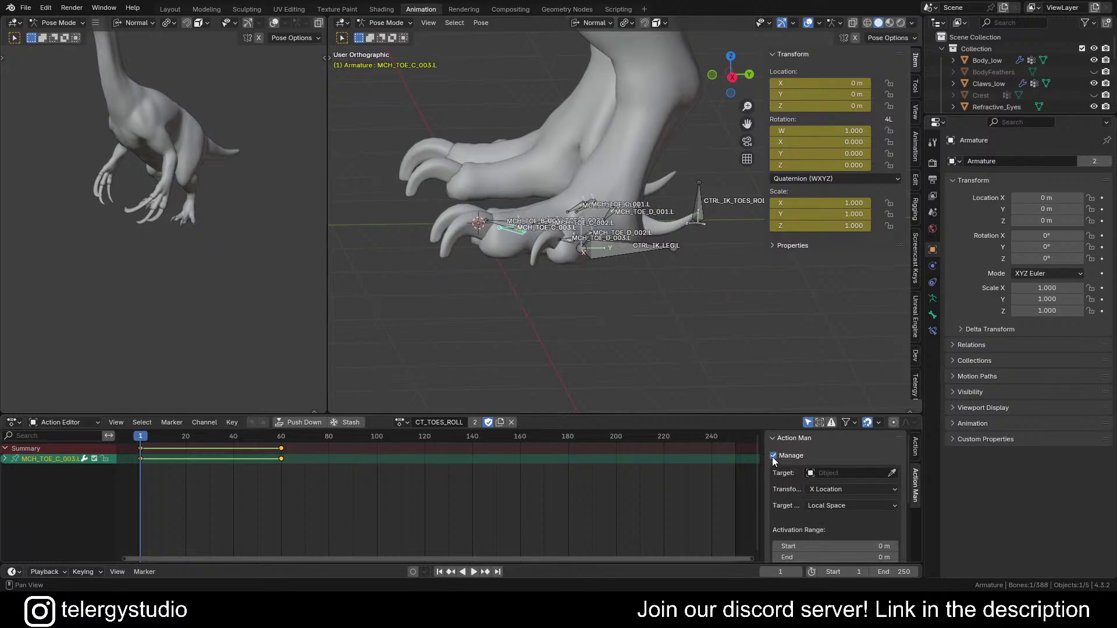
# Step: Target the action at the Armature's CTRL_IK_TOES_ROLL.L bone and use its X Rotation as the transform channel
pyautogui.scroll(-1, 856, 452)
pyautogui.click(854, 449)
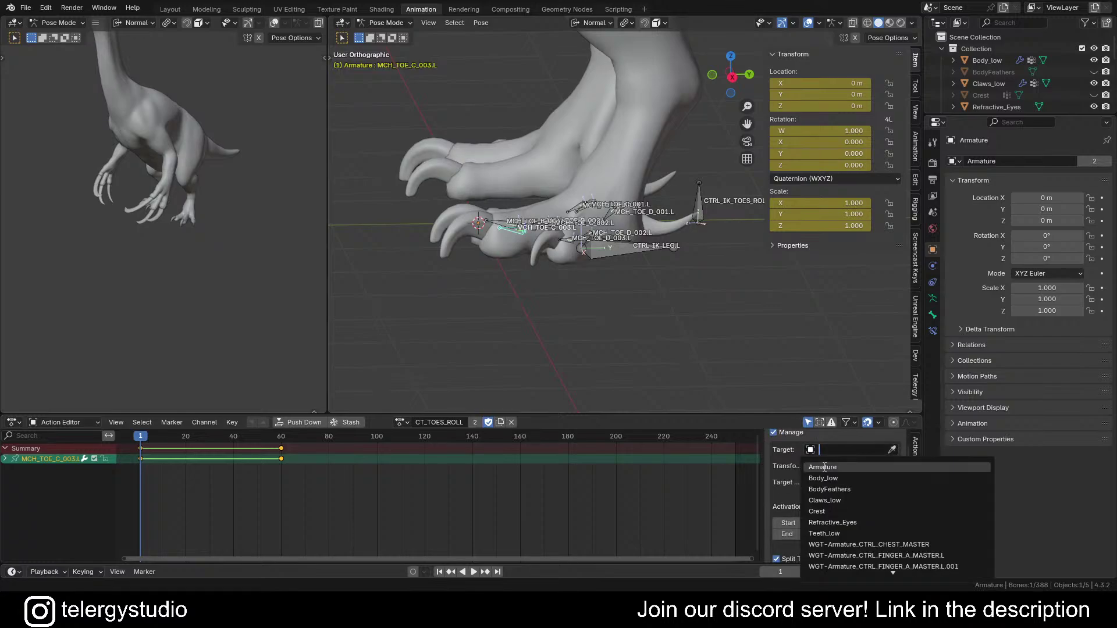
pyautogui.click(841, 464)
pyautogui.click(892, 465)
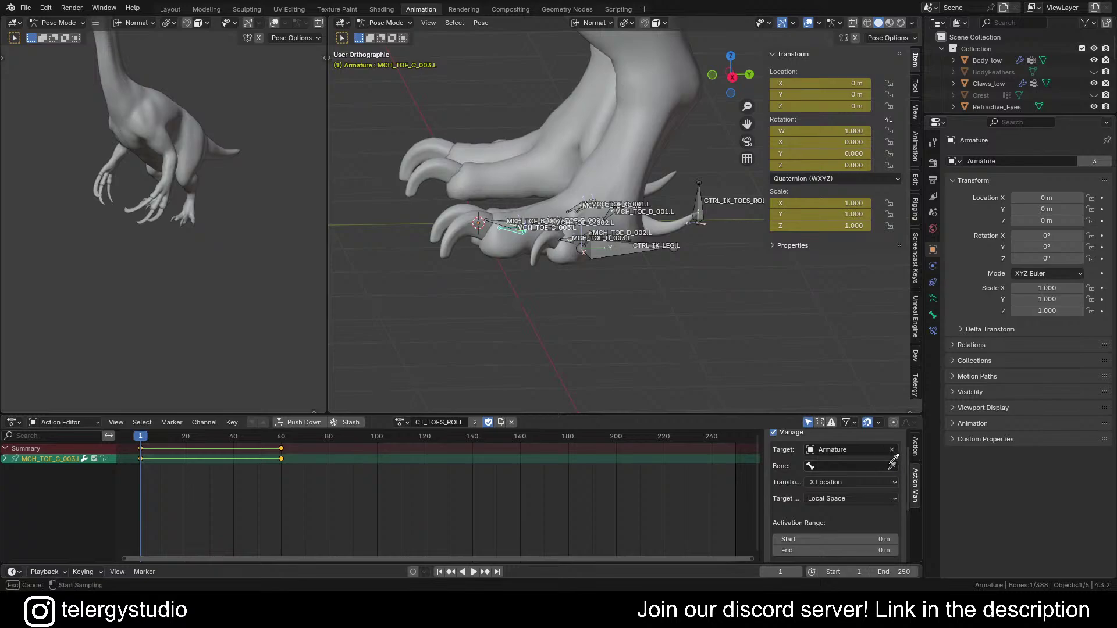
pyautogui.click(708, 187)
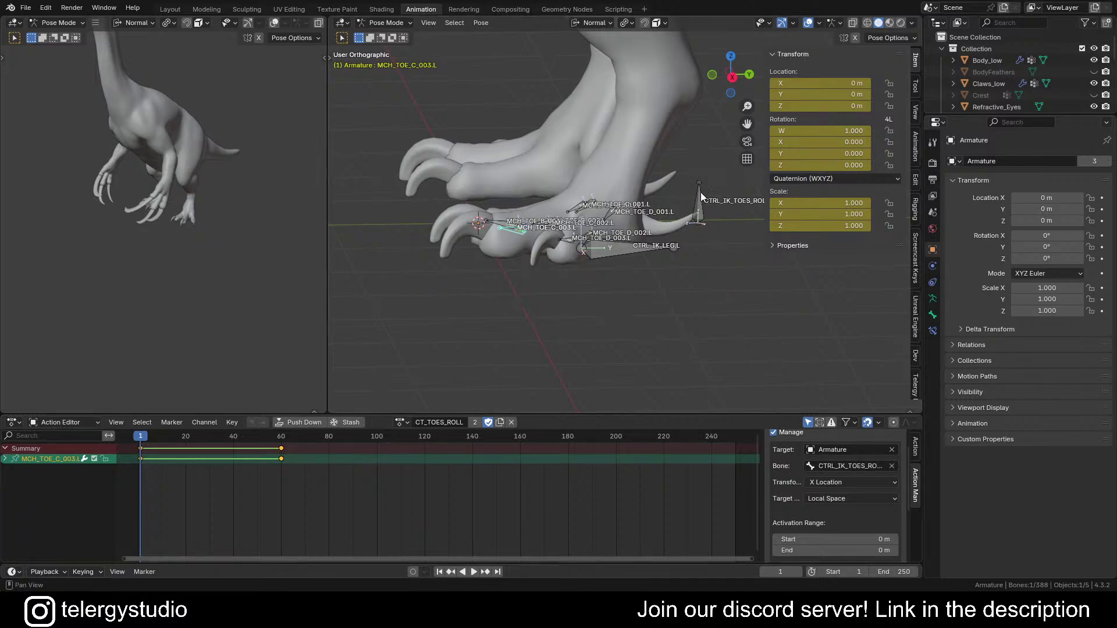
pyautogui.click(833, 484)
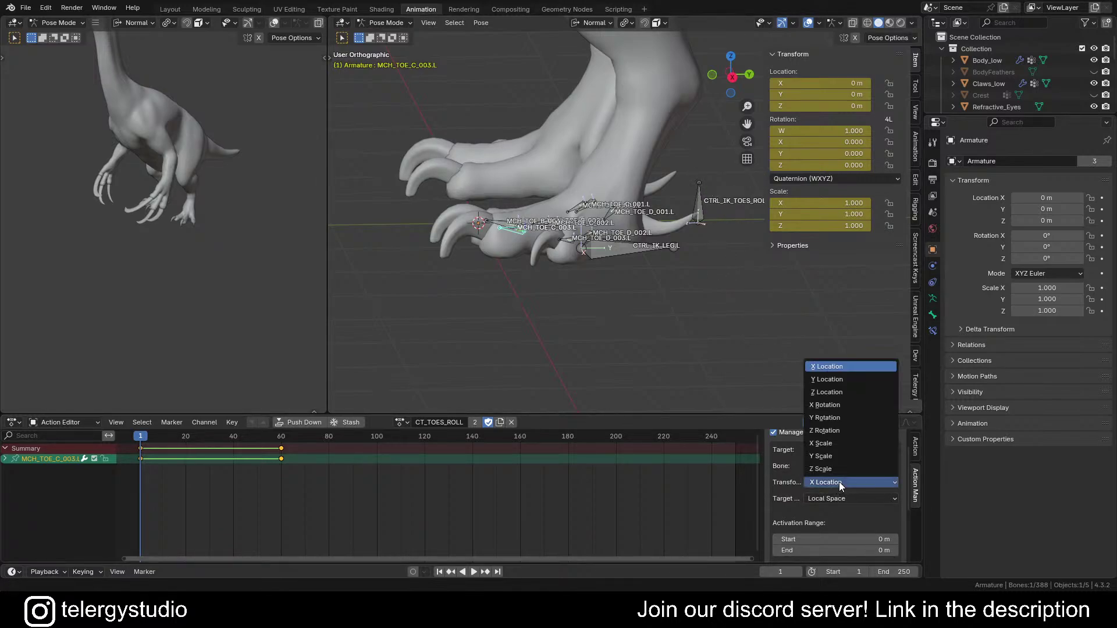
pyautogui.click(839, 405)
# Step: Set the activation range end to 67°, disable Split Transformations, and apply the Action Man settings to the toe bones
pyautogui.scroll(-2, 832, 509)
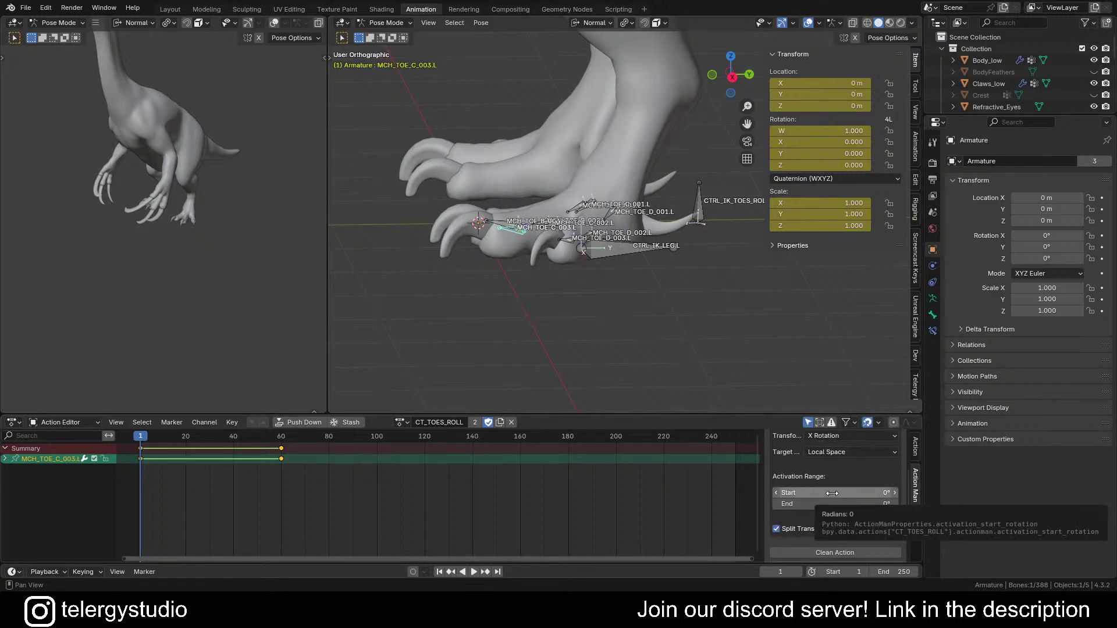
pyautogui.write('67°')
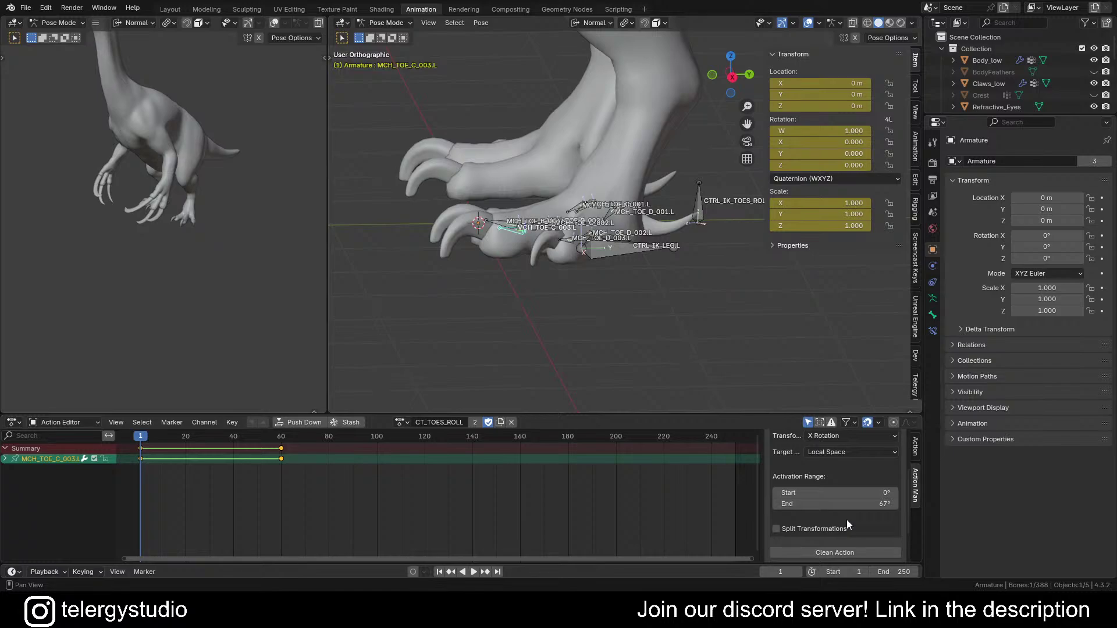
pyautogui.moveTo(739, 364); pyautogui.dragTo(616, 259, button='middle')
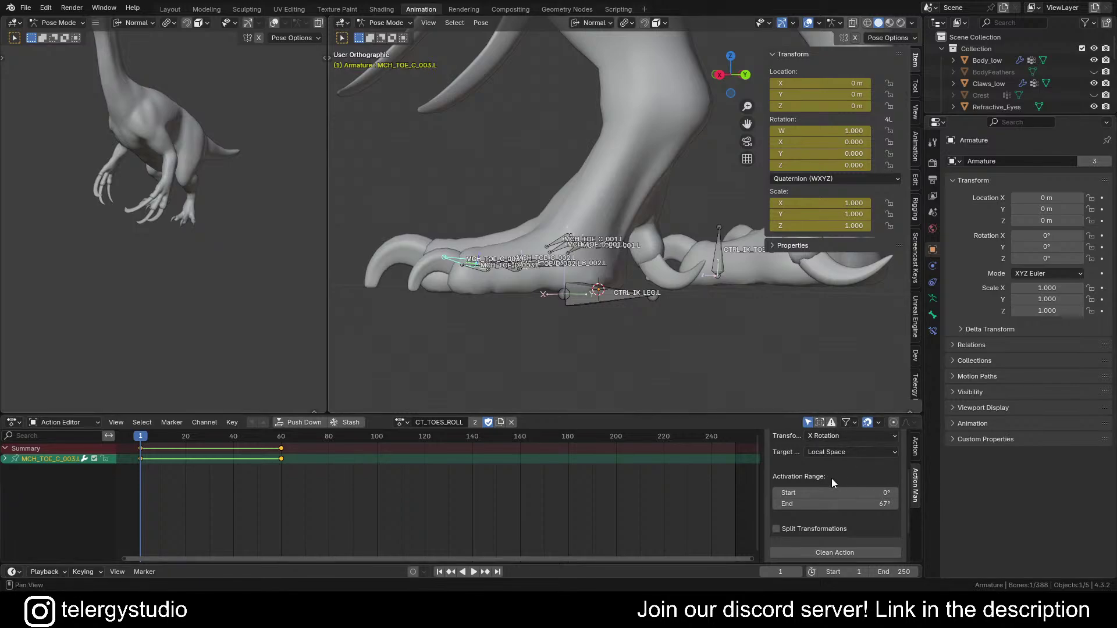
pyautogui.scroll(-3, 832, 478)
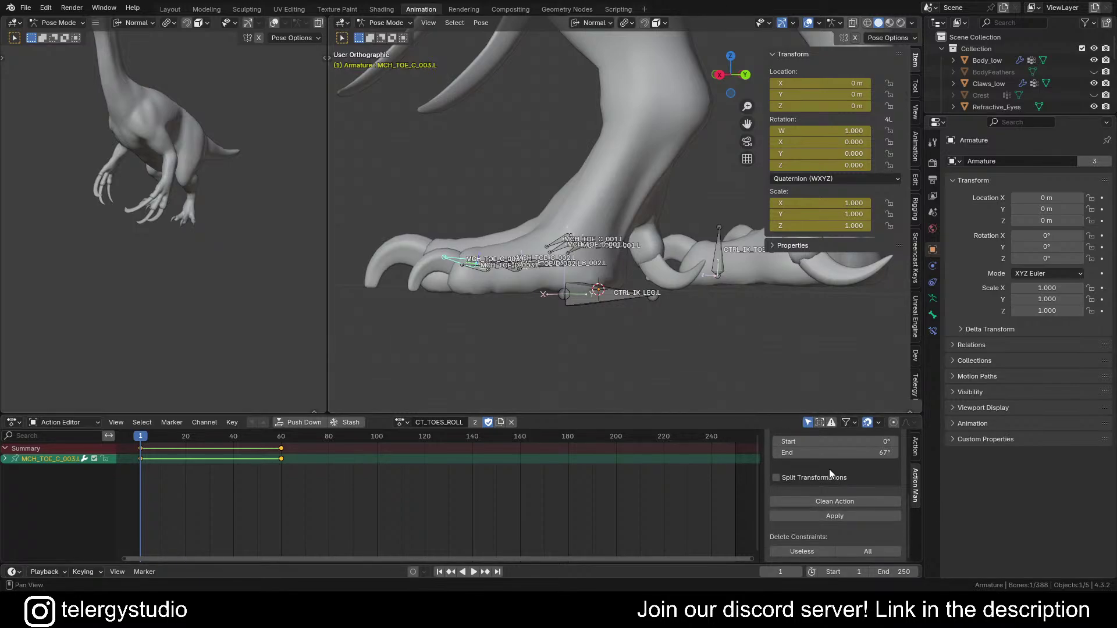
pyautogui.click(838, 518)
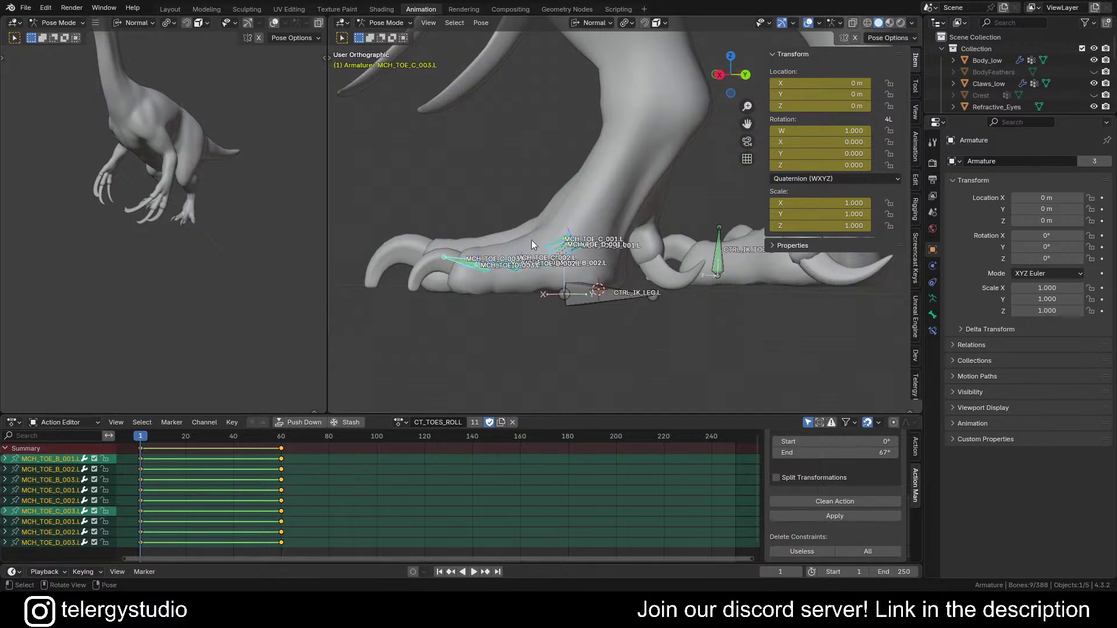
# Step: Set the X maximum of CTRL_IK_TOES_ROLL.L's Limit Rotation constraint to 67°
pyautogui.moveTo(579, 251); pyautogui.dragTo(573, 256, button='middle')
pyautogui.click(650, 270)
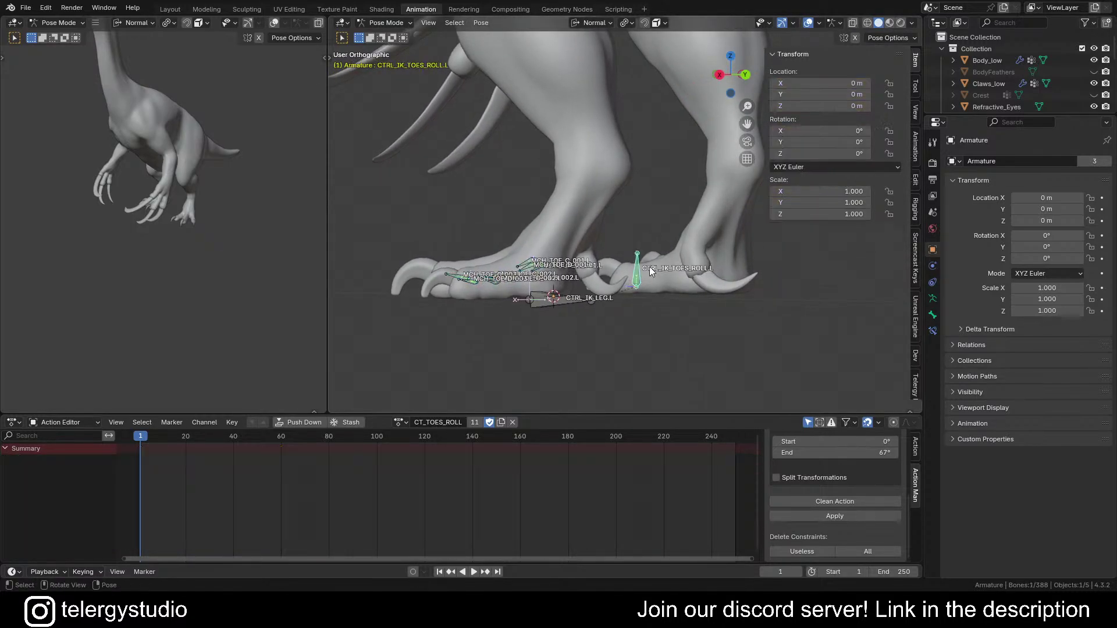
pyautogui.click(933, 330)
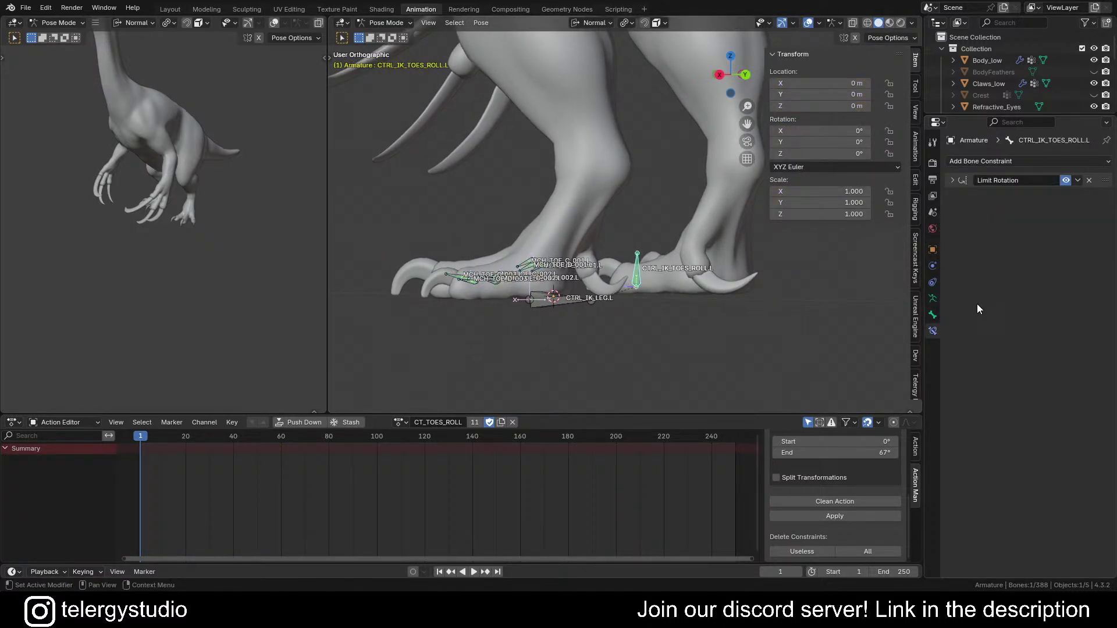
pyautogui.click(953, 181)
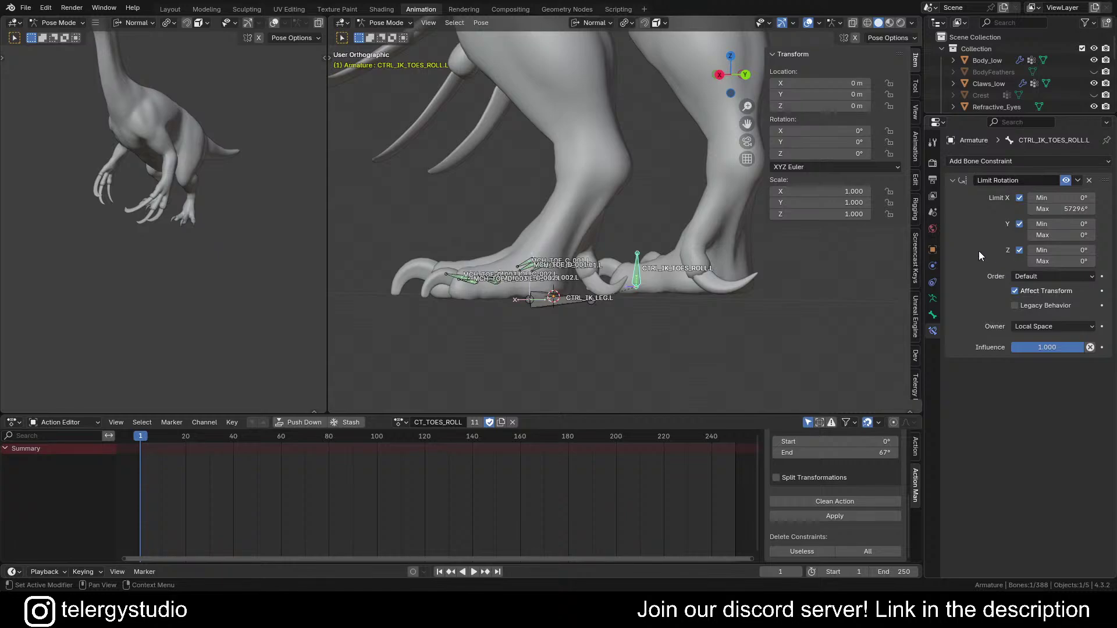
pyautogui.click(1056, 209)
pyautogui.write('67')
pyautogui.press('Return')
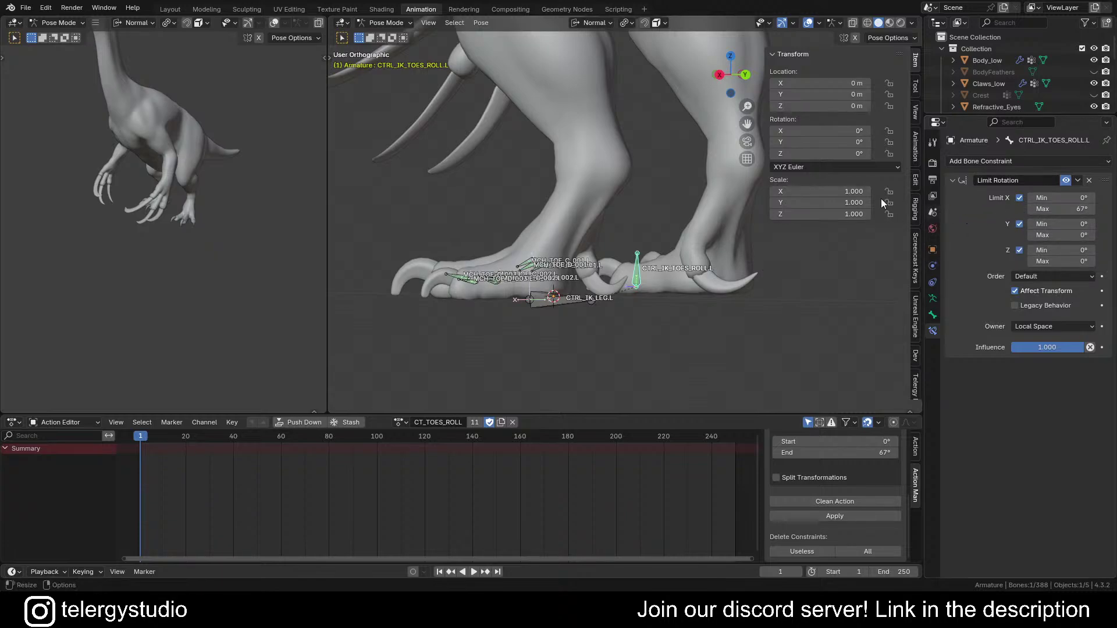
# Step: Test-rotate CTRL_IK_TOES_ROLL.L about 43° around its X axis to check the toe roll, and cancel the rotation
pyautogui.scroll(-1, 686, 284)
pyautogui.keyDown('shift'); pyautogui.moveTo(702, 254); pyautogui.dragTo(708, 276, button='middle'); pyautogui.keyUp('shift')
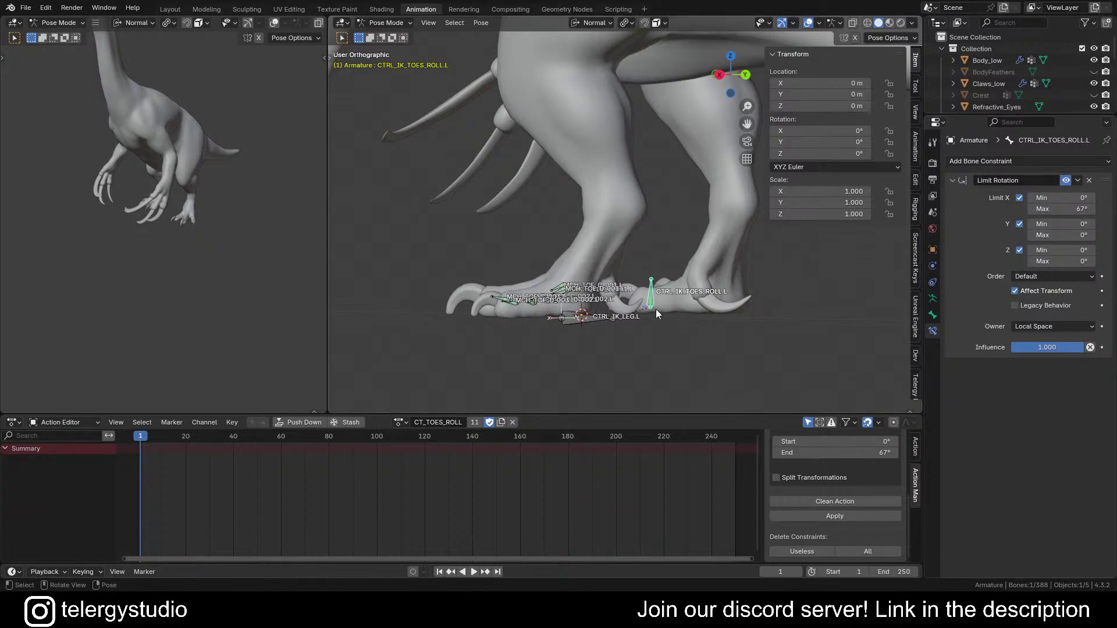
pyautogui.moveTo(588, 280); pyautogui.dragTo(611, 284, button='middle')
pyautogui.scroll(2, 657, 288)
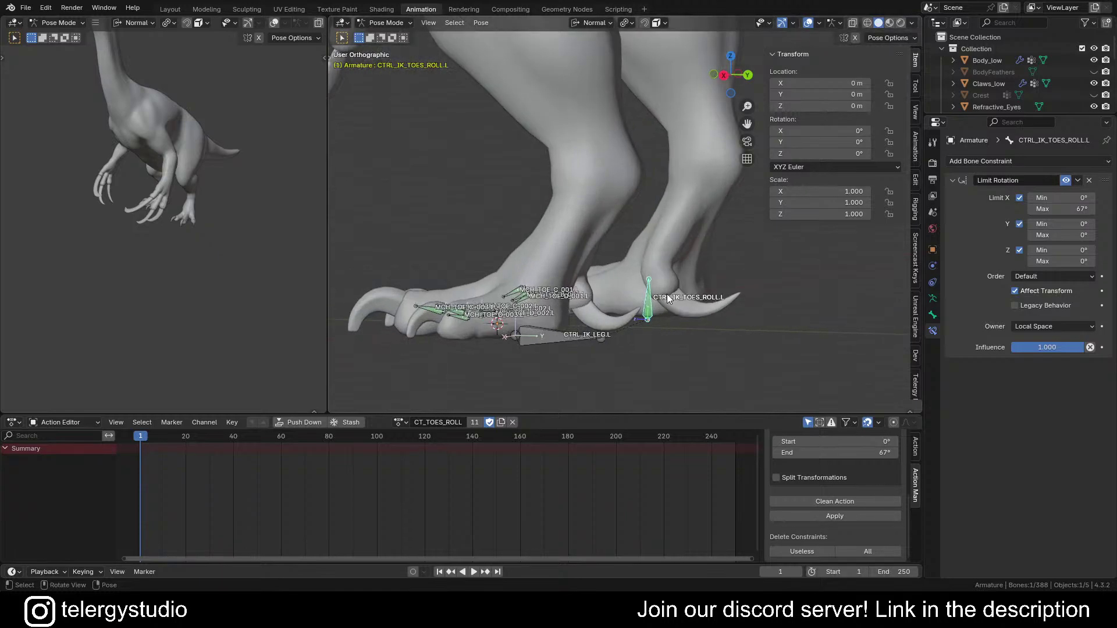
pyautogui.scroll(-2, 668, 299)
pyautogui.press('r')
pyautogui.press('x')
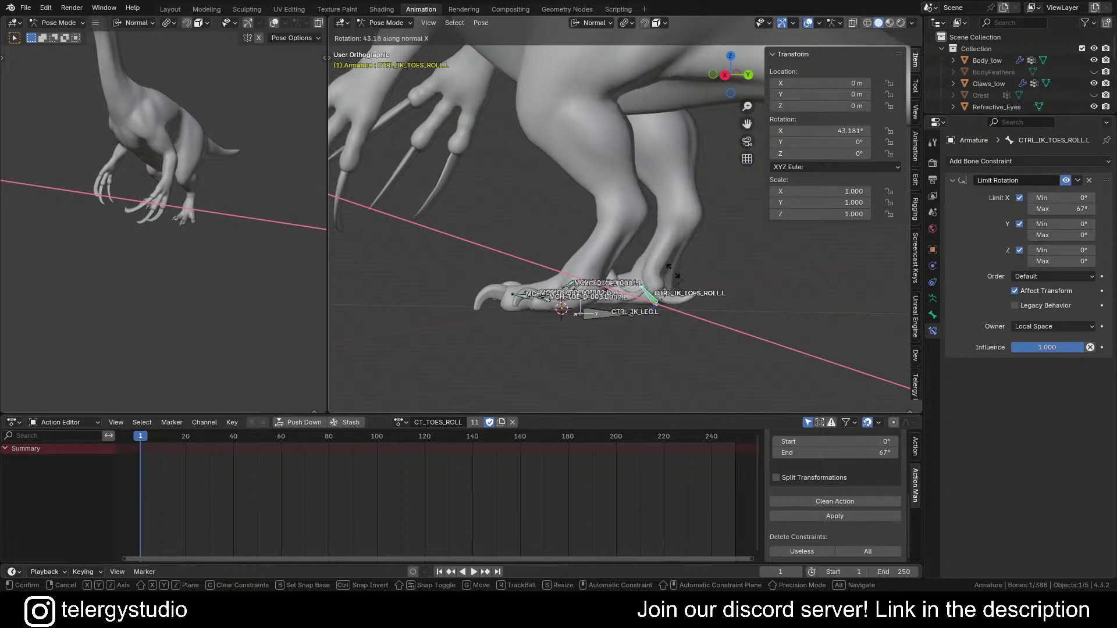
pyautogui.rightClick(644, 252)
# Step: Hide the viewport overlays, test the toe roll control's X rotation again, cancel it, and restore the overlays
pyautogui.moveTo(644, 252); pyautogui.dragTo(606, 358, button='middle')
pyautogui.hotkey('shift', 'alt', 'z')
pyautogui.scroll(3, 602, 285)
pyautogui.moveTo(601, 277); pyautogui.dragTo(578, 257, button='middle')
pyautogui.press('r')
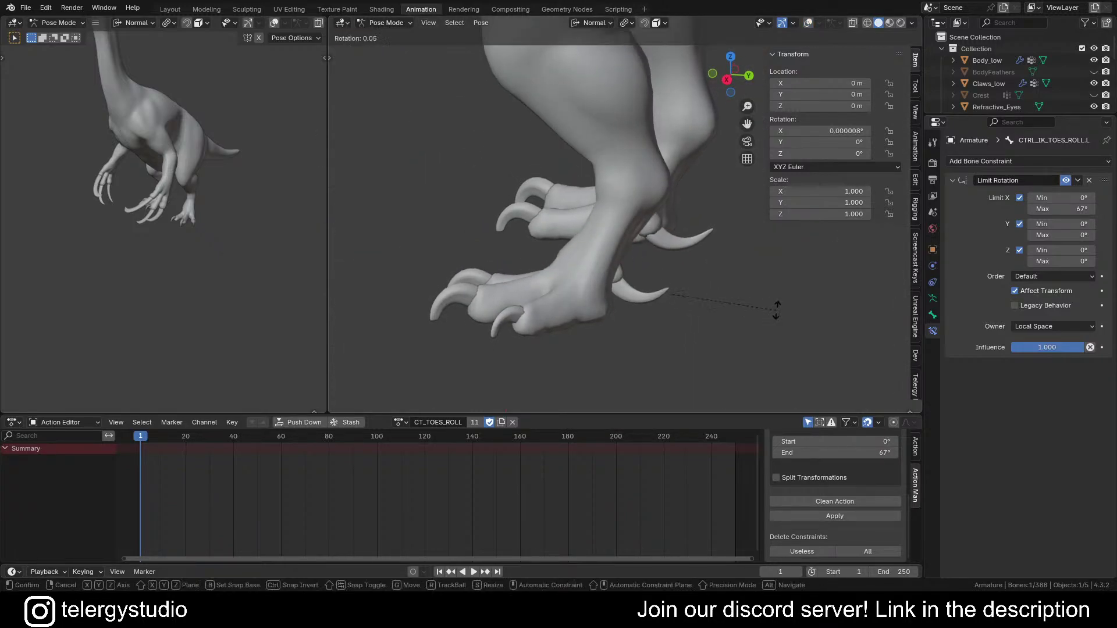
pyautogui.press('x')
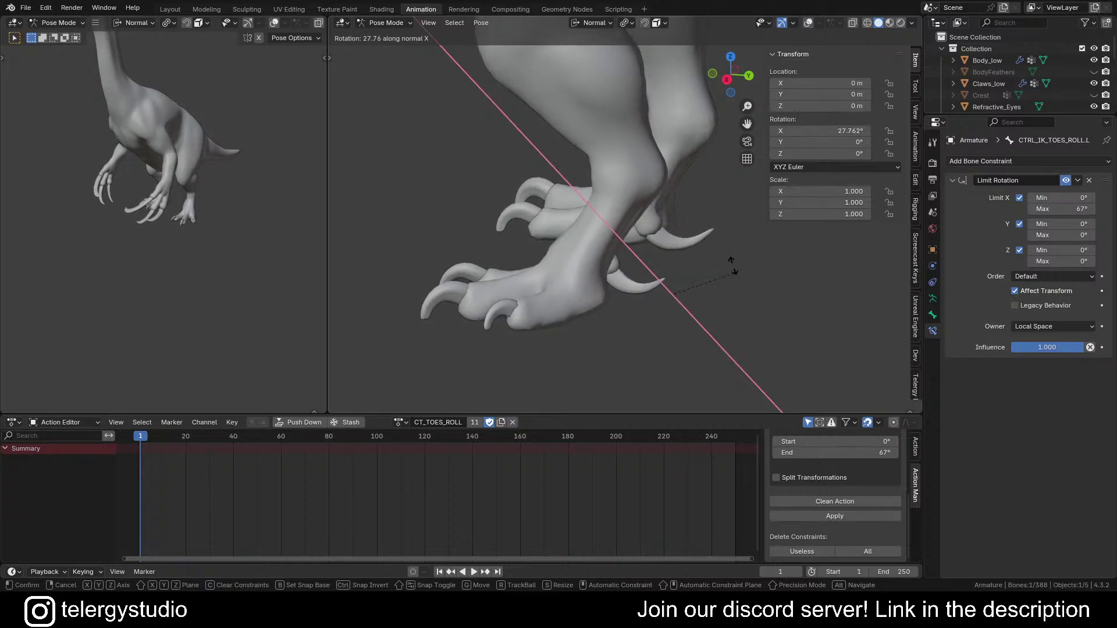
pyautogui.rightClick(750, 274)
pyautogui.scroll(-2, 580, 237)
pyautogui.hotkey('alt', 'shift', 'z')
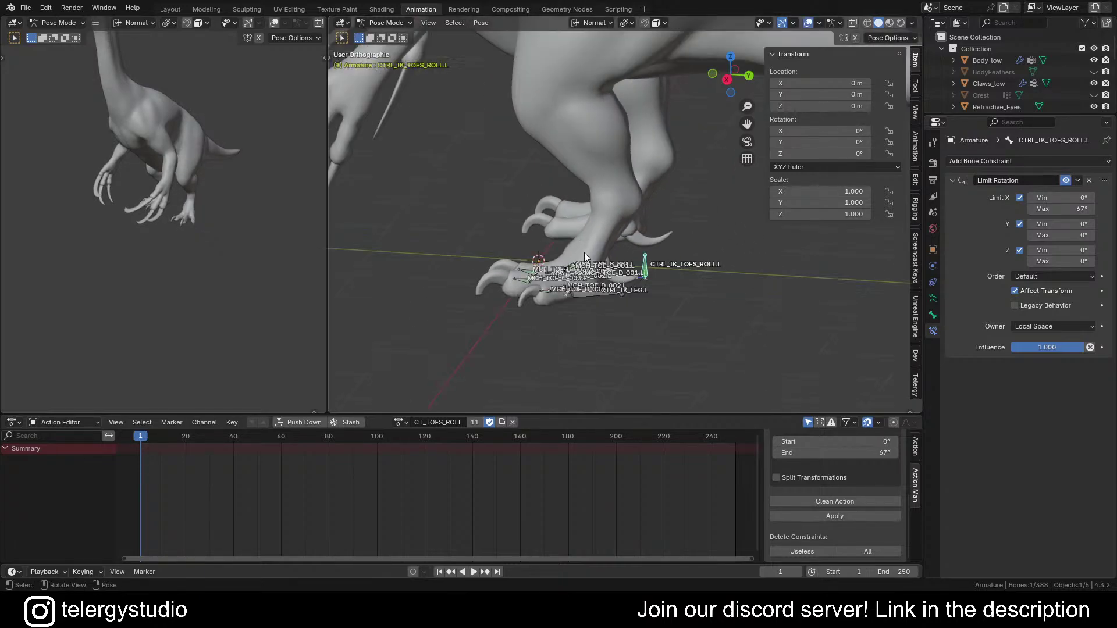
# Step: Reveal all hidden bones of the armature and deselect everything
pyautogui.scroll(-3, 584, 254)
pyautogui.moveTo(595, 268)
pyautogui.mouseDown(button='middle')
pyautogui.moveTo(618, 288)
pyautogui.moveTo(588, 249)
pyautogui.mouseUp(button='middle')
pyautogui.scroll(6, 588, 277)
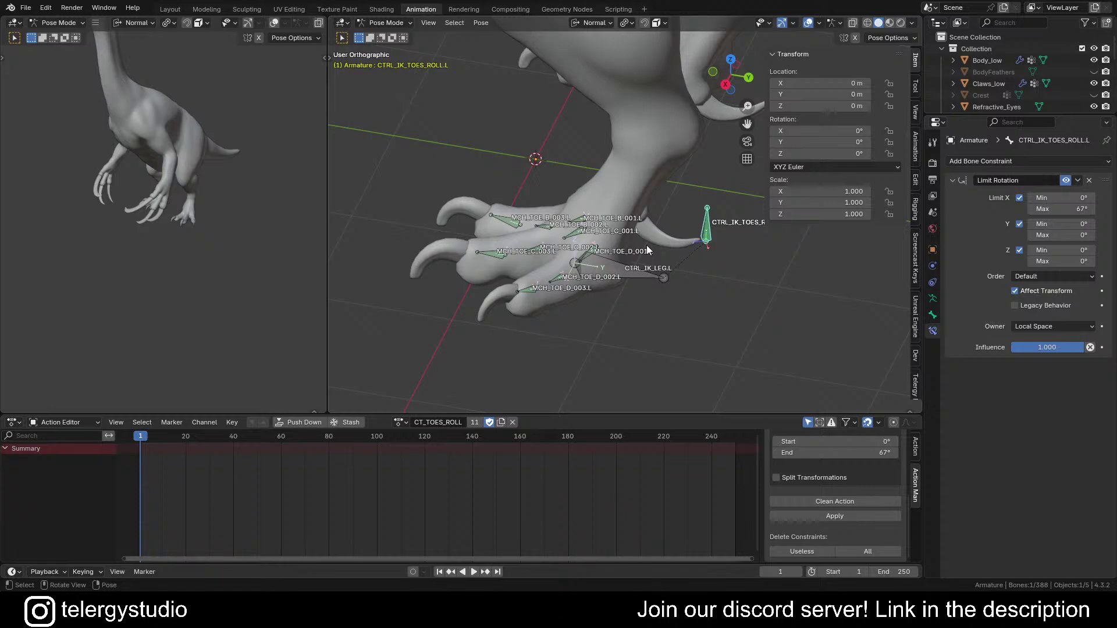
pyautogui.hotkey('alt', 'h')
pyautogui.hotkey('alt', 'a')
# Step: Select MCH_TOE_D_003.L on the outer toe and unlink the CT_TOES_ROLL action from the Action Editor
pyautogui.scroll(2, 589, 236)
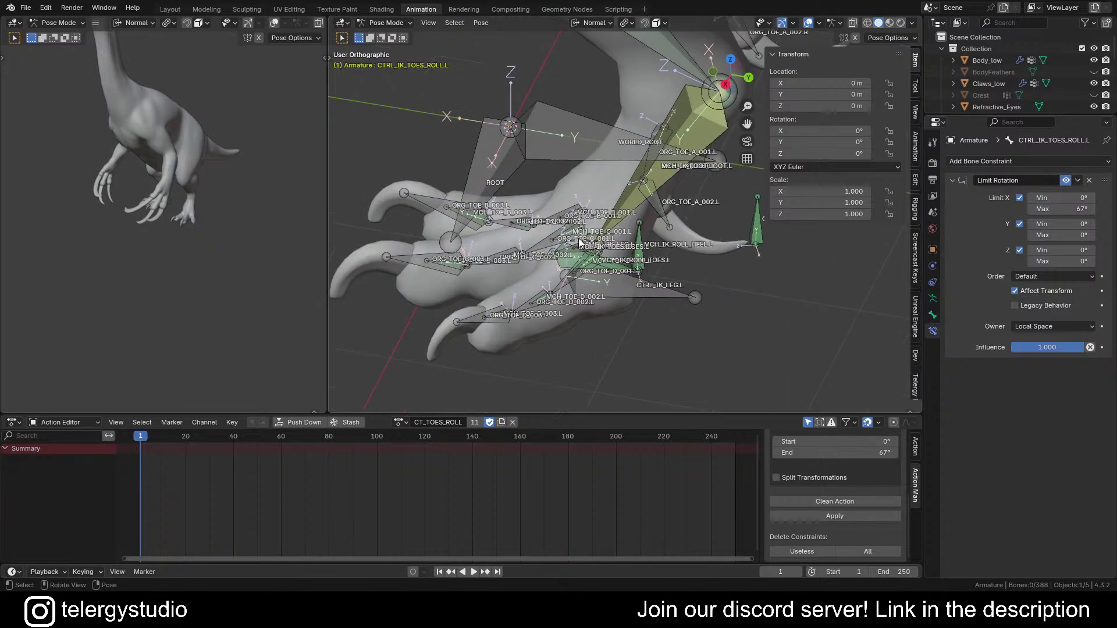
pyautogui.scroll(2, 579, 240)
pyautogui.keyDown('shift'); pyautogui.moveTo(518, 252); pyautogui.dragTo(652, 183, button='middle'); pyautogui.keyUp('shift')
pyautogui.scroll(1, 651, 183)
pyautogui.keyDown('shift'); pyautogui.moveTo(633, 267); pyautogui.dragTo(609, 244, button='middle'); pyautogui.keyUp('shift')
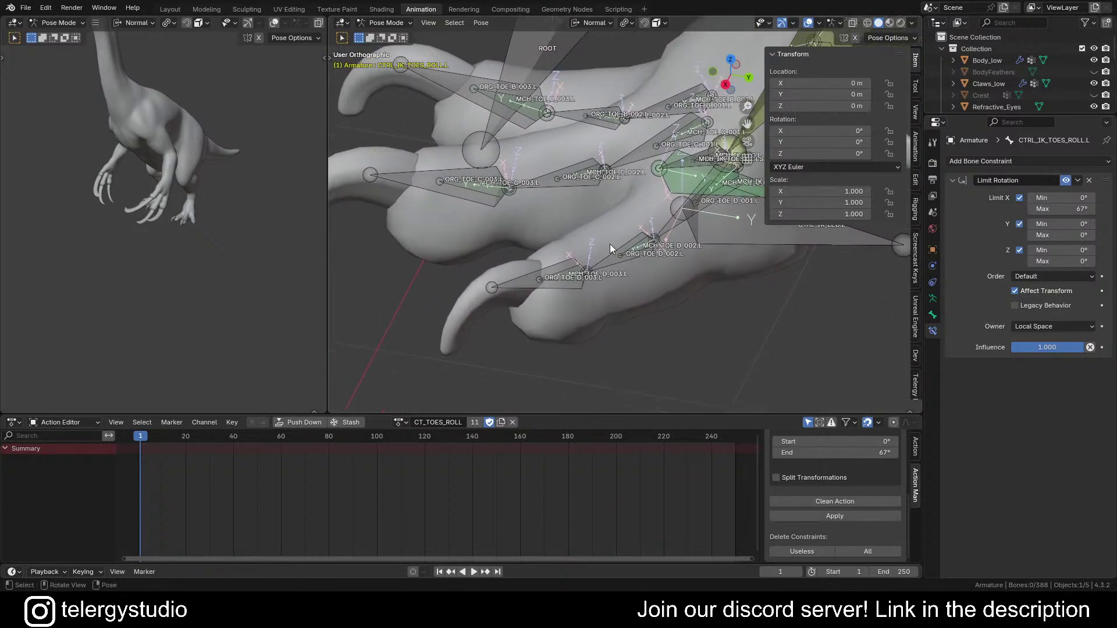
pyautogui.scroll(4, 616, 250)
pyautogui.click(564, 279)
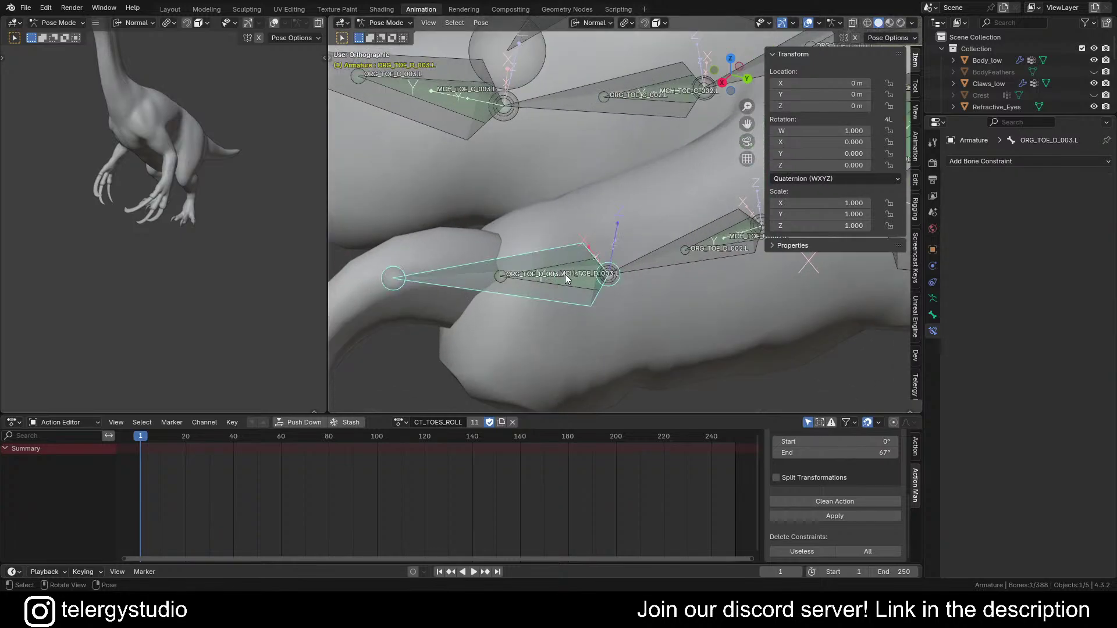
pyautogui.click(566, 277)
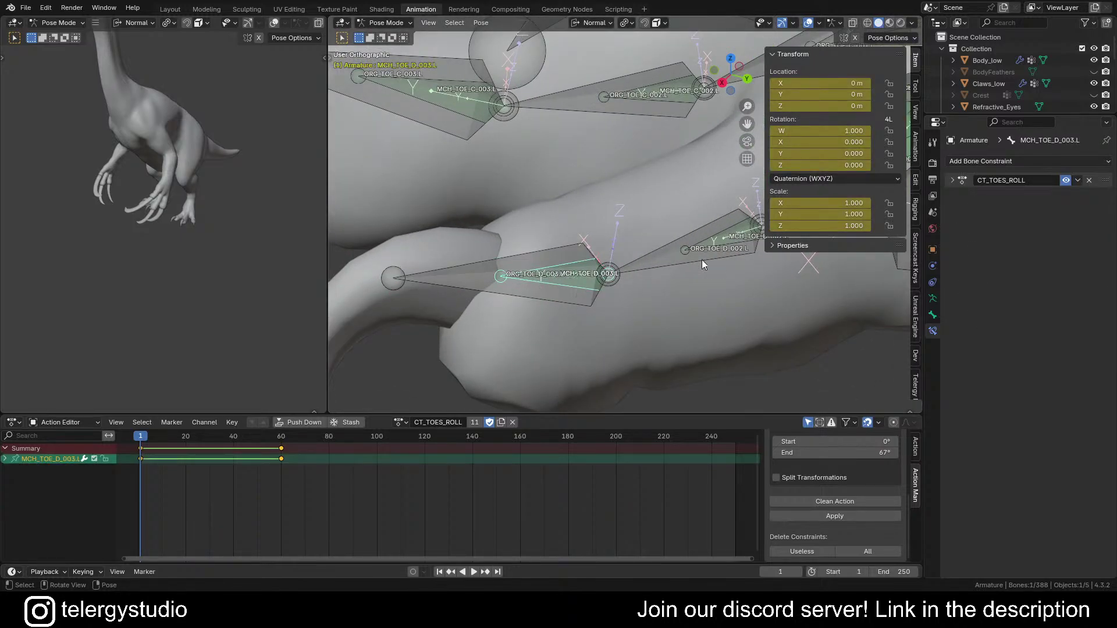
pyautogui.click(512, 422)
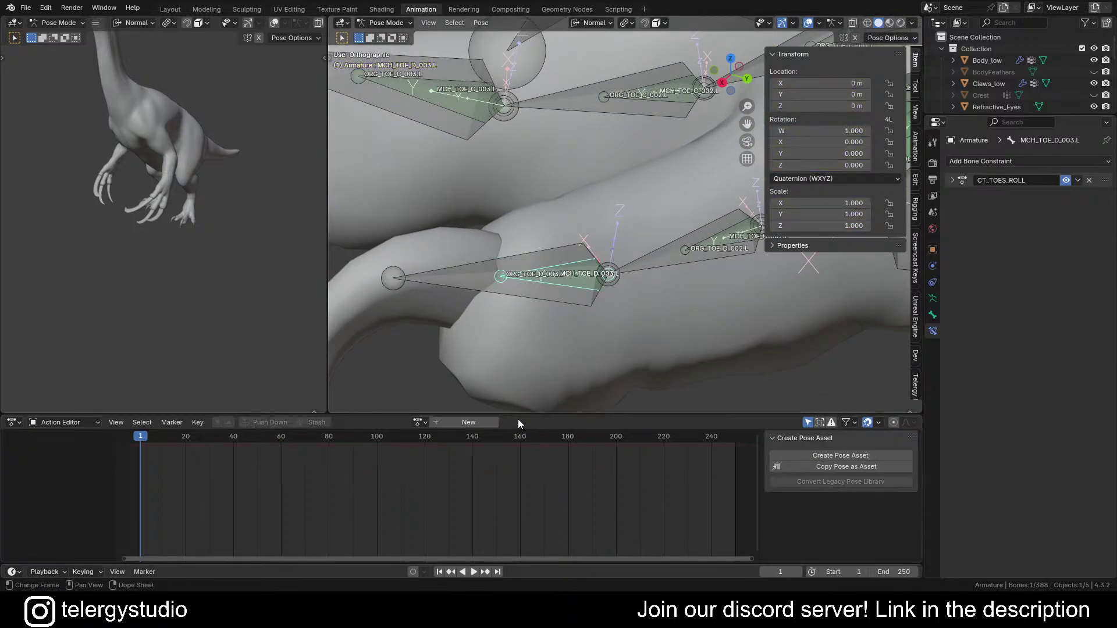
# Step: Check MCH_TOE_D_002.L against ORG_TOE_D_002.L, test-rotate the ORG bone, and cancel the rotation
pyautogui.scroll(-5, 622, 228)
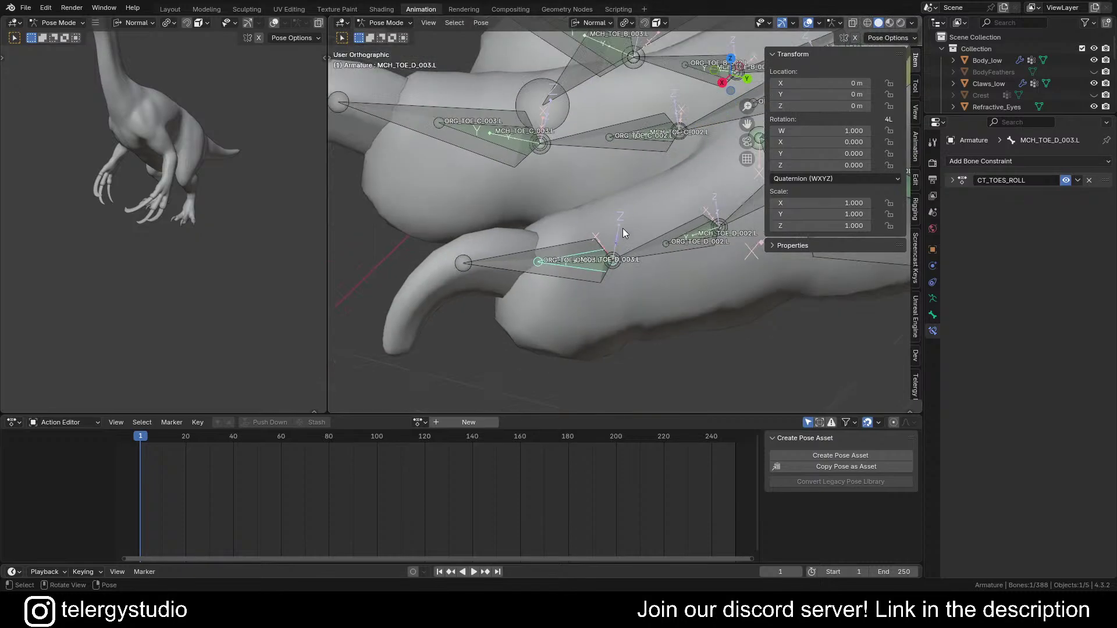
pyautogui.keyDown('shift'); pyautogui.moveTo(670, 220); pyautogui.dragTo(514, 330, button='middle'); pyautogui.keyUp('shift')
pyautogui.scroll(3, 513, 326)
pyautogui.click(513, 323)
pyautogui.click(512, 323)
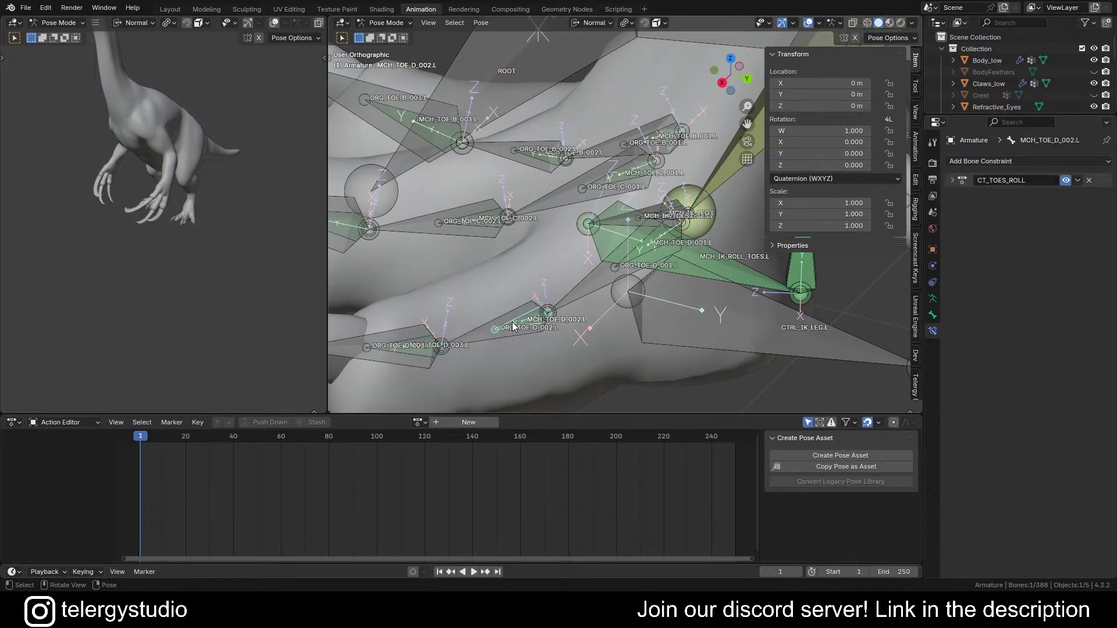
pyautogui.click(481, 331)
pyautogui.scroll(-4, 481, 330)
pyautogui.moveTo(593, 407); pyautogui.dragTo(583, 386, button='middle')
pyautogui.press('r')
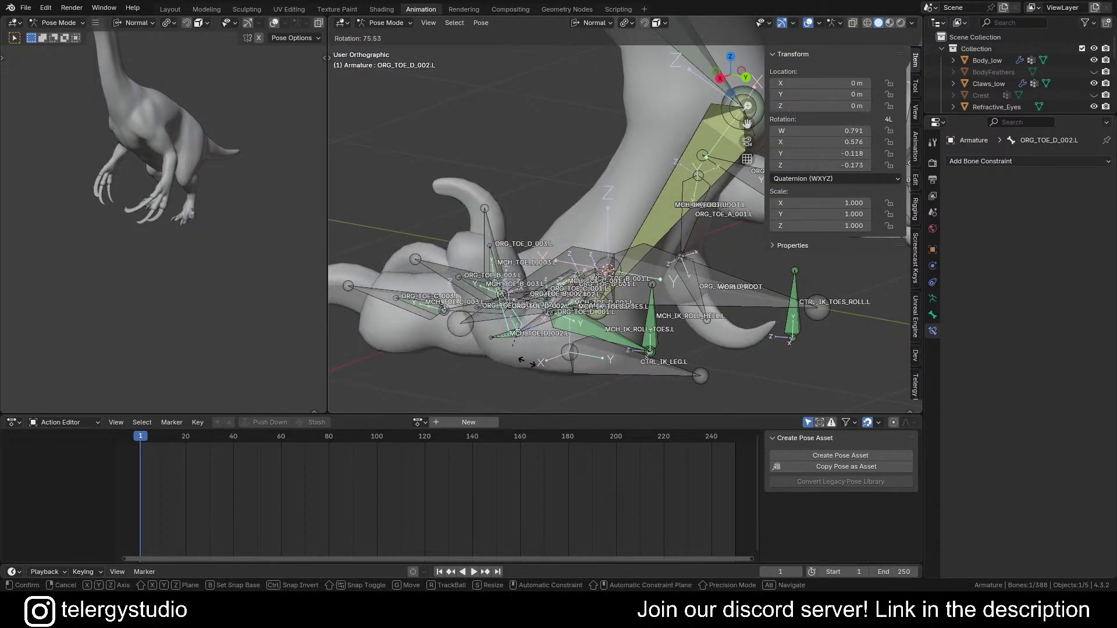
pyautogui.rightClick(488, 374)
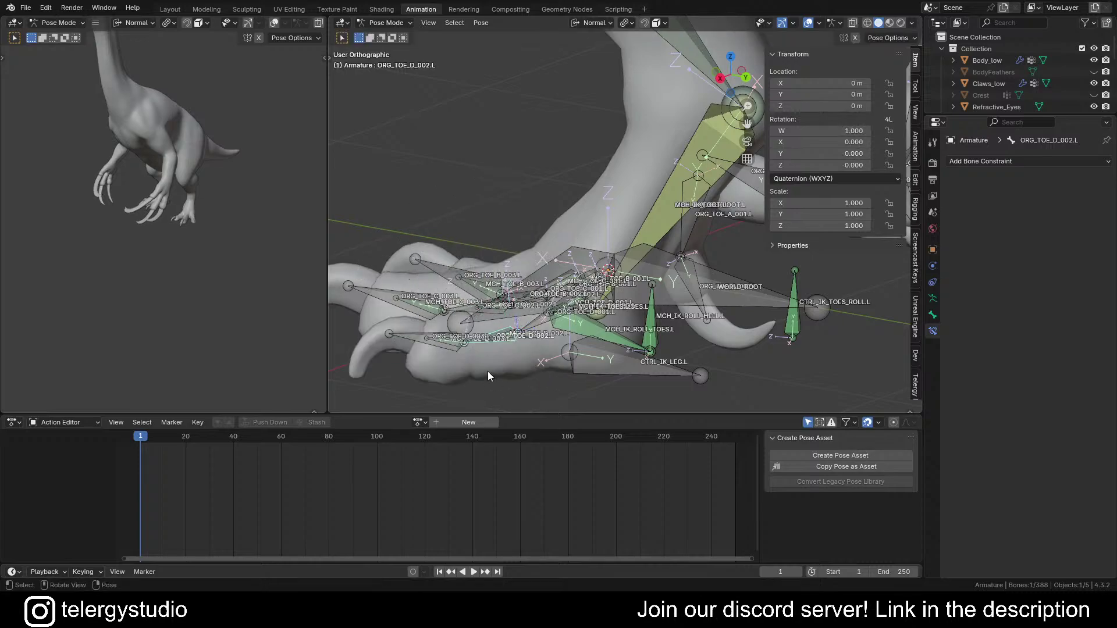
# Step: Select the ORG bones 001 to 003 of left toes D and C, from ORG_TOE_D_003.L through ORG_TOE_C_003.L
pyautogui.scroll(4, 456, 342)
pyautogui.click(390, 329)
pyautogui.scroll(-1, 392, 329)
pyautogui.keyDown('shift'); pyautogui.moveTo(488, 346); pyautogui.dragTo(610, 288, button='middle'); pyautogui.keyUp('shift')
pyautogui.scroll(-1, 609, 287)
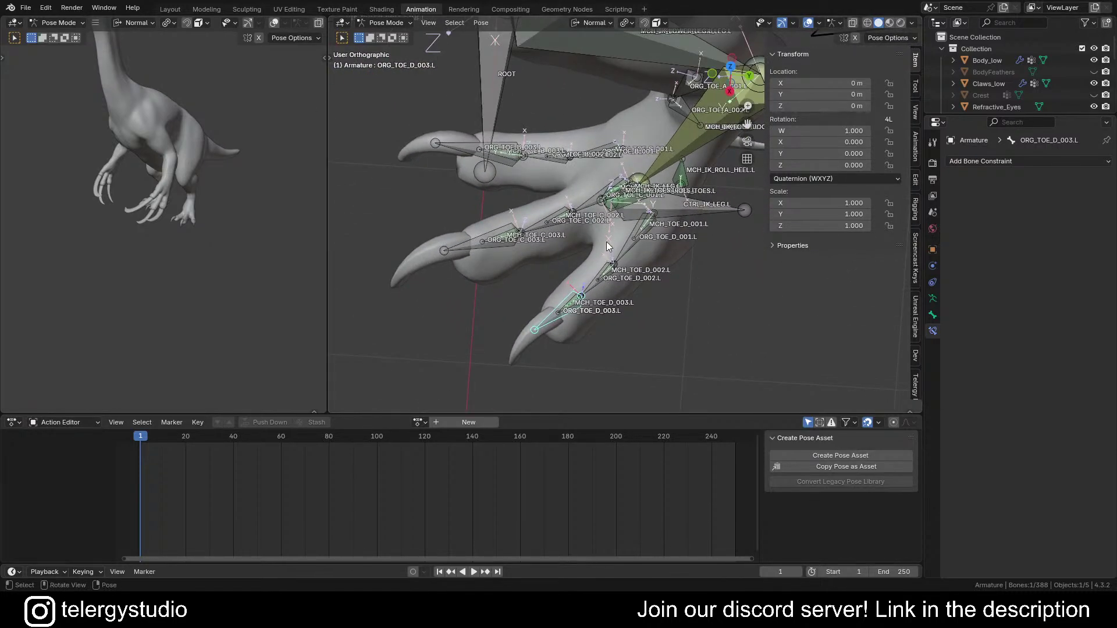
pyautogui.scroll(4, 595, 274)
pyautogui.scroll(-3, 597, 281)
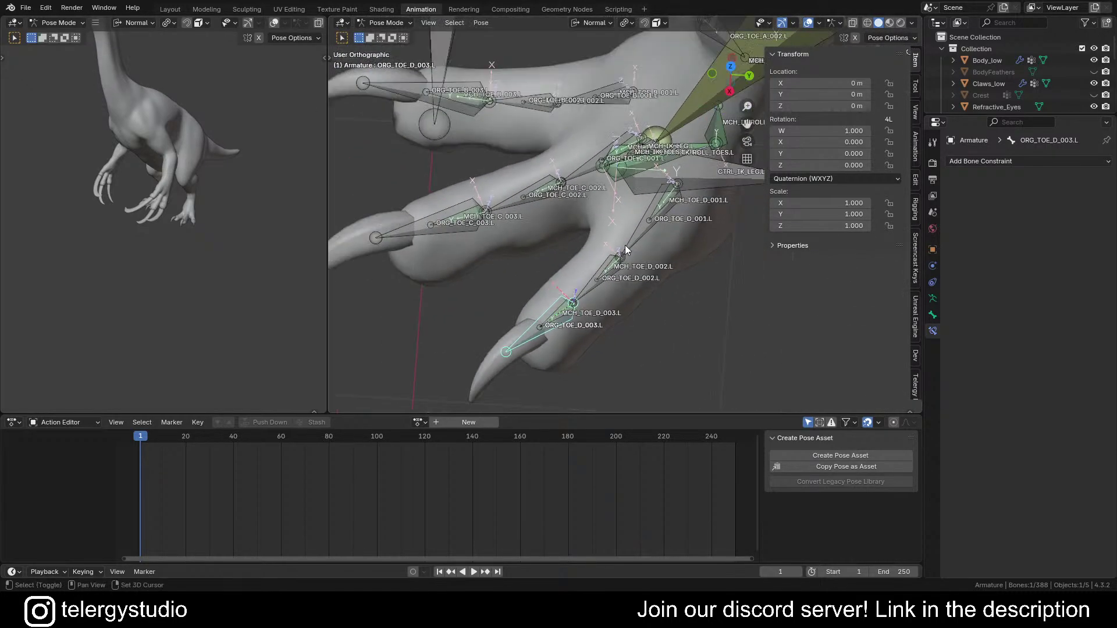
pyautogui.scroll(3, 620, 277)
pyautogui.keyDown('shift'); pyautogui.click(611, 322); pyautogui.keyUp('shift')
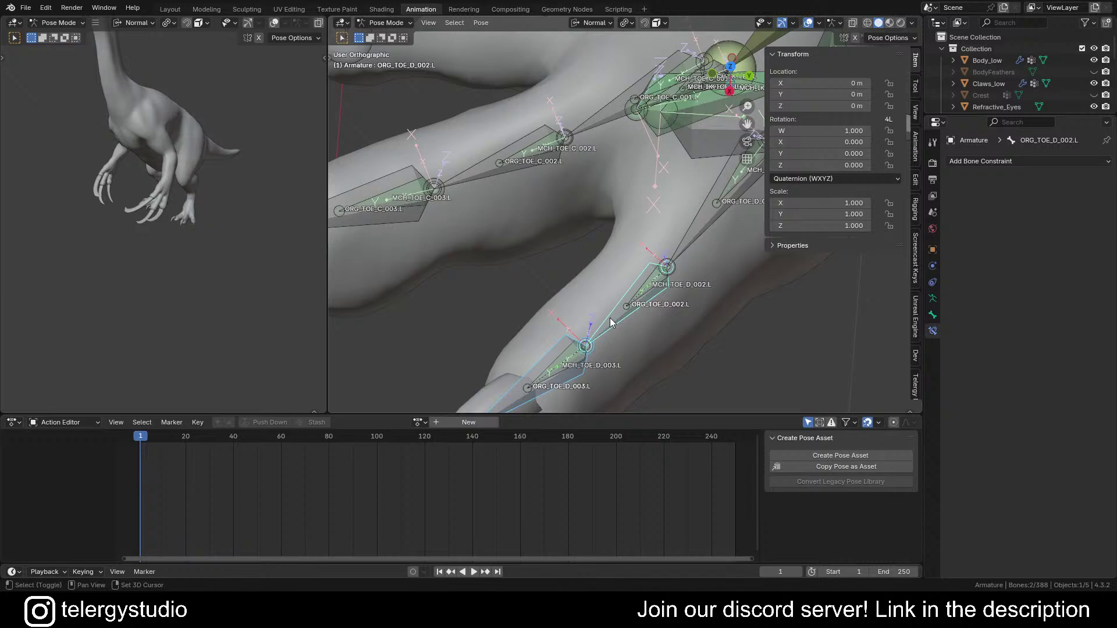
pyautogui.keyDown('shift'); pyautogui.click(697, 222); pyautogui.keyUp('shift')
pyautogui.keyDown('shift'); pyautogui.click(615, 119); pyautogui.keyUp('shift')
pyautogui.keyDown('shift'); pyautogui.click(518, 142); pyautogui.keyUp('shift')
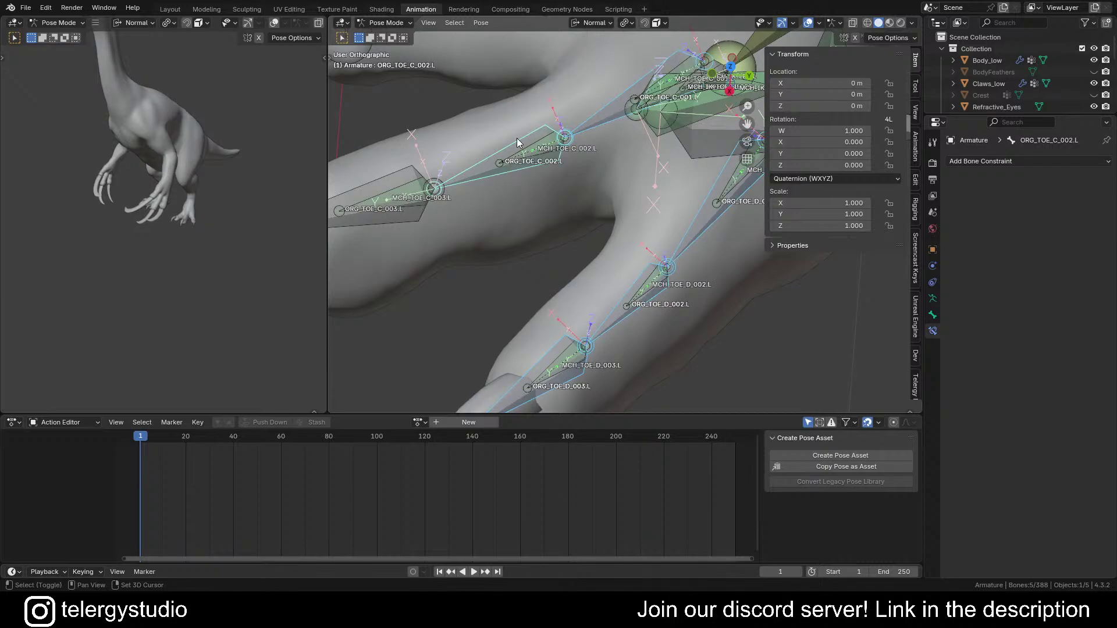
pyautogui.keyDown('shift'); pyautogui.click(377, 186); pyautogui.keyUp('shift')
# Step: Add ORG_TOE_B_001.L, ORG_TOE_B_002.L and ORG_TOE_B_003.L to the bone selection
pyautogui.scroll(-3, 441, 147)
pyautogui.scroll(2, 516, 183)
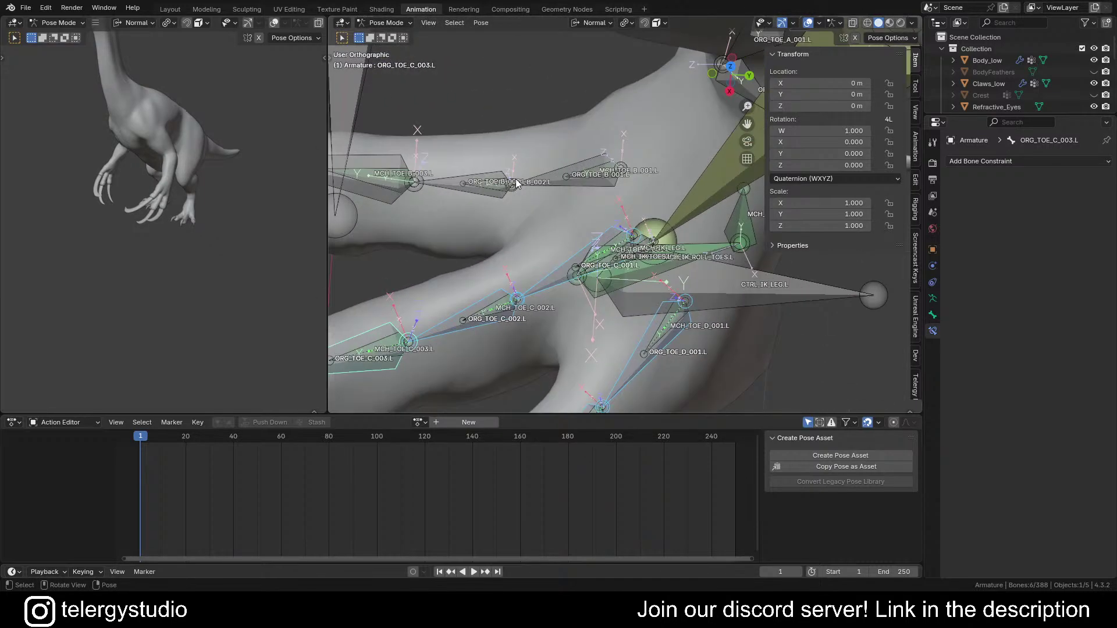
pyautogui.keyDown('shift'); pyautogui.click(550, 174); pyautogui.keyUp('shift')
pyautogui.keyDown('shift'); pyautogui.click(483, 185); pyautogui.keyUp('shift')
pyautogui.keyDown('shift'); pyautogui.click(383, 175); pyautogui.keyUp('shift')
pyautogui.scroll(-1, 418, 150)
pyautogui.scroll(-4, 417, 150)
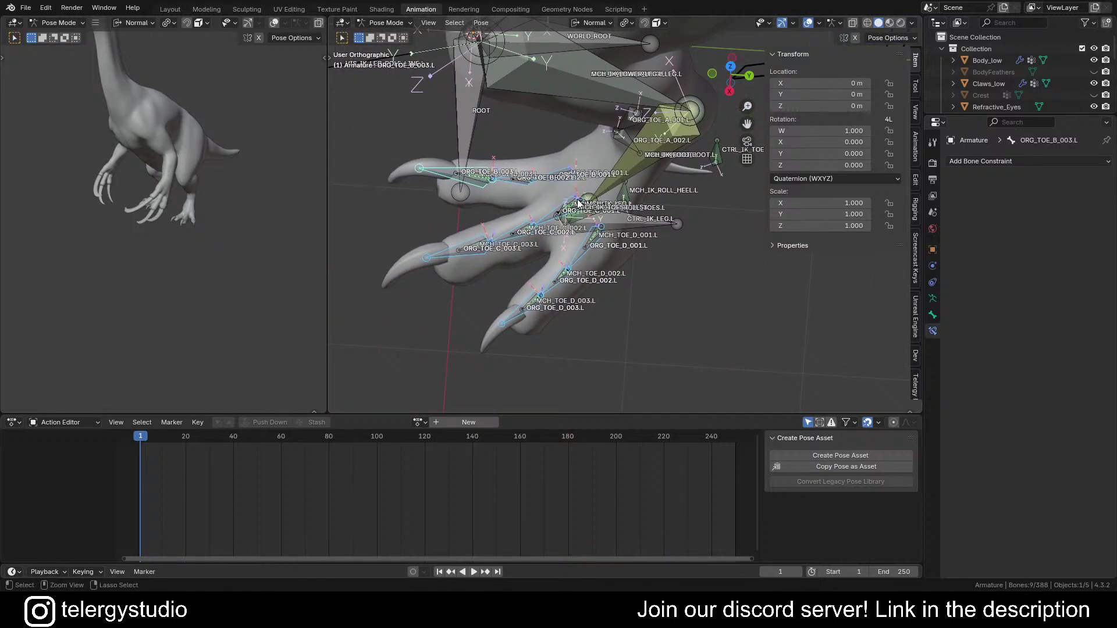
# Step: Try batch-renaming the selected left toe bones by replacing the ORG prefix with CTRL, and undo the renaming
pyautogui.hotkey('ctrl', 'F2')
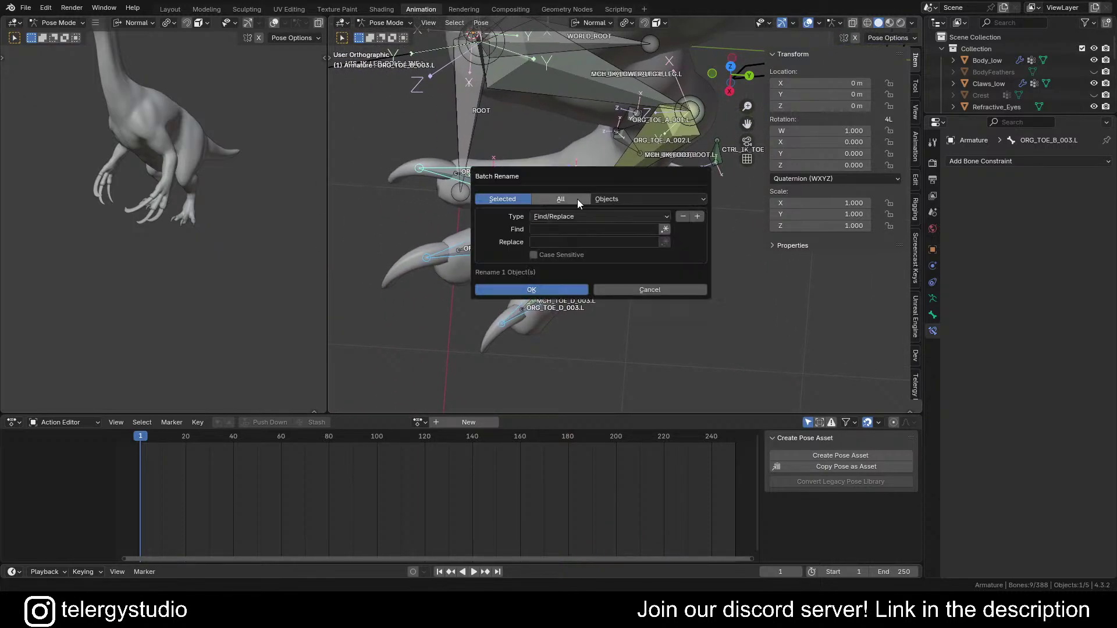
pyautogui.click(681, 198)
pyautogui.click(693, 271)
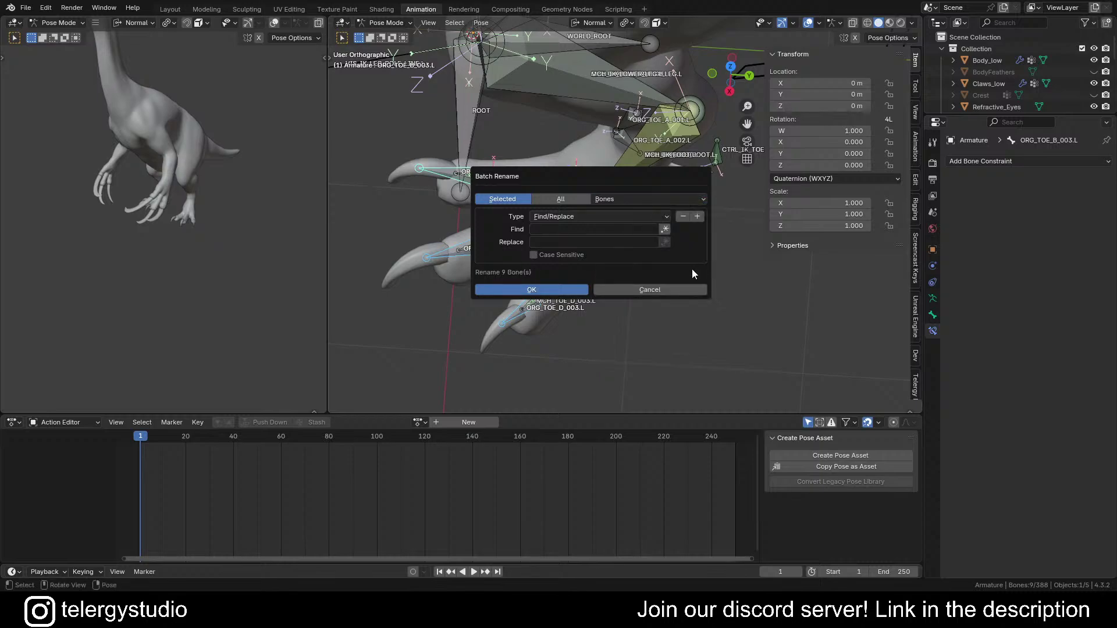
pyautogui.click(572, 230)
pyautogui.write('CTRL')
pyautogui.press('Return')
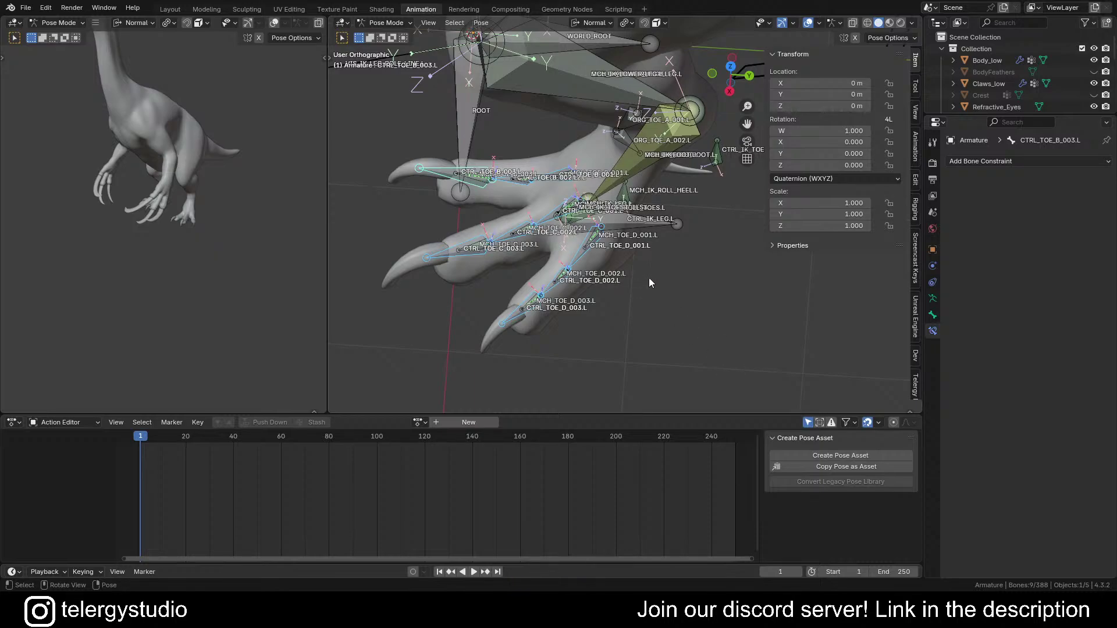
pyautogui.scroll(-2, 620, 235)
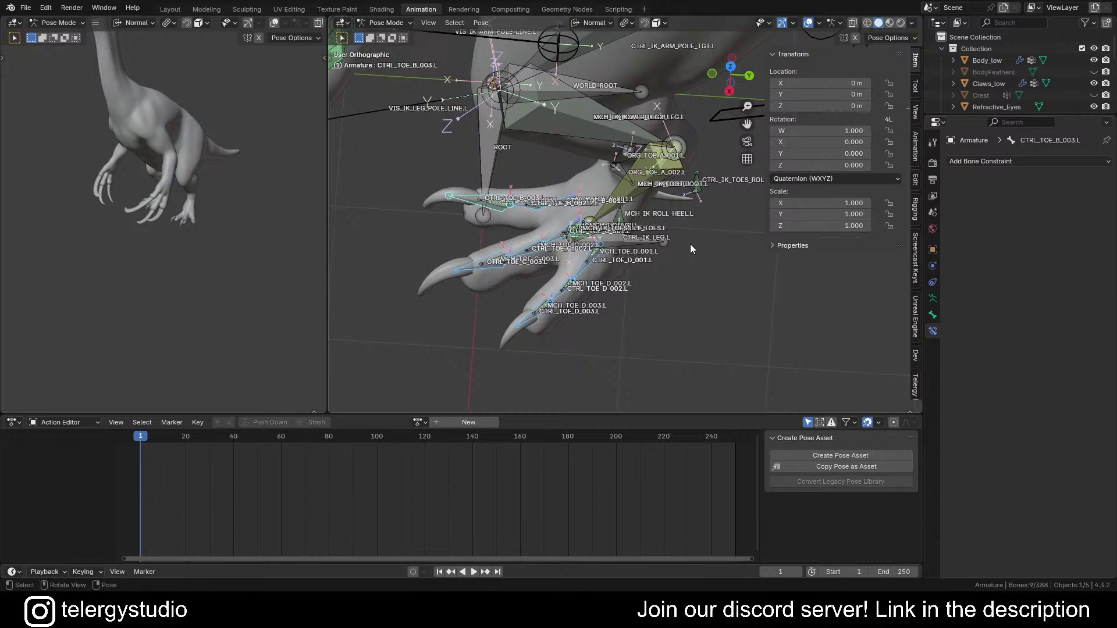
pyautogui.hotkey('ctrl', 'z')
pyautogui.click(679, 306)
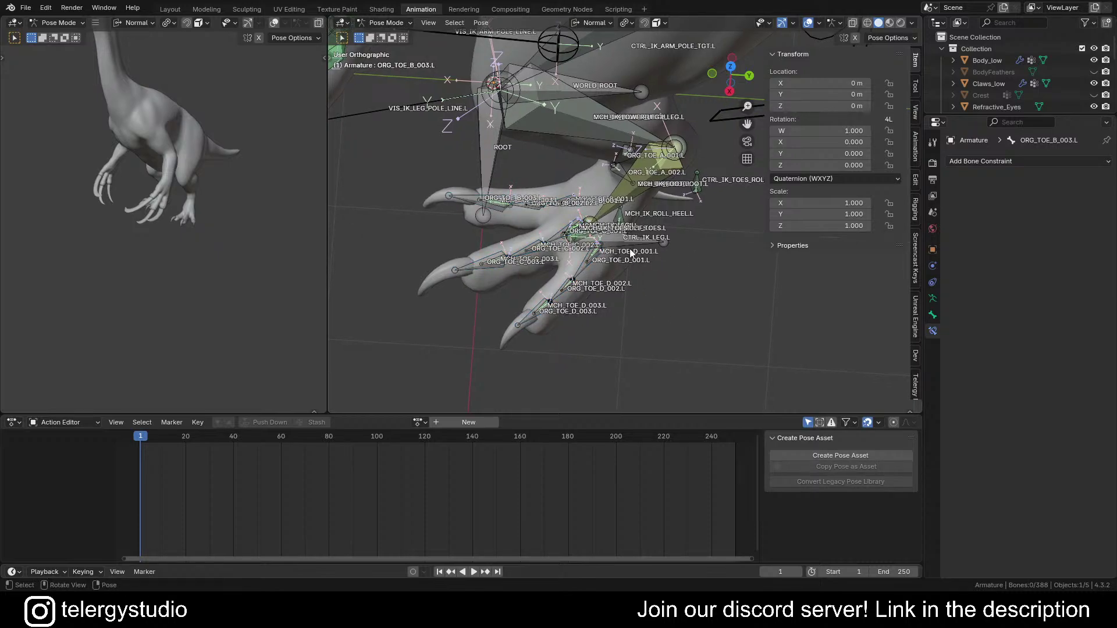
# Step: Put the armature in Edit Mode and select the overlapping left upper leg bones
pyautogui.moveTo(679, 305); pyautogui.dragTo(489, 234, button='middle')
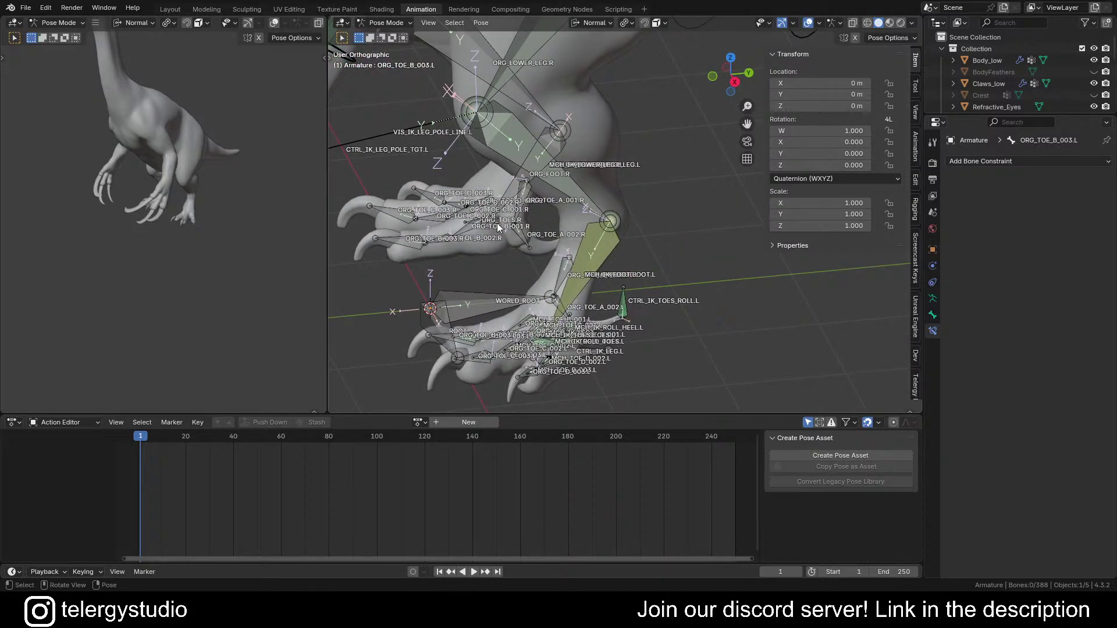
pyautogui.moveTo(578, 214); pyautogui.dragTo(554, 201, button='middle')
pyautogui.scroll(-4, 553, 195)
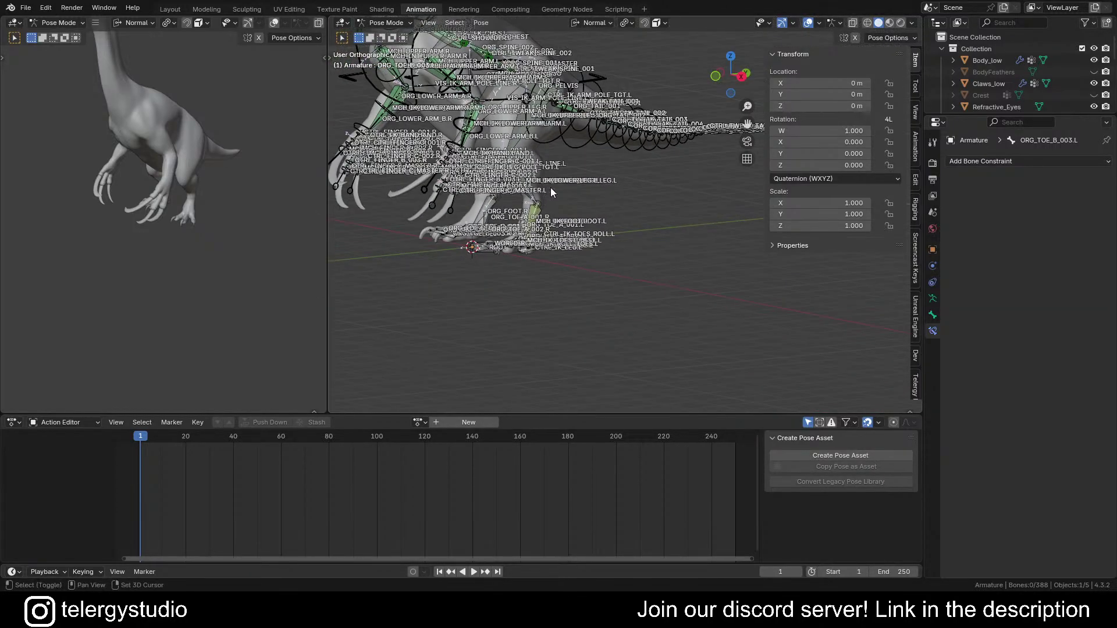
pyautogui.hotkey('ctrl', 'Tab')
pyautogui.click(605, 253)
pyautogui.scroll(8, 556, 173)
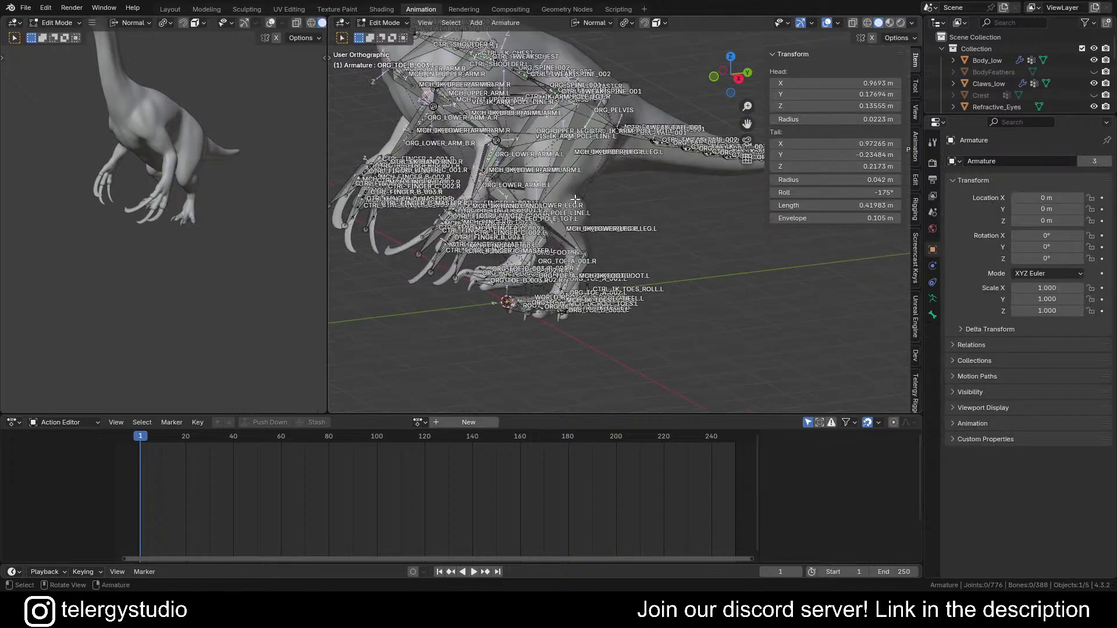
pyautogui.scroll(3, 556, 172)
pyautogui.moveTo(486, 96); pyautogui.dragTo(691, 166)
pyautogui.scroll(-6, 634, 146)
pyautogui.scroll(-4, 616, 146)
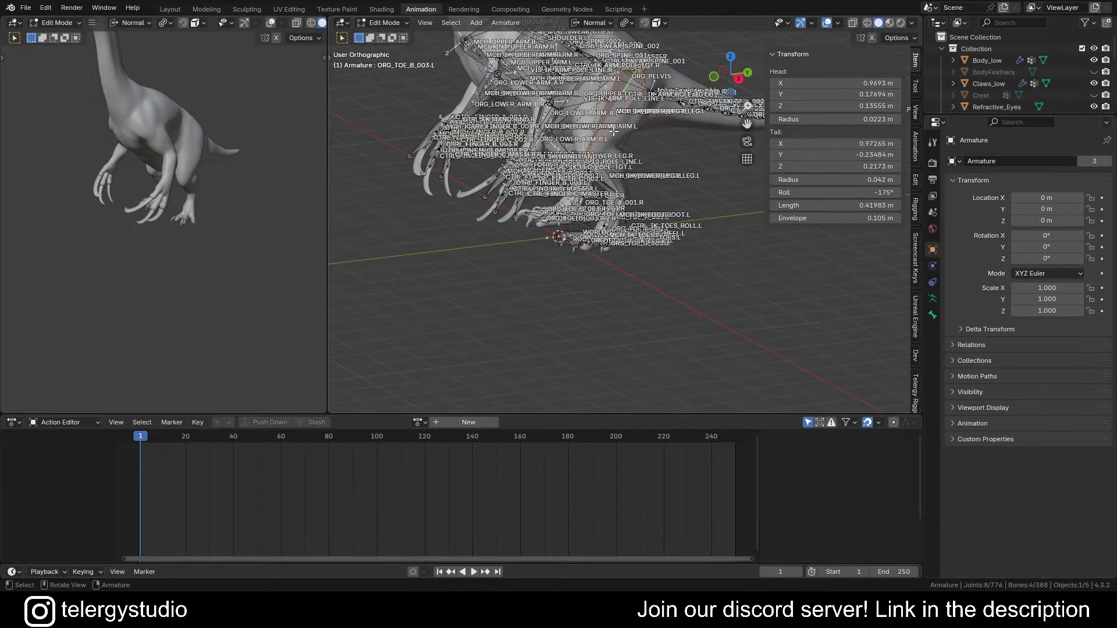
# Step: Add the overlapping left lower leg and left foot bones to the selection
pyautogui.keyDown('shift'); pyautogui.moveTo(606, 181); pyautogui.dragTo(661, 210, button='middle'); pyautogui.keyUp('shift')
pyautogui.scroll(9, 651, 201)
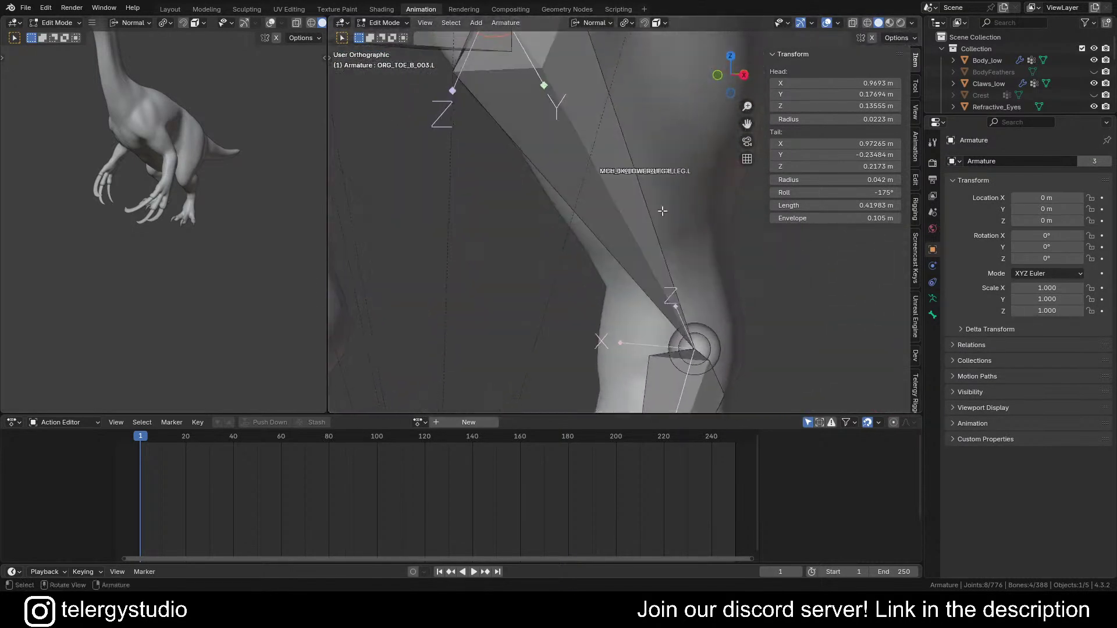
pyautogui.keyDown('shift'); pyautogui.moveTo(544, 166); pyautogui.dragTo(716, 234); pyautogui.keyUp('shift')
pyautogui.keyDown('shift'); pyautogui.moveTo(677, 307); pyautogui.dragTo(687, 89, button='middle'); pyautogui.keyUp('shift')
pyautogui.keyDown('shift'); pyautogui.moveTo(622, 198); pyautogui.dragTo(666, 260); pyautogui.keyUp('shift')
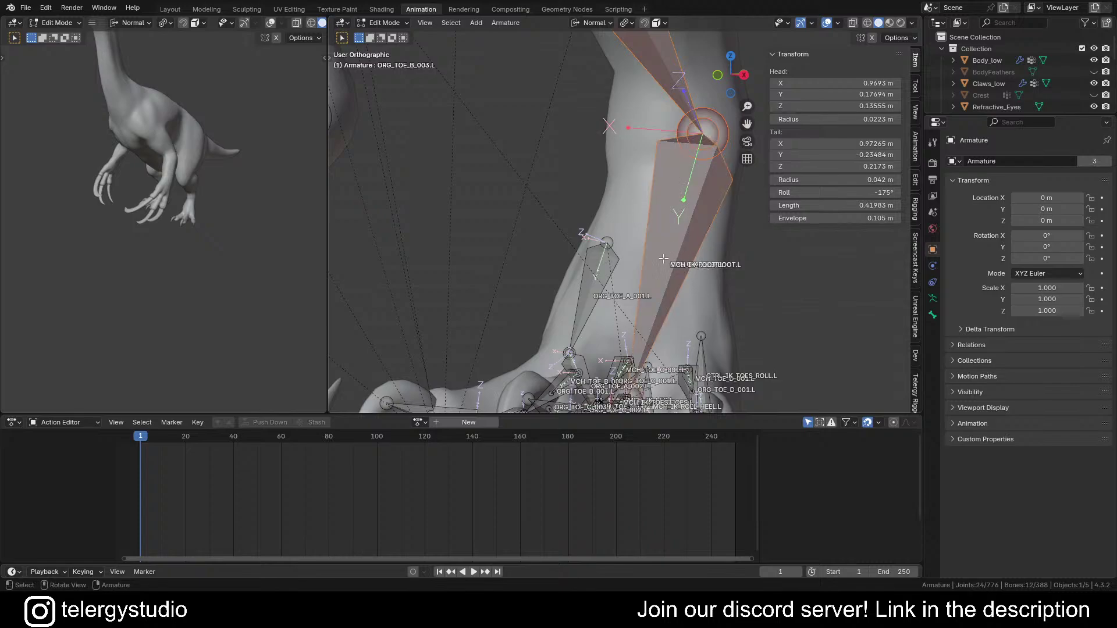
# Step: Add the left ORG_TOE_A bones and the ORG and MCH bones of left toe B to the selection
pyautogui.scroll(-2, 669, 245)
pyautogui.keyDown('shift'); pyautogui.moveTo(675, 200); pyautogui.dragTo(682, 190, button='middle'); pyautogui.keyUp('shift')
pyautogui.scroll(-2, 681, 190)
pyautogui.keyDown('shift'); pyautogui.click(611, 141); pyautogui.keyUp('shift')
pyautogui.moveTo(611, 141); pyautogui.dragTo(657, 195, button='middle')
pyautogui.scroll(6, 526, 221)
pyautogui.keyDown('shift'); pyautogui.moveTo(533, 215); pyautogui.dragTo(577, 258); pyautogui.keyUp('shift')
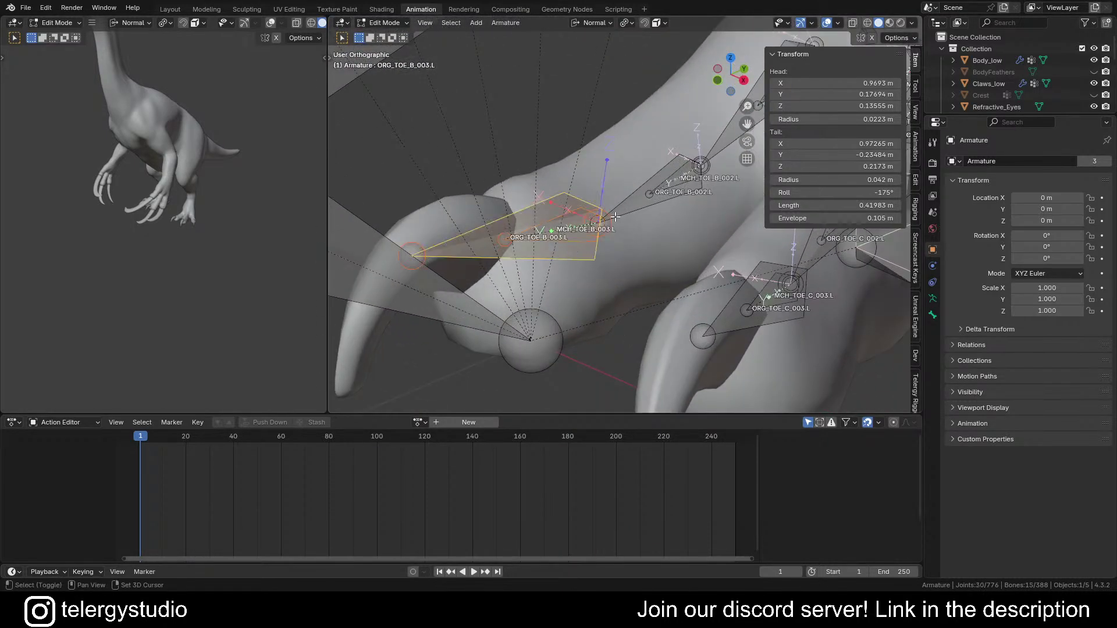
pyautogui.scroll(-3, 686, 183)
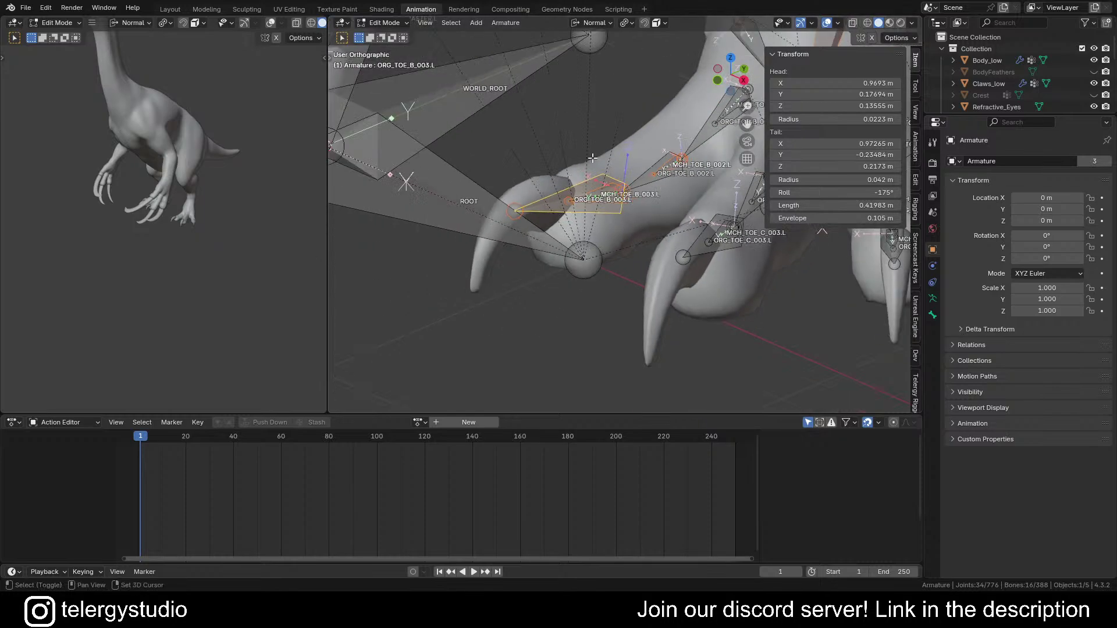
pyautogui.keyDown('shift'); pyautogui.click(631, 186); pyautogui.keyUp('shift')
# Step: Add the remaining left toe bones and the foot's IK roll and control bones, including CTRL_IK_TOES_ROLL.L, to the selection
pyautogui.moveTo(632, 186); pyautogui.dragTo(630, 168, button='middle')
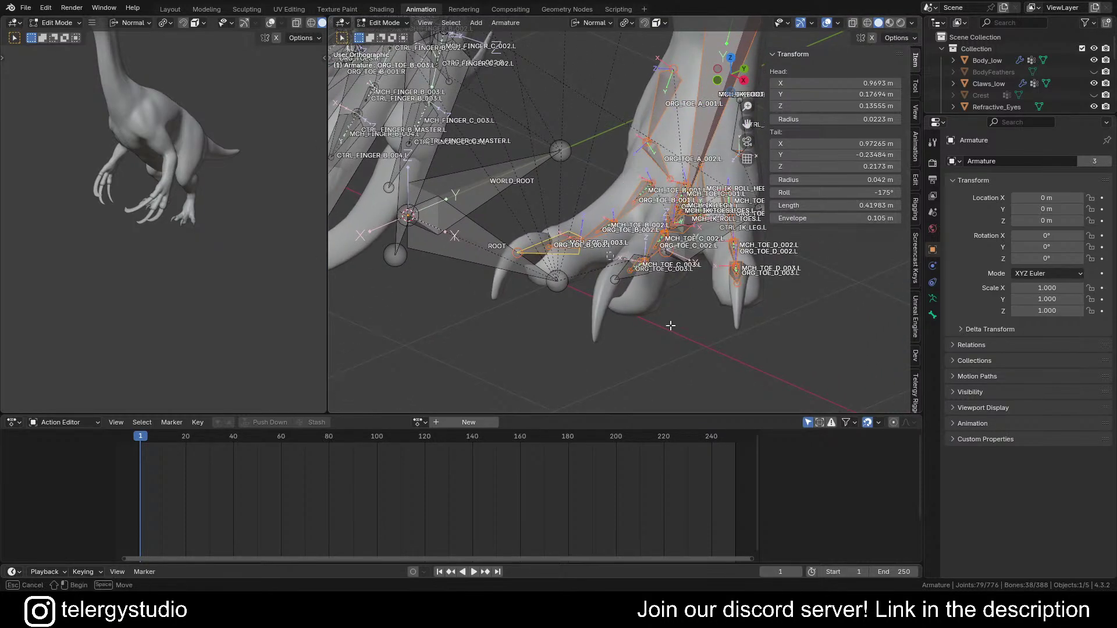
pyautogui.keyDown('shift'); pyautogui.moveTo(670, 281); pyautogui.dragTo(582, 307, button='middle'); pyautogui.keyUp('shift')
pyautogui.keyDown('shift'); pyautogui.moveTo(601, 200); pyautogui.dragTo(732, 392); pyautogui.keyUp('shift')
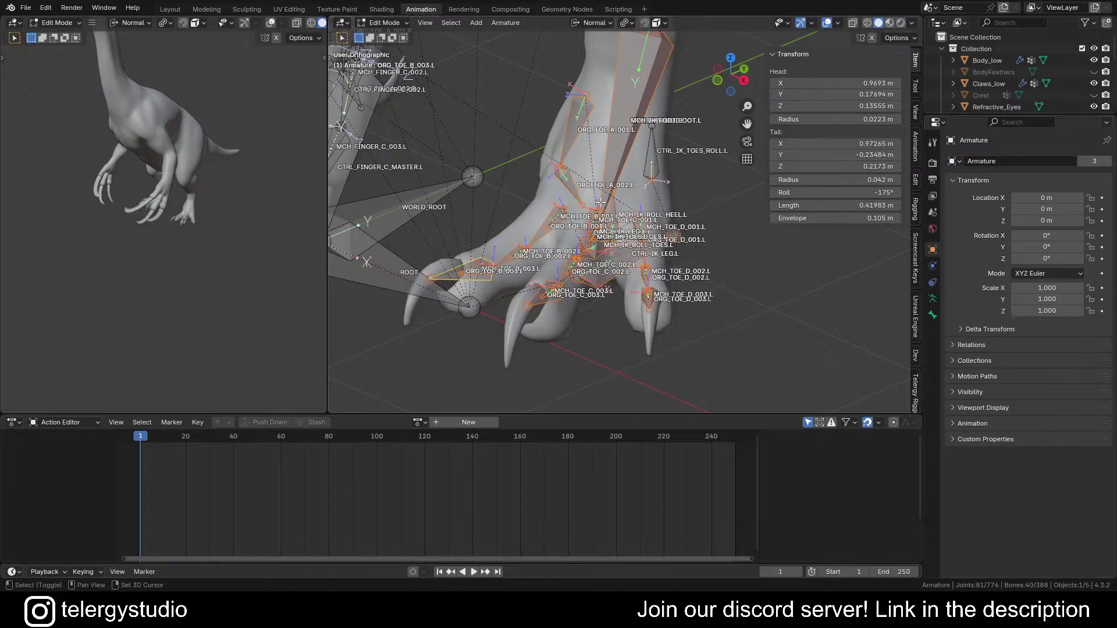
pyautogui.keyDown('shift'); pyautogui.moveTo(611, 175); pyautogui.dragTo(726, 324); pyautogui.keyUp('shift')
# Step: Add VIS_IK_LEG_POLE_LINE.L and CTRL_IK_LEG_POLE_TGT.L to the selection
pyautogui.scroll(-3, 726, 324)
pyautogui.moveTo(726, 324); pyautogui.dragTo(485, 228, button='middle')
pyautogui.keyDown('shift'); pyautogui.click(526, 197); pyautogui.keyUp('shift')
pyautogui.scroll(6, 434, 204)
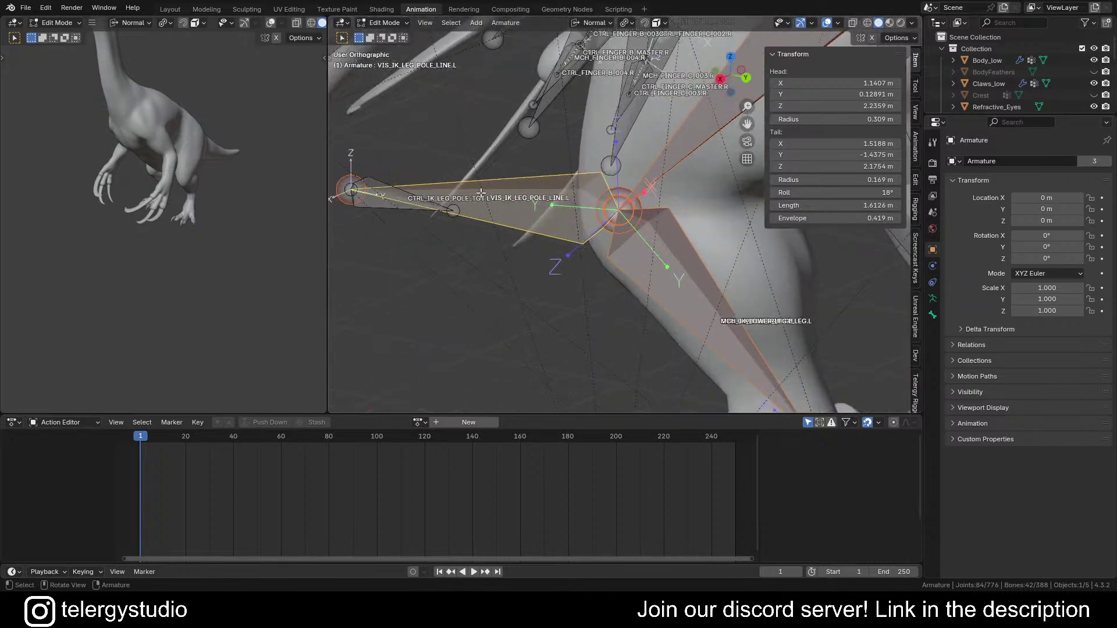
pyautogui.keyDown('shift'); pyautogui.click(433, 204); pyautogui.keyUp('shift')
# Step: Symmetrize the selected left leg bones to the right side and return the armature to Pose Mode
pyautogui.scroll(-6, 434, 204)
pyautogui.moveTo(433, 203); pyautogui.dragTo(612, 226, button='middle')
pyautogui.scroll(4, 512, 268)
pyautogui.moveTo(511, 268); pyautogui.dragTo(538, 203, button='middle')
pyautogui.rightClick(537, 204)
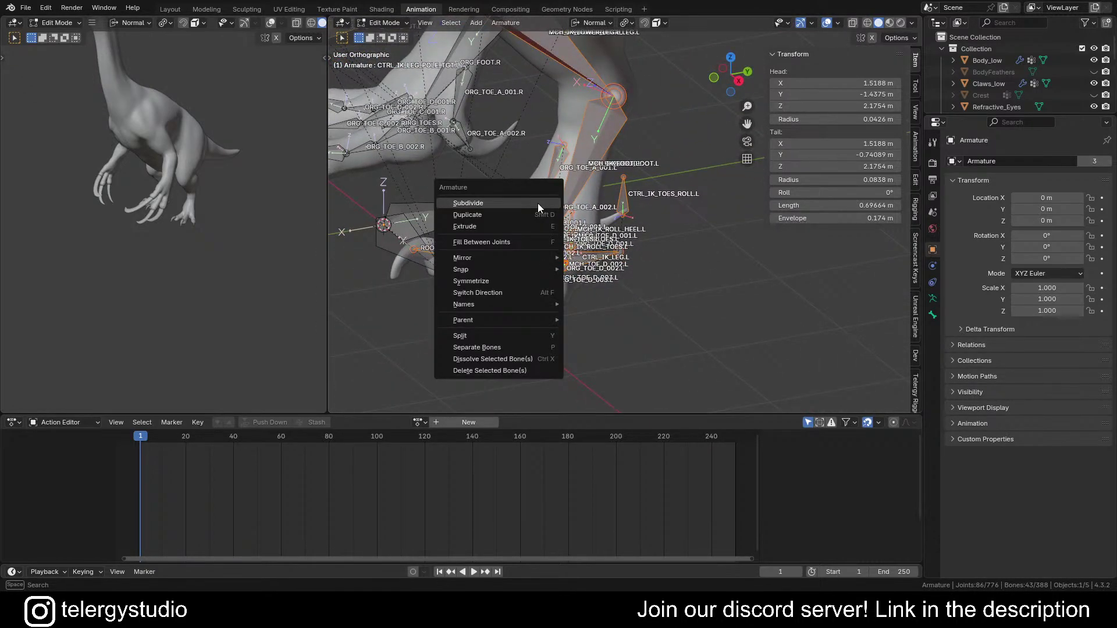
pyautogui.click(489, 280)
pyautogui.scroll(-6, 489, 279)
pyautogui.keyDown('shift'); pyautogui.moveTo(512, 233); pyautogui.dragTo(608, 224, button='middle'); pyautogui.keyUp('shift')
pyautogui.hotkey('ctrl', 'Tab')
pyautogui.click(611, 328)
# Step: Test-rotate CTRL_IK_TOES_ROLL.R around its local X axis and cancel the rotation
pyautogui.scroll(6, 473, 233)
pyautogui.moveTo(472, 270); pyautogui.dragTo(392, 254, button='middle')
pyautogui.click(407, 241)
pyautogui.scroll(-3, 436, 243)
pyautogui.press('r')
pyautogui.press('x')
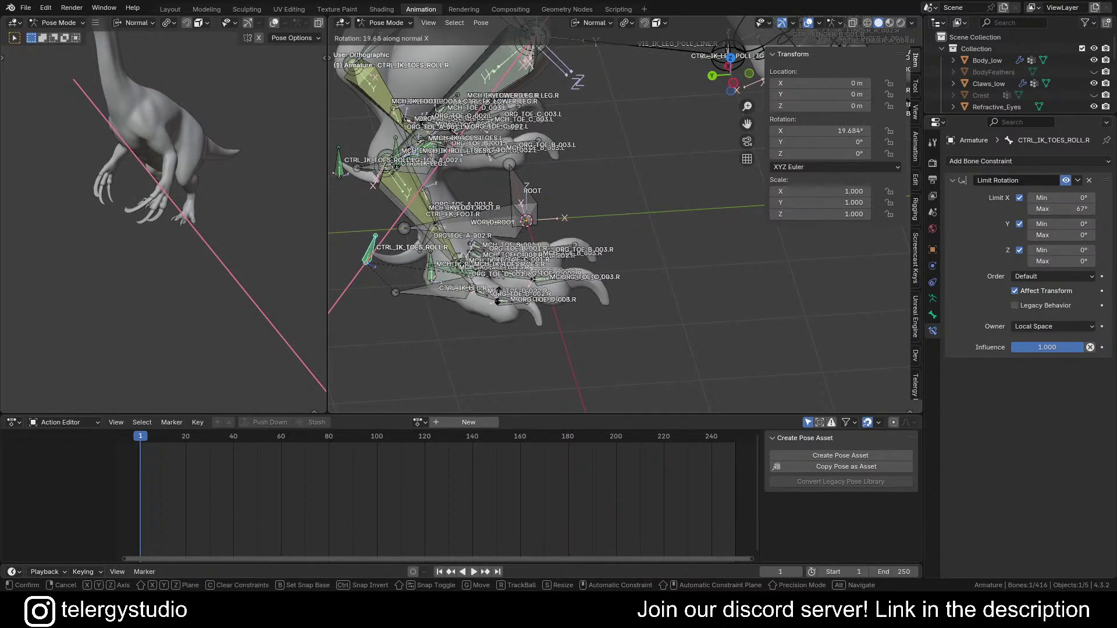
pyautogui.rightClick(494, 230)
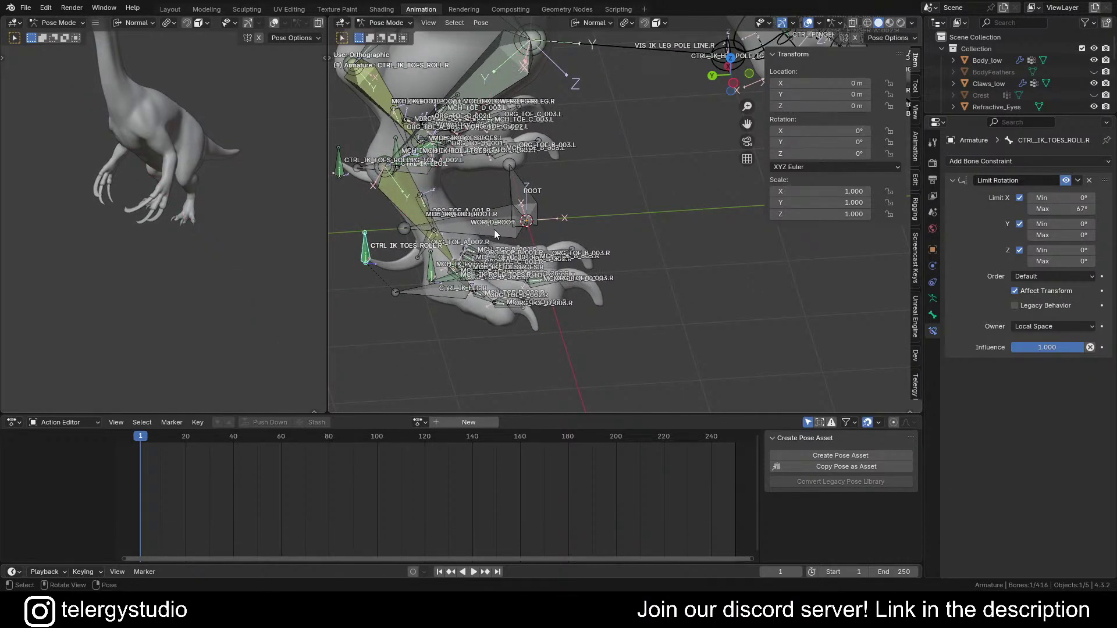
# Step: Test-move the right foot's CTRL_IK_LEG.R control and cancel the move
pyautogui.click(414, 296)
pyautogui.scroll(-4, 417, 297)
pyautogui.moveTo(512, 343); pyautogui.dragTo(543, 315, button='middle')
pyautogui.press('g')
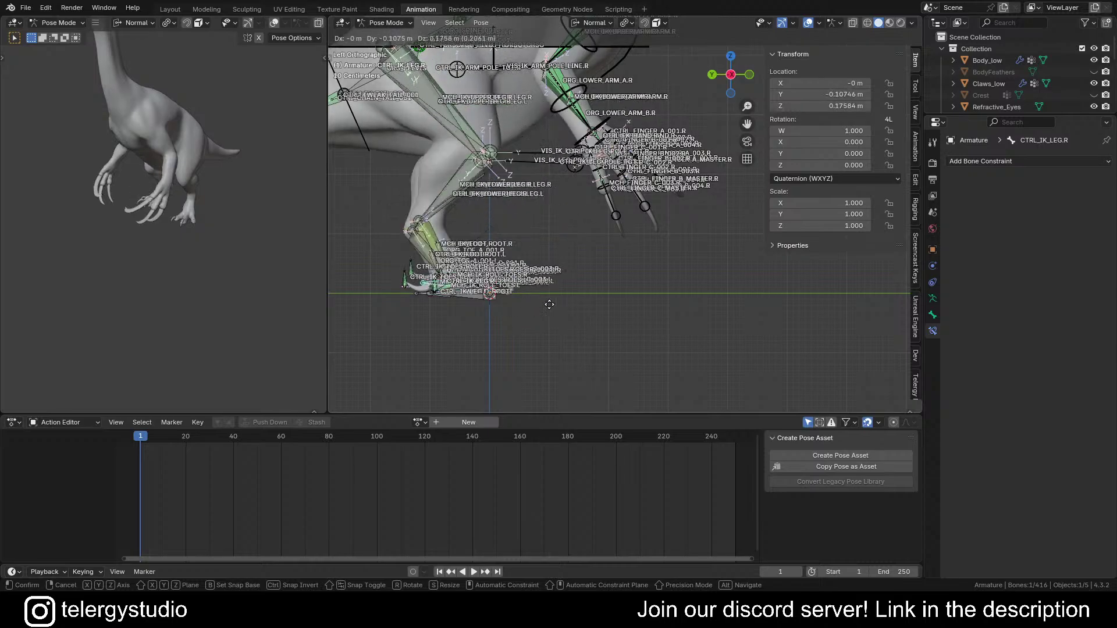
pyautogui.rightClick(440, 307)
pyautogui.moveTo(548, 202); pyautogui.dragTo(589, 222, button='middle')
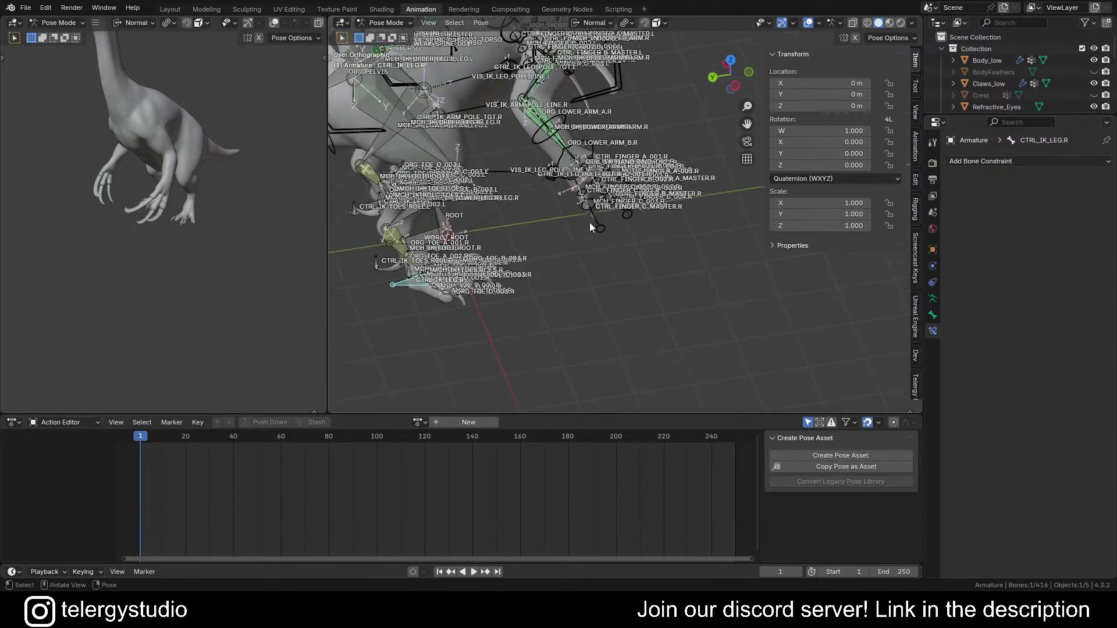
# Step: Select all bones named MCH_SWITCH by name and hide every unselected bone
pyautogui.click(546, 179)
pyautogui.moveTo(545, 179); pyautogui.dragTo(543, 203, button='middle')
pyautogui.scroll(-2, 548, 191)
pyautogui.scroll(5, 564, 256)
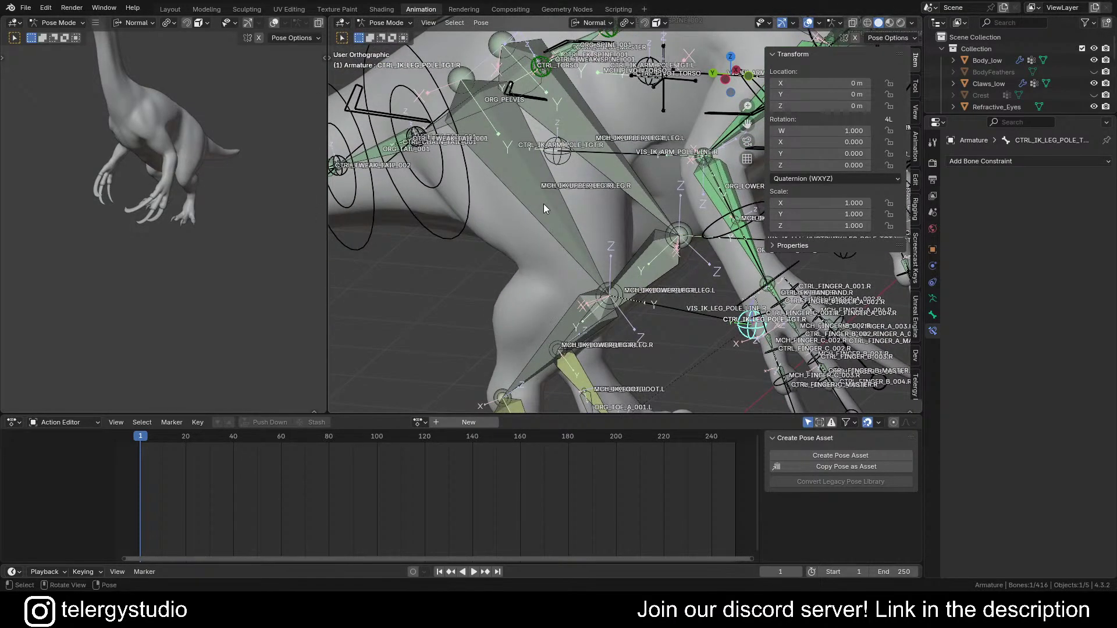
pyautogui.hotkey('ctrl', 'f')
pyautogui.doubleClick(597, 209)
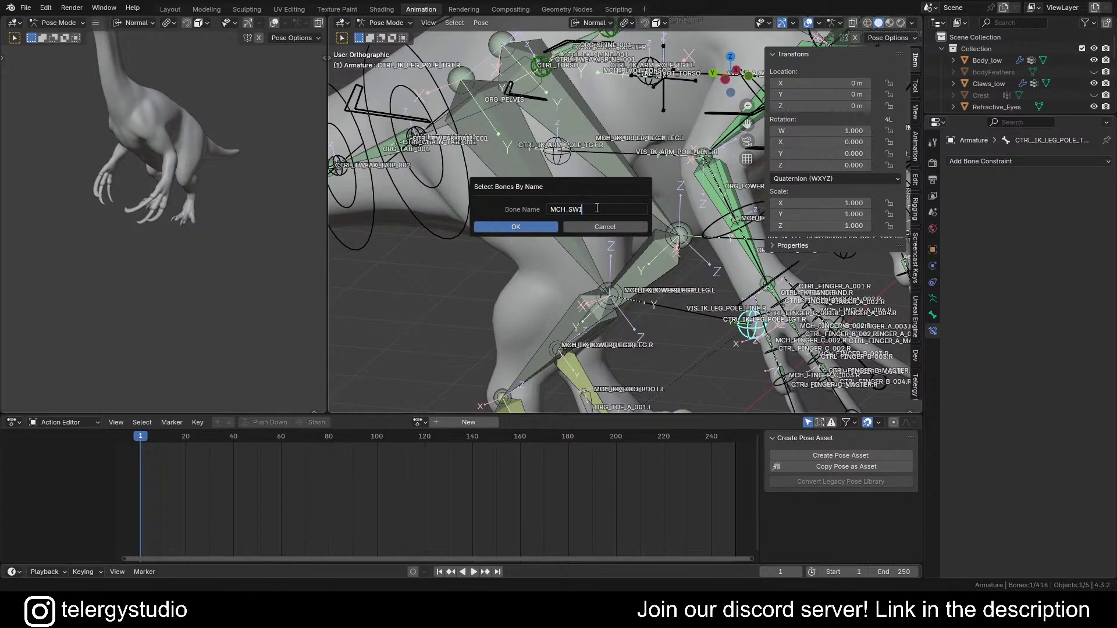
pyautogui.write('SWITCH')
pyautogui.press('Return')
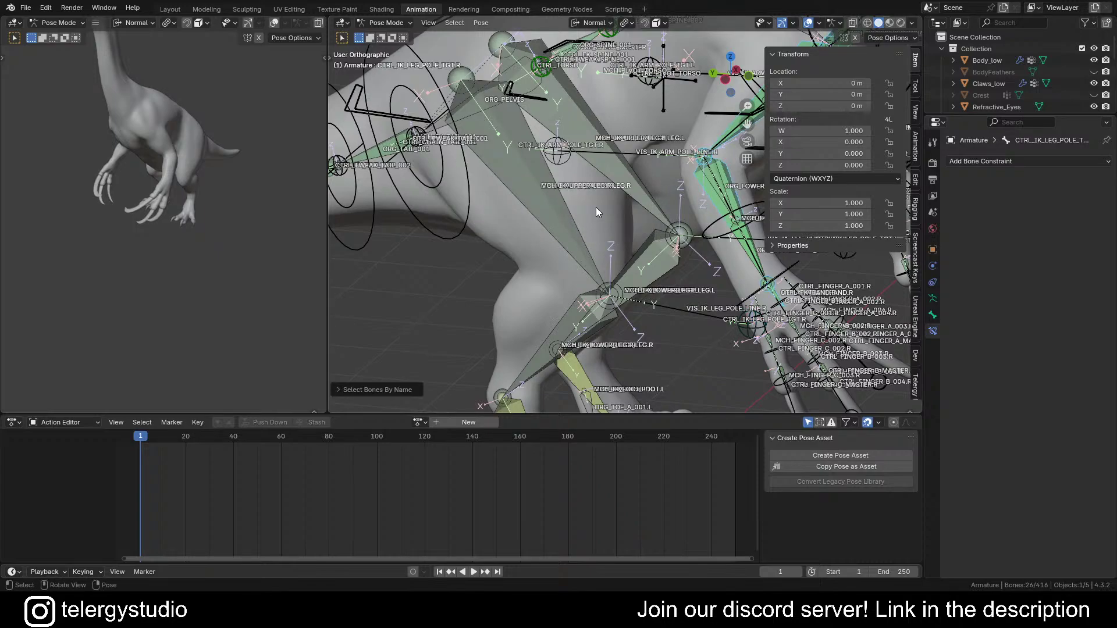
pyautogui.hotkey('shift', 'h')
# Step: Select the right leg's MCH_SWITCH upper leg, lower leg, foot and toes bones, with MCH_SWITCH_TOES.R active
pyautogui.click(502, 157)
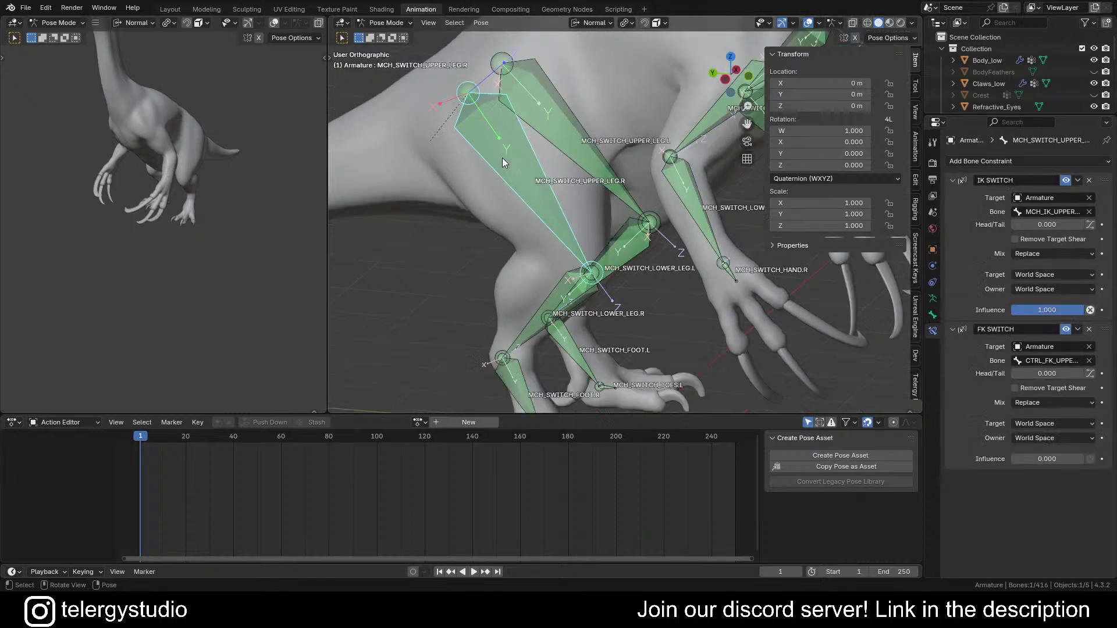
pyautogui.scroll(-2, 503, 157)
pyautogui.moveTo(523, 149)
pyautogui.mouseDown(button='middle')
pyautogui.moveTo(501, 182)
pyautogui.moveTo(515, 170)
pyautogui.mouseUp(button='middle')
pyautogui.scroll(3, 513, 172)
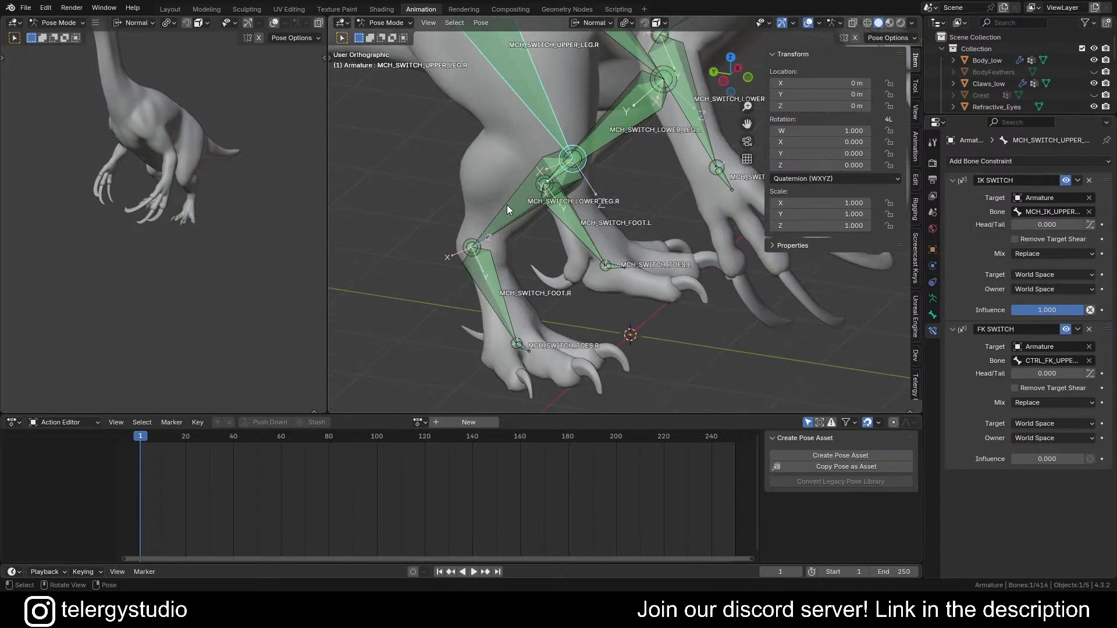
pyautogui.keyDown('shift'); pyautogui.click(508, 206); pyautogui.keyUp('shift')
pyautogui.keyDown('shift'); pyautogui.click(480, 284); pyautogui.keyUp('shift')
pyautogui.scroll(4, 522, 355)
pyautogui.keyDown('shift'); pyautogui.click(522, 340); pyautogui.keyUp('shift')
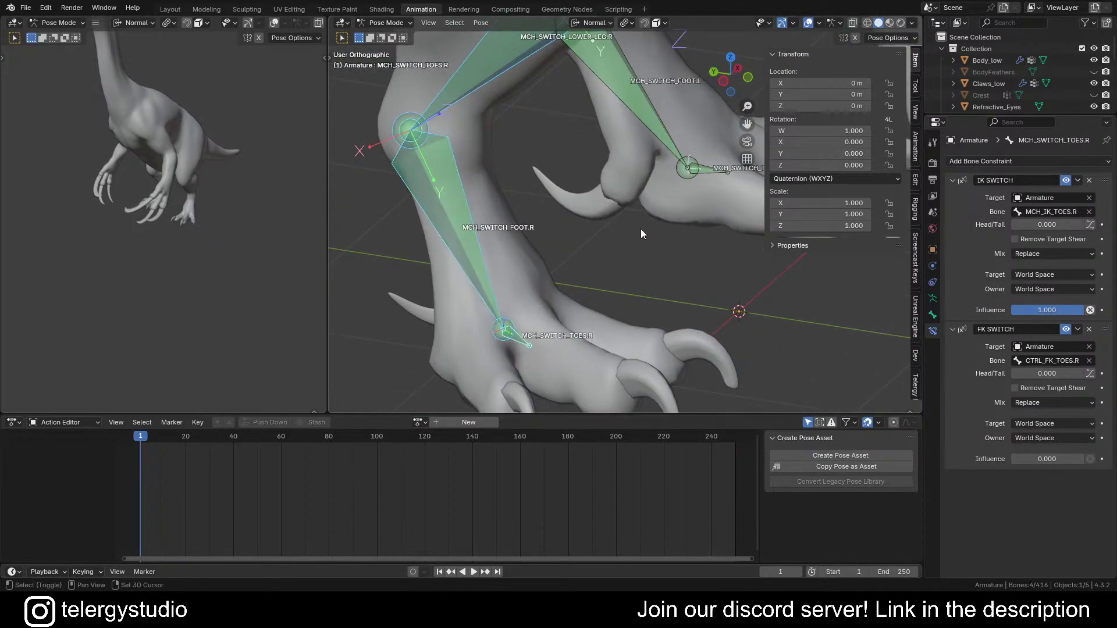
# Step: Copy the right leg's IK/FK property from the Theri Rig UI as a new driver
pyautogui.scroll(-3, 916, 326)
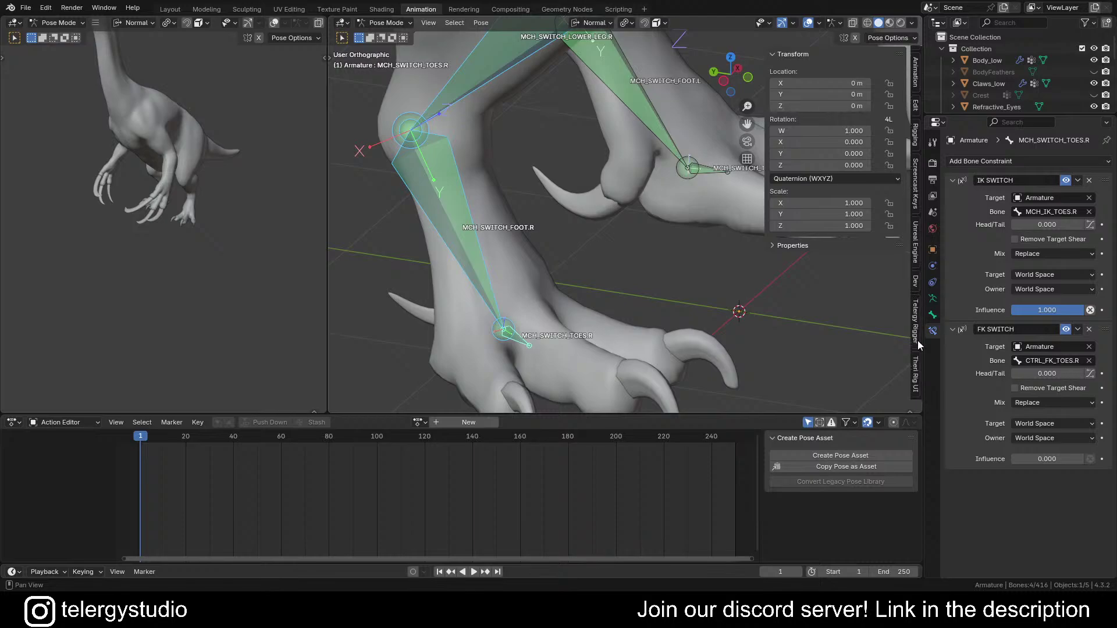
pyautogui.click(916, 334)
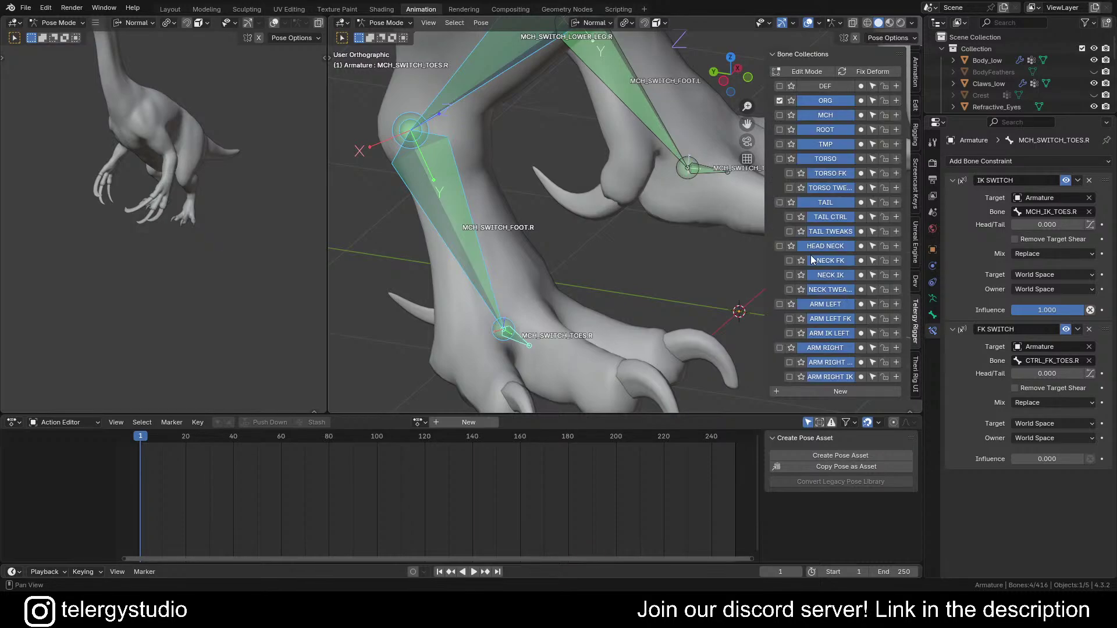
pyautogui.click(916, 390)
pyautogui.scroll(-4, 860, 185)
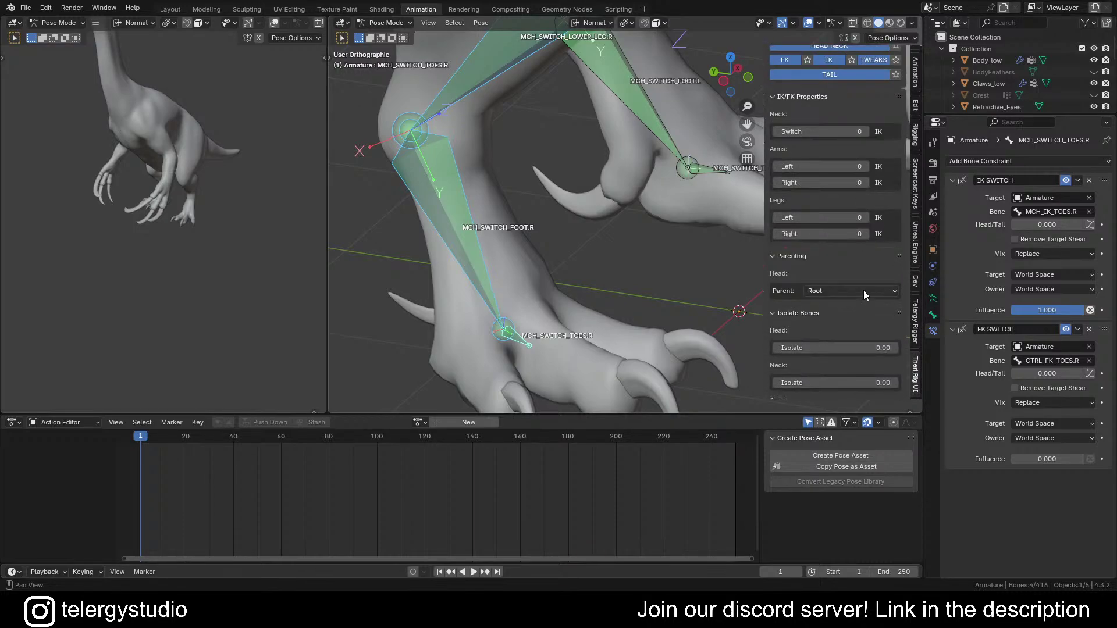
pyautogui.rightClick(830, 234)
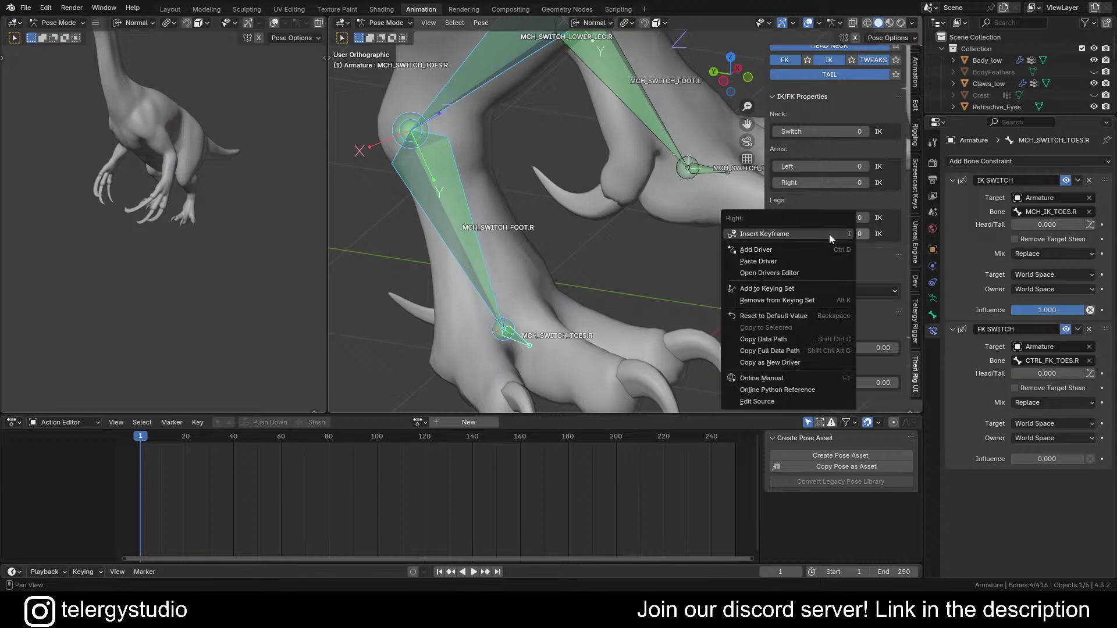
pyautogui.click(788, 363)
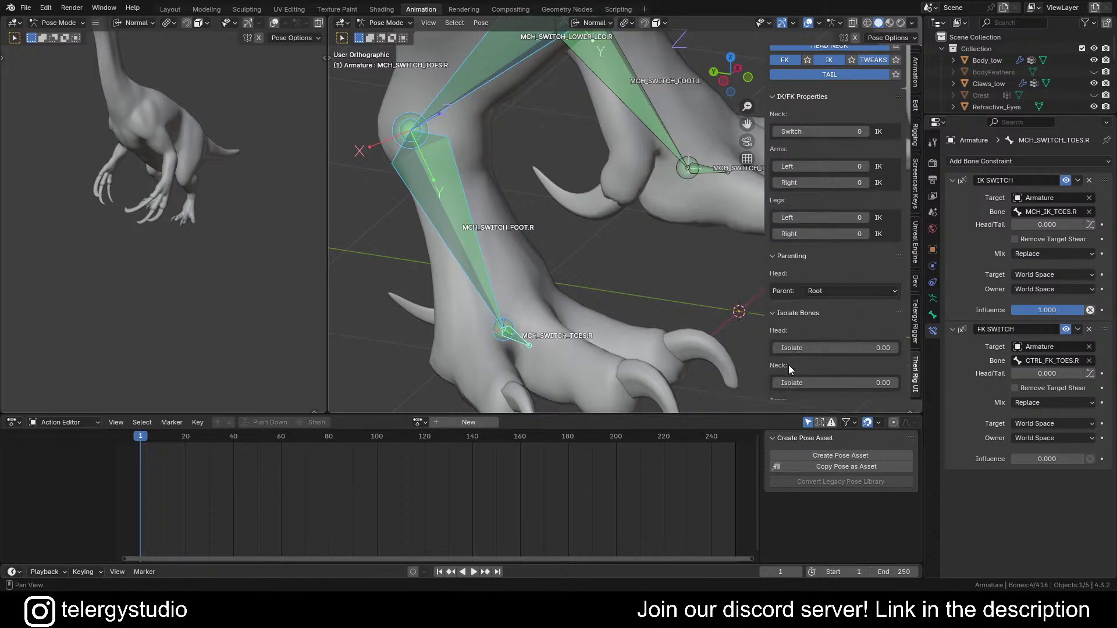
# Step: Paste the driver onto the FK SWITCH influence of MCH_SWITCH_TOES.R and copy it to the other selected bones
pyautogui.rightClick(1038, 460)
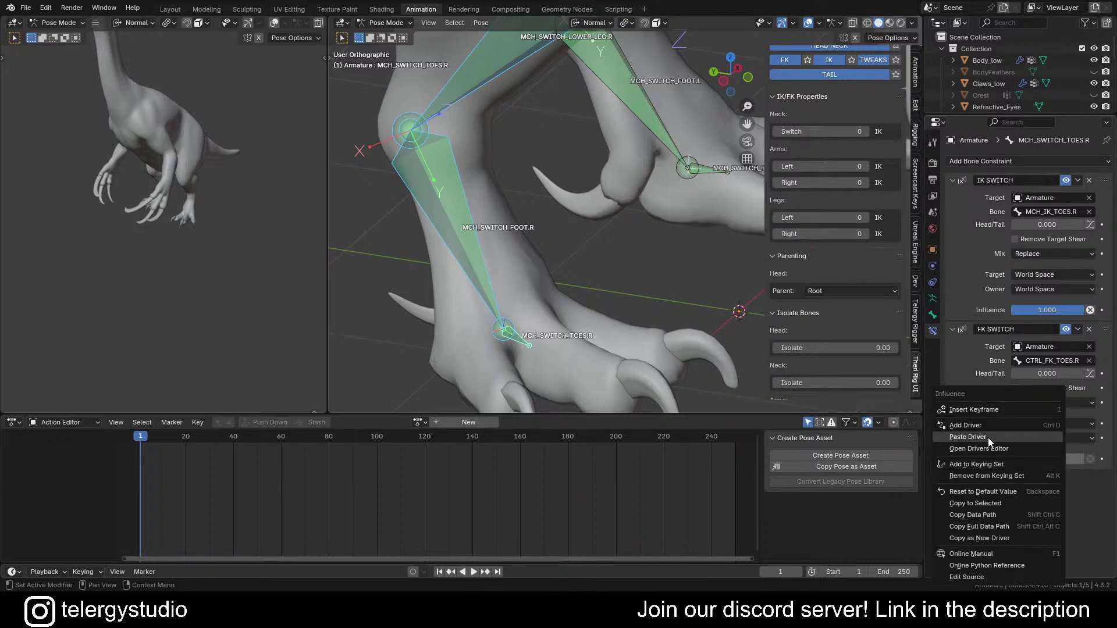
pyautogui.click(989, 441)
pyautogui.rightClick(1053, 460)
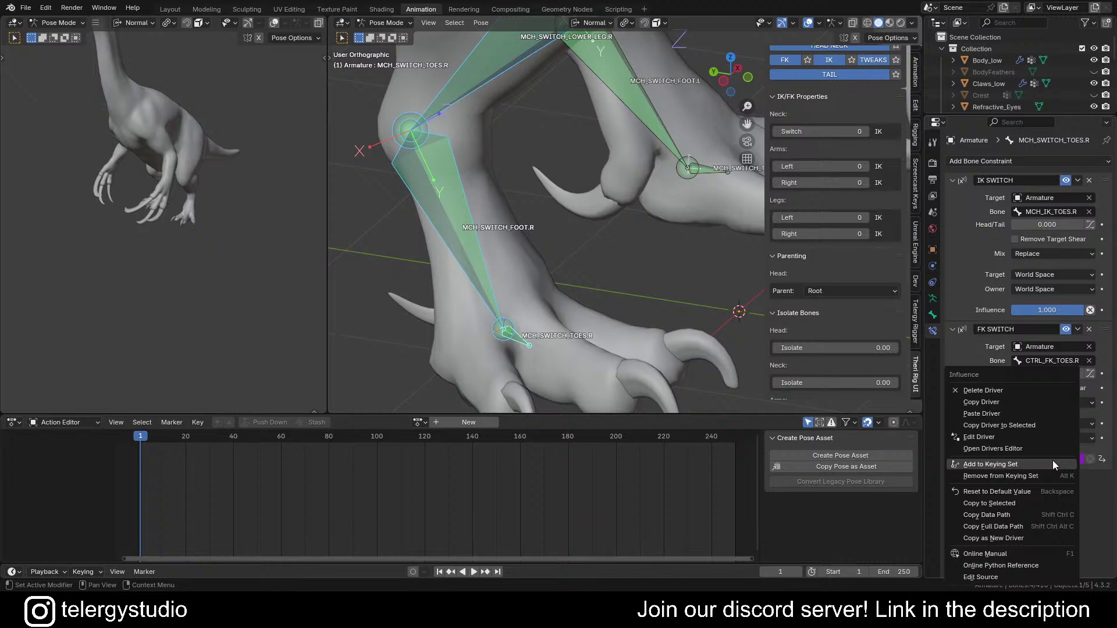
pyautogui.click(1003, 425)
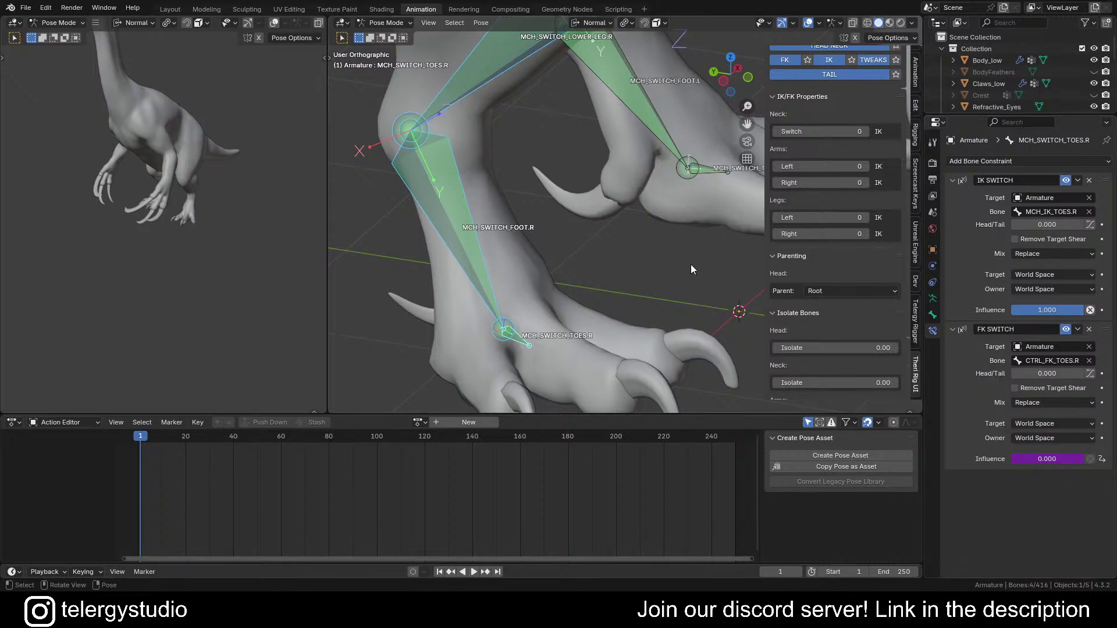
# Step: Reveal all hidden bones of the armature and deselect everything
pyautogui.scroll(-5, 400, 143)
pyautogui.keyDown('shift'); pyautogui.moveTo(498, 128); pyautogui.dragTo(448, 240, button='middle'); pyautogui.keyUp('shift')
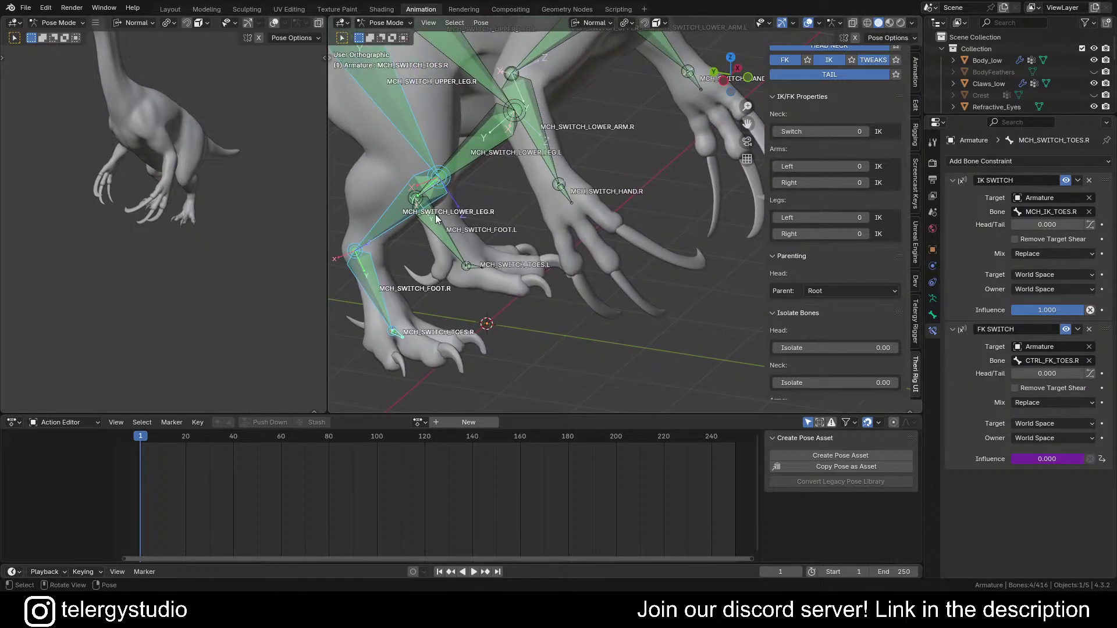
pyautogui.hotkey('alt', 'h')
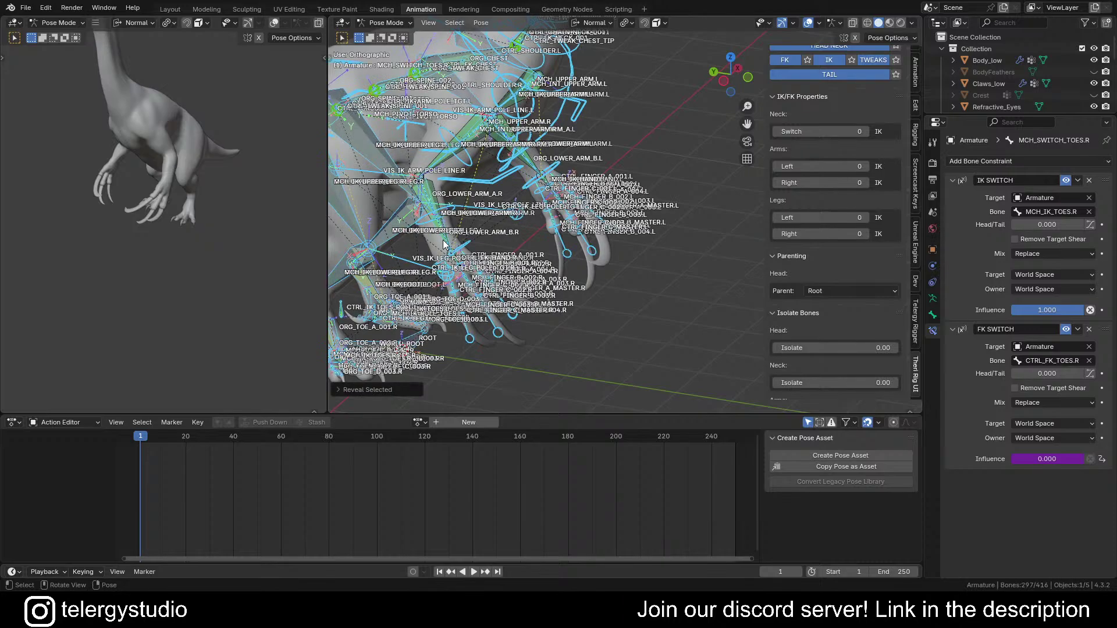
pyautogui.hotkey('alt', 'a')
pyautogui.moveTo(444, 243); pyautogui.dragTo(369, 264, button='middle')
pyautogui.keyDown('shift'); pyautogui.moveTo(575, 240); pyautogui.dragTo(441, 170, button='middle'); pyautogui.keyUp('shift')
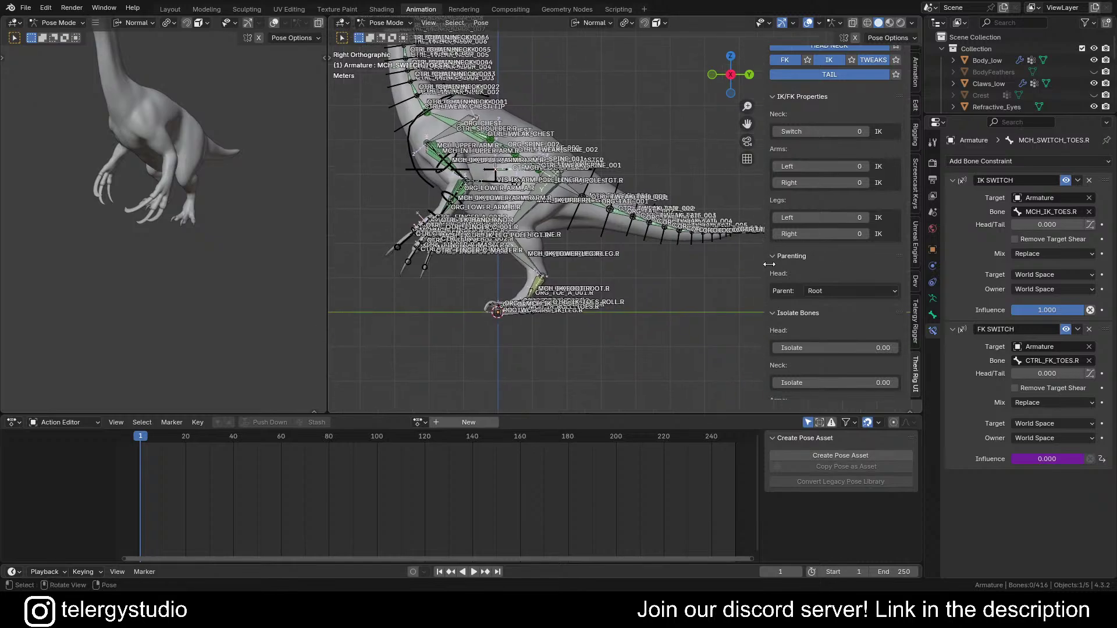
# Step: Create a new top-level bone collection named LEG LEFT with Telergy Rigger
pyautogui.click(916, 328)
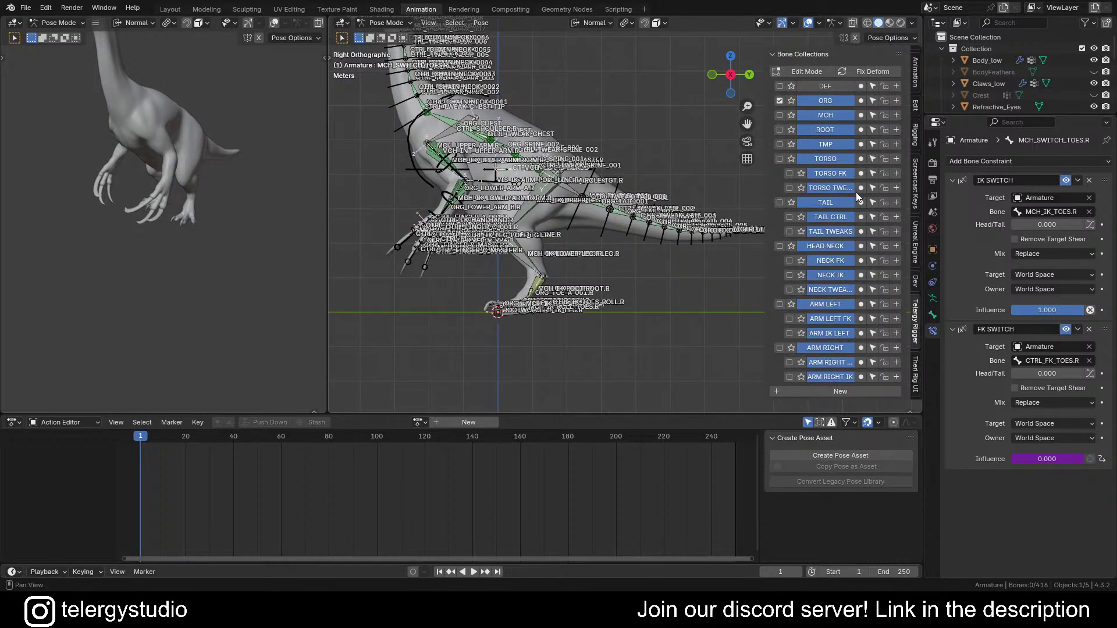
pyautogui.moveTo(766, 222); pyautogui.dragTo(726, 221)
pyautogui.scroll(-5, 790, 200)
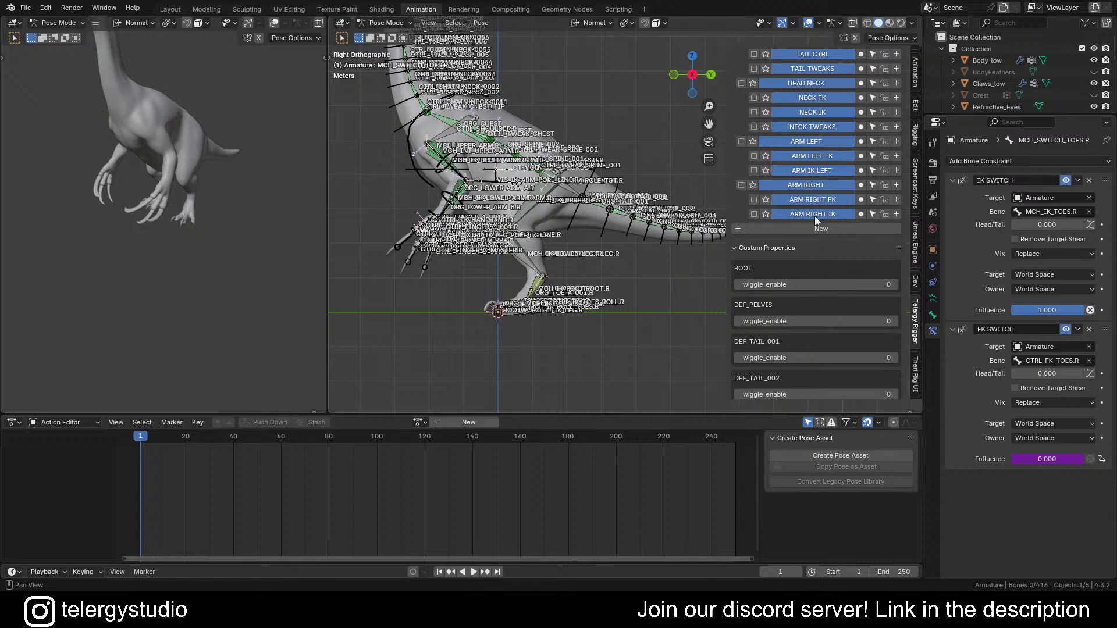
pyautogui.scroll(2, 814, 215)
pyautogui.scroll(2, 827, 305)
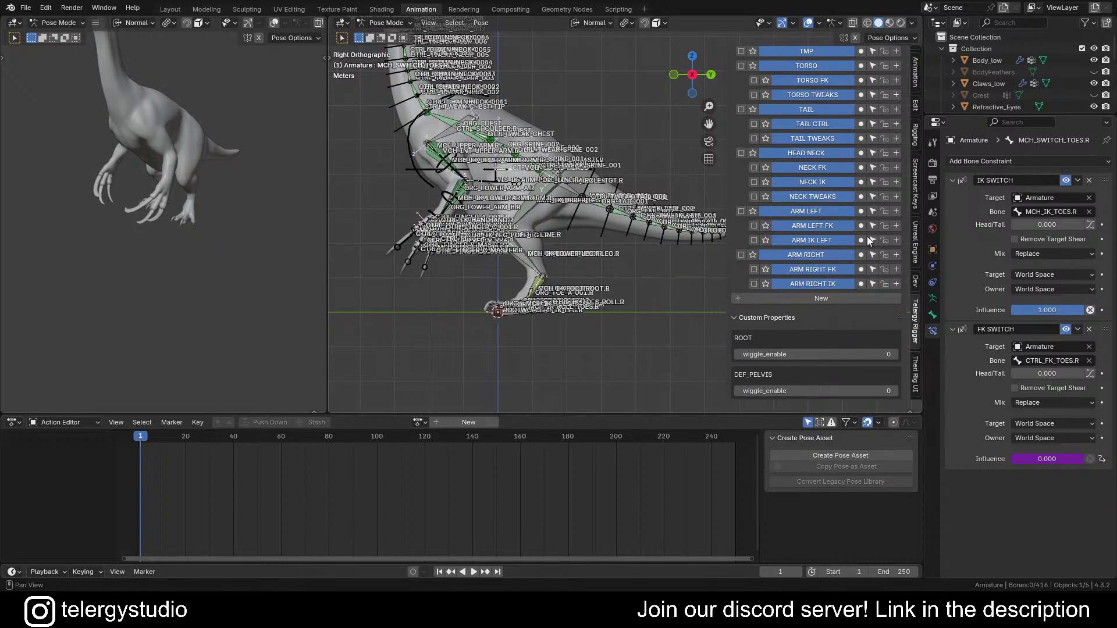
pyautogui.click(844, 299)
pyautogui.click(864, 304)
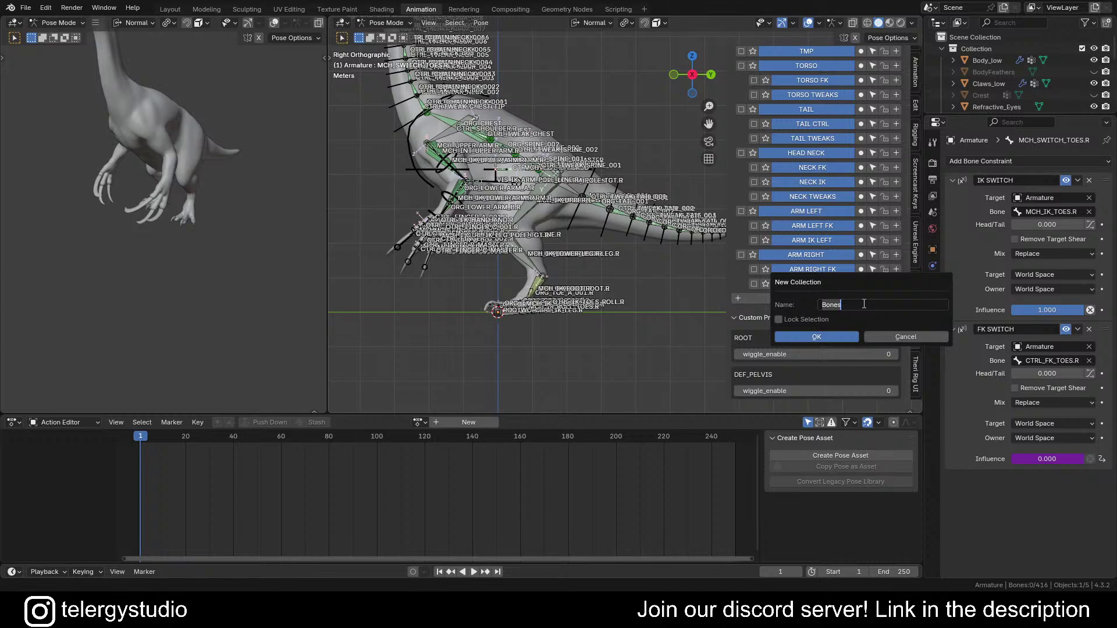
pyautogui.write('LEG LEFT')
pyautogui.press('Return')
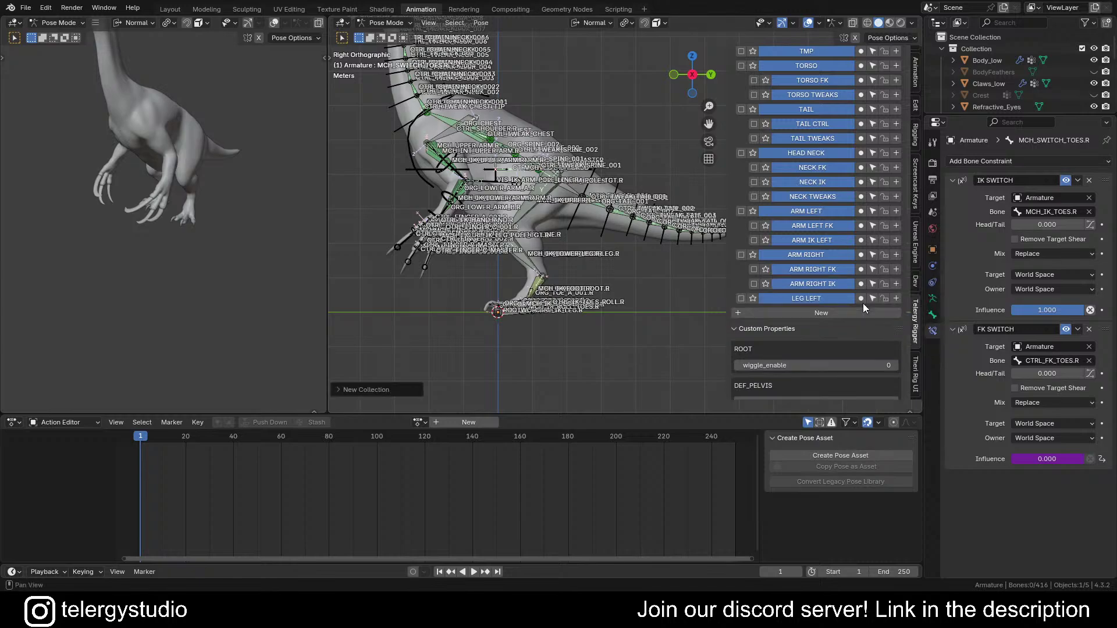
pyautogui.click(846, 312)
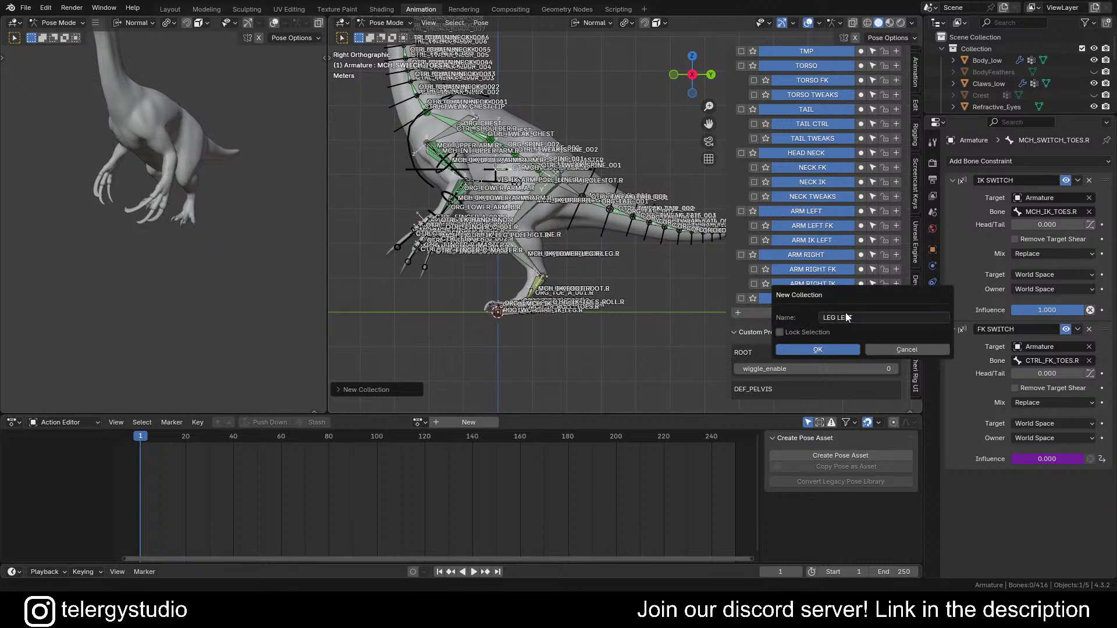
pyautogui.click(874, 320)
pyautogui.click(874, 319)
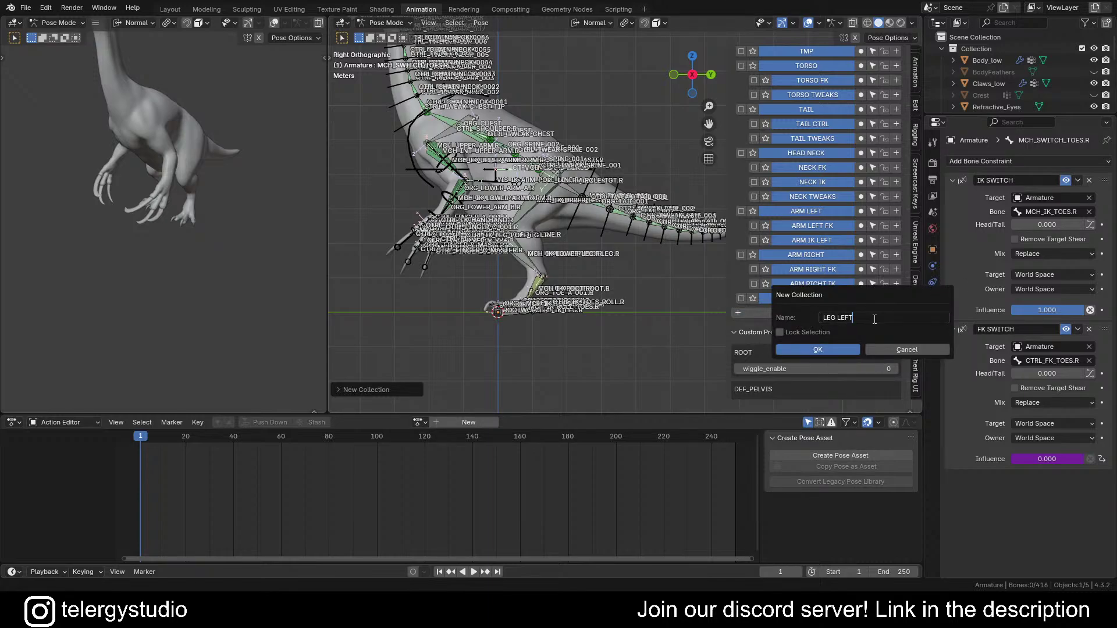
pyautogui.press('Return')
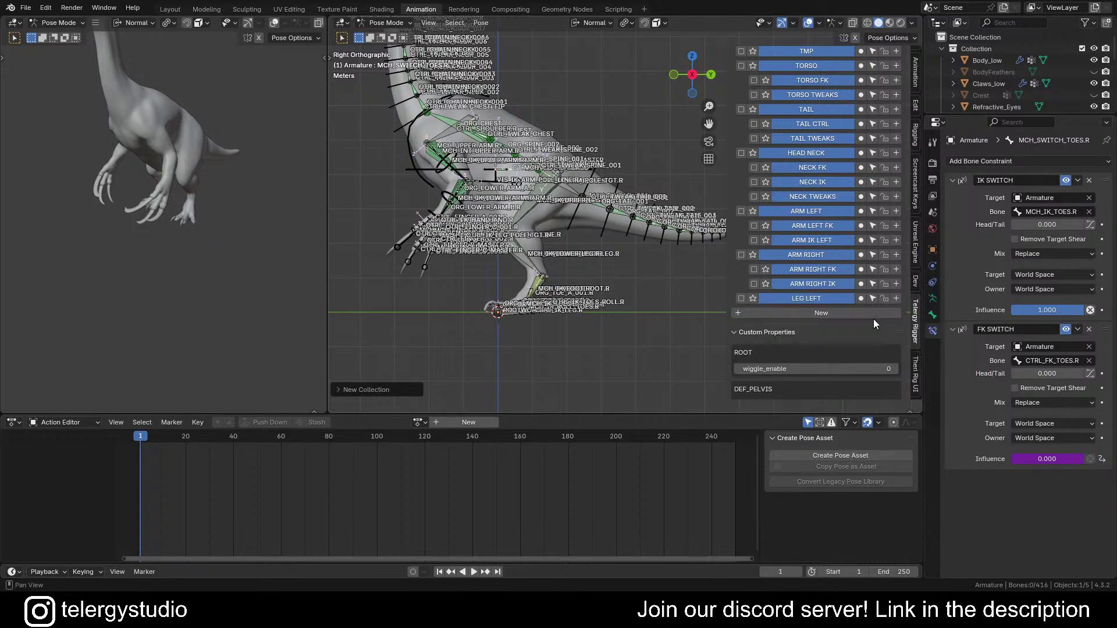
# Step: Add a child bone collection named LEG LEFT FK under LEG LEFT
pyautogui.click(896, 298)
pyautogui.click(920, 303)
pyautogui.click(920, 303)
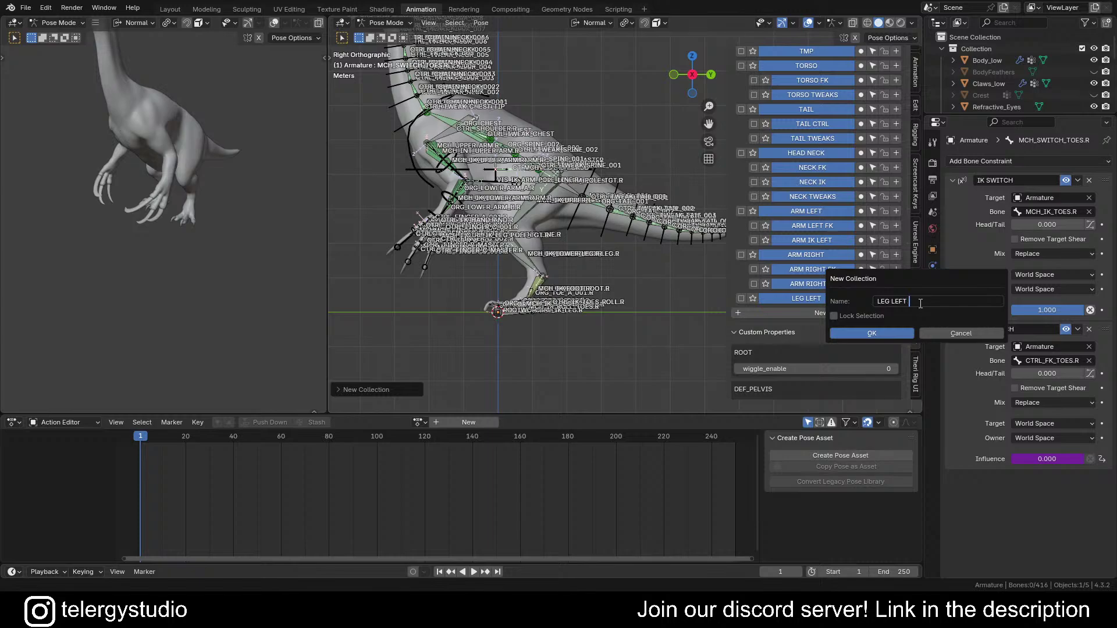
pyautogui.write('FK')
pyautogui.press('Return')
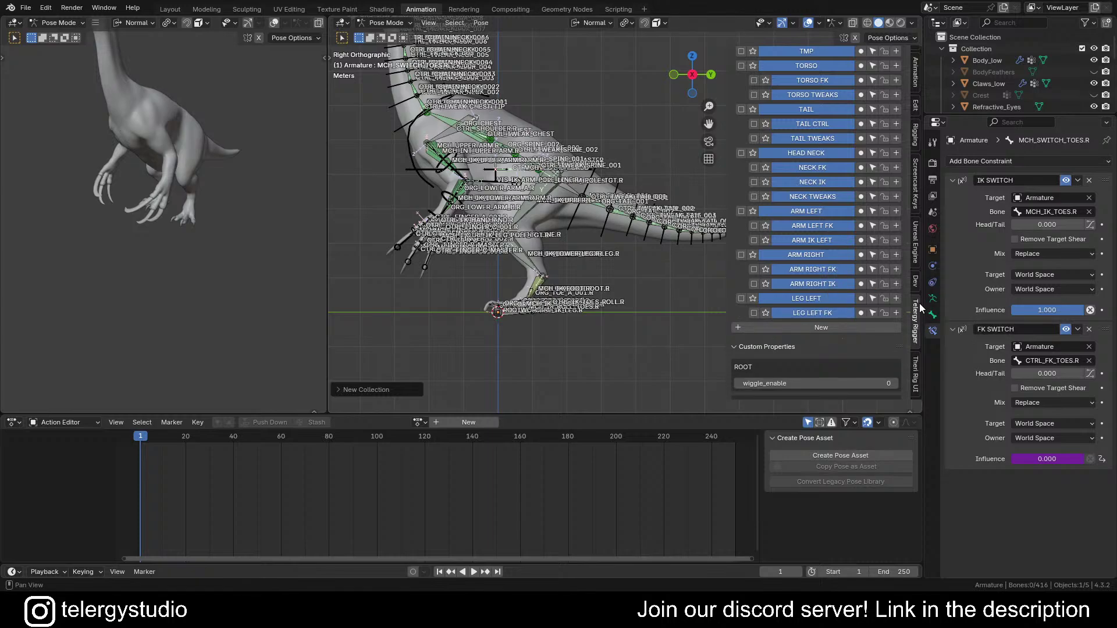
# Step: Add a second child bone collection named LEG LEFT IK under LEG LEFT
pyautogui.click(896, 298)
pyautogui.click(925, 303)
pyautogui.click(924, 303)
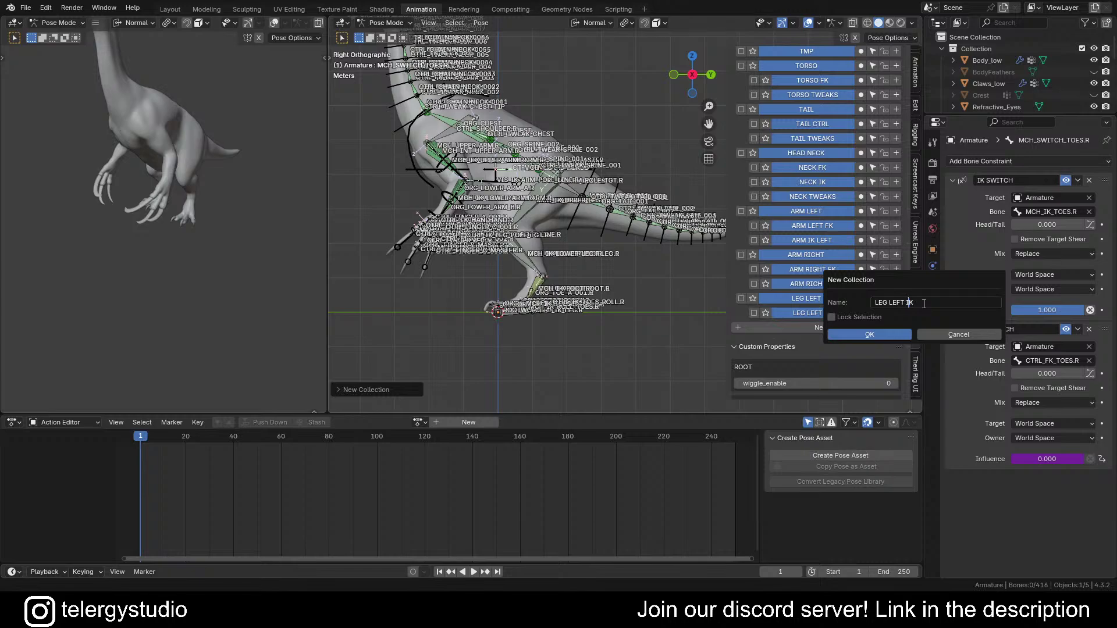
pyautogui.press('Return')
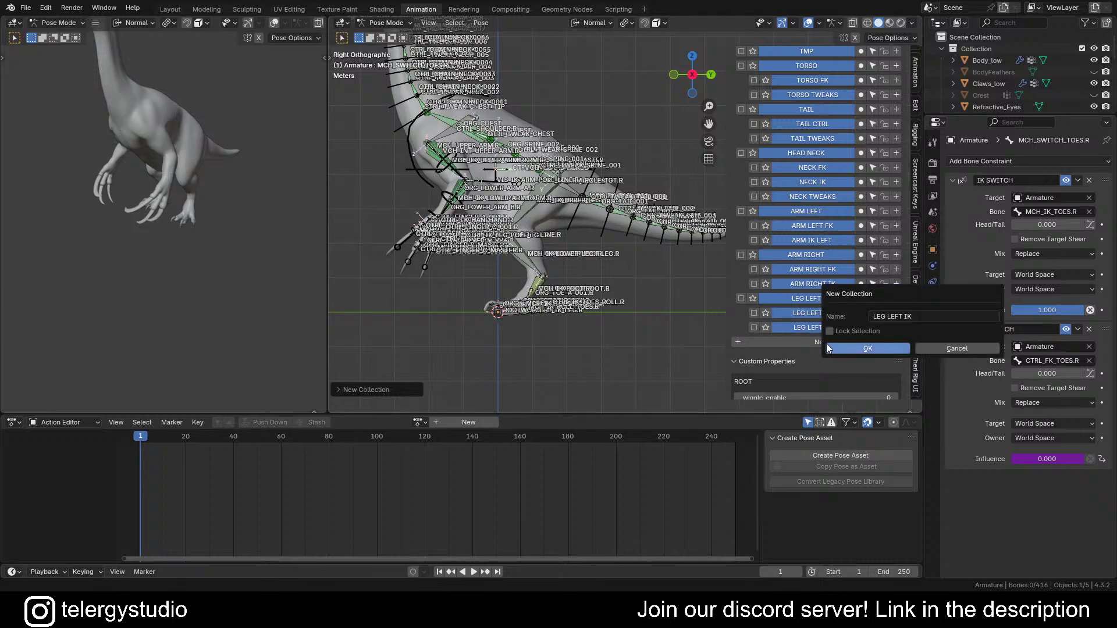
# Step: Create a new top-level bone collection named LEG RIGHT
pyautogui.click(794, 344)
pyautogui.click(794, 344)
pyautogui.click(822, 350)
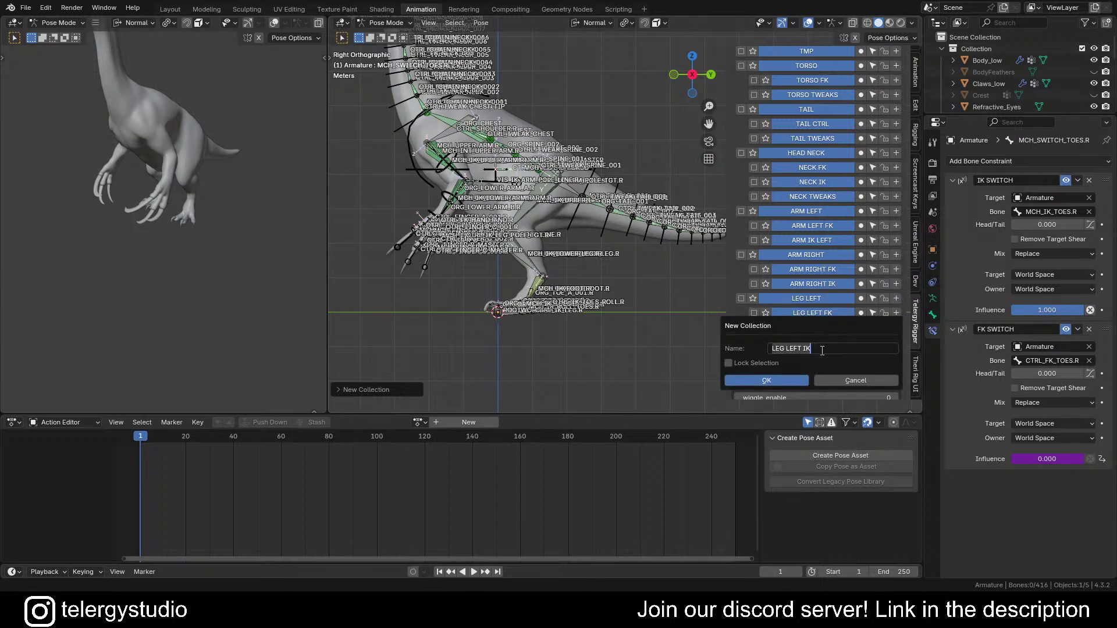
pyautogui.click(823, 349)
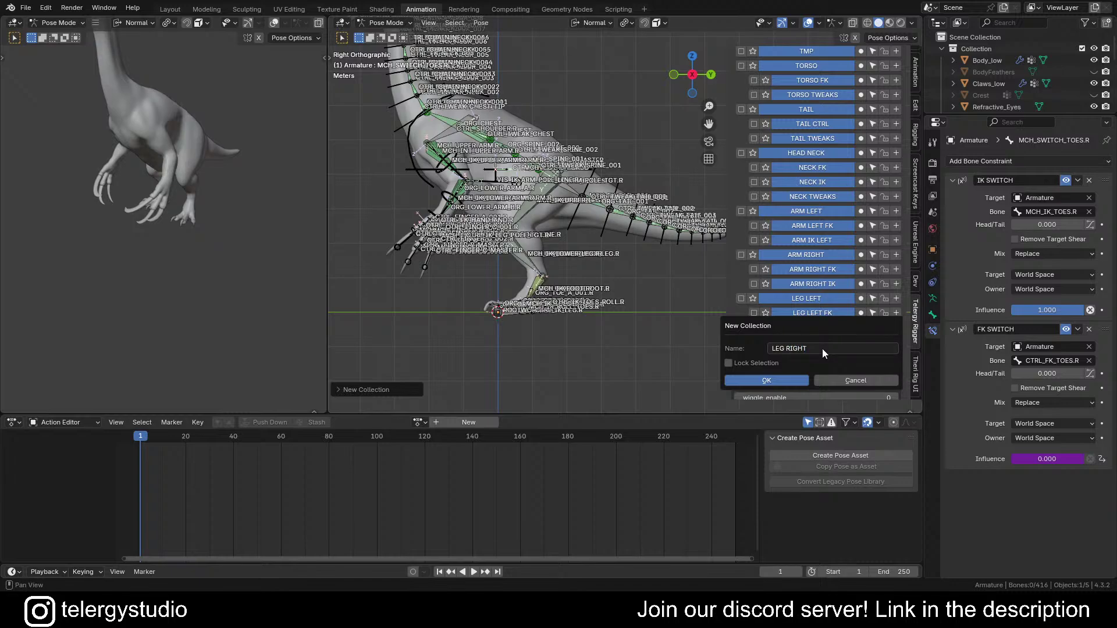
pyautogui.press('Return')
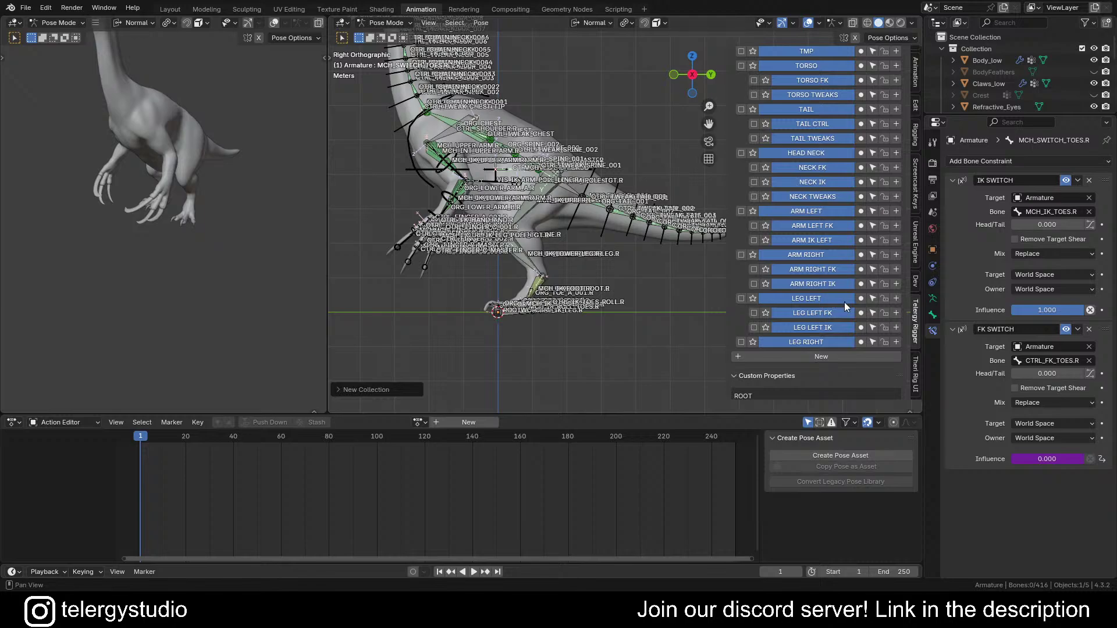
# Step: Add a child bone collection named LEG RIGHT FK under LEG RIGHT
pyautogui.click(898, 341)
pyautogui.click(937, 347)
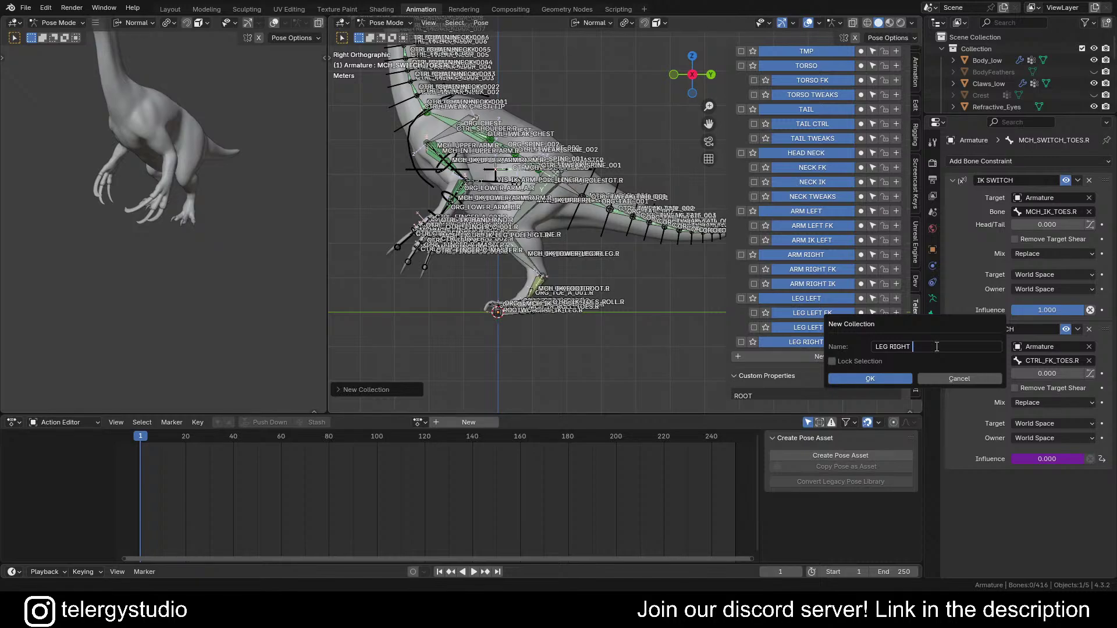
pyautogui.write('FK')
pyautogui.press('Return')
pyautogui.press('Return')
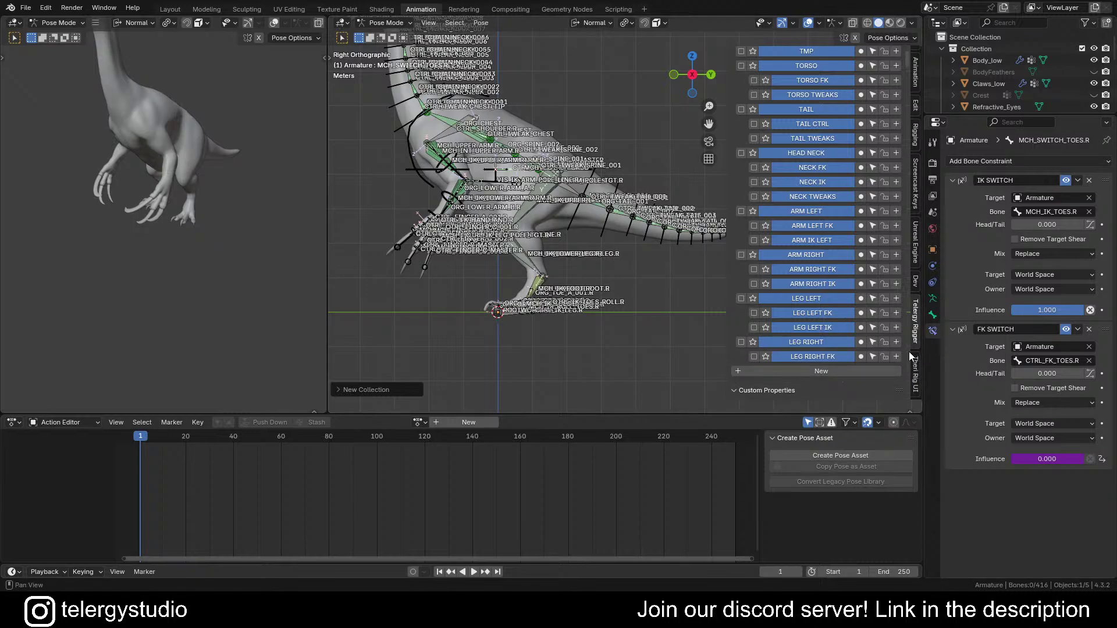
# Step: Add a second child bone collection named LEG RIGHT IK under LEG RIGHT
pyautogui.click(898, 344)
pyautogui.click(938, 348)
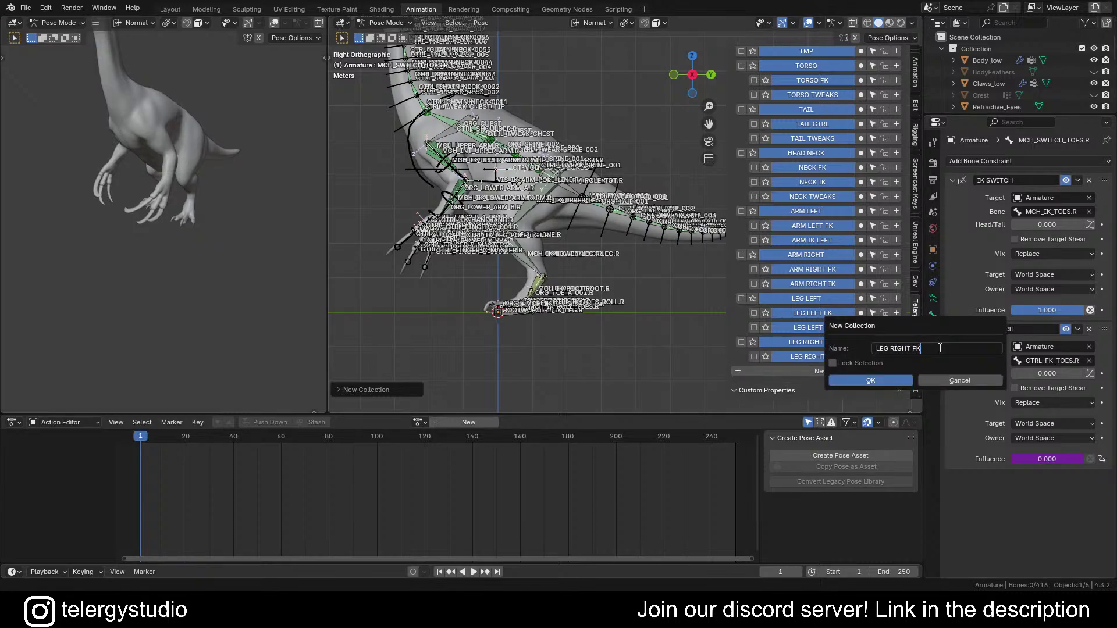
pyautogui.press('Left')
pyautogui.press('BackSpace')
pyautogui.write('I')
pyautogui.press('Return')
pyautogui.press('Return')
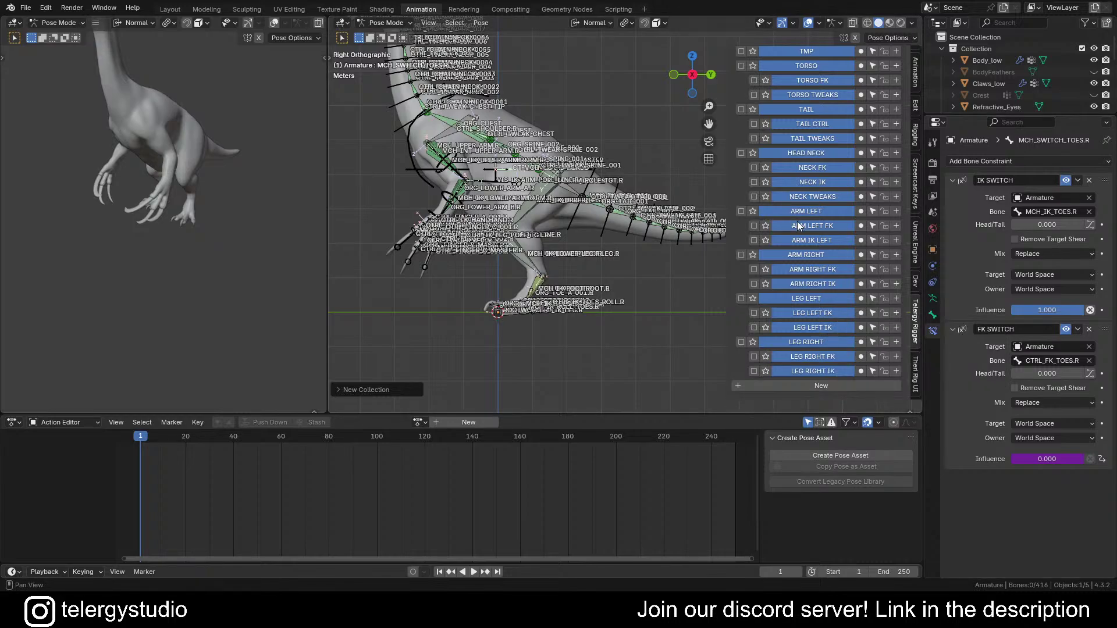
# Step: Switch to the Scripting workspace and examine the TheriRigUI.py script's properties, leg collections, IK/FK and isolate panels, and registration code
pyautogui.moveTo(576, 190)
pyautogui.keyDown('shift'); pyautogui.mouseDown(button='middle')
pyautogui.moveTo(581, 170)
pyautogui.moveTo(585, 196)
pyautogui.mouseUp(button='middle'); pyautogui.keyUp('shift')
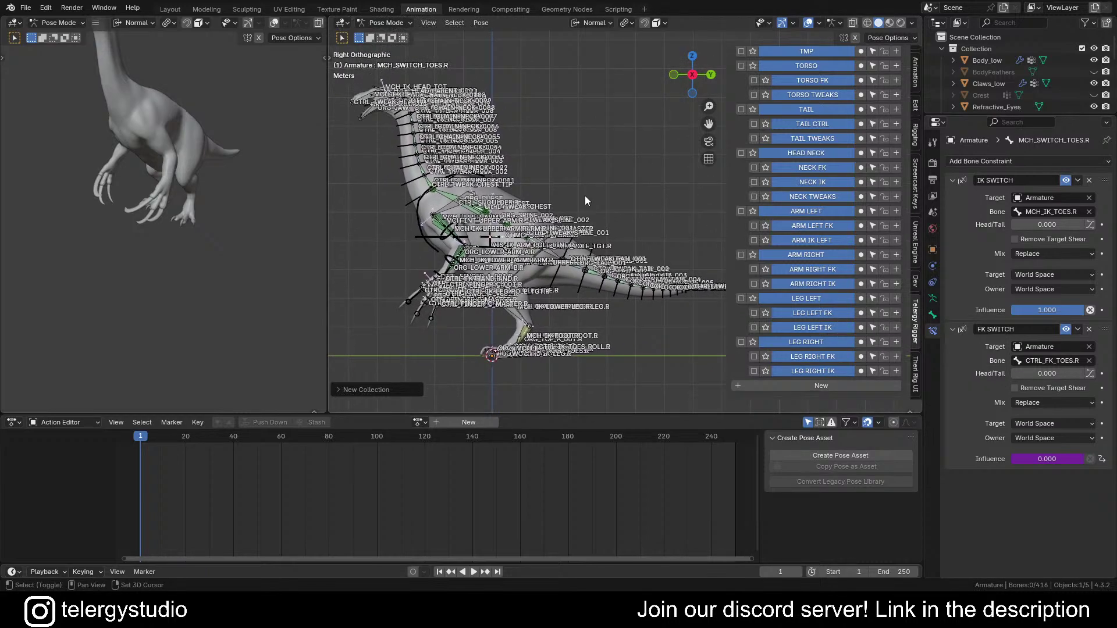
pyautogui.click(619, 9)
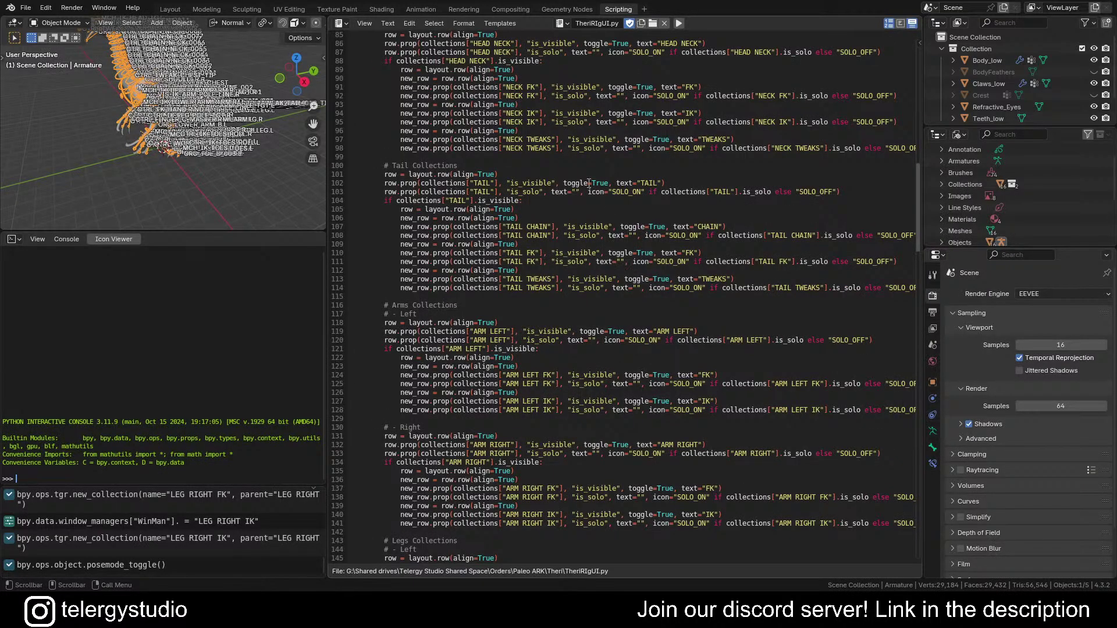
pyautogui.scroll(20, 589, 183)
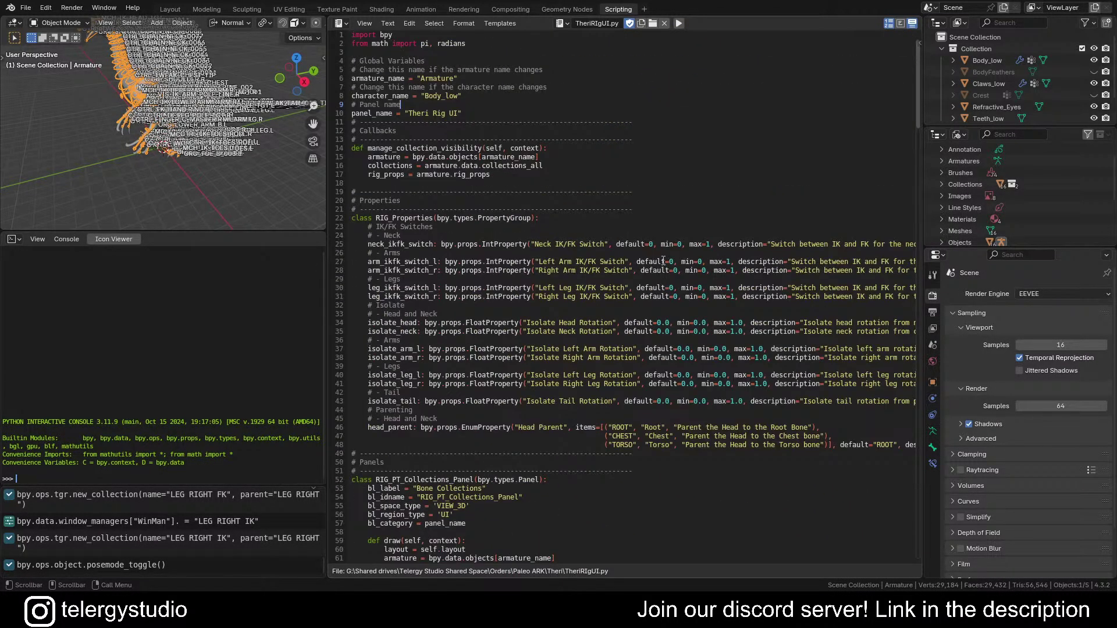
pyautogui.scroll(-20, 707, 235)
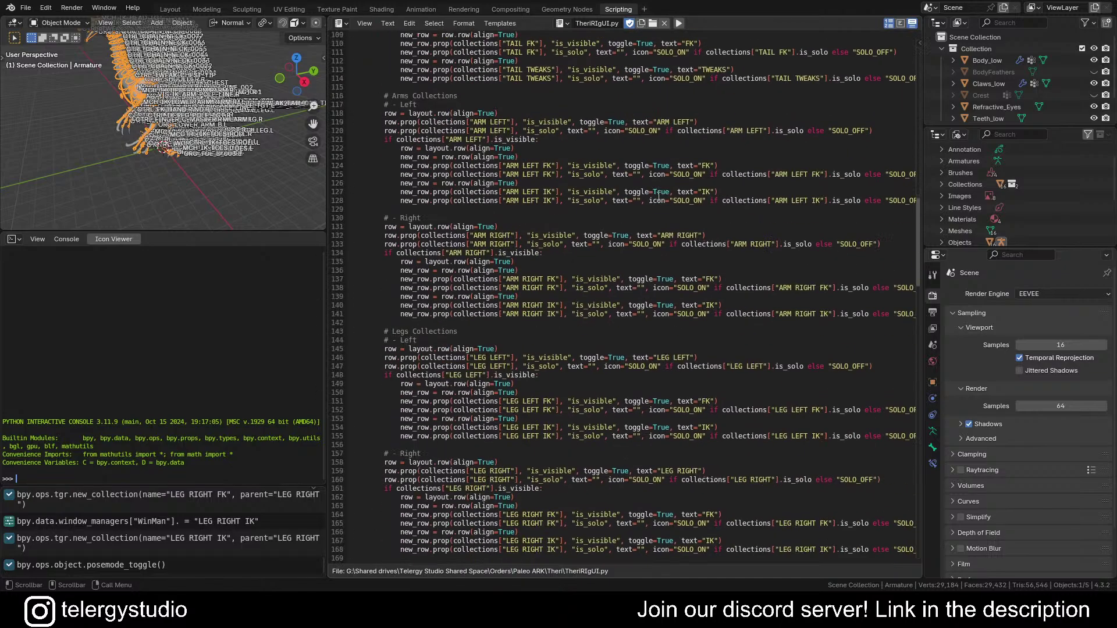
pyautogui.scroll(-20, 658, 197)
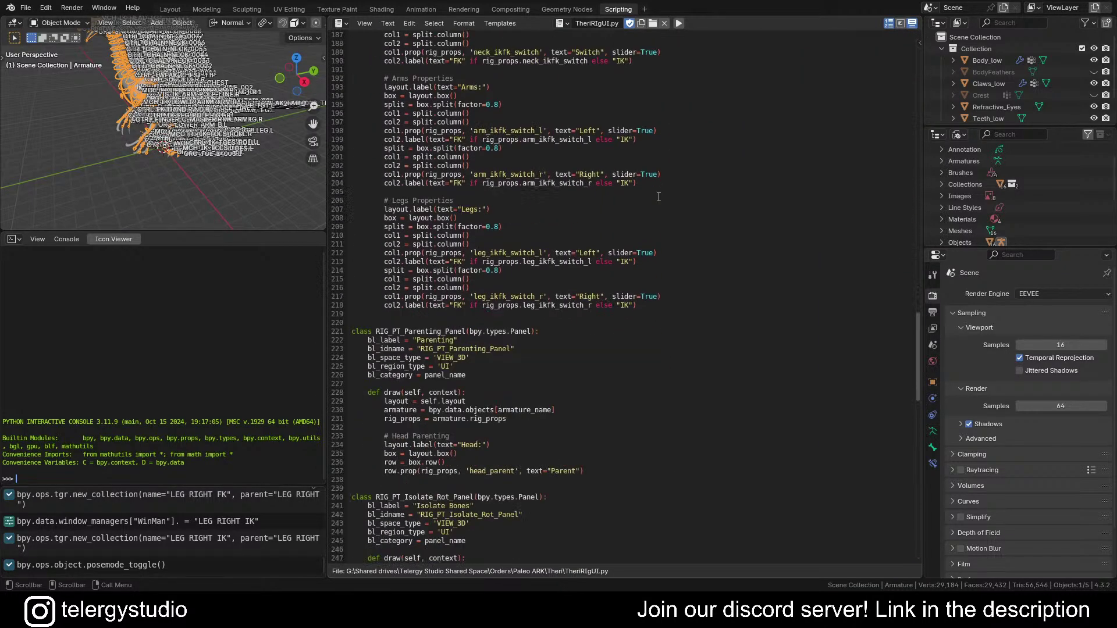
pyautogui.scroll(-20, 659, 197)
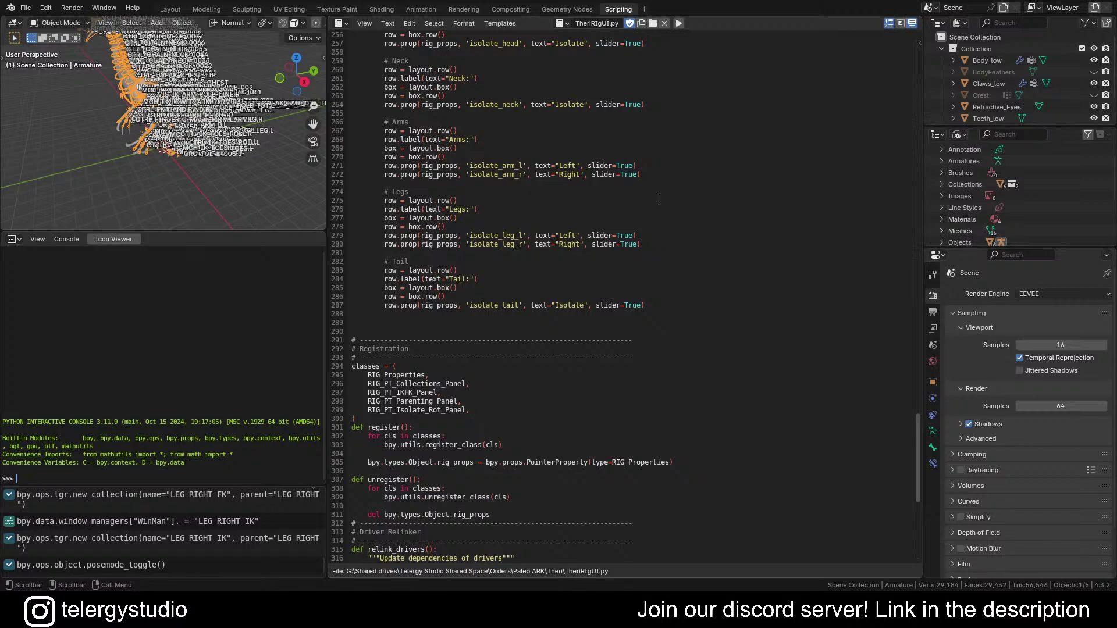
pyautogui.scroll(-6, 658, 196)
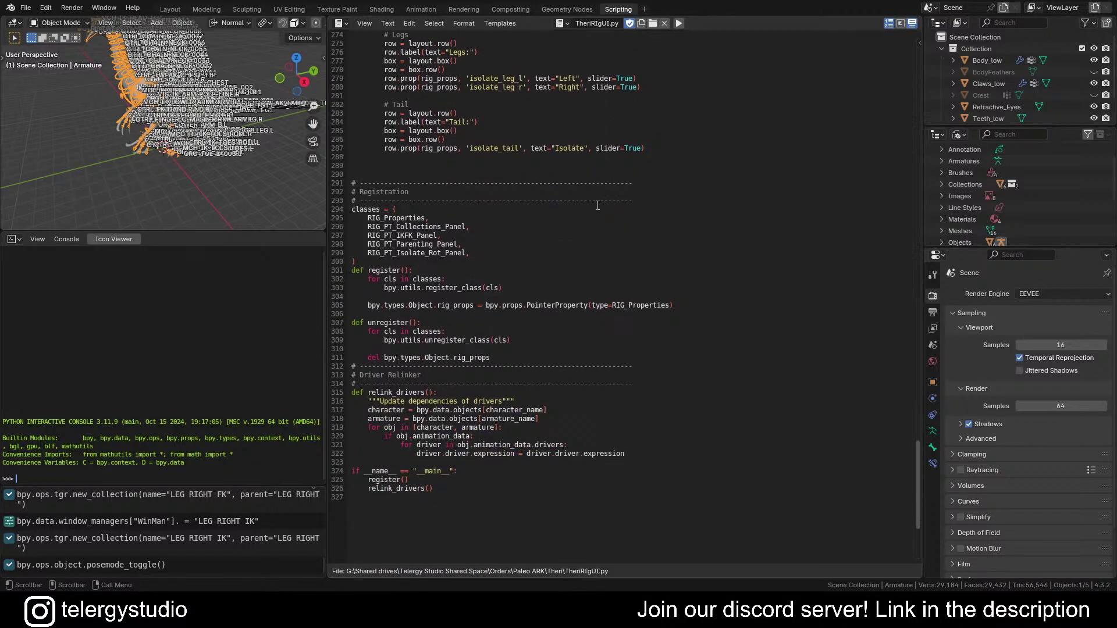
pyautogui.scroll(4, 621, 208)
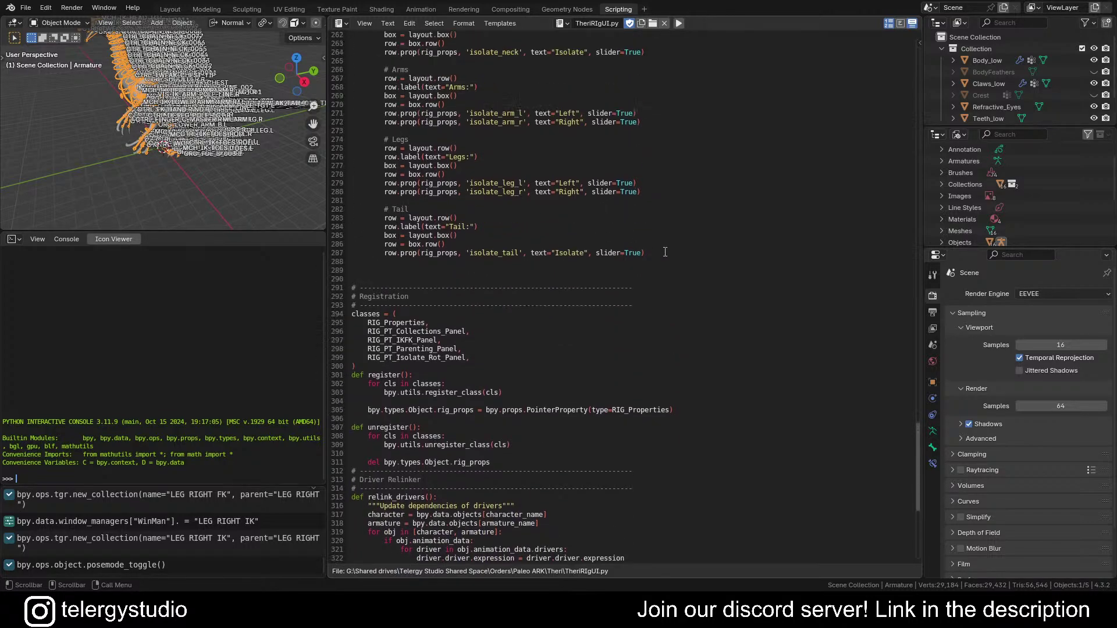
pyautogui.scroll(3, 666, 249)
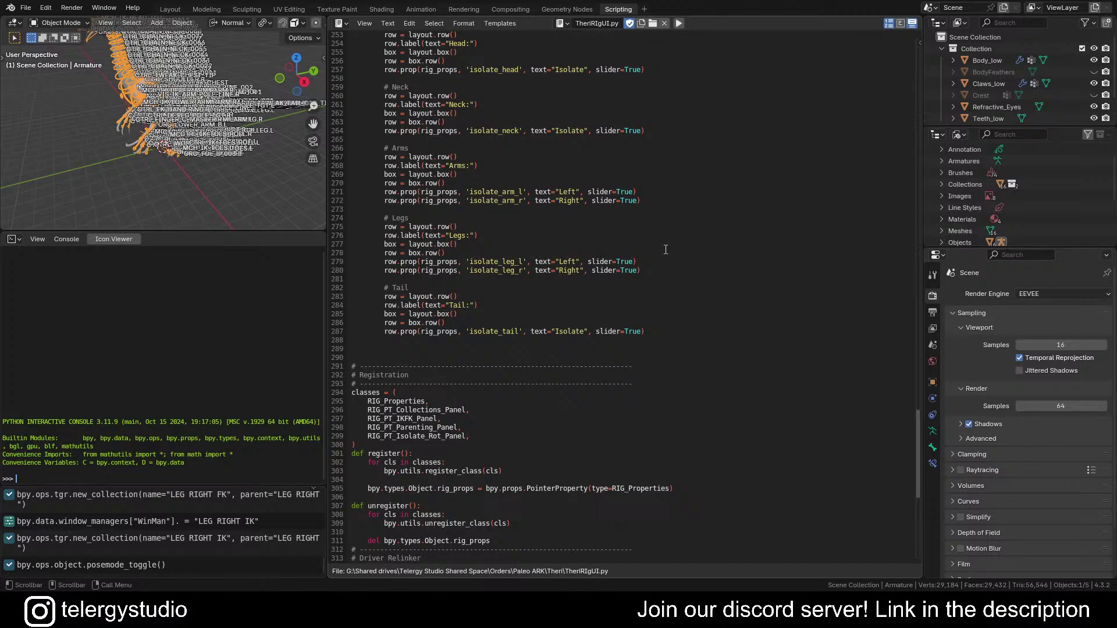
pyautogui.scroll(3, 666, 250)
pyautogui.scroll(-9, 634, 291)
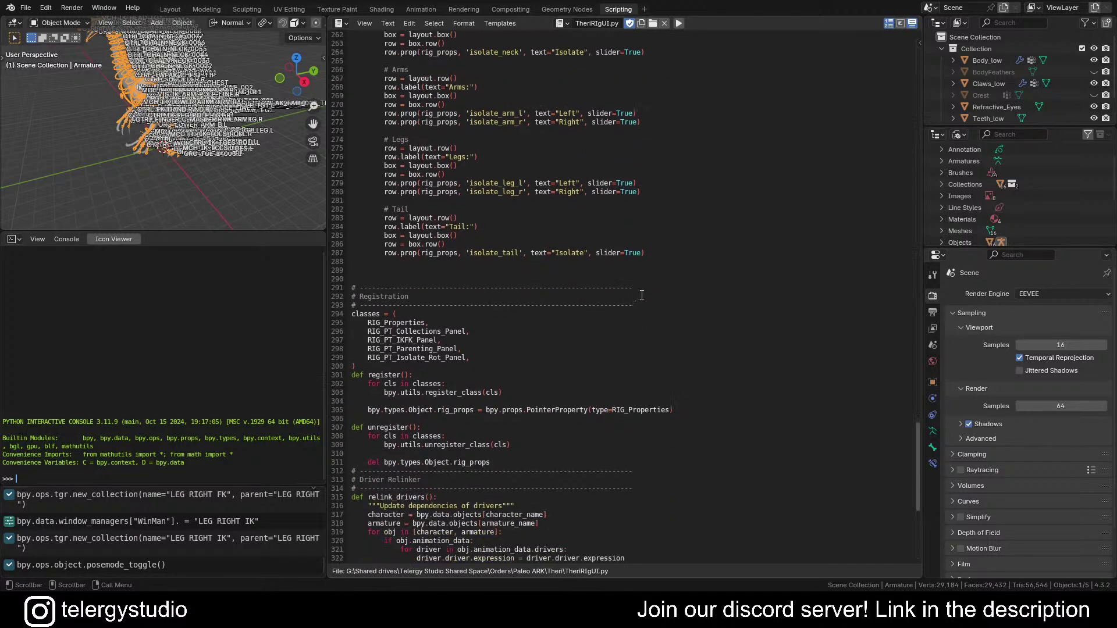
pyautogui.scroll(3, 632, 286)
pyautogui.scroll(5, 640, 276)
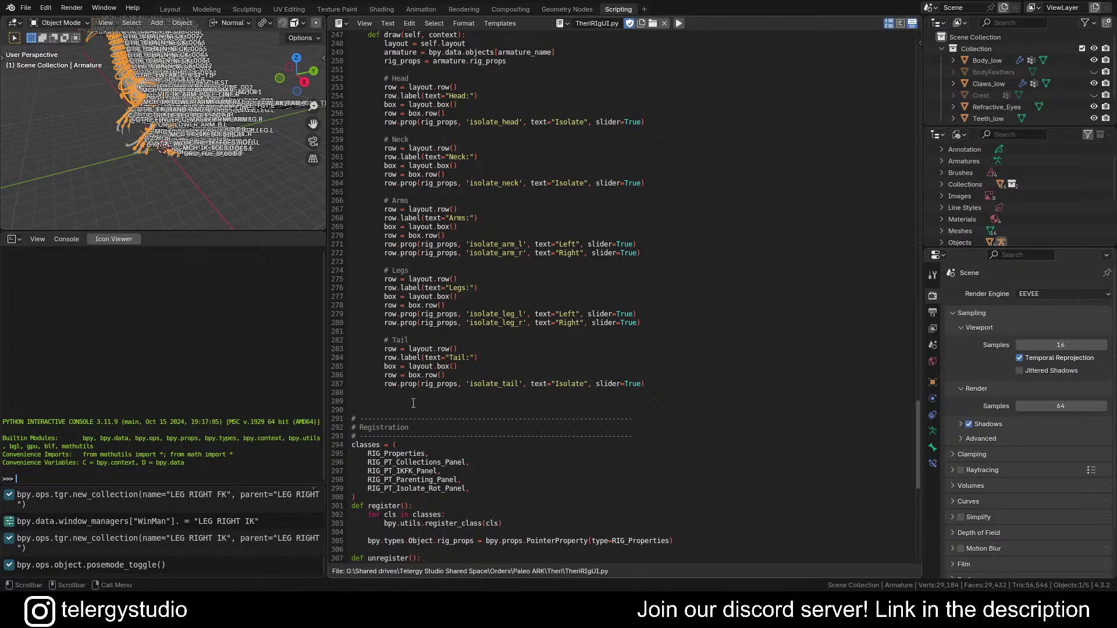
pyautogui.scroll(6, 634, 379)
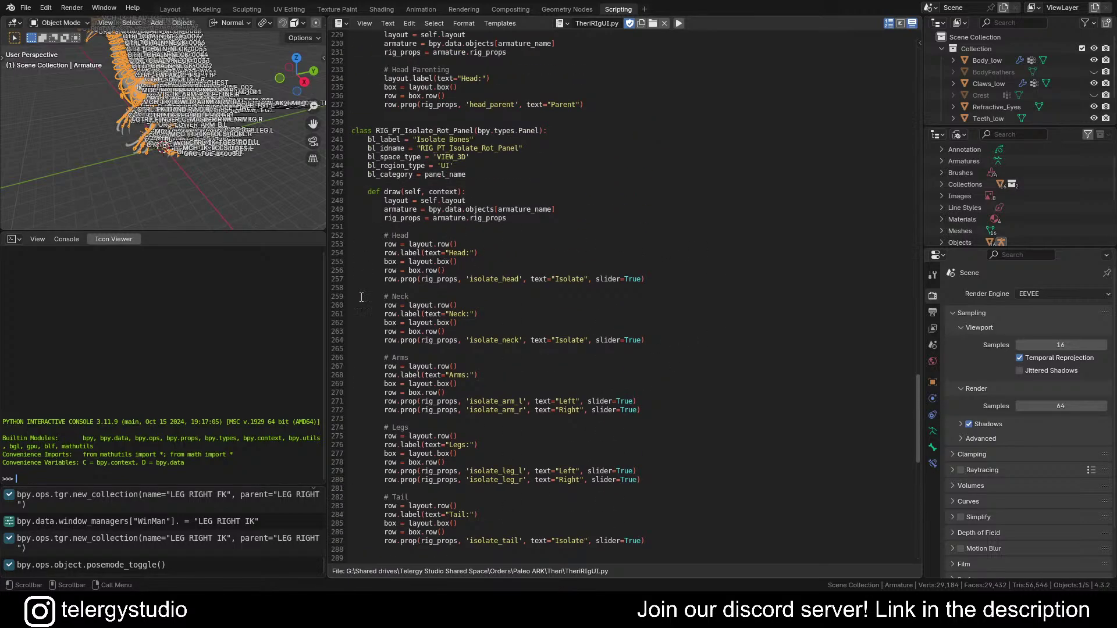
pyautogui.scroll(-20, 645, 315)
pyautogui.scroll(20, 663, 315)
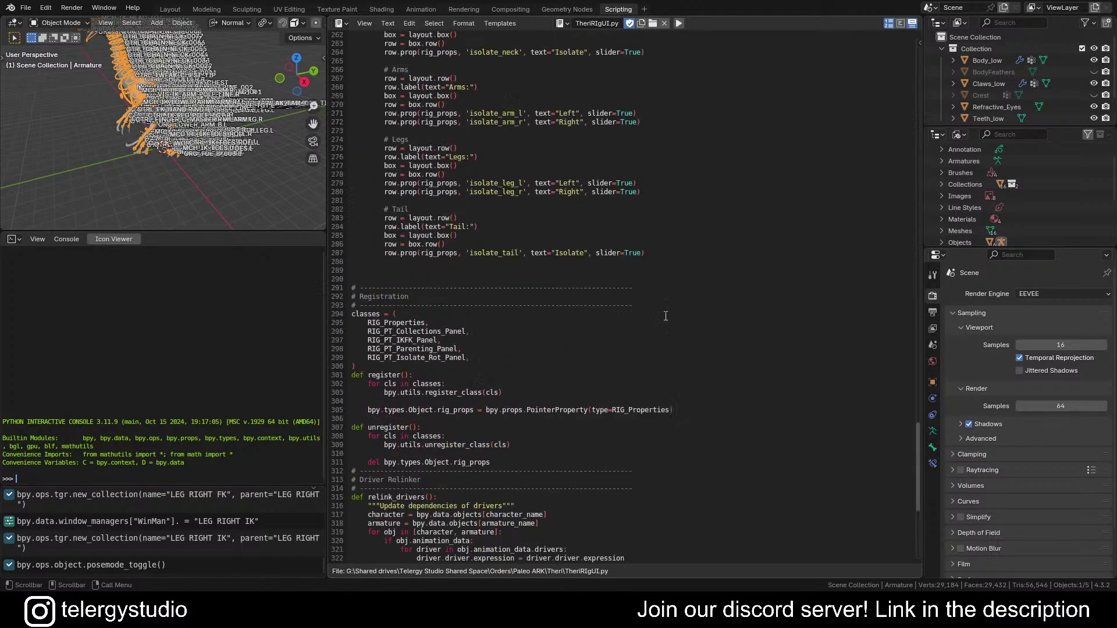
# Step: Review the rig UI script back up to its global variables, checking the armature, character and panel names
pyautogui.scroll(20, 665, 315)
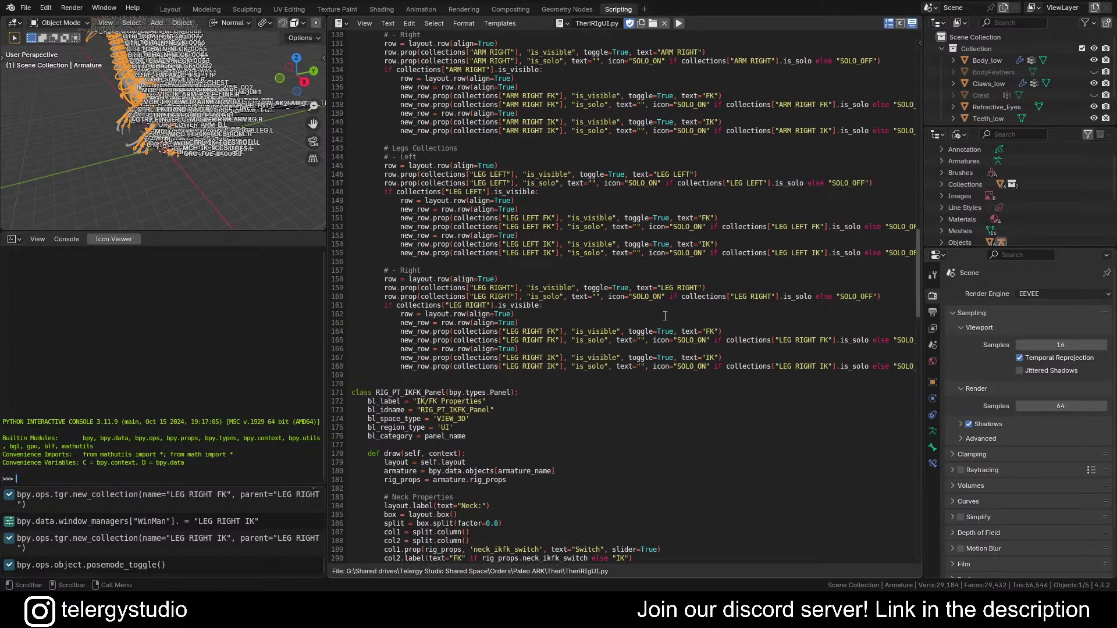
pyautogui.scroll(4, 665, 315)
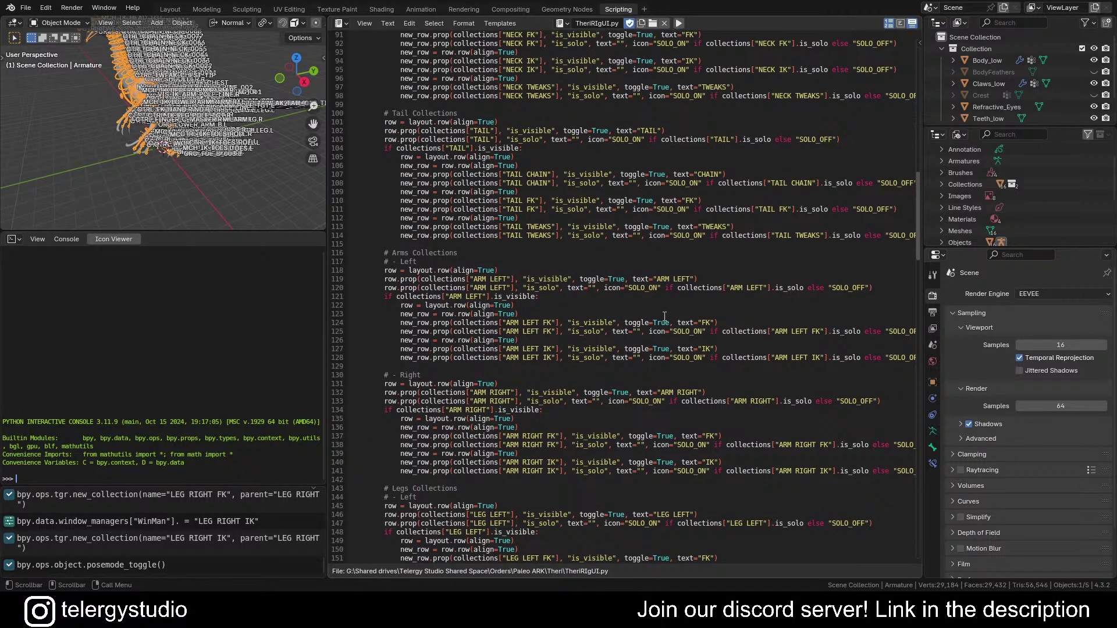
pyautogui.scroll(20, 665, 316)
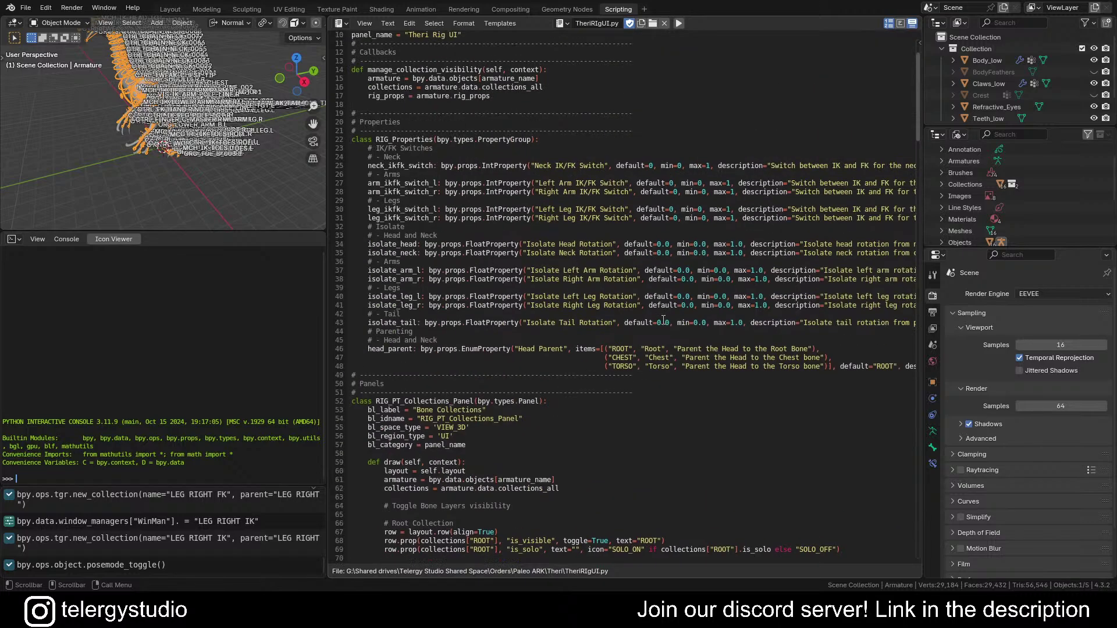
pyautogui.scroll(3, 664, 319)
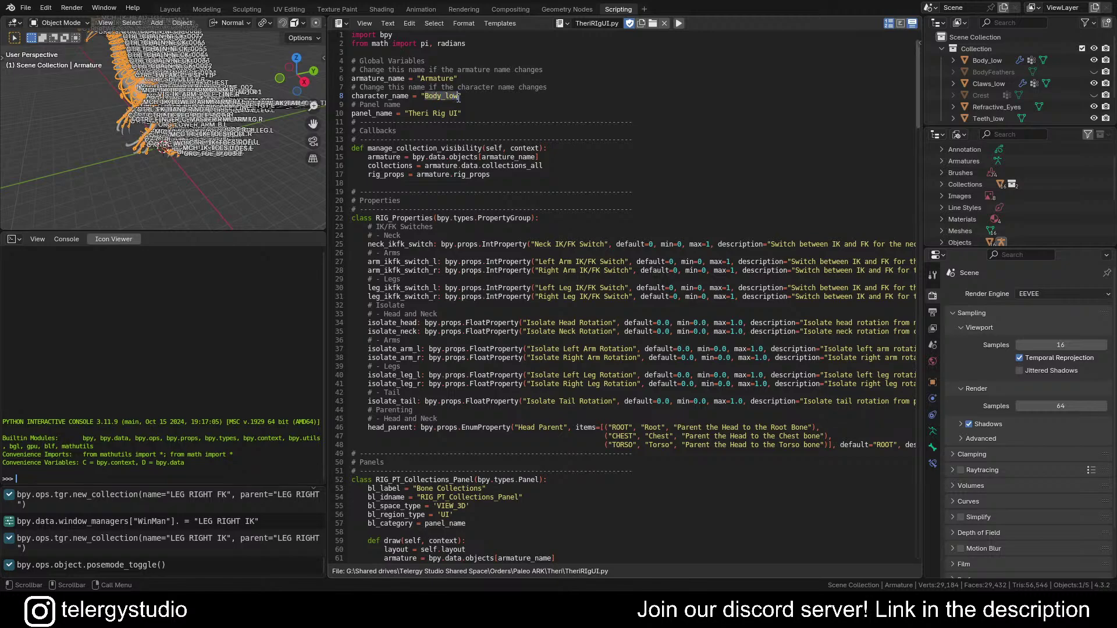
pyautogui.click(458, 96)
pyautogui.moveTo(408, 114); pyautogui.dragTo(453, 115)
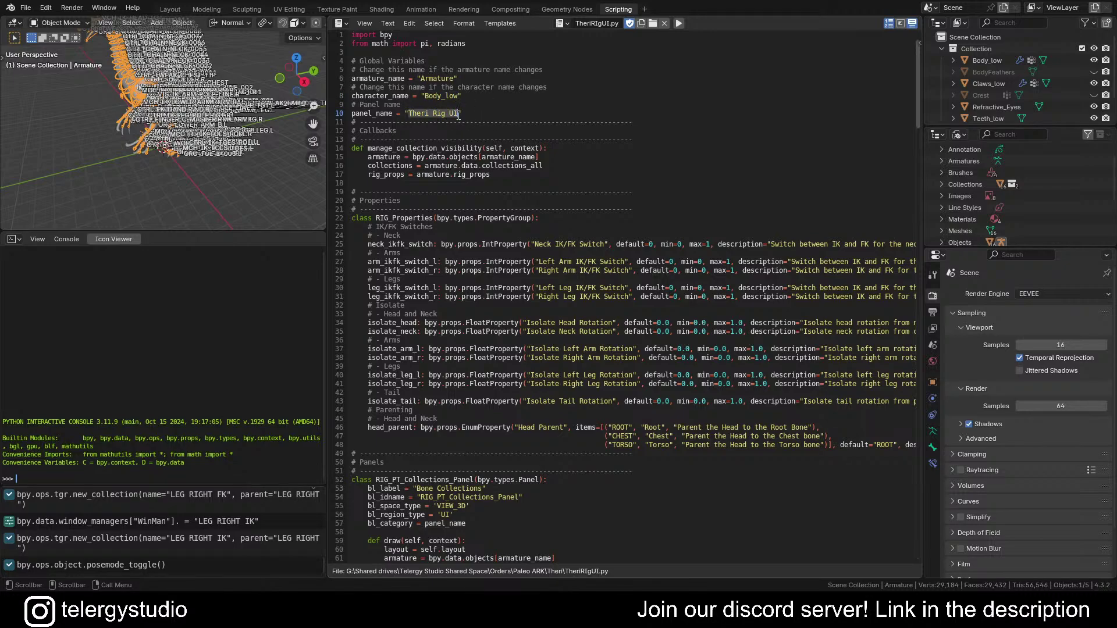
pyautogui.click(459, 114)
# Step: Return to the Layout workspace and put the armature in Pose Mode with the legs in view
pyautogui.click(170, 9)
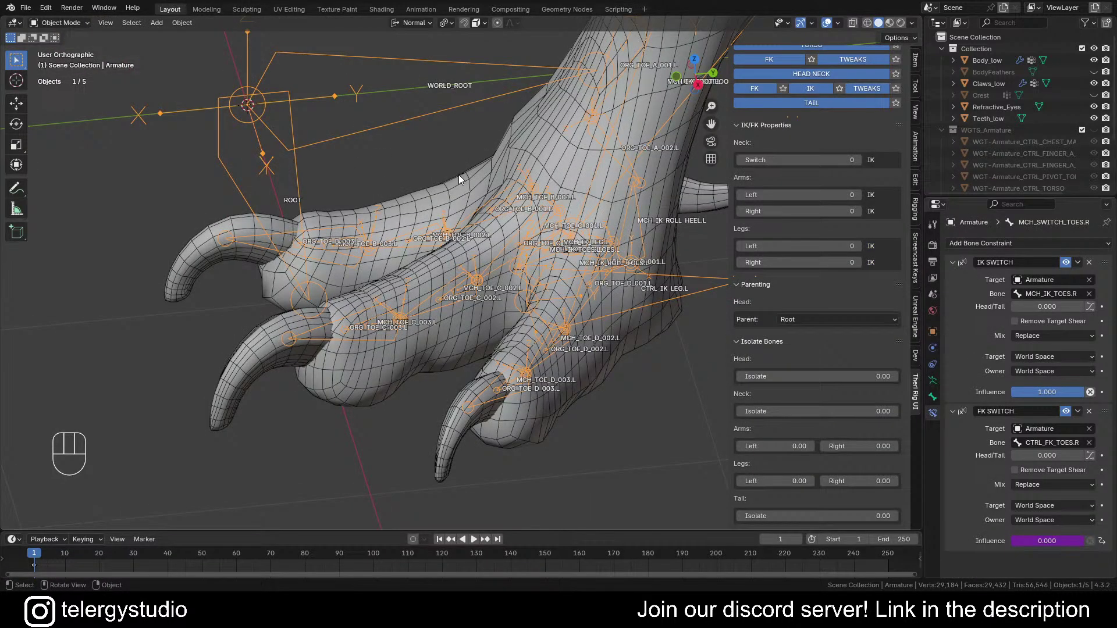
pyautogui.press('Tab')
pyautogui.scroll(-3, 460, 179)
pyautogui.keyDown('shift'); pyautogui.moveTo(460, 248); pyautogui.dragTo(235, 373, button='middle'); pyautogui.keyUp('shift')
pyautogui.scroll(-1, 235, 373)
pyautogui.moveTo(309, 262); pyautogui.dragTo(355, 265, button='middle')
pyautogui.keyDown('shift'); pyautogui.moveTo(395, 285); pyautogui.dragTo(555, 314, button='middle'); pyautogui.keyUp('shift')
pyautogui.moveTo(496, 279); pyautogui.dragTo(487, 327, button='middle')
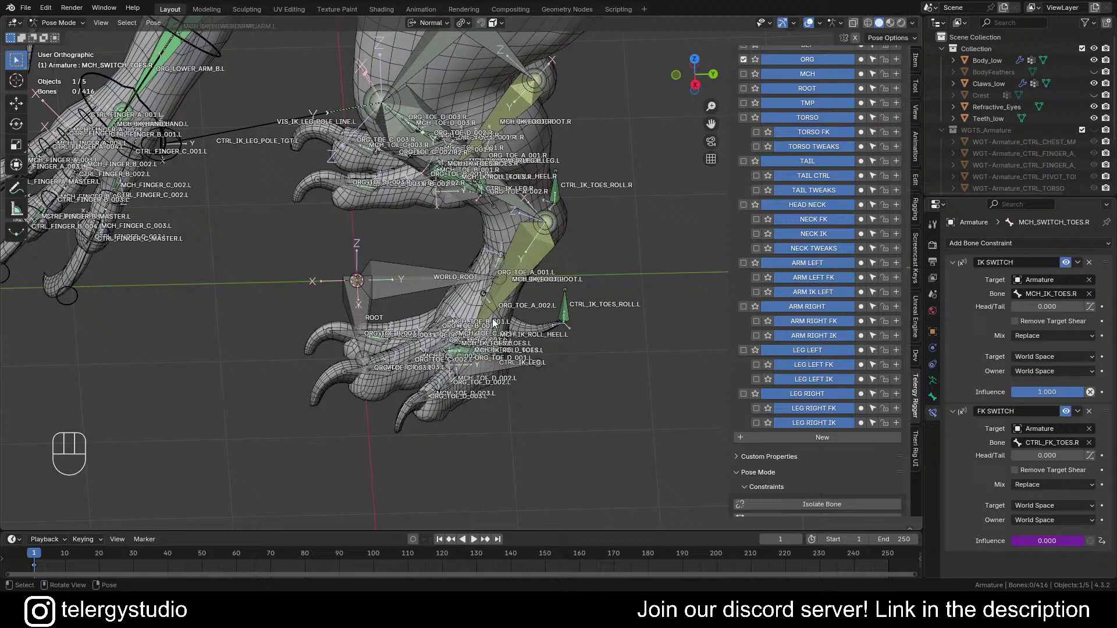
pyautogui.scroll(-2, 436, 239)
pyautogui.keyDown('shift'); pyautogui.moveTo(458, 244); pyautogui.dragTo(468, 366, button='middle'); pyautogui.keyUp('shift')
pyautogui.moveTo(509, 317); pyautogui.dragTo(579, 286, button='middle')
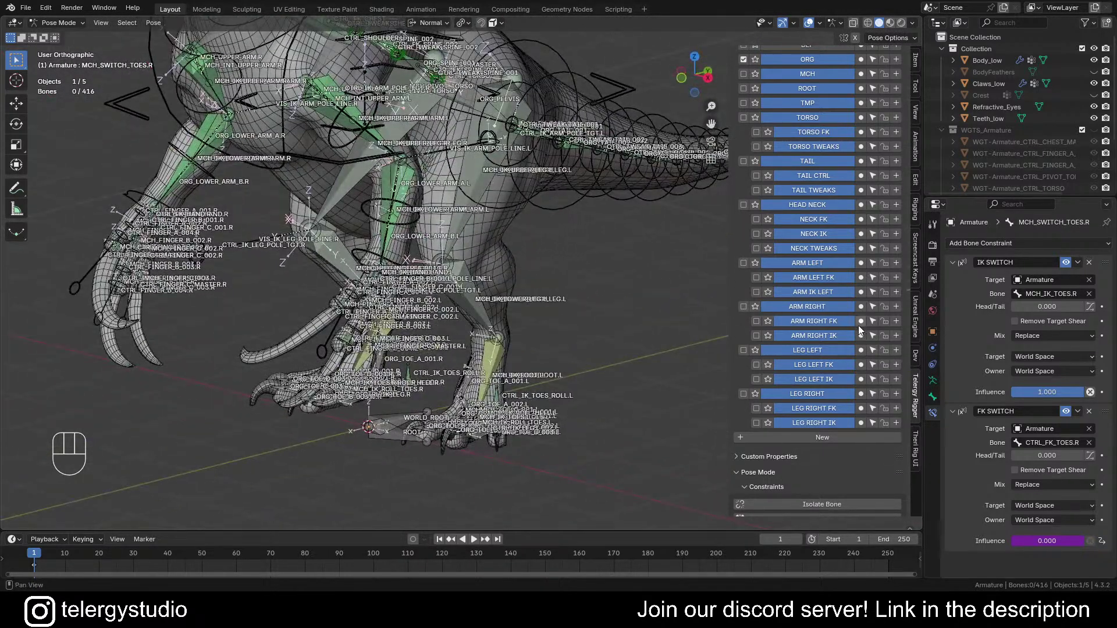
pyautogui.keyDown('shift'); pyautogui.moveTo(561, 322); pyautogui.dragTo(514, 337, button='middle'); pyautogui.keyUp('shift')
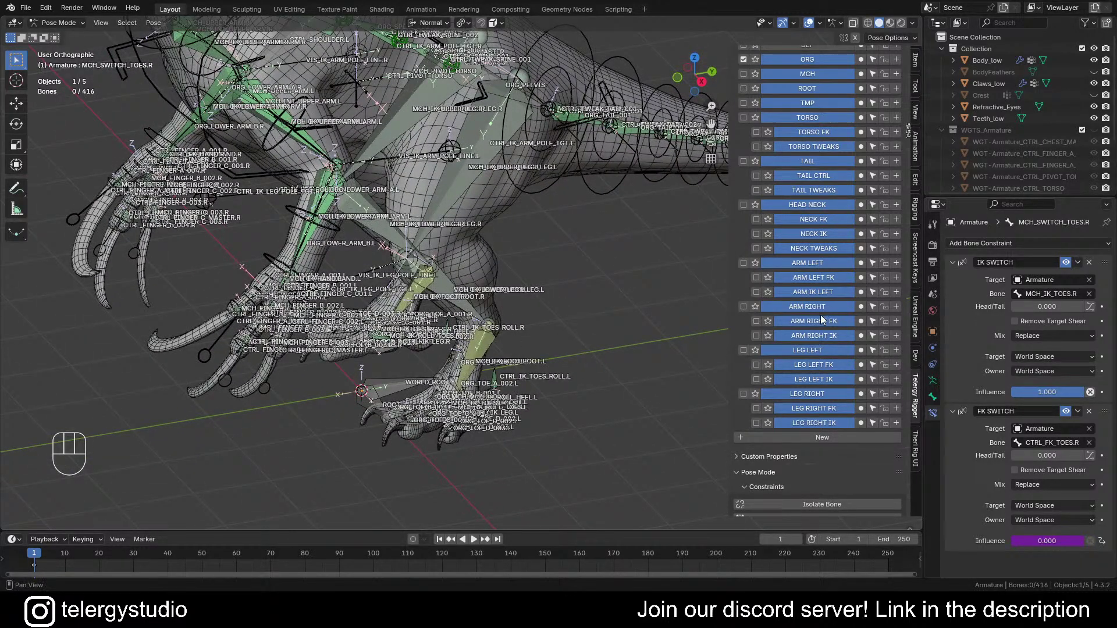
pyautogui.keyDown('shift'); pyautogui.moveTo(555, 288); pyautogui.dragTo(545, 278, button='middle'); pyautogui.keyUp('shift')
pyautogui.keyDown('shift'); pyautogui.moveTo(492, 212); pyautogui.dragTo(540, 253, button='middle'); pyautogui.keyUp('shift')
pyautogui.scroll(3, 825, 246)
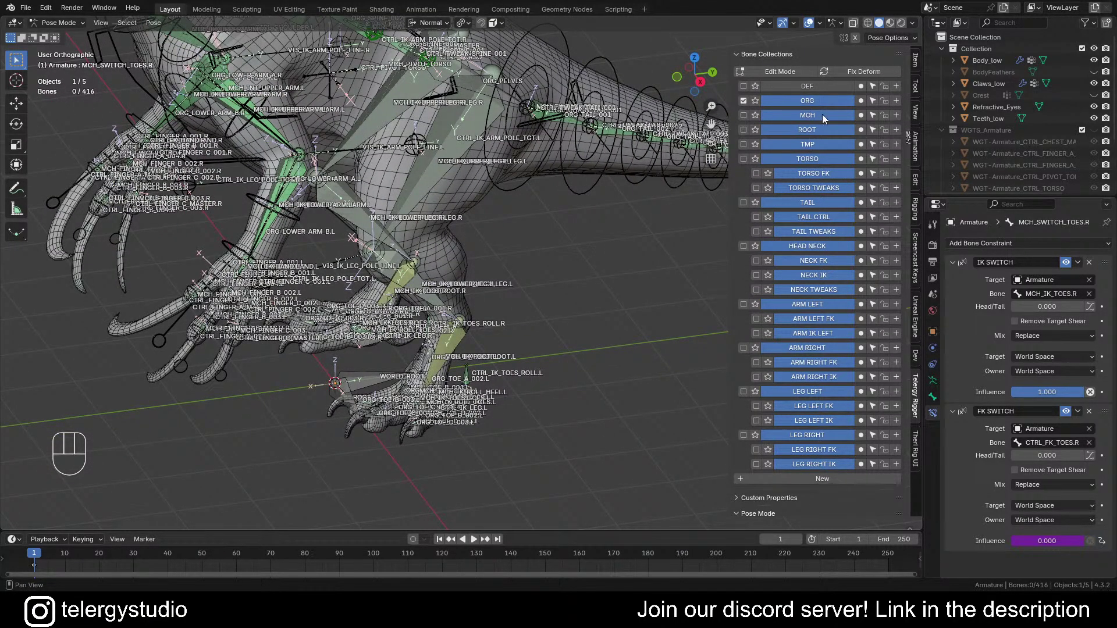
# Step: Hide the MCH and ROOT bone collections, and toggle TMP to check which bones it holds, leaving it hidden
pyautogui.click(807, 117)
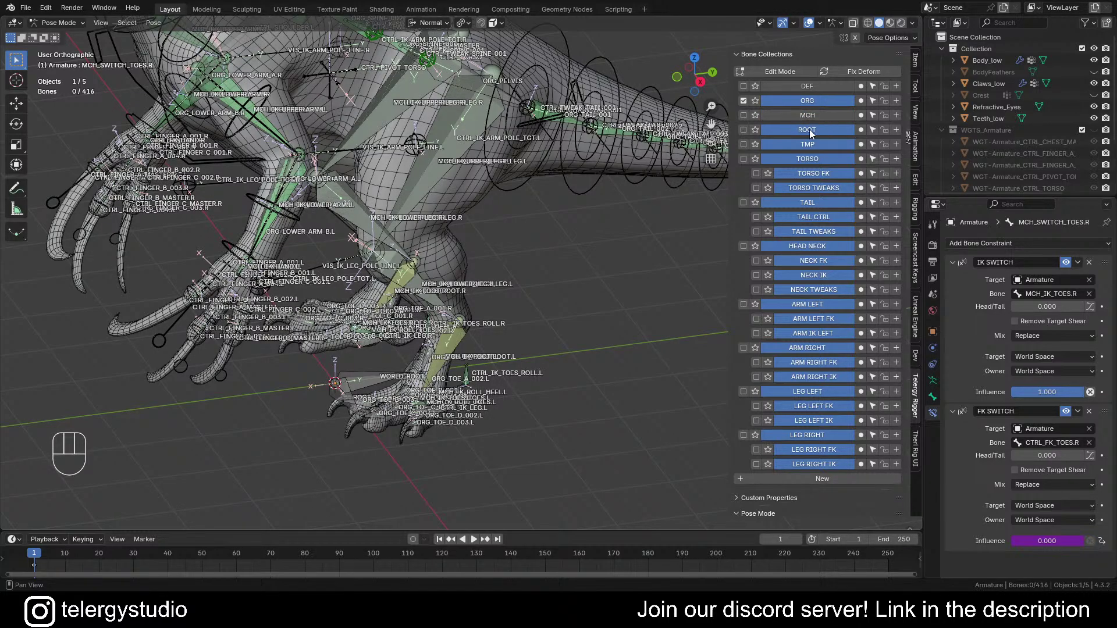
pyautogui.click(805, 131)
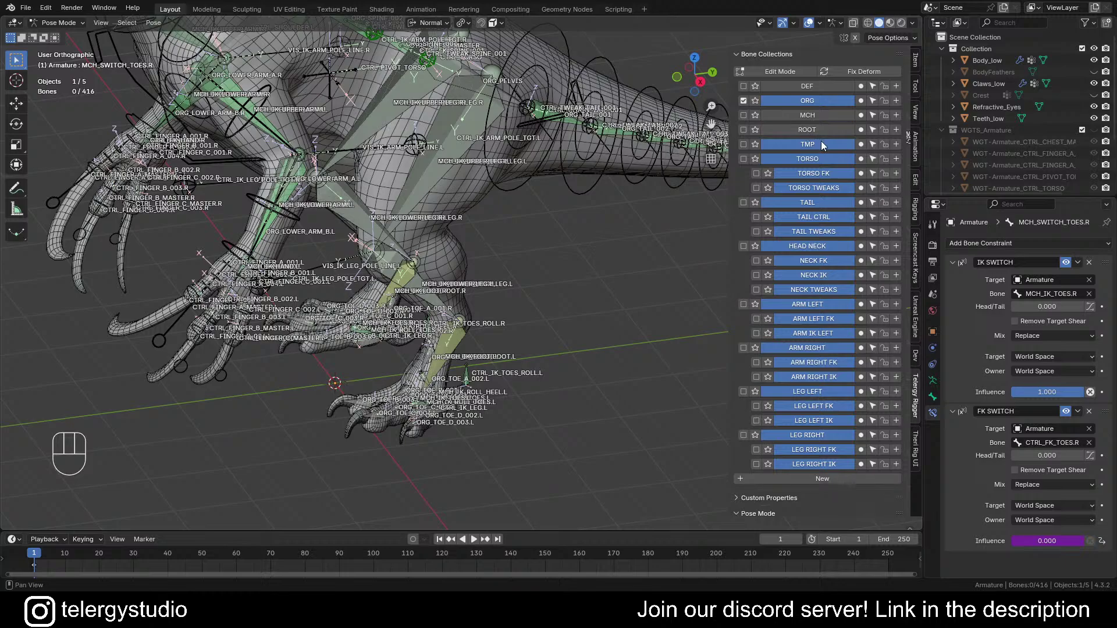
pyautogui.click(816, 145)
pyautogui.click(816, 144)
pyautogui.click(817, 144)
pyautogui.click(816, 145)
pyautogui.click(817, 144)
pyautogui.click(817, 144)
pyautogui.click(817, 144)
pyautogui.click(817, 144)
pyautogui.click(817, 145)
pyautogui.click(817, 144)
pyautogui.click(817, 145)
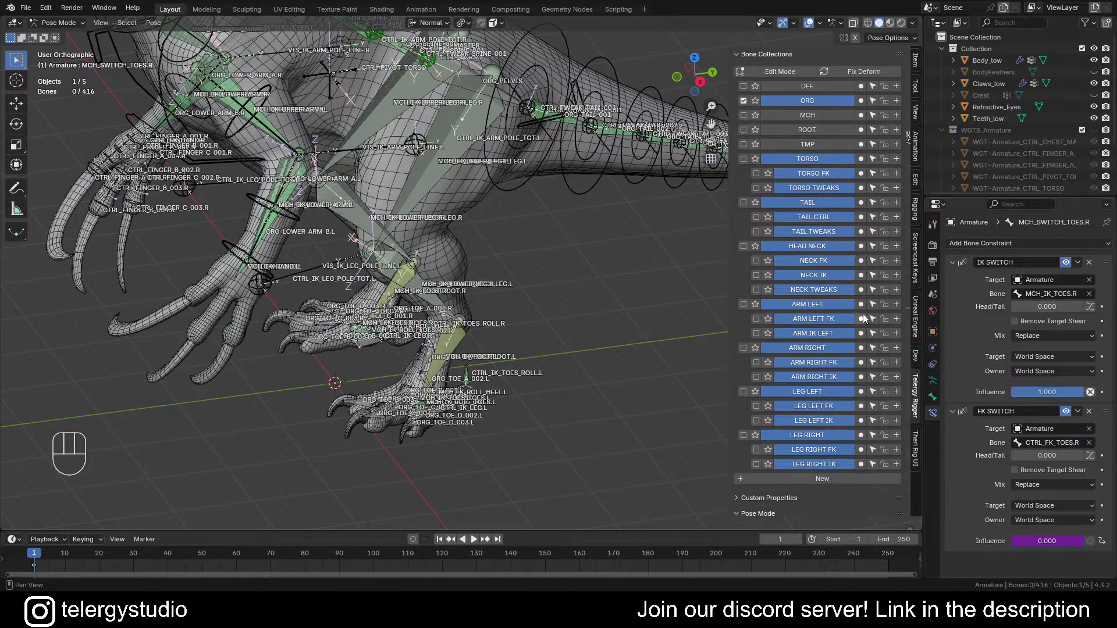
# Step: Hide the TORSO, TAIL, HEAD NECK, ARM LEFT and ARM RIGHT bone collections
pyautogui.click(822, 157)
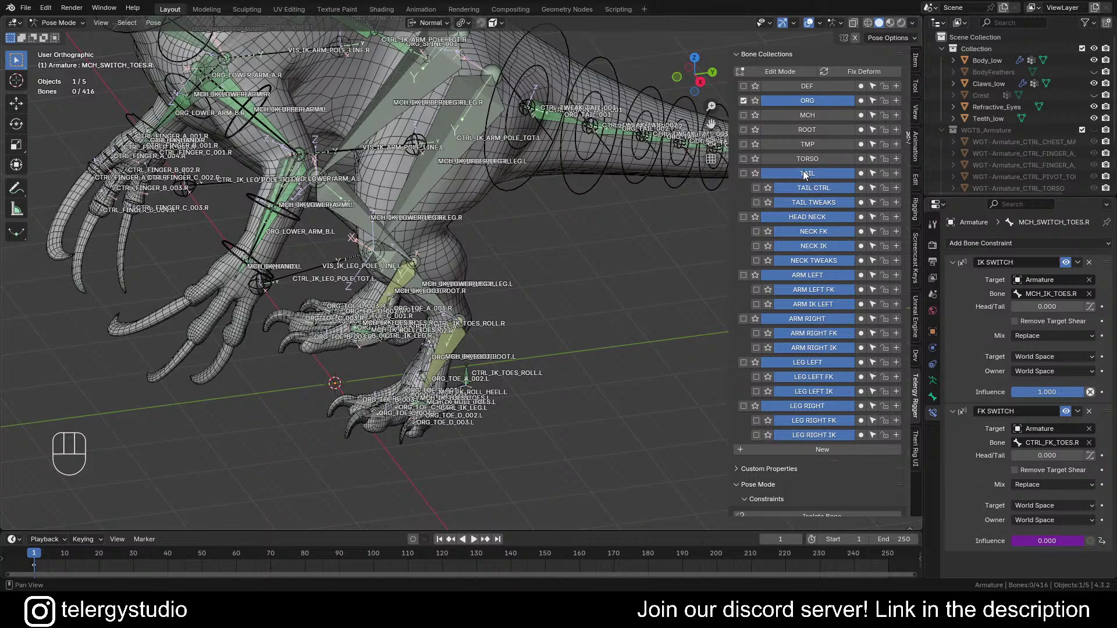
pyautogui.click(805, 173)
pyautogui.click(810, 186)
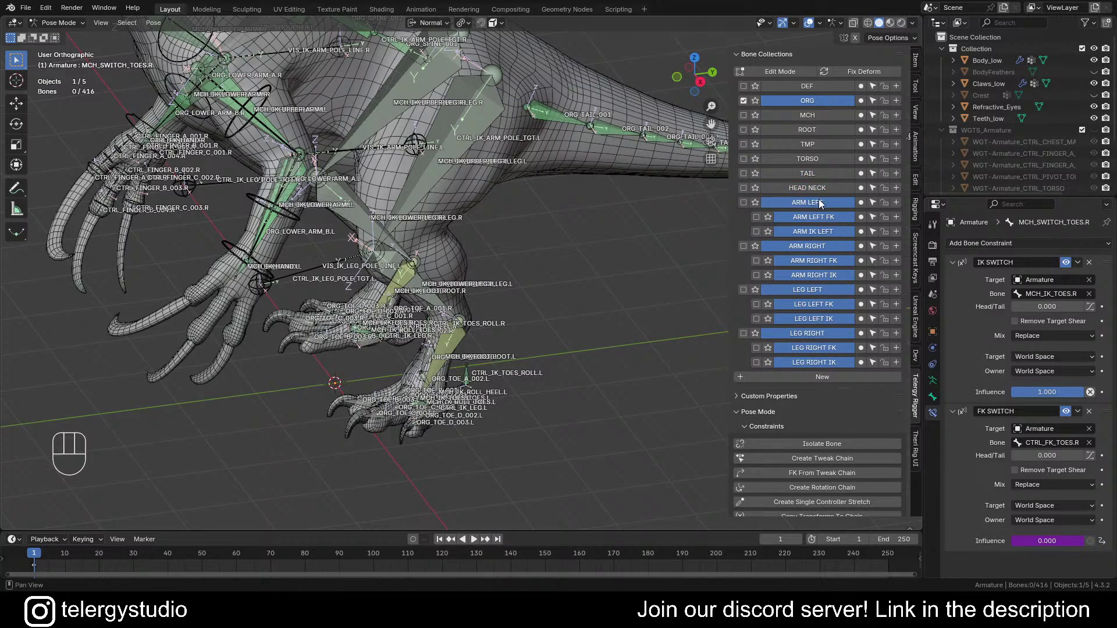
pyautogui.click(818, 201)
pyautogui.click(807, 218)
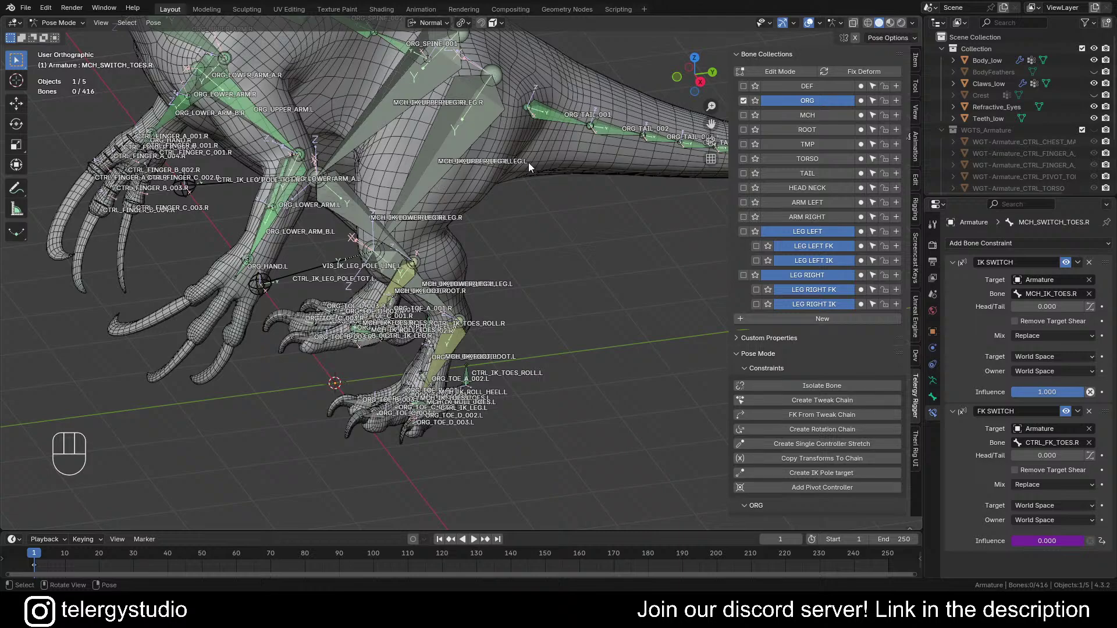
# Step: Select the visible bones by the name IK and hide all unselected bones
pyautogui.click(815, 101)
pyautogui.click(815, 100)
pyautogui.keyDown('shift'); pyautogui.moveTo(469, 224); pyautogui.dragTo(455, 261, button='middle'); pyautogui.keyUp('shift')
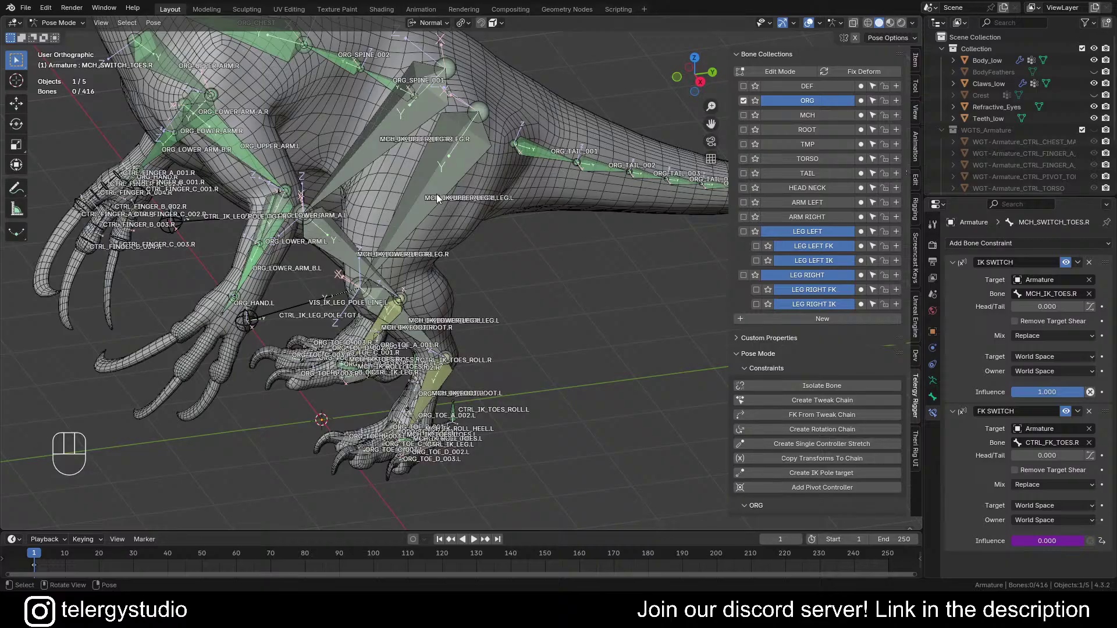
pyautogui.moveTo(435, 196); pyautogui.dragTo(377, 223, button='middle')
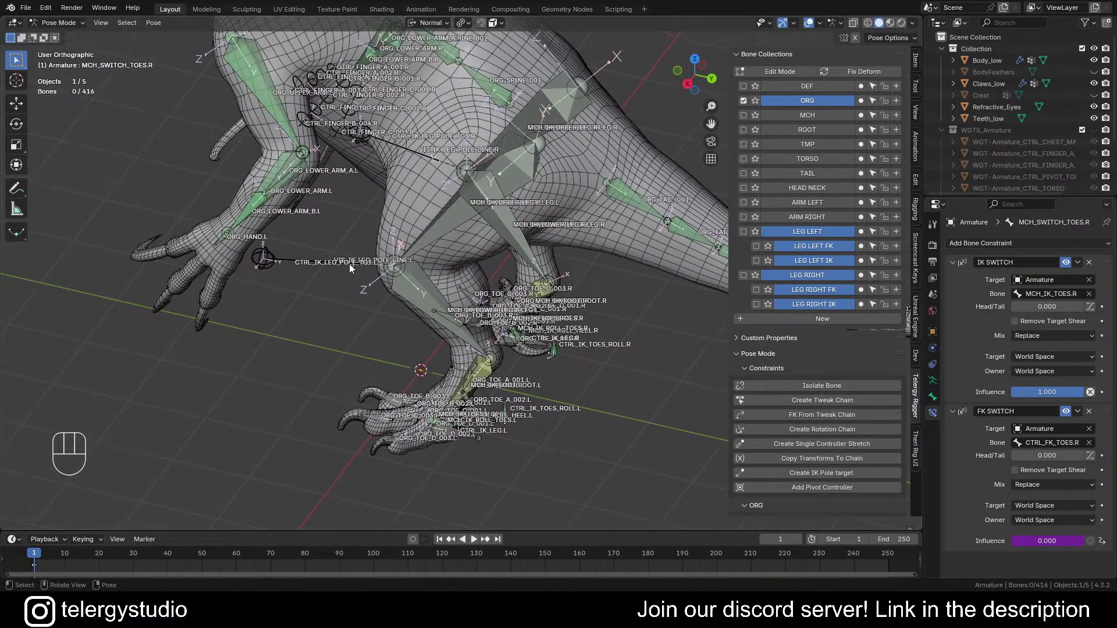
pyautogui.hotkey('ctrl', 'f')
pyautogui.click(418, 270)
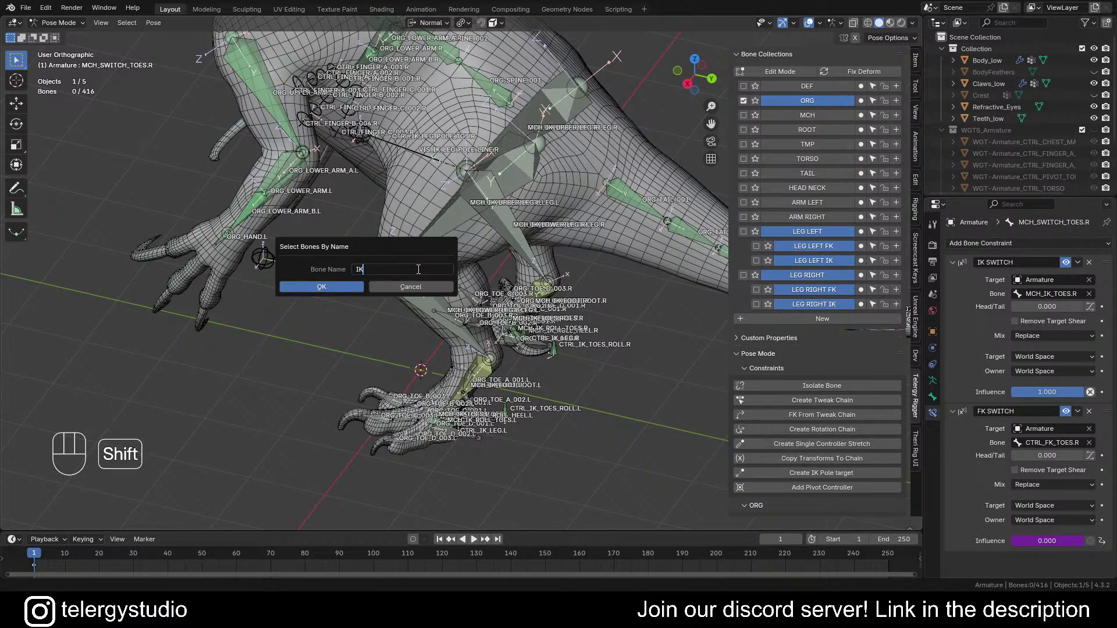
pyautogui.press('Return')
pyautogui.hotkey('shift', 'h')
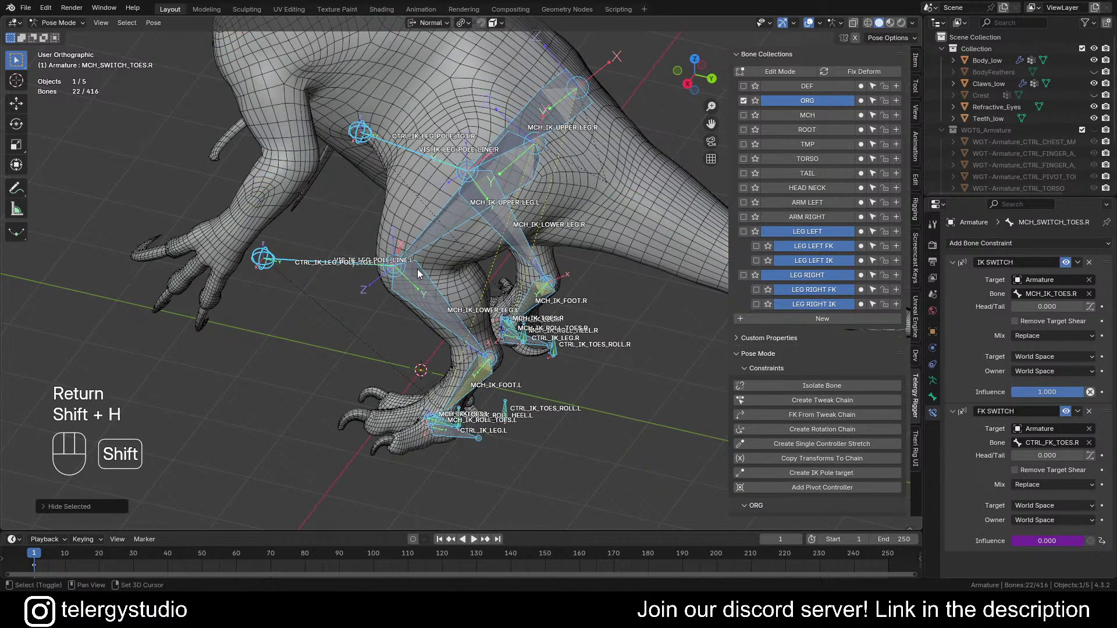
# Step: Assign the left and right MCH_IK_ROLL_TOES, MCH_IK_LEG and MCH_IK_ROLL_HEEL bones to the hidden MCH bone collection
pyautogui.moveTo(490, 403); pyautogui.dragTo(529, 352, button='middle')
pyautogui.scroll(5, 485, 350)
pyautogui.scroll(6, 491, 358)
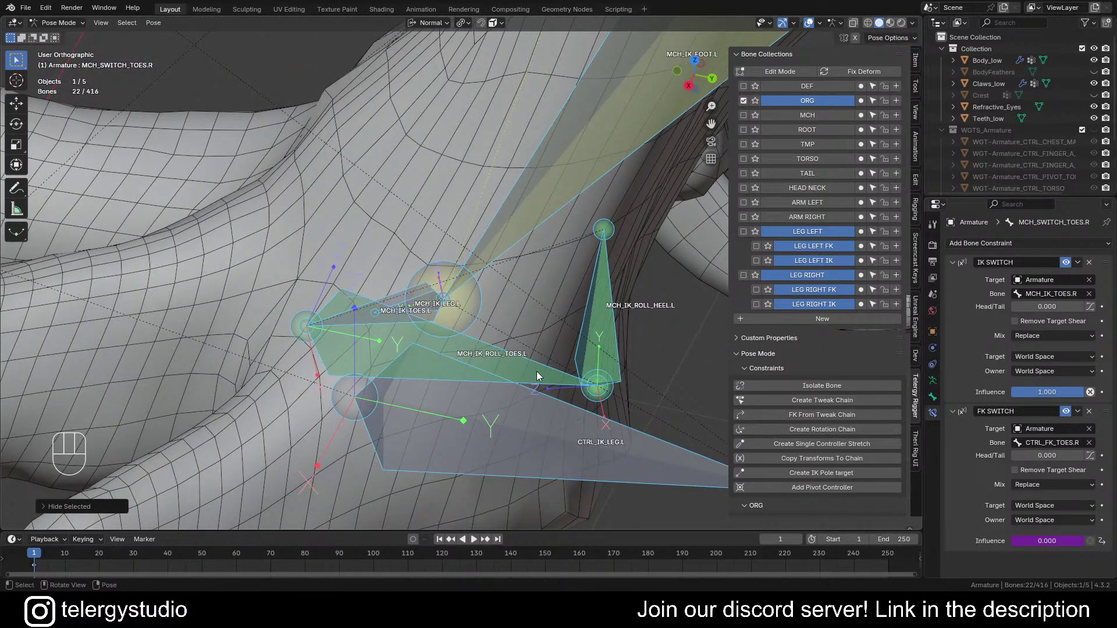
pyautogui.click(522, 365)
pyautogui.scroll(2, 409, 314)
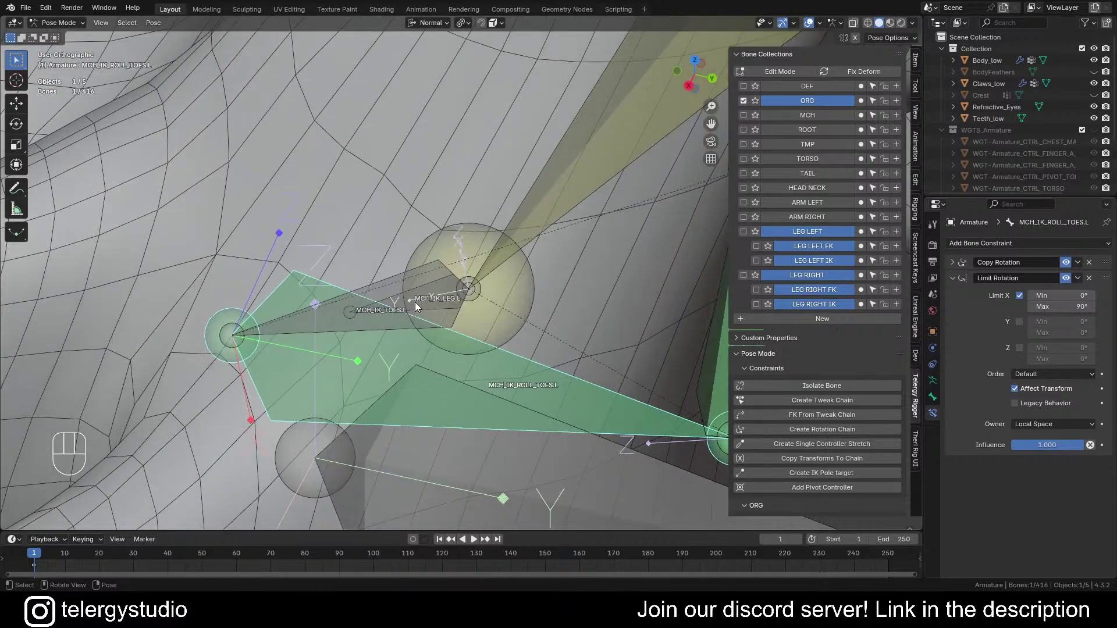
pyautogui.keyDown('alt'); pyautogui.keyDown('shift'); pyautogui.click(405, 304); pyautogui.keyUp('shift'); pyautogui.keyUp('alt')
pyautogui.click(400, 316)
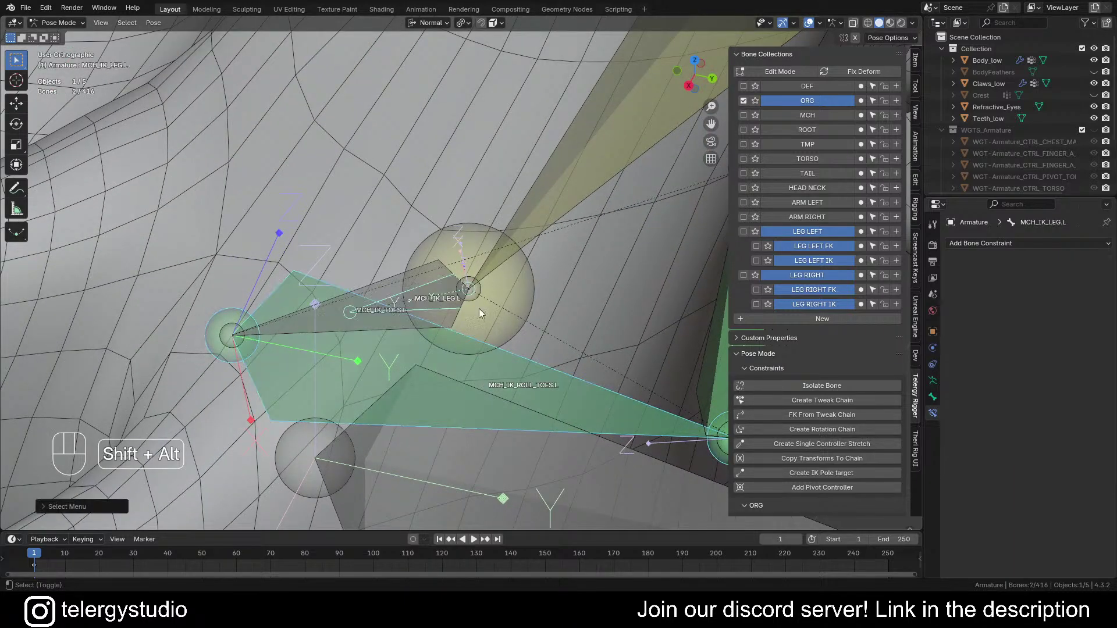
pyautogui.scroll(-6, 505, 305)
pyautogui.keyDown('shift'); pyautogui.moveTo(559, 318); pyautogui.dragTo(506, 318, button='middle'); pyautogui.keyUp('shift')
pyautogui.keyDown('shift'); pyautogui.click(530, 315); pyautogui.keyUp('shift')
pyautogui.scroll(-1, 536, 280)
pyautogui.scroll(-5, 538, 276)
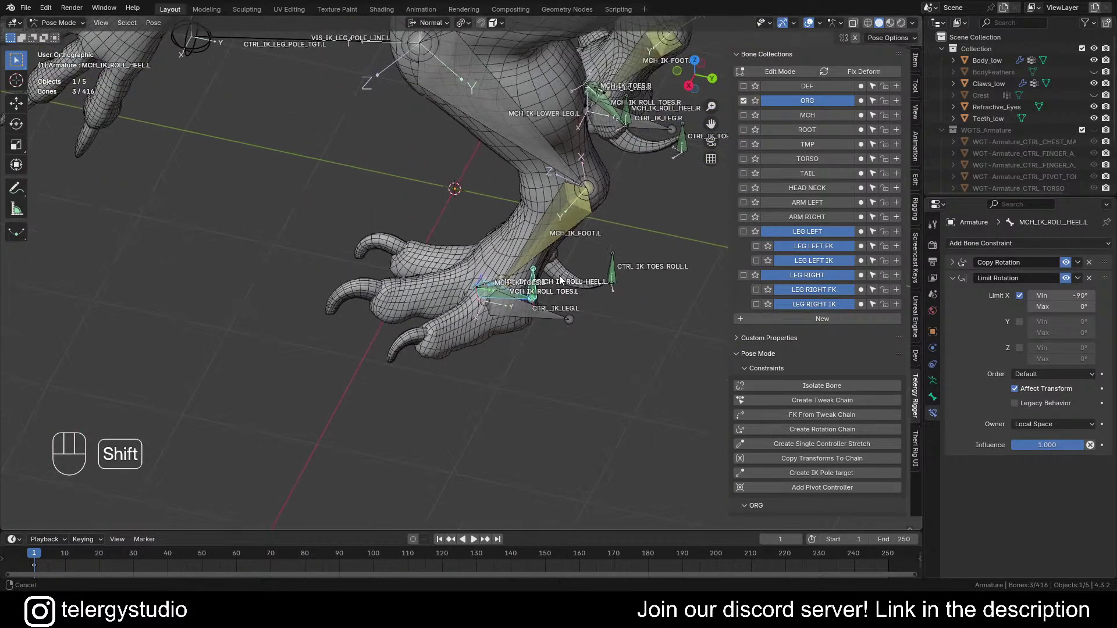
pyautogui.scroll(2, 559, 268)
pyautogui.keyDown('shift'); pyautogui.moveTo(629, 234); pyautogui.dragTo(430, 379, button='middle'); pyautogui.keyUp('shift')
pyautogui.scroll(4, 423, 250)
pyautogui.keyDown('shift'); pyautogui.click(377, 206); pyautogui.keyUp('shift')
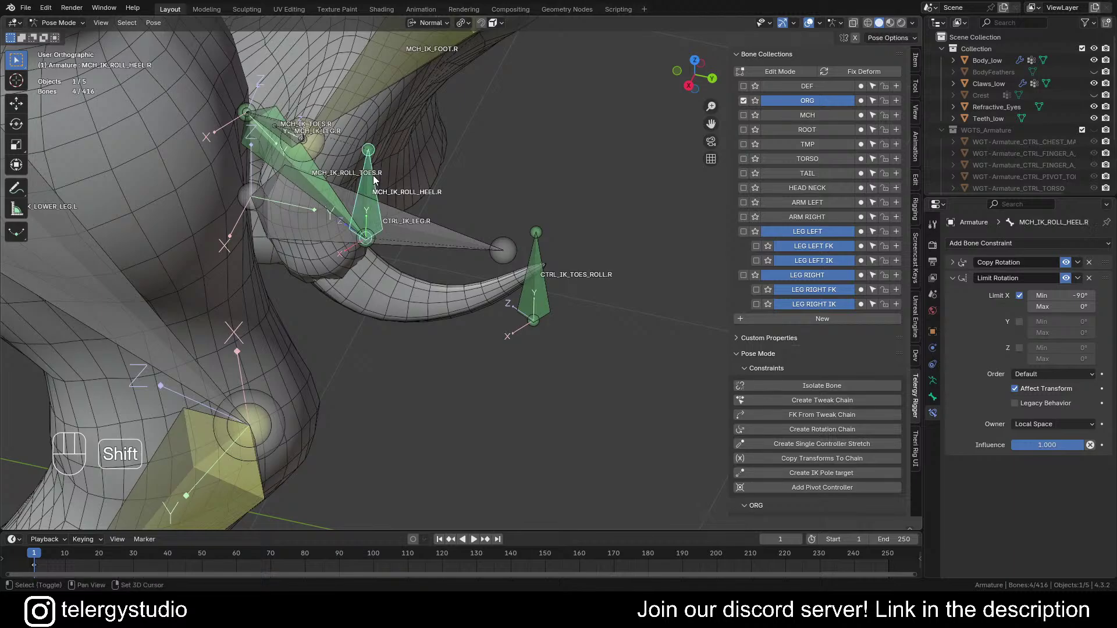
pyautogui.keyDown('shift'); pyautogui.click(272, 164); pyautogui.keyUp('shift')
pyautogui.scroll(5, 286, 134)
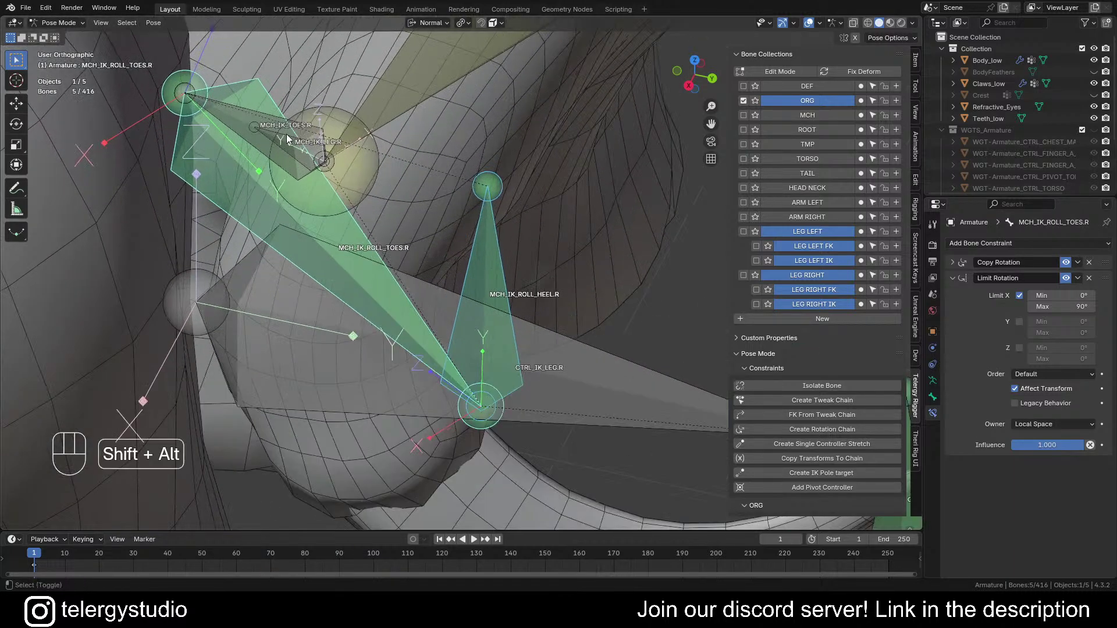
pyautogui.keyDown('alt'); pyautogui.keyDown('shift'); pyautogui.click(281, 134); pyautogui.keyUp('shift'); pyautogui.keyUp('alt')
pyautogui.click(258, 158)
pyautogui.scroll(-6, 259, 157)
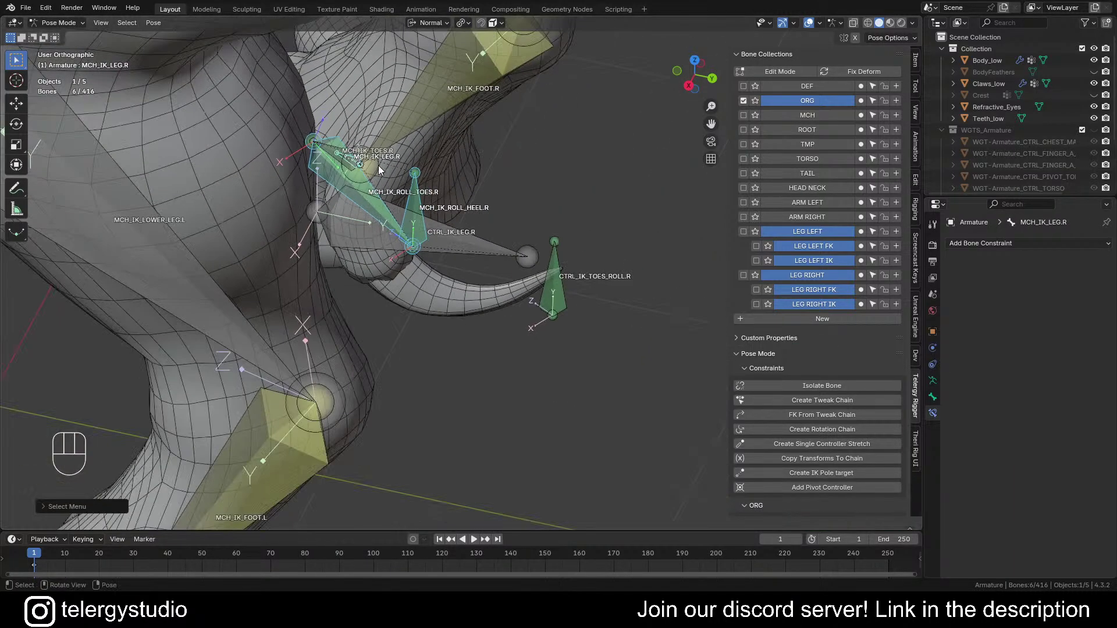
pyautogui.scroll(2, 370, 300)
pyautogui.keyDown('shift'); pyautogui.moveTo(370, 296); pyautogui.dragTo(363, 312, button='middle'); pyautogui.keyUp('shift')
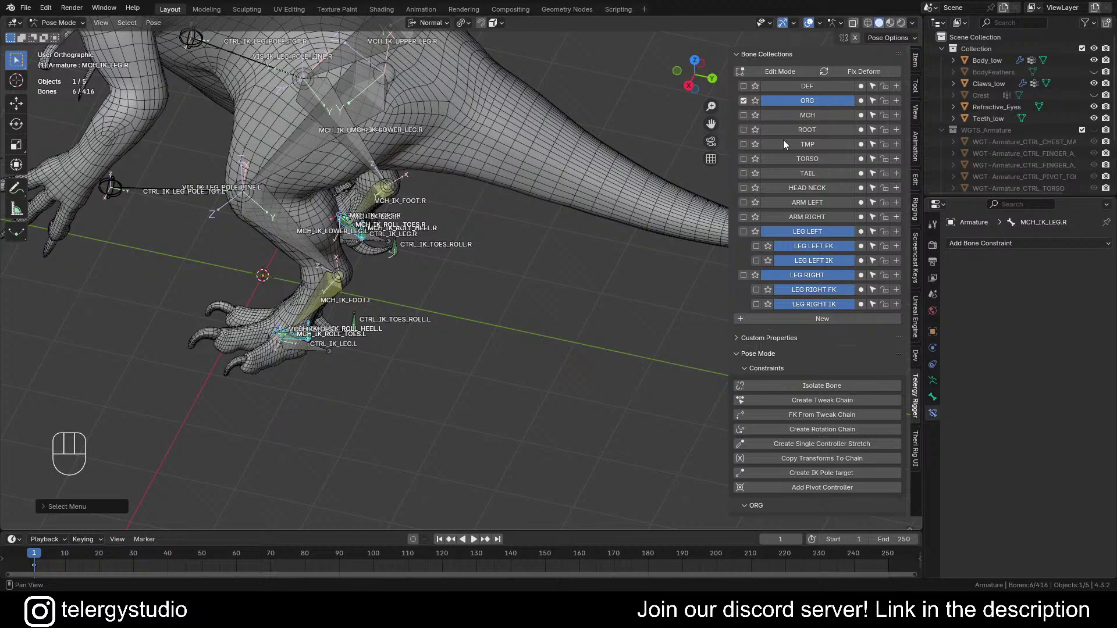
pyautogui.click(864, 117)
# Step: Select MCH_IK_TOES.L and examine the remaining IK bones of both legs
pyautogui.scroll(7, 297, 314)
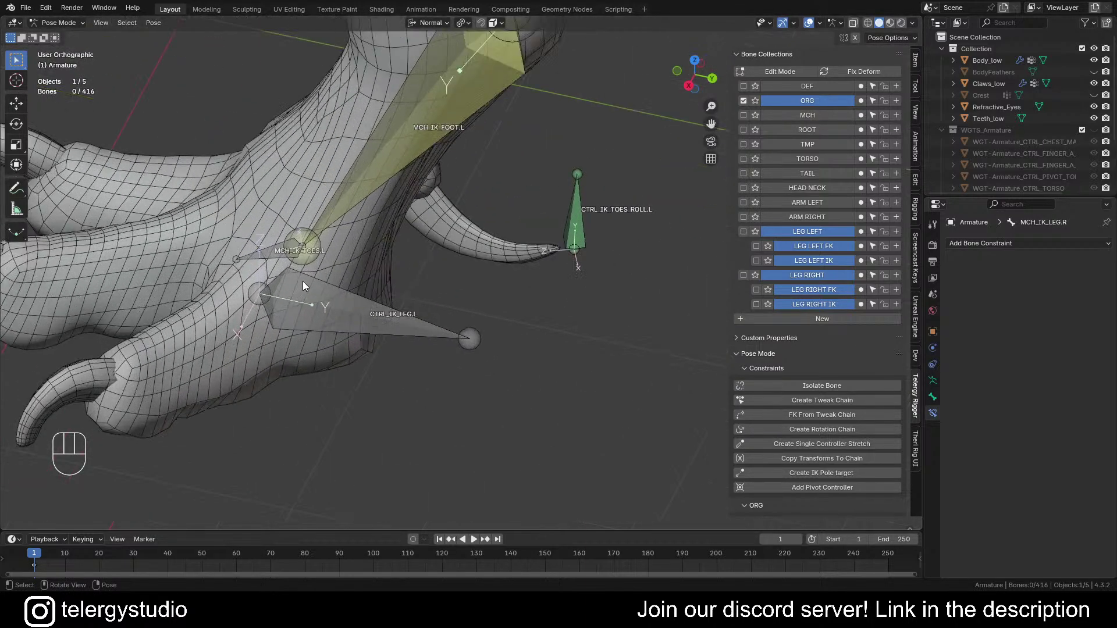
pyautogui.click(260, 248)
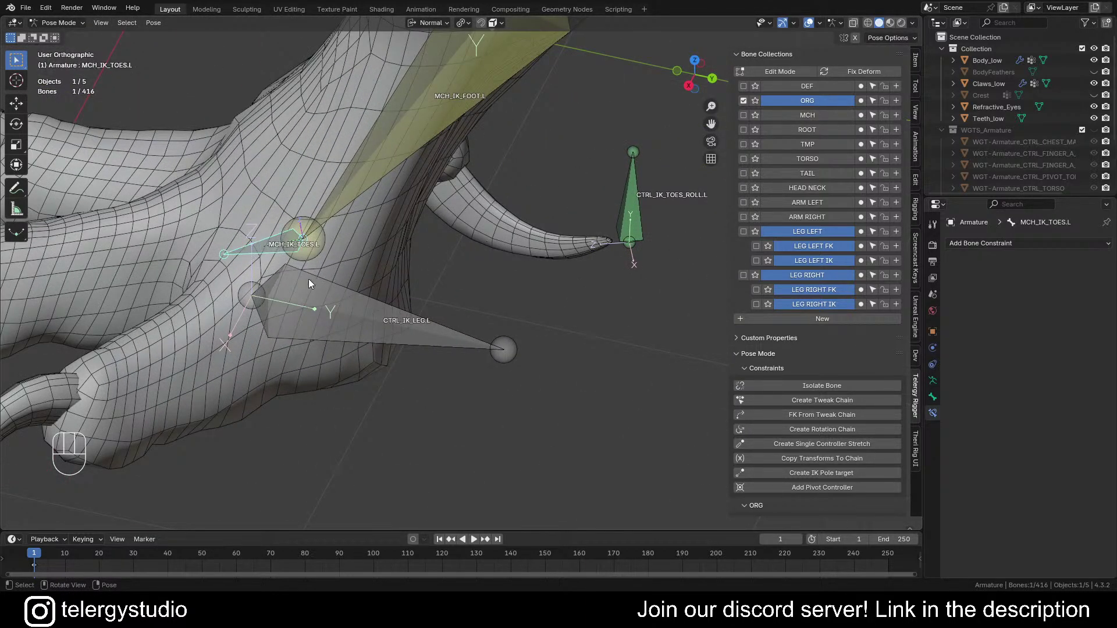
pyautogui.scroll(-5, 309, 279)
pyautogui.keyDown('shift'); pyautogui.moveTo(305, 296); pyautogui.dragTo(387, 297, button='middle'); pyautogui.keyUp('shift')
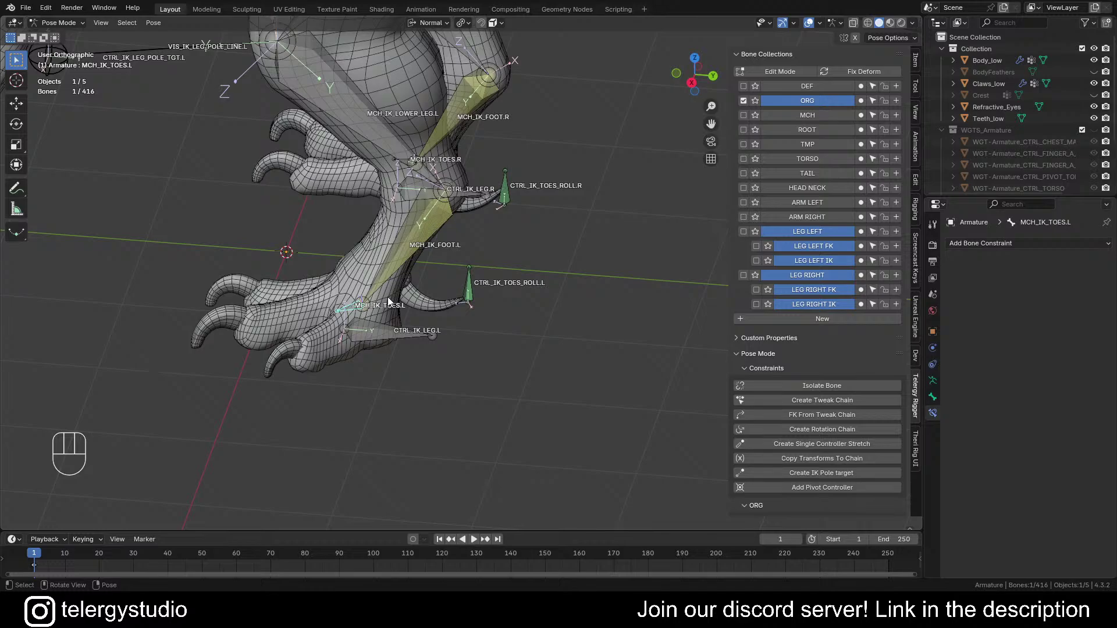
pyautogui.scroll(-3, 388, 297)
pyautogui.keyDown('shift'); pyautogui.moveTo(440, 334); pyautogui.dragTo(461, 372, button='middle'); pyautogui.keyUp('shift')
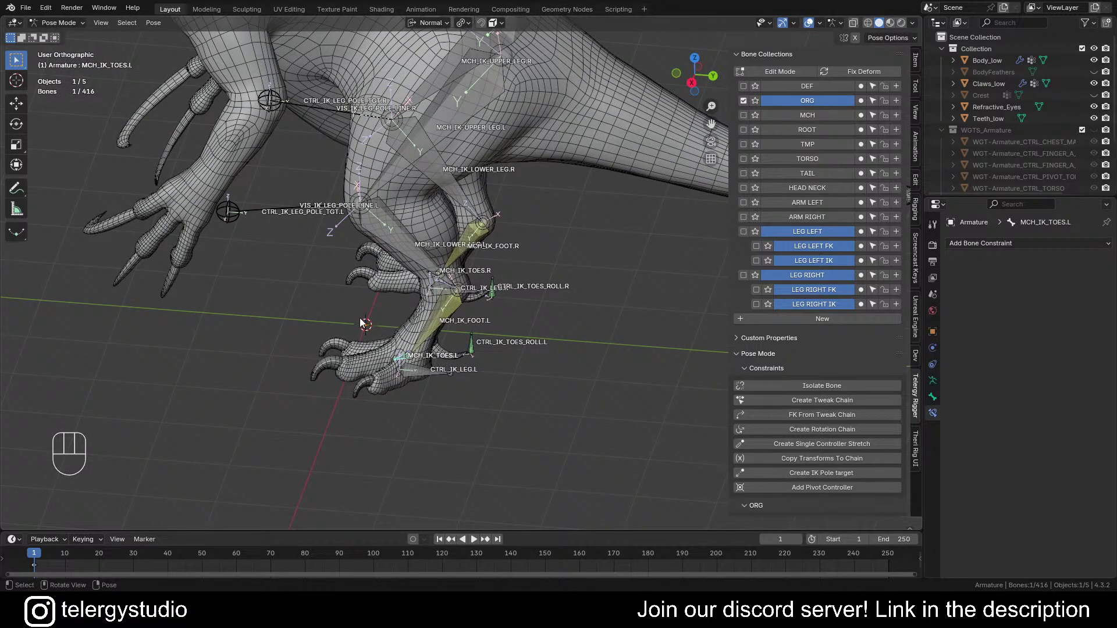
pyautogui.keyDown('shift'); pyautogui.moveTo(360, 322); pyautogui.dragTo(405, 342, button='middle'); pyautogui.keyUp('shift')
pyautogui.keyDown('shift'); pyautogui.moveTo(501, 374); pyautogui.dragTo(531, 380, button='middle'); pyautogui.keyUp('shift')
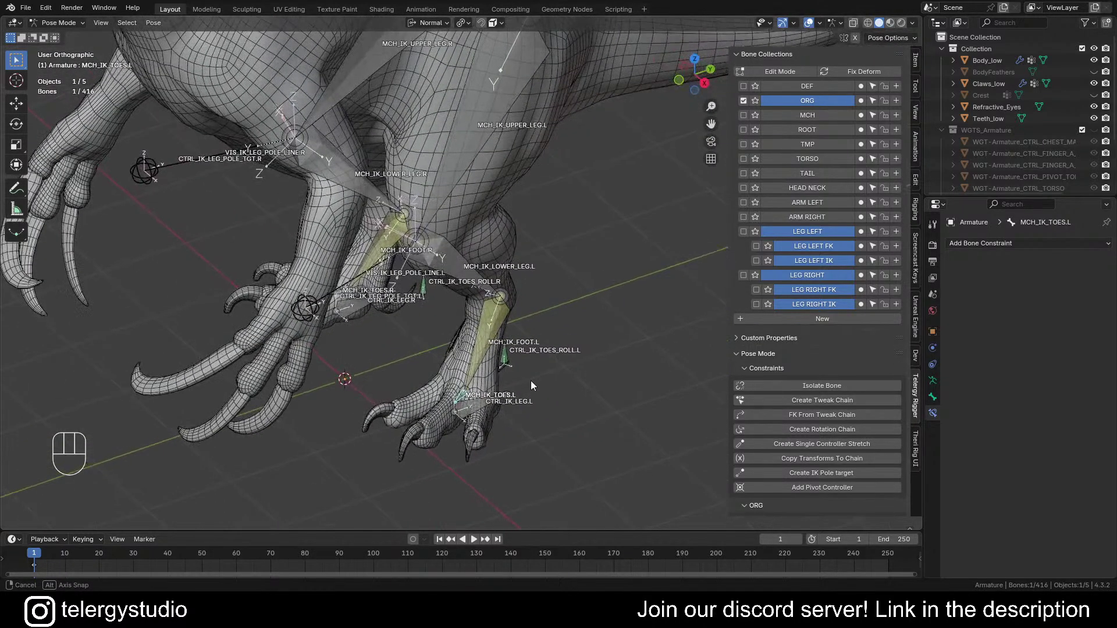
# Step: Select the left MCH_IK_UPPER_LEG, MCH_IK_LOWER_LEG, MCH_IK_FOOT, MCH_IK_TOES and CTRL_IK_LEG bones together
pyautogui.click(490, 141)
pyautogui.scroll(-2, 476, 132)
pyautogui.keyDown('shift'); pyautogui.moveTo(473, 128); pyautogui.dragTo(523, 205, button='middle'); pyautogui.keyUp('shift')
pyautogui.scroll(4, 497, 281)
pyautogui.scroll(-1, 493, 239)
pyautogui.keyDown('shift'); pyautogui.click(479, 271); pyautogui.keyUp('shift')
pyautogui.keyDown('shift'); pyautogui.click(521, 350); pyautogui.keyUp('shift')
pyautogui.scroll(3, 514, 420)
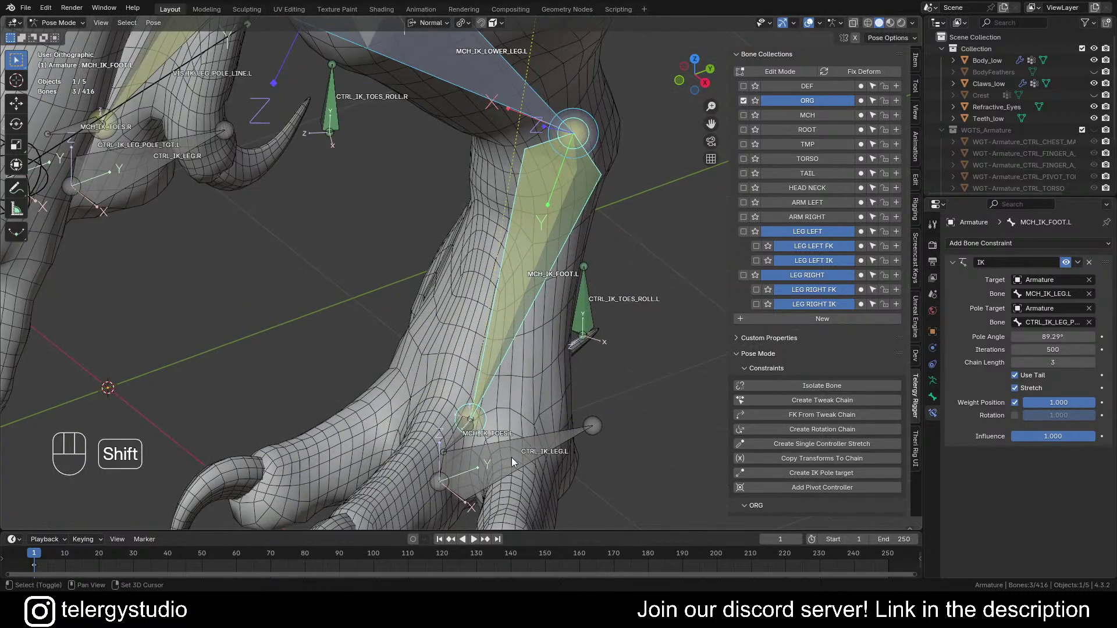
pyautogui.keyDown('shift'); pyautogui.click(472, 445); pyautogui.keyUp('shift')
pyautogui.keyDown('shift'); pyautogui.click(480, 463); pyautogui.keyUp('shift')
pyautogui.scroll(-4, 560, 346)
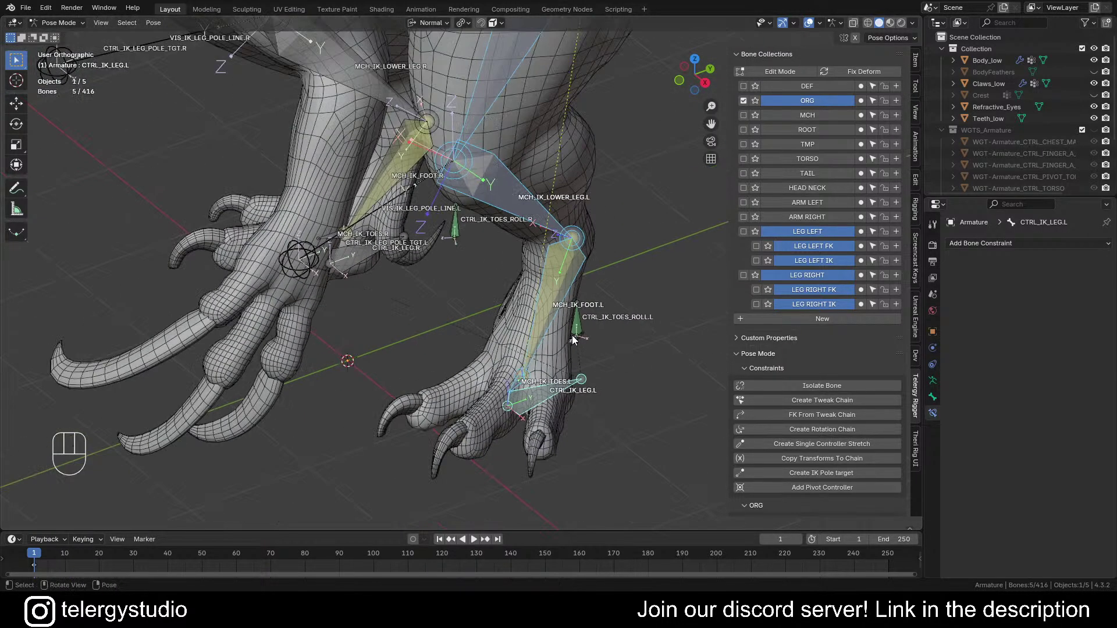
# Step: Add the left CTRL_IK_TOES_ROLL, pole target and pole line bones to the selection, assign everything to LEG LEFT IK and hide that collection
pyautogui.keyDown('shift'); pyautogui.moveTo(576, 332); pyautogui.dragTo(191, 192, button='middle'); pyautogui.keyUp('shift')
pyautogui.keyDown('shift'); pyautogui.click(550, 344); pyautogui.keyUp('shift')
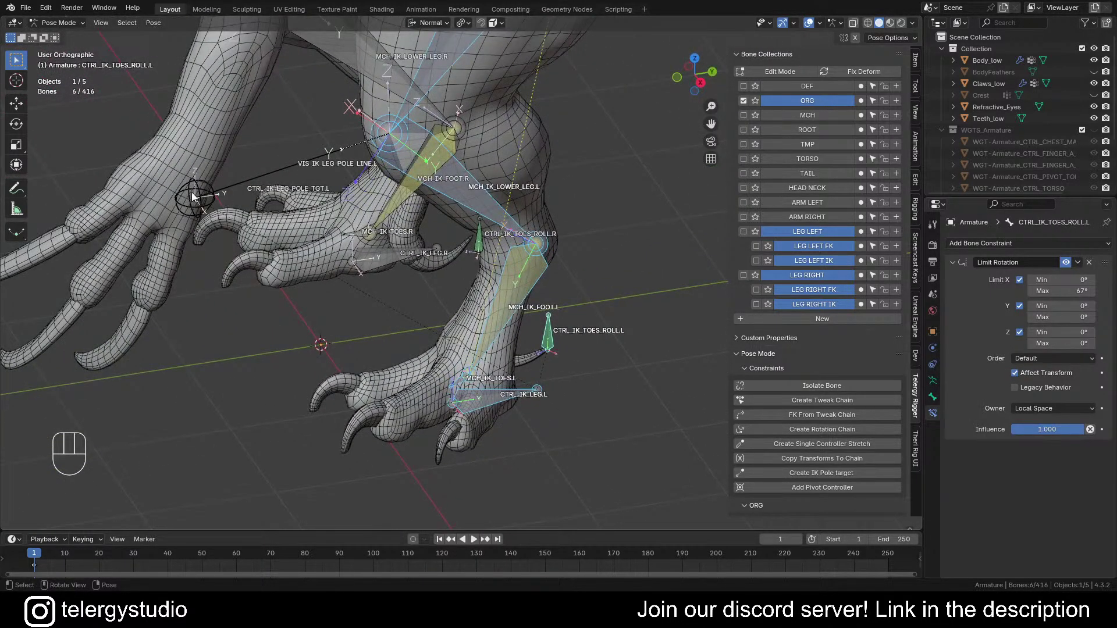
pyautogui.keyDown('shift'); pyautogui.moveTo(177, 163); pyautogui.dragTo(247, 247); pyautogui.keyUp('shift')
pyautogui.scroll(-1, 239, 194)
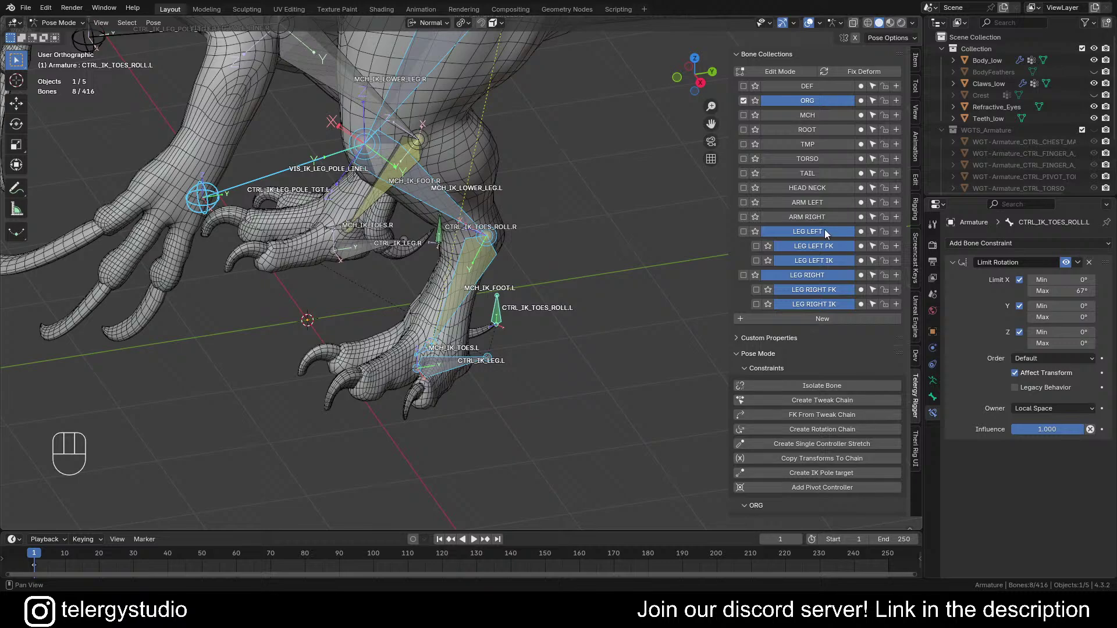
pyautogui.click(861, 261)
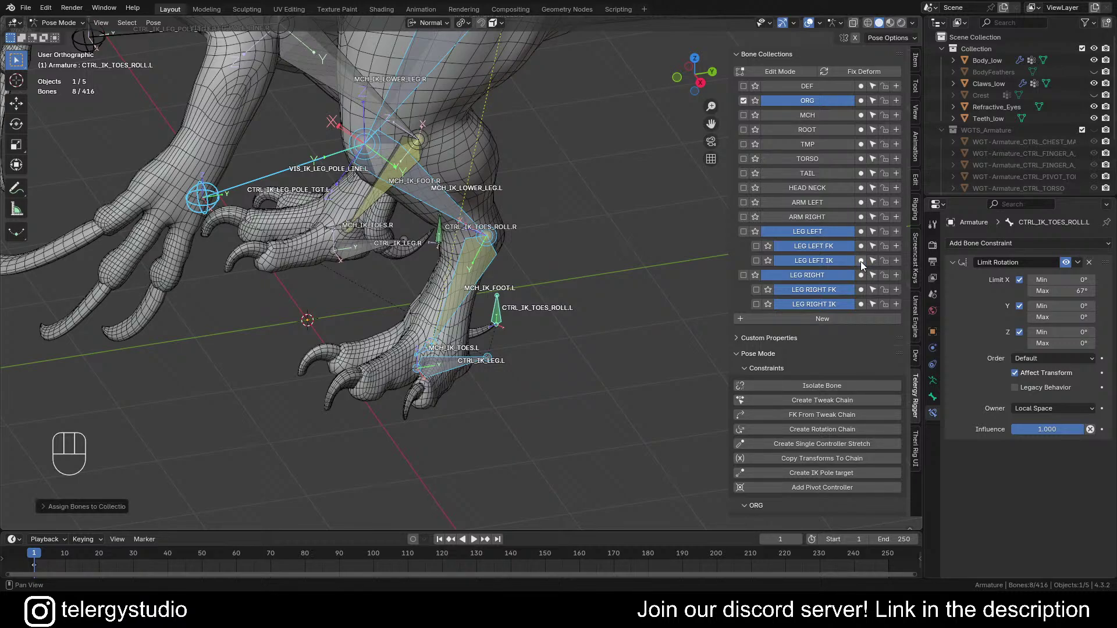
pyautogui.click(823, 261)
# Step: Select all remaining IK bones of the right leg, assign them to the LEG RIGHT IK collection and hide that collection
pyautogui.scroll(-2, 585, 212)
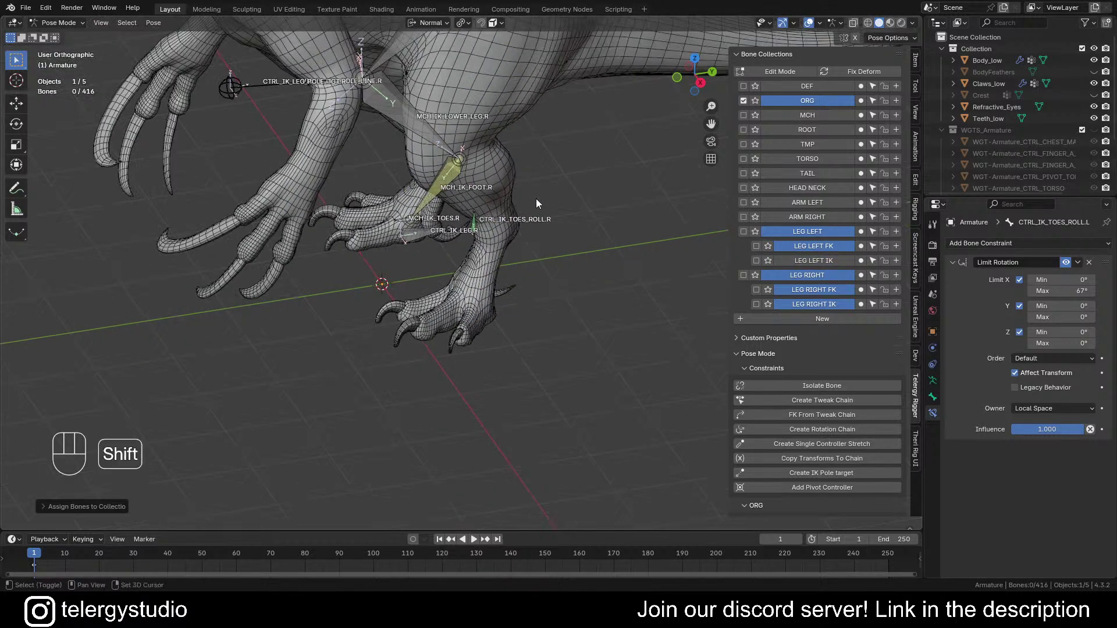
pyautogui.keyDown('shift'); pyautogui.moveTo(535, 198); pyautogui.dragTo(586, 272, button='middle'); pyautogui.keyUp('shift')
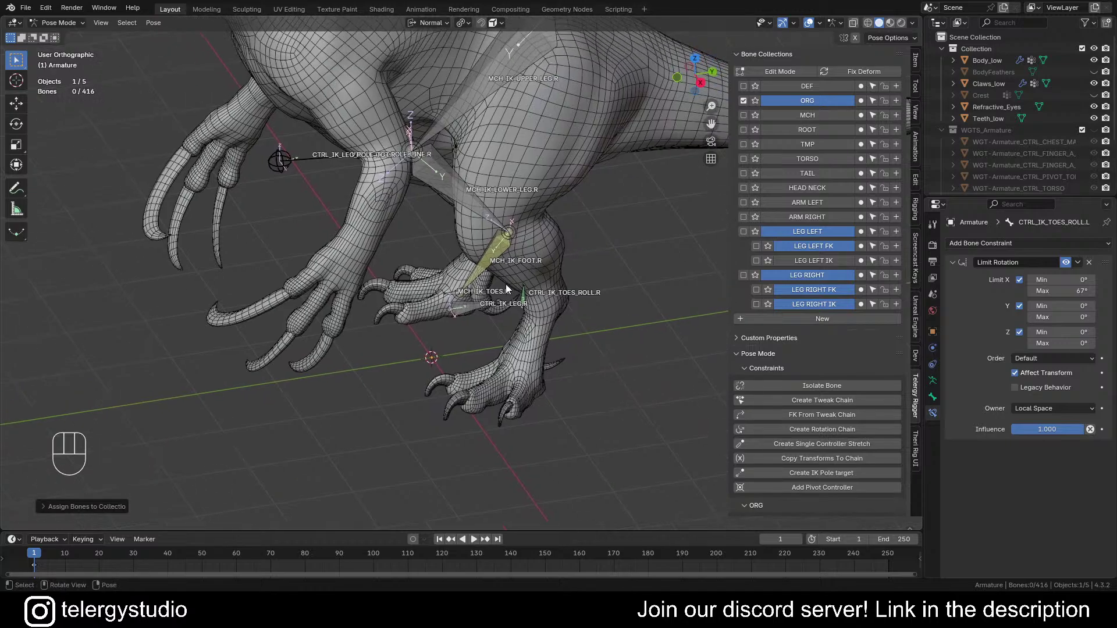
pyautogui.moveTo(189, 145); pyautogui.dragTo(417, 225)
pyautogui.scroll(-2, 417, 225)
pyautogui.keyDown('shift'); pyautogui.moveTo(539, 358); pyautogui.dragTo(546, 375, button='middle'); pyautogui.keyUp('shift')
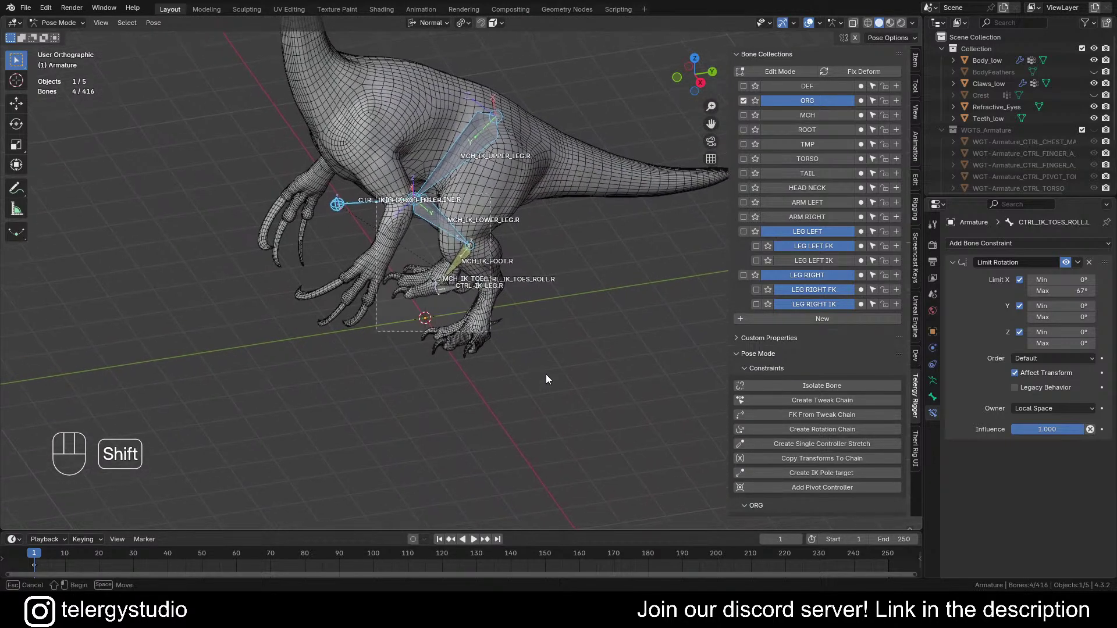
pyautogui.scroll(4, 441, 268)
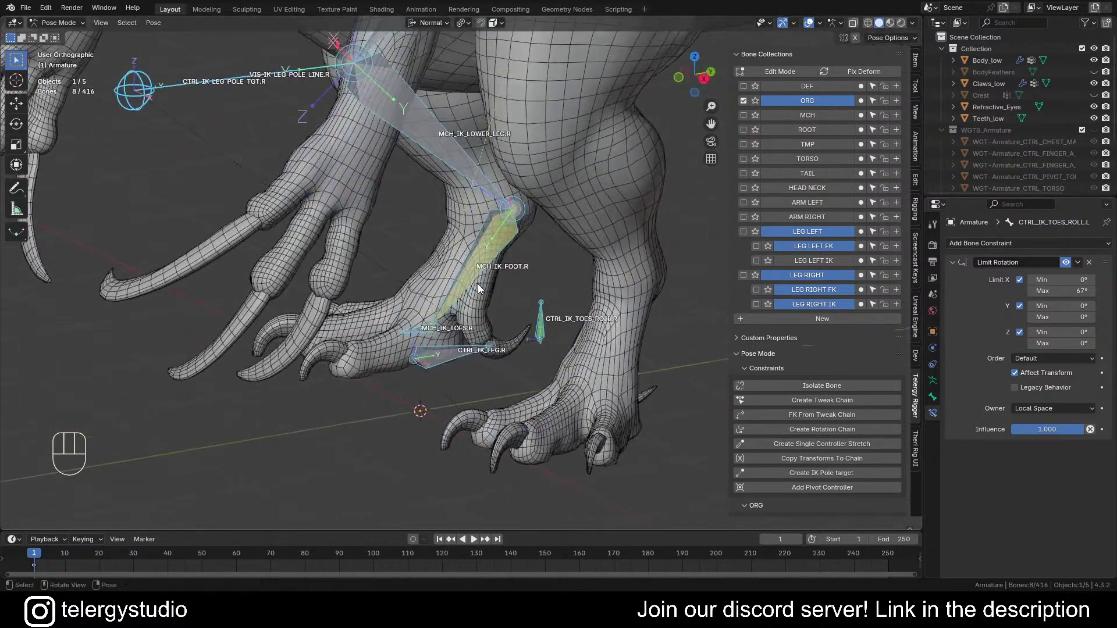
pyautogui.click(862, 305)
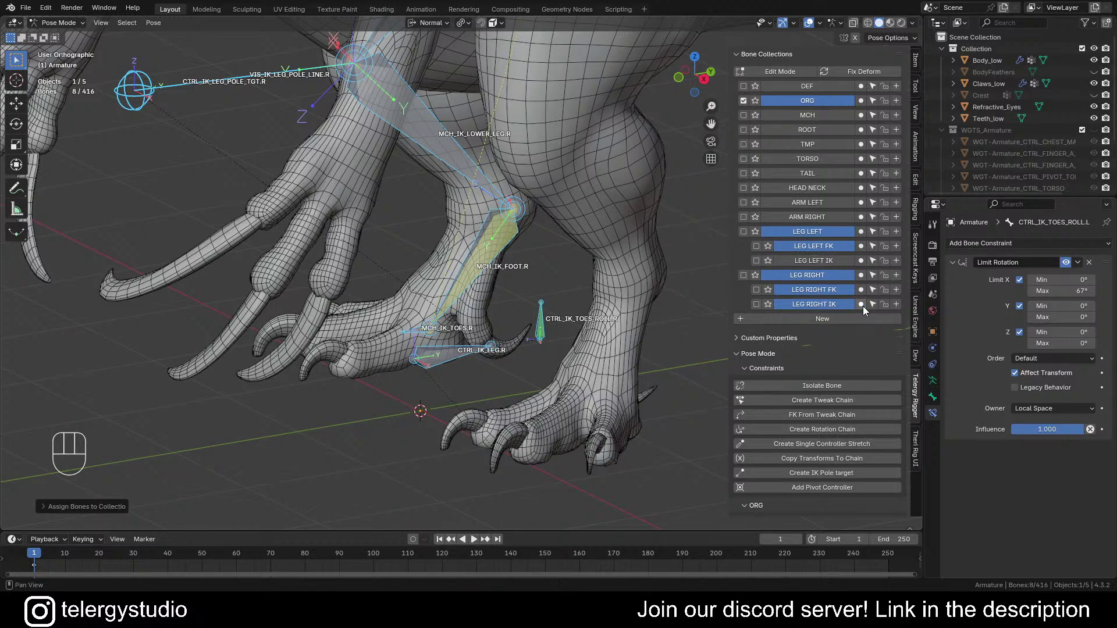
pyautogui.click(813, 305)
# Step: Reveal all hidden bones, select the FK bones by name and hide all unselected bones
pyautogui.scroll(-4, 492, 225)
pyautogui.keyDown('shift'); pyautogui.moveTo(487, 222); pyautogui.dragTo(484, 244, button='middle'); pyautogui.keyUp('shift')
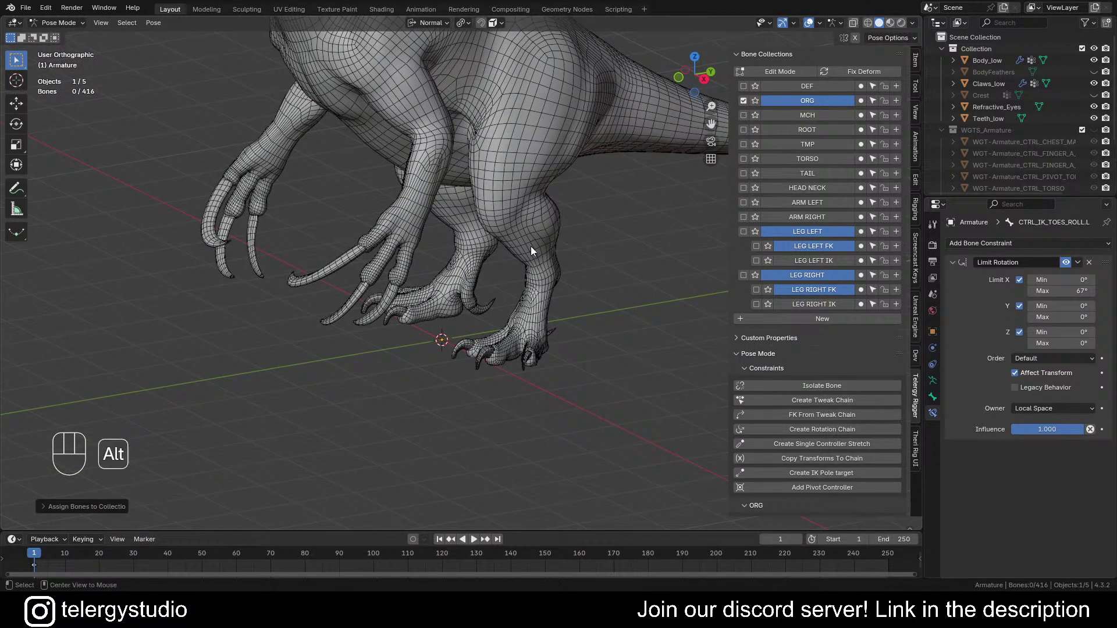
pyautogui.hotkey('alt', 'h')
pyautogui.hotkey('alt', 'a')
pyautogui.keyDown('shift'); pyautogui.moveTo(477, 200); pyautogui.dragTo(467, 263, button='middle'); pyautogui.keyUp('shift')
pyautogui.hotkey('ctrl', 'f')
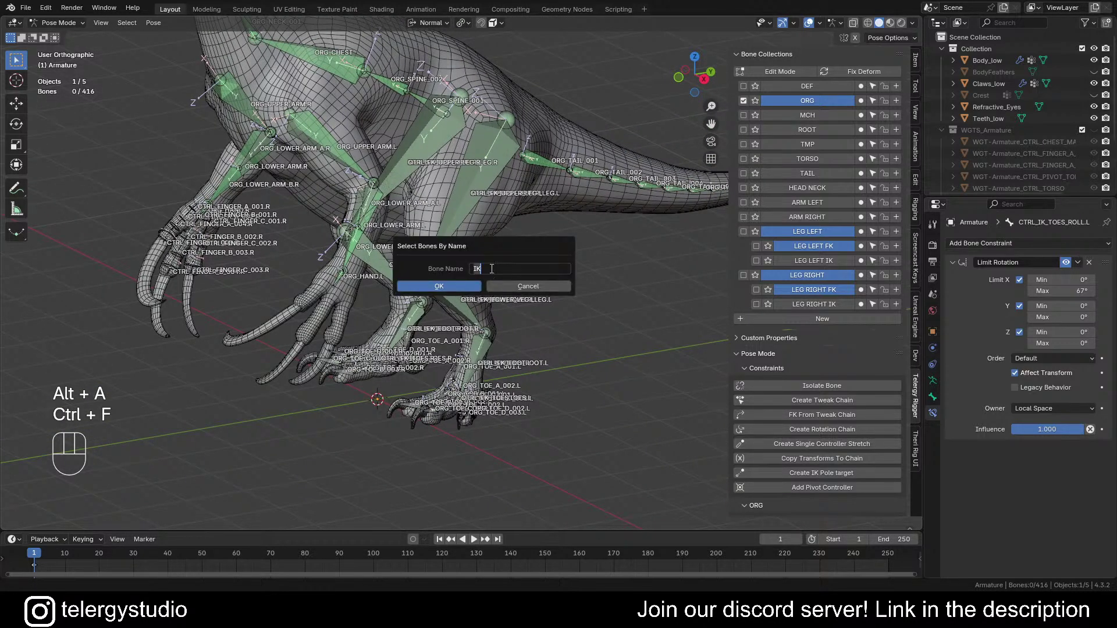
pyautogui.press('Return')
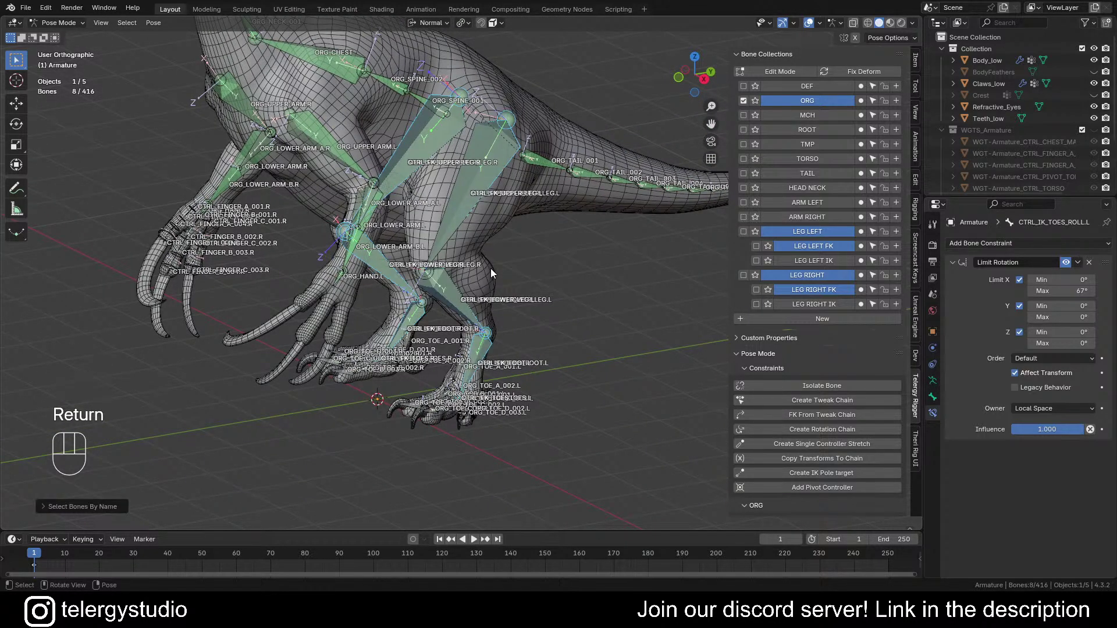
pyautogui.hotkey('shift', 'h')
pyautogui.scroll(3, 448, 274)
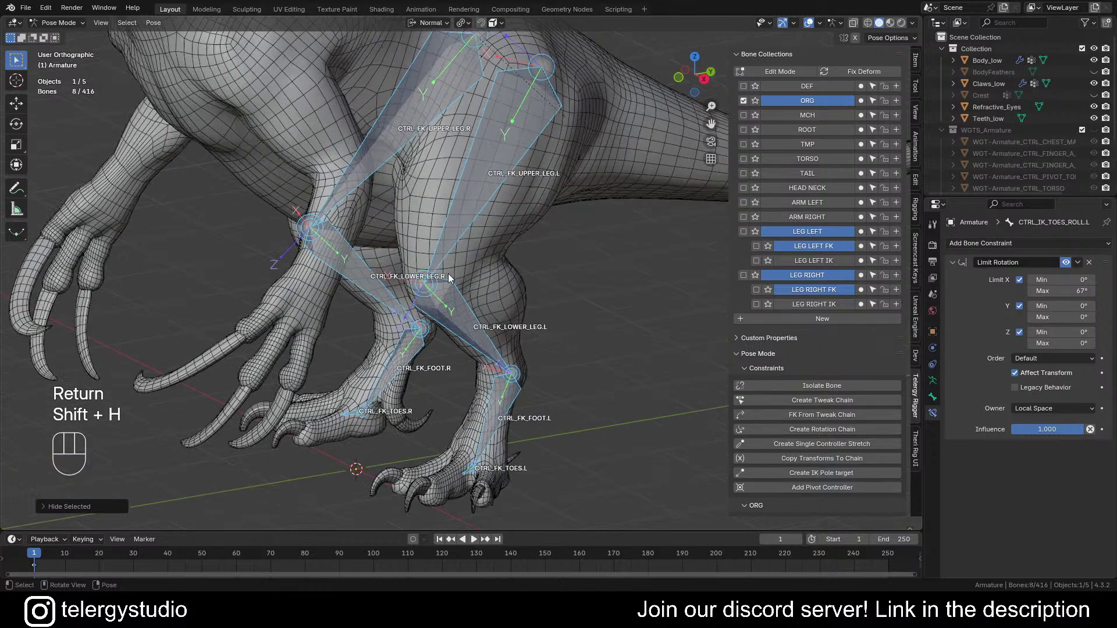
# Step: Assign the left FK chain from CTRL_FK_UPPER_LEG.L to CTRL_FK_TOES.L to the LEG LEFT FK collection and hide that collection
pyautogui.keyDown('shift'); pyautogui.moveTo(448, 273); pyautogui.dragTo(481, 194, button='middle'); pyautogui.keyUp('shift')
pyautogui.click(462, 260)
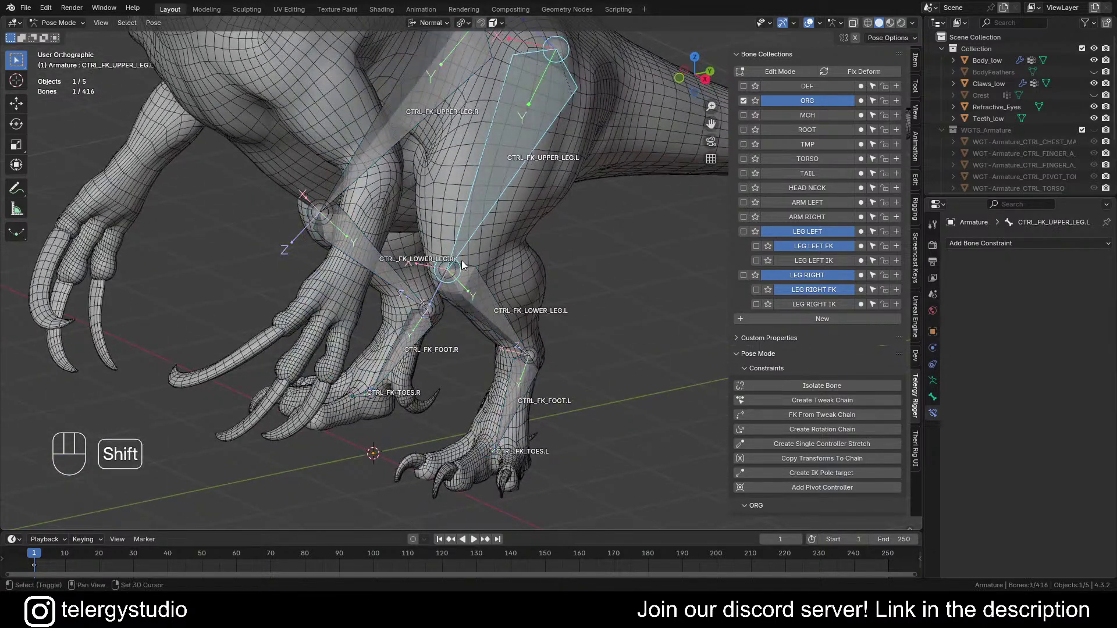
pyautogui.keyDown('ctrl'); pyautogui.click(499, 447); pyautogui.keyUp('ctrl')
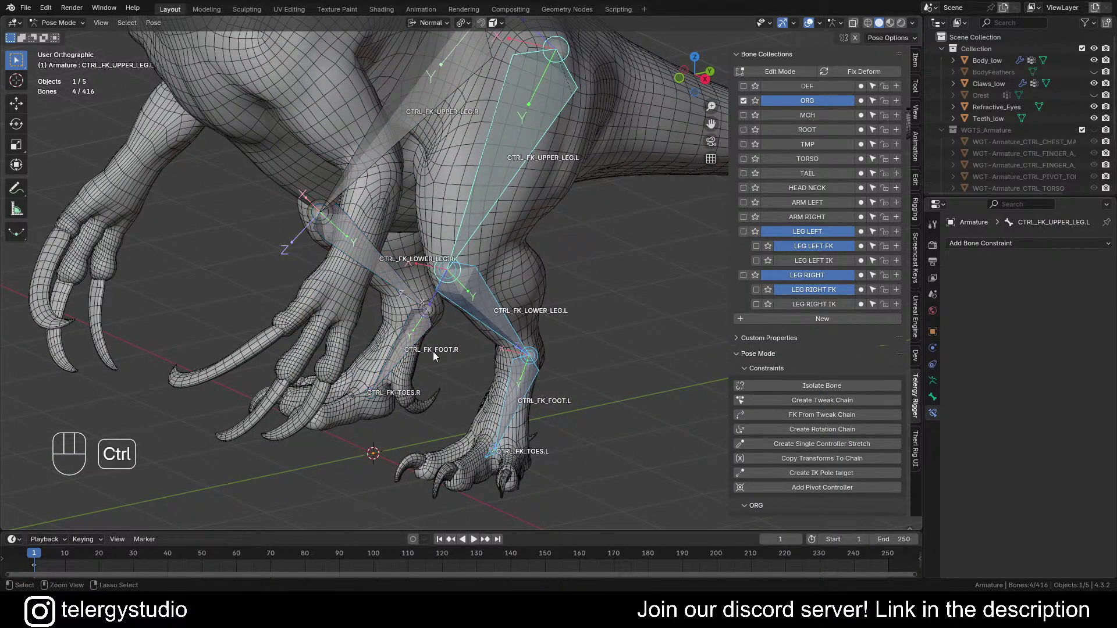
pyautogui.scroll(-3, 521, 354)
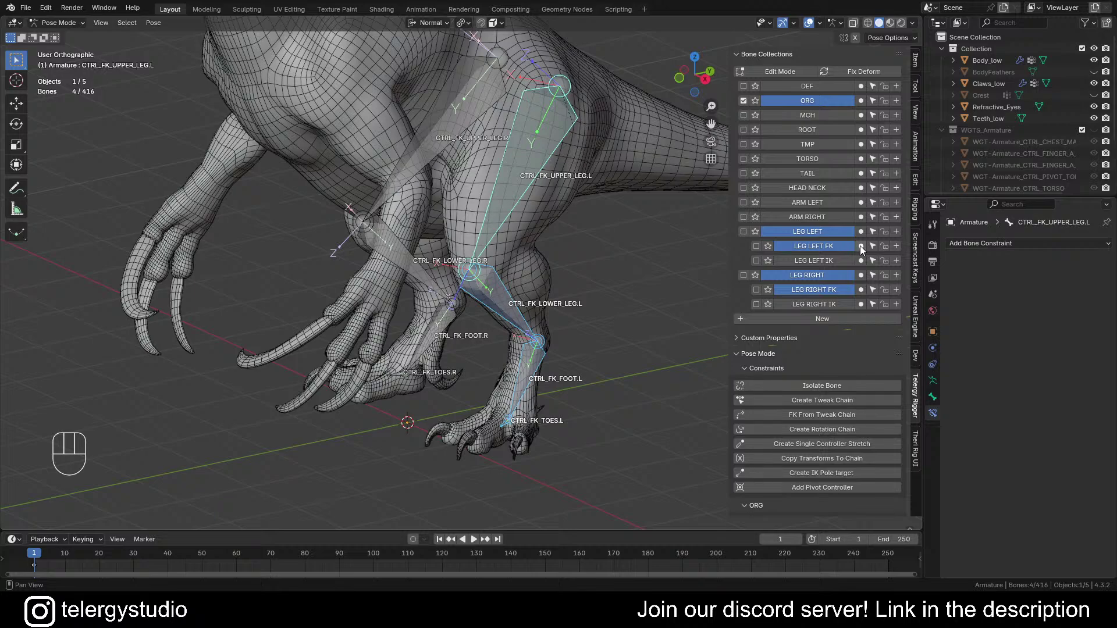
pyautogui.click(861, 249)
# Step: Assign the right FK chain from CTRL_FK_UPPER_LEG.R to CTRL_FK_TOES.R to the LEG RIGHT FK collection and hide that collection
pyautogui.keyDown('shift'); pyautogui.moveTo(426, 164); pyautogui.dragTo(496, 176, button='middle'); pyautogui.keyUp('shift')
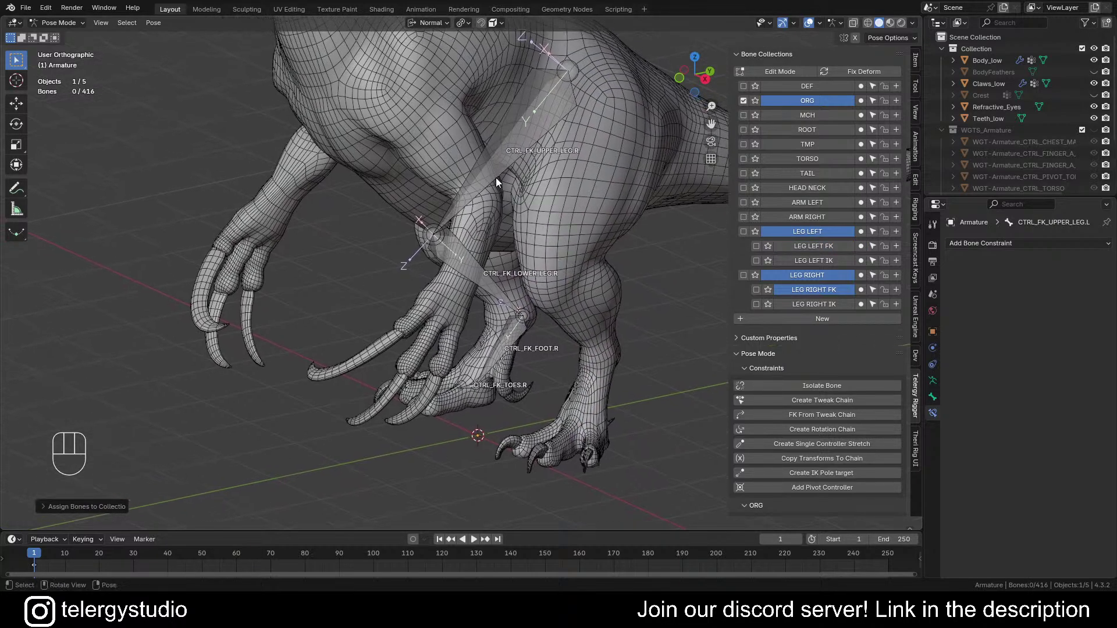
pyautogui.moveTo(362, 160); pyautogui.dragTo(466, 256)
pyautogui.keyDown('shift'); pyautogui.moveTo(451, 317); pyautogui.dragTo(512, 399); pyautogui.keyUp('shift')
pyautogui.scroll(2, 459, 361)
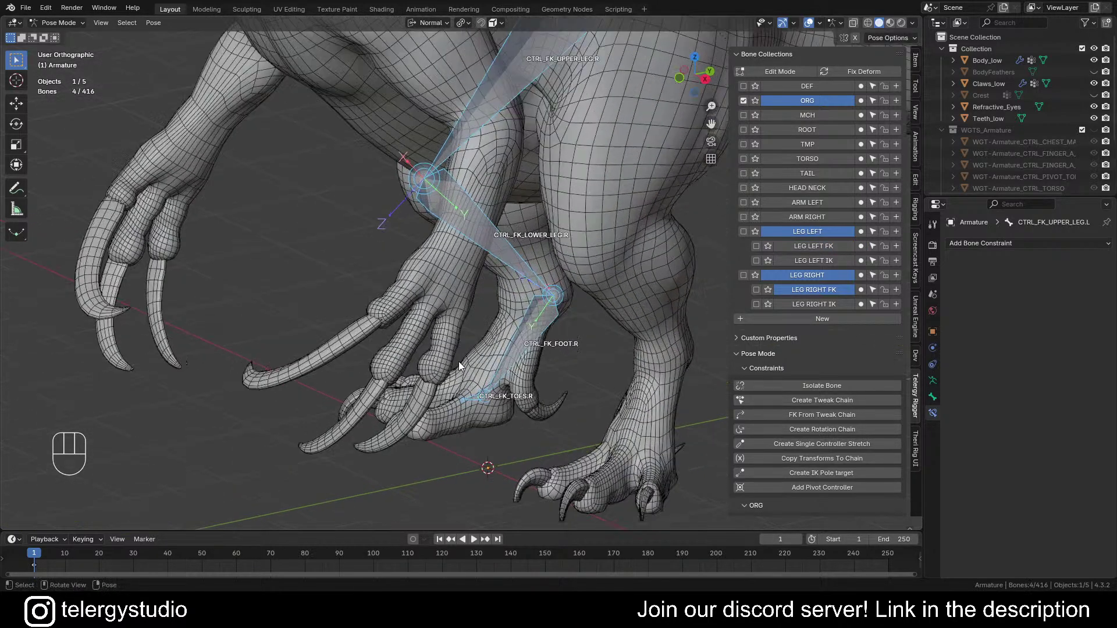
pyautogui.scroll(2, 501, 365)
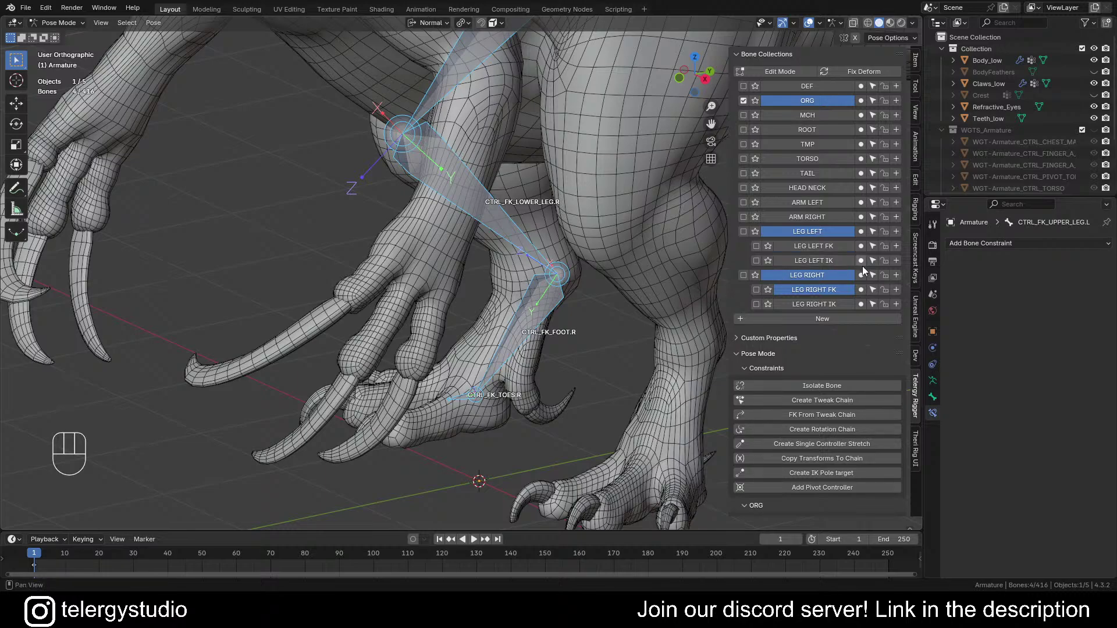
pyautogui.click(862, 290)
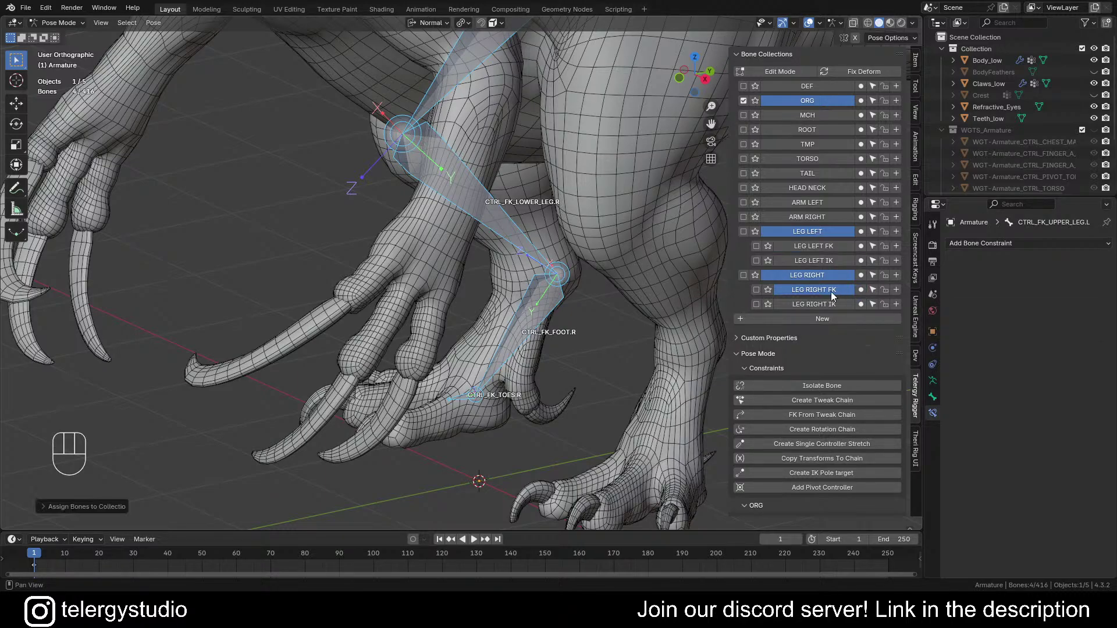
# Step: Reveal all hidden bones and clear the bone selection
pyautogui.scroll(-4, 682, 257)
pyautogui.keyDown('shift'); pyautogui.moveTo(522, 228); pyautogui.dragTo(466, 250, button='middle'); pyautogui.keyUp('shift')
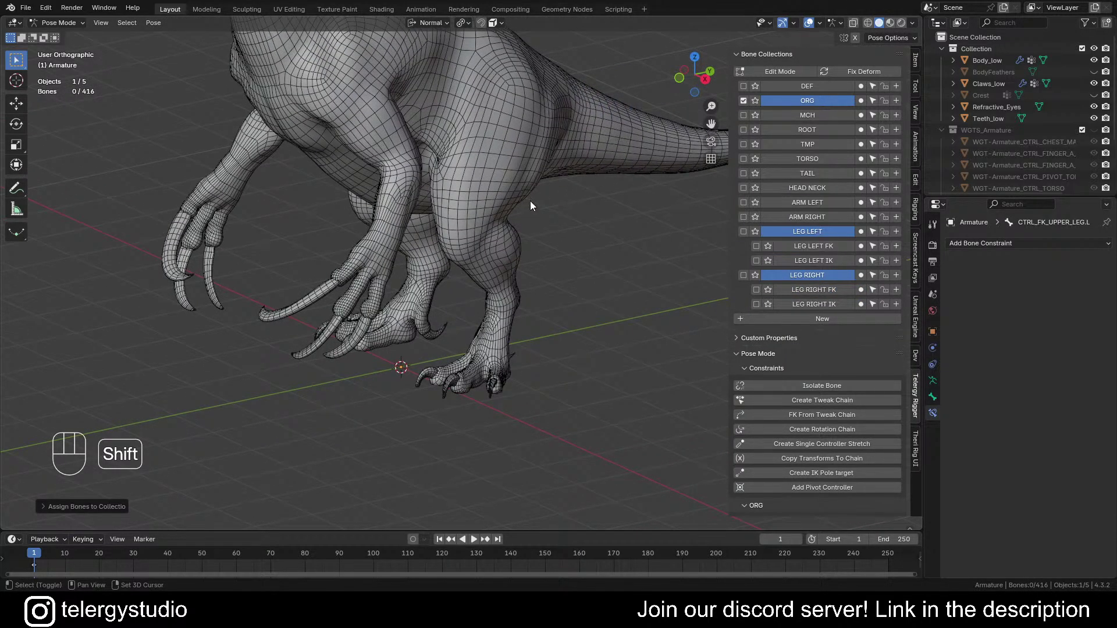
pyautogui.hotkey('alt', 'h')
pyautogui.hotkey('alt', 'a')
pyautogui.keyDown('shift'); pyautogui.moveTo(542, 285); pyautogui.dragTo(498, 295, button='middle'); pyautogui.keyUp('shift')
# Step: Select the left foot's ORG_TOE_B, ORG_TOE_C and ORG_TOE_D bones, segments 001 to 003 of each toe
pyautogui.scroll(6, 495, 299)
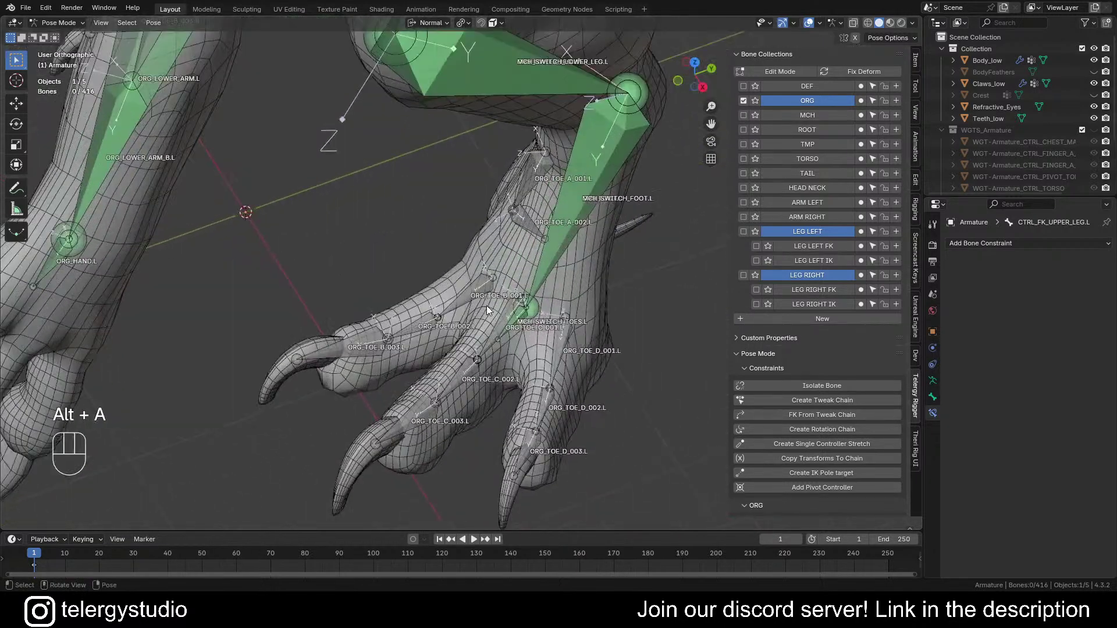
pyautogui.scroll(3, 487, 306)
pyautogui.click(470, 285)
pyautogui.keyDown('shift'); pyautogui.click(484, 381); pyautogui.keyUp('shift')
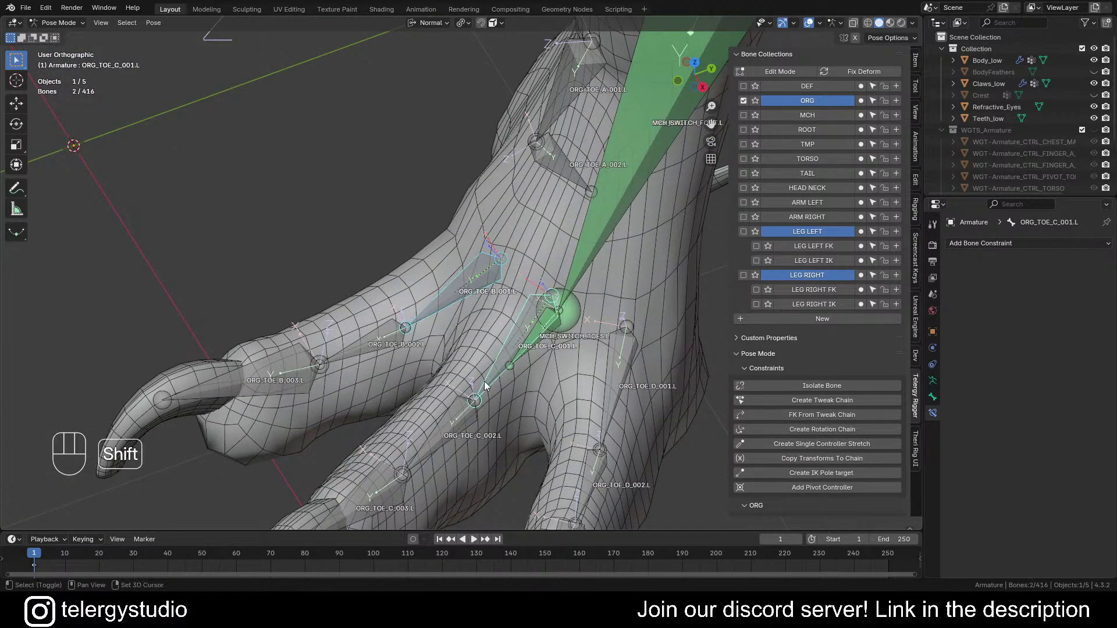
pyautogui.keyDown('shift'); pyautogui.click(474, 400); pyautogui.keyUp('shift')
pyautogui.keyDown('shift'); pyautogui.click(400, 345); pyautogui.keyUp('shift')
pyautogui.keyDown('shift'); pyautogui.click(278, 373); pyautogui.keyUp('shift')
pyautogui.scroll(-3, 410, 382)
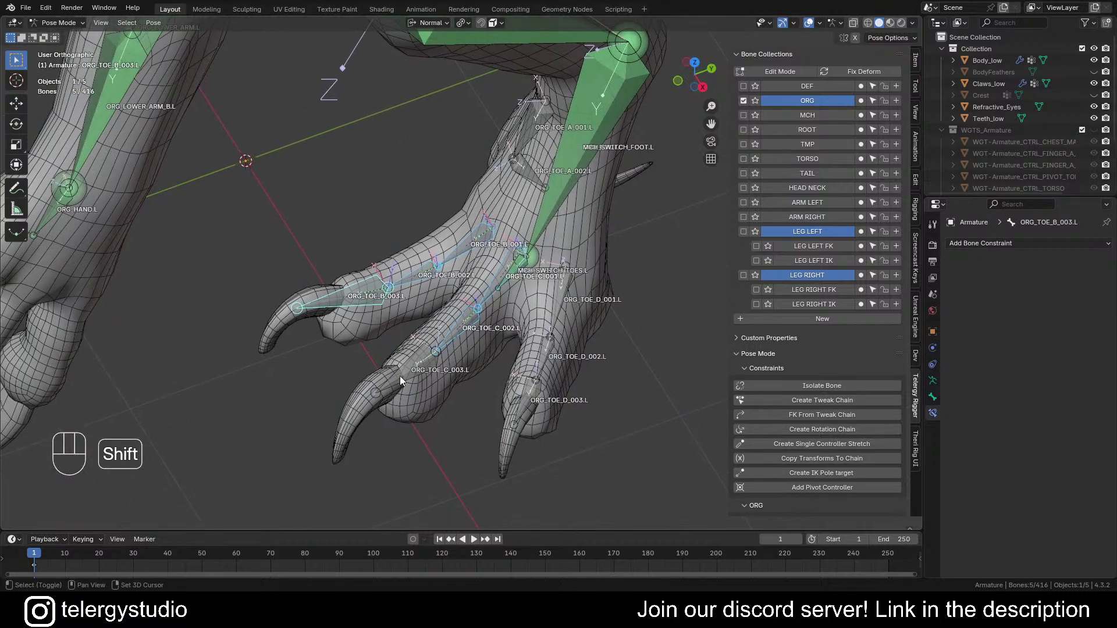
pyautogui.keyDown('shift'); pyautogui.click(399, 376); pyautogui.keyUp('shift')
pyautogui.keyDown('shift'); pyautogui.click(530, 394); pyautogui.keyUp('shift')
pyautogui.keyDown('shift'); pyautogui.click(545, 356); pyautogui.keyUp('shift')
pyautogui.keyDown('shift'); pyautogui.click(559, 303); pyautogui.keyUp('shift')
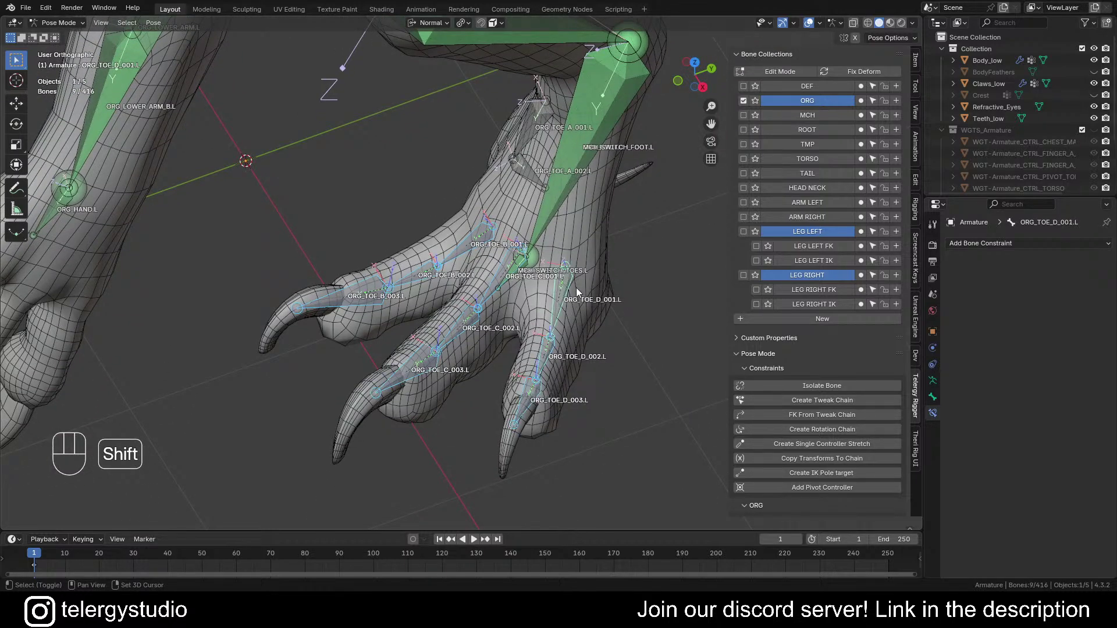
pyautogui.keyDown('shift'); pyautogui.moveTo(576, 287); pyautogui.dragTo(568, 290, button='middle'); pyautogui.keyUp('shift')
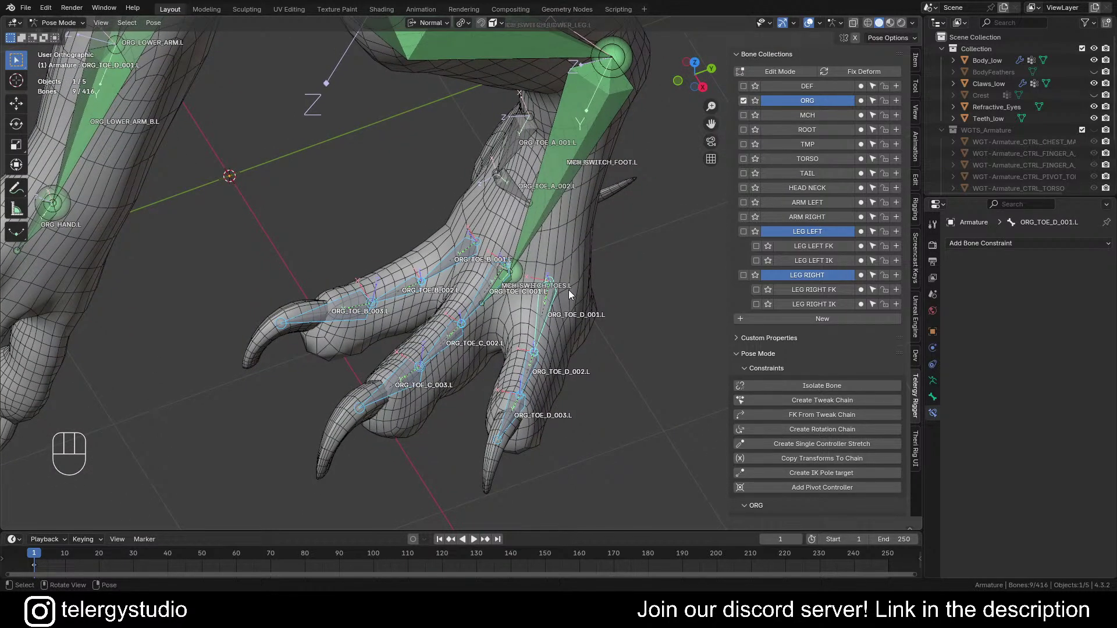
pyautogui.scroll(-1, 568, 289)
pyautogui.keyDown('shift'); pyautogui.moveTo(654, 258); pyautogui.dragTo(629, 277, button='middle'); pyautogui.keyUp('shift')
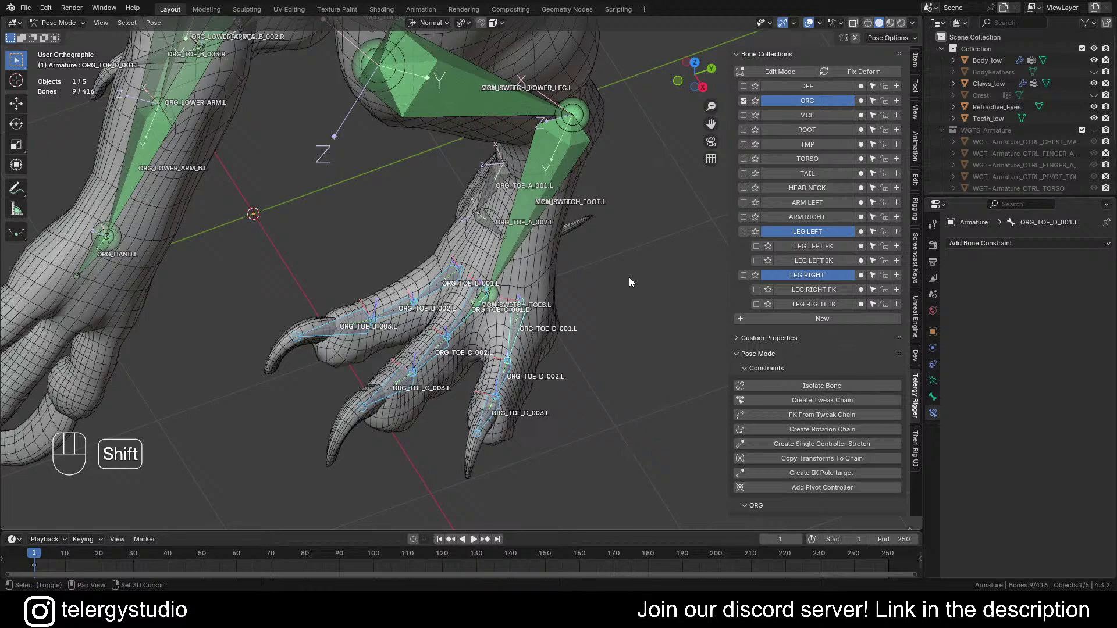
# Step: Assign the selected left toe bones to both the LEG LEFT FK and LEG LEFT IK collections, leaving LEG LEFT FK hidden
pyautogui.click(801, 249)
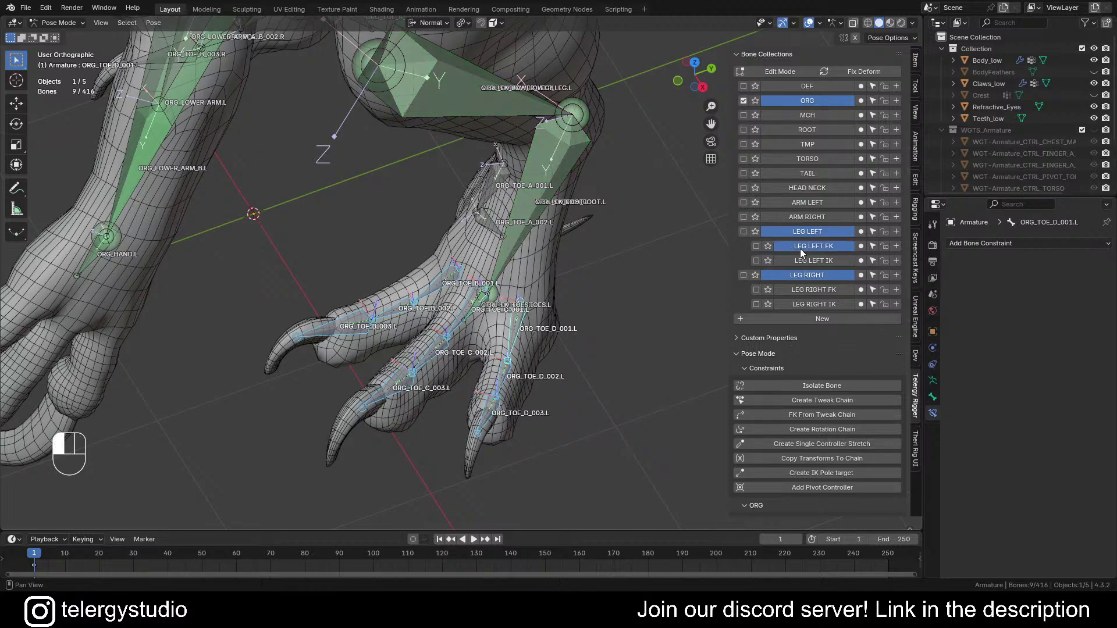
pyautogui.click(863, 256)
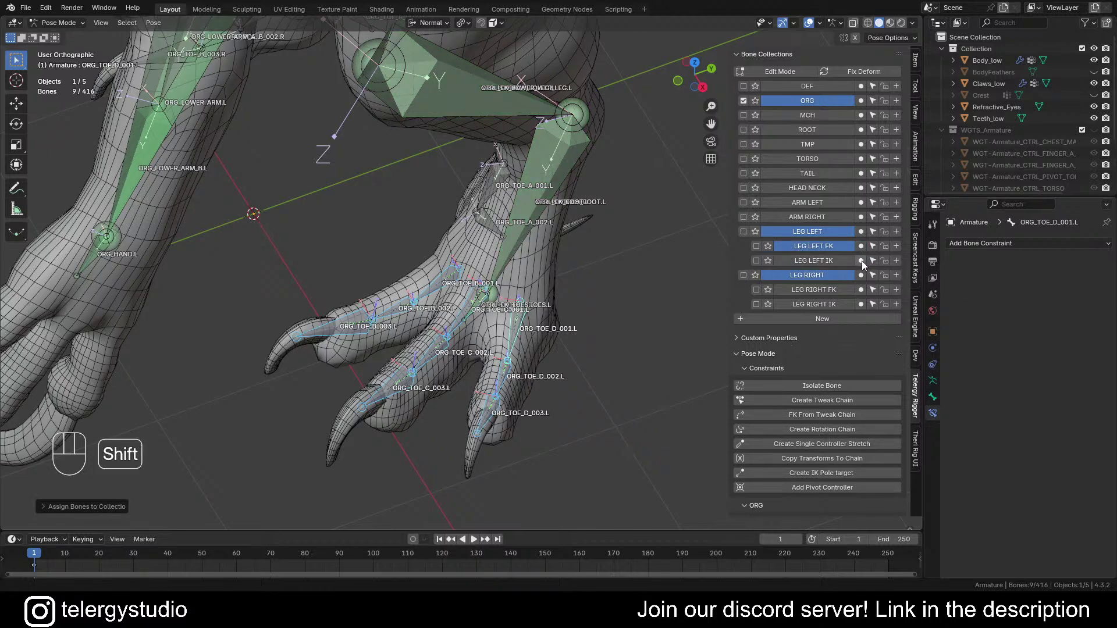
pyautogui.keyDown('shift'); pyautogui.click(861, 261); pyautogui.keyUp('shift')
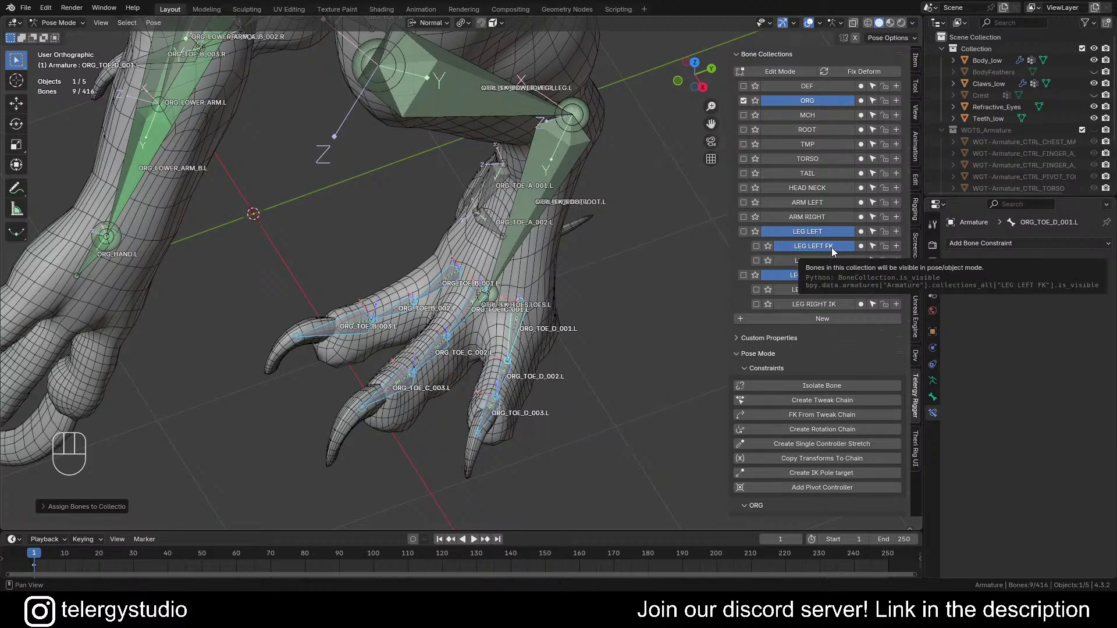
pyautogui.click(832, 247)
# Step: Select the right foot's ORG_TOE_B, ORG_TOE_C and ORG_TOE_D bones, segments 001 to 003 of each toe
pyautogui.scroll(-2, 573, 225)
pyautogui.keyDown('shift'); pyautogui.moveTo(572, 225); pyautogui.dragTo(526, 280, button='middle'); pyautogui.keyUp('shift')
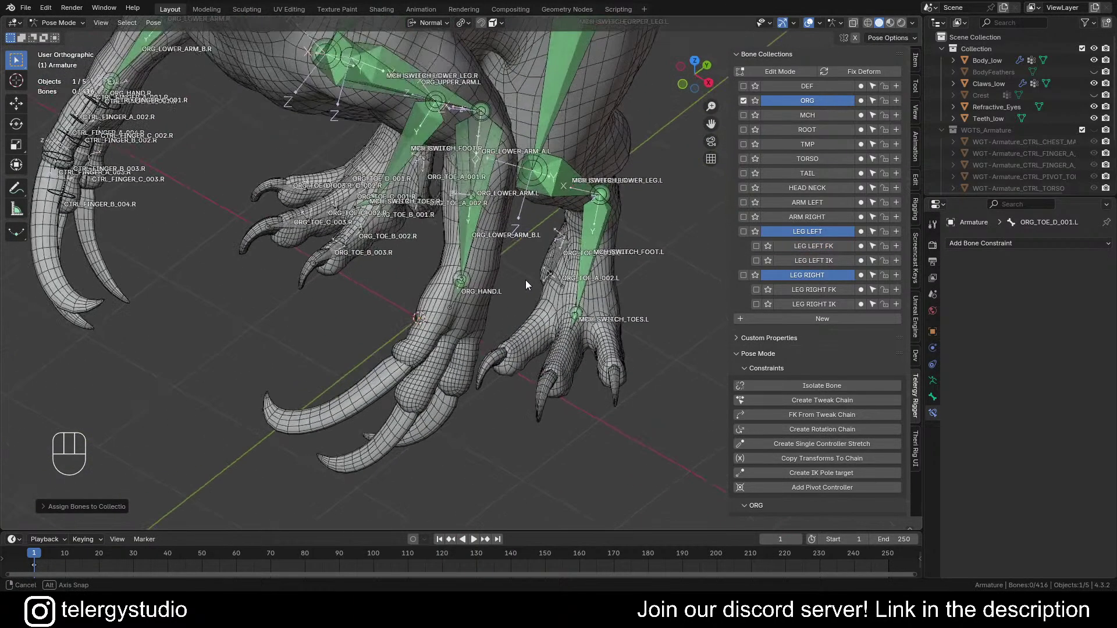
pyautogui.scroll(4, 326, 214)
pyautogui.click(459, 227)
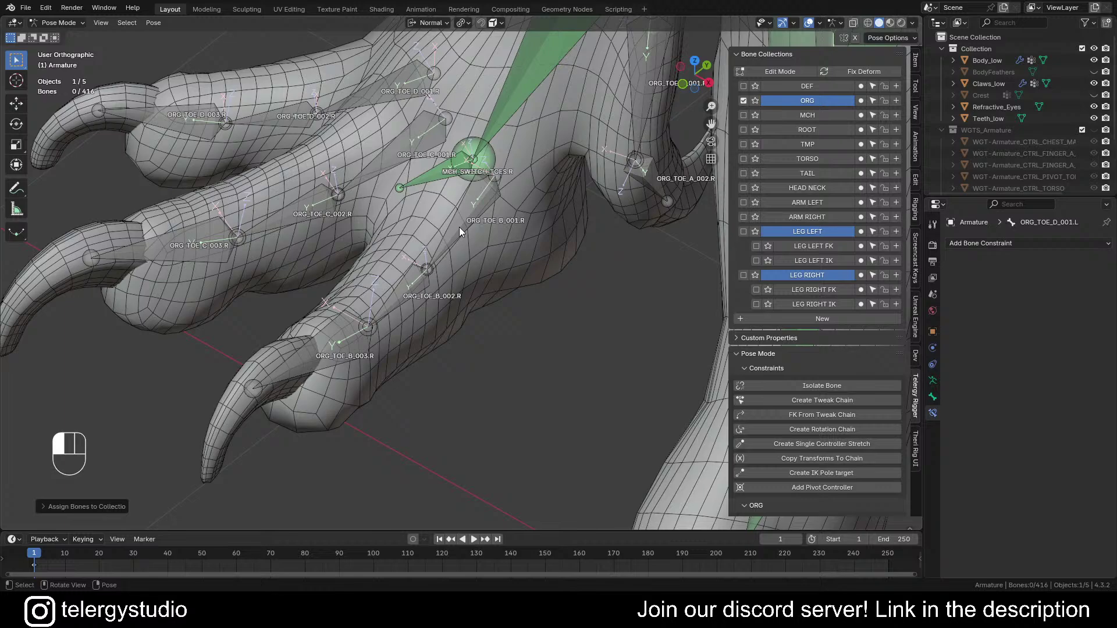
pyautogui.keyDown('shift'); pyautogui.click(394, 302); pyautogui.keyUp('shift')
pyautogui.keyDown('shift'); pyautogui.click(343, 343); pyautogui.keyUp('shift')
pyautogui.keyDown('shift'); pyautogui.click(335, 199); pyautogui.keyUp('shift')
pyautogui.keyDown('shift'); pyautogui.click(279, 218); pyautogui.keyUp('shift')
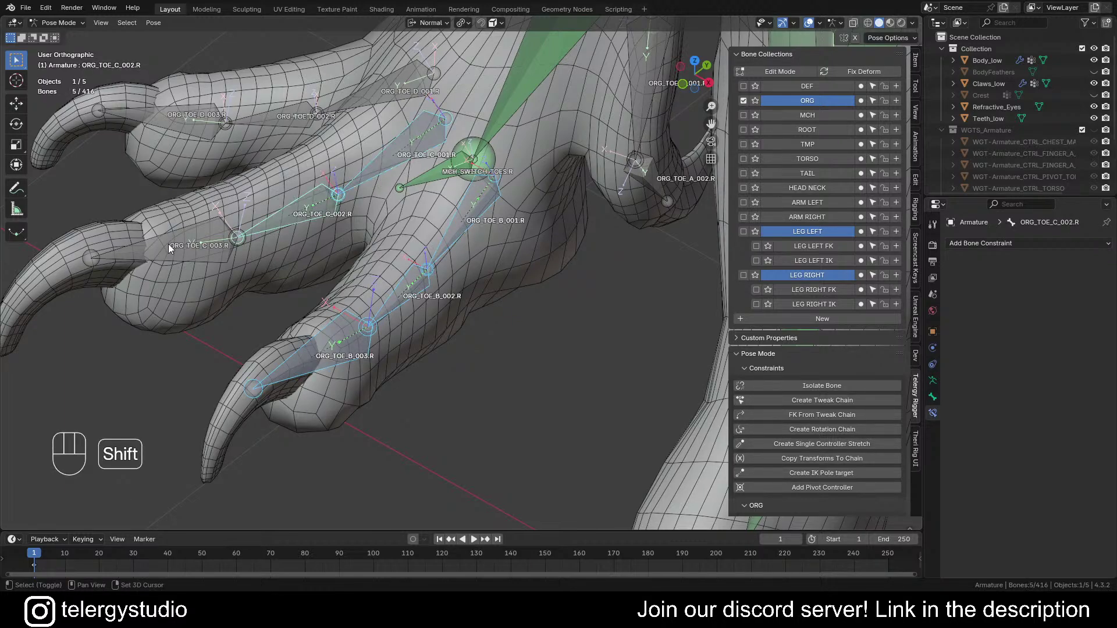
pyautogui.keyDown('shift'); pyautogui.click(169, 243); pyautogui.keyUp('shift')
pyautogui.keyDown('shift'); pyautogui.click(174, 116); pyautogui.keyUp('shift')
pyautogui.keyDown('shift'); pyautogui.click(279, 117); pyautogui.keyUp('shift')
pyautogui.keyDown('shift'); pyautogui.click(346, 106); pyautogui.keyUp('shift')
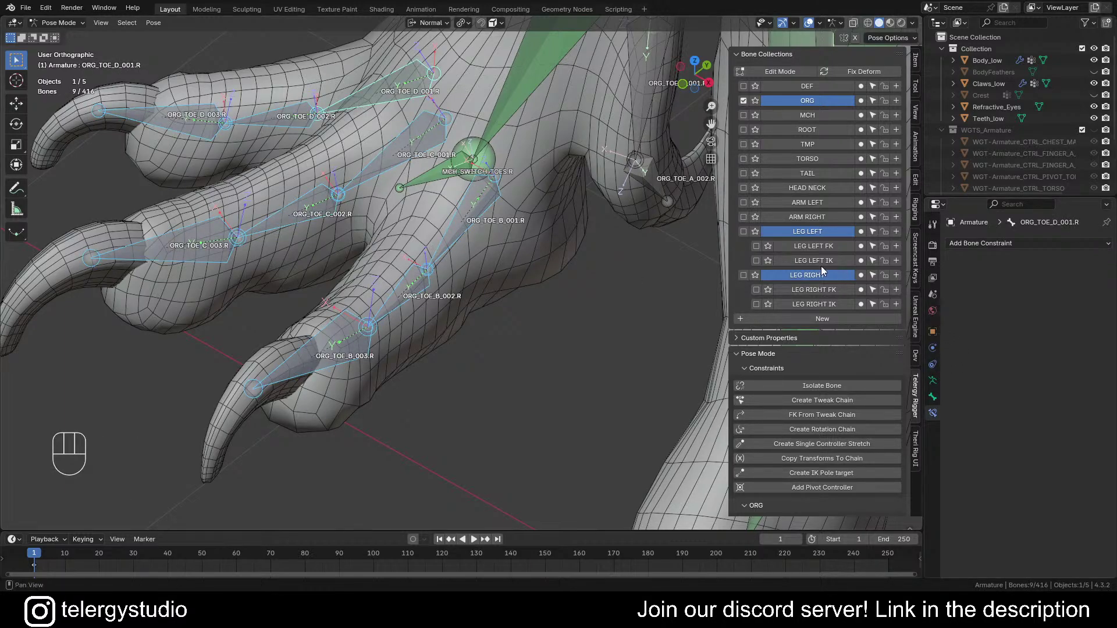
# Step: Show the LEG RIGHT FK collection and assign the selected right toe bones to both LEG RIGHT FK and LEG RIGHT IK
pyautogui.click(826, 290)
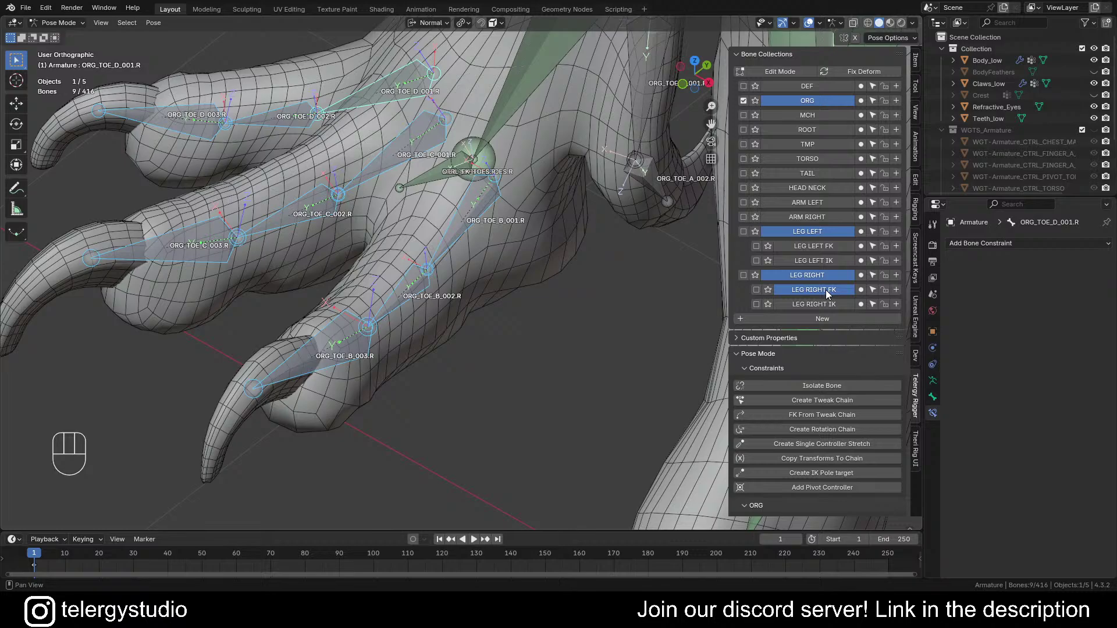
pyautogui.click(861, 290)
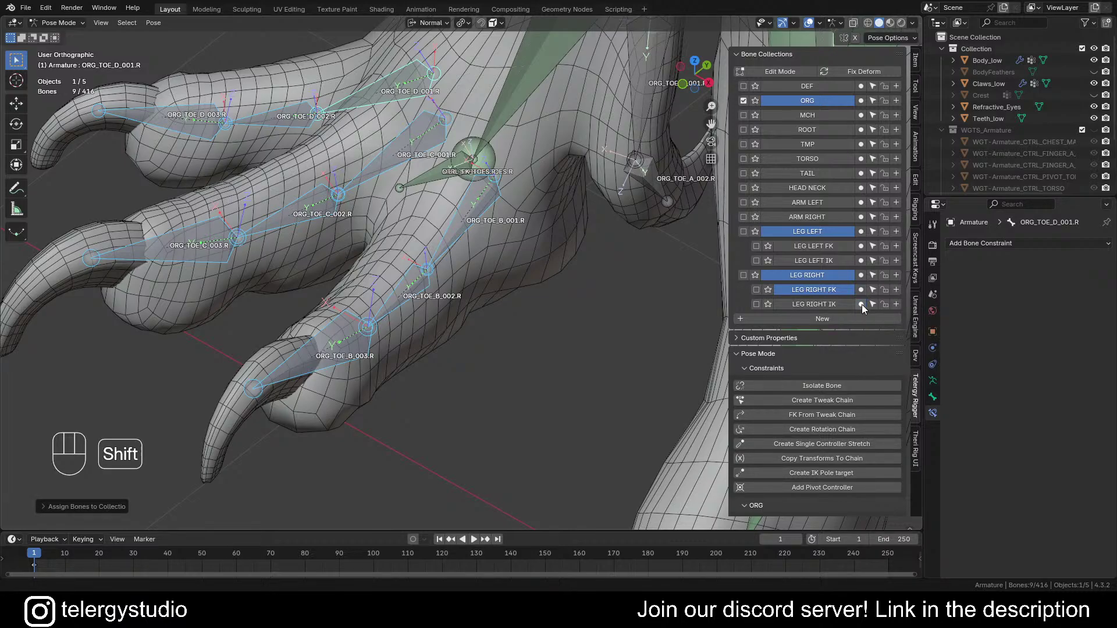
# Step: Assign ORG_TOE_A_001.R and ORG_TOE_A_002.R to both LEG RIGHT FK and LEG RIGHT IK, leaving LEG RIGHT FK hidden
pyautogui.scroll(-5, 523, 287)
pyautogui.moveTo(500, 297); pyautogui.dragTo(355, 253, button='middle')
pyautogui.scroll(3, 392, 249)
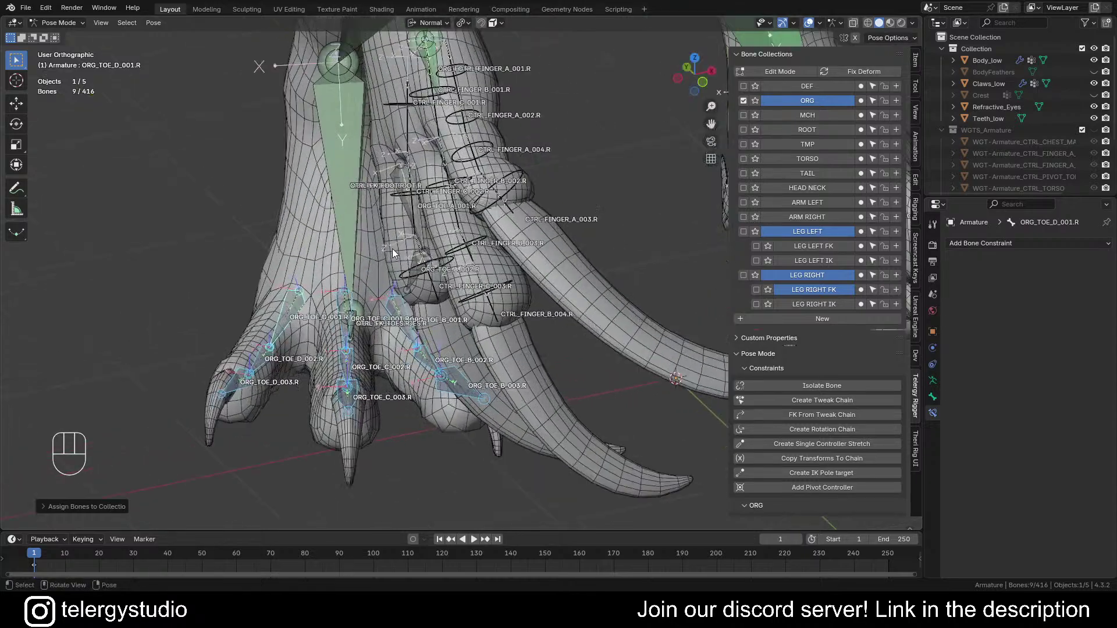
pyautogui.scroll(2, 392, 249)
pyautogui.moveTo(647, 277); pyautogui.dragTo(584, 280, button='middle')
pyautogui.click(524, 239)
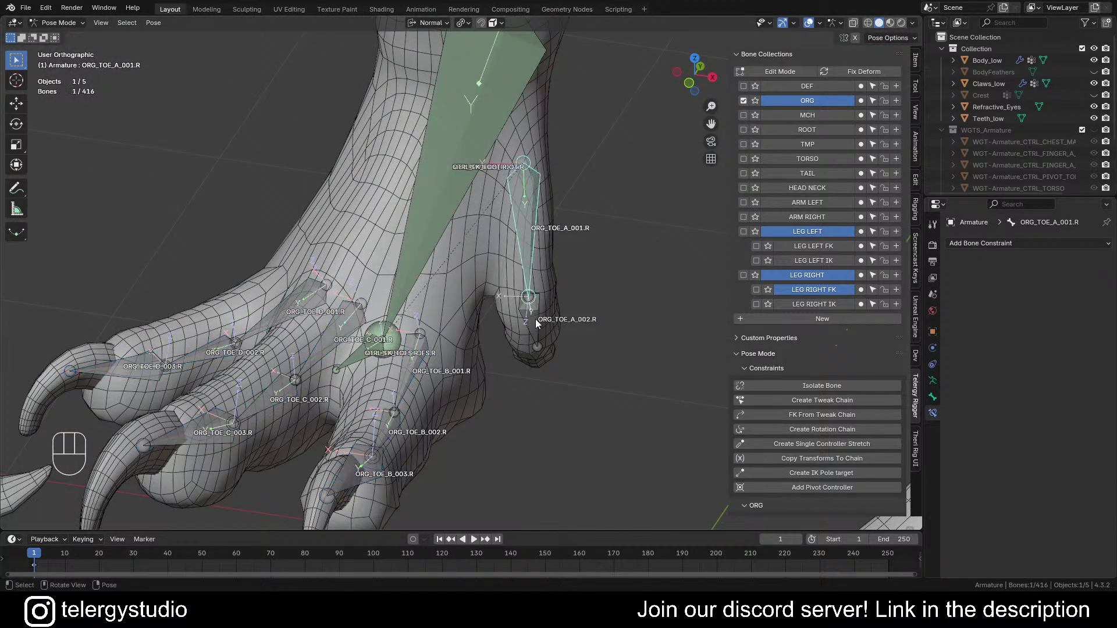
pyautogui.click(535, 319)
pyautogui.click(529, 250)
pyautogui.keyDown('shift'); pyautogui.click(530, 307); pyautogui.keyUp('shift')
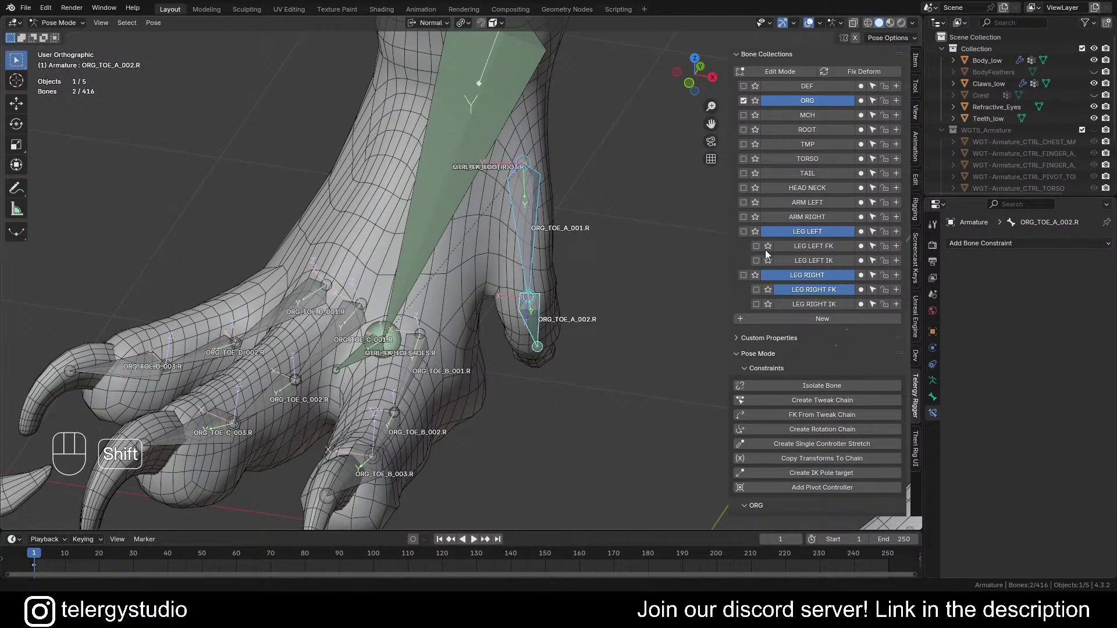
pyautogui.click(861, 292)
pyautogui.keyDown('shift'); pyautogui.click(864, 303); pyautogui.keyUp('shift')
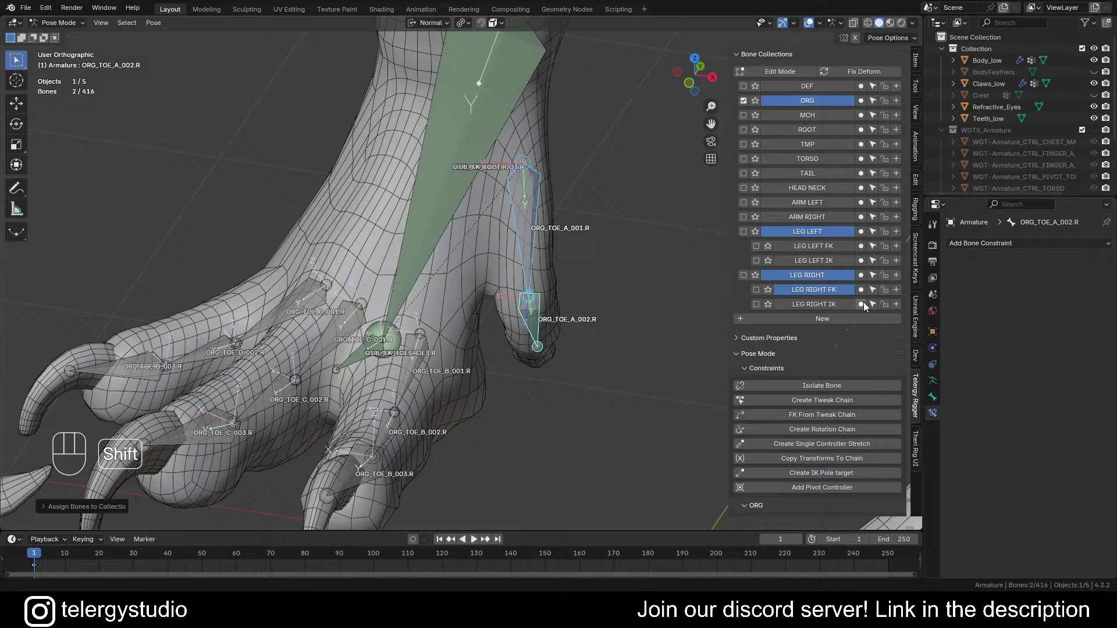
pyautogui.click(616, 300)
pyautogui.click(831, 290)
# Step: Assign ORG_TOE_A_001.L and ORG_TOE_A_002.L to both LEG LEFT FK and LEG LEFT IK, leaving LEG LEFT FK hidden
pyautogui.scroll(-5, 575, 267)
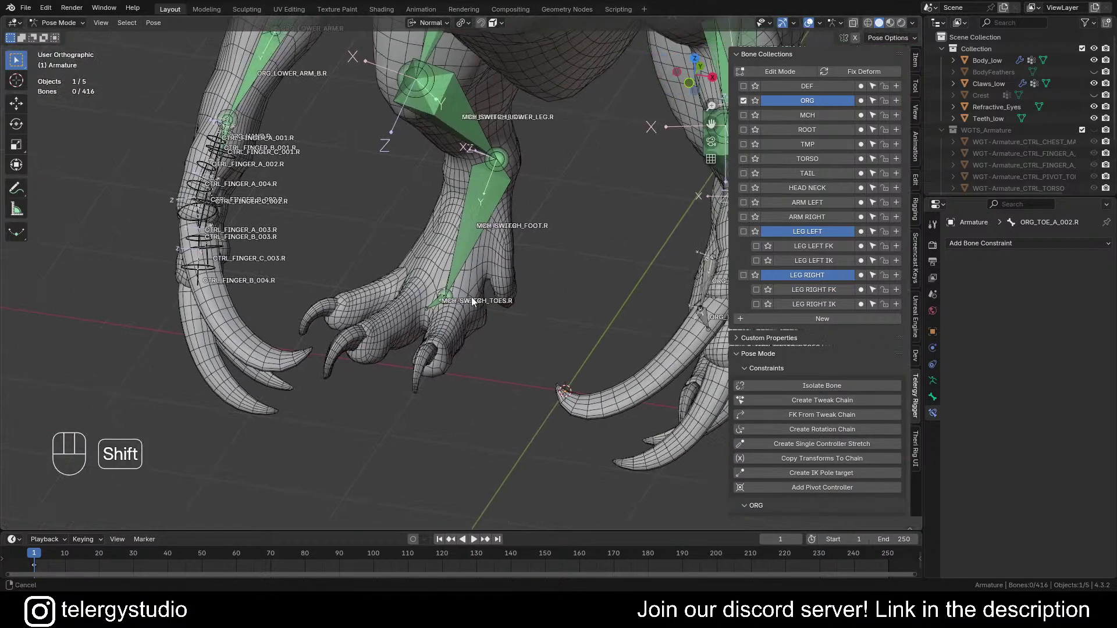
pyautogui.keyDown('shift'); pyautogui.moveTo(471, 296); pyautogui.dragTo(250, 295, button='middle'); pyautogui.keyUp('shift')
pyautogui.scroll(-2, 438, 254)
pyautogui.click(812, 246)
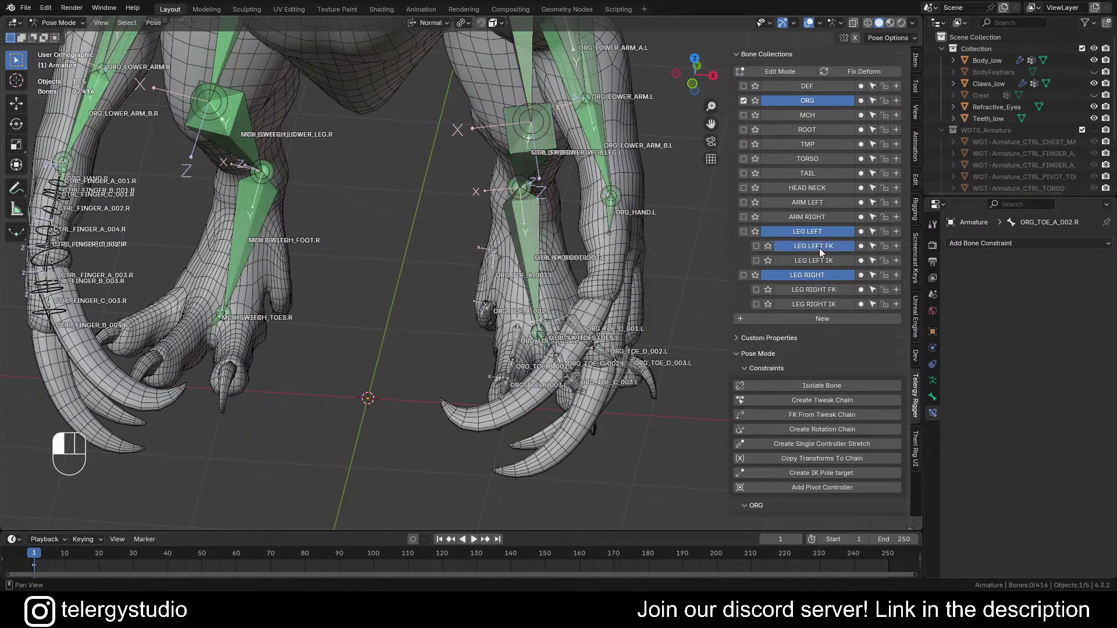
pyautogui.scroll(8, 494, 273)
pyautogui.click(513, 306)
pyautogui.keyDown('shift'); pyautogui.click(508, 358); pyautogui.keyUp('shift')
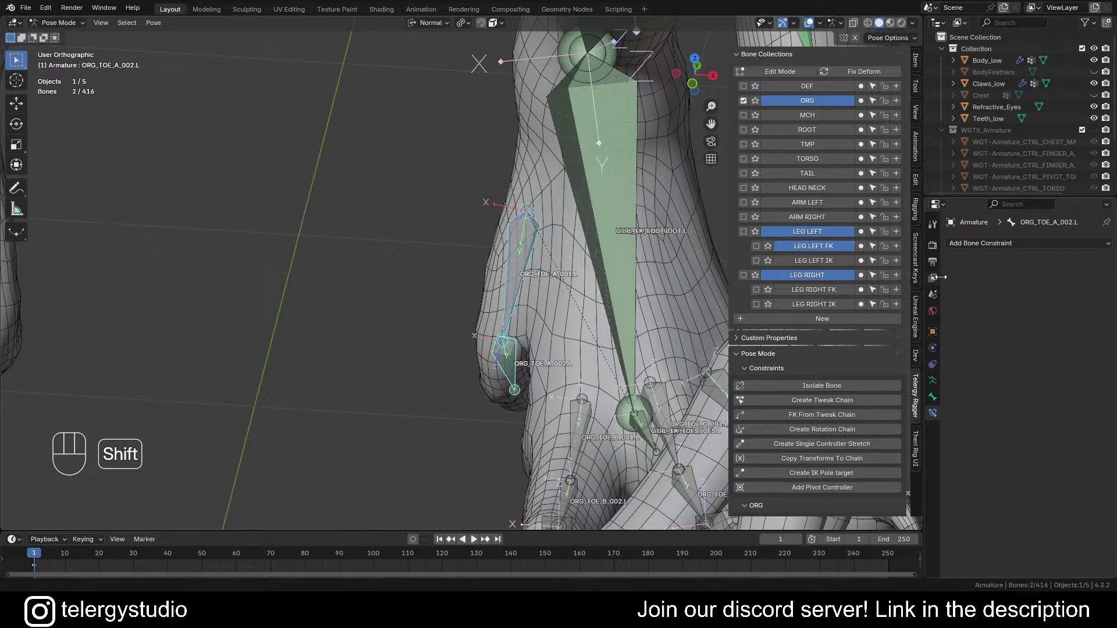
pyautogui.click(861, 247)
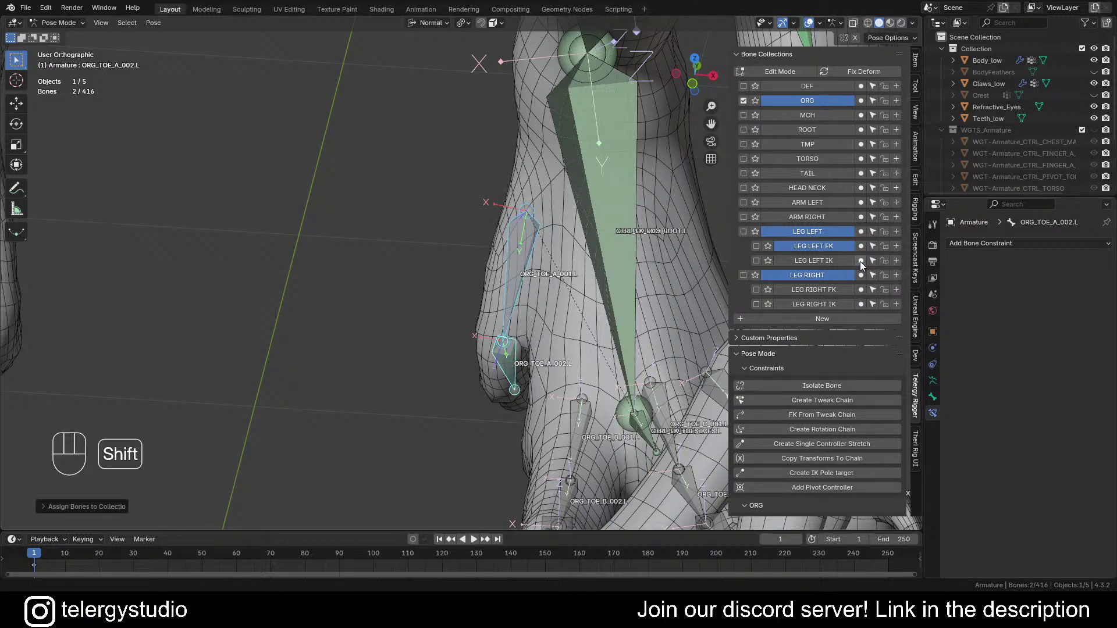
pyautogui.click(446, 235)
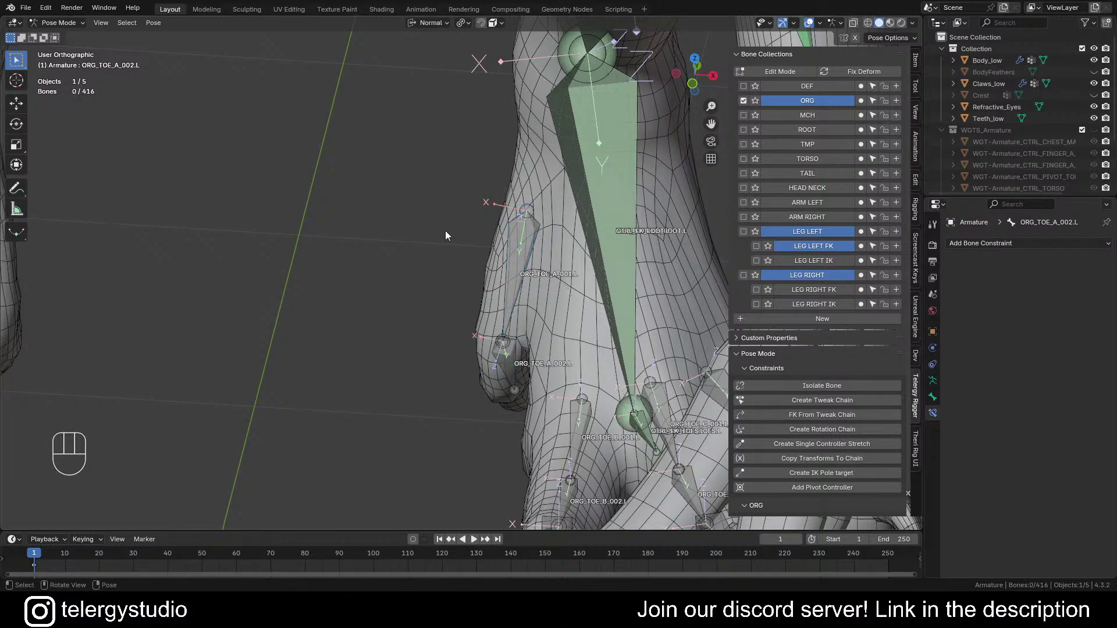
pyautogui.click(825, 246)
# Step: Show the LEG LEFT FK and LEG RIGHT FK bone collections and hide the ORG collection
pyautogui.scroll(-6, 455, 176)
pyautogui.keyDown('shift'); pyautogui.moveTo(488, 199); pyautogui.dragTo(509, 235, button='middle'); pyautogui.keyUp('shift')
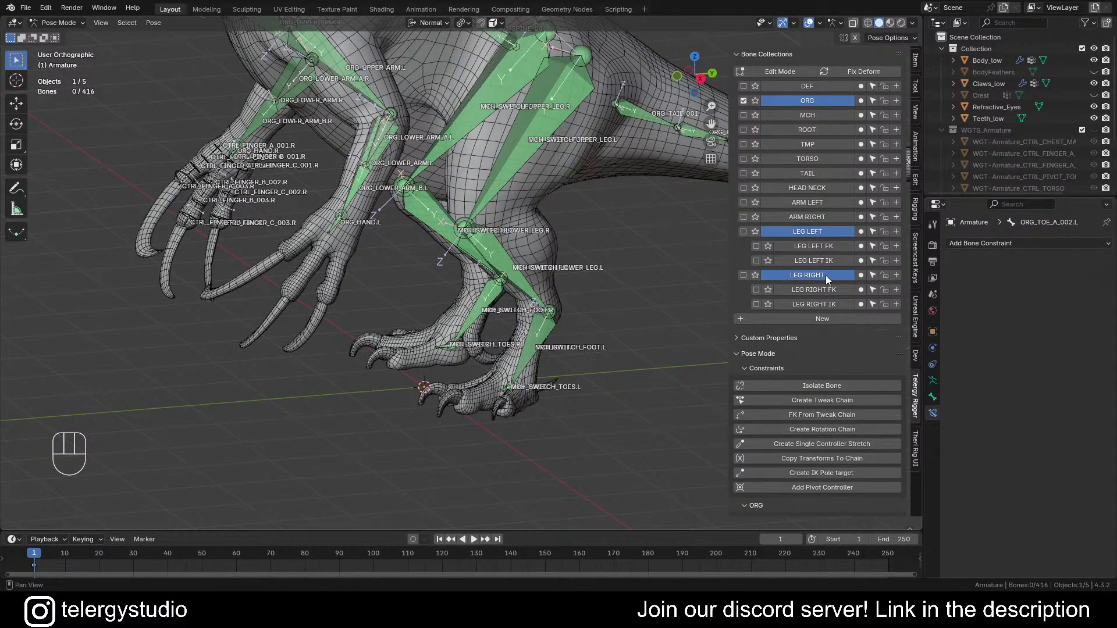
pyautogui.keyDown('shift'); pyautogui.moveTo(579, 283); pyautogui.dragTo(501, 291, button='middle'); pyautogui.keyUp('shift')
pyautogui.scroll(2, 521, 296)
pyautogui.scroll(1, 524, 299)
pyautogui.scroll(-2, 527, 303)
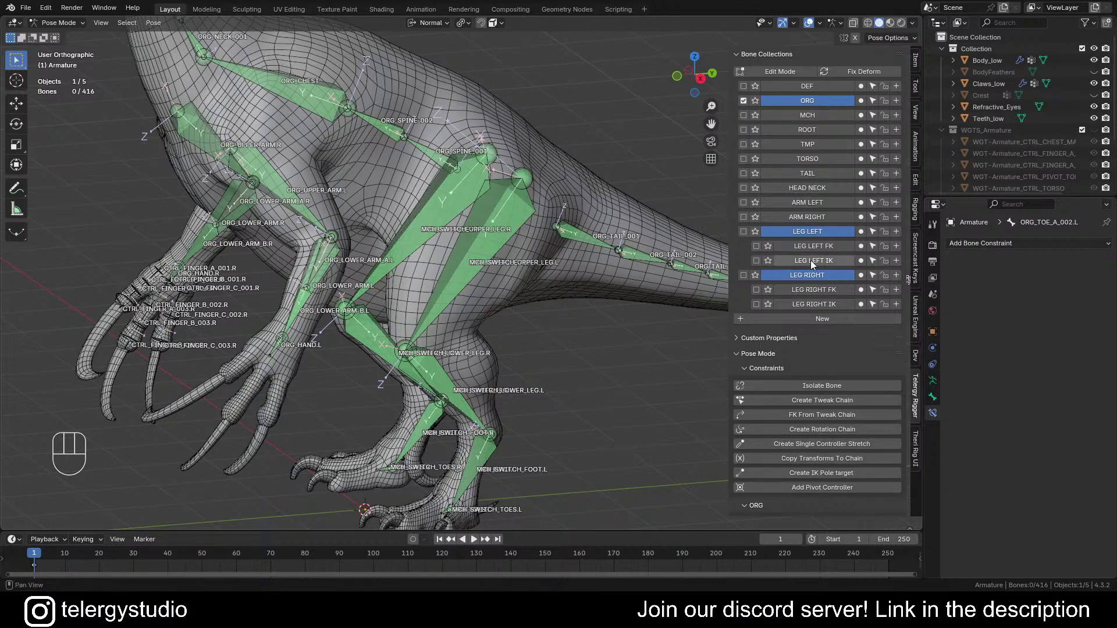
pyautogui.keyDown('shift'); pyautogui.moveTo(501, 291); pyautogui.dragTo(539, 232, button='middle'); pyautogui.keyUp('shift')
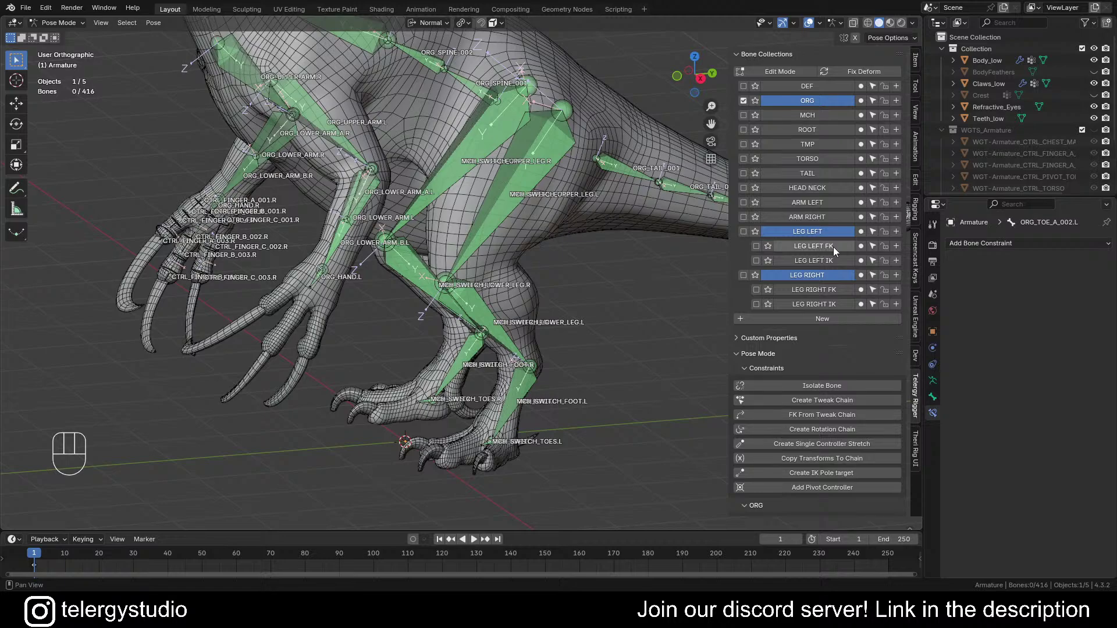
pyautogui.click(818, 248)
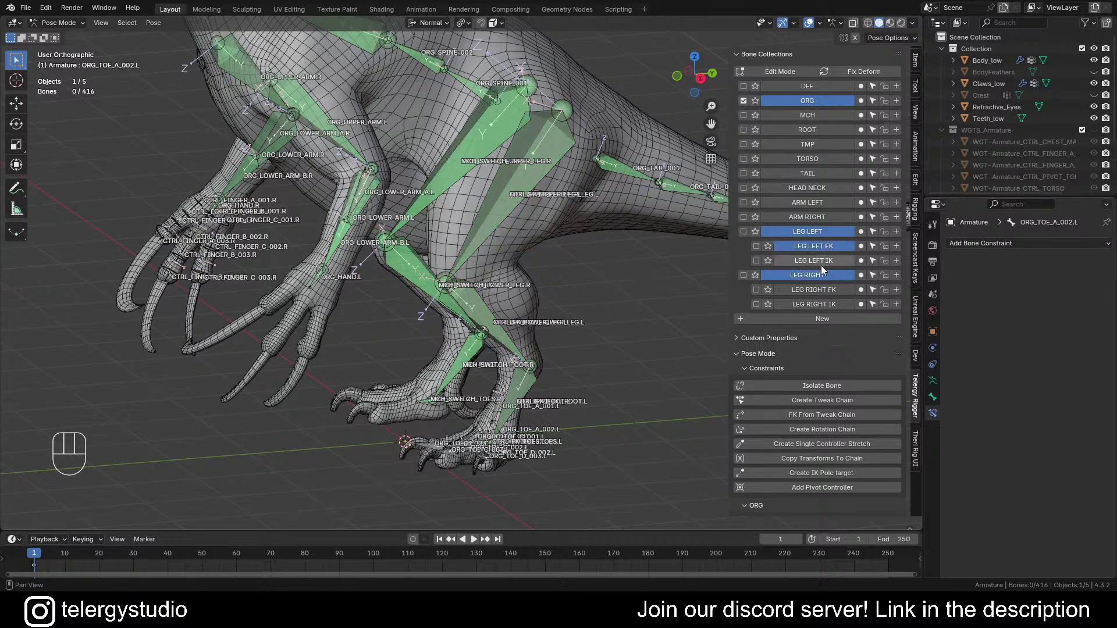
pyautogui.click(825, 261)
pyautogui.click(815, 262)
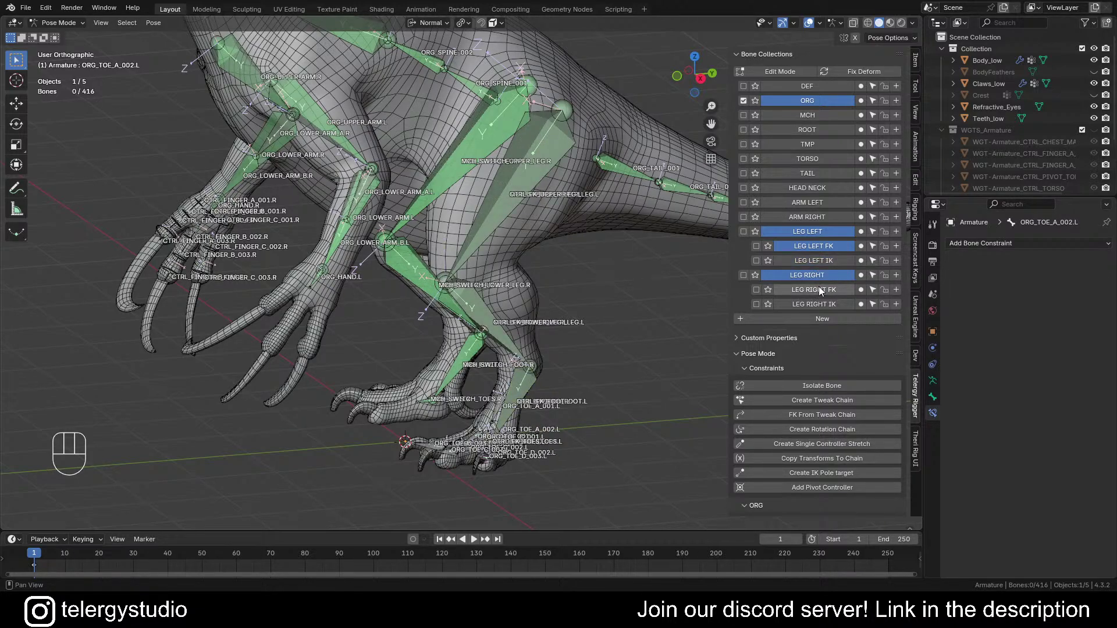
pyautogui.click(819, 289)
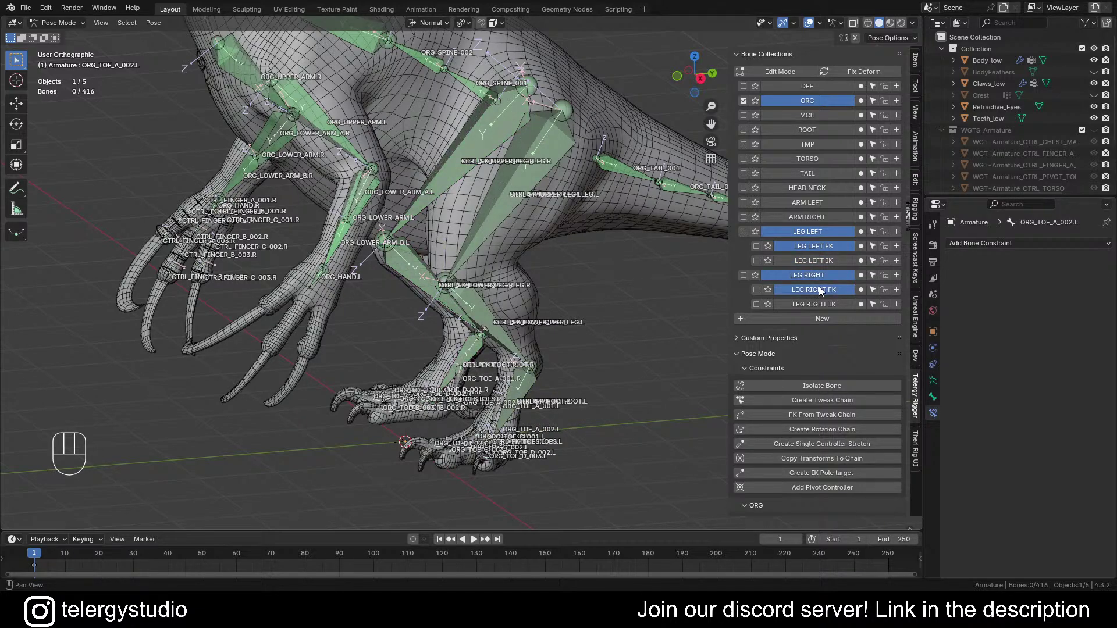
pyautogui.click(802, 101)
# Step: Reveal any hidden bones and show the ARM LEFT bone collection
pyautogui.scroll(-2, 443, 256)
pyautogui.keyDown('shift'); pyautogui.moveTo(487, 260); pyautogui.dragTo(511, 211, button='middle'); pyautogui.keyUp('shift')
pyautogui.scroll(2, 494, 243)
pyautogui.scroll(-3, 491, 174)
pyautogui.keyDown('shift'); pyautogui.moveTo(486, 266); pyautogui.dragTo(448, 445, button='middle'); pyautogui.keyUp('shift')
pyautogui.click(448, 297)
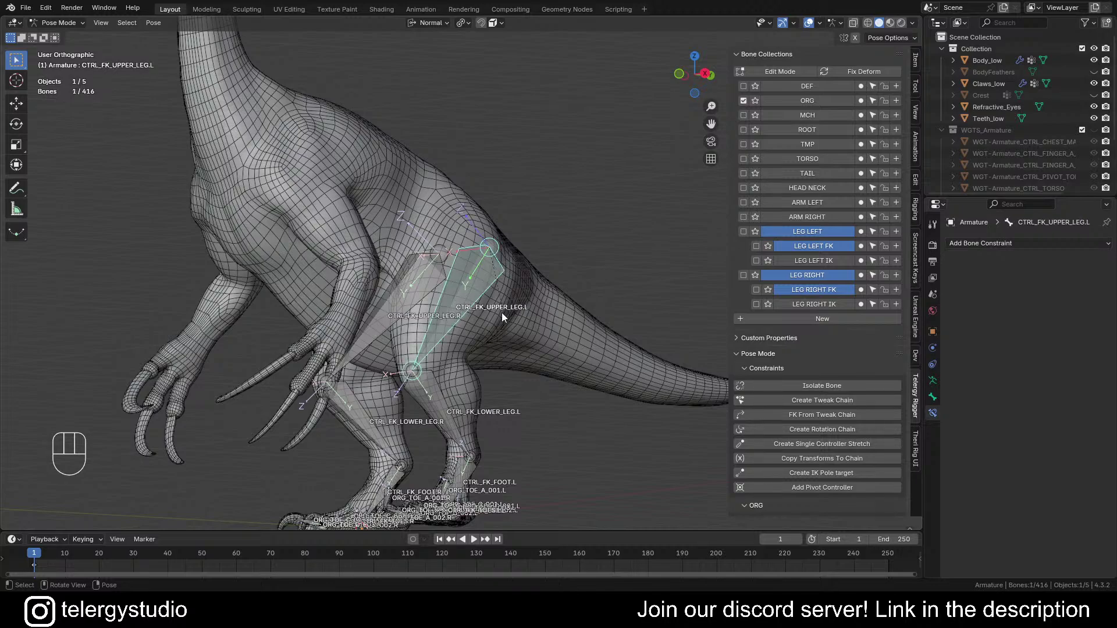
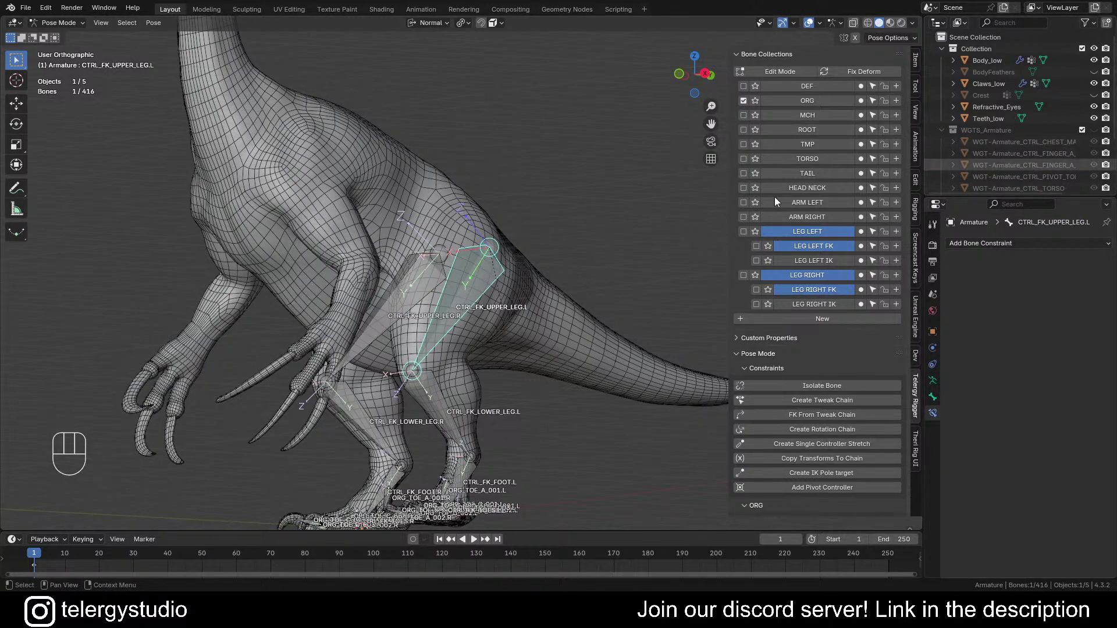
pyautogui.hotkey('alt', 'h')
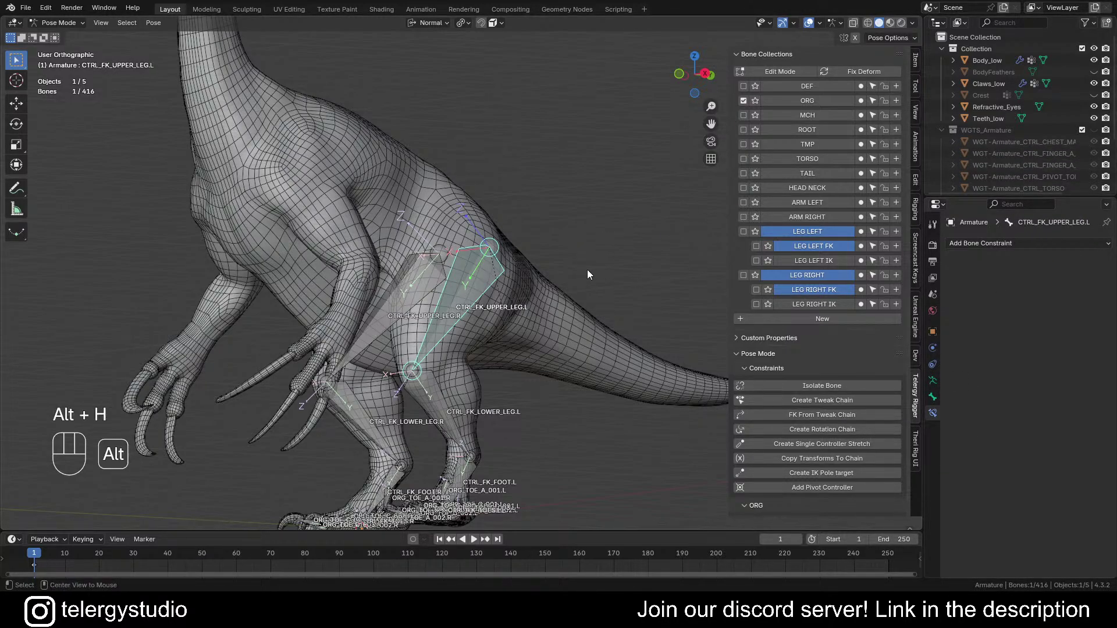
pyautogui.click(809, 203)
# Step: Copy the bone shape of MCH_IK_LOWER_ARM.L to CTRL_FK_UPPER_LEG.L, and hide the ARM LEFT collection
pyautogui.moveTo(470, 225); pyautogui.dragTo(420, 274, button='middle')
pyautogui.keyDown('shift'); pyautogui.moveTo(502, 276); pyautogui.dragTo(573, 250, button='middle'); pyautogui.keyUp('shift')
pyautogui.moveTo(573, 250); pyautogui.dragTo(384, 259, button='middle')
pyautogui.scroll(3, 407, 244)
pyautogui.click(415, 252)
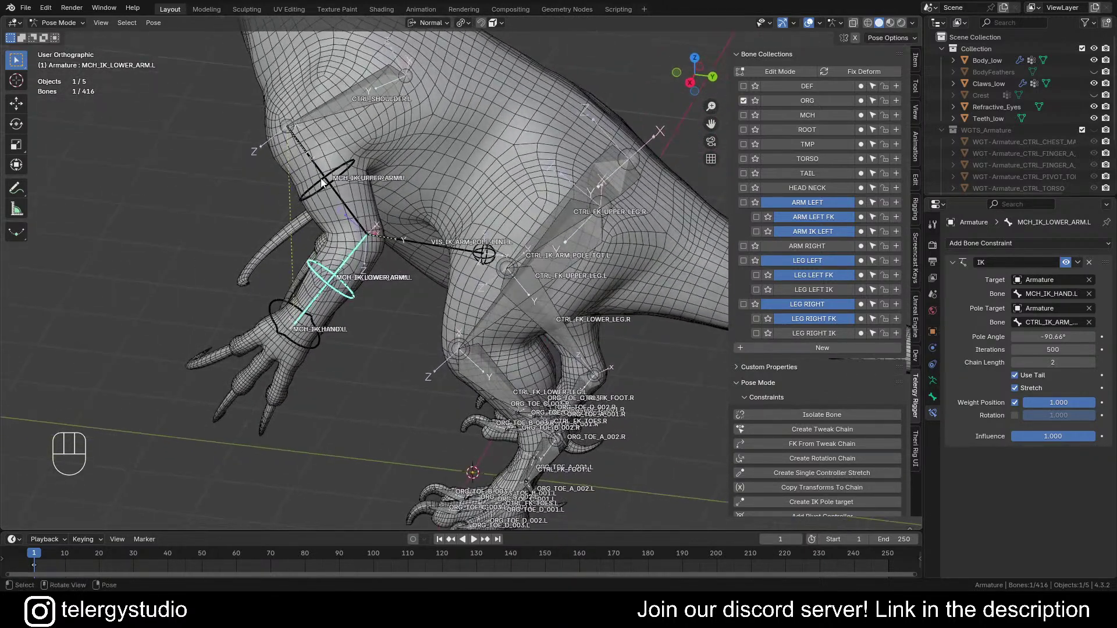
pyautogui.keyDown('shift'); pyautogui.click(490, 320); pyautogui.keyUp('shift')
pyautogui.keyDown('shift'); pyautogui.click(336, 295); pyautogui.keyUp('shift')
pyautogui.hotkey('ctrl', 'c')
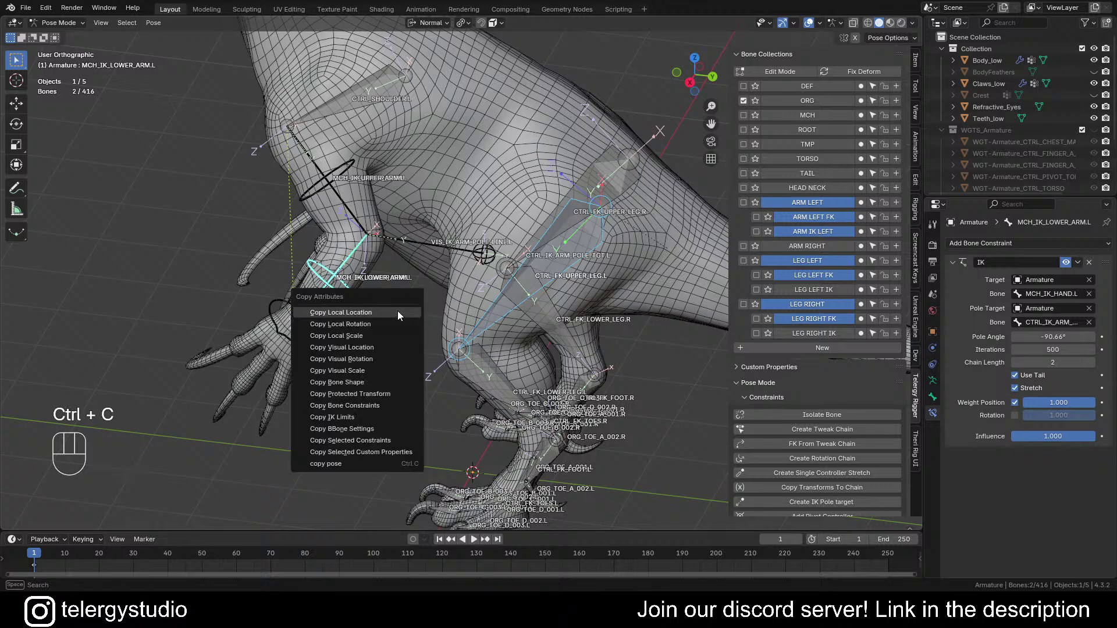
pyautogui.click(367, 381)
pyautogui.keyDown('shift'); pyautogui.moveTo(433, 314); pyautogui.dragTo(394, 349, button='middle'); pyautogui.keyUp('shift')
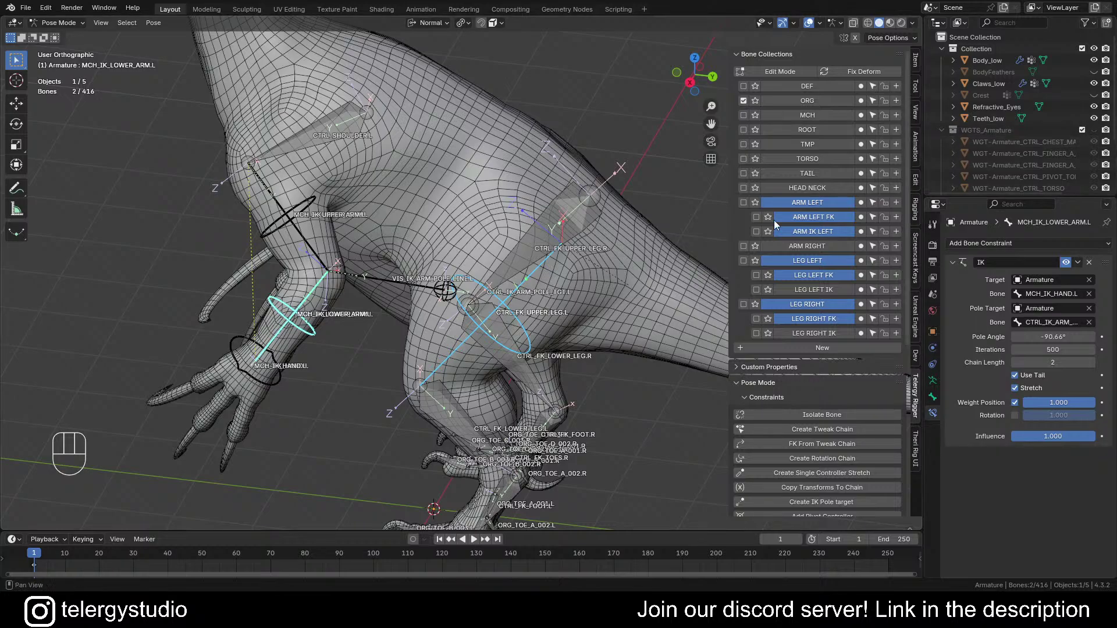
pyautogui.click(814, 202)
# Step: Select only CTRL_FK_UPPER_LEG.L and bring up its Custom Shape viewport display settings
pyautogui.moveTo(415, 302); pyautogui.dragTo(486, 314, button='middle')
pyautogui.click(486, 314)
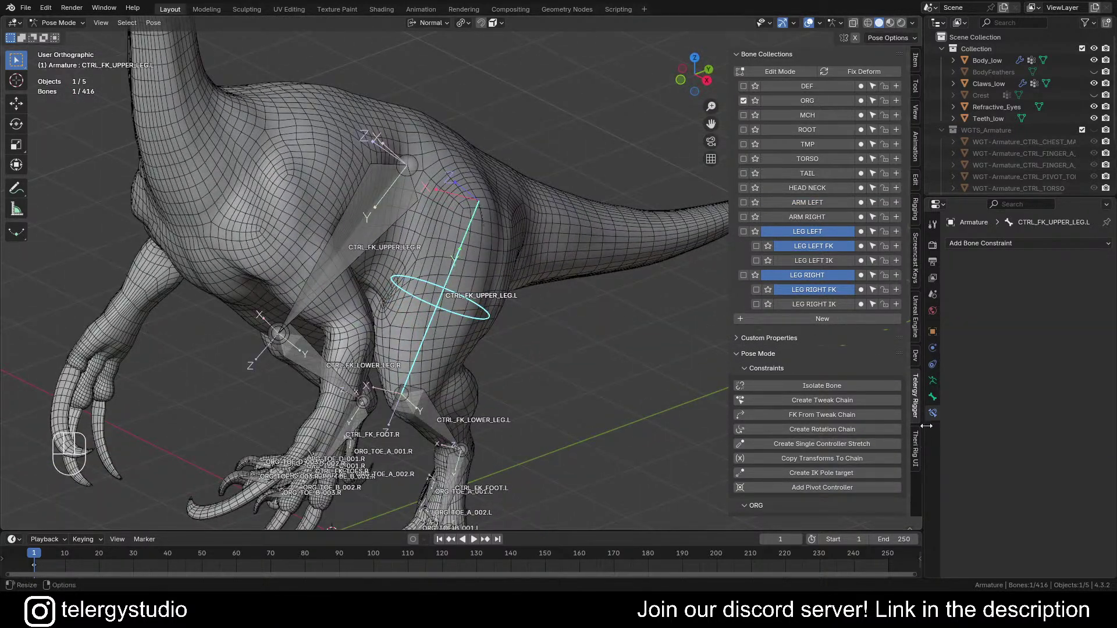
pyautogui.click(932, 397)
pyautogui.scroll(-5, 1003, 402)
pyautogui.scroll(-5, 1003, 401)
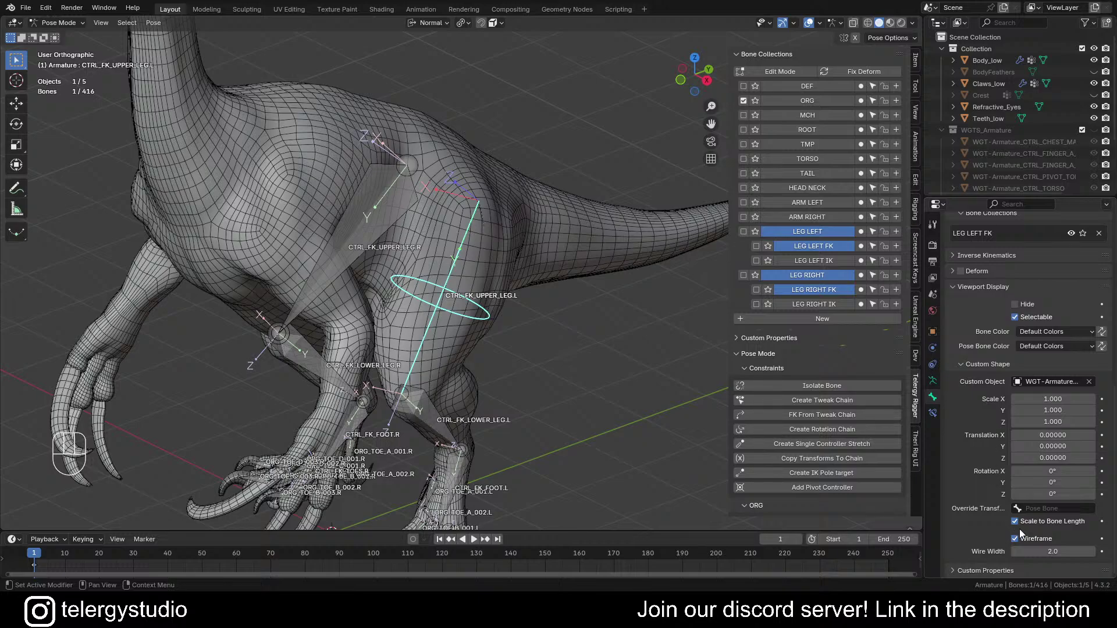
# Step: Add CTRL_FK_UPPER_LEG.R and the CTRL_FK_LOWER_LEG and CTRL_FK_FOOT bones of both legs to the selection, keeping CTRL_FK_UPPER_LEG.L active
pyautogui.keyDown('shift'); pyautogui.moveTo(466, 334); pyautogui.dragTo(480, 288, button='middle'); pyautogui.keyUp('shift')
pyautogui.scroll(2, 481, 288)
pyautogui.press('shift')
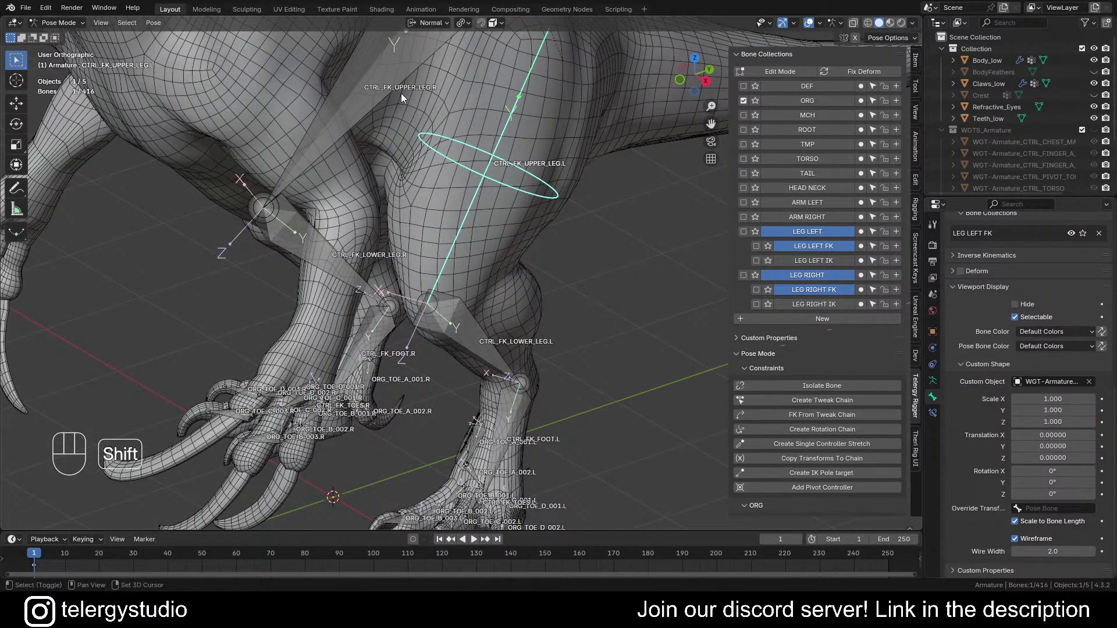
pyautogui.keyDown('shift'); pyautogui.click(274, 194); pyautogui.keyUp('shift')
pyautogui.keyDown('shift'); pyautogui.click(308, 238); pyautogui.keyUp('shift')
pyautogui.scroll(2, 323, 238)
pyautogui.keyDown('shift'); pyautogui.moveTo(399, 334); pyautogui.dragTo(433, 203, button='middle'); pyautogui.keyUp('shift')
pyautogui.keyDown('shift'); pyautogui.click(438, 223); pyautogui.keyUp('shift')
pyautogui.keyDown('shift'); pyautogui.click(609, 274); pyautogui.keyUp('shift')
pyautogui.keyDown('shift'); pyautogui.click(647, 387); pyautogui.keyUp('shift')
# Step: Add all the left foot's toe bones to the selection: ORG_TOE_A 001 and 002, and ORG_TOE_B, C and D 001 to 003
pyautogui.keyDown('shift'); pyautogui.moveTo(624, 385); pyautogui.dragTo(607, 159, button='middle'); pyautogui.keyUp('shift')
pyautogui.moveTo(588, 204); pyautogui.dragTo(589, 214, button='middle')
pyautogui.scroll(3, 581, 195)
pyautogui.keyDown('shift'); pyautogui.click(529, 150); pyautogui.keyUp('shift')
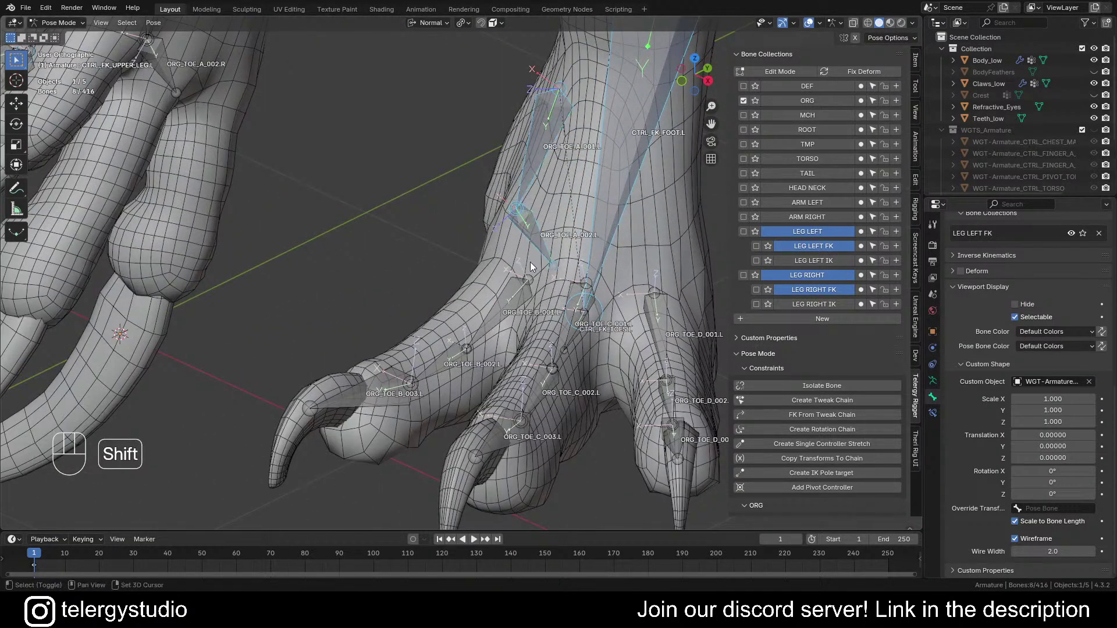
pyautogui.keyDown('shift'); pyautogui.click(529, 254); pyautogui.keyUp('shift')
pyautogui.moveTo(529, 260); pyautogui.dragTo(488, 265, button='middle')
pyautogui.keyDown('shift'); pyautogui.moveTo(413, 277); pyautogui.dragTo(474, 352); pyautogui.keyUp('shift')
pyautogui.keyDown('shift'); pyautogui.moveTo(325, 344); pyautogui.dragTo(499, 504); pyautogui.keyUp('shift')
pyautogui.keyDown('shift'); pyautogui.click(533, 368); pyautogui.keyUp('shift')
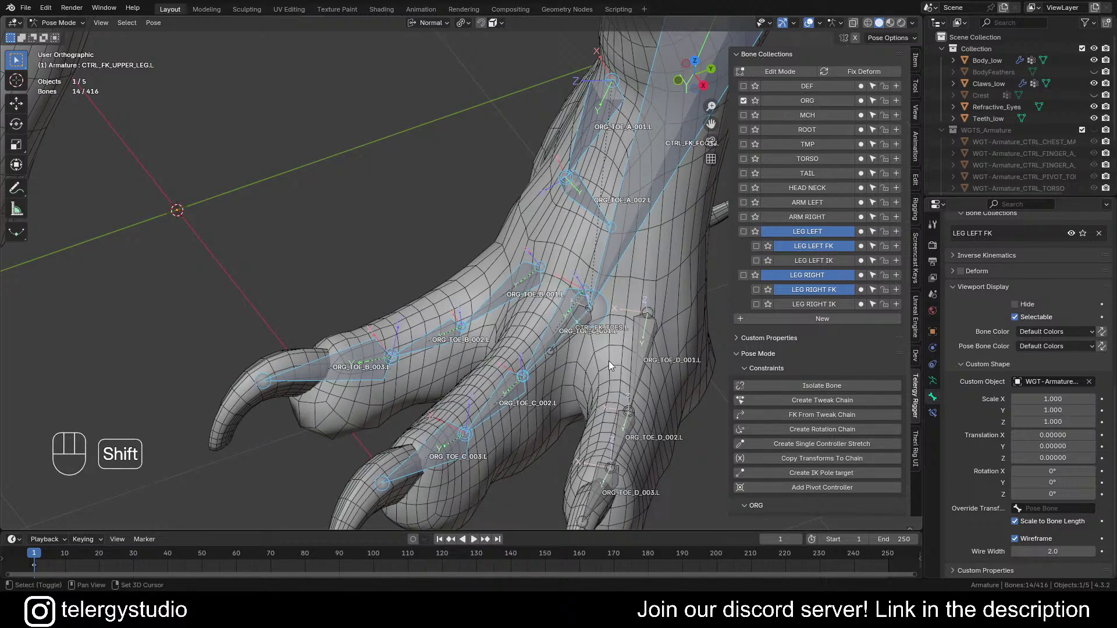
pyautogui.keyDown('shift'); pyautogui.moveTo(609, 363); pyautogui.dragTo(657, 422); pyautogui.keyUp('shift')
pyautogui.keyDown('shift'); pyautogui.moveTo(491, 478); pyautogui.dragTo(675, 499); pyautogui.keyUp('shift')
# Step: Add all the right foot's toe bones to the selection: ORG_TOE_A 001 and 002, and ORG_TOE_B, C and D 001 to 003
pyautogui.scroll(-4, 612, 355)
pyautogui.keyDown('shift'); pyautogui.moveTo(636, 291); pyautogui.dragTo(501, 306, button='middle'); pyautogui.keyUp('shift')
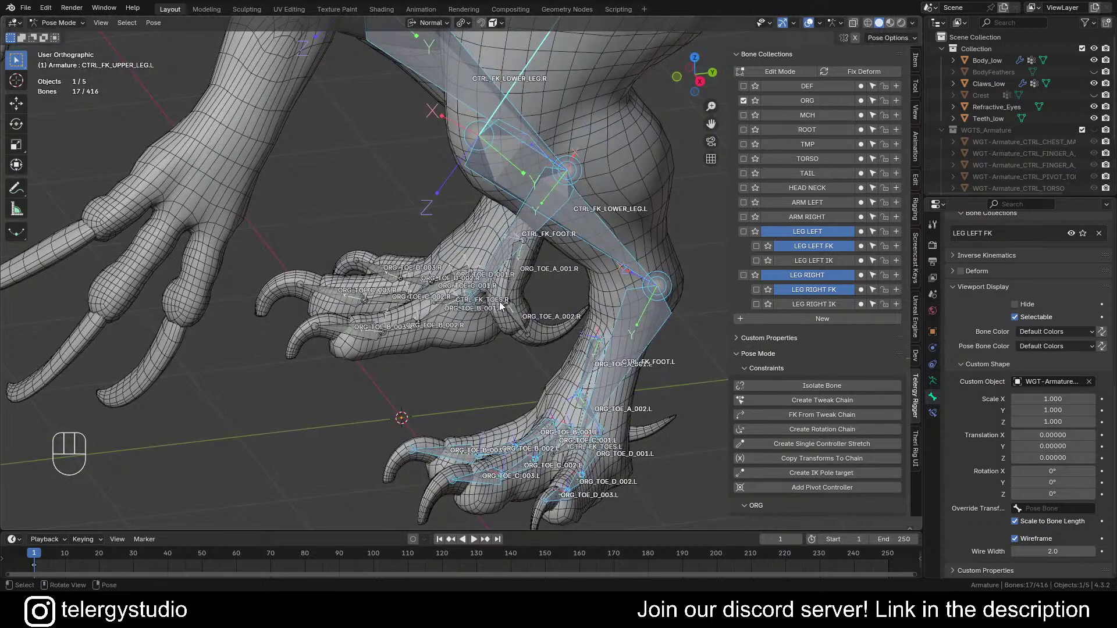
pyautogui.scroll(4, 501, 306)
pyautogui.keyDown('shift'); pyautogui.moveTo(387, 312); pyautogui.dragTo(549, 333, button='middle'); pyautogui.keyUp('shift')
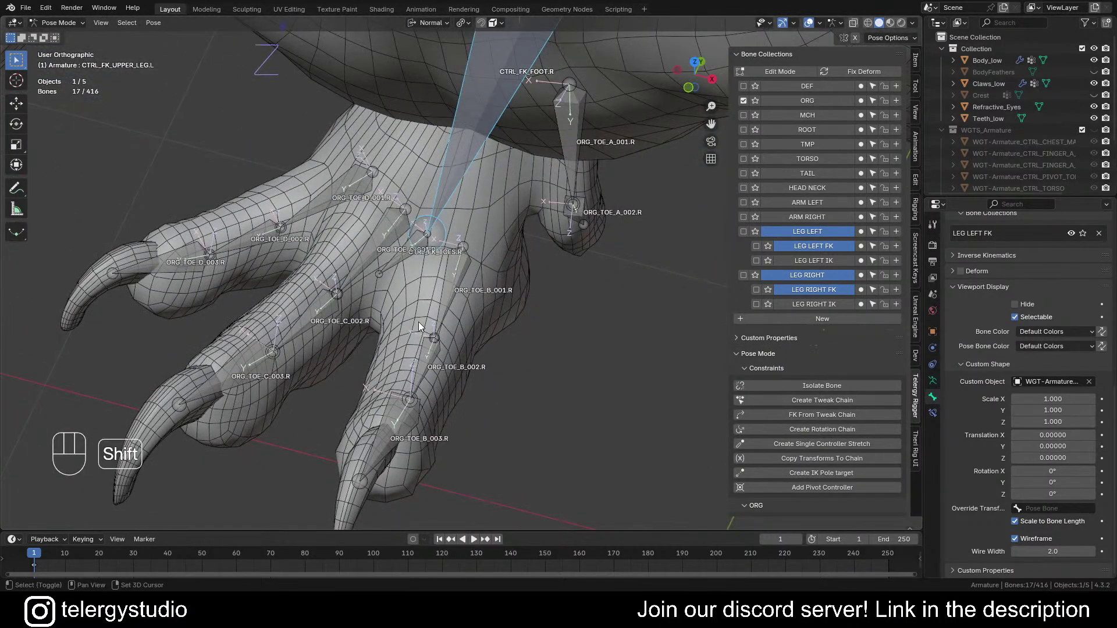
pyautogui.keyDown('shift'); pyautogui.moveTo(417, 323); pyautogui.dragTo(350, 423); pyautogui.keyUp('shift')
pyautogui.keyDown('shift'); pyautogui.moveTo(264, 311); pyautogui.dragTo(330, 395); pyautogui.keyUp('shift')
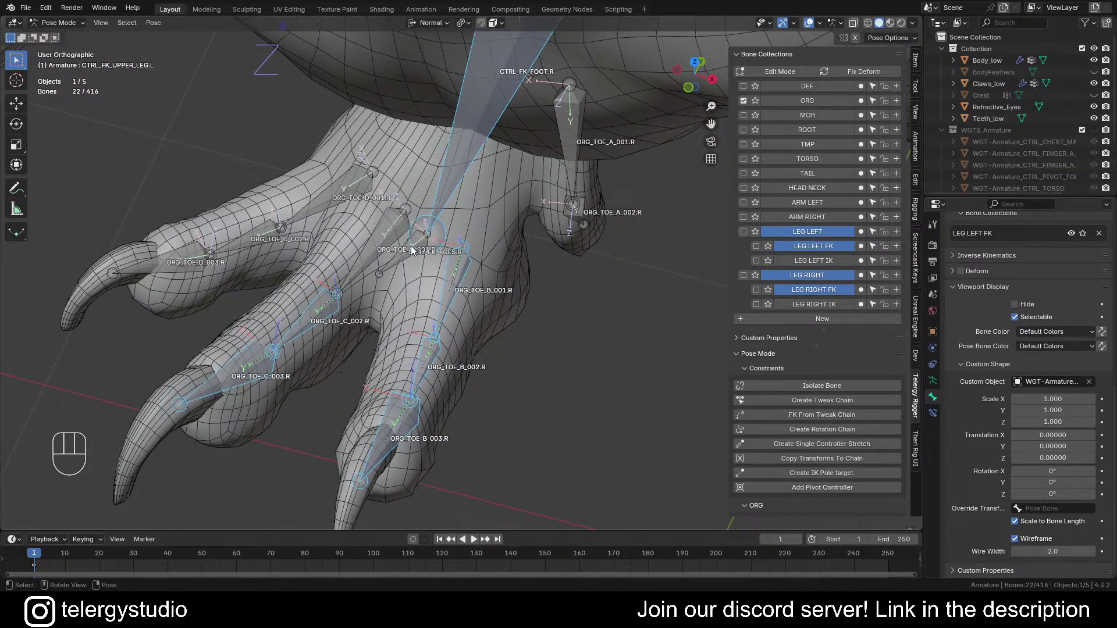
pyautogui.keyDown('shift'); pyautogui.moveTo(348, 240); pyautogui.dragTo(375, 263); pyautogui.keyUp('shift')
pyautogui.keyDown('shift'); pyautogui.moveTo(268, 266); pyautogui.dragTo(273, 265); pyautogui.keyUp('shift')
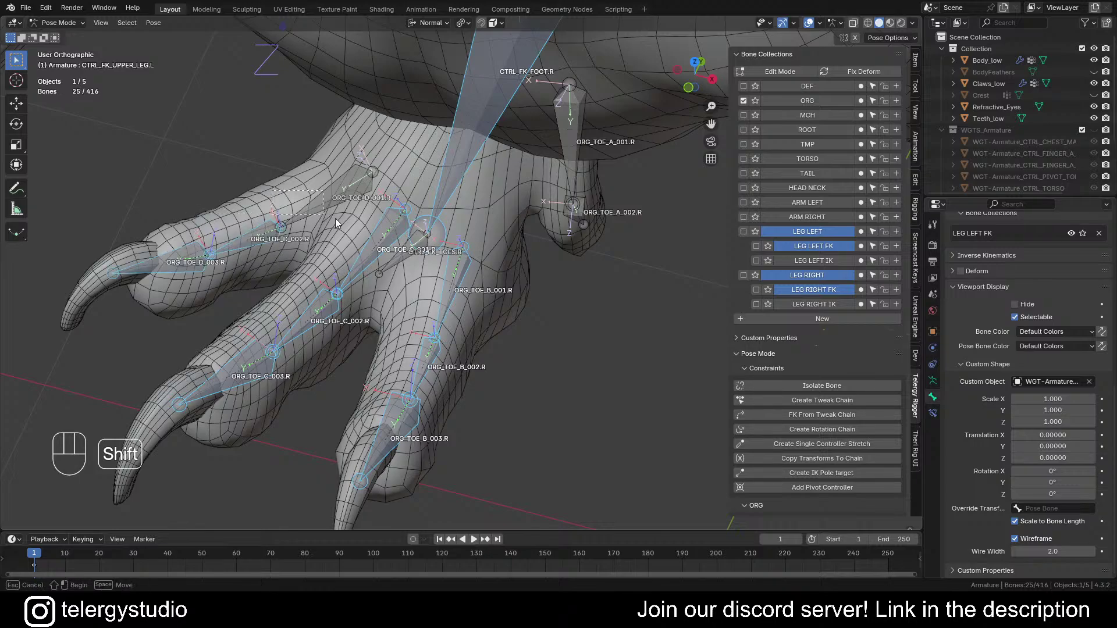
pyautogui.moveTo(336, 218); pyautogui.dragTo(394, 249, button='middle')
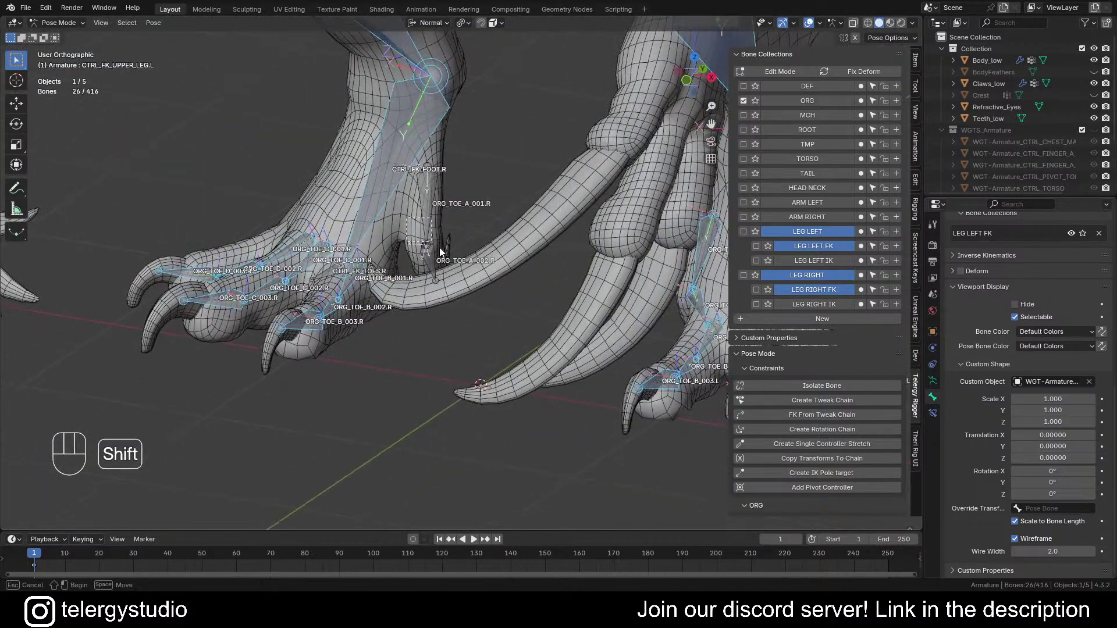
pyautogui.keyDown('shift'); pyautogui.moveTo(442, 255); pyautogui.dragTo(418, 204); pyautogui.keyUp('shift')
# Step: Copy the bone shape of CTRL_FK_UPPER_LEG.L to all selected leg and toe bones, and clear the selection
pyautogui.scroll(-3, 417, 205)
pyautogui.keyDown('shift'); pyautogui.moveTo(428, 211); pyautogui.dragTo(458, 371, button='middle'); pyautogui.keyUp('shift')
pyautogui.hotkey('ctrl', 'c')
pyautogui.click(470, 267)
pyautogui.click(518, 327)
pyautogui.scroll(6, 518, 295)
pyautogui.moveTo(540, 346); pyautogui.dragTo(436, 349, button='middle')
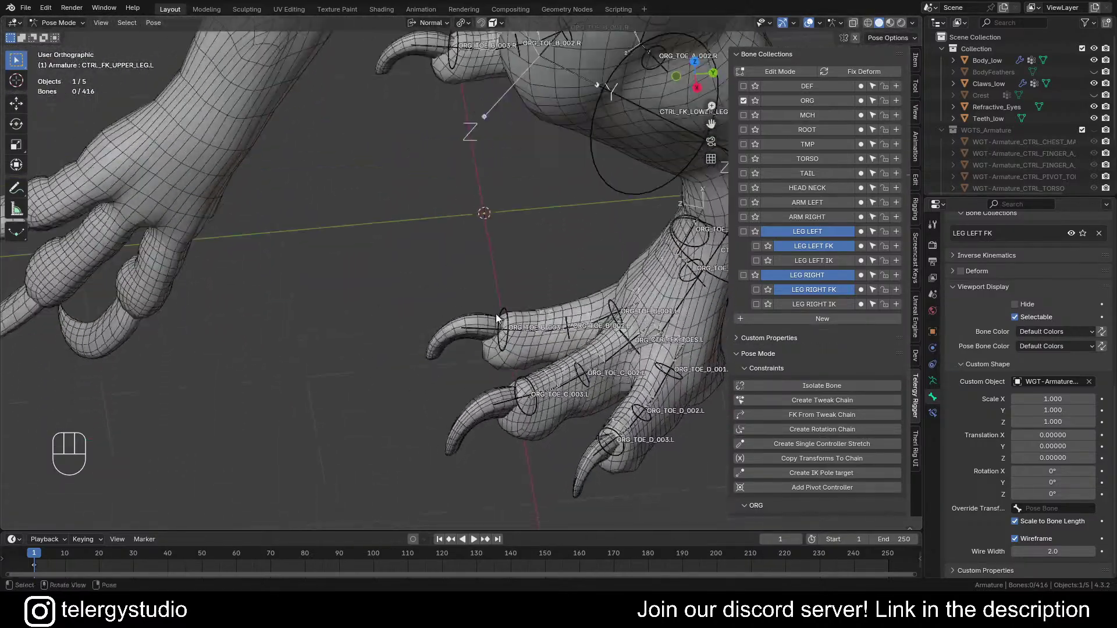
pyautogui.scroll(-4, 546, 288)
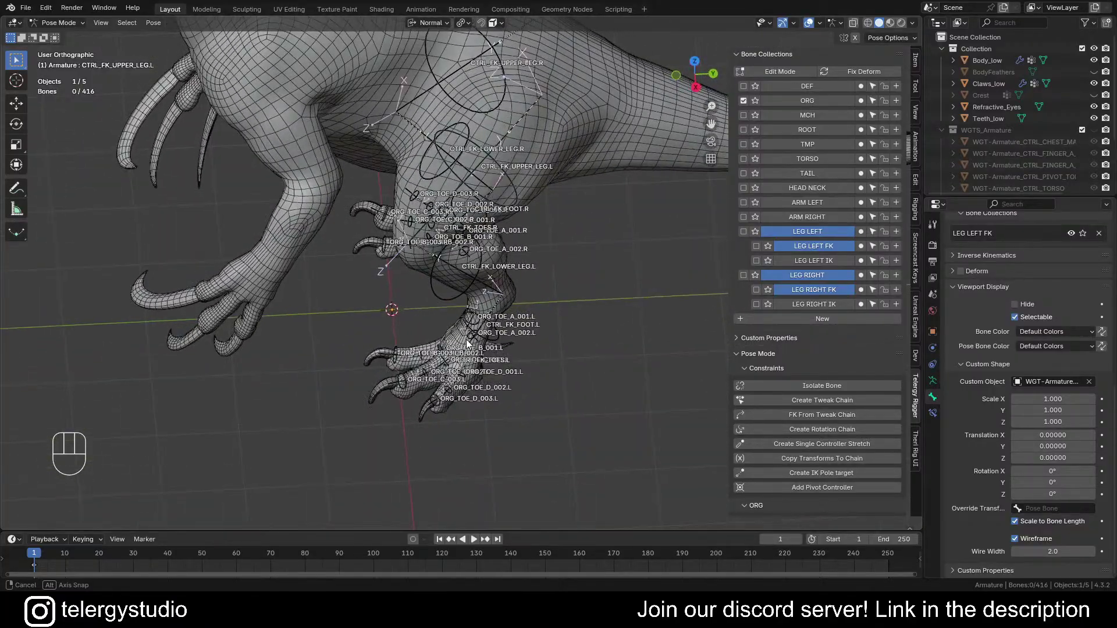
# Step: Show the LEG LEFT IK bone collection and select the left foot bone CTRL_FK_FOOT.L
pyautogui.click(821, 260)
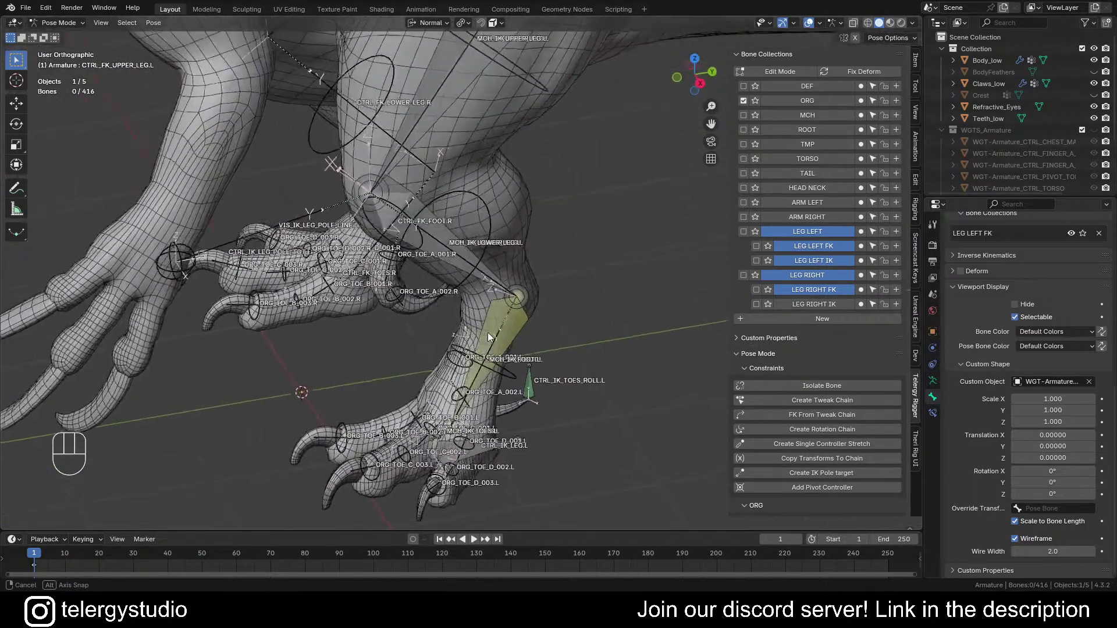
pyautogui.click(483, 381)
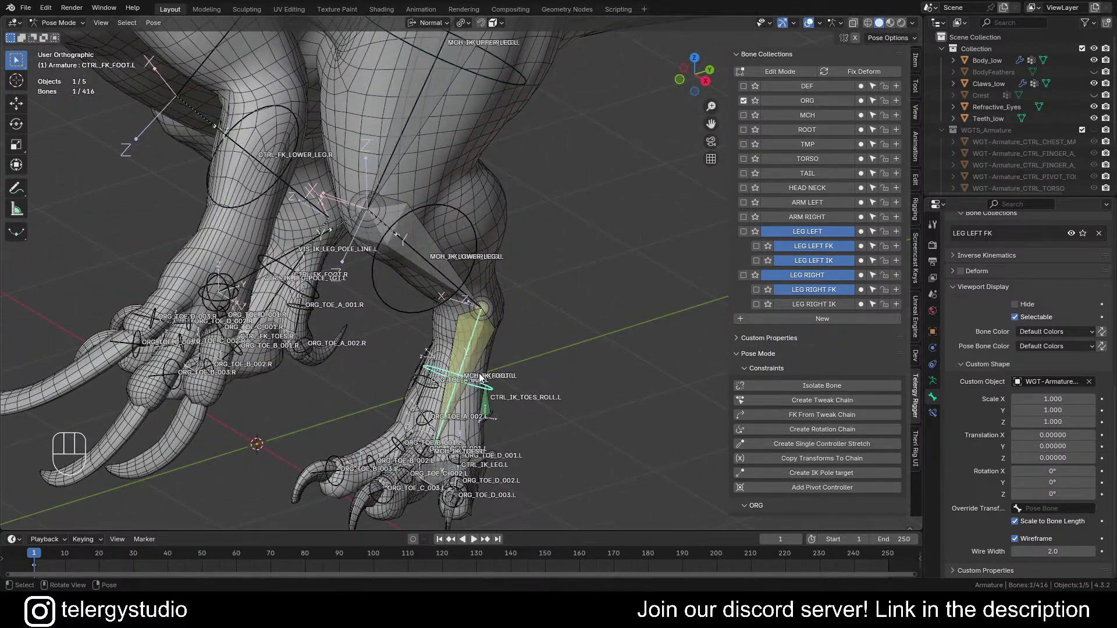
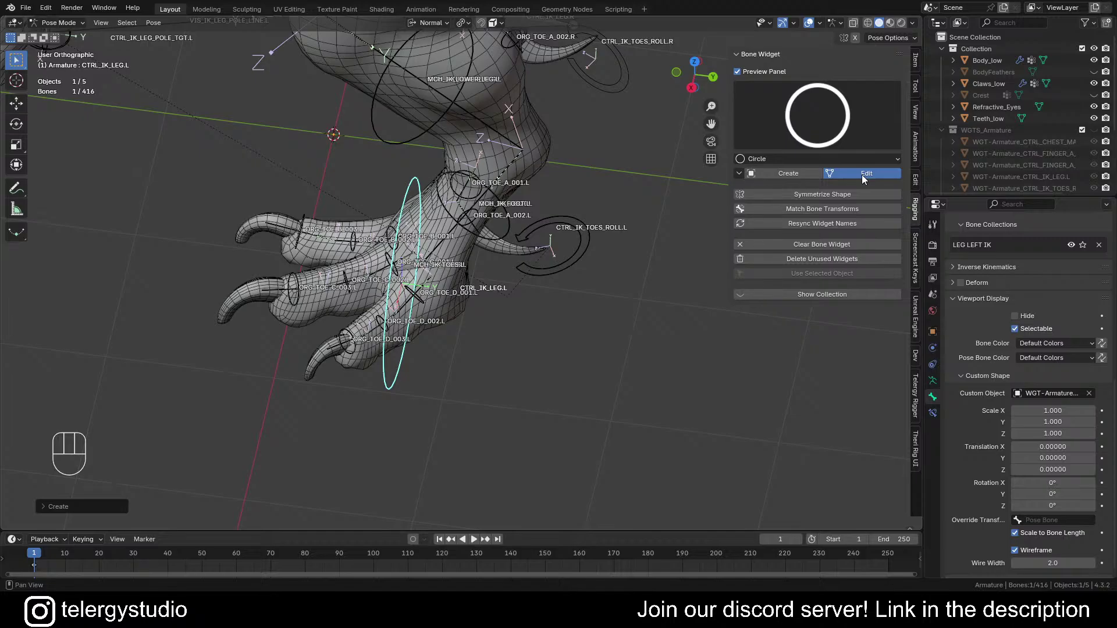
# Step: Open the circle widget of CTRL_IK_LEG.L for editing and rotate it 90° in the right side view so it lies on the ground
pyautogui.click(863, 174)
pyautogui.moveTo(523, 262)
pyautogui.mouseDown(button='middle')
pyautogui.moveTo(483, 253)
pyautogui.moveTo(519, 291)
pyautogui.moveTo(519, 254)
pyautogui.mouseUp(button='middle')
pyautogui.scroll(4, 497, 180)
pyautogui.keyDown('alt'); pyautogui.moveTo(497, 179); pyautogui.dragTo(592, 239, button='middle'); pyautogui.keyUp('alt')
pyautogui.press('r')
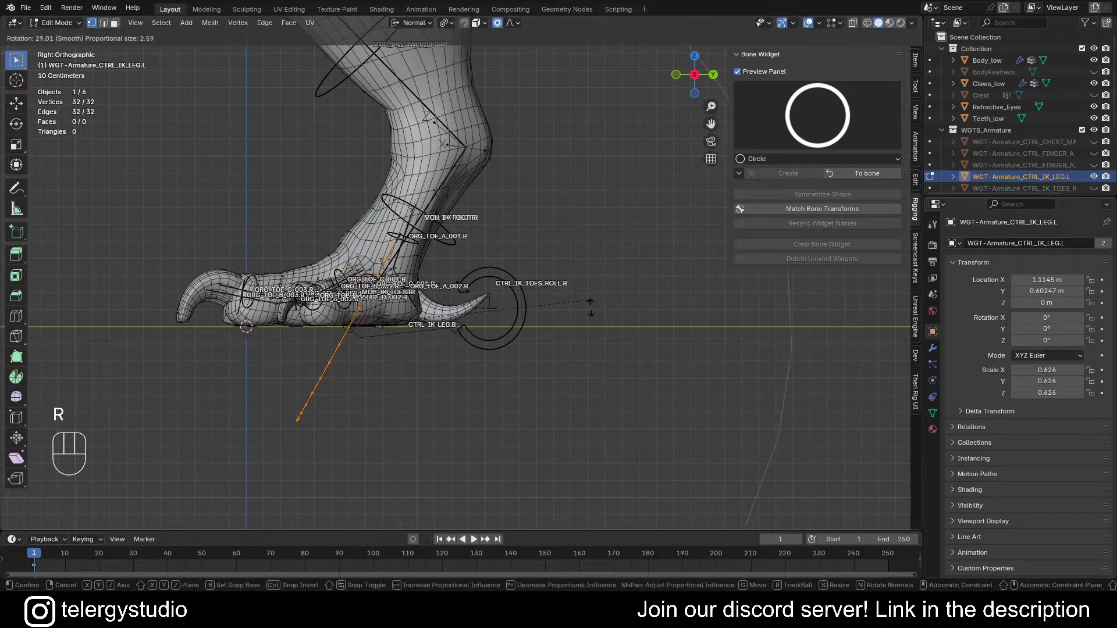
pyautogui.press('9')
pyautogui.press('0')
pyautogui.click(482, 366)
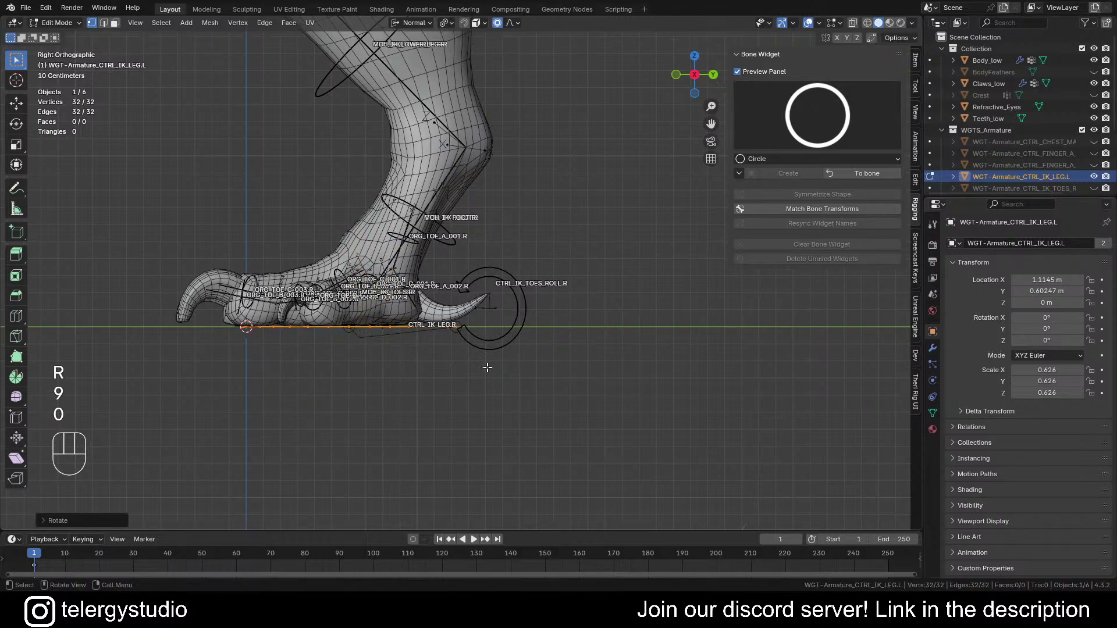
# Step: Move the whole CTRL_IK_LEG.L circle forward over the left foot in the bottom view and scale it up around the toes
pyautogui.moveTo(482, 366); pyautogui.dragTo(496, 267, button='middle')
pyautogui.press('g')
pyautogui.click(529, 262)
pyautogui.press('s')
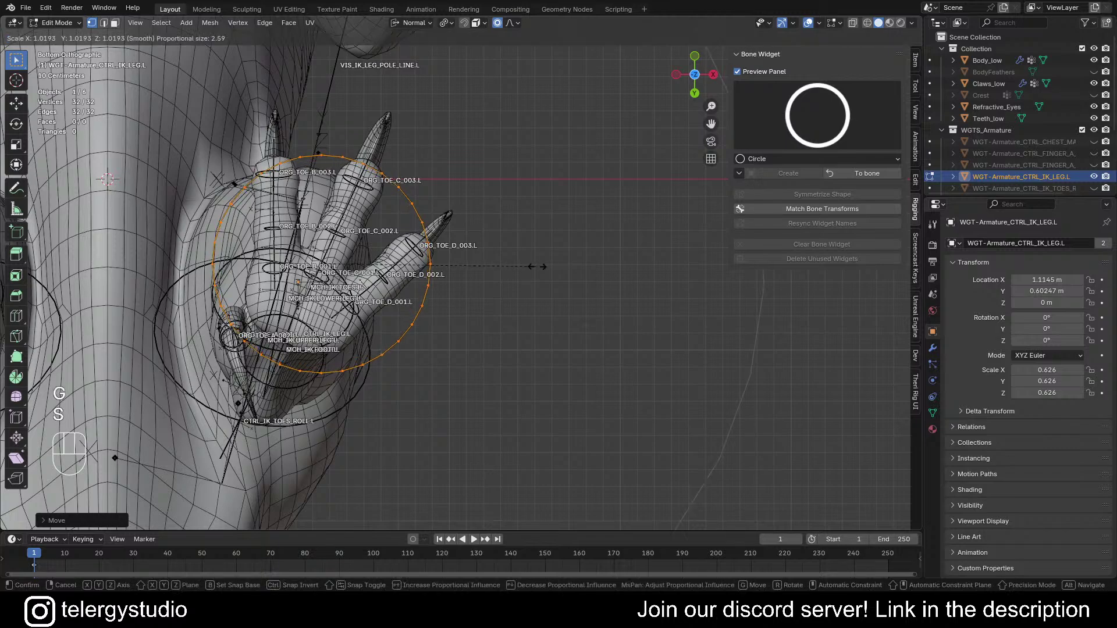
pyautogui.click(561, 250)
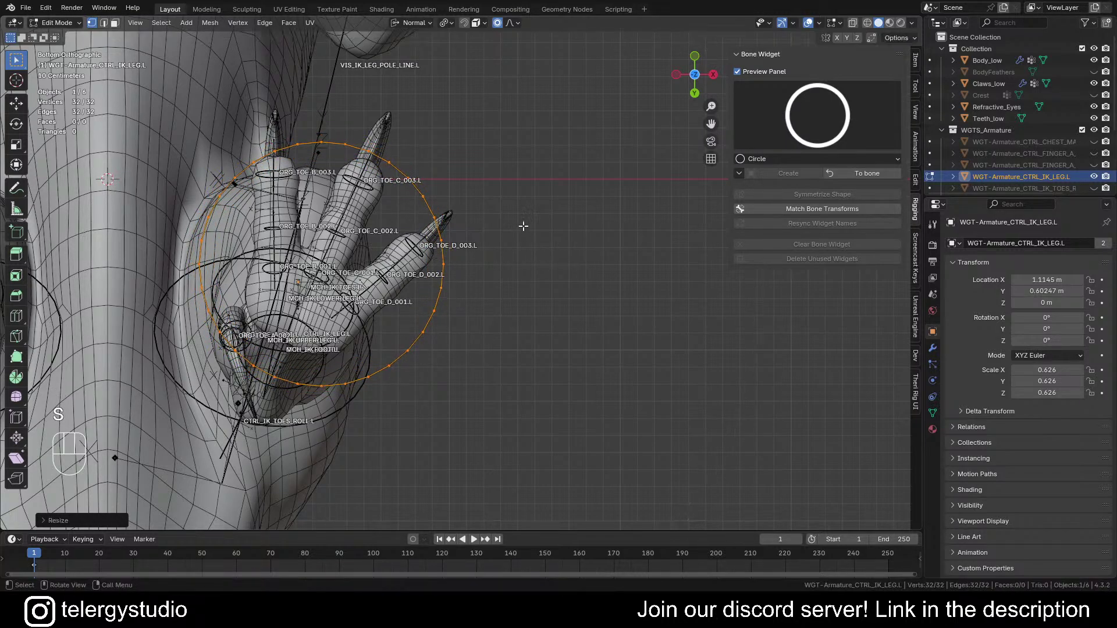
# Step: Pull the circle's front vertex about 0.4 m outward past the toe C claw, using a proportional editing size of about 0.75 m
pyautogui.keyDown('shift'); pyautogui.moveTo(422, 189); pyautogui.dragTo(431, 233, button='middle'); pyautogui.keyUp('shift')
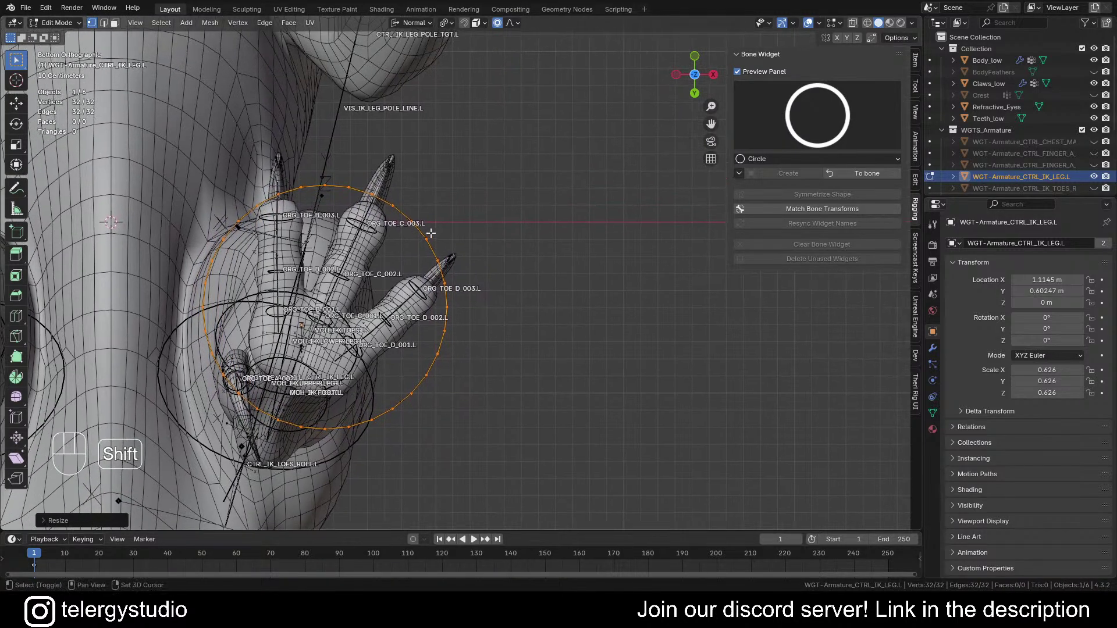
pyautogui.click(382, 187)
pyautogui.press('g')
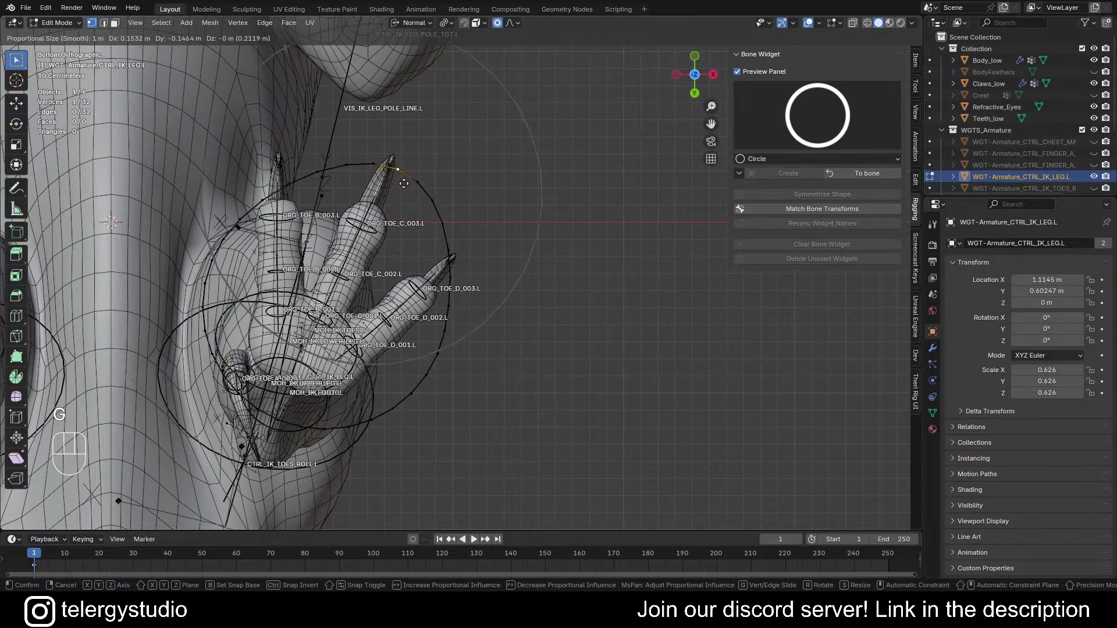
pyautogui.scroll(3, 404, 184)
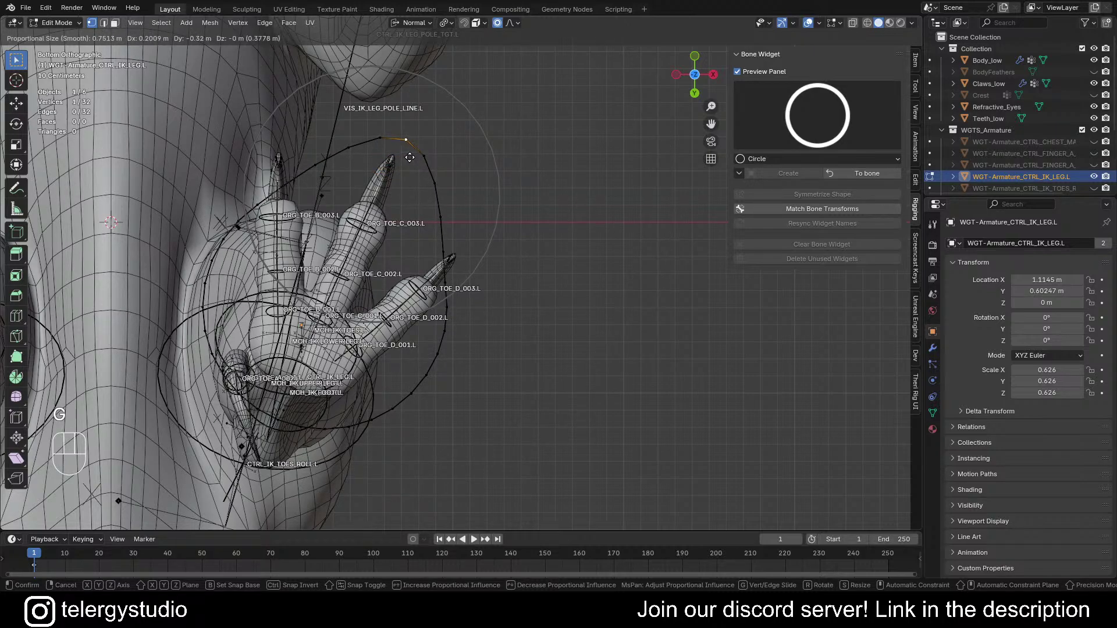
pyautogui.click(412, 154)
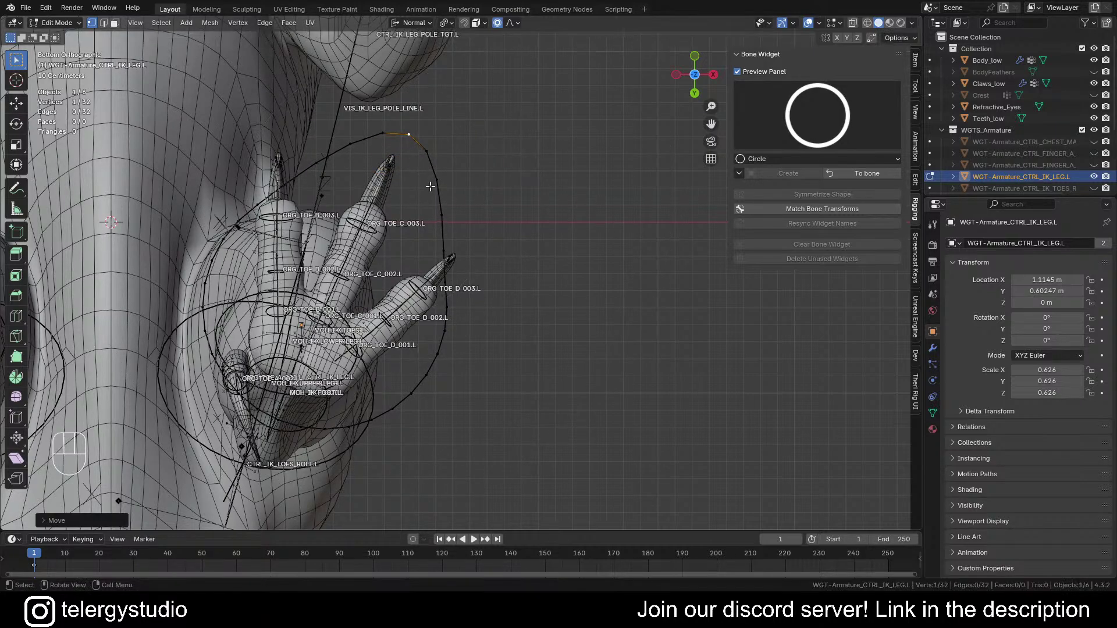
# Step: Scale the entire foot outline by about 1.24 and move it about 0.13 m forward to enclose all the claws
pyautogui.press('a')
pyautogui.press('s')
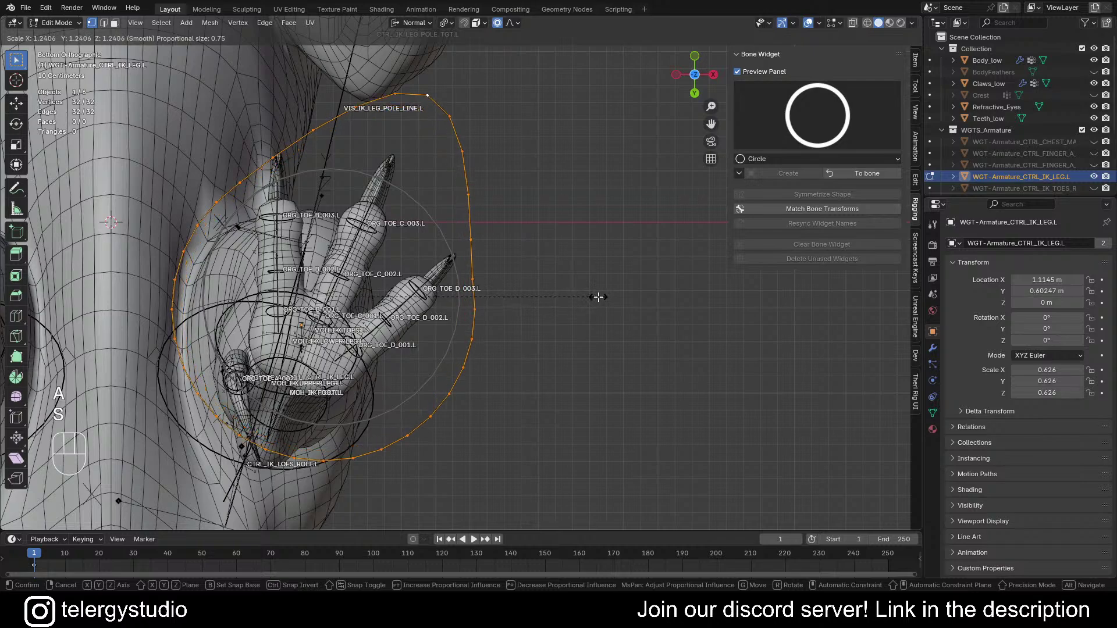
pyautogui.click(598, 297)
pyautogui.press('g')
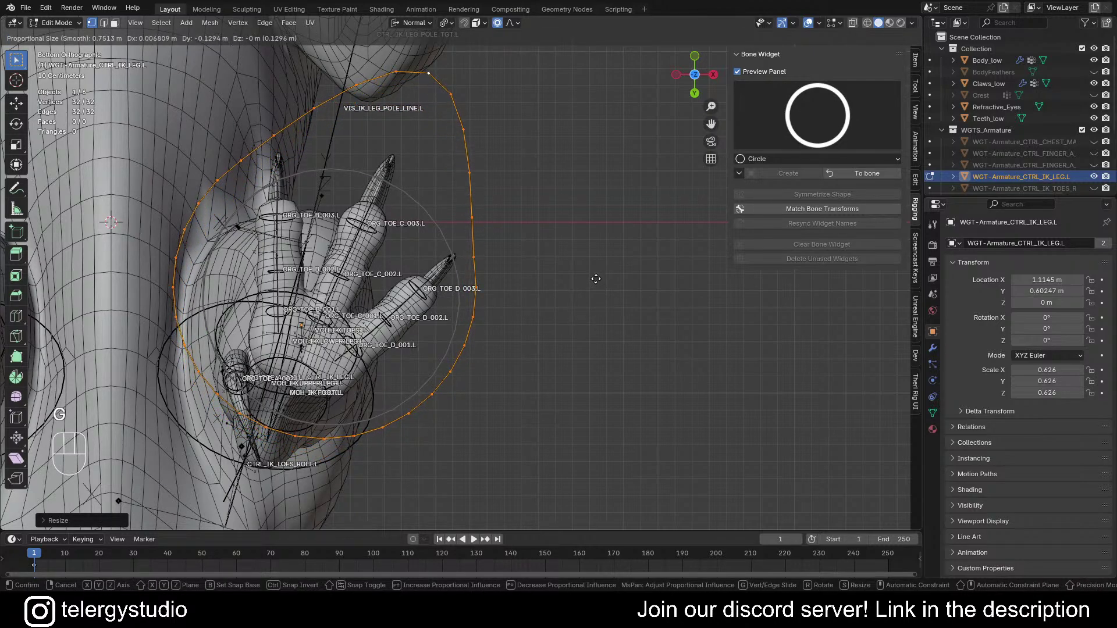
pyautogui.click(596, 279)
# Step: Pull the outline's front vertex about 0.06 m back toward the claws with proportional editing, and finish editing the widget
pyautogui.click(424, 72)
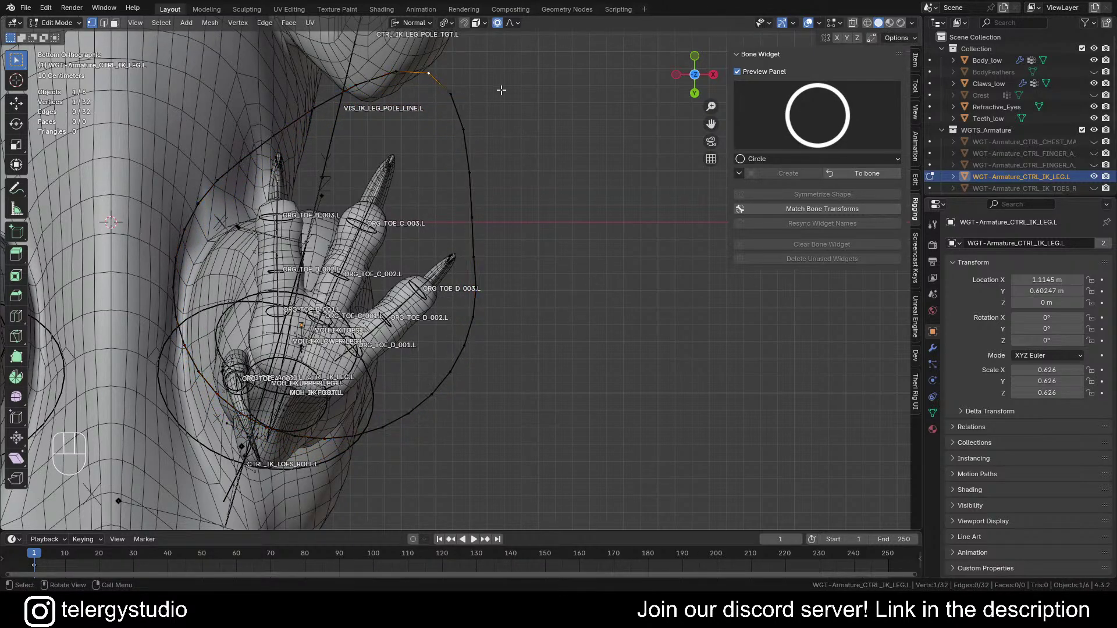
pyautogui.press('g')
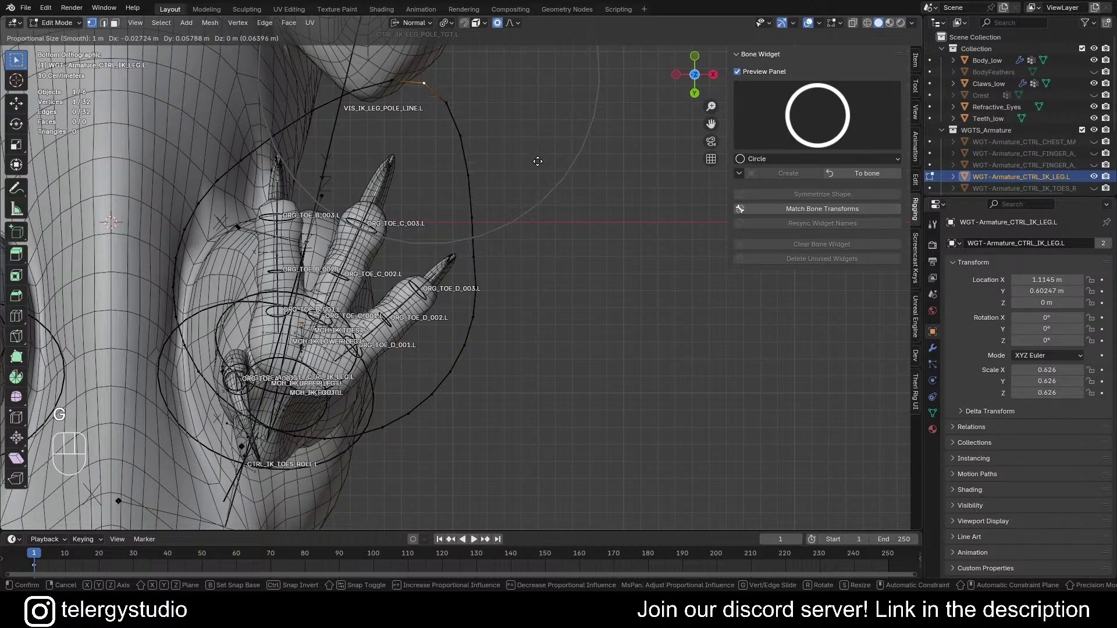
pyautogui.click(536, 164)
pyautogui.scroll(-4, 478, 168)
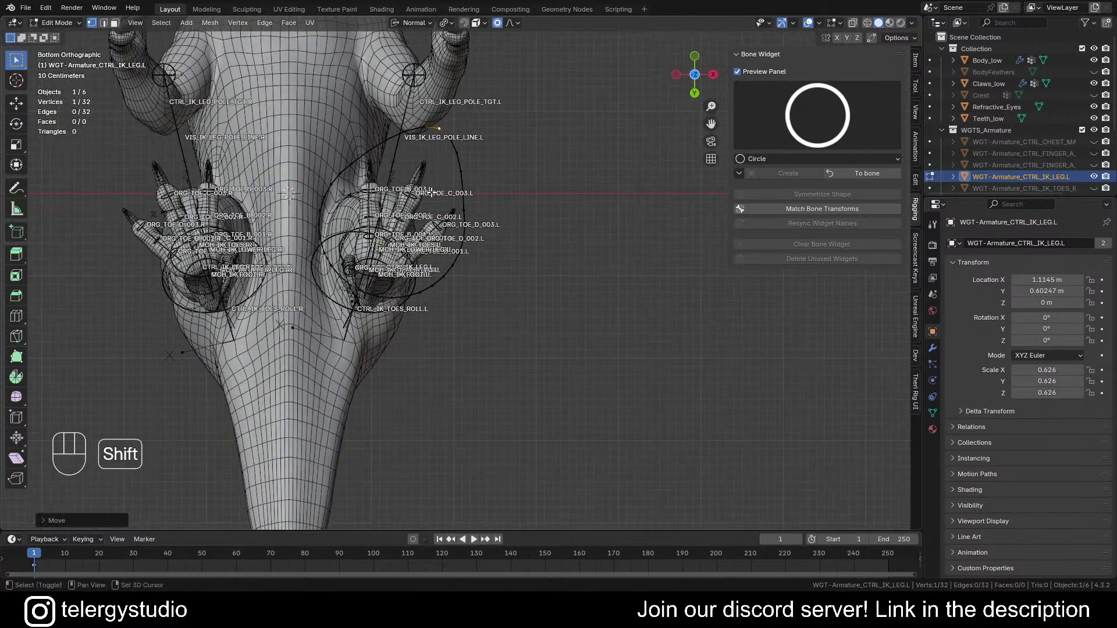
pyautogui.keyDown('shift'); pyautogui.moveTo(478, 167); pyautogui.dragTo(500, 185, button='middle'); pyautogui.keyUp('shift')
pyautogui.moveTo(499, 185); pyautogui.dragTo(400, 424, button='middle')
pyautogui.scroll(2, 421, 341)
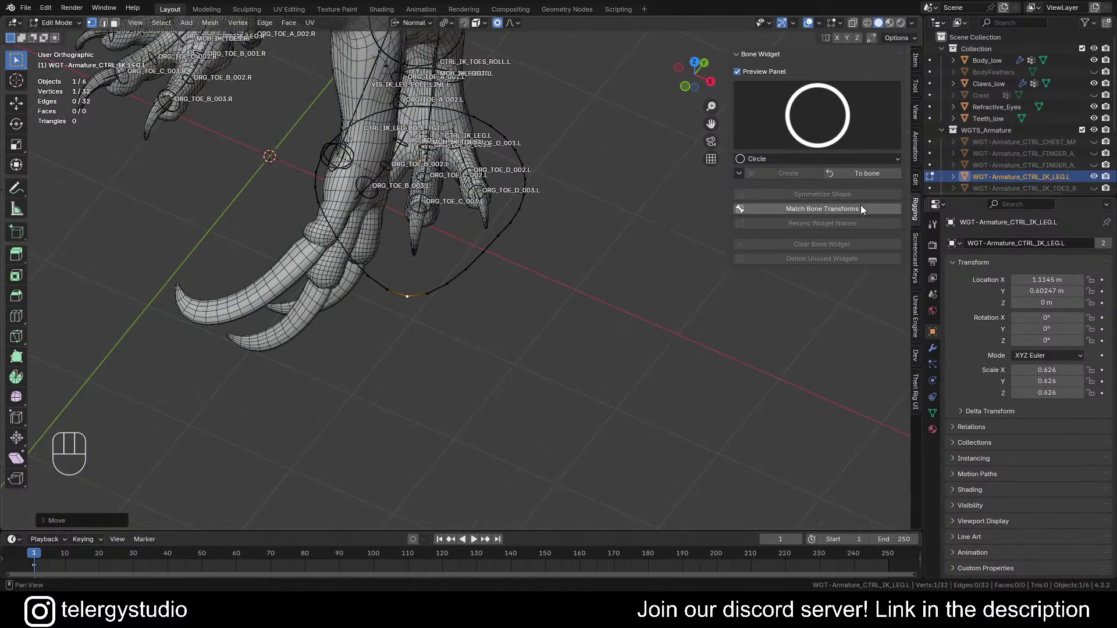
pyautogui.click(858, 174)
# Step: Copy the custom bone shape of CTRL_IK_LEG.L to CTRL_IK_LEG.R
pyautogui.scroll(-3, 501, 188)
pyautogui.keyDown('shift'); pyautogui.moveTo(501, 189); pyautogui.dragTo(525, 316, button='middle'); pyautogui.keyUp('shift')
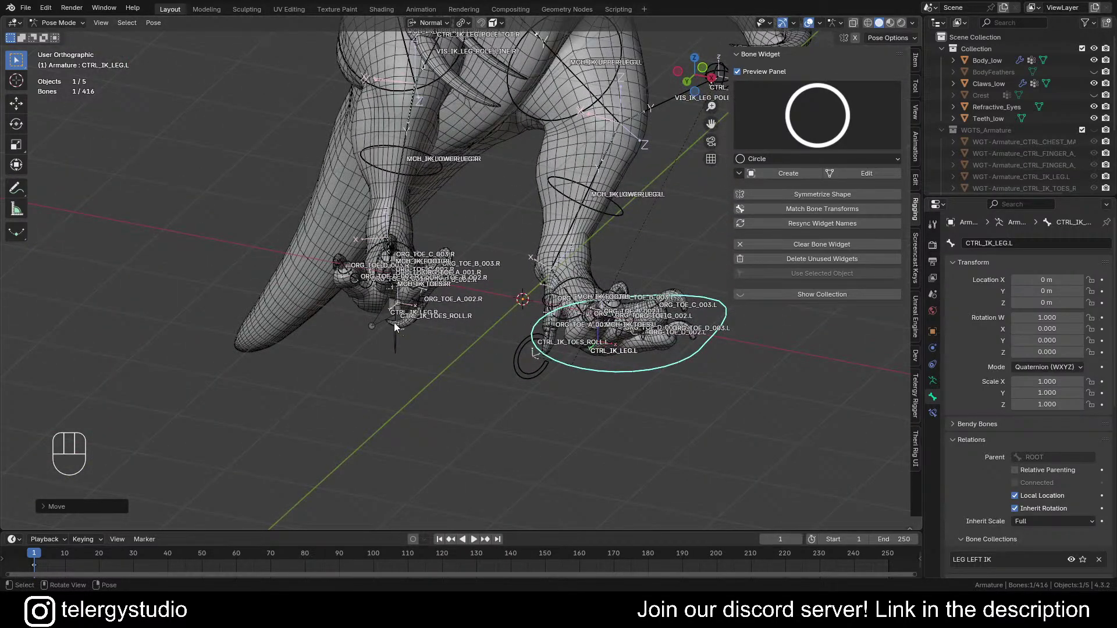
pyautogui.scroll(4, 395, 324)
pyautogui.click(292, 312)
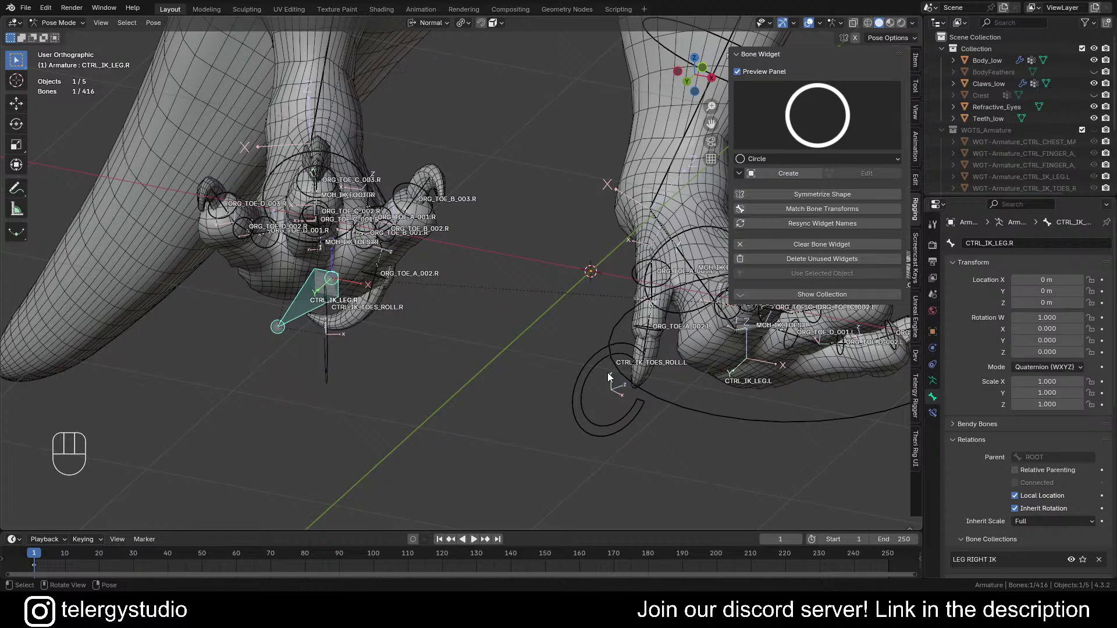
pyautogui.keyDown('shift'); pyautogui.click(612, 332); pyautogui.keyUp('shift')
pyautogui.hotkey('ctrl', 'c')
pyautogui.click(483, 277)
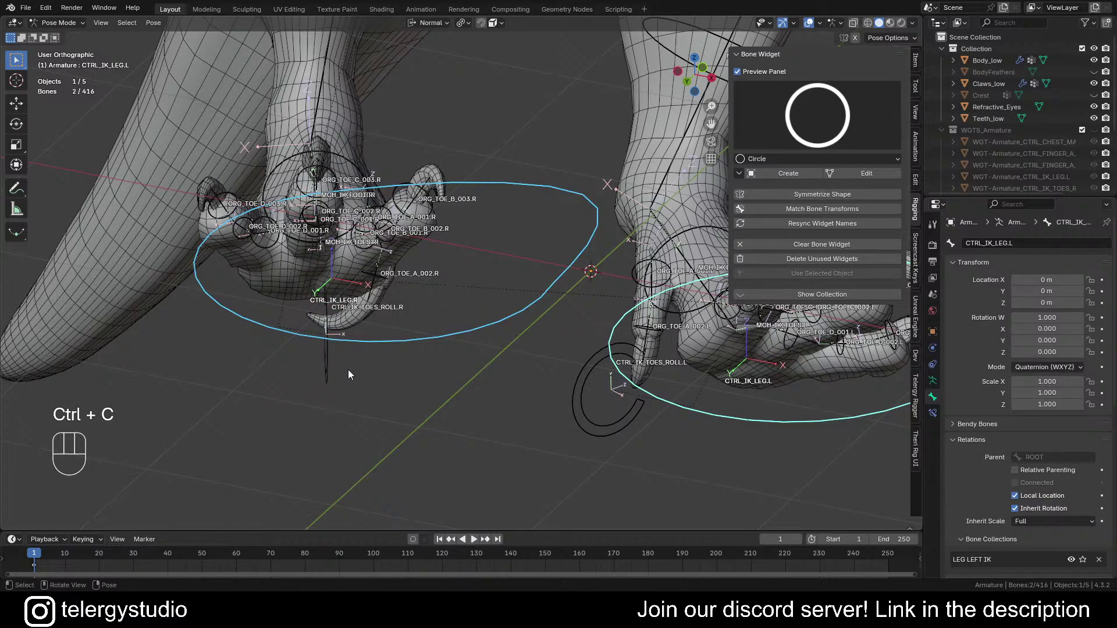
# Step: Mirror the foot shape of CTRL_IK_LEG.R by setting its custom shape Scale X to -1
pyautogui.click(441, 341)
pyautogui.moveTo(440, 341); pyautogui.dragTo(545, 334, button='middle')
pyautogui.keyDown('shift'); pyautogui.moveTo(554, 275); pyautogui.dragTo(521, 272, button='middle'); pyautogui.keyUp('shift')
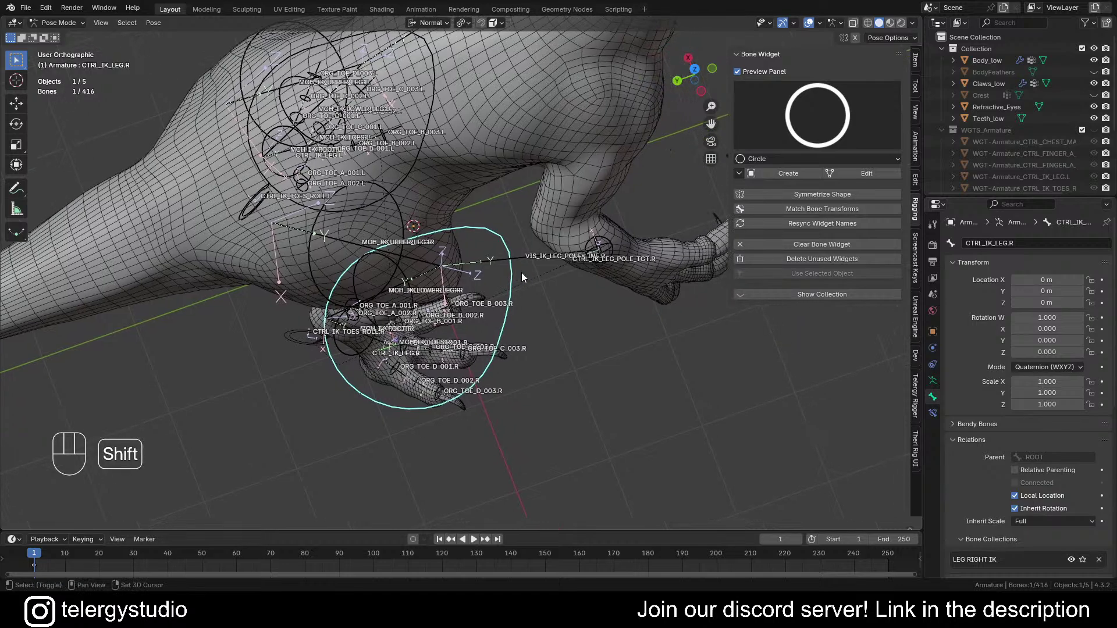
pyautogui.scroll(-10, 1047, 402)
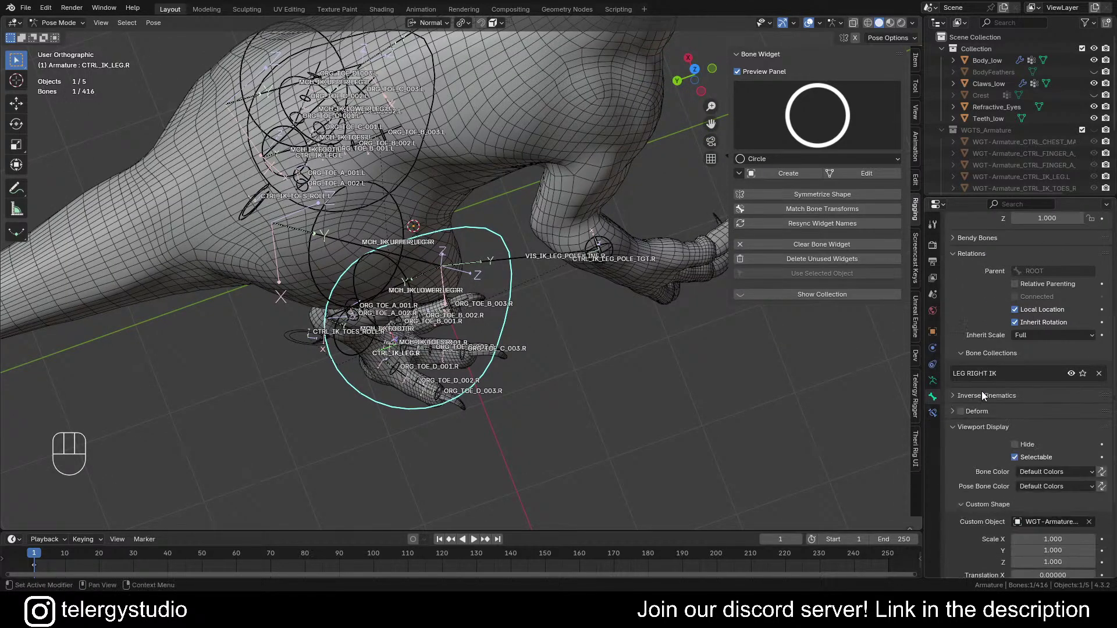
pyautogui.click(1049, 399)
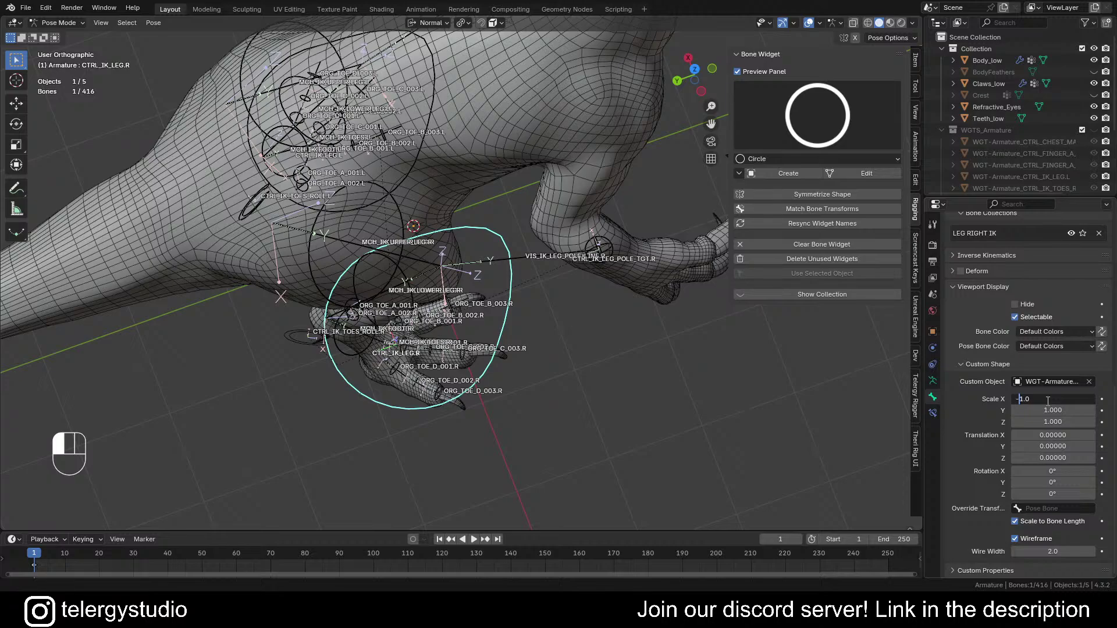
pyautogui.write('-')
pyautogui.press('Return')
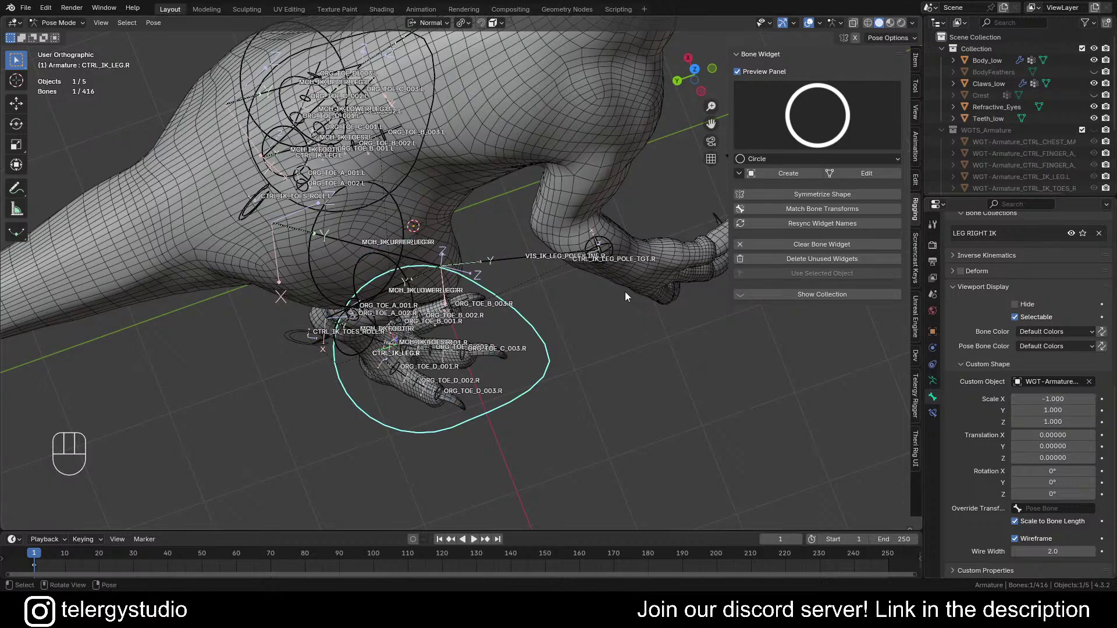
# Step: Set the custom shape wire width of CTRL_IK_TOES_ROLL.R to 2, and check the widths of CTRL_IK_LEG.R and CTRL_IK_TOES_ROLL.L
pyautogui.moveTo(625, 291); pyautogui.dragTo(533, 262, button='middle')
pyautogui.click(440, 229)
pyautogui.scroll(8, 277, 316)
pyautogui.click(314, 297)
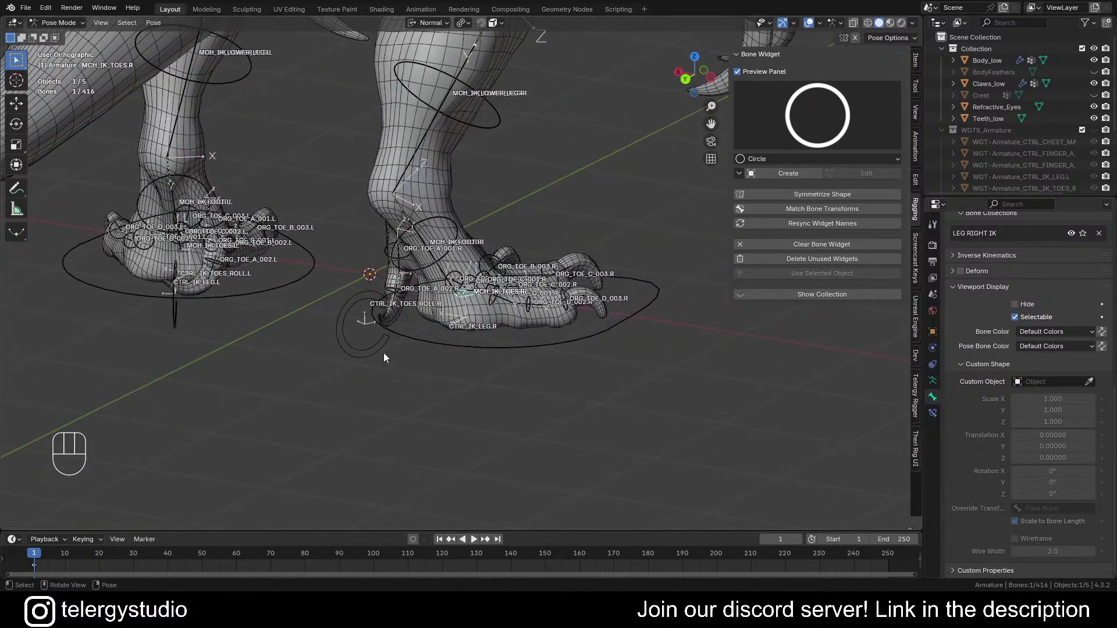
pyautogui.click(372, 357)
pyautogui.click(1052, 549)
pyautogui.write('2')
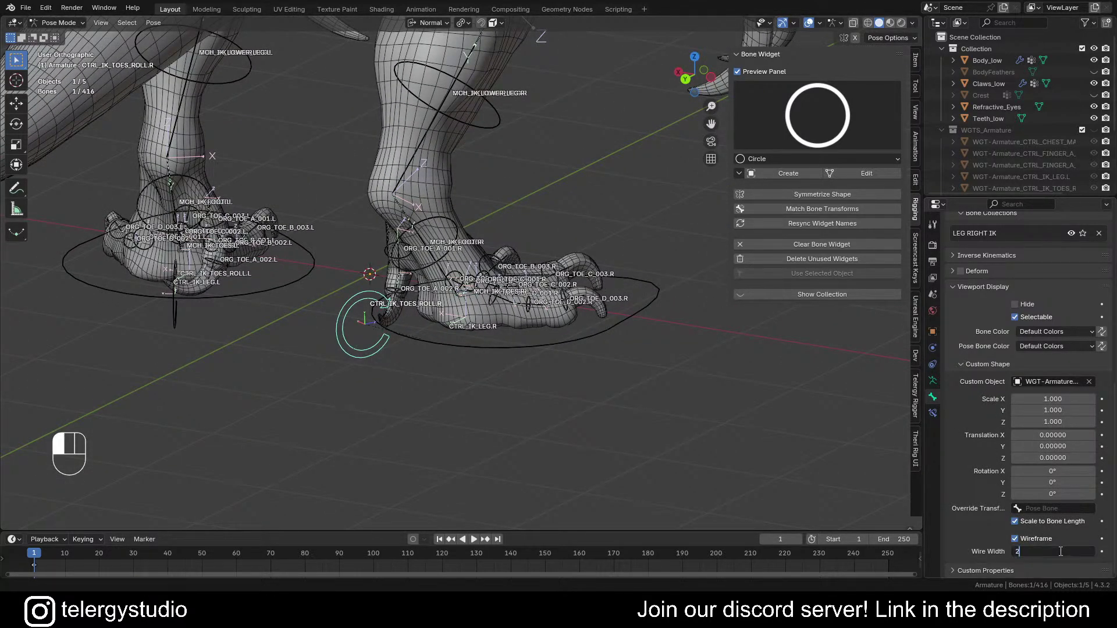
pyautogui.press('Return')
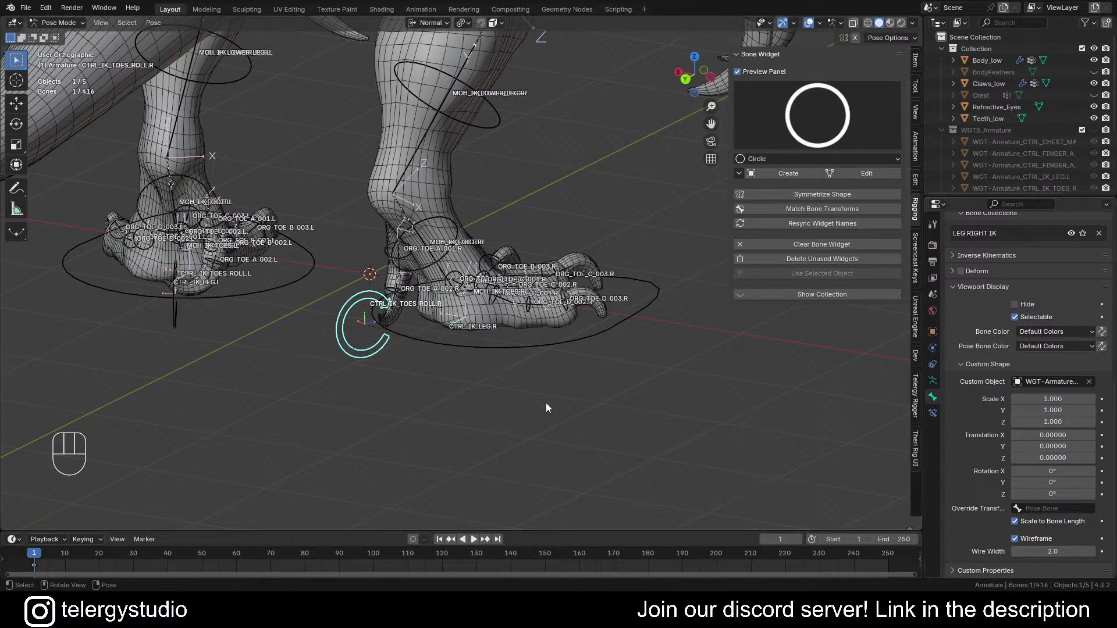
pyautogui.click(536, 348)
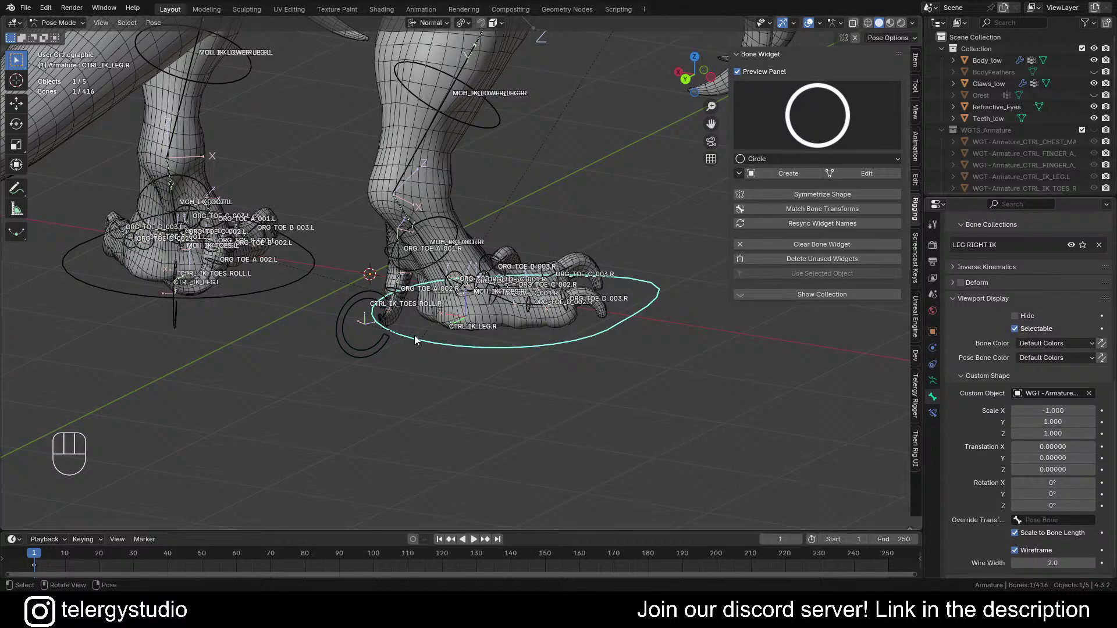
pyautogui.click(172, 312)
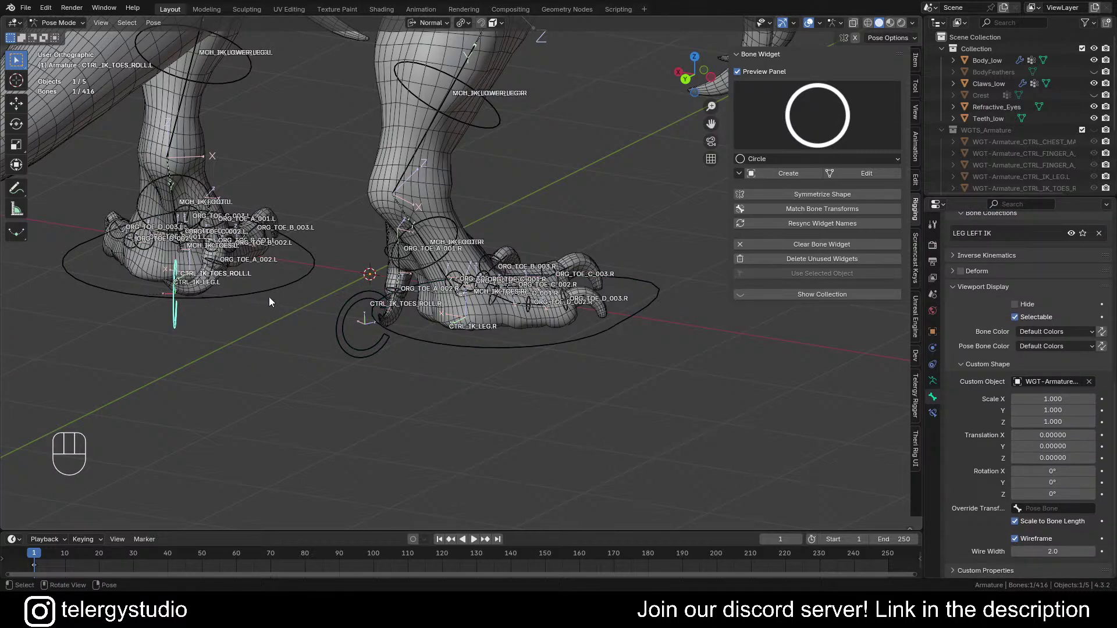
# Step: Create an FK Limb 1 bone widget on MCH_IK_TOES.R in the right foot and inspect its placement
pyautogui.scroll(5, 401, 292)
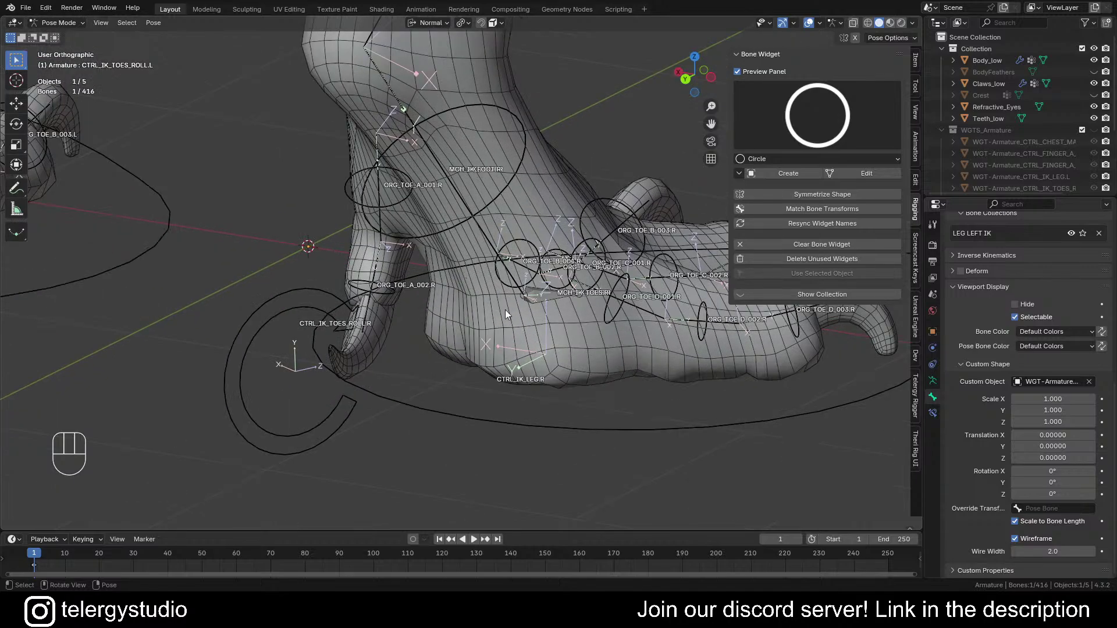
pyautogui.click(537, 298)
pyautogui.moveTo(537, 296); pyautogui.dragTo(427, 324, button='middle')
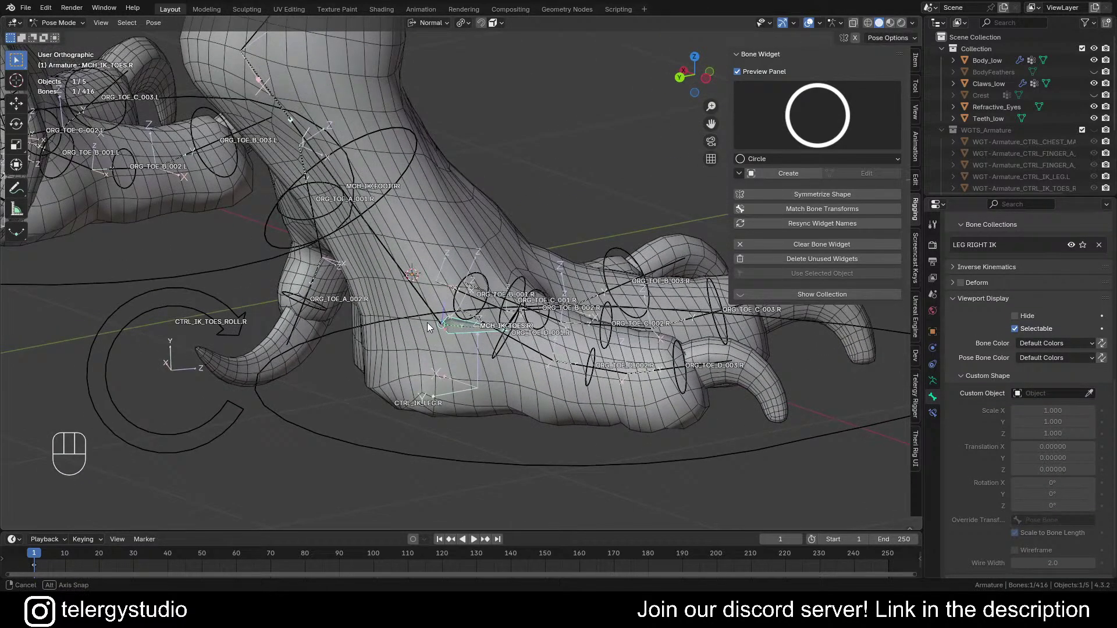
pyautogui.click(811, 121)
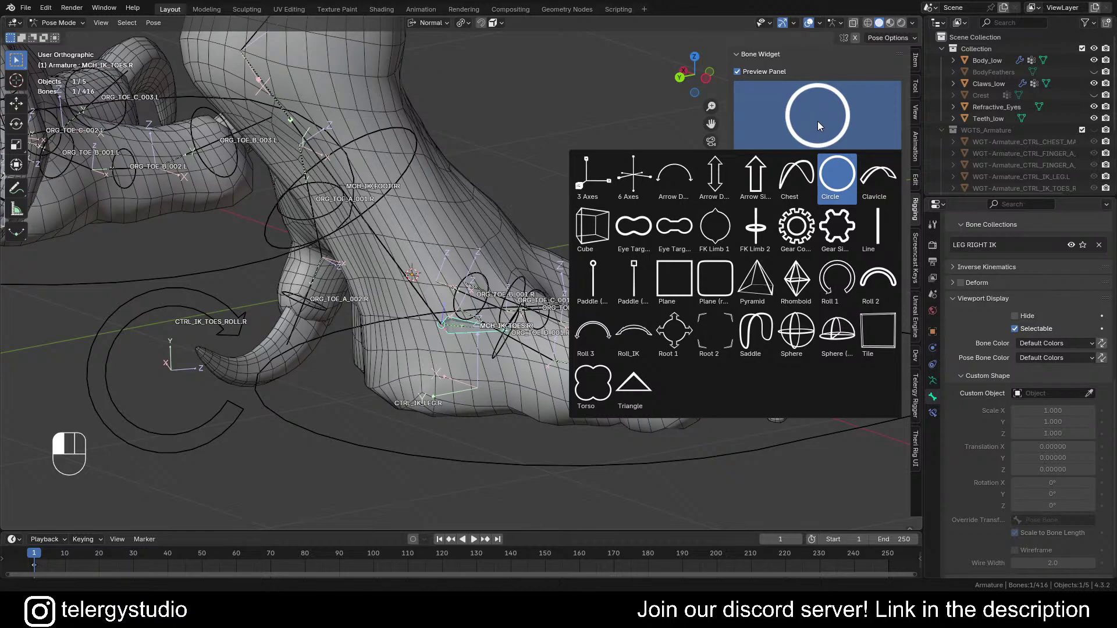
pyautogui.click(715, 228)
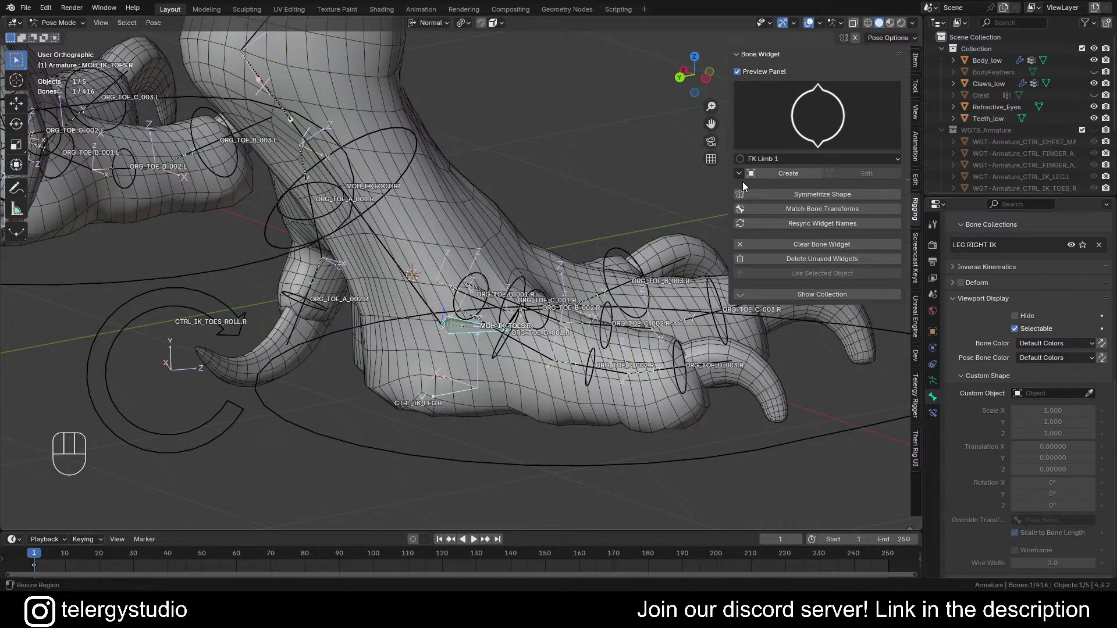
pyautogui.click(782, 176)
pyautogui.moveTo(665, 196); pyautogui.dragTo(462, 295, button='middle')
pyautogui.scroll(6, 523, 244)
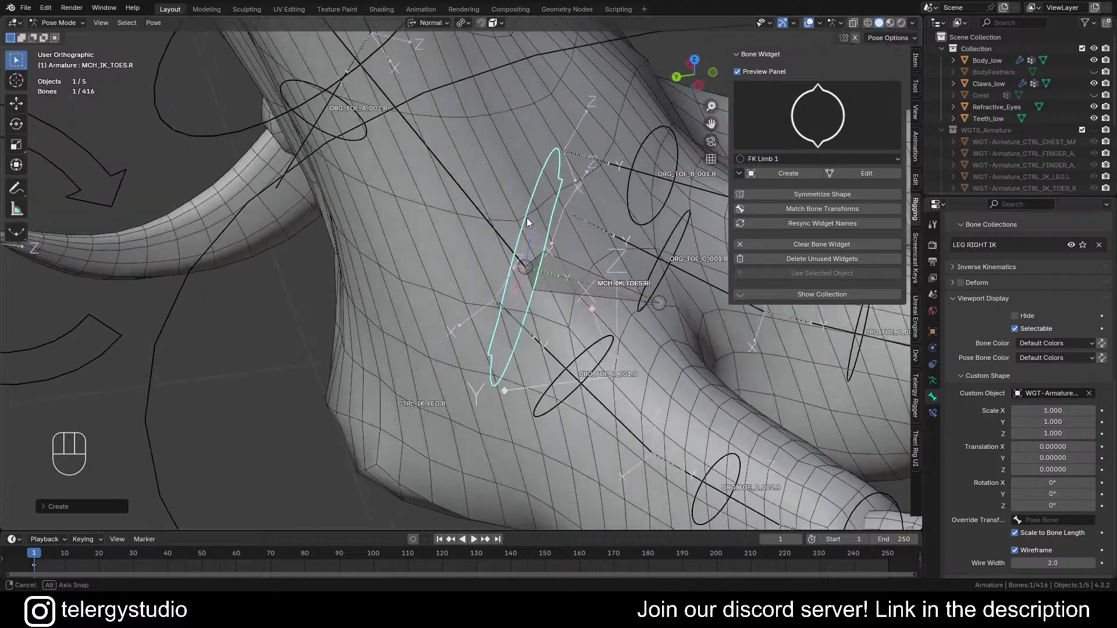
pyautogui.moveTo(529, 221); pyautogui.dragTo(541, 241, button='middle')
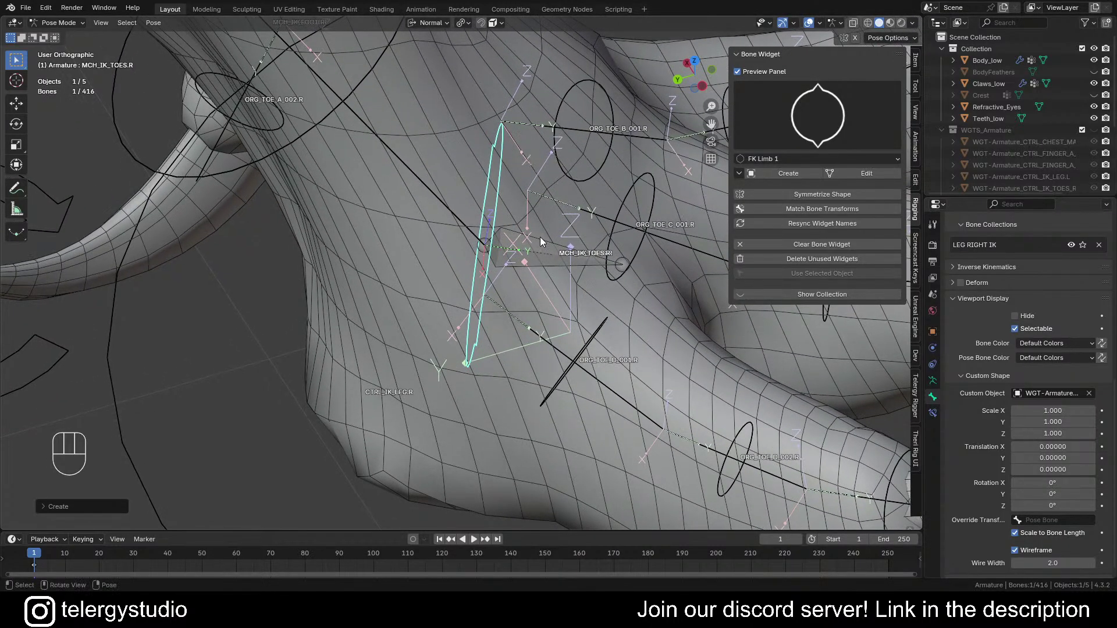
# Step: Test the rotation of CTRL_FK_TOES.R and examine the overlapping toe bones in the right foot
pyautogui.click(529, 249)
pyautogui.press('r')
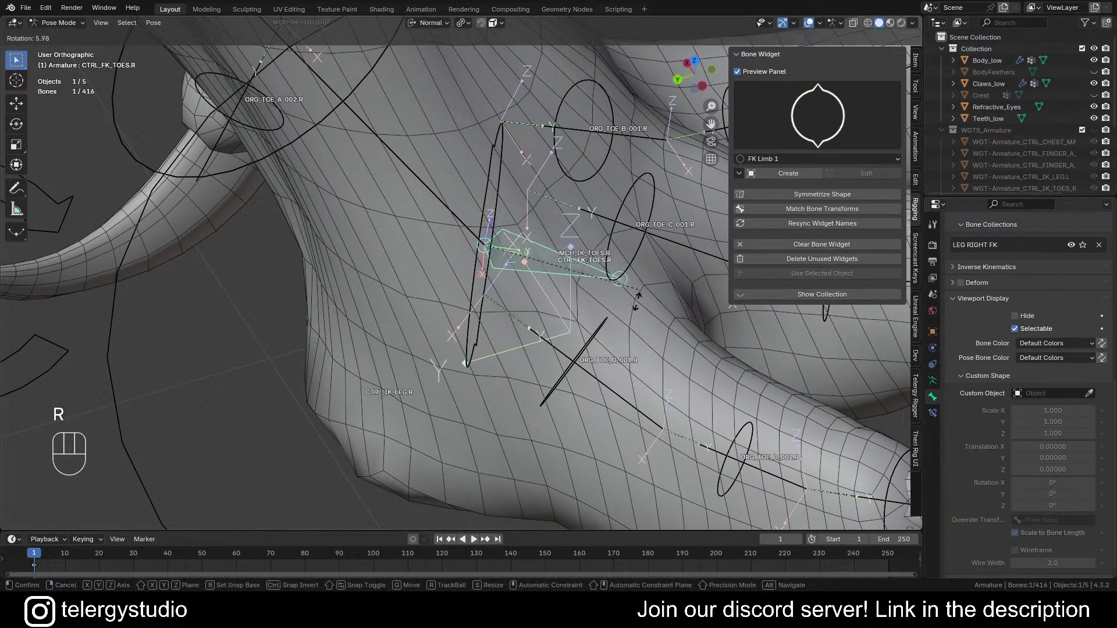
pyautogui.click(623, 252)
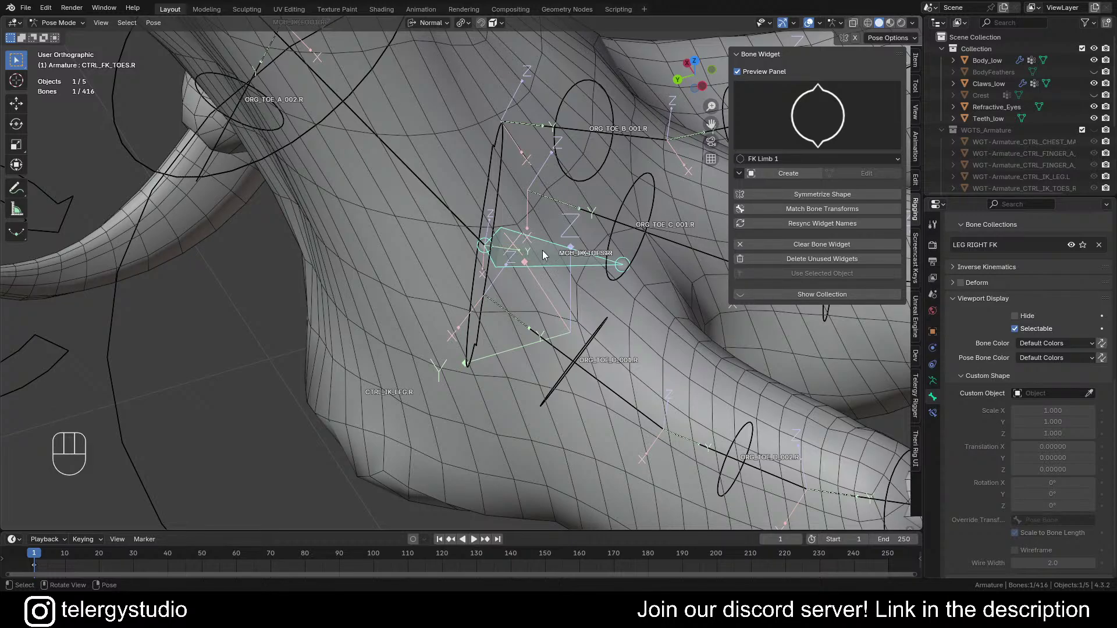
pyautogui.scroll(-1, 542, 250)
pyautogui.moveTo(529, 249); pyautogui.dragTo(547, 233, button='middle')
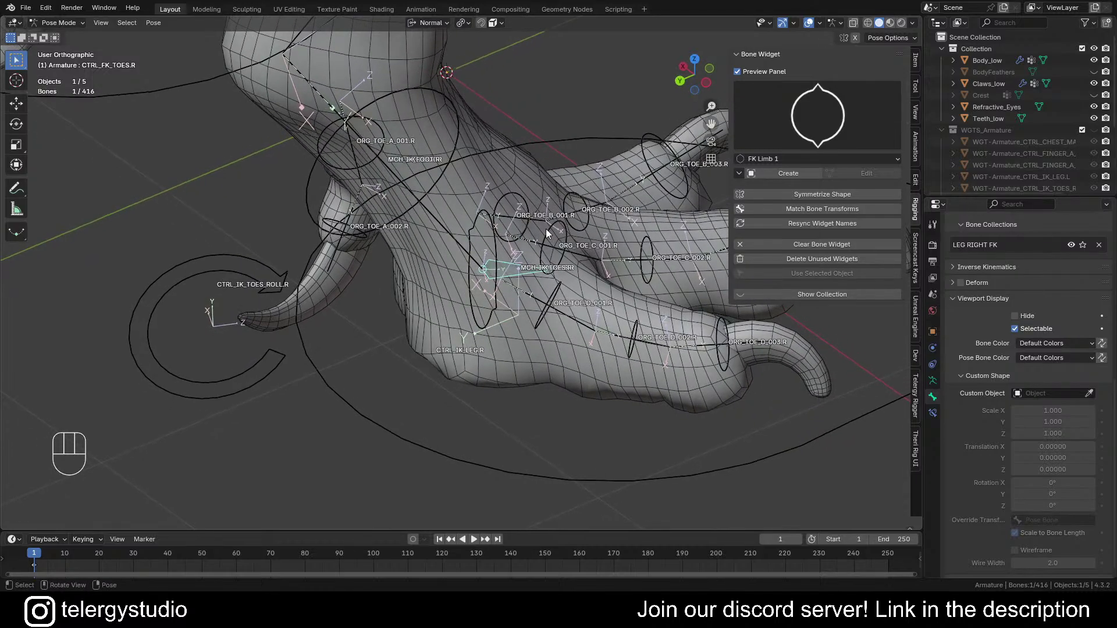
pyautogui.click(493, 299)
pyautogui.moveTo(508, 288)
pyautogui.mouseDown(button='middle')
pyautogui.moveTo(549, 274)
pyautogui.moveTo(496, 288)
pyautogui.mouseUp(button='middle')
pyautogui.click(541, 272)
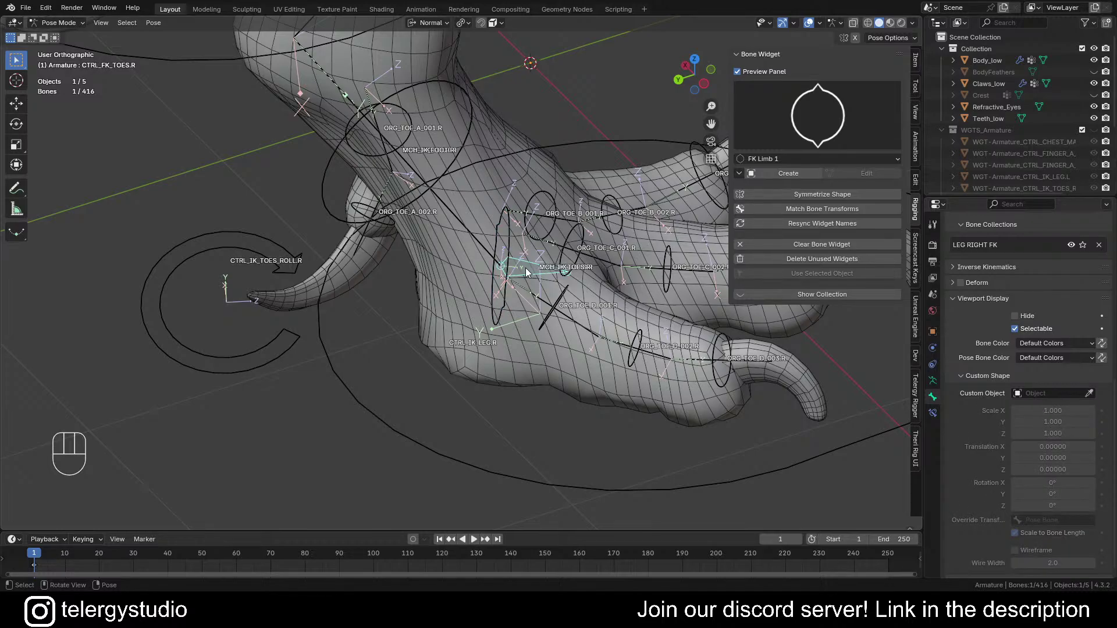
pyautogui.moveTo(521, 268); pyautogui.dragTo(568, 257, button='middle')
pyautogui.scroll(3, 576, 250)
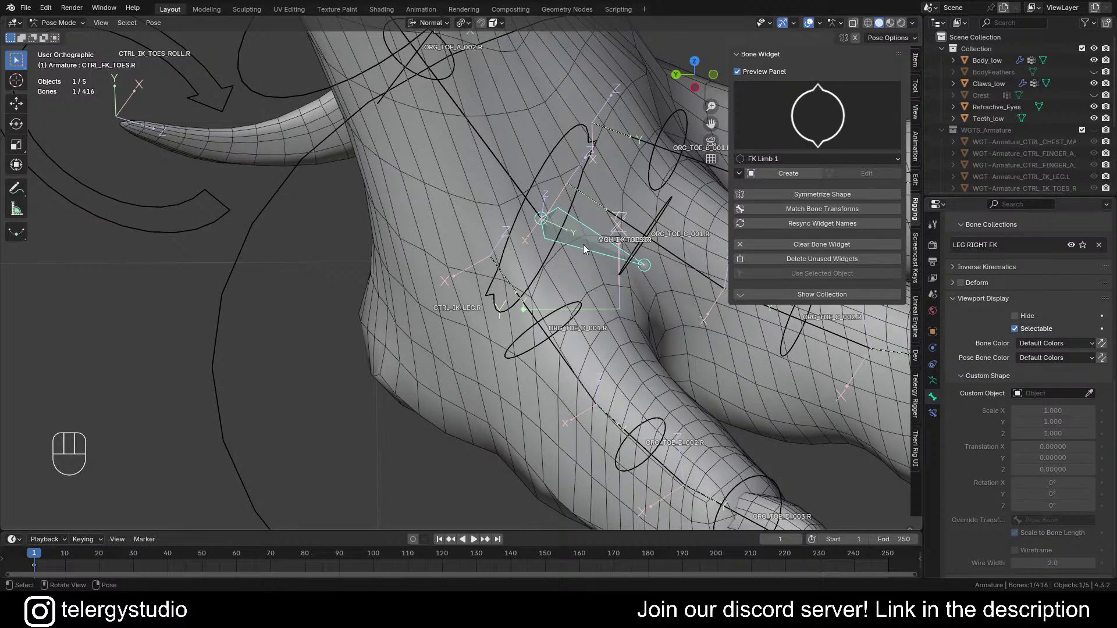
# Step: Set the custom shape scale of MCH_IK_TOES.R to 1.75 on X, Y and Z
pyautogui.click(506, 248)
pyautogui.scroll(-5, 519, 236)
pyautogui.moveTo(520, 236); pyautogui.dragTo(710, 177, button='middle')
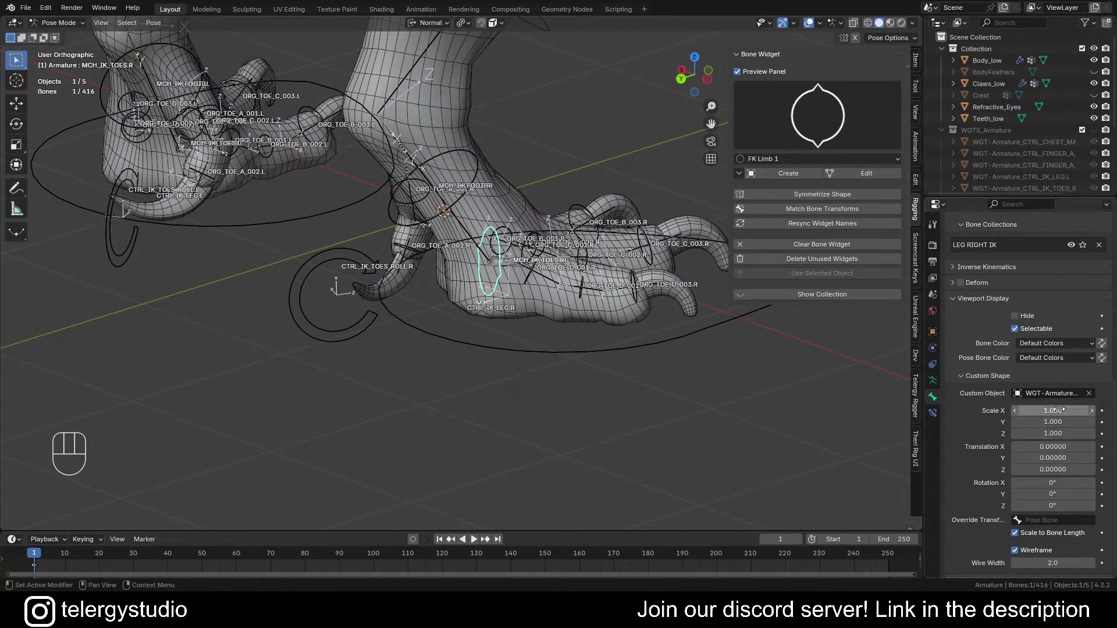
pyautogui.moveTo(1058, 409); pyautogui.dragTo(1094, 433)
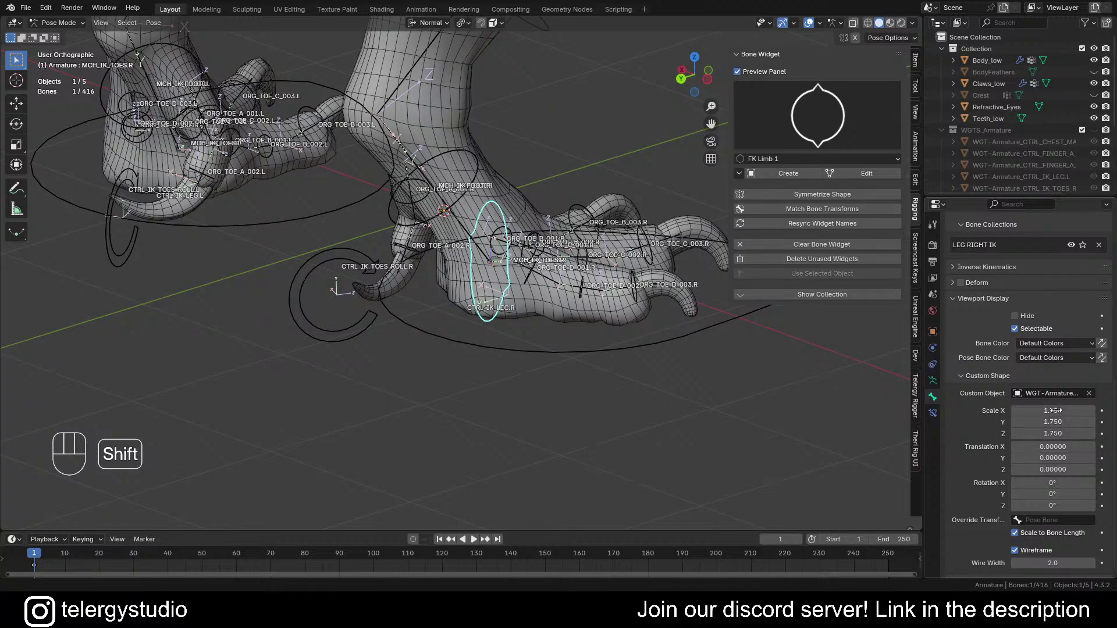
pyautogui.moveTo(592, 292); pyautogui.dragTo(555, 248, button='middle')
pyautogui.scroll(4, 555, 249)
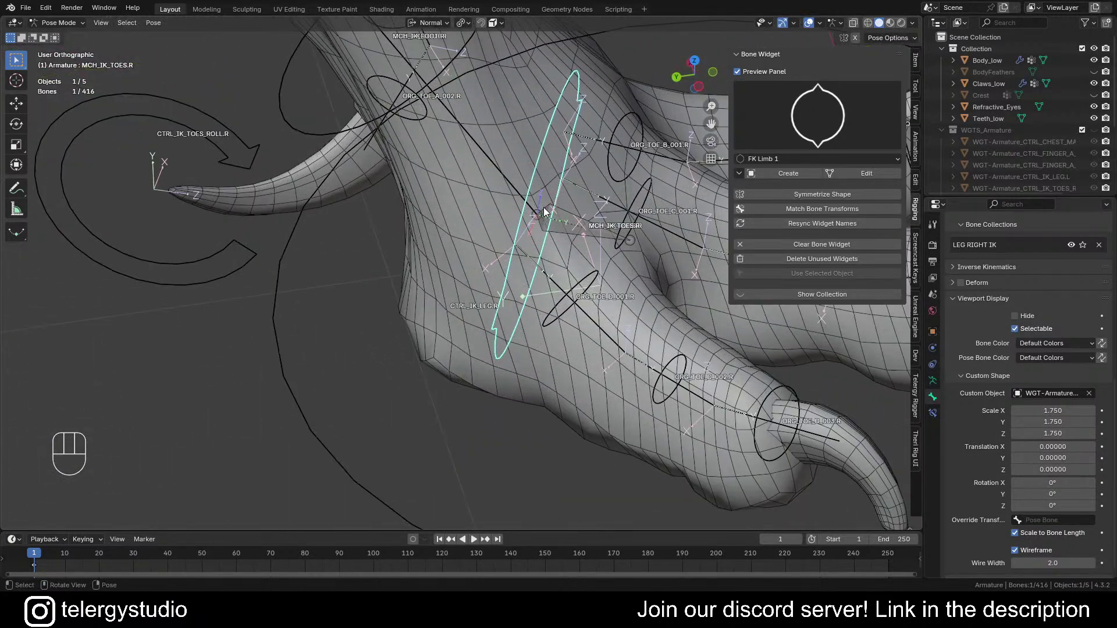
# Step: Copy the custom bone shape of MCH_IK_TOES.R to CTRL_FK_TOES.R
pyautogui.keyDown('shift'); pyautogui.click(582, 235); pyautogui.keyUp('shift')
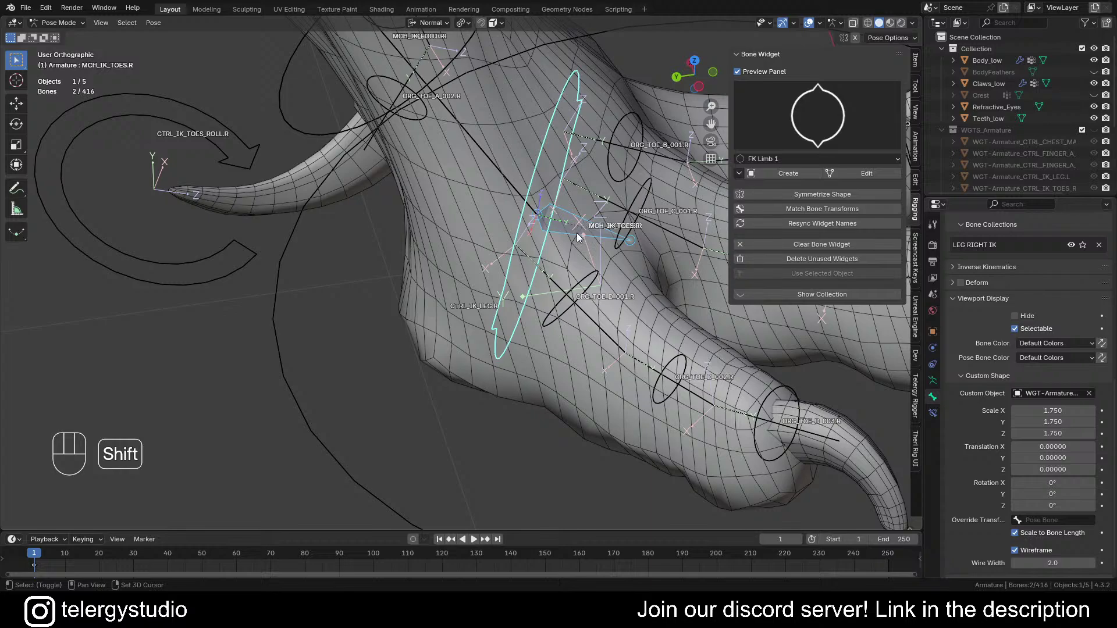
pyautogui.moveTo(578, 233); pyautogui.dragTo(606, 232, button='middle')
pyautogui.hotkey('ctrl', 'c')
pyautogui.click(606, 232)
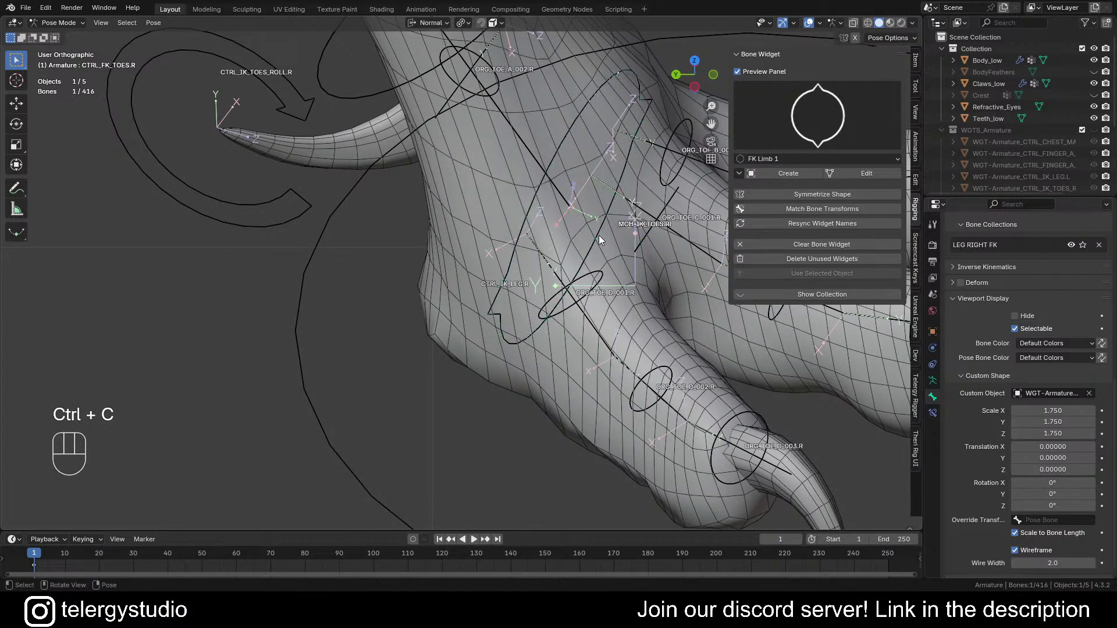
pyautogui.scroll(-4, 597, 235)
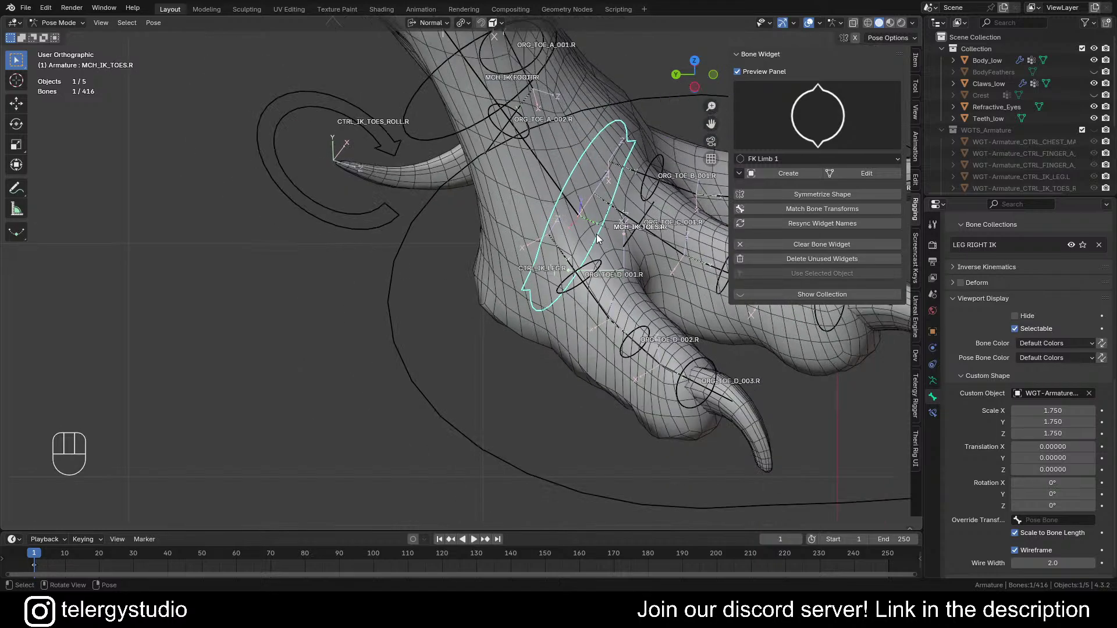
# Step: Copy the custom bone shape of MCH_IK_TOES.R to the overlapping IK and FK toe bones in the left foot
pyautogui.keyDown('shift'); pyautogui.moveTo(594, 235); pyautogui.dragTo(505, 338, button='middle'); pyautogui.keyUp('shift')
pyautogui.moveTo(552, 257); pyautogui.dragTo(536, 257, button='middle')
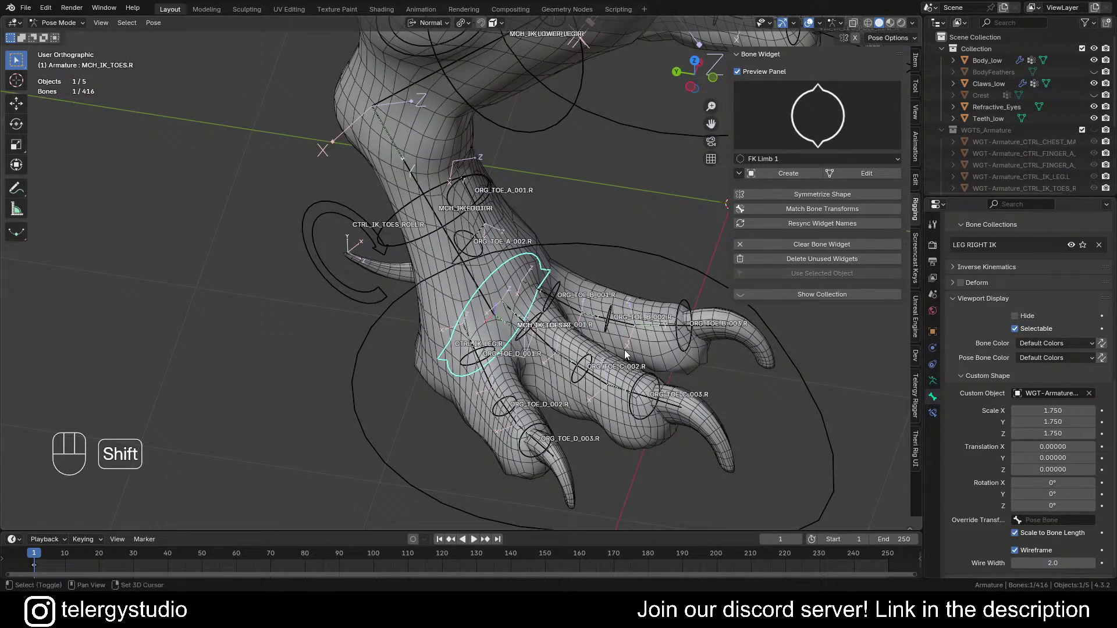
pyautogui.keyDown('shift'); pyautogui.moveTo(624, 351); pyautogui.dragTo(553, 309, button='middle'); pyautogui.keyUp('shift')
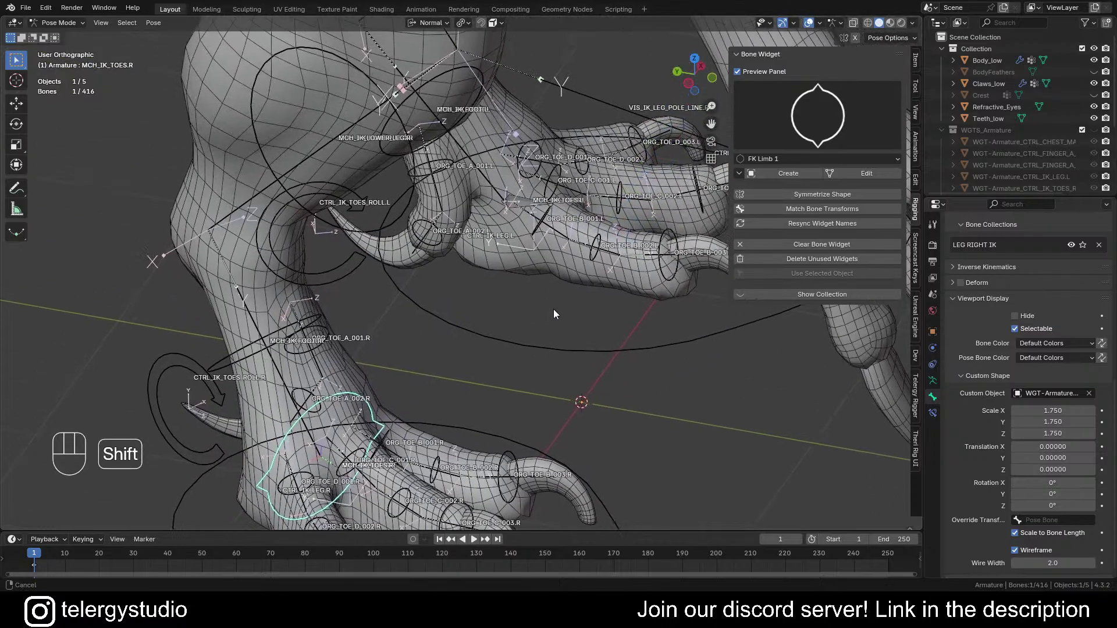
pyautogui.scroll(6, 512, 201)
pyautogui.keyDown('shift'); pyautogui.click(515, 203); pyautogui.keyUp('shift')
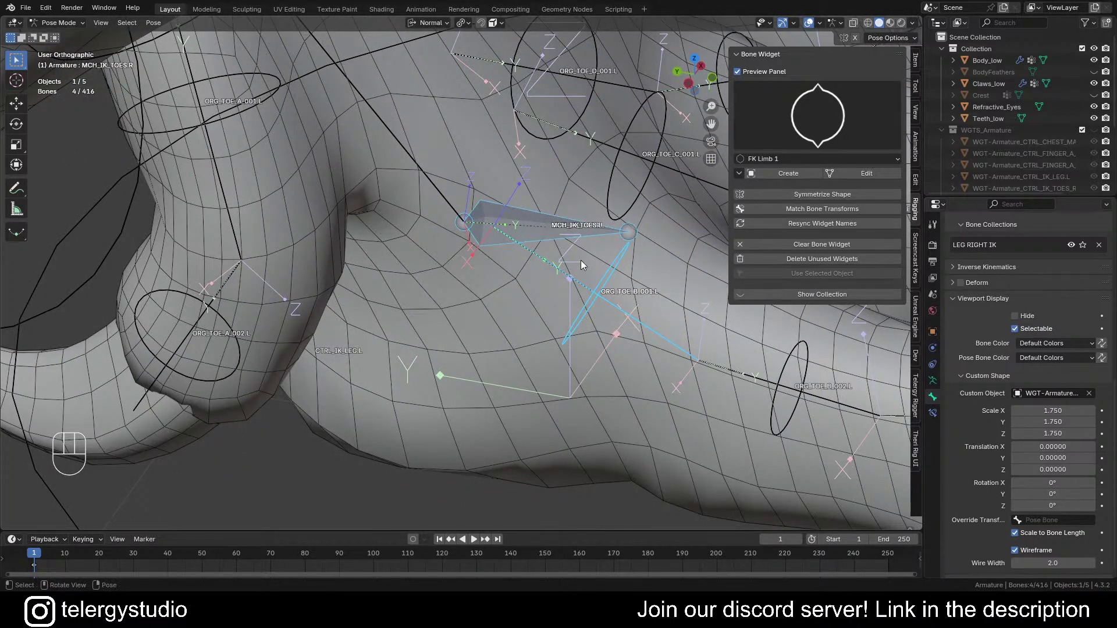
pyautogui.keyDown('ctrl'); pyautogui.click(597, 295); pyautogui.keyUp('ctrl')
pyautogui.hotkey('ctrl', 'c')
pyautogui.click(563, 231)
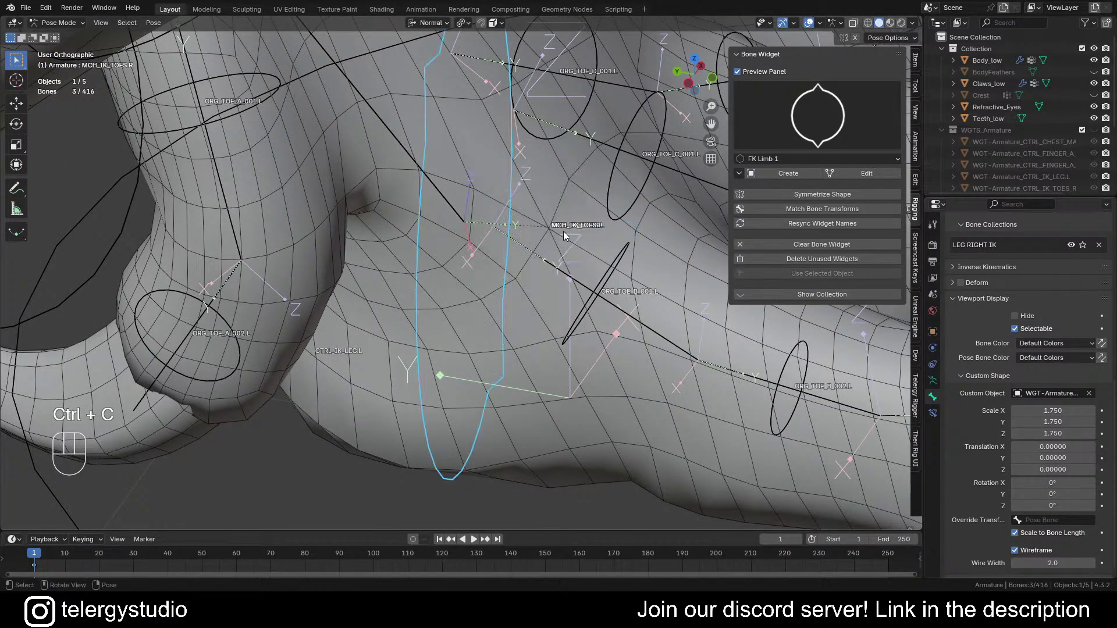
# Step: Deselect the toe bones and examine the control shapes of both legs from several sides
pyautogui.scroll(-7, 563, 232)
pyautogui.moveTo(564, 232); pyautogui.dragTo(569, 294, button='middle')
pyautogui.click(387, 169)
pyautogui.scroll(-6, 386, 169)
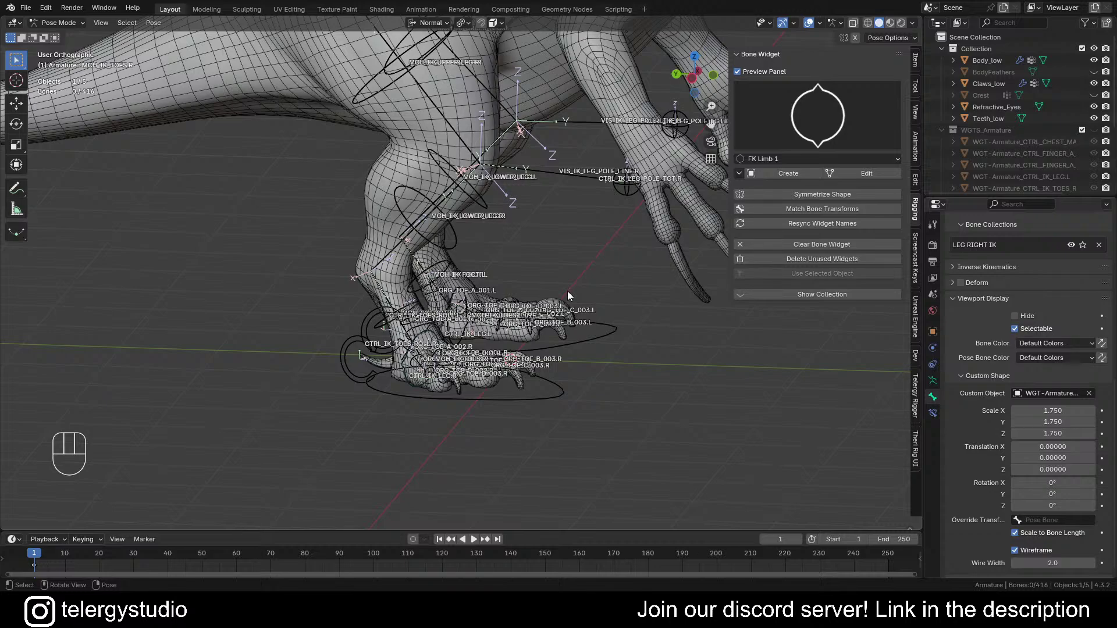
pyautogui.scroll(-3, 480, 245)
pyautogui.keyDown('shift'); pyautogui.moveTo(480, 246); pyautogui.dragTo(584, 364, button='middle'); pyautogui.keyUp('shift')
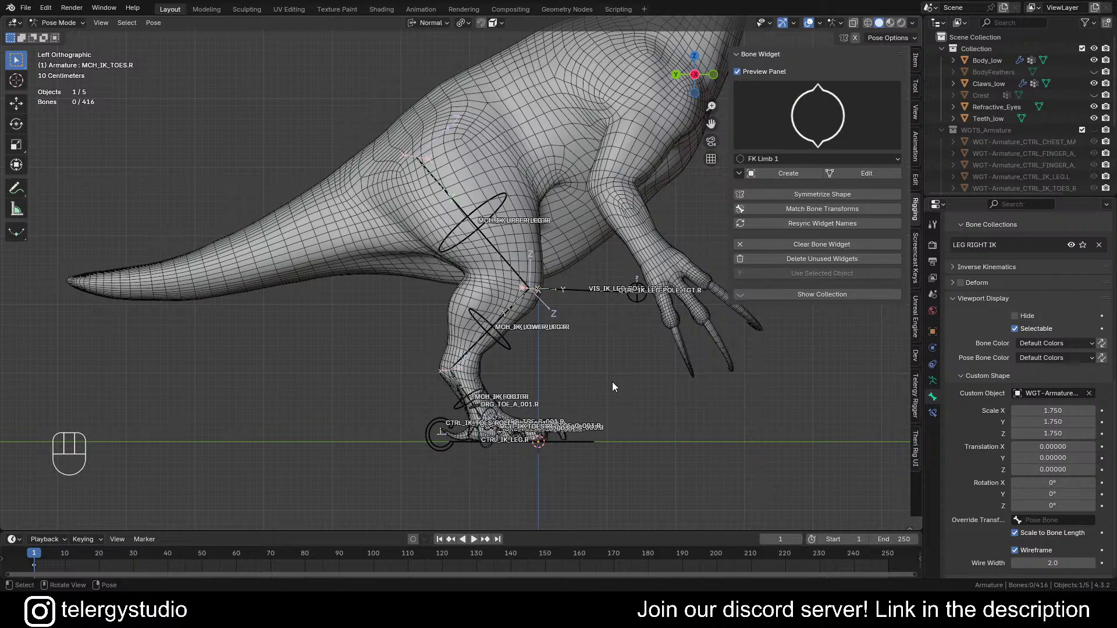
pyautogui.keyDown('shift'); pyautogui.moveTo(596, 379); pyautogui.dragTo(460, 455, button='middle'); pyautogui.keyUp('shift')
pyautogui.scroll(-1, 471, 385)
pyautogui.keyDown('shift'); pyautogui.moveTo(492, 387); pyautogui.dragTo(318, 310, button='middle'); pyautogui.keyUp('shift')
pyautogui.scroll(3, 437, 326)
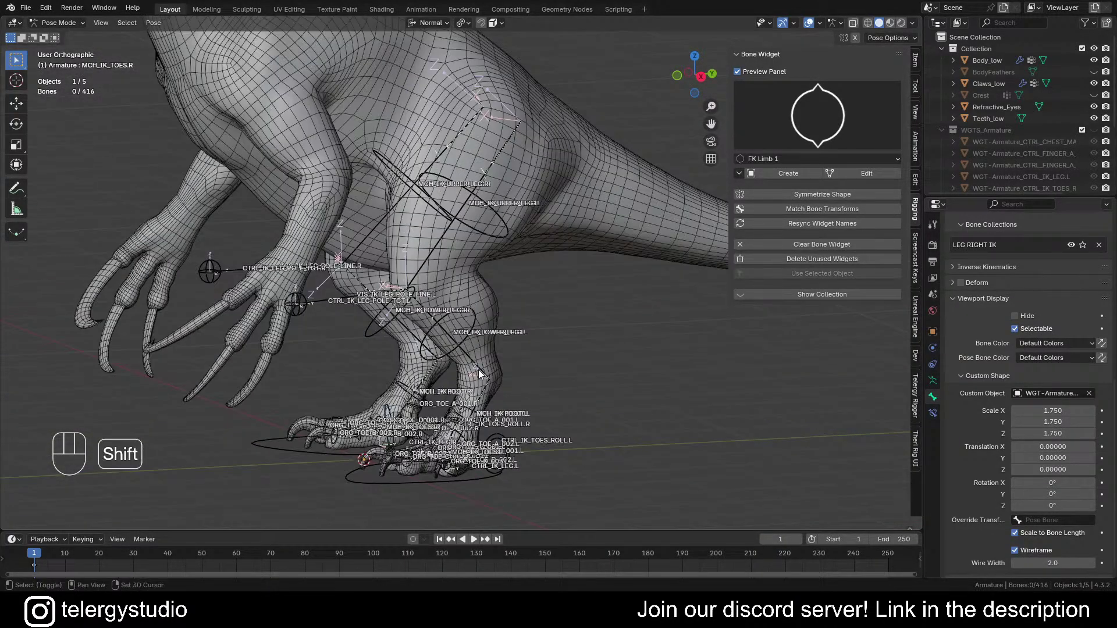
pyautogui.keyDown('shift'); pyautogui.moveTo(478, 369); pyautogui.dragTo(427, 404, button='middle'); pyautogui.keyUp('shift')
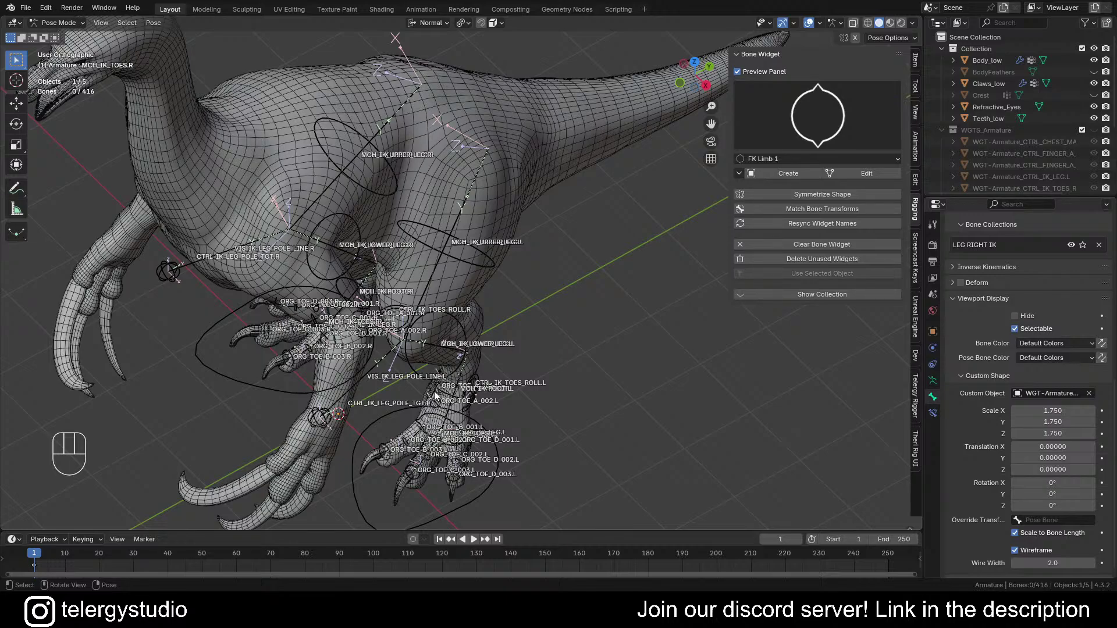
pyautogui.moveTo(415, 375); pyautogui.dragTo(512, 320, button='middle')
pyautogui.click(451, 336)
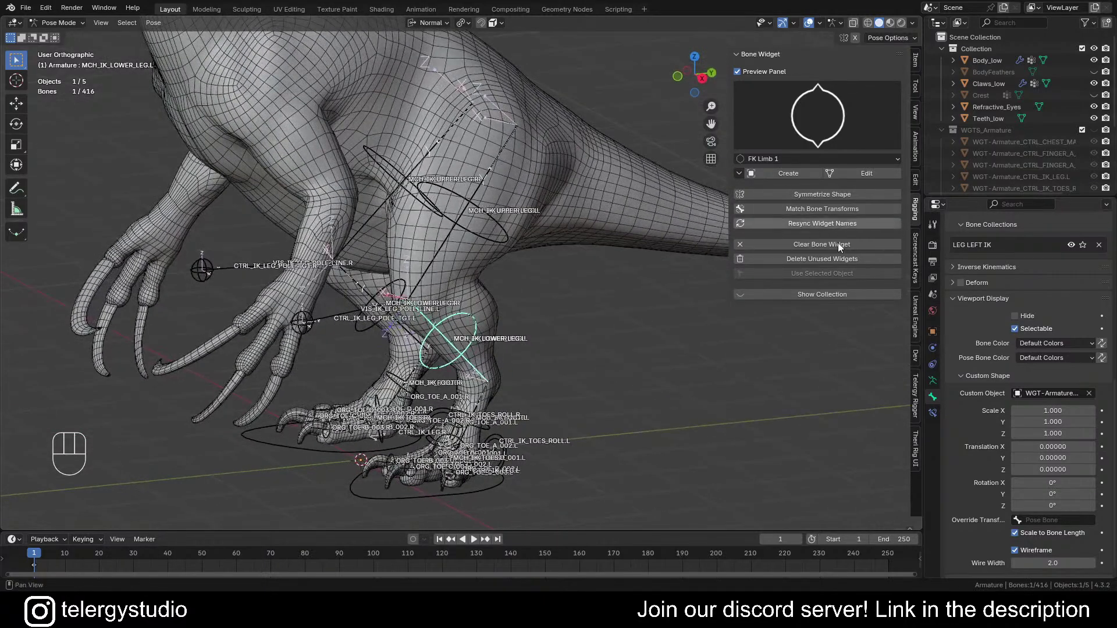
# Step: Show and hide the ARM LEFT and ARM RIGHT bone collections through the Theri Rig UI to check their controls
pyautogui.click(915, 448)
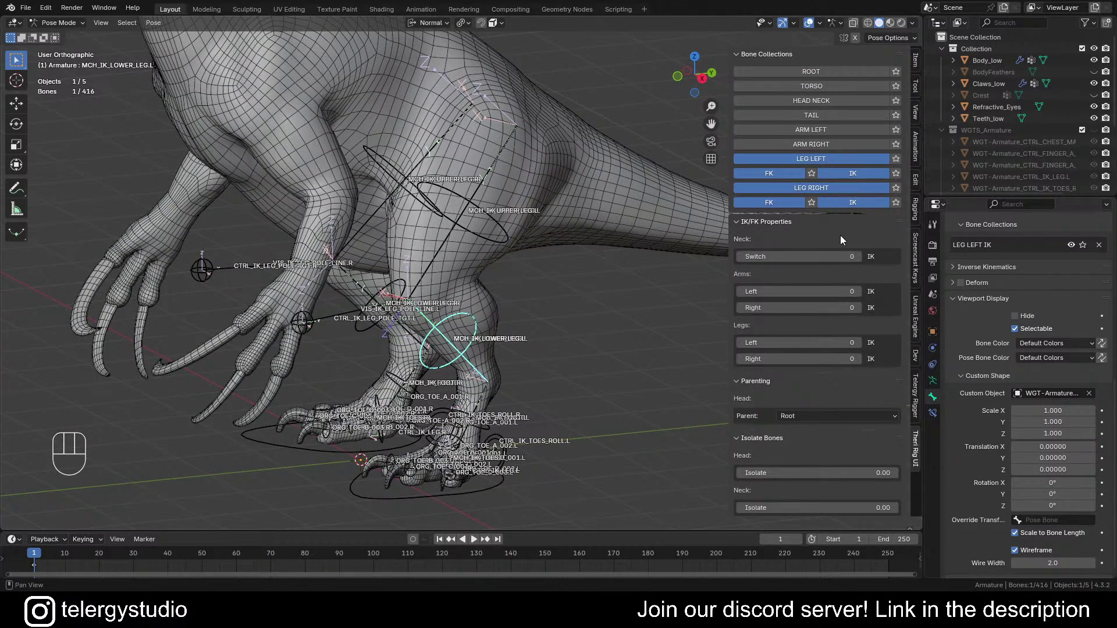
pyautogui.click(837, 131)
pyautogui.click(836, 130)
pyautogui.click(815, 146)
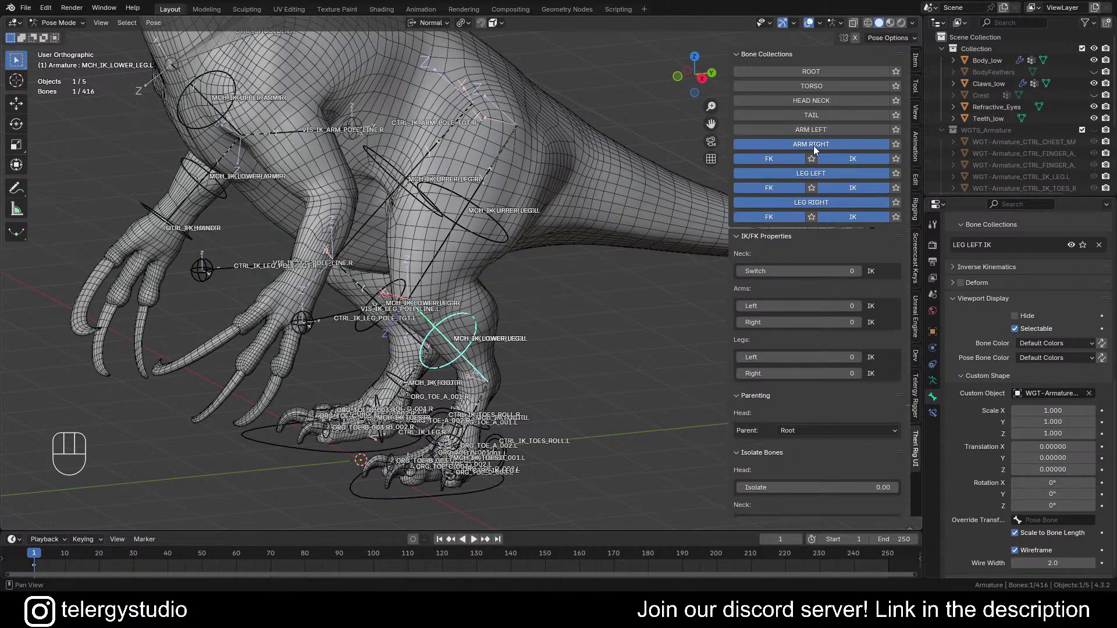
pyautogui.click(813, 145)
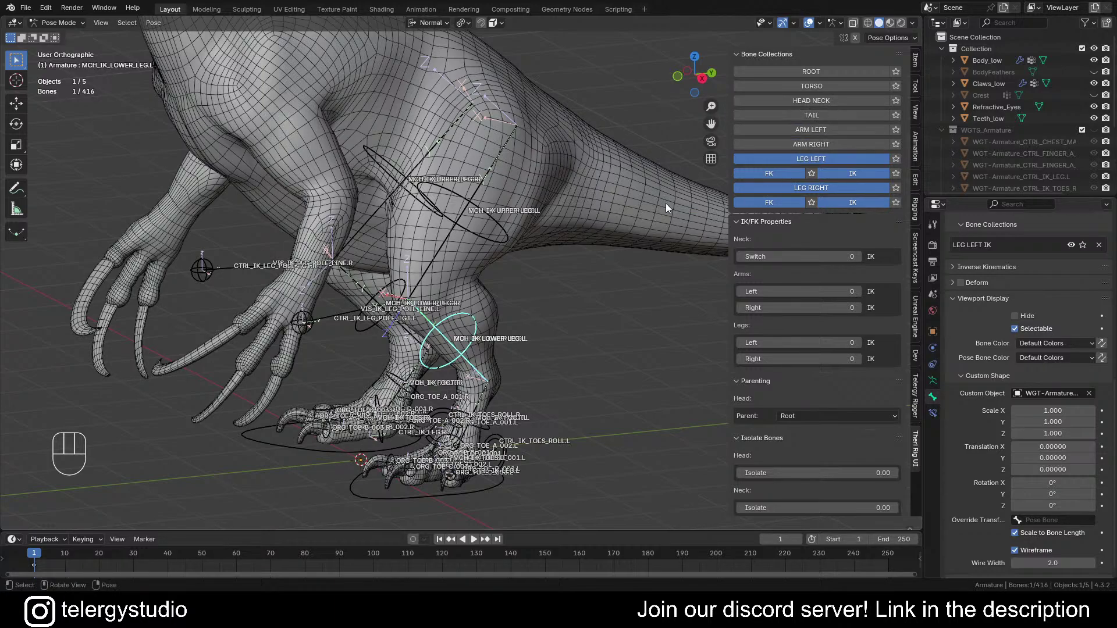
pyautogui.scroll(-1, 483, 202)
pyautogui.moveTo(483, 202); pyautogui.dragTo(565, 282, button='middle')
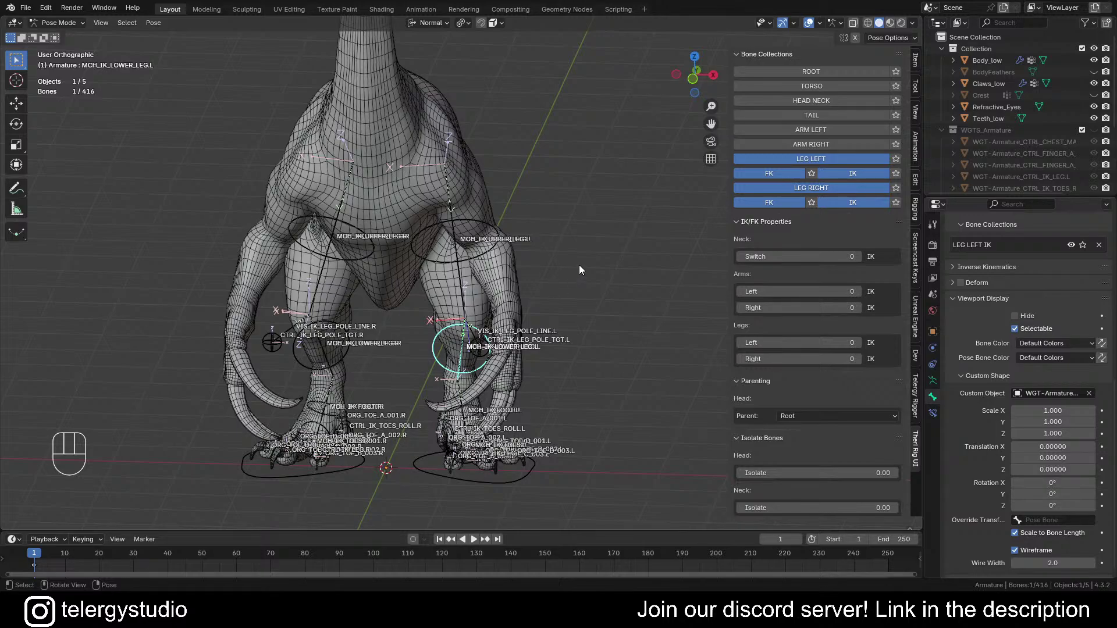
pyautogui.keyDown('shift'); pyautogui.moveTo(586, 264); pyautogui.dragTo(383, 285, button='middle'); pyautogui.keyUp('shift')
pyautogui.scroll(-1, 382, 285)
pyautogui.moveTo(465, 313)
pyautogui.keyDown('shift'); pyautogui.mouseDown(button='middle')
pyautogui.moveTo(427, 301)
pyautogui.moveTo(449, 322)
pyautogui.moveTo(446, 295)
pyautogui.moveTo(470, 315)
pyautogui.mouseUp(button='middle'); pyautogui.keyUp('shift')
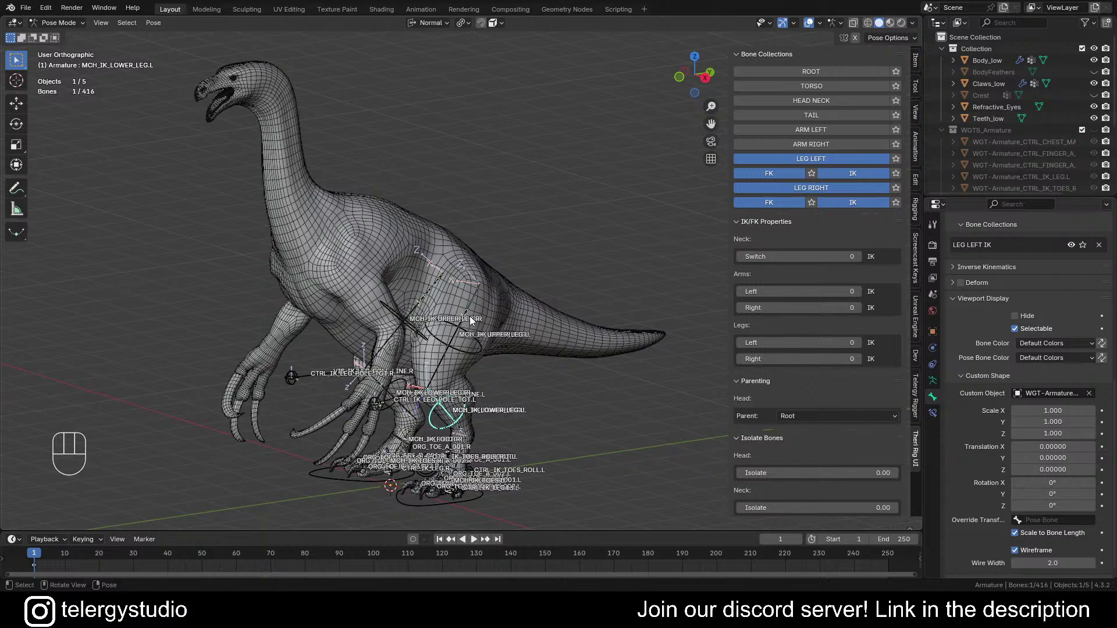
pyautogui.keyDown('shift'); pyautogui.scroll(-3, 460, 316); pyautogui.keyUp('shift')
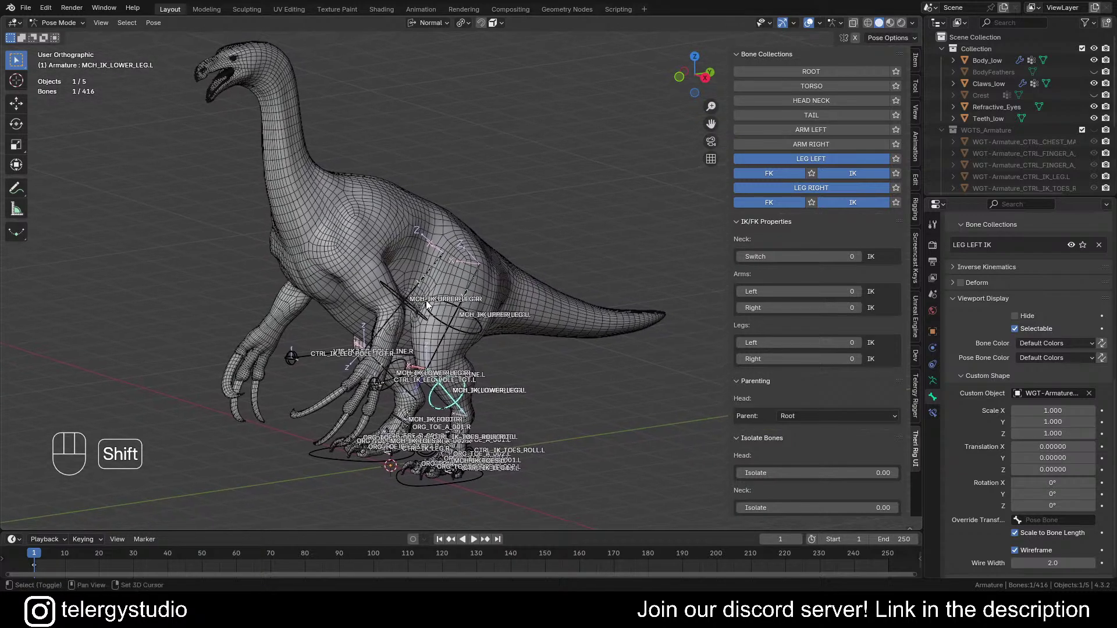
pyautogui.moveTo(437, 311); pyautogui.dragTo(435, 340, button='middle')
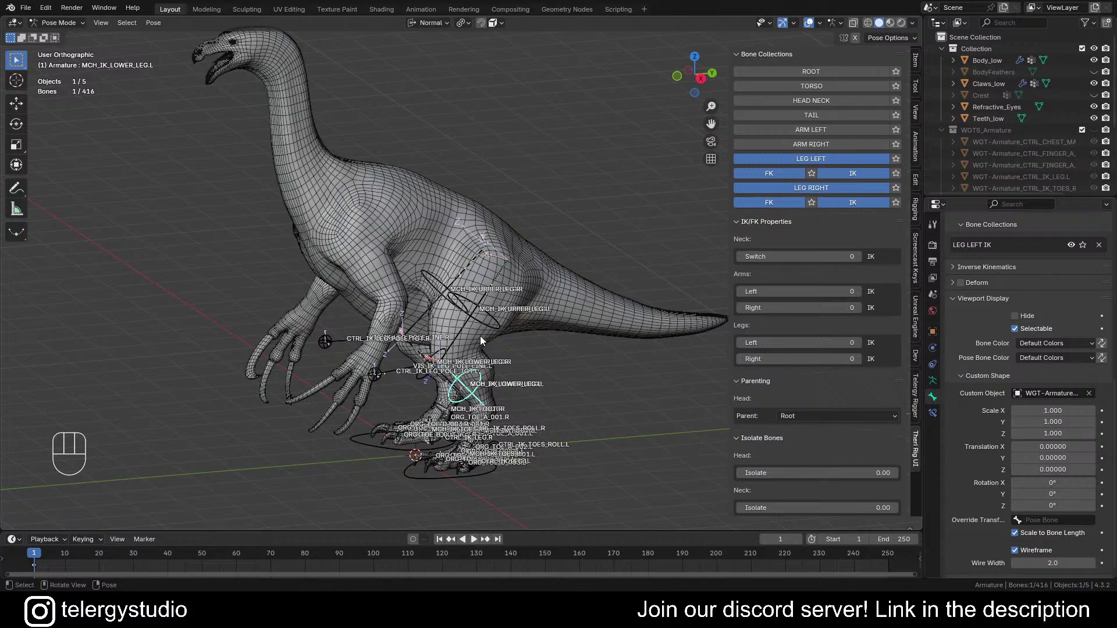
# Step: Move CTRL_IK_LEG.L forward and up in side view, and set the left leg's IK/FK switch to 1 (FK)
pyautogui.click(458, 477)
pyautogui.keyDown('alt'); pyautogui.moveTo(458, 477); pyautogui.dragTo(512, 371, button='middle'); pyautogui.keyUp('alt')
pyautogui.scroll(2, 512, 371)
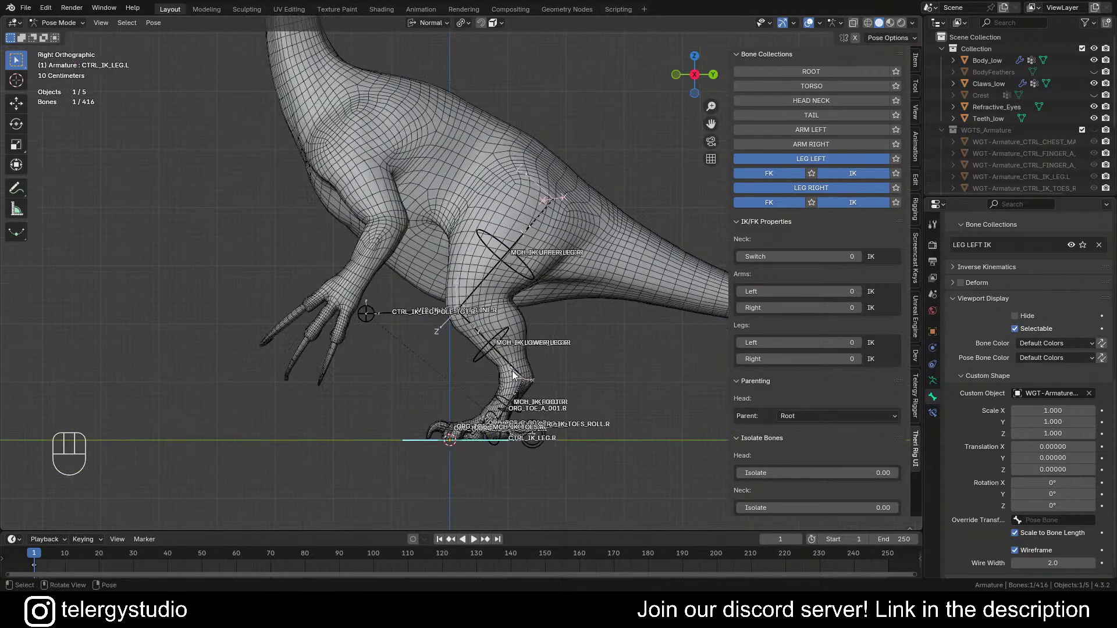
pyautogui.press('g')
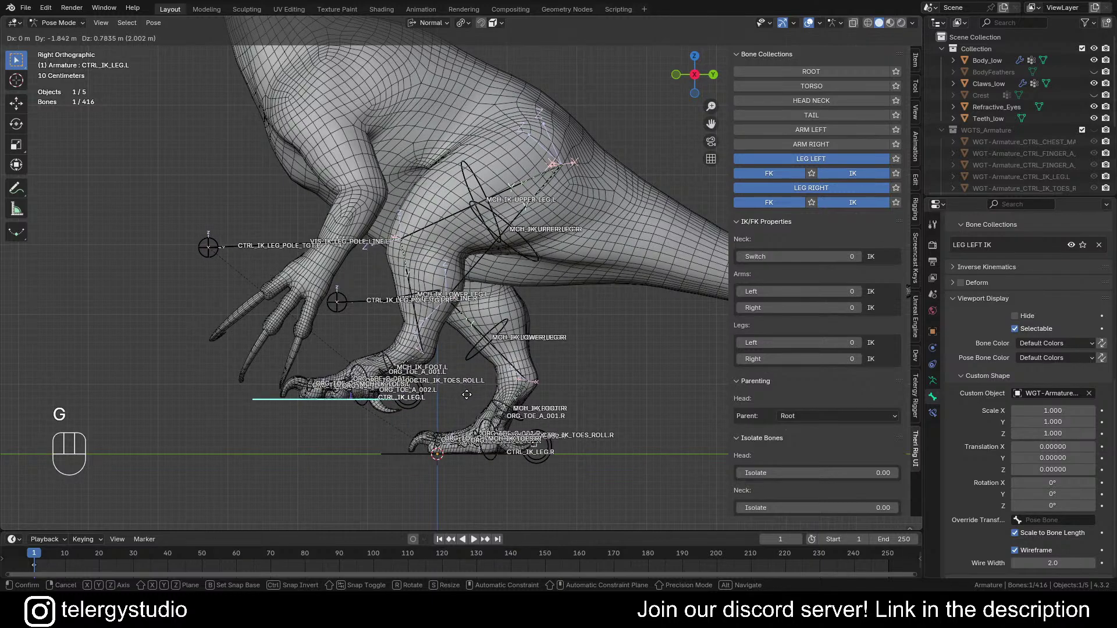
pyautogui.click(455, 394)
pyautogui.keyDown('shift'); pyautogui.moveTo(478, 351); pyautogui.dragTo(473, 363, button='middle'); pyautogui.keyUp('shift')
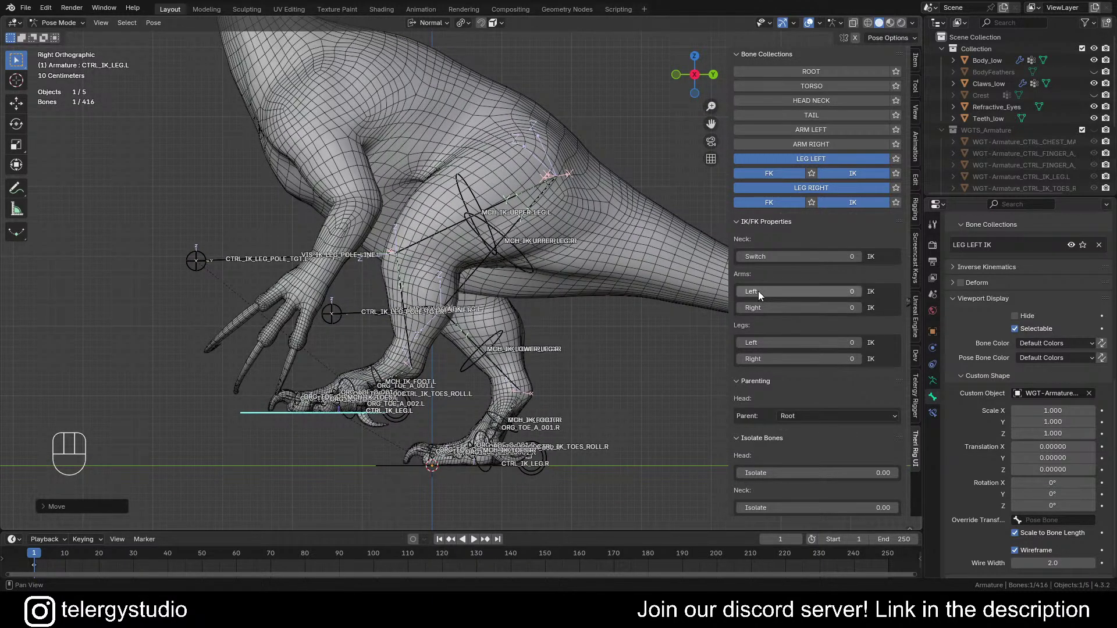
pyautogui.moveTo(797, 343); pyautogui.dragTo(844, 343)
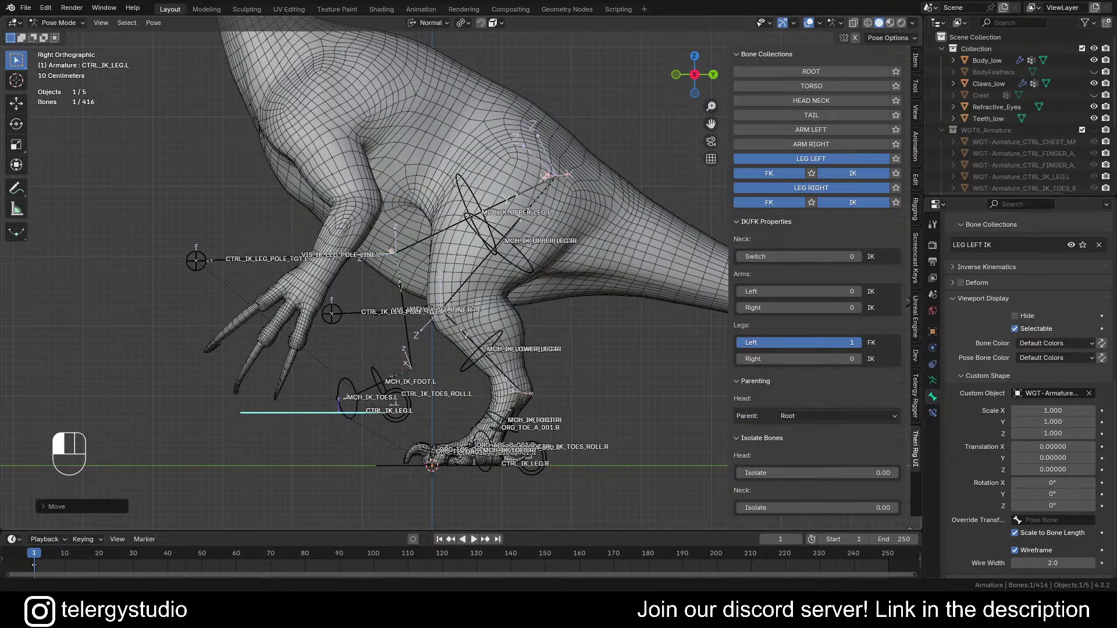
# Step: Move CTRL_IK_LEG.R forward and up in side view, and set the right leg's IK/FK switch to 1 (FK)
pyautogui.moveTo(489, 321); pyautogui.dragTo(187, 320, button='middle')
pyautogui.click(541, 420)
pyautogui.press('g')
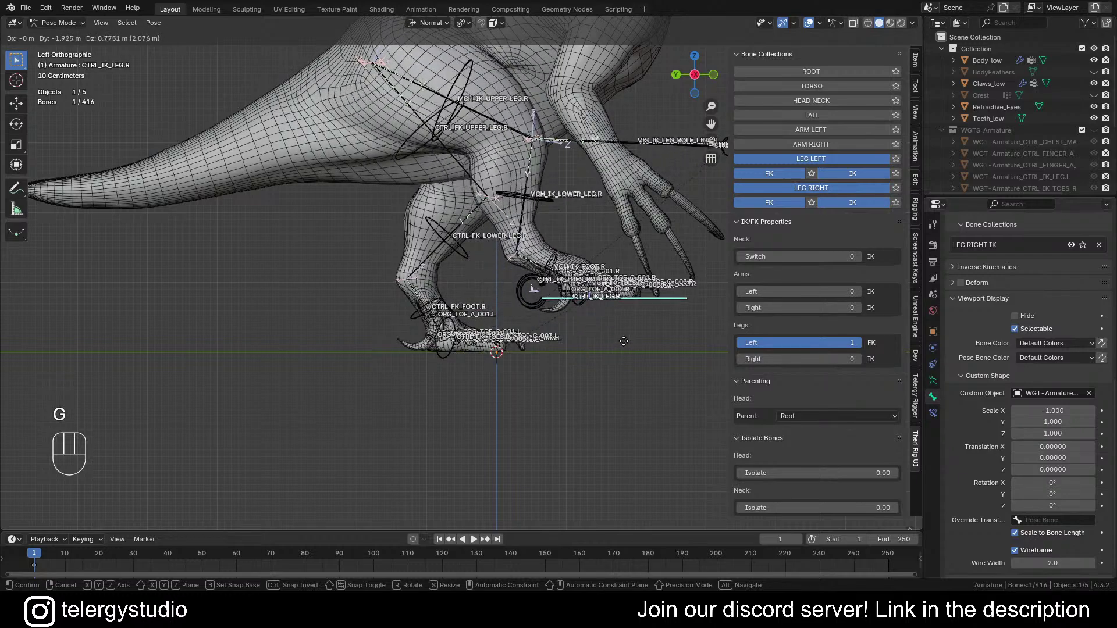
pyautogui.click(783, 335)
pyautogui.click(755, 360)
pyautogui.click(764, 369)
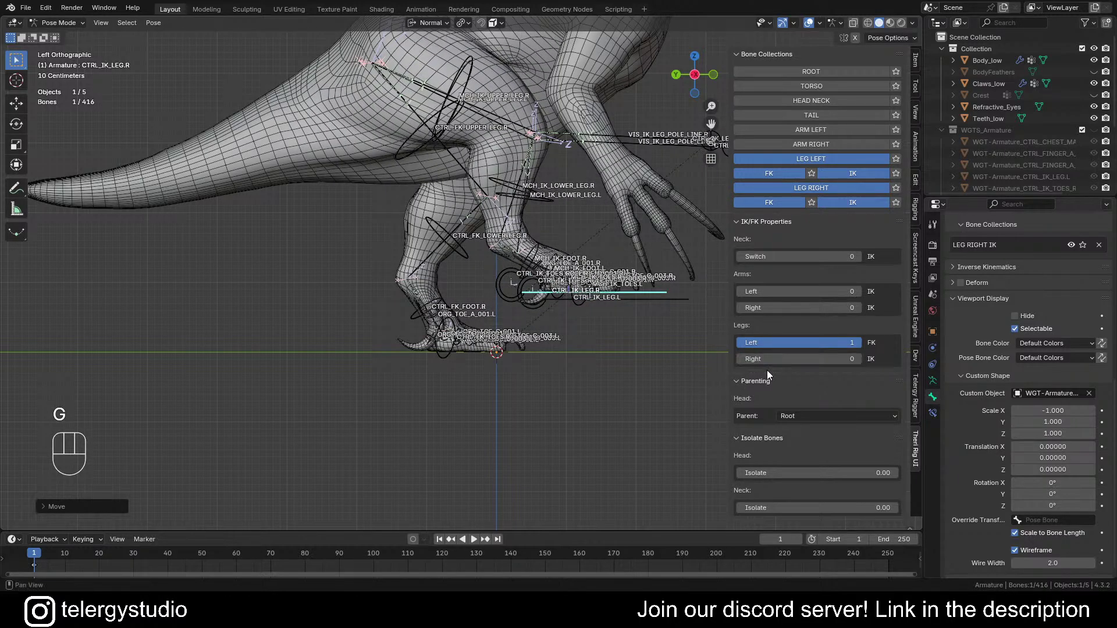
pyautogui.moveTo(770, 359); pyautogui.dragTo(852, 360)
# Step: Clear the location, rotation and scale of all visible leg bones, and set the left leg's IK/FK switch to 0 (IK)
pyautogui.press('a')
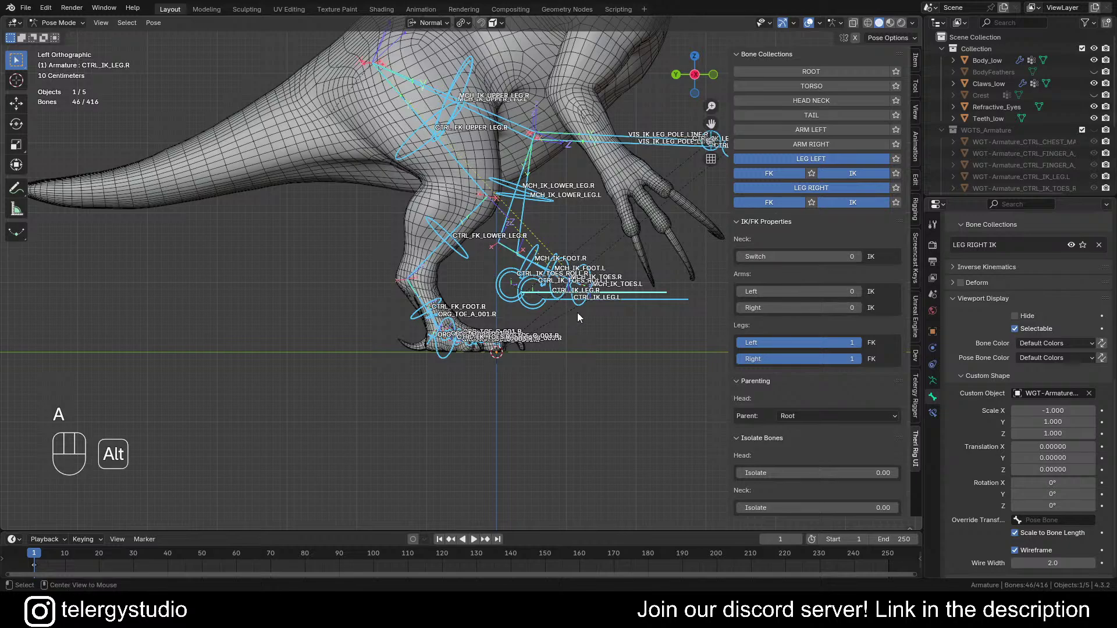
pyautogui.hotkey('alt', 'g')
pyautogui.hotkey('alt', 'r')
pyautogui.hotkey('alt', 's')
pyautogui.hotkey('alt', 'a')
pyautogui.moveTo(833, 343); pyautogui.dragTo(752, 343)
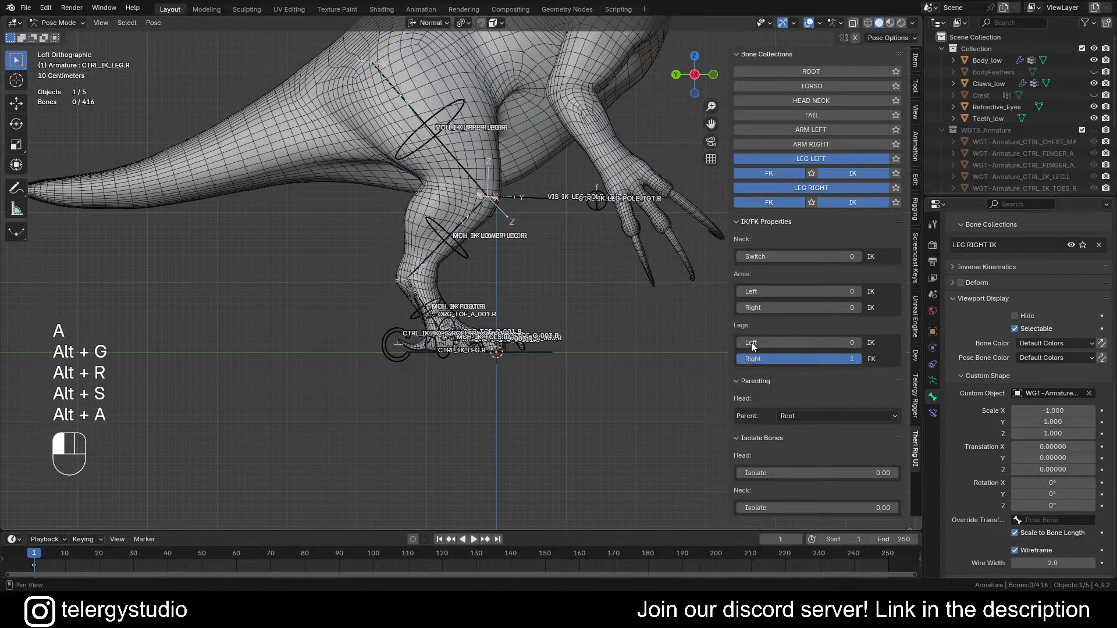
# Step: Set the right leg's IK/FK switch to 0 (IK)
pyautogui.moveTo(815, 359); pyautogui.dragTo(745, 359)
pyautogui.scroll(-2, 444, 256)
pyautogui.moveTo(335, 272); pyautogui.dragTo(580, 277, button='middle')
pyautogui.keyDown('shift'); pyautogui.moveTo(344, 245); pyautogui.dragTo(650, 285, button='middle'); pyautogui.keyUp('shift')
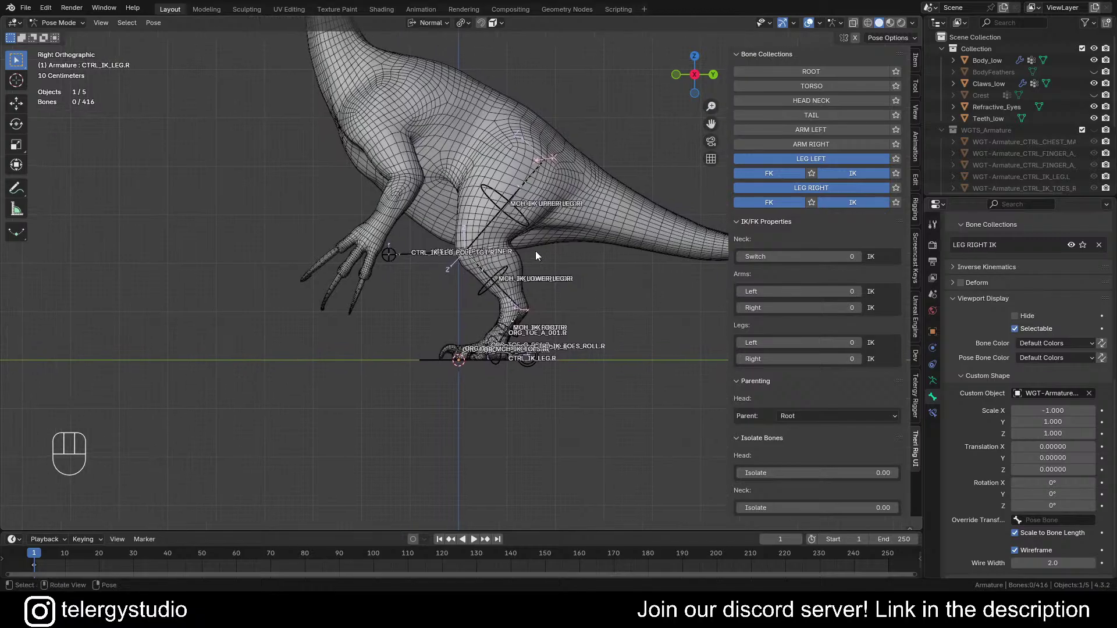
pyautogui.scroll(3, 534, 251)
pyautogui.keyDown('shift'); pyautogui.moveTo(519, 270); pyautogui.dragTo(430, 282, button='middle'); pyautogui.keyUp('shift')
pyautogui.moveTo(425, 283); pyautogui.dragTo(501, 310, button='middle')
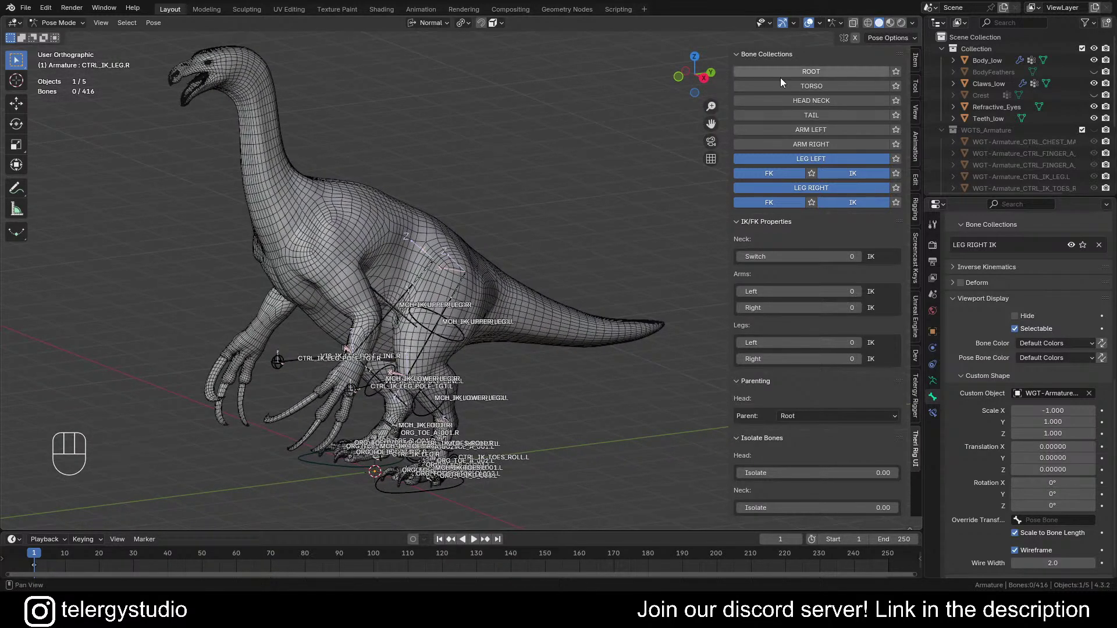
# Step: Show the ROOT, TORSO, HEAD NECK and ARM RIGHT bone collections while keeping TAIL hidden
pyautogui.moveTo(796, 75); pyautogui.dragTo(803, 164)
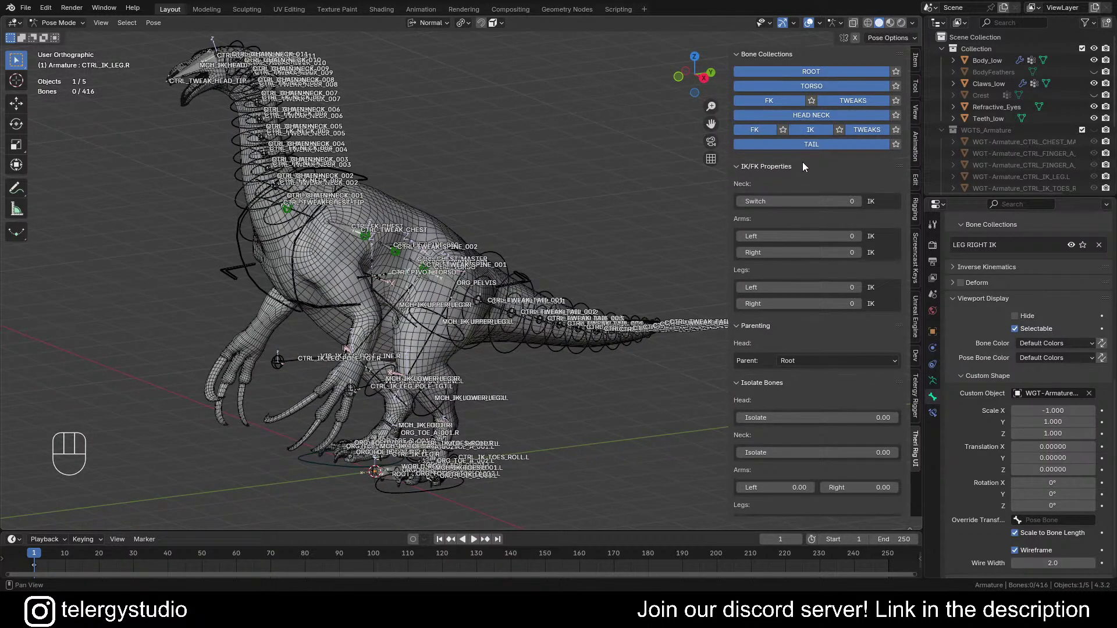
pyautogui.click(806, 146)
pyautogui.click(814, 172)
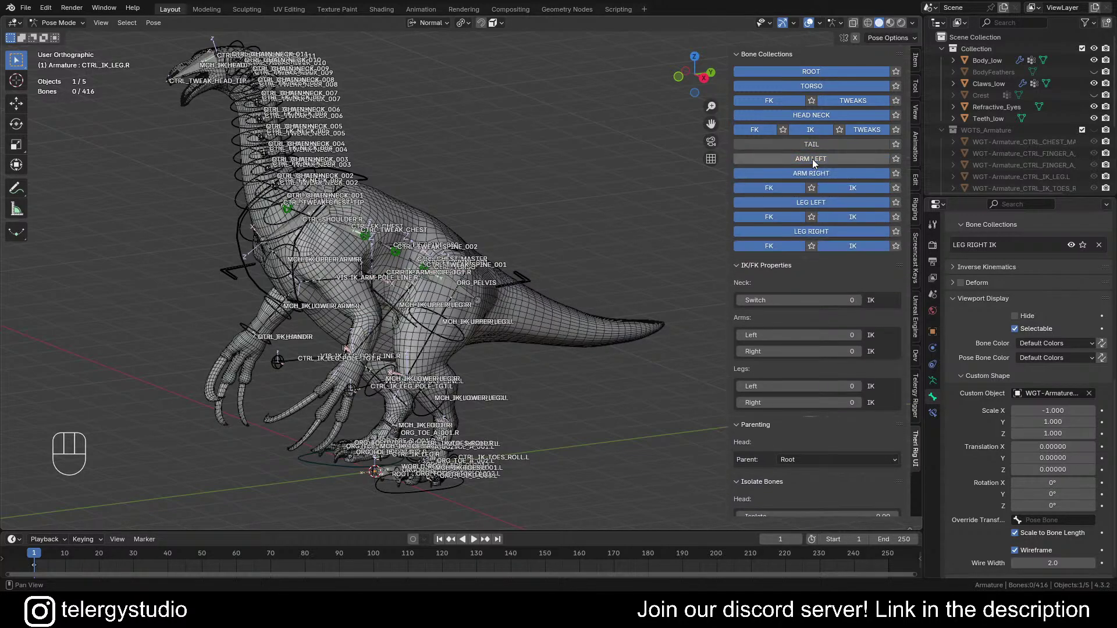
# Step: Show and hide the ARM LEFT bone collection several times to check its sub-collection toggles
pyautogui.click(838, 159)
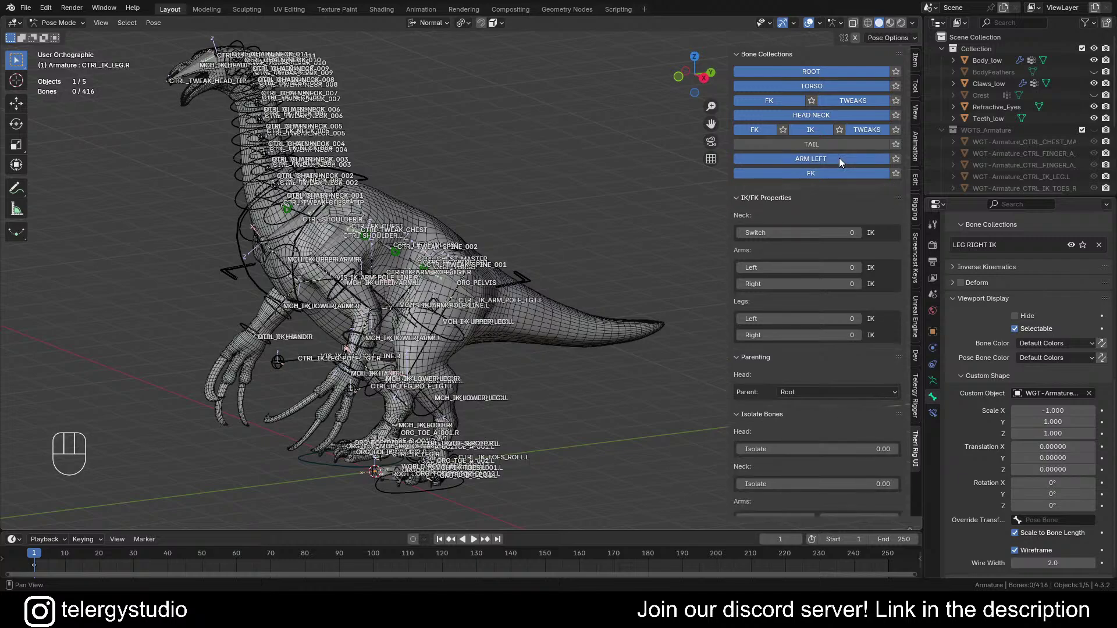
pyautogui.click(839, 158)
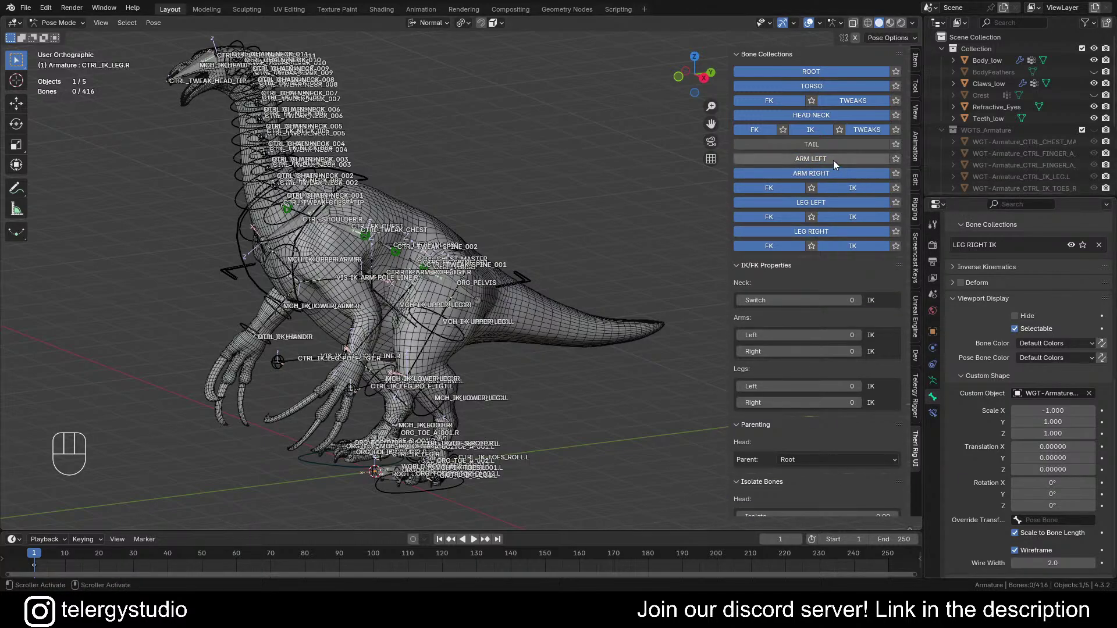
pyautogui.click(834, 160)
pyautogui.click(808, 173)
pyautogui.click(815, 160)
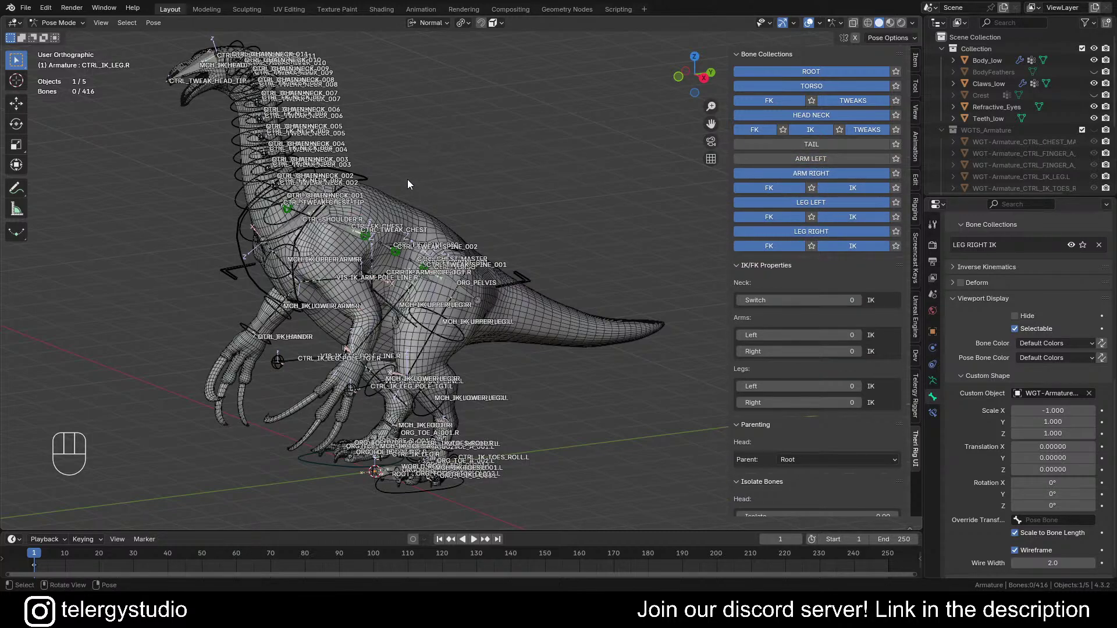
# Step: Examine the leg, arm, torso and neck controls from several angles and in right side view
pyautogui.scroll(-1, 325, 192)
pyautogui.keyDown('shift'); pyautogui.moveTo(414, 236); pyautogui.dragTo(425, 203, button='middle'); pyautogui.keyUp('shift')
pyautogui.moveTo(412, 268); pyautogui.dragTo(457, 295, button='middle')
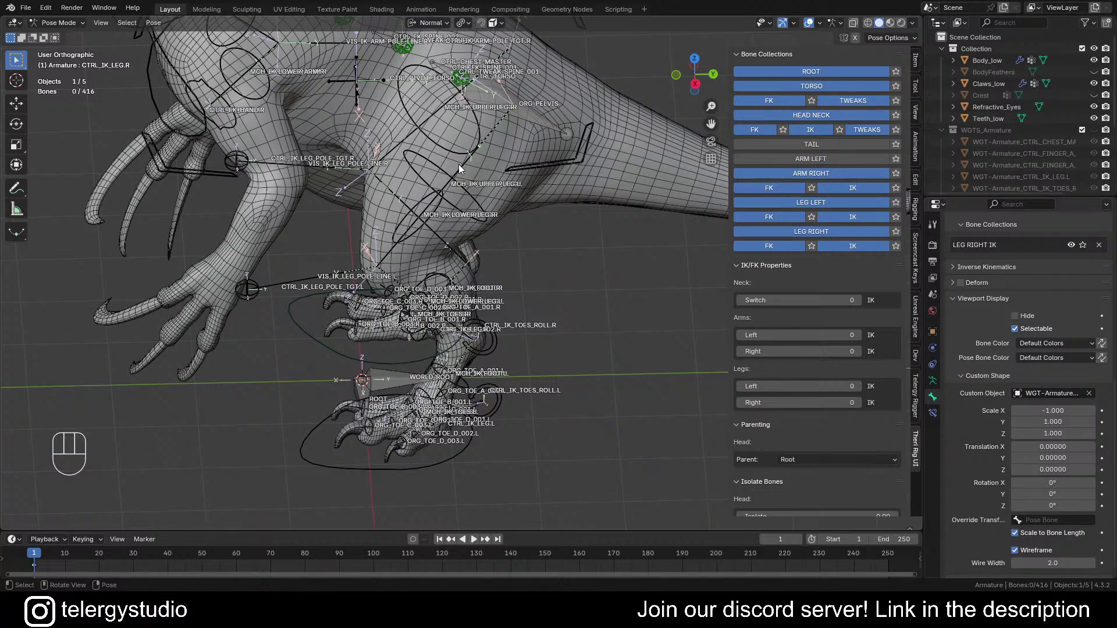
pyautogui.moveTo(445, 213); pyautogui.dragTo(426, 176, button='middle')
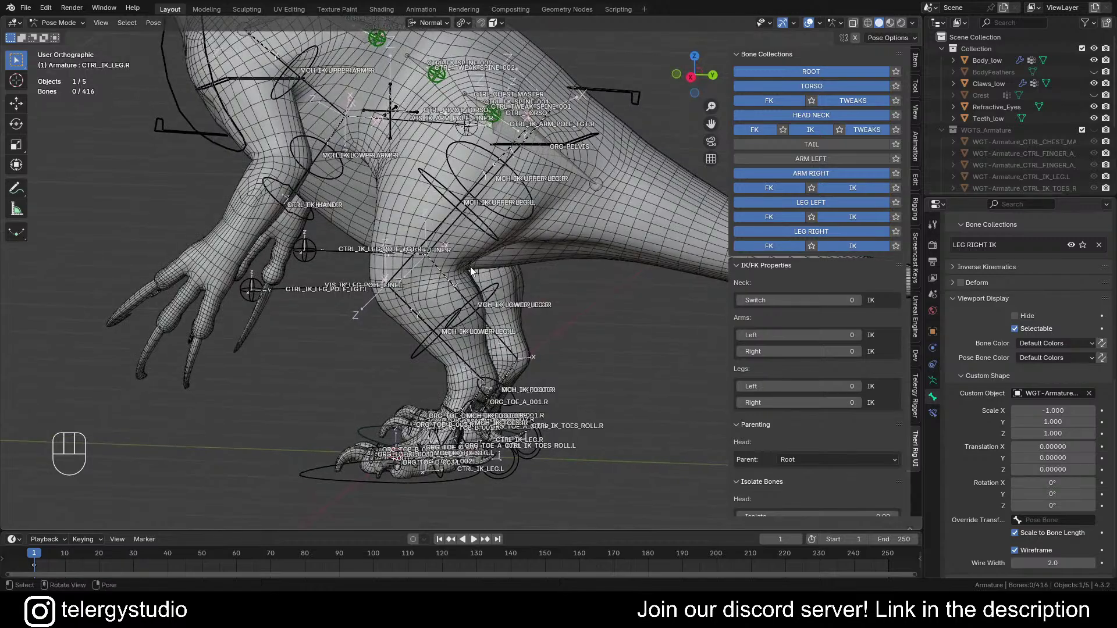
pyautogui.moveTo(466, 305); pyautogui.dragTo(317, 160, button='middle')
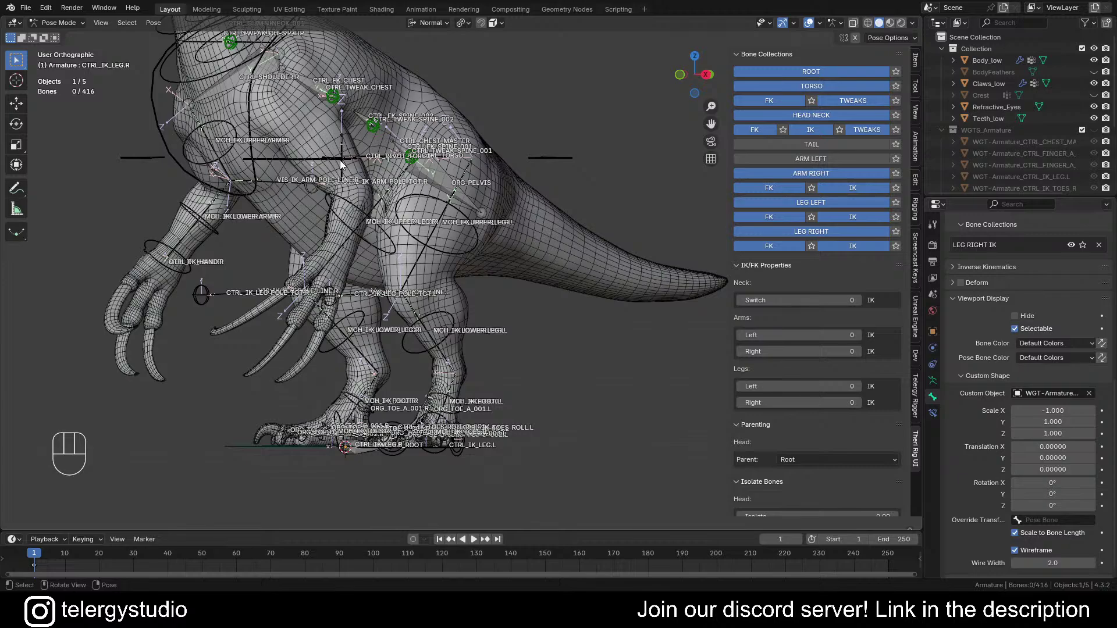
pyautogui.scroll(-1, 400, 155)
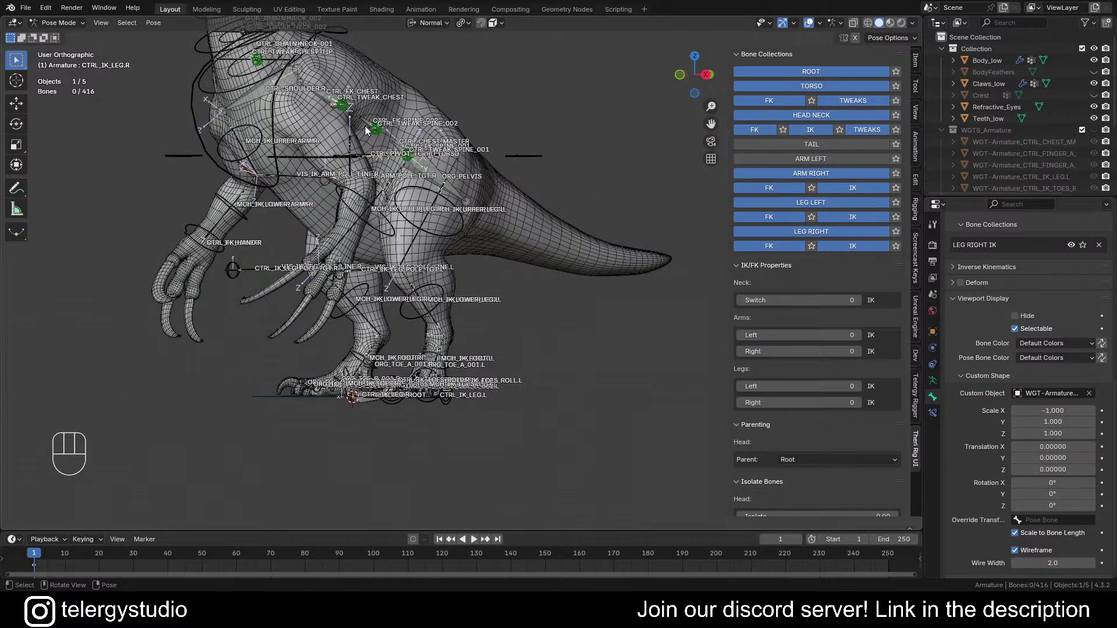
pyautogui.keyDown('shift'); pyautogui.moveTo(365, 129); pyautogui.dragTo(391, 241, button='middle'); pyautogui.keyUp('shift')
pyautogui.scroll(-2, 373, 194)
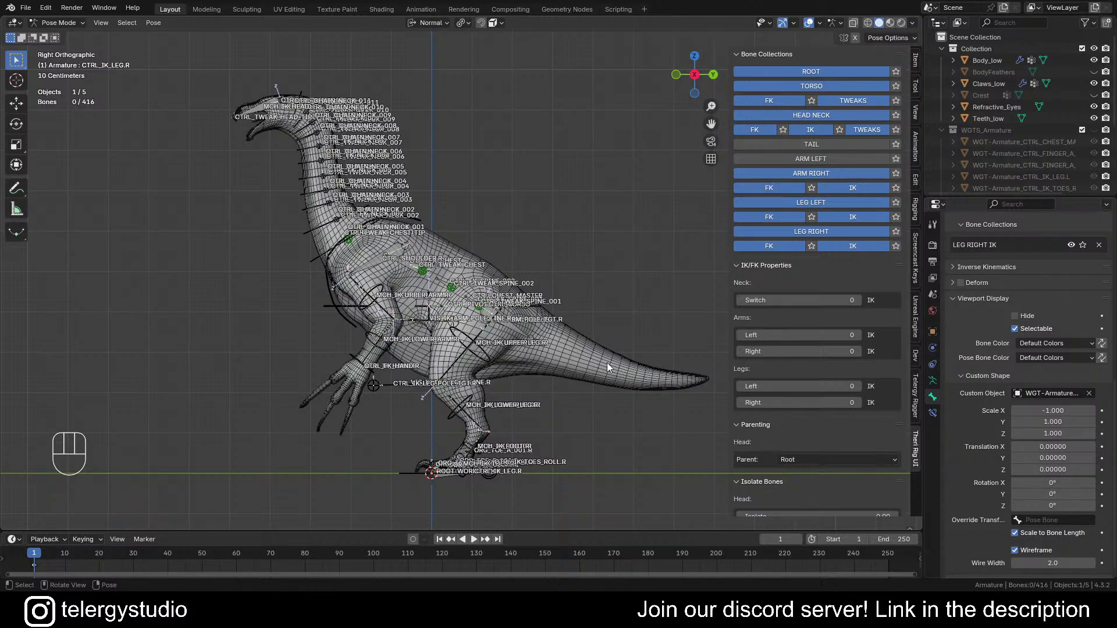
pyautogui.keyDown('shift'); pyautogui.moveTo(608, 368); pyautogui.dragTo(517, 355, button='middle'); pyautogui.keyUp('shift')
# Step: Show the TAIL bone collection and check its controls together with the rest of the rig
pyautogui.click(792, 146)
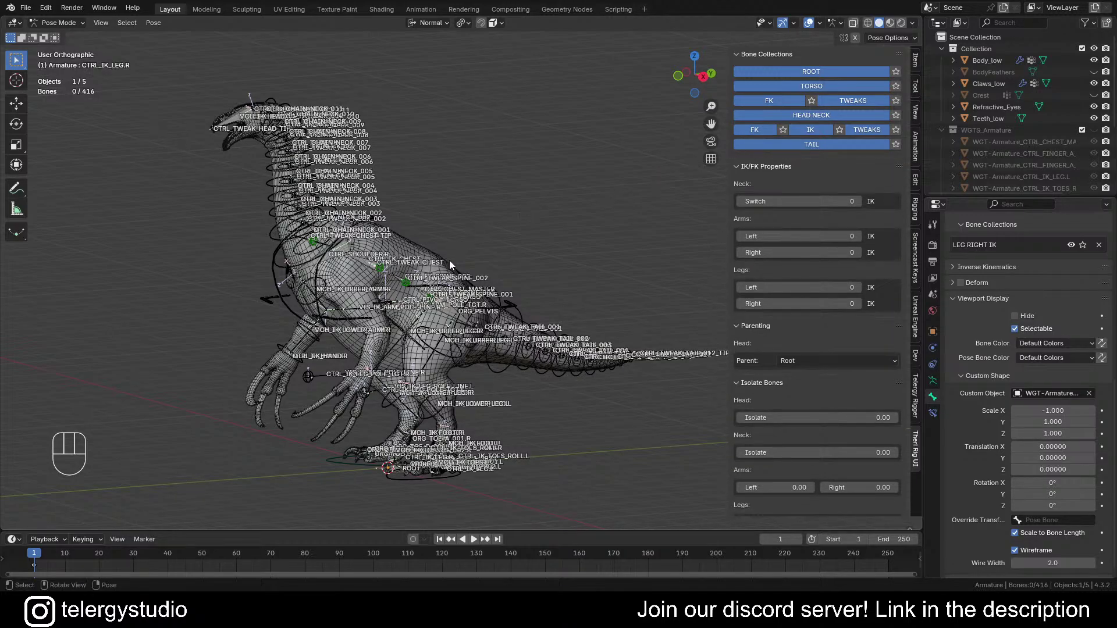
pyautogui.keyDown('shift'); pyautogui.moveTo(445, 260); pyautogui.dragTo(409, 265, button='middle'); pyautogui.keyUp('shift')
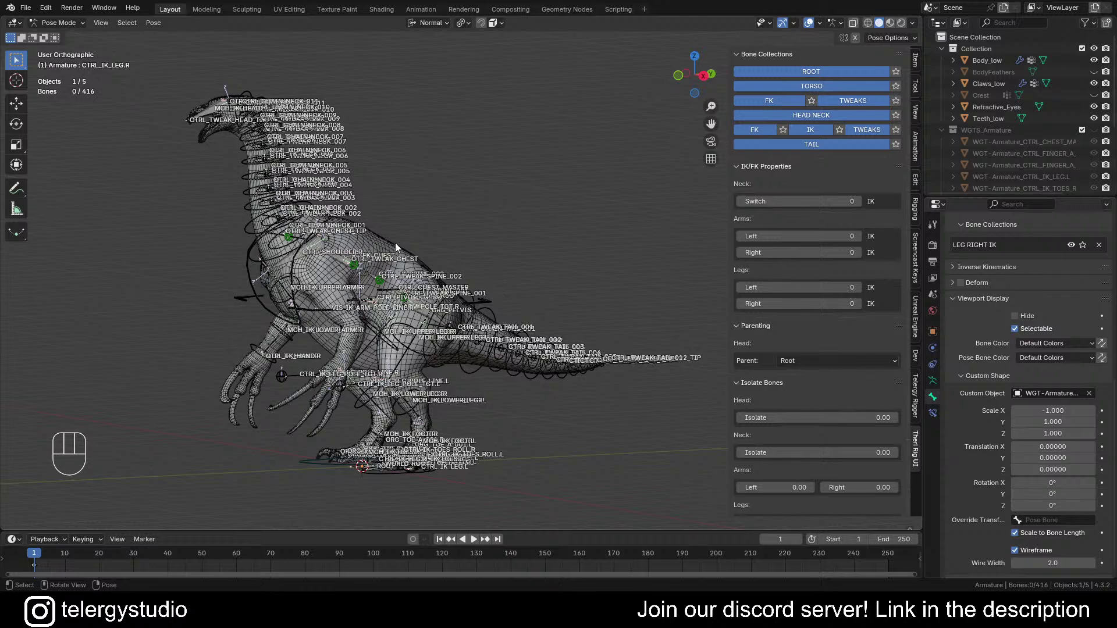
pyautogui.press('shift')
pyautogui.keyDown('shift'); pyautogui.moveTo(417, 293); pyautogui.dragTo(436, 278, button='middle'); pyautogui.keyUp('shift')
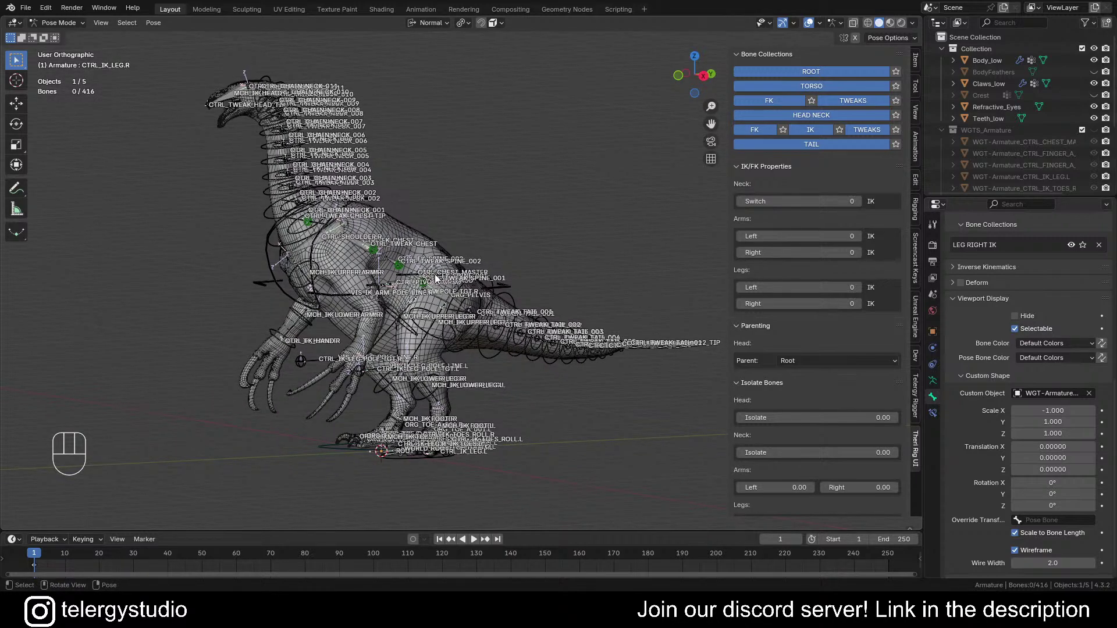
pyautogui.scroll(1, 346, 245)
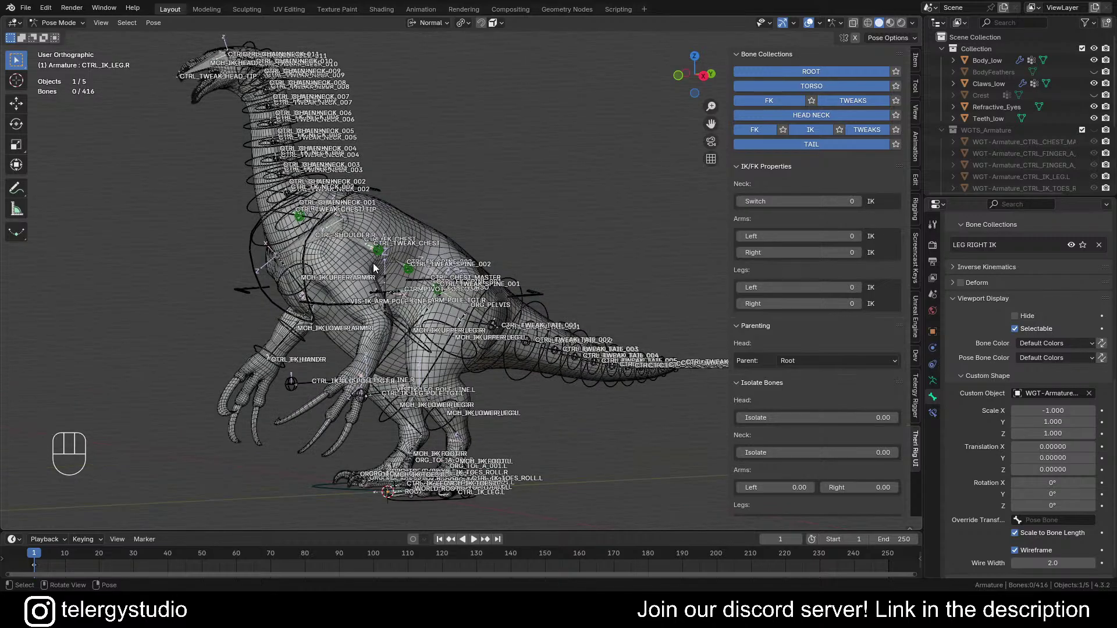
pyautogui.keyDown('shift'); pyautogui.moveTo(384, 264); pyautogui.dragTo(402, 295, button='middle'); pyautogui.keyUp('shift')
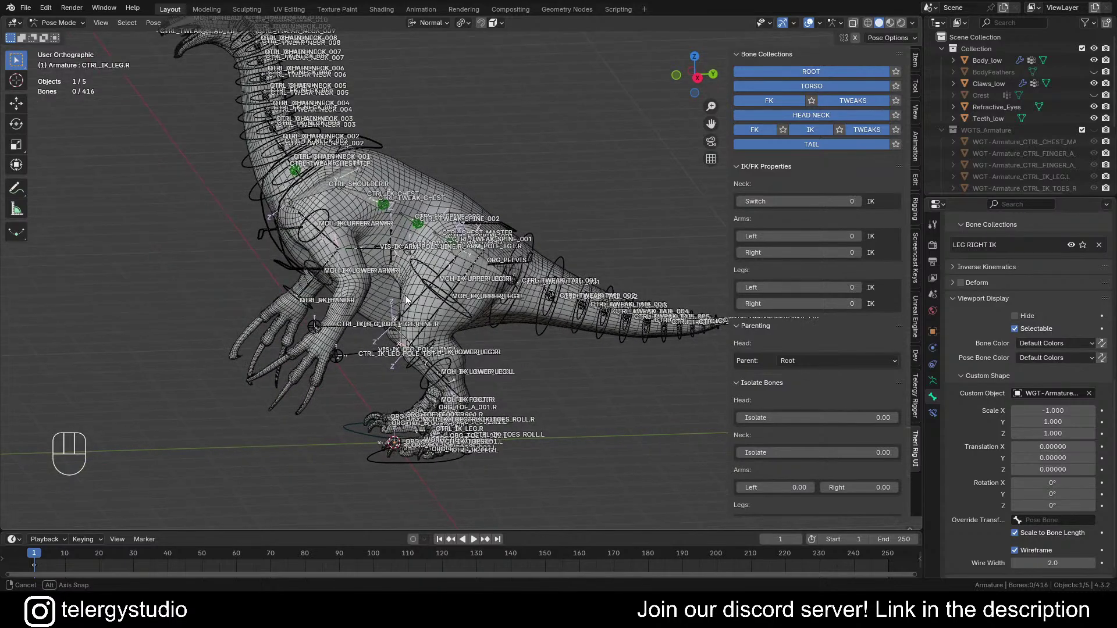
# Step: Show the BodyFeathers mesh and hide the viewport overlays to inspect the arm, body and tail feathers
pyautogui.click(1094, 72)
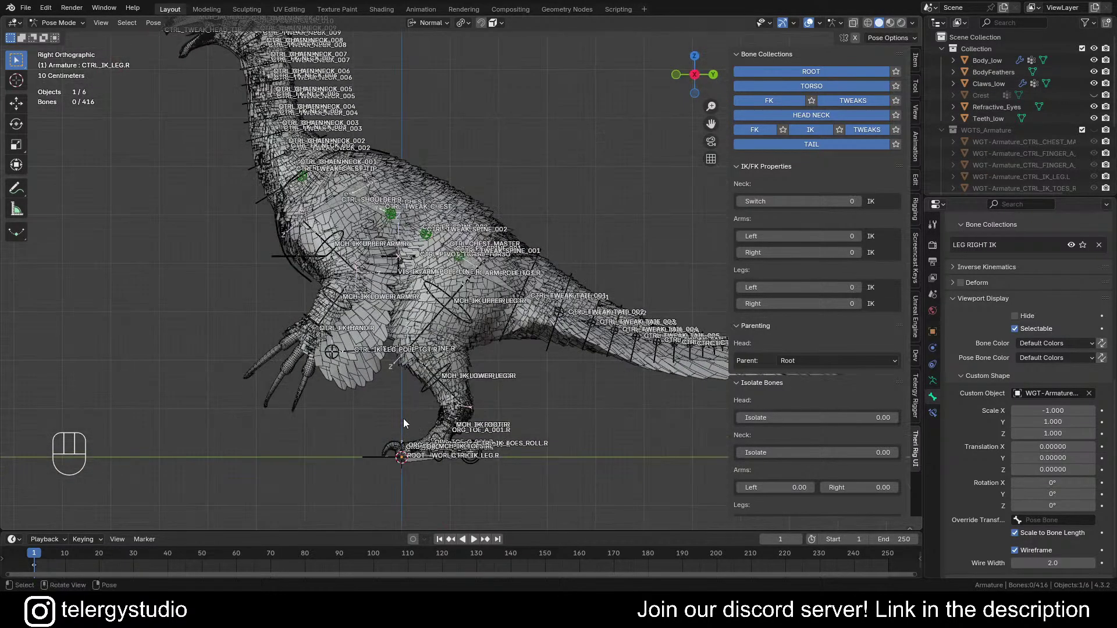
pyautogui.hotkey('shift', 'alt', 'z')
pyautogui.scroll(-4, 405, 319)
pyautogui.keyDown('shift'); pyautogui.moveTo(376, 214); pyautogui.dragTo(392, 296, button='middle'); pyautogui.keyUp('shift')
pyautogui.scroll(4, 393, 296)
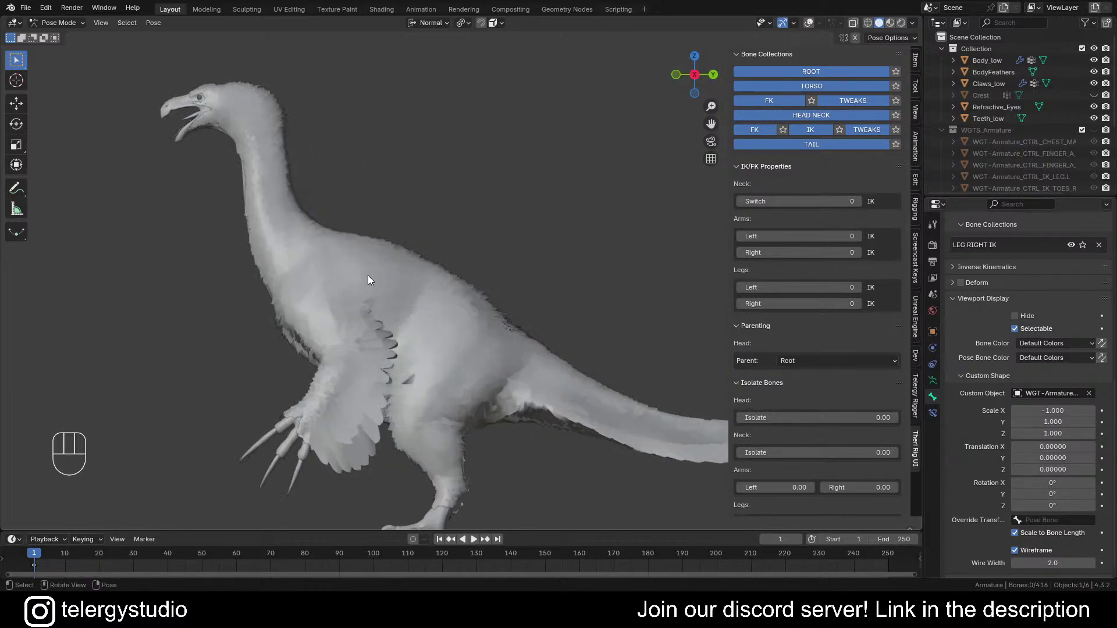
pyautogui.moveTo(322, 320); pyautogui.dragTo(323, 361, button='middle')
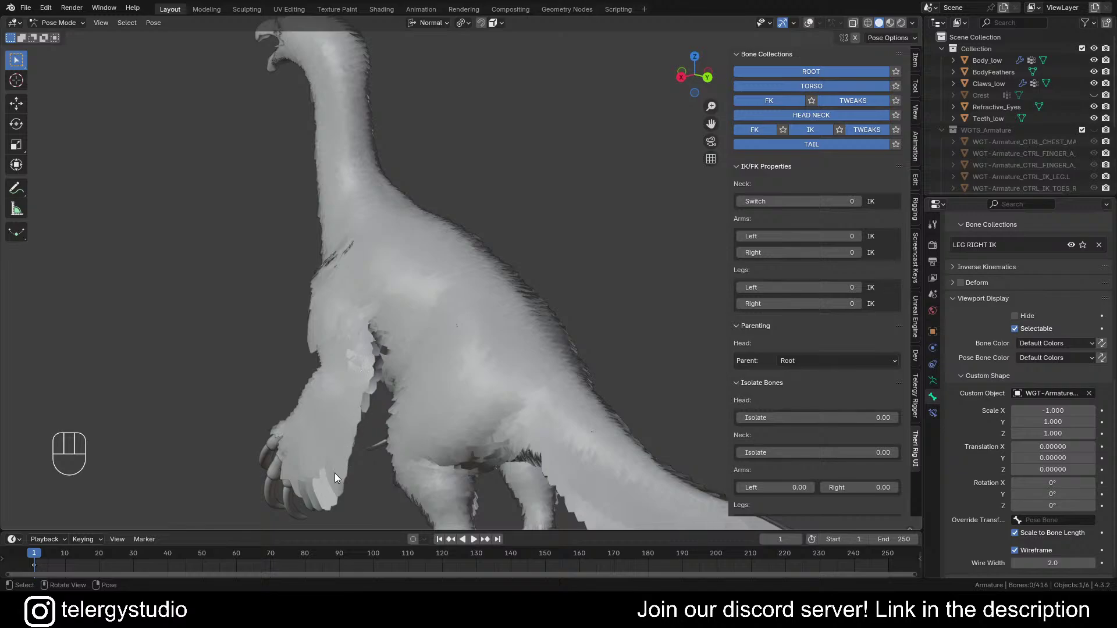
pyautogui.moveTo(354, 410); pyautogui.dragTo(426, 349, button='middle')
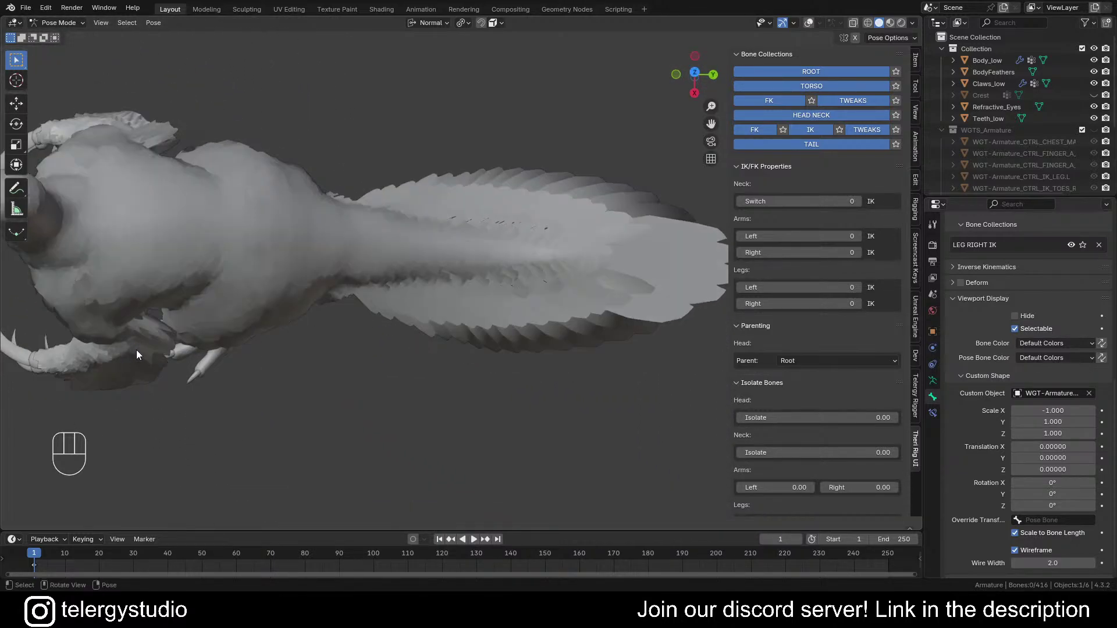
pyautogui.moveTo(597, 319); pyautogui.dragTo(317, 133, button='middle')
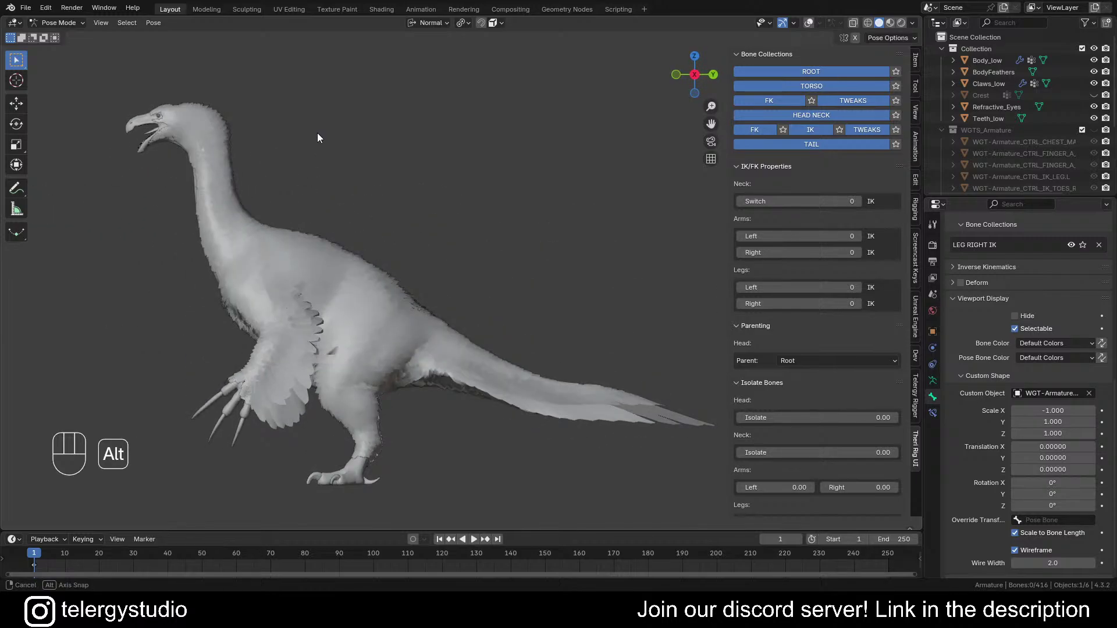
# Step: Show the Crest mesh and turn the viewport overlays back on to view the complete rigged dinosaur
pyautogui.click(1094, 95)
pyautogui.keyDown('shift'); pyautogui.moveTo(302, 198); pyautogui.dragTo(446, 326, button='middle'); pyautogui.keyUp('shift')
pyautogui.press('z')
pyautogui.scroll(1, 376, 281)
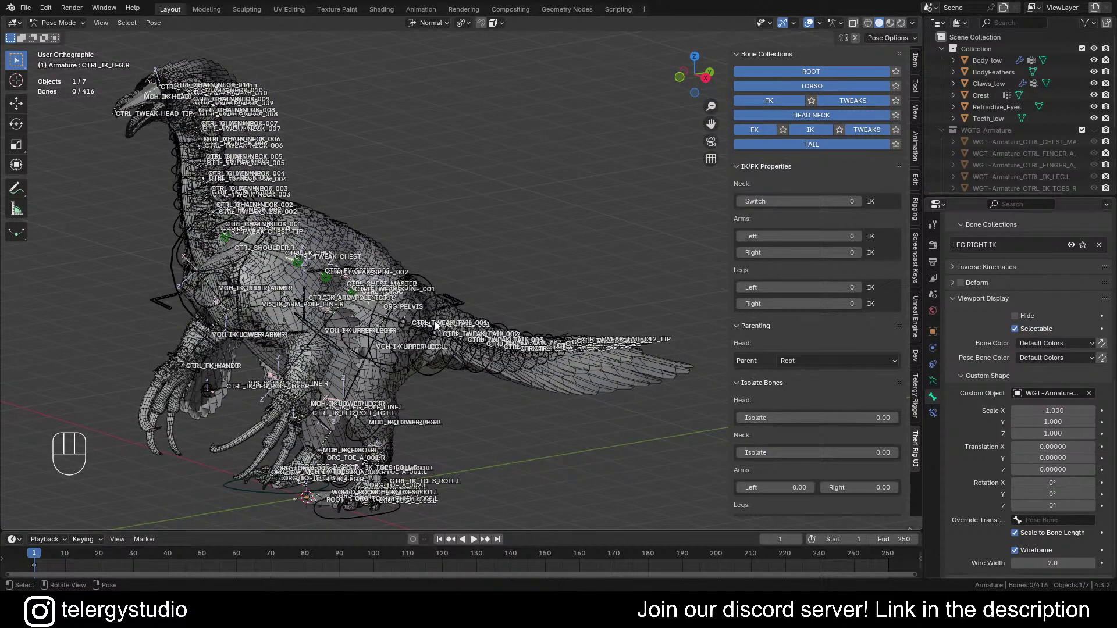
pyautogui.scroll(-1, 431, 304)
pyautogui.keyDown('shift'); pyautogui.moveTo(432, 320); pyautogui.dragTo(460, 333, button='middle'); pyautogui.keyUp('shift')
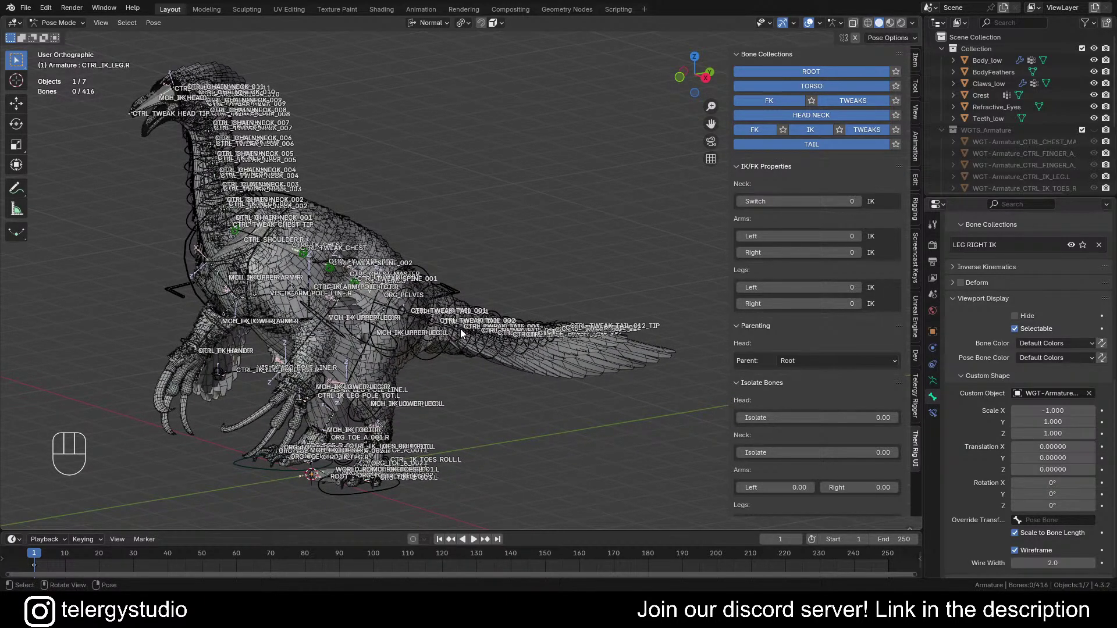